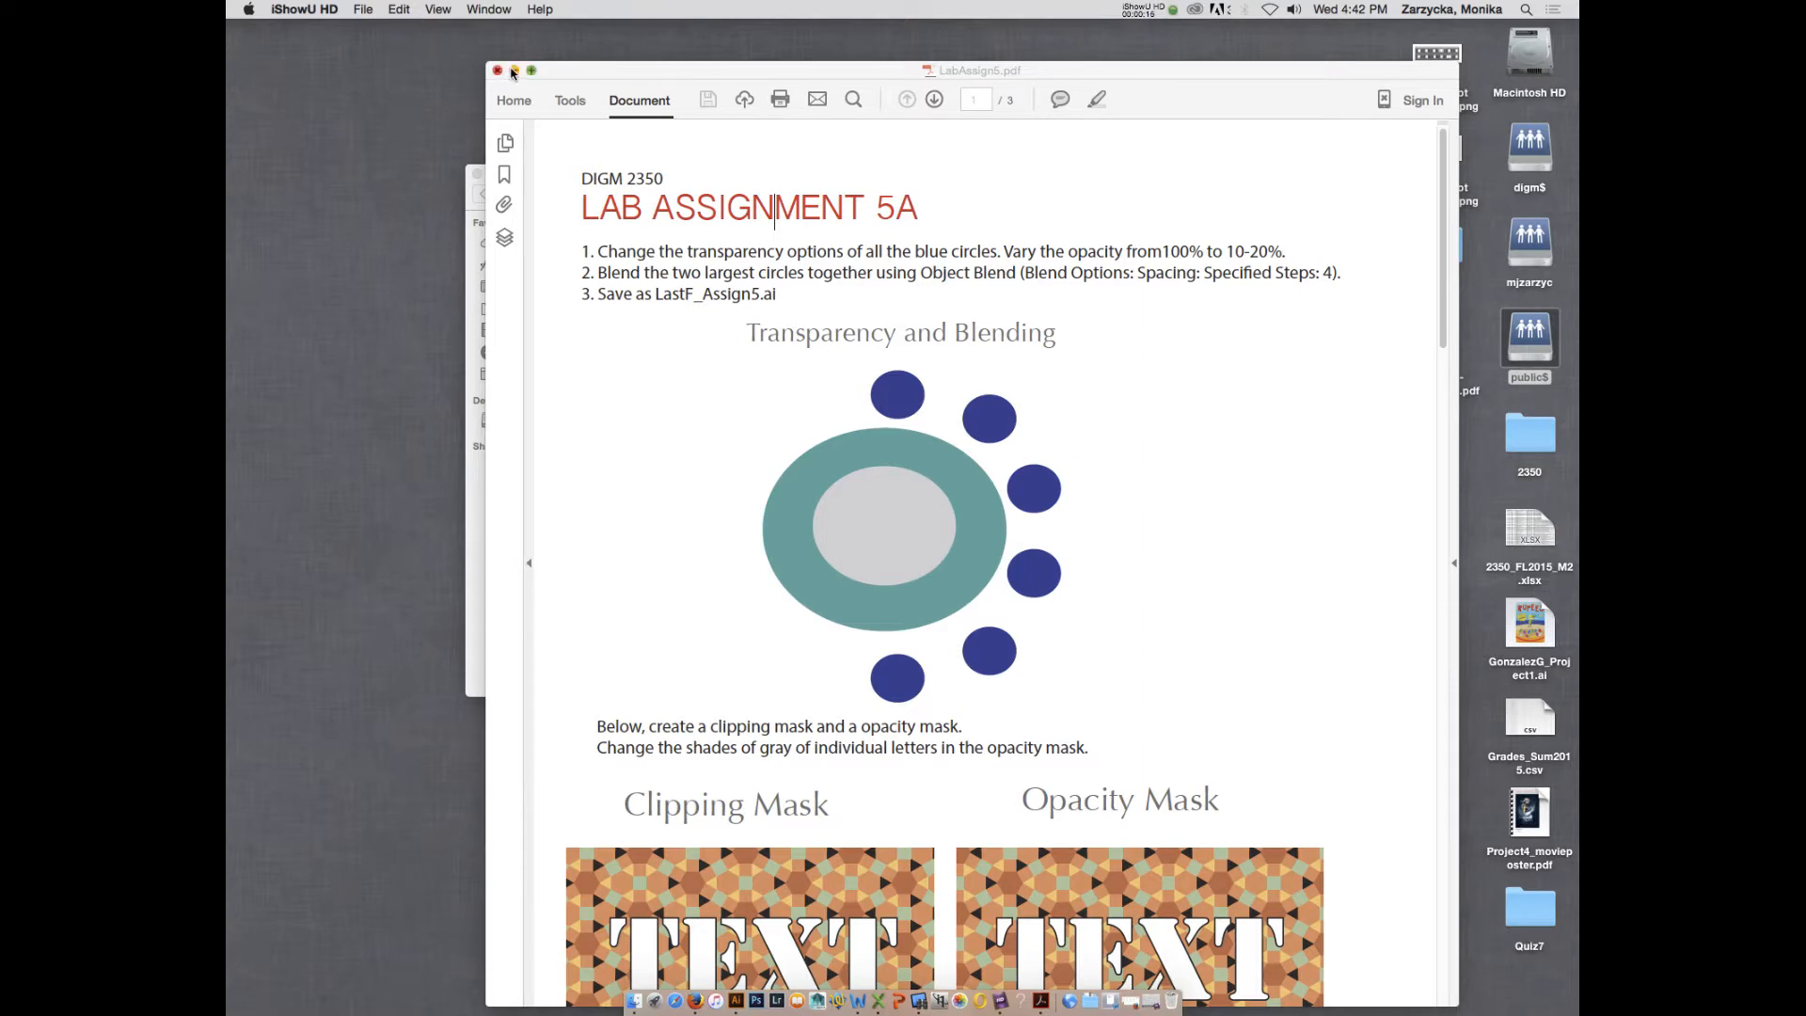
- Minimize the assignment PDF, switch to Illustrator and start a new document
left_click(515, 71)
left_click(728, 996)
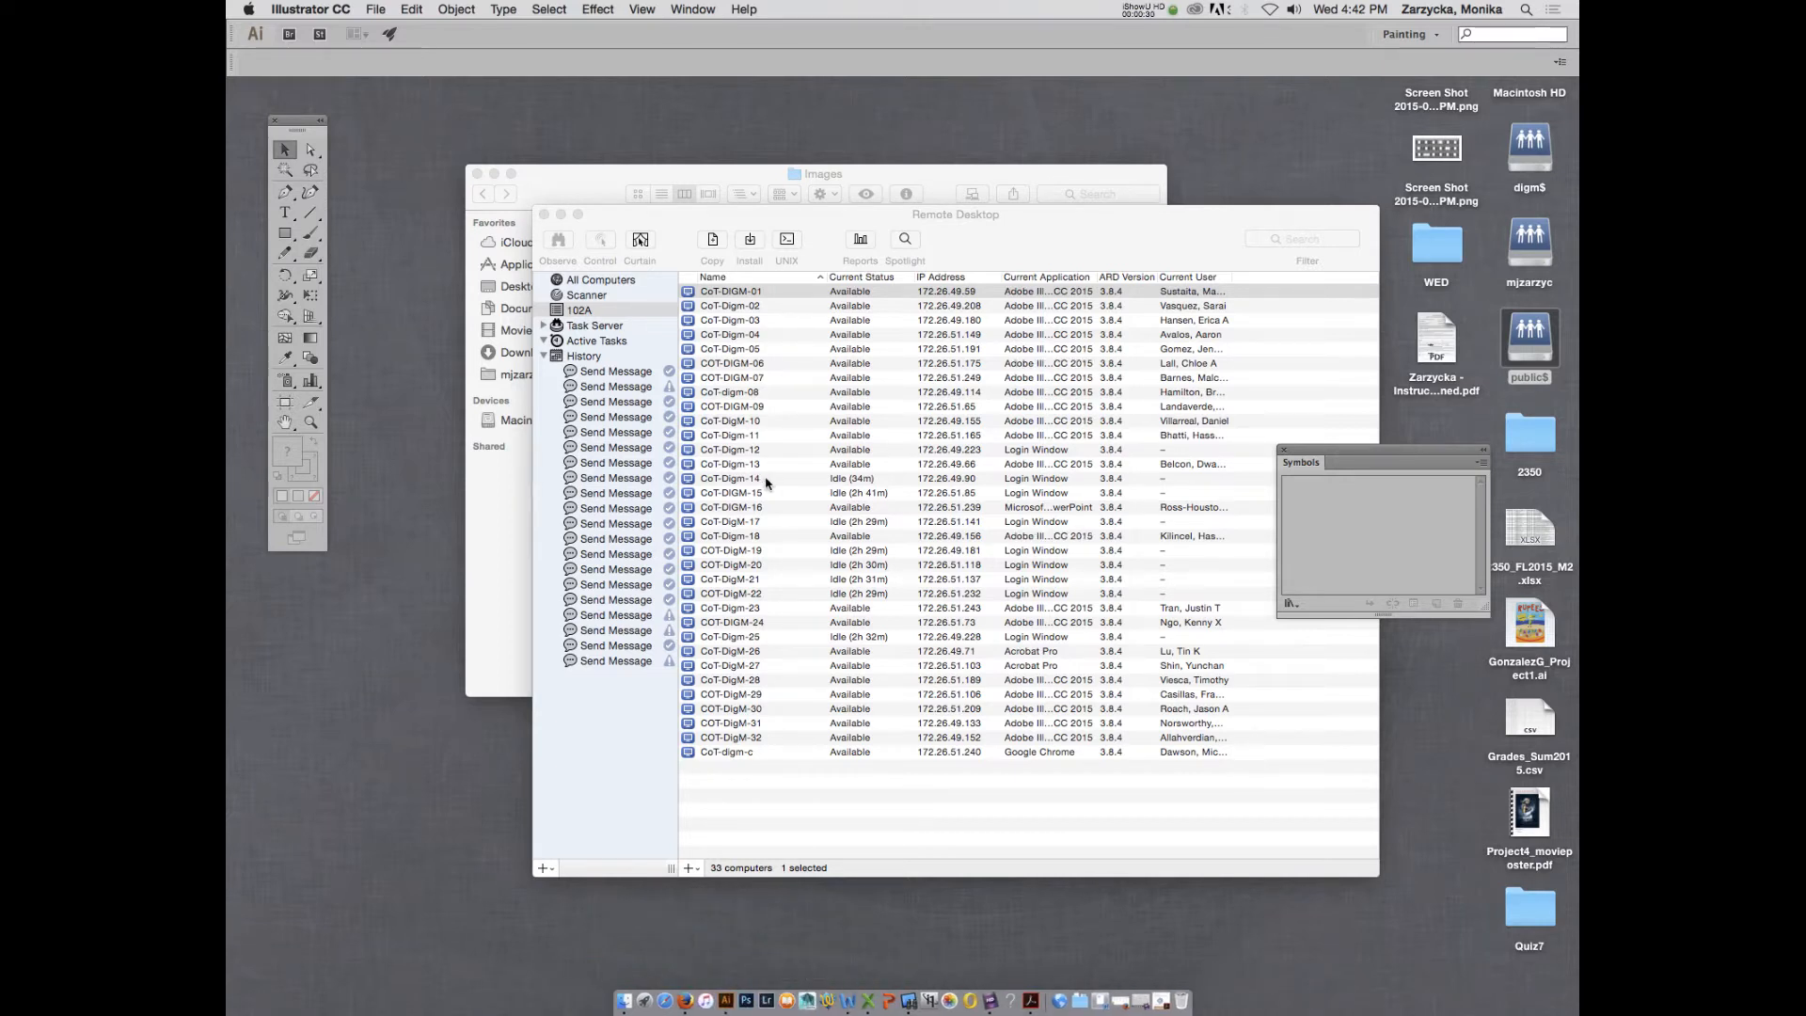
key("super+n")
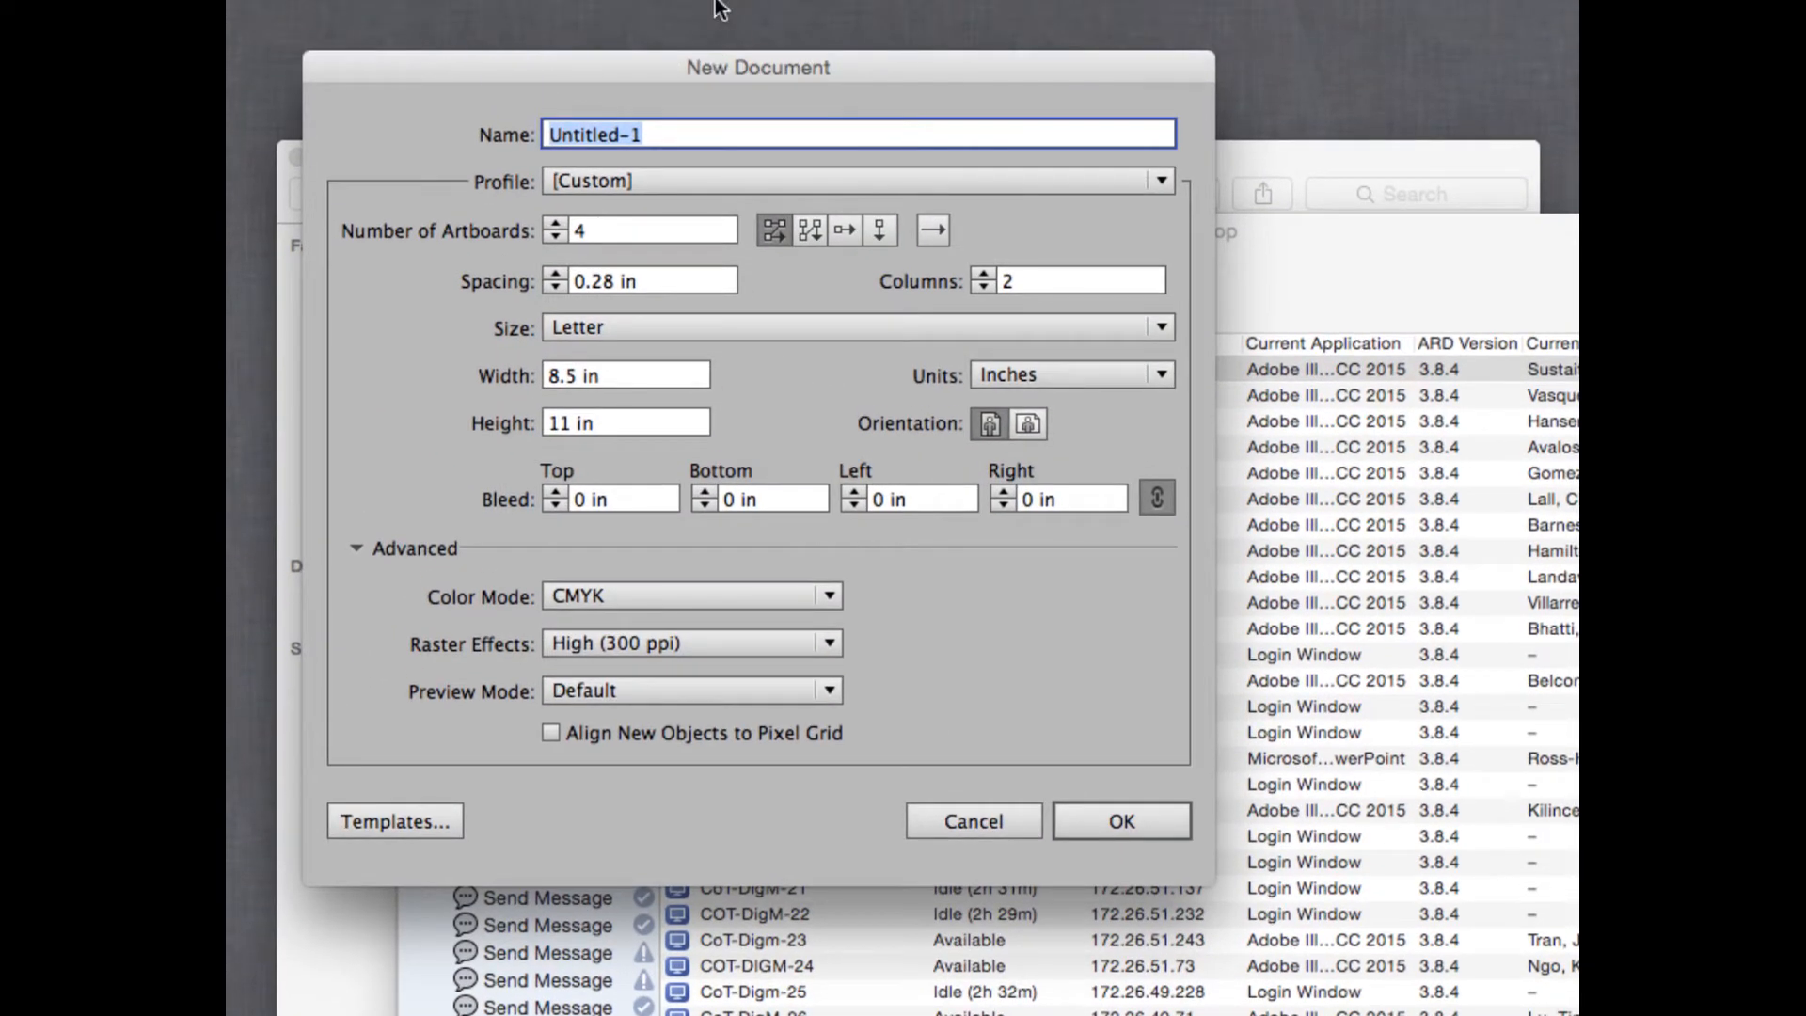
- Name the document with the surname and first initial followed by "_Assign5_W", set 3 artboards, and create it
type("Zarzyck")
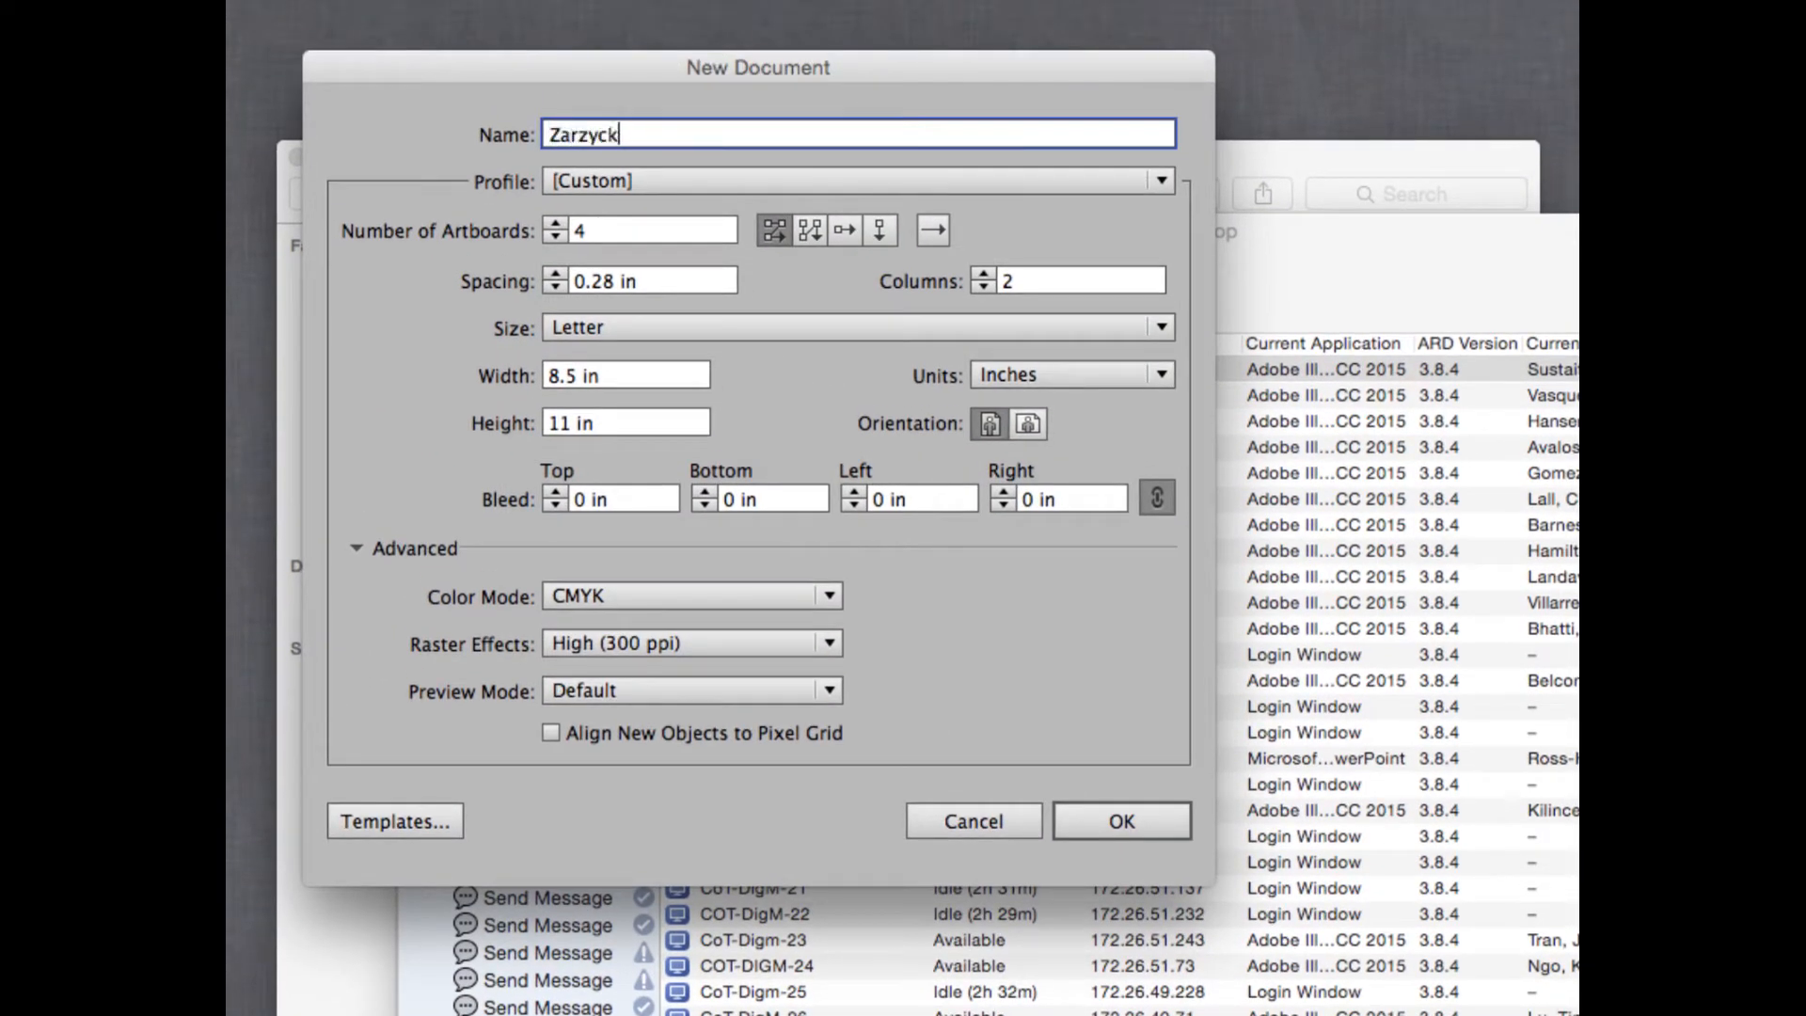
type("aM_Assign5+W")
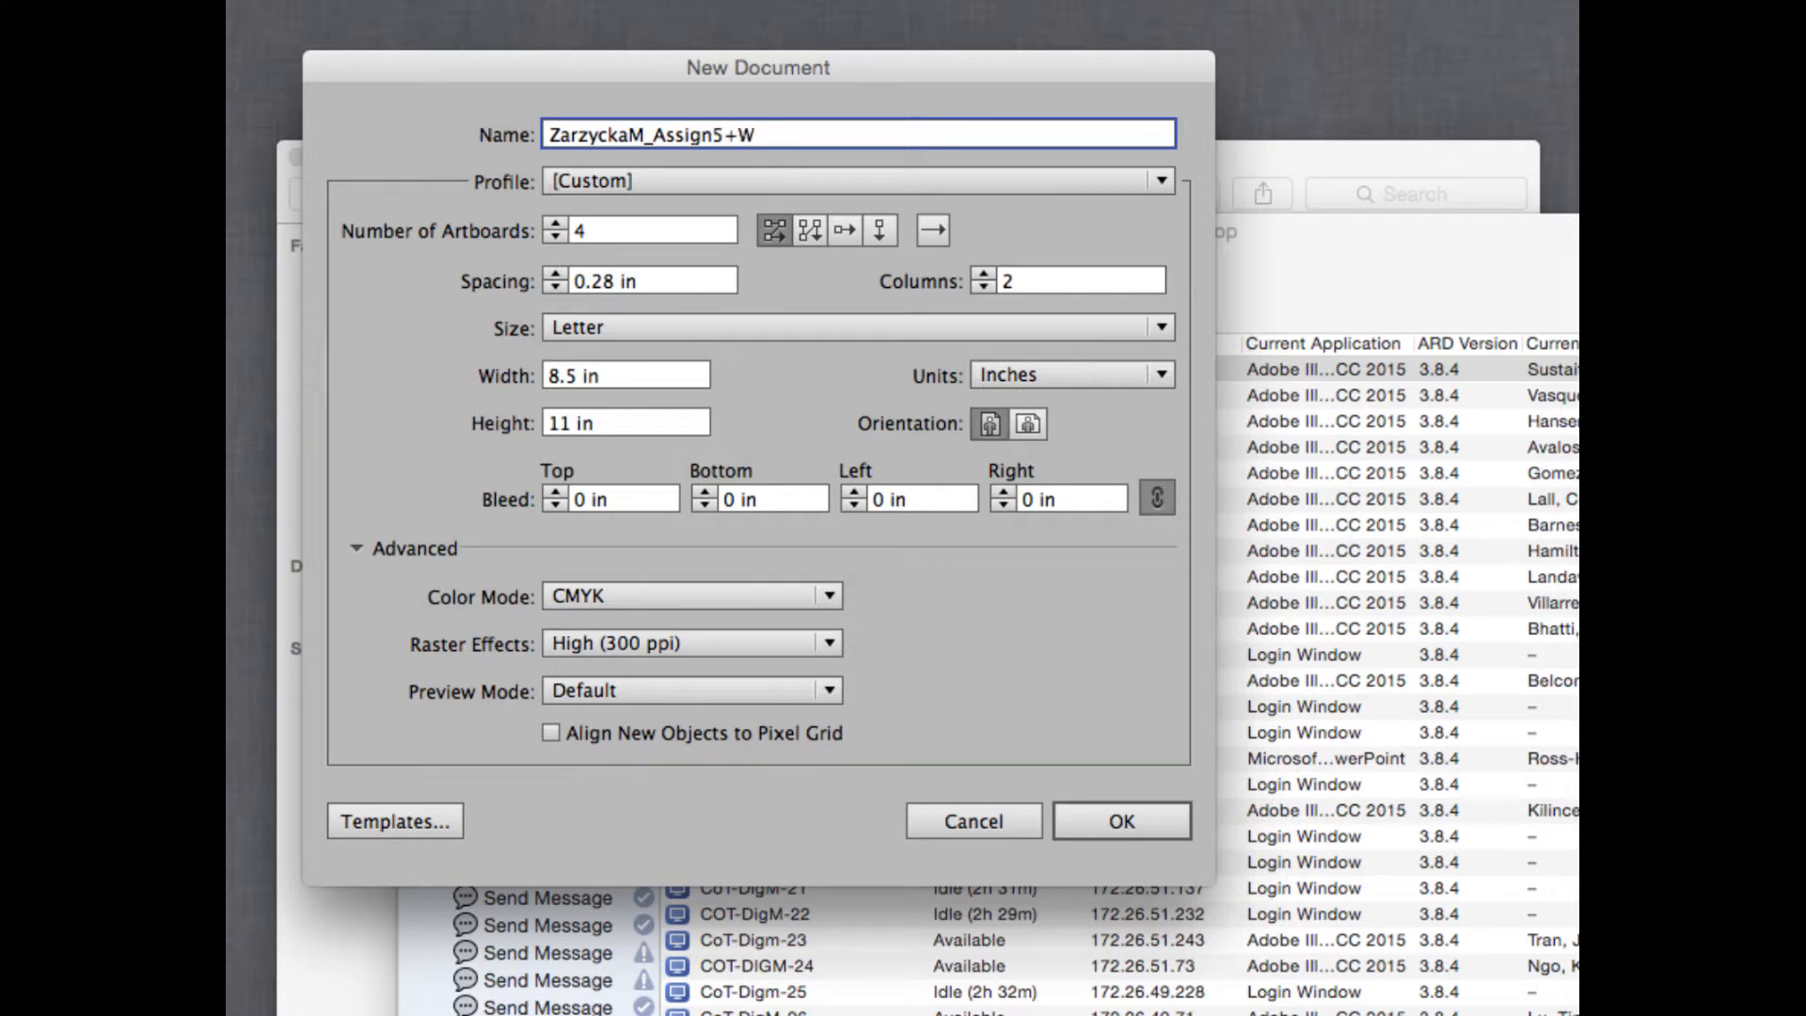
key("BackSpace")
key("BackSpace")
type("_W")
left_click(556, 235)
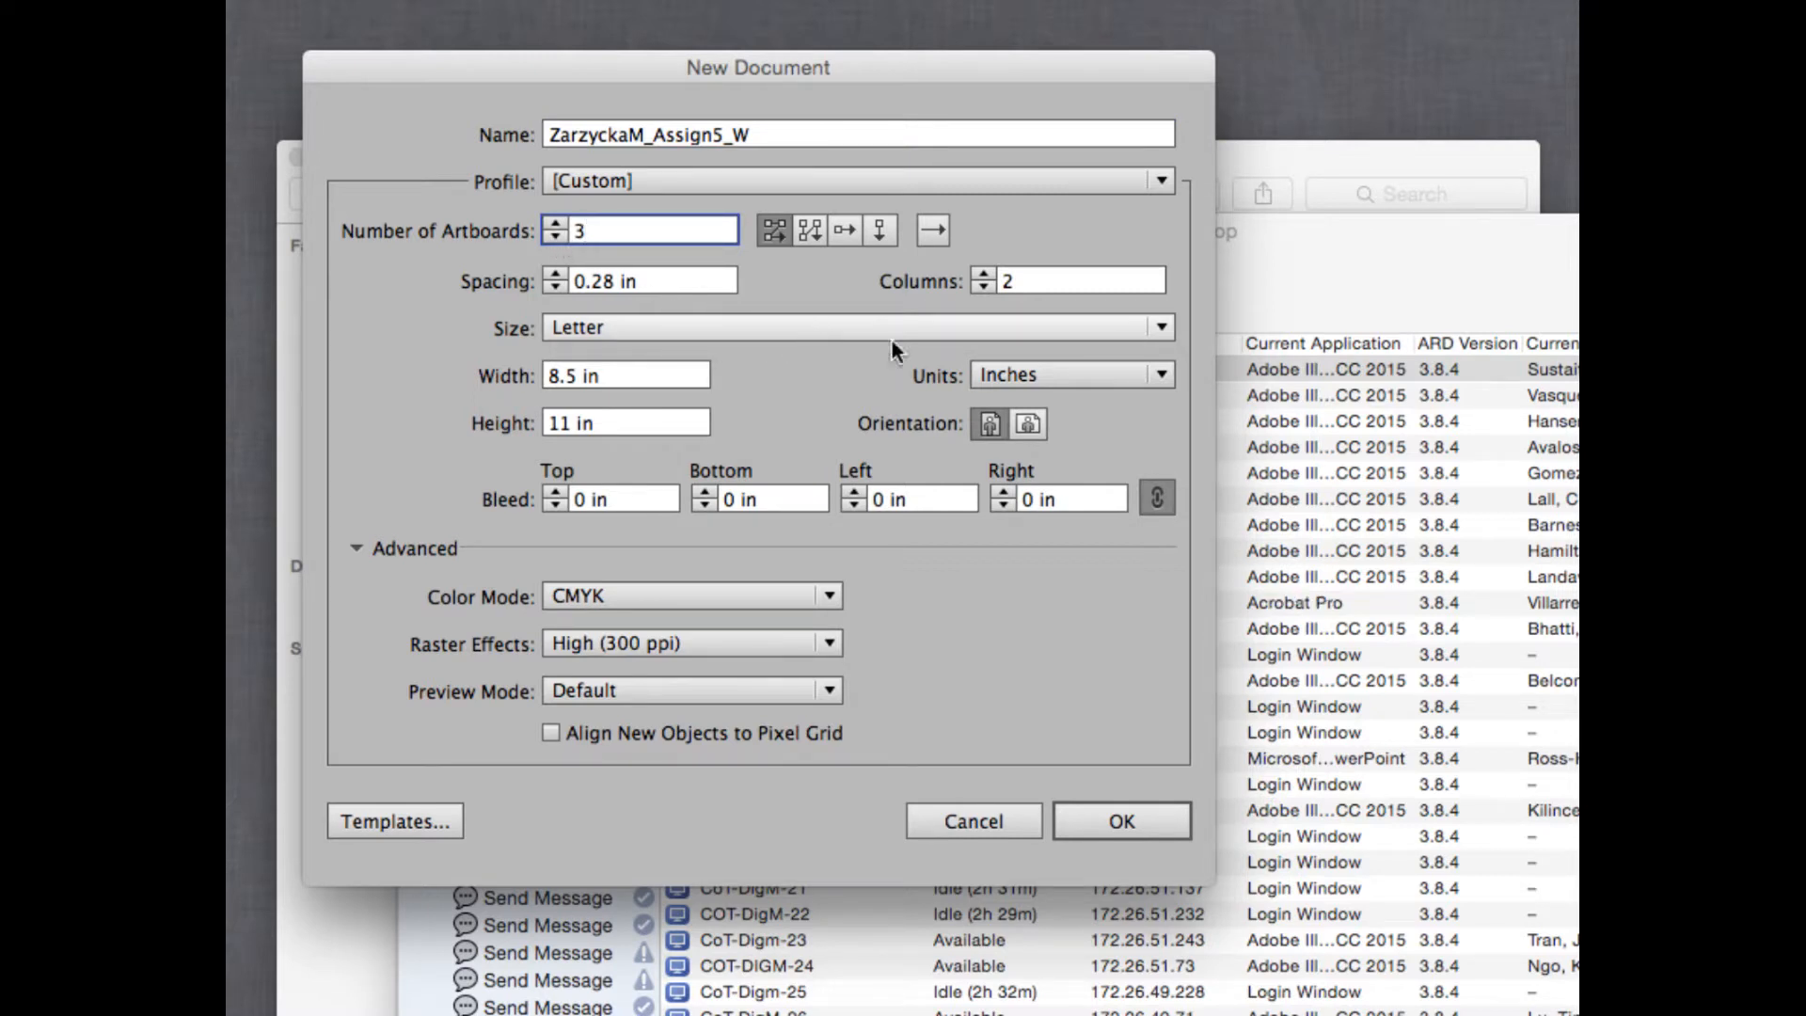
left_click(1120, 820)
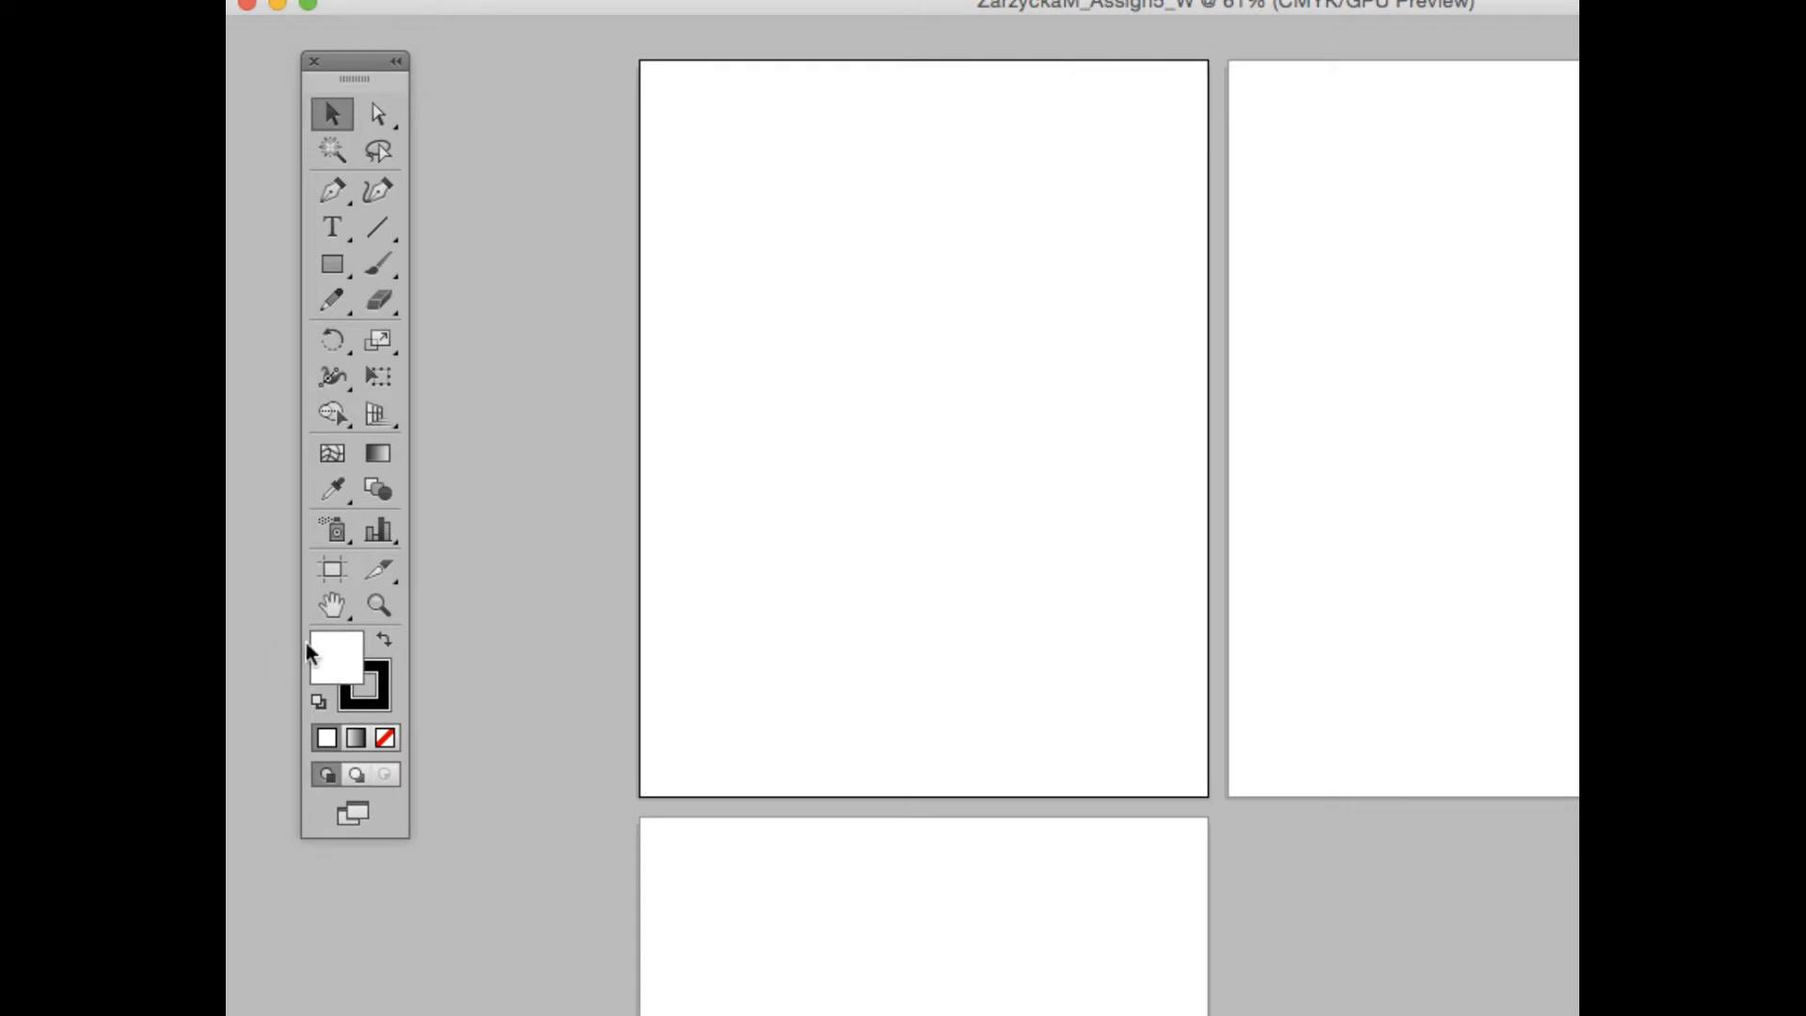
- Set the default stroke to None and make the fill color active
left_click(382, 701)
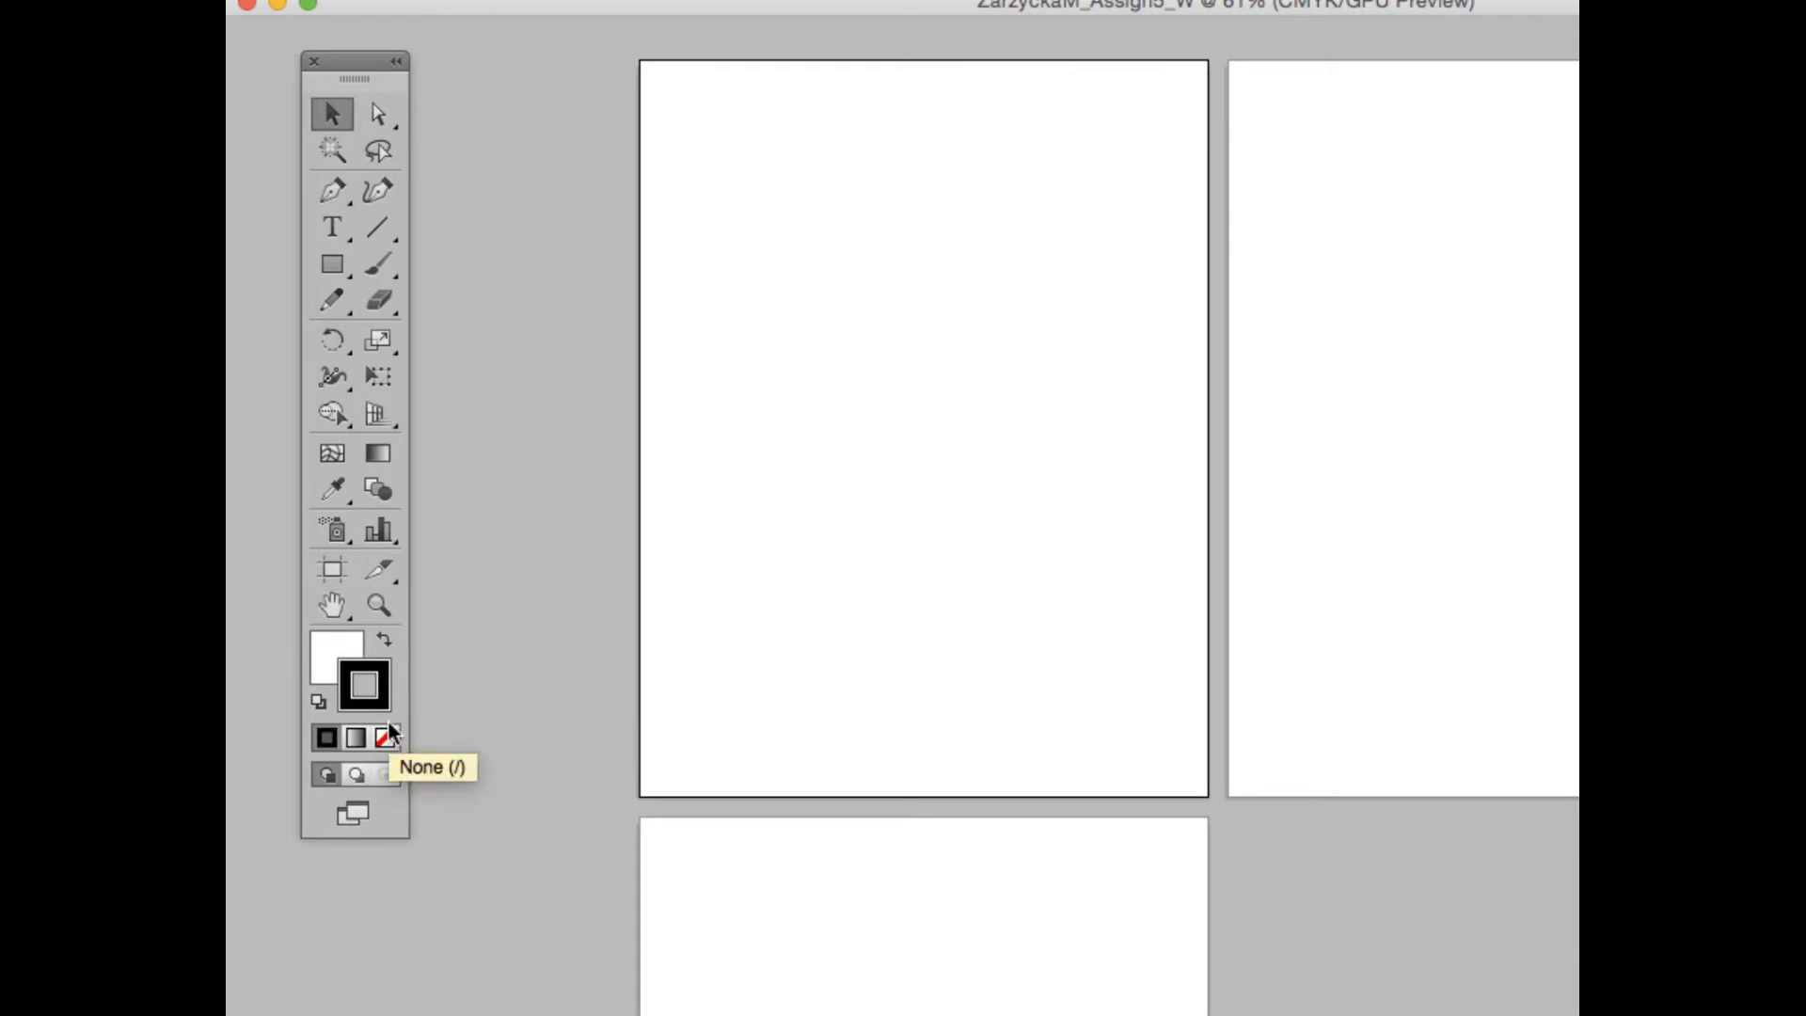
left_click(387, 738)
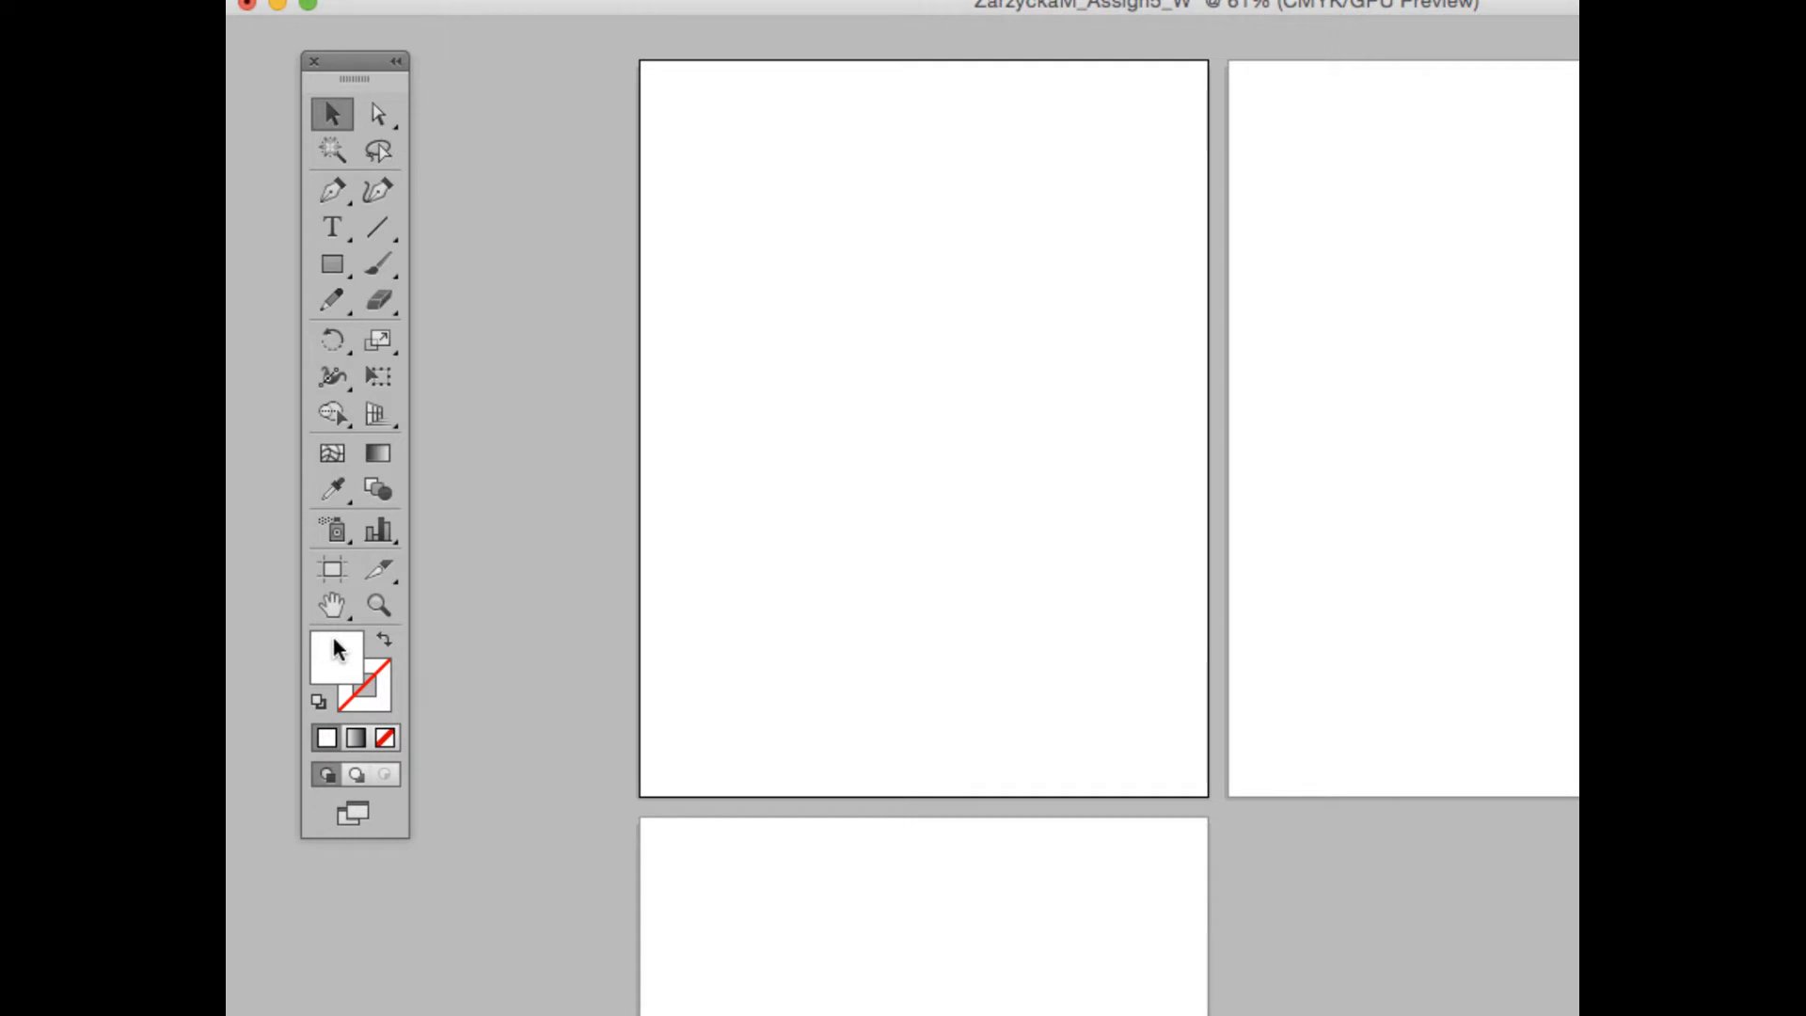
left_click(342, 644)
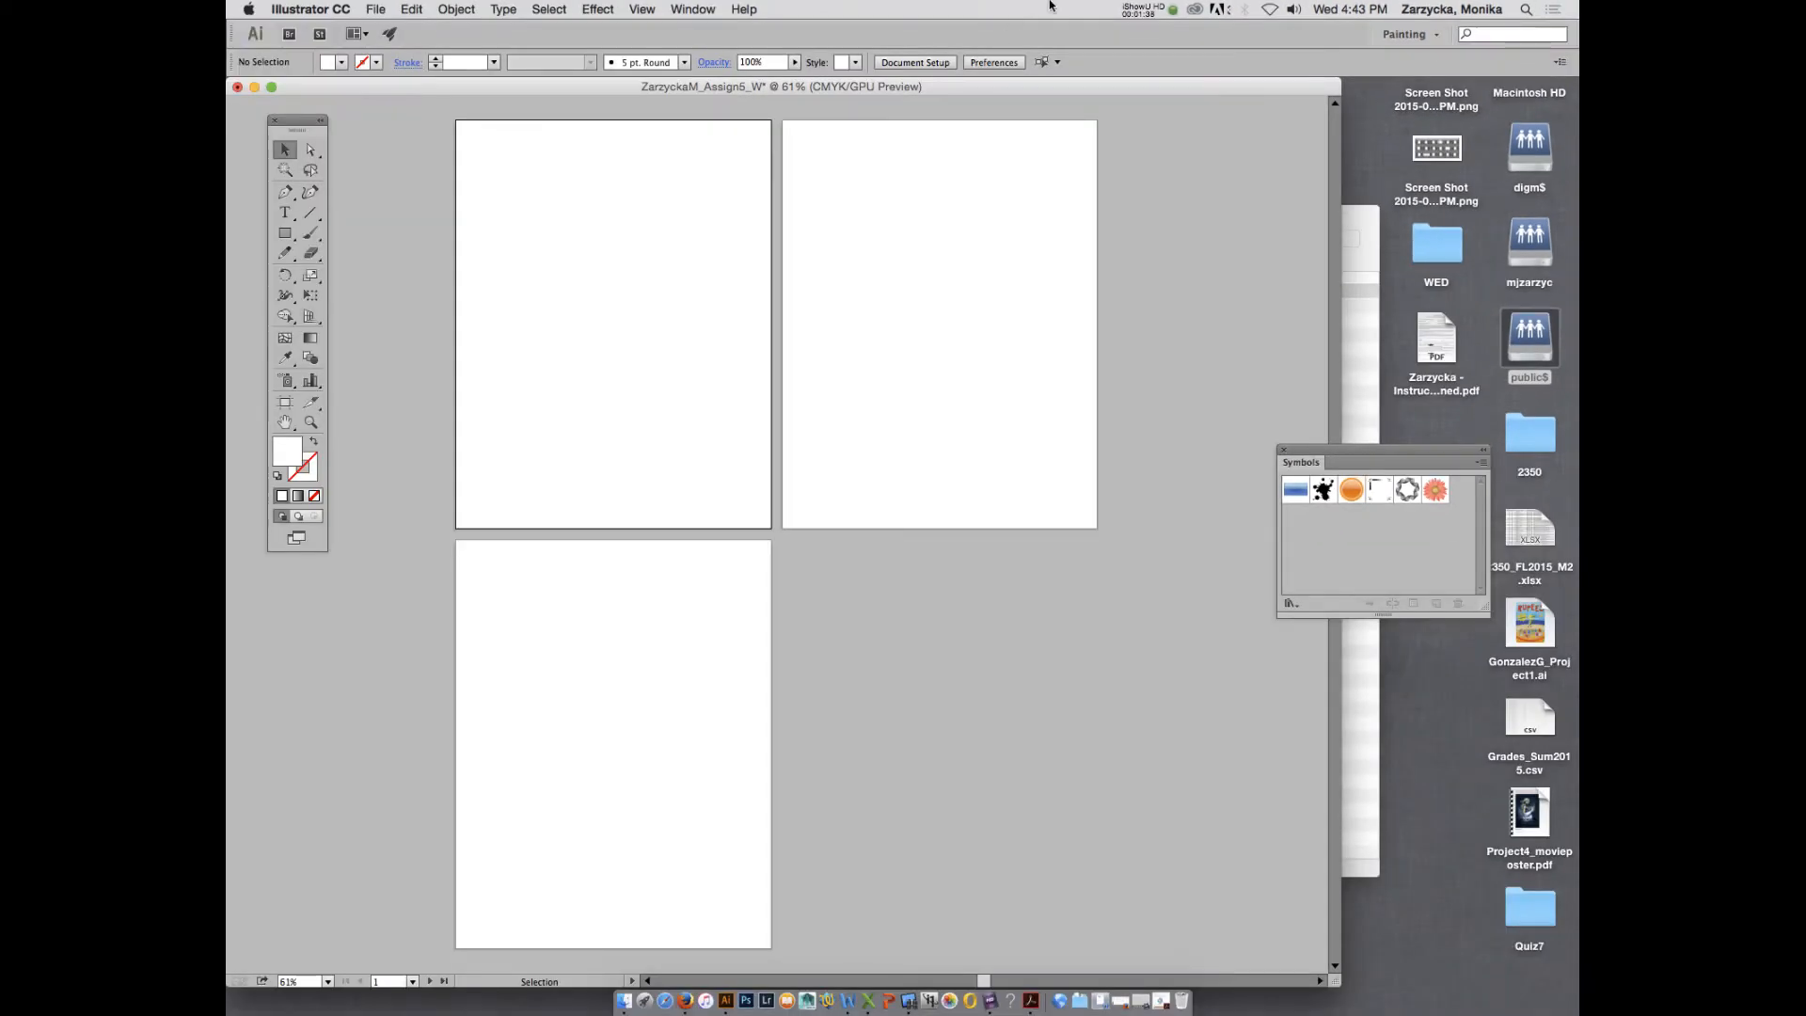
- Reset the Painting workspace to its default layout
left_click(694, 10)
mouse_move(711, 94)
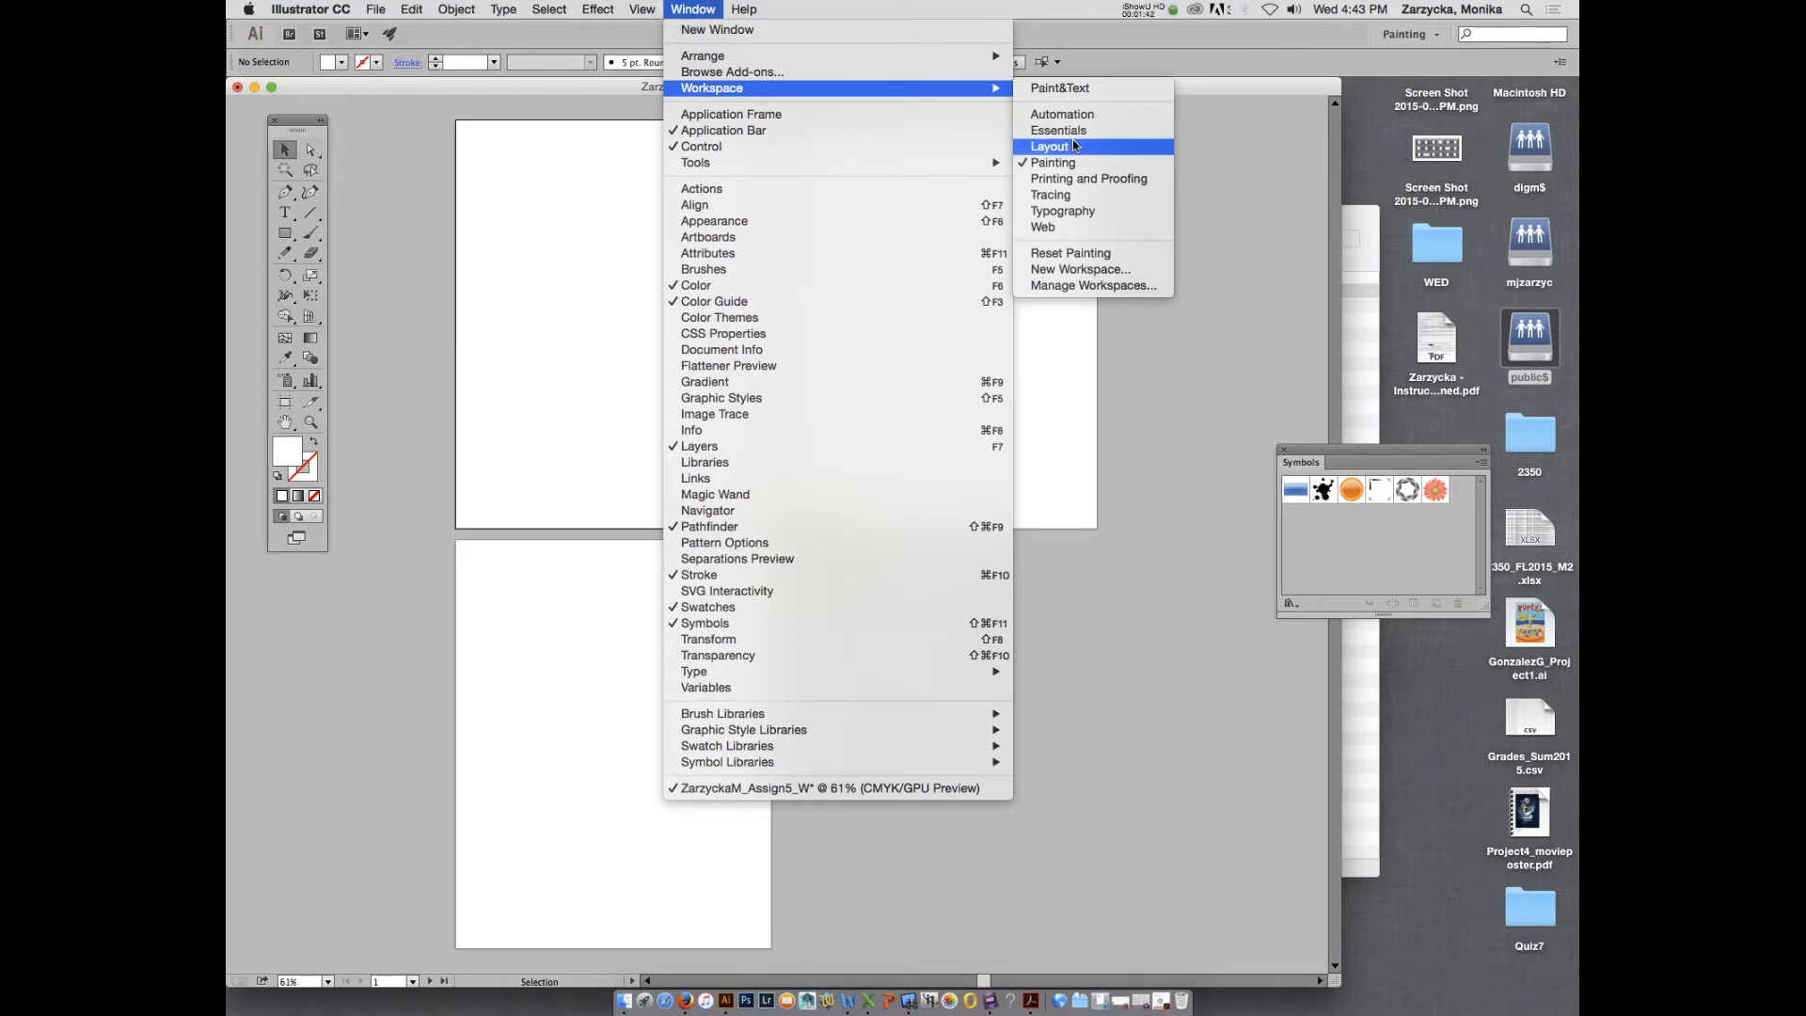
left_click(1069, 254)
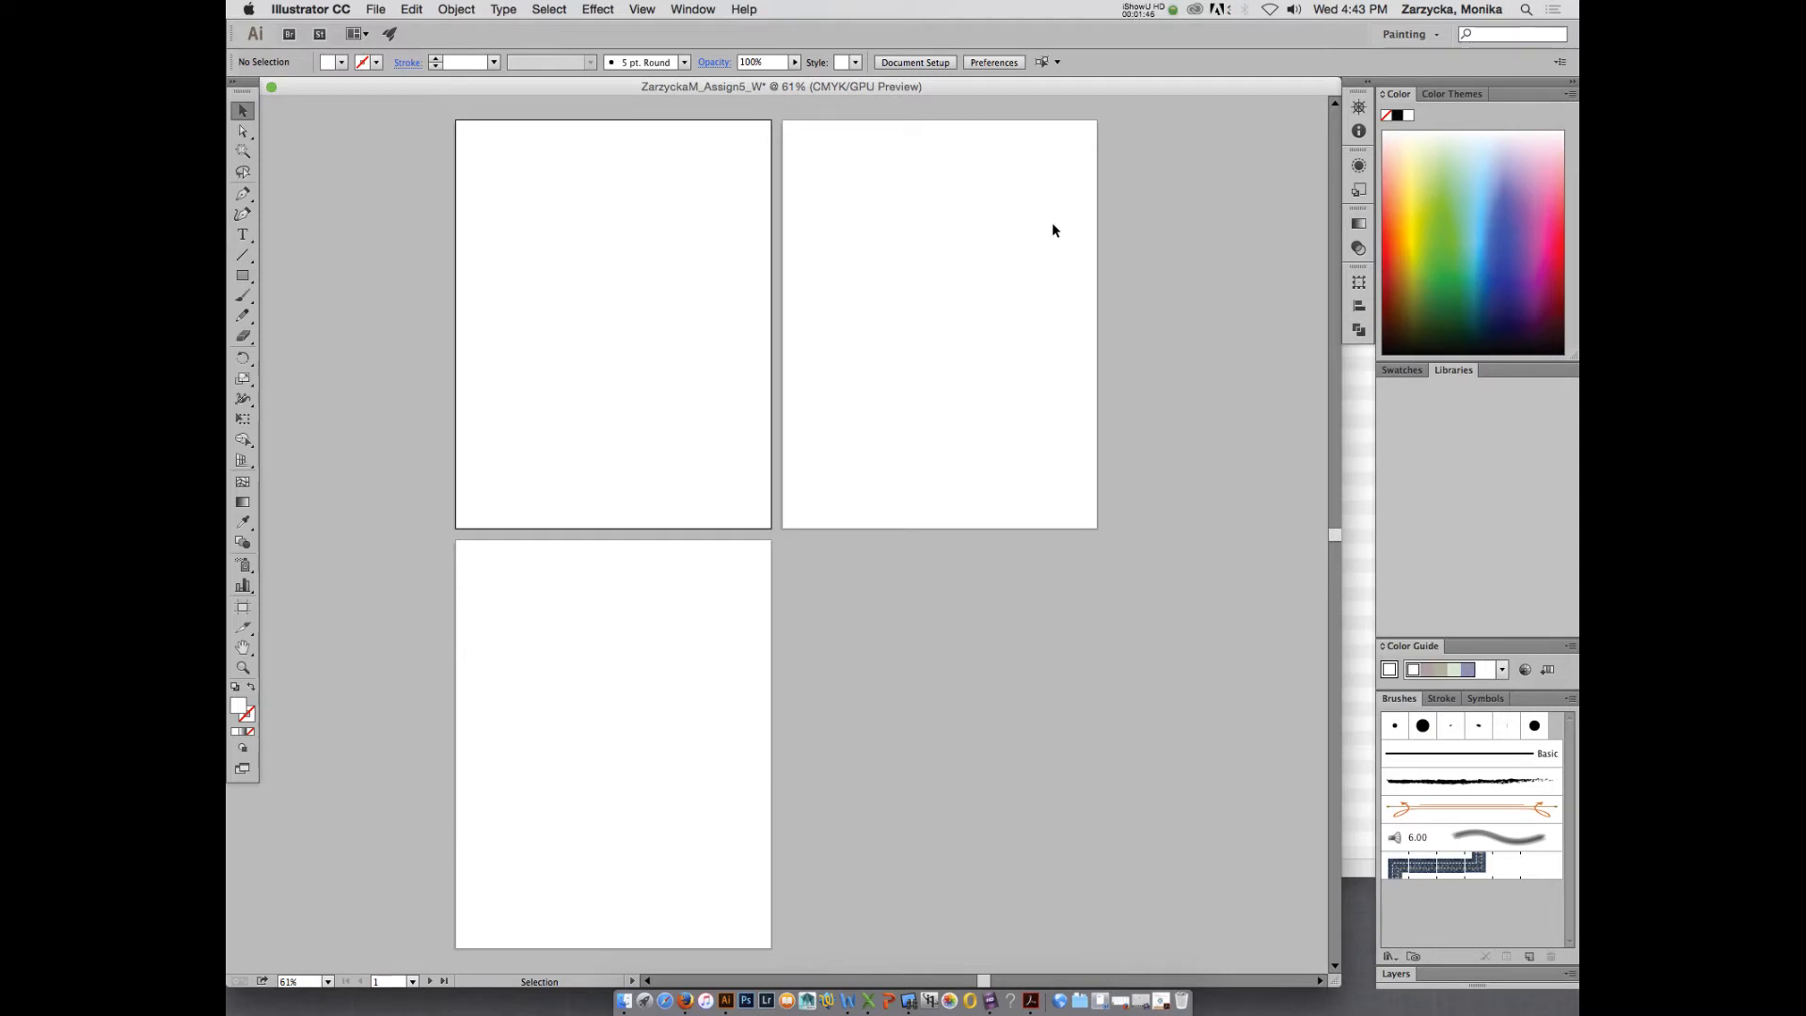
- Draw a teal-filled ellipse about 4.14 by 3.14 in and position it near the top of the first artboard
left_click(1402, 371)
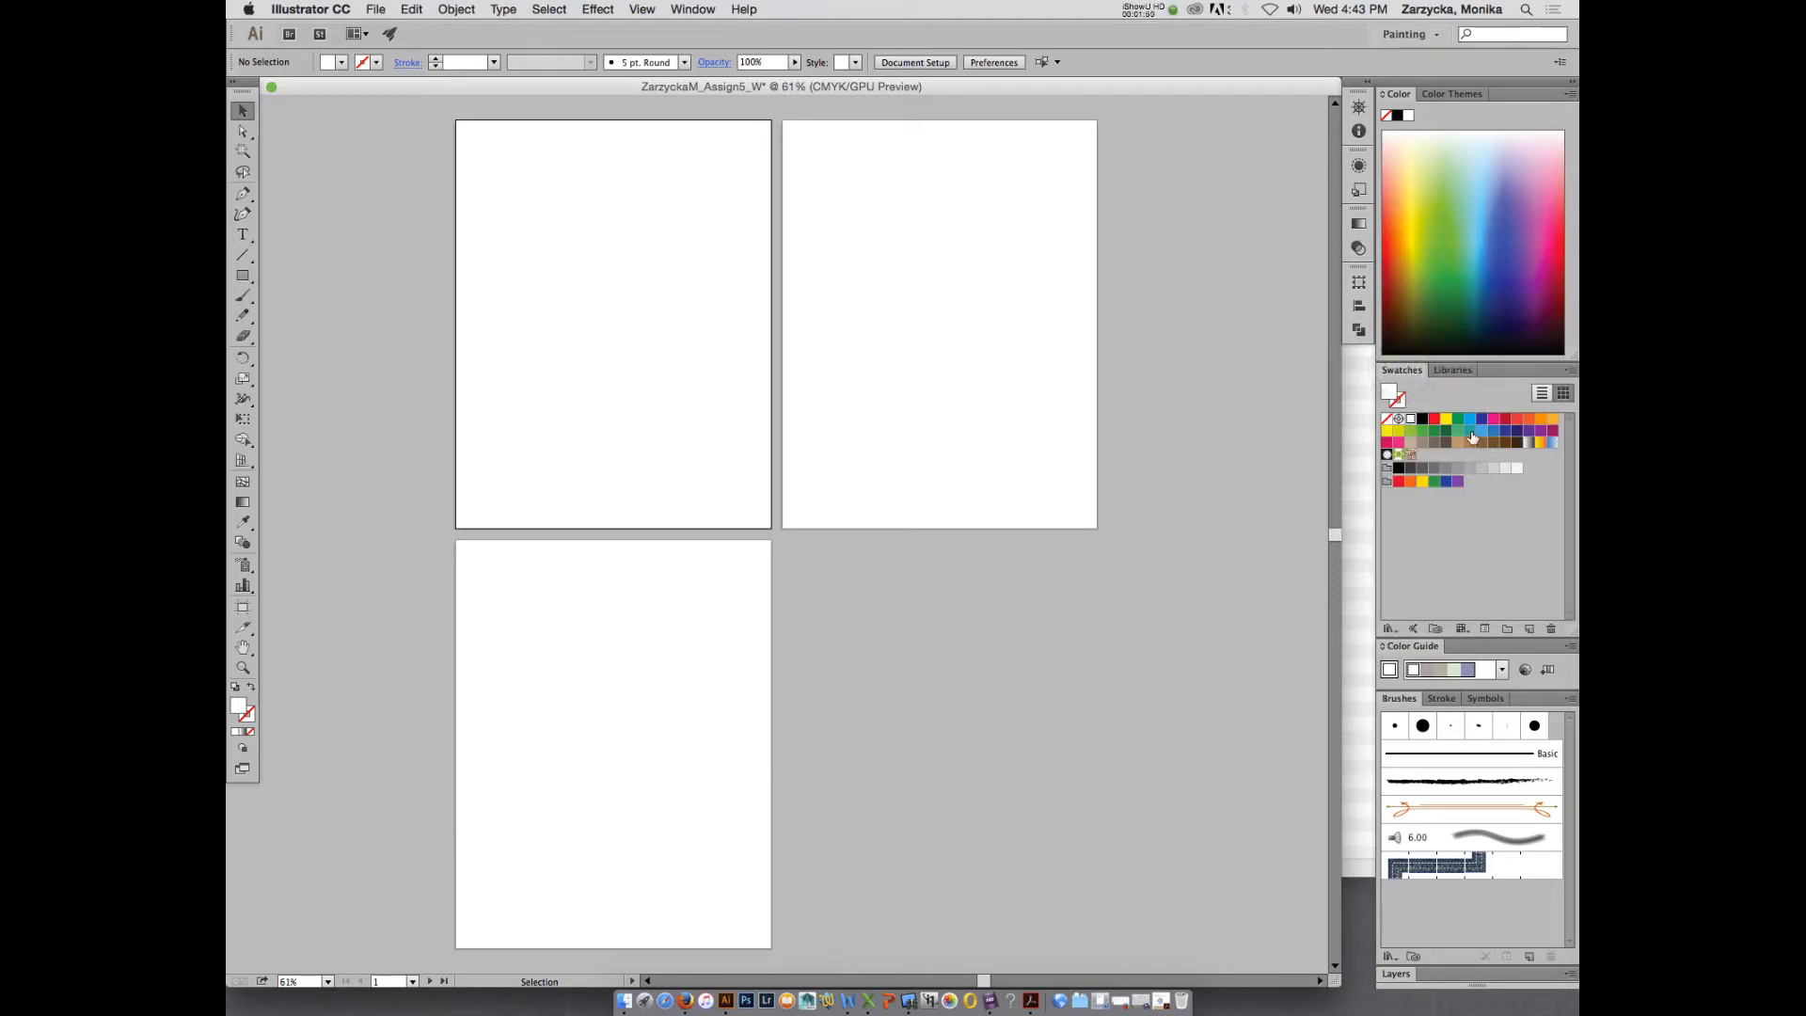
left_click(1472, 432)
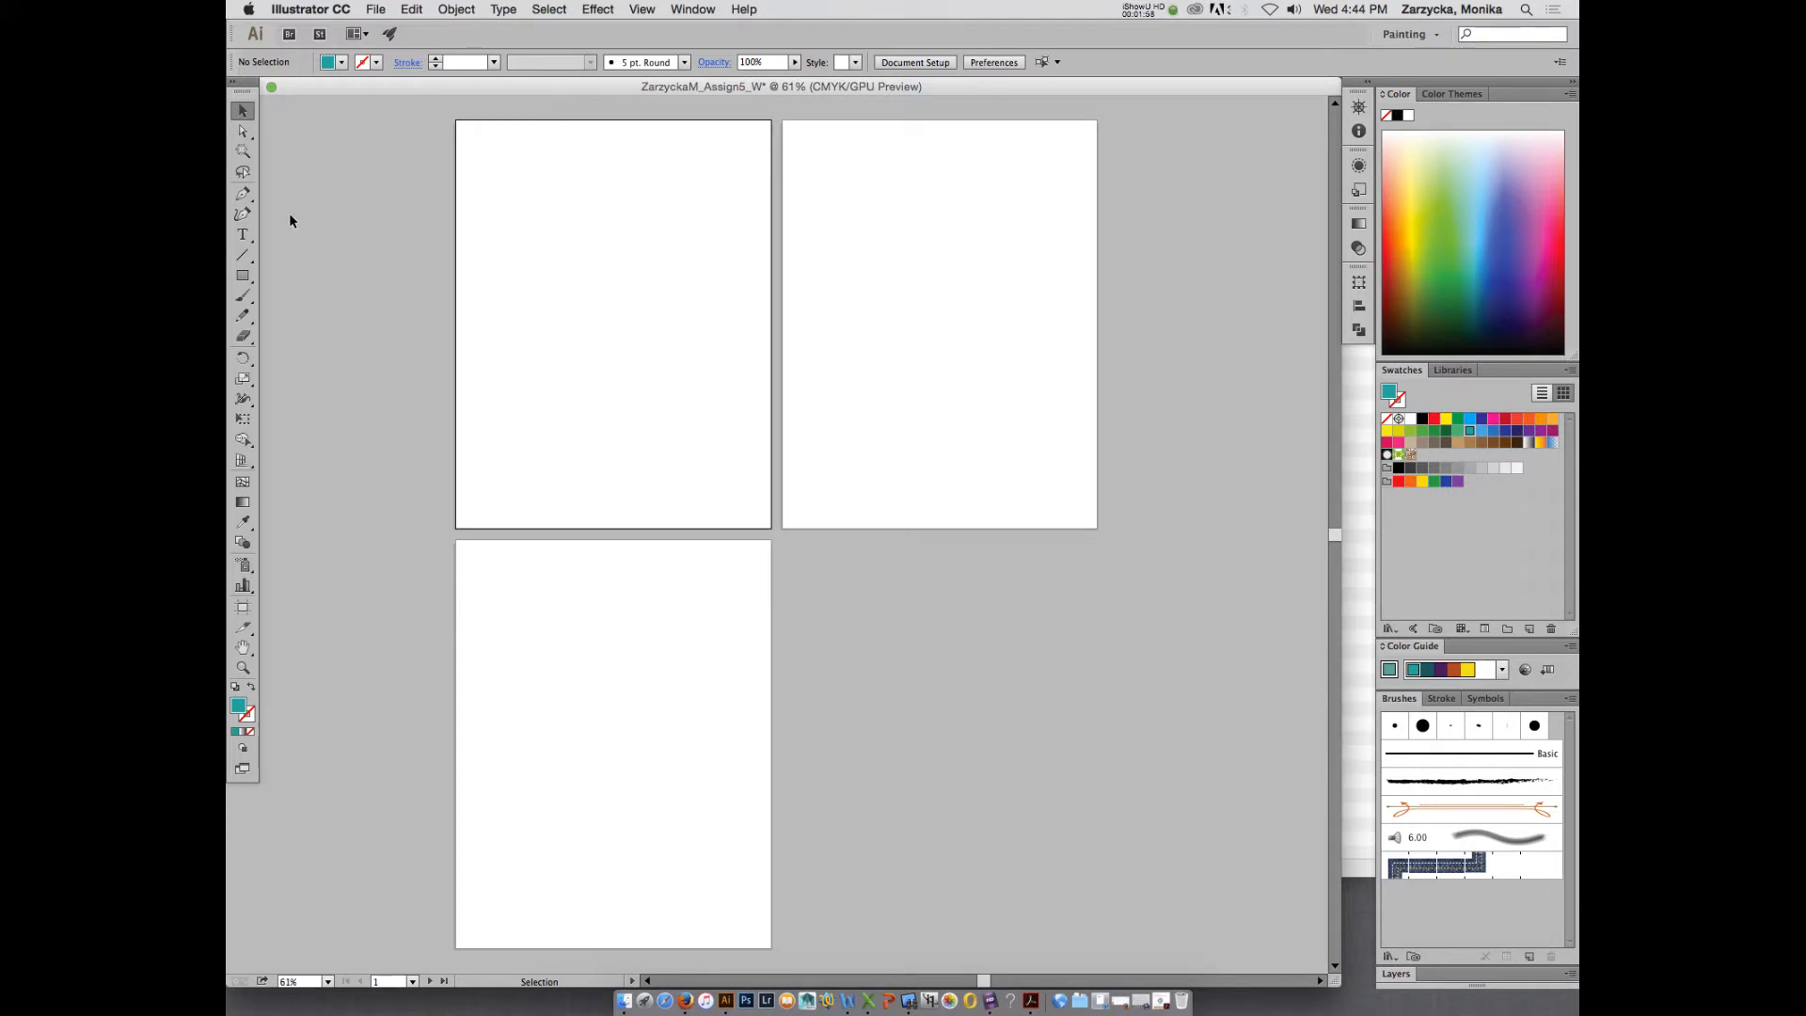
key("l")
left_click_drag(536, 151, 692, 267)
key("shift")
key("v")
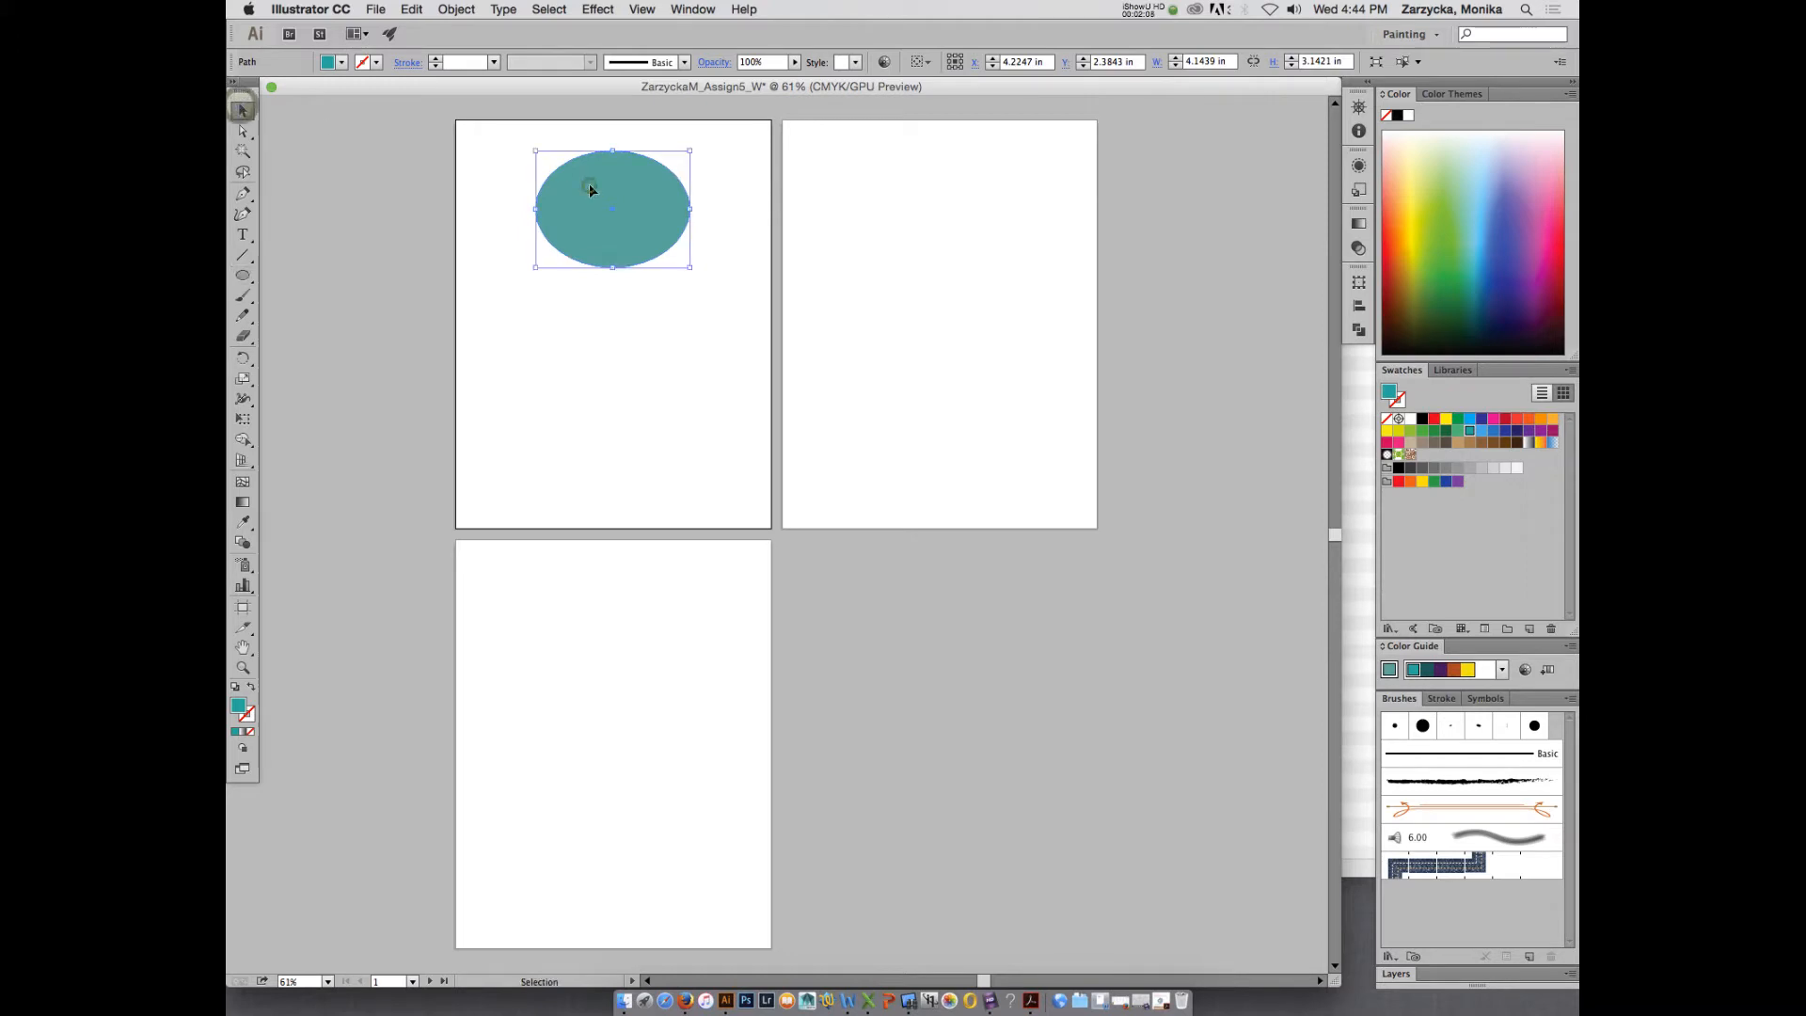
left_click_drag(591, 180, 582, 186)
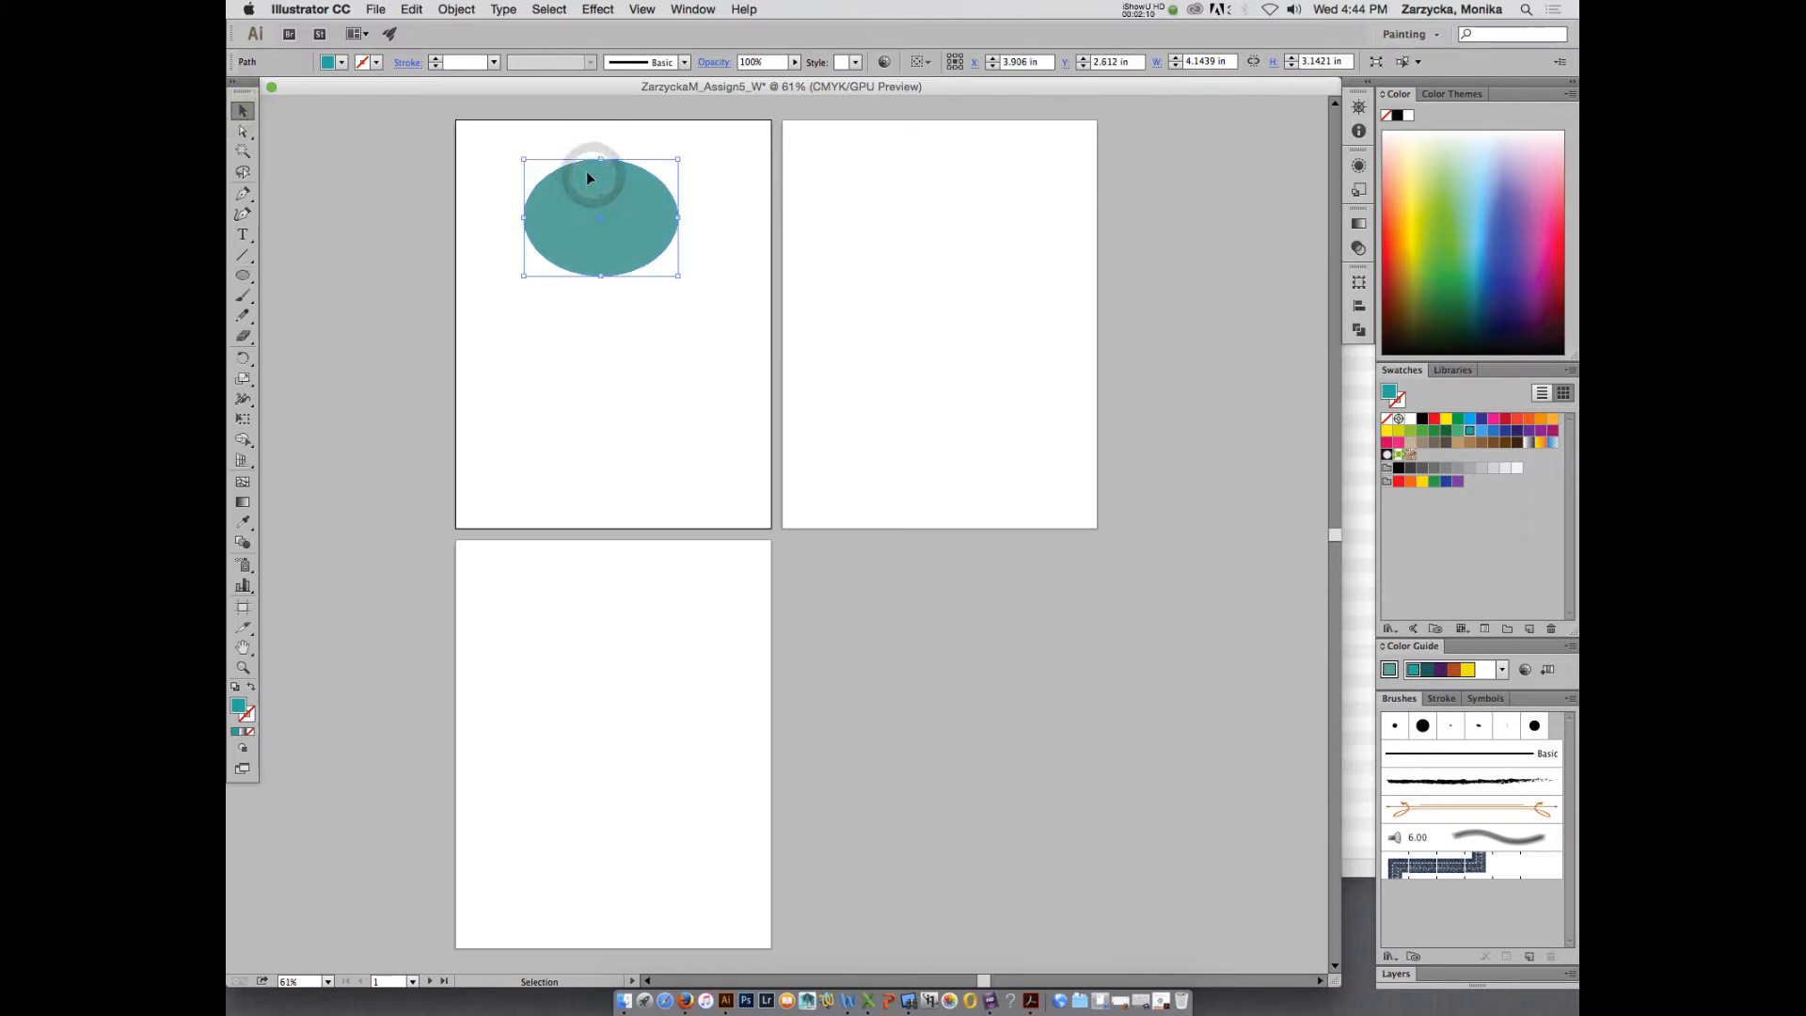
left_click(733, 165)
- Duplicate the teal ellipse and place the copy overlapping the original's lower right on the first artboard
left_click(594, 188)
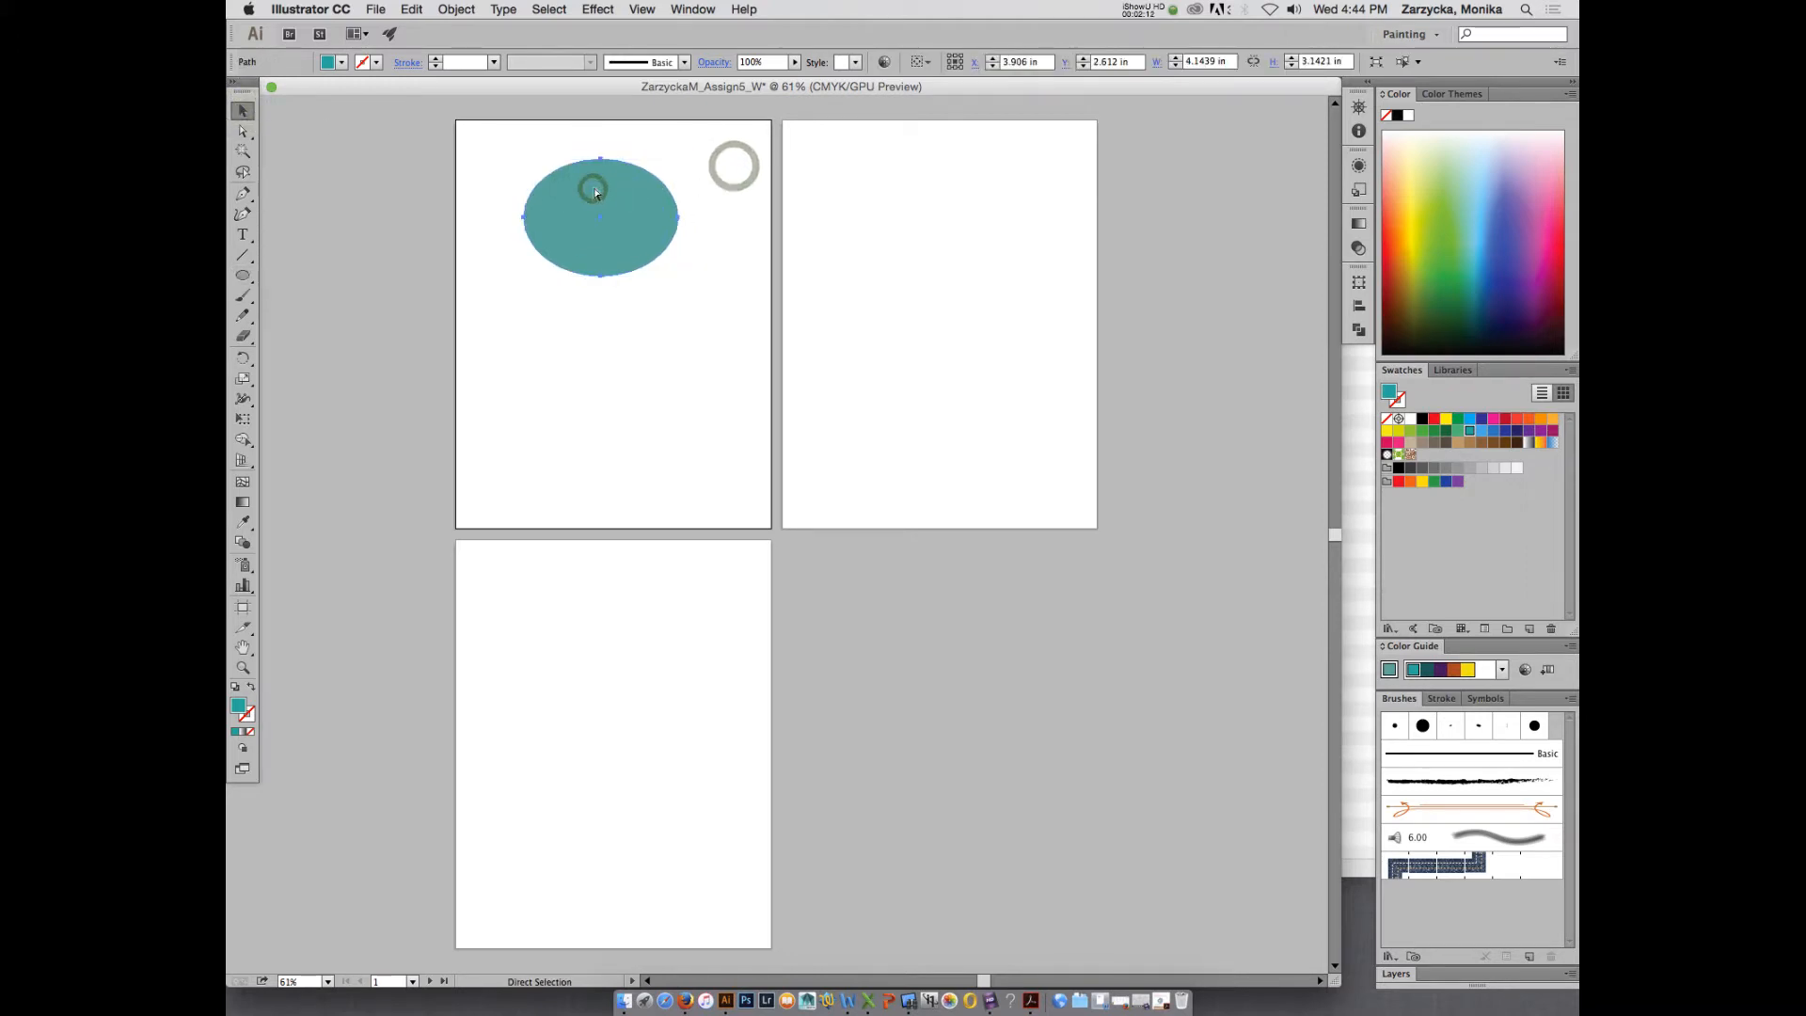
key("super+c")
key("super+v")
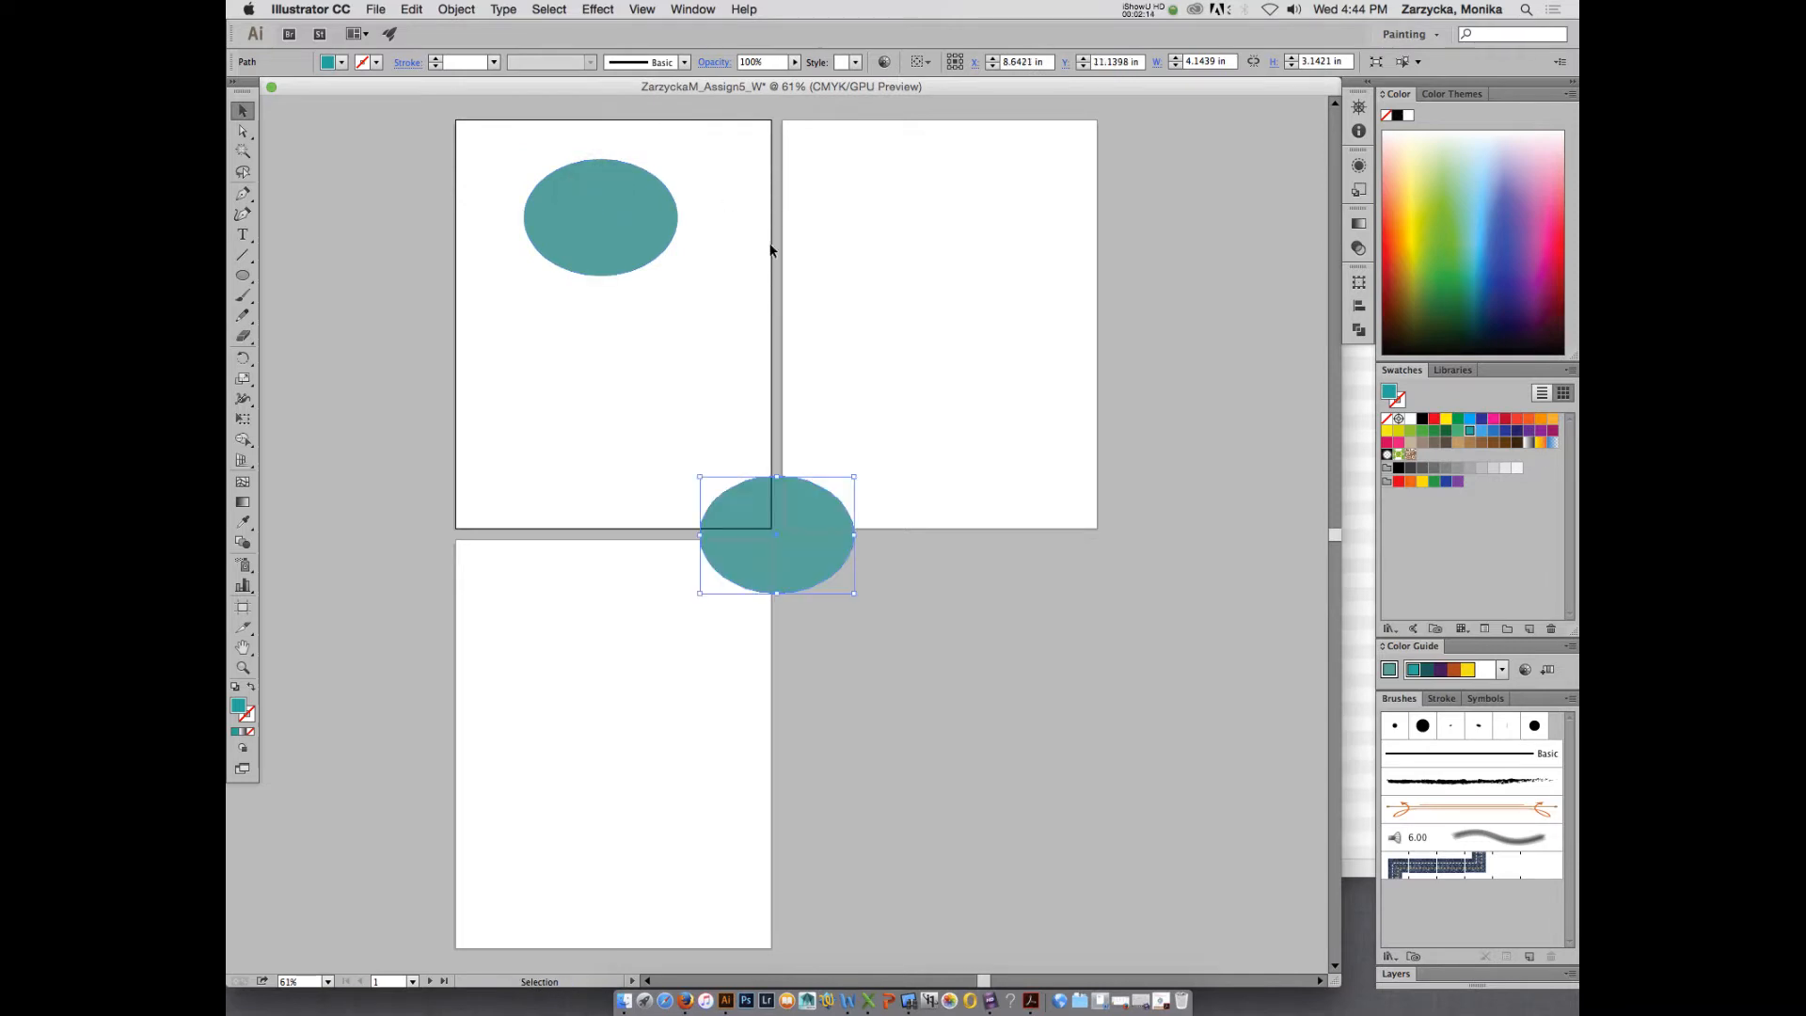
left_click_drag(775, 508, 619, 250)
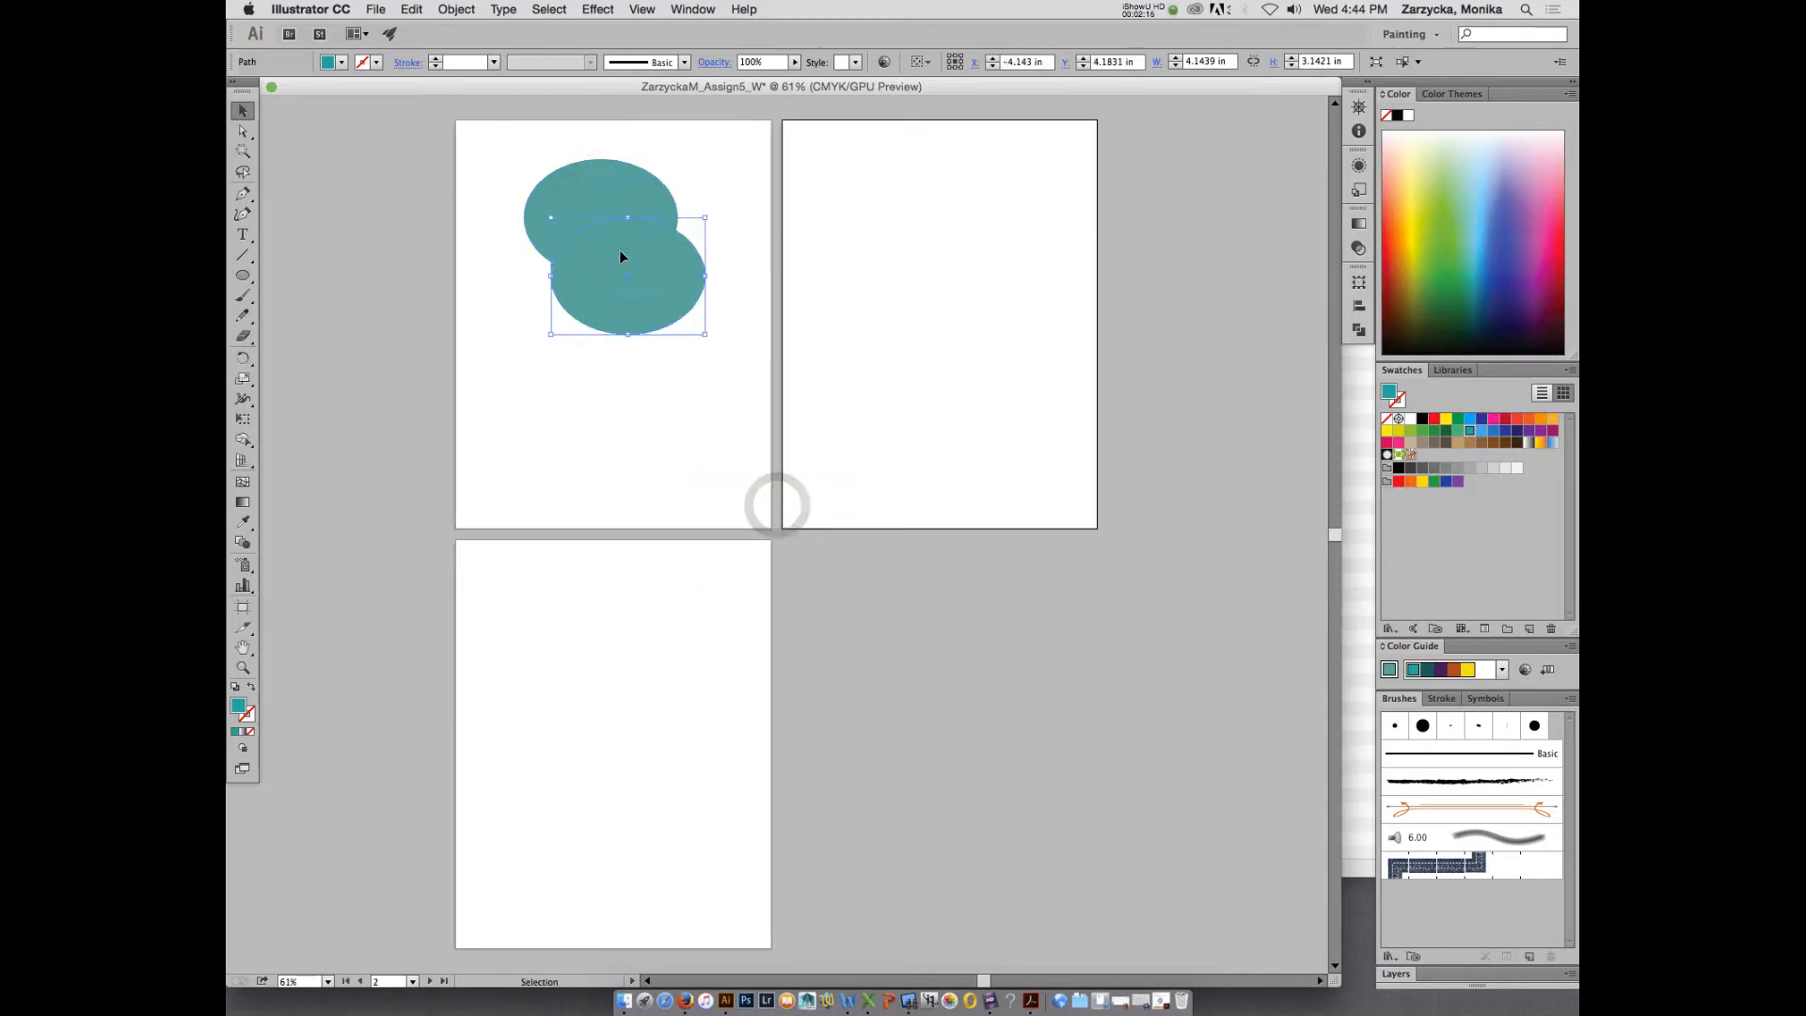
- Fill the ellipse copy with light gray (C=0 M=0 Y=0 K=10), scale it to about 2.09 by 1.58 in and center it on the teal ellipse
left_click(1486, 470)
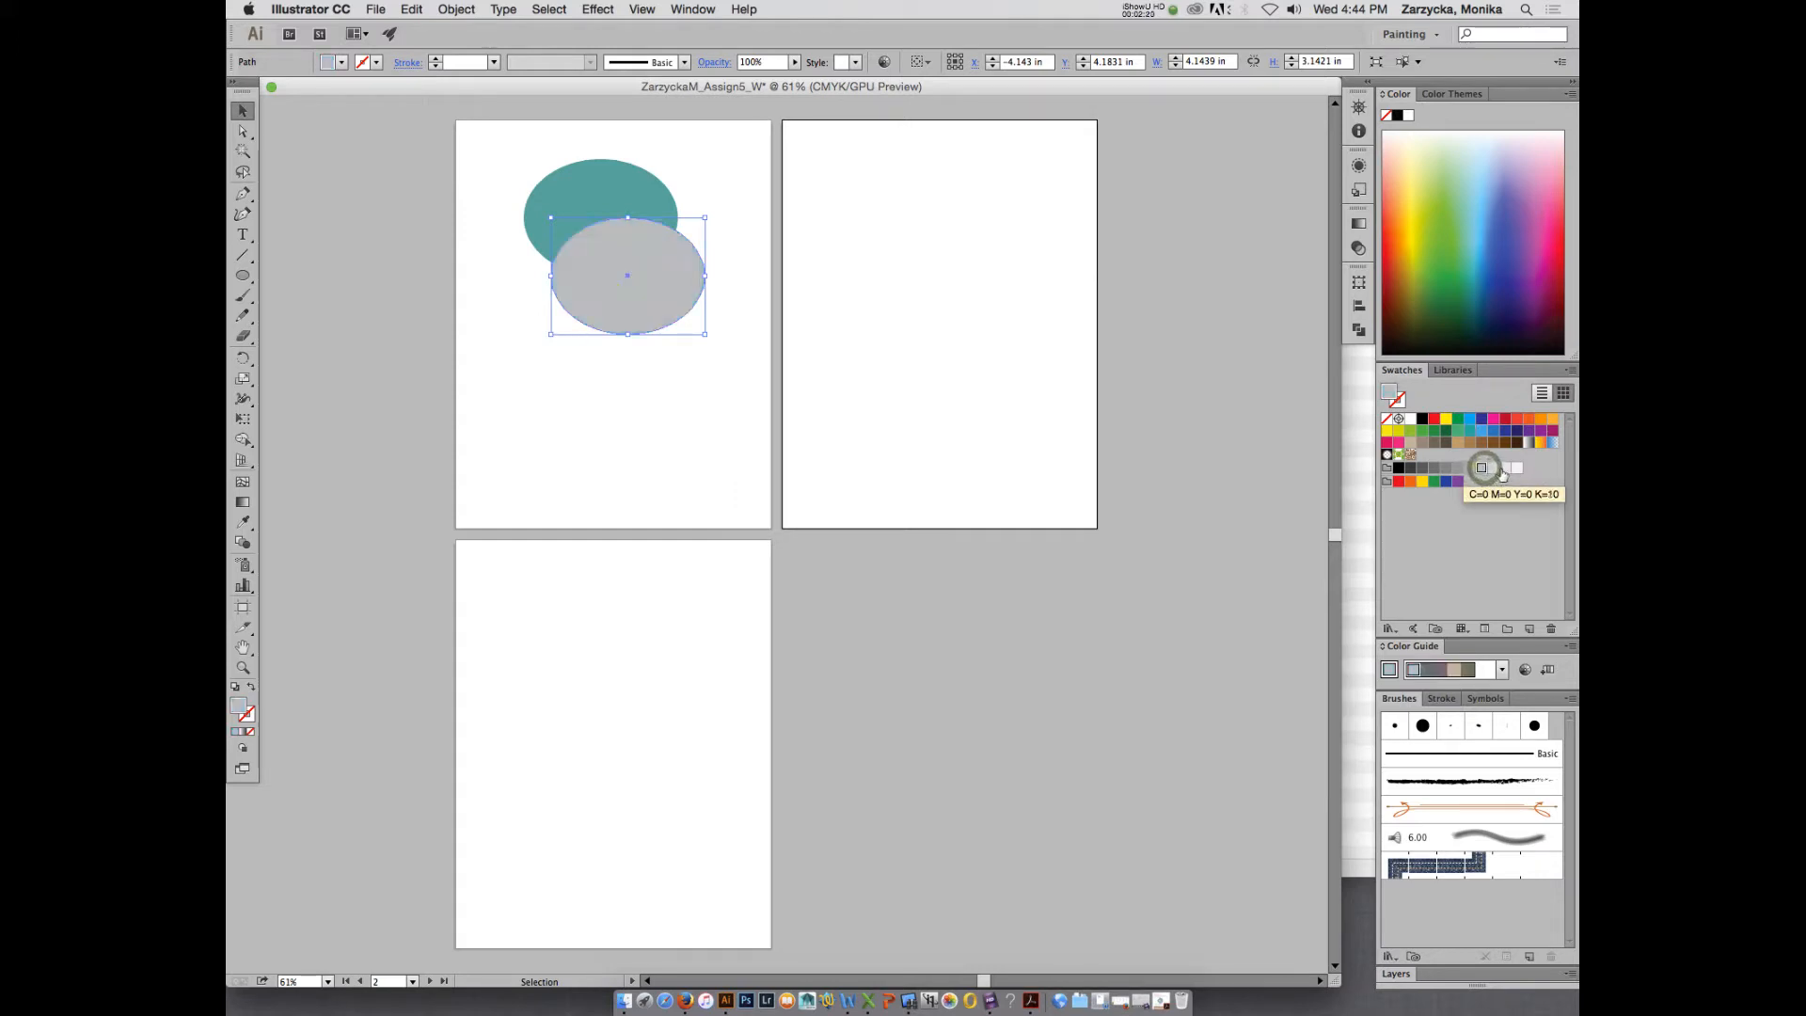
left_click(1506, 467)
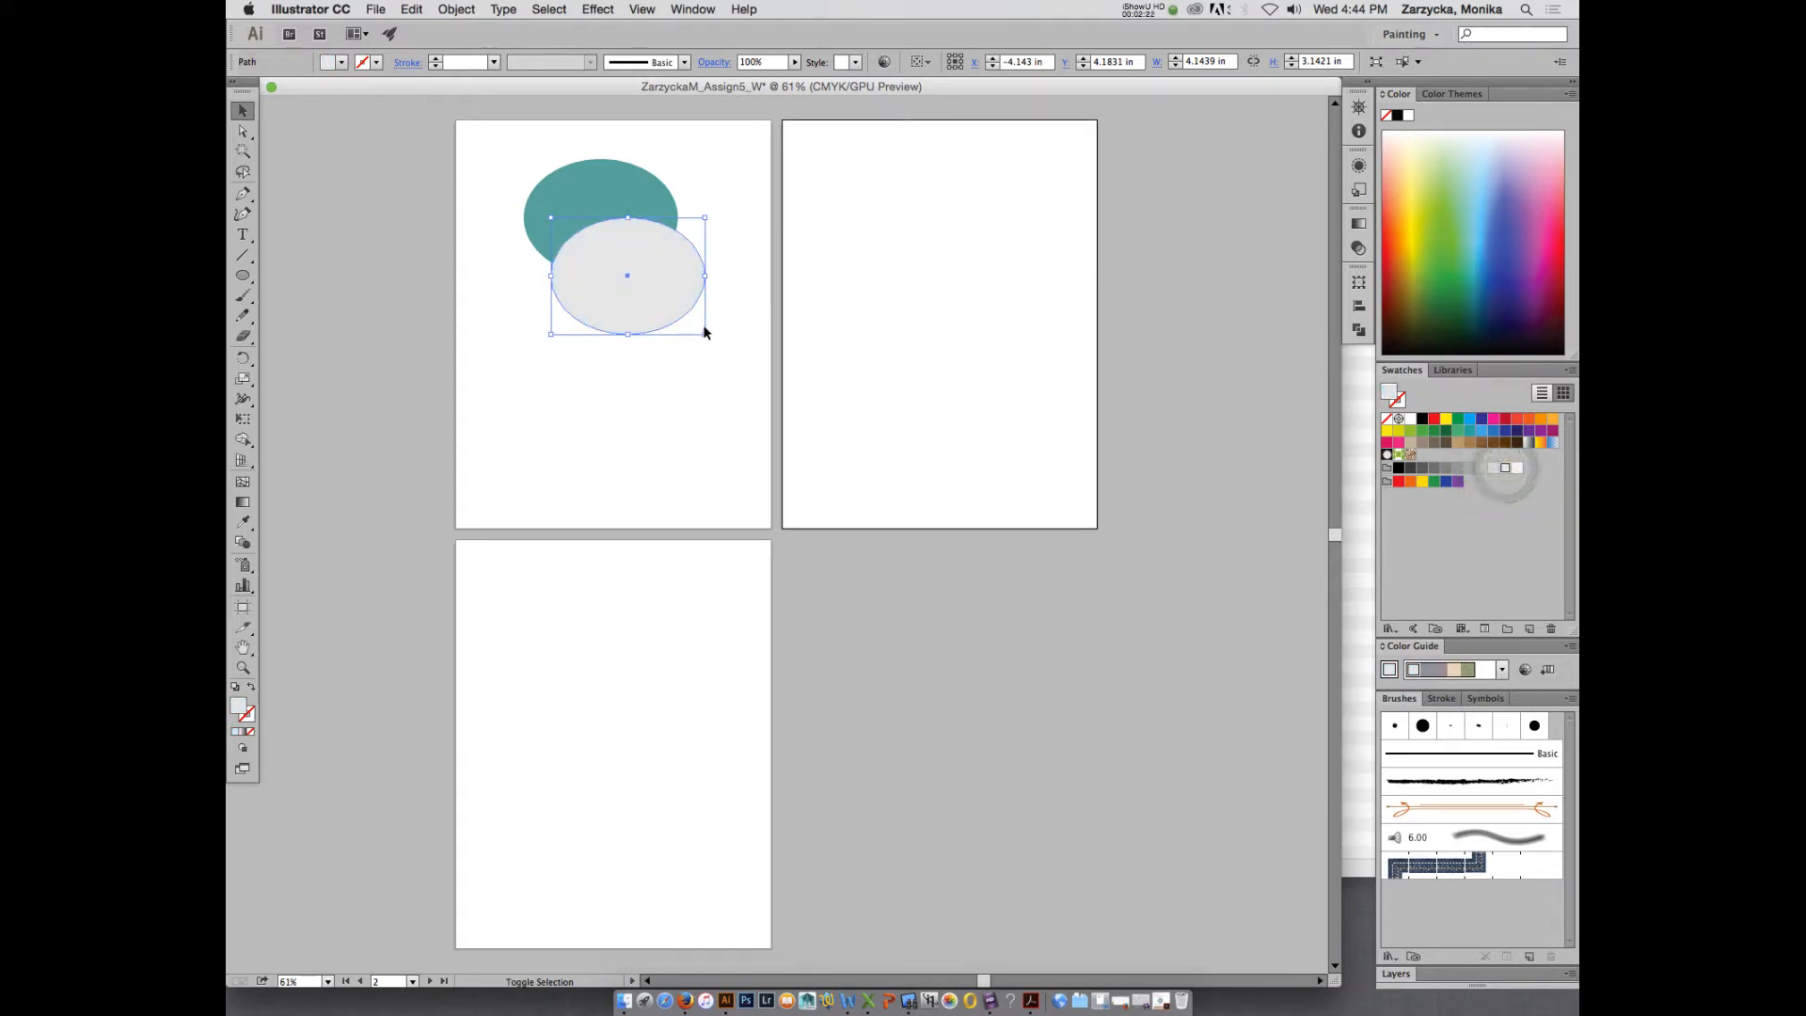
left_click_drag(705, 334, 602, 216)
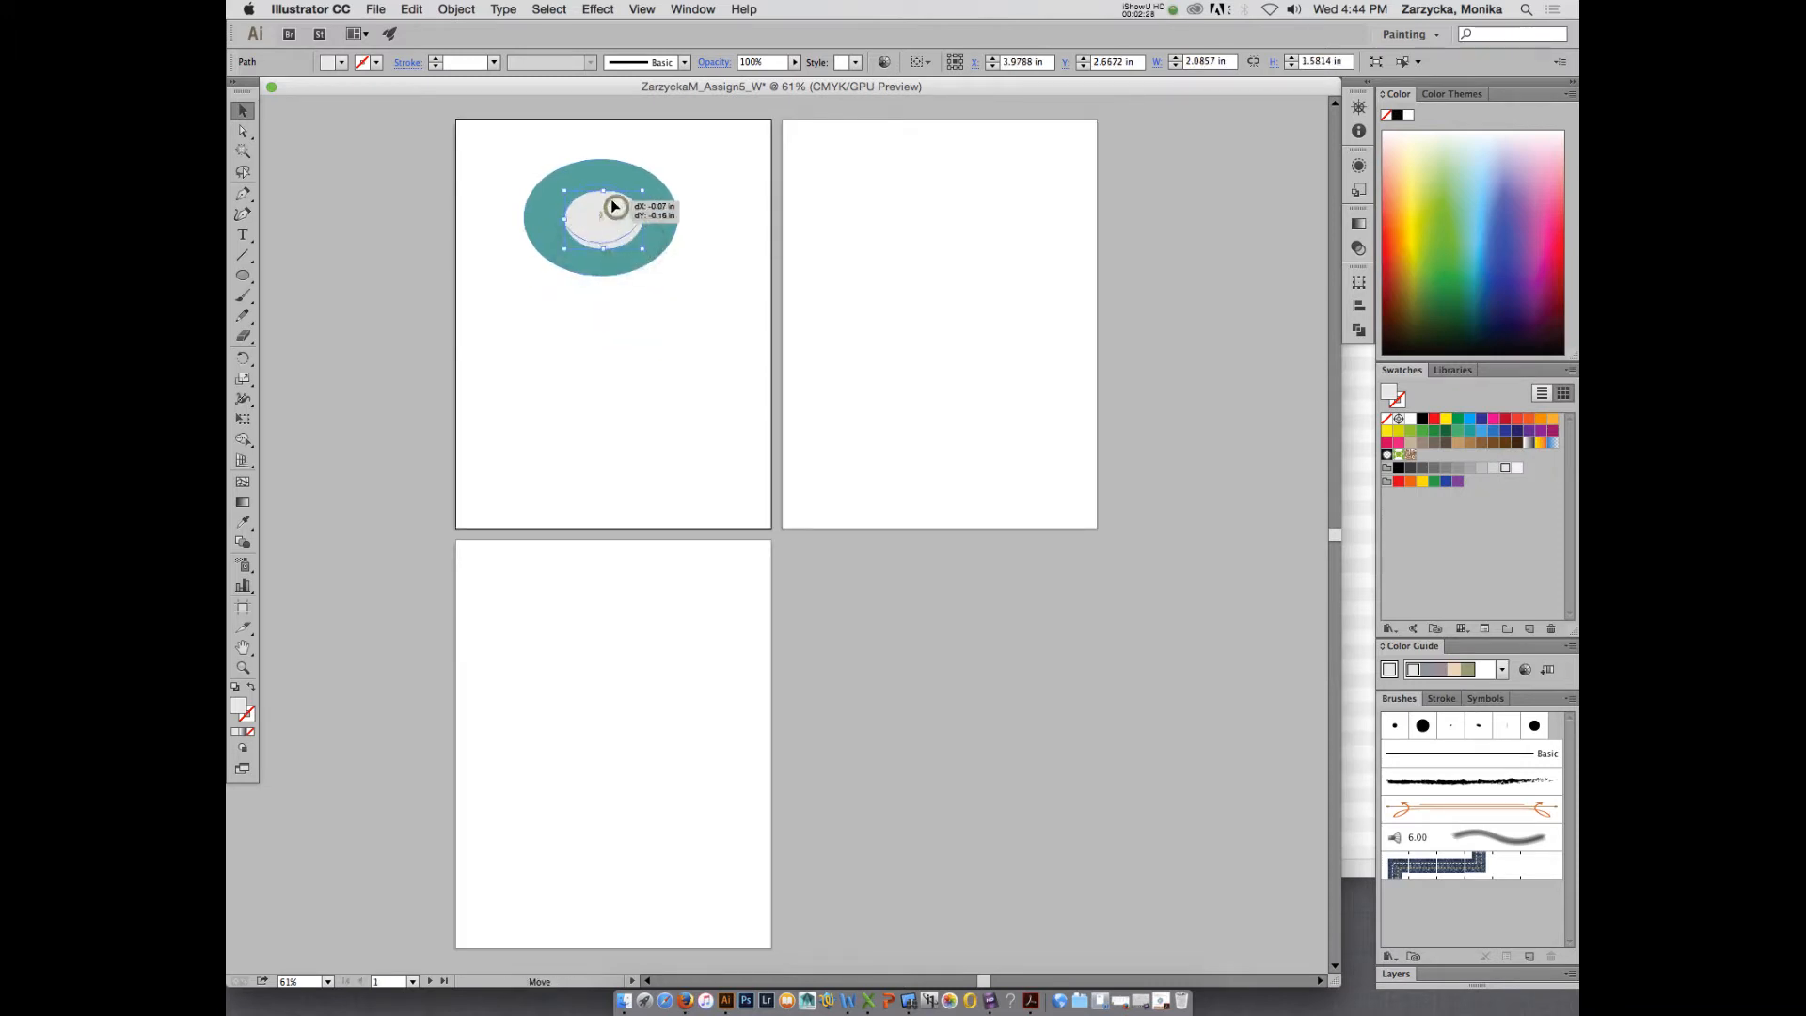
left_click(720, 207)
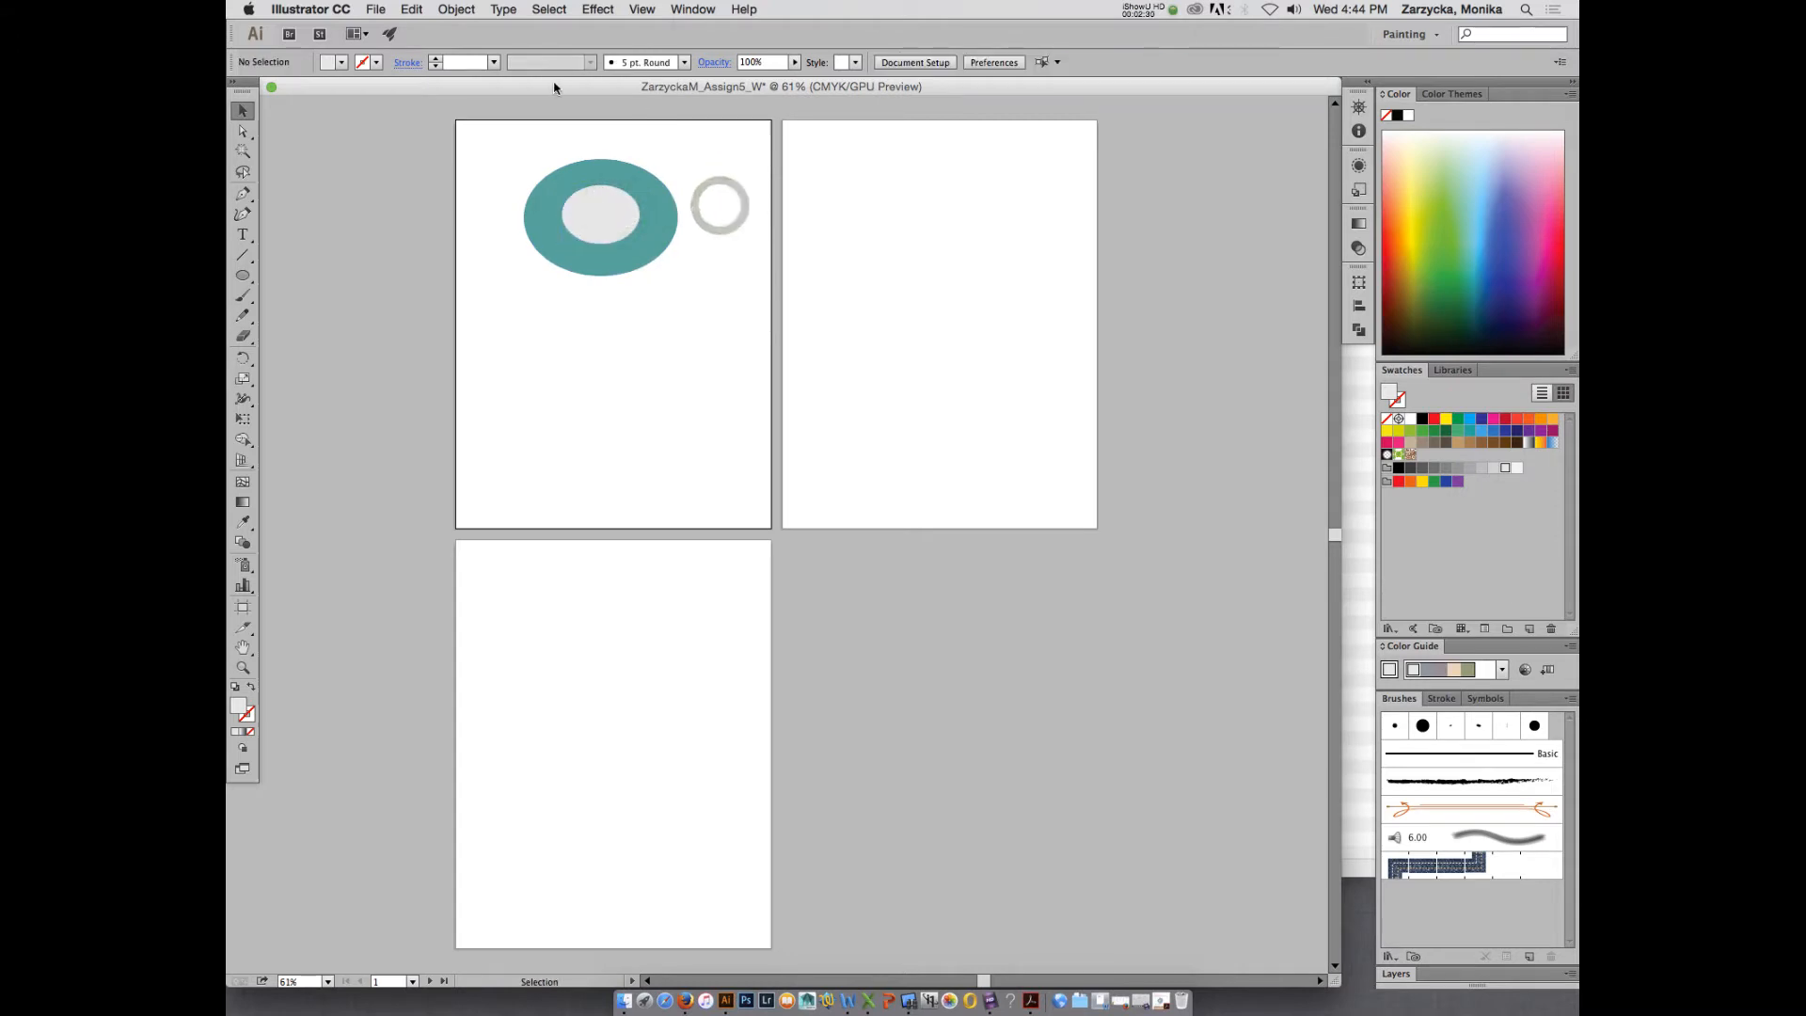
- Draw a dark blue circle about 0.84 in wide just above the teal ellipse
left_click_drag(551, 86, 617, 90)
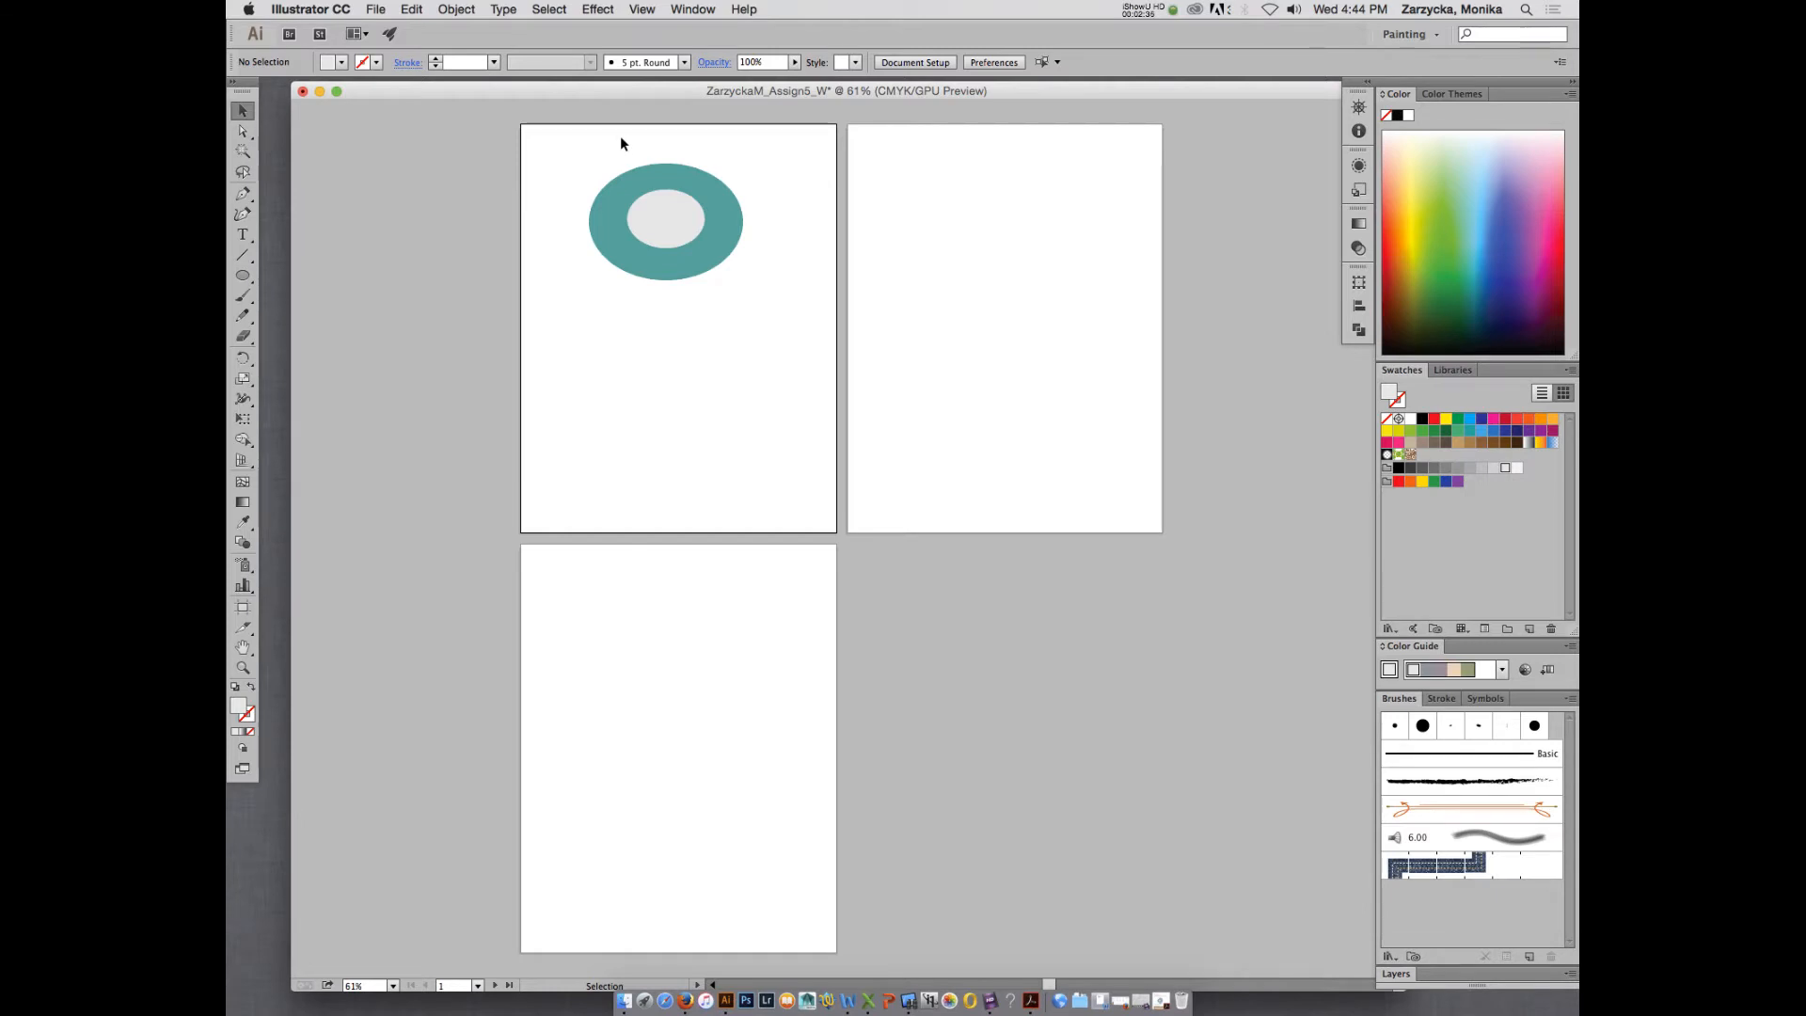
left_click(243, 276)
left_click(1496, 430)
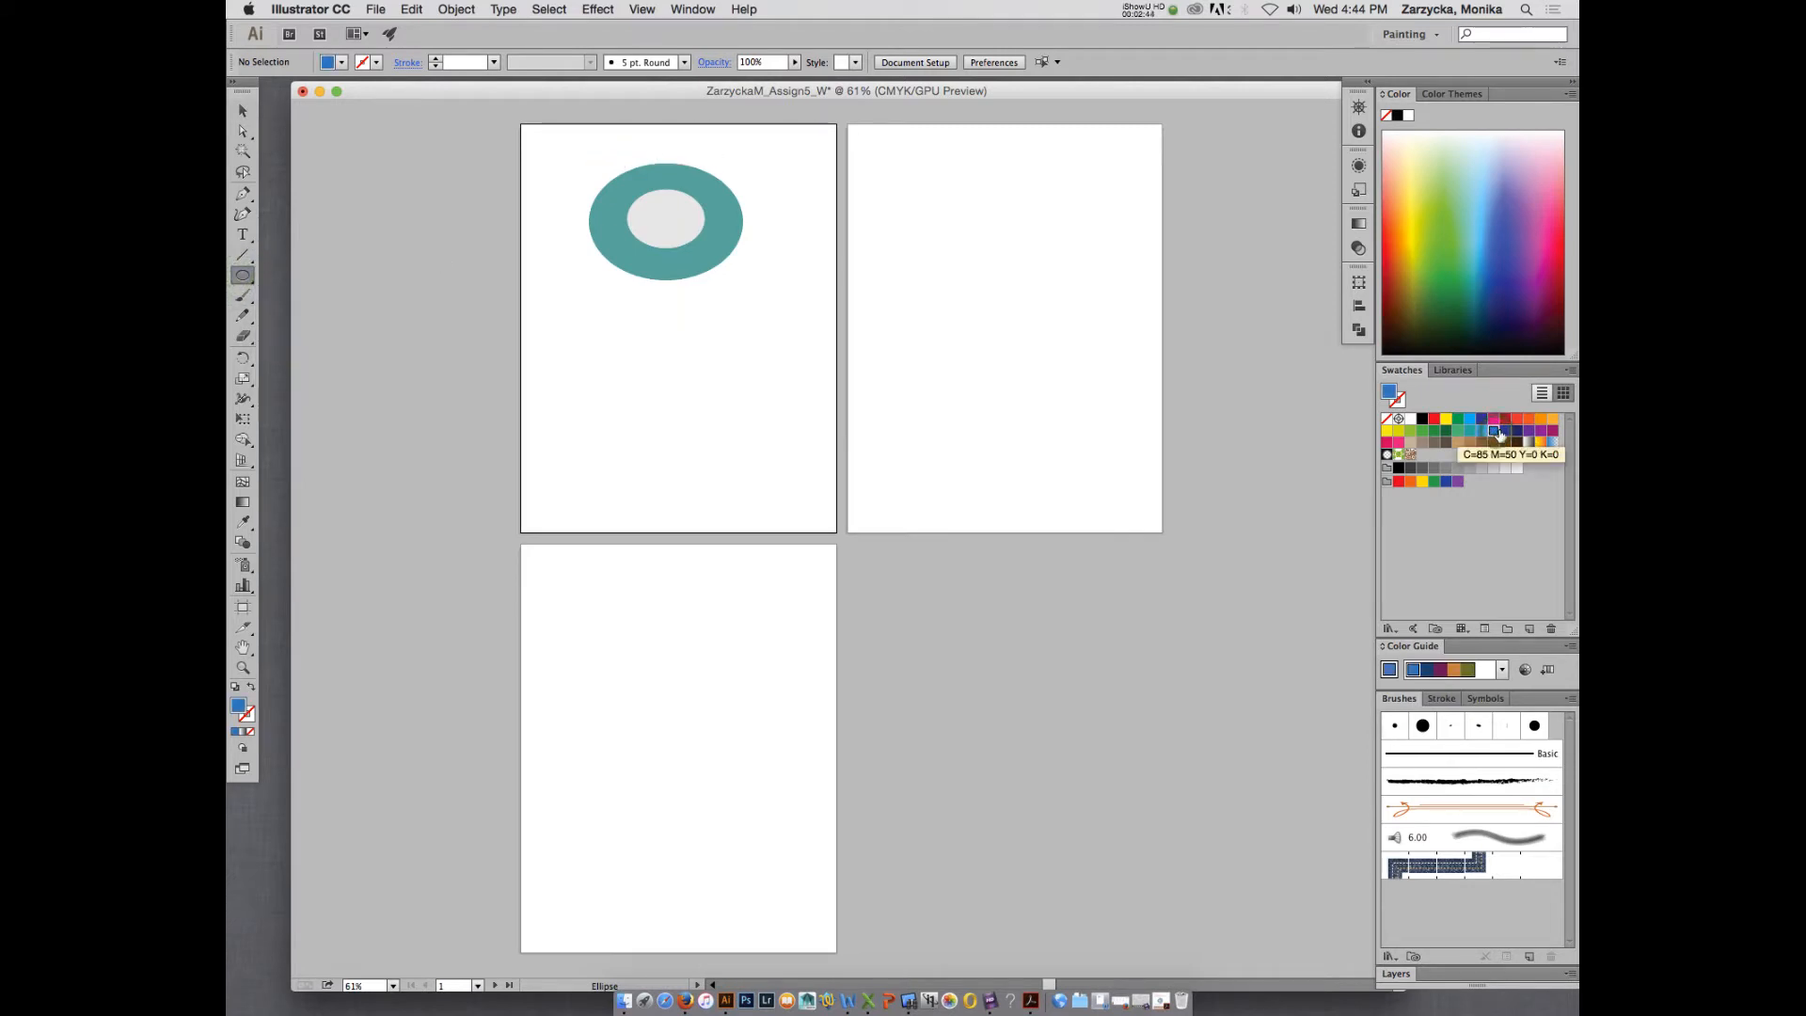
left_click(1505, 430)
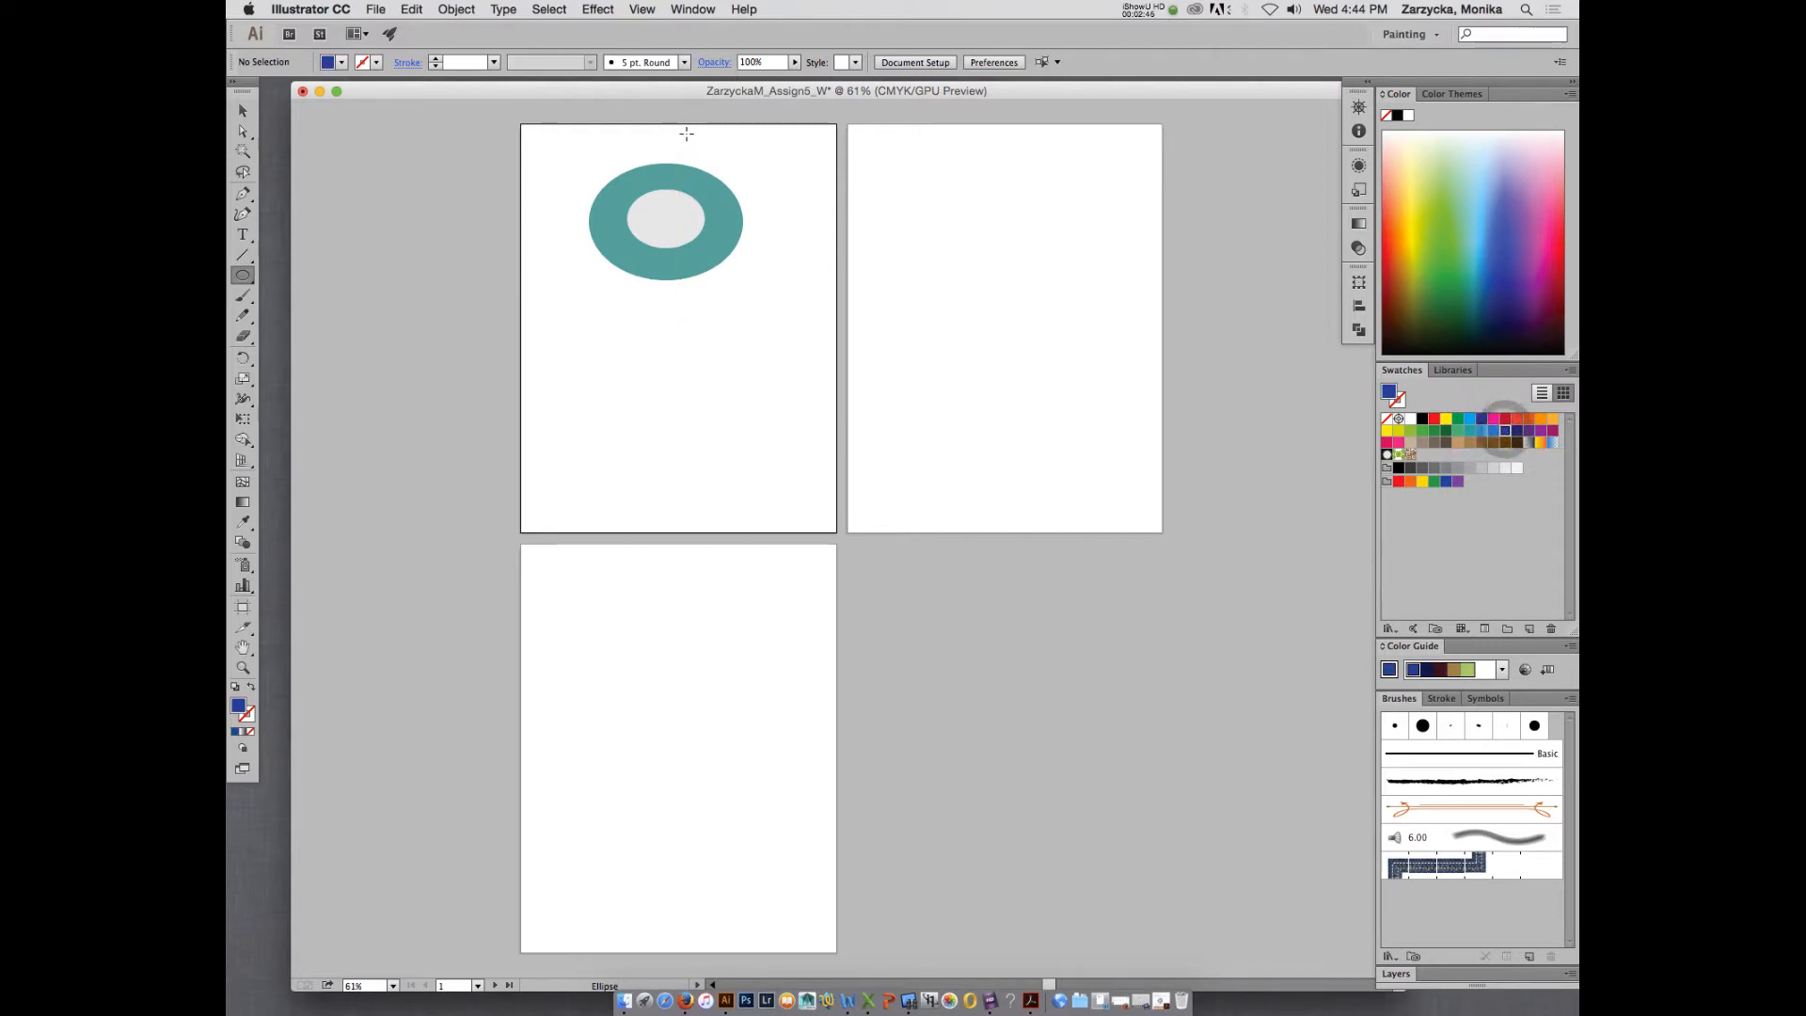
left_click_drag(687, 134, 716, 160)
left_click(243, 111)
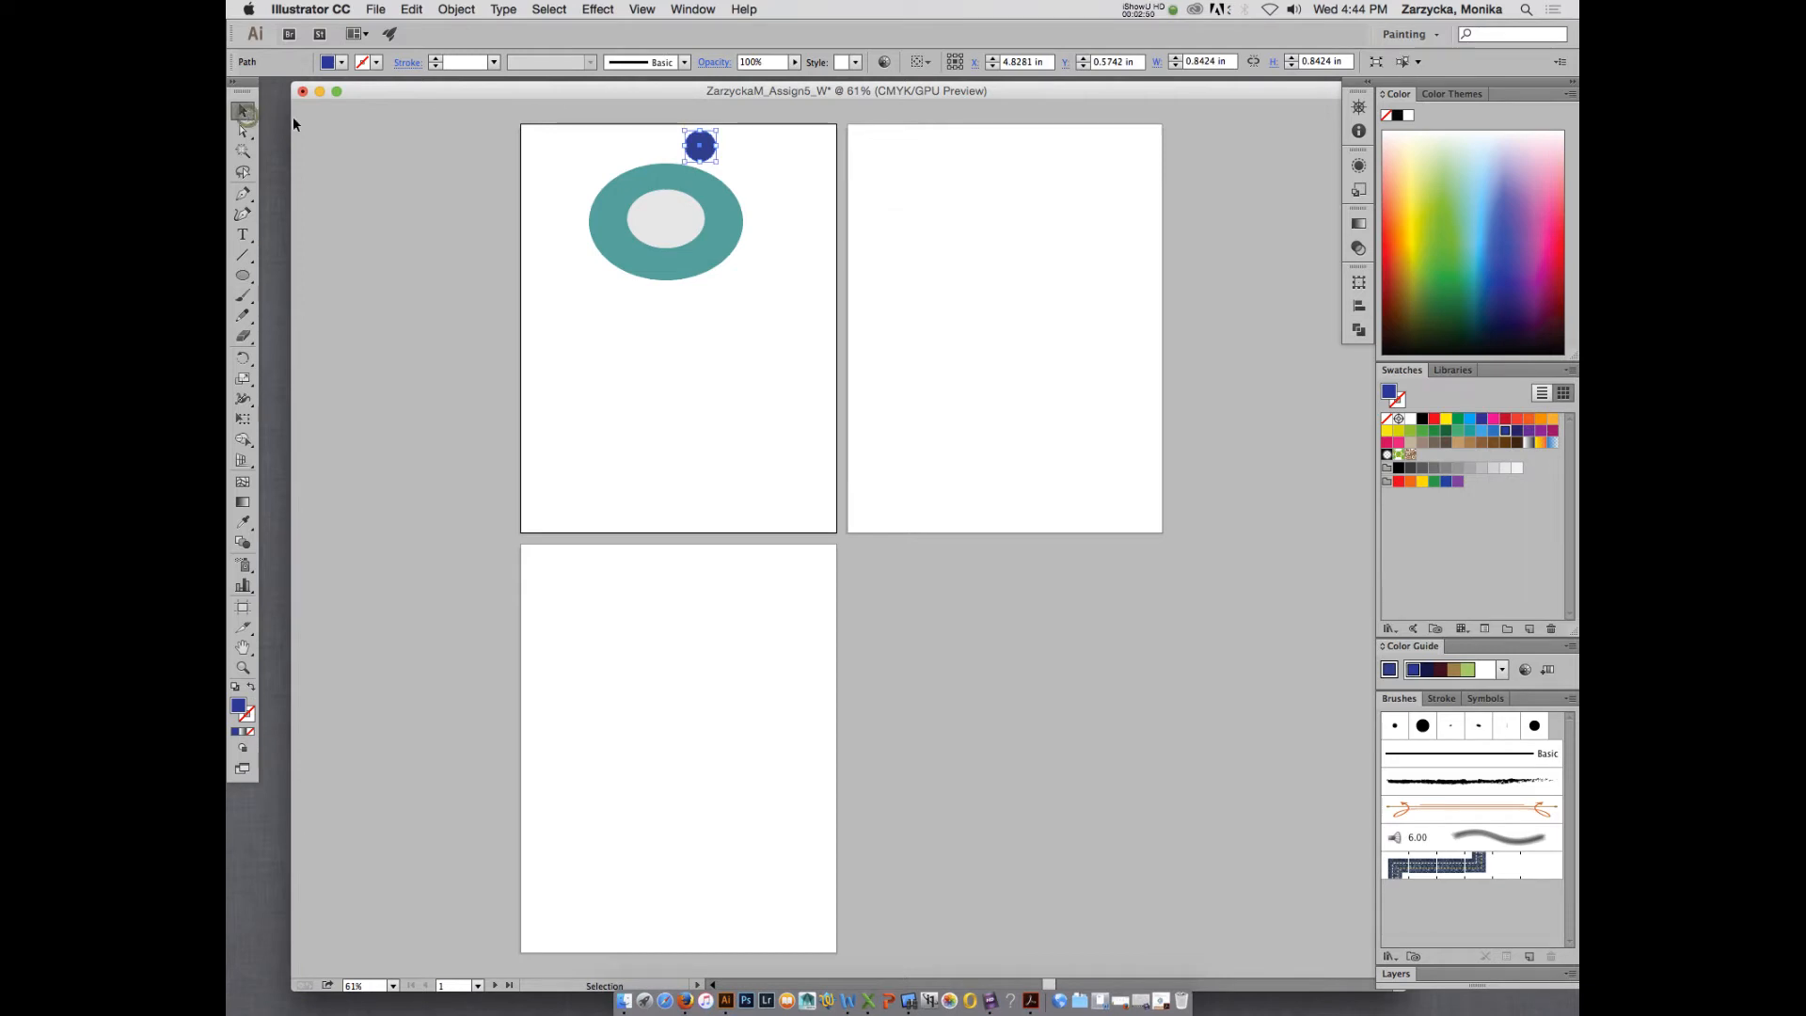
- Place five copies of the blue circle in an arc around the teal ellipse's right side and underside
key("super+c")
key("super+shift+v")
left_click_drag(705, 160, 758, 179)
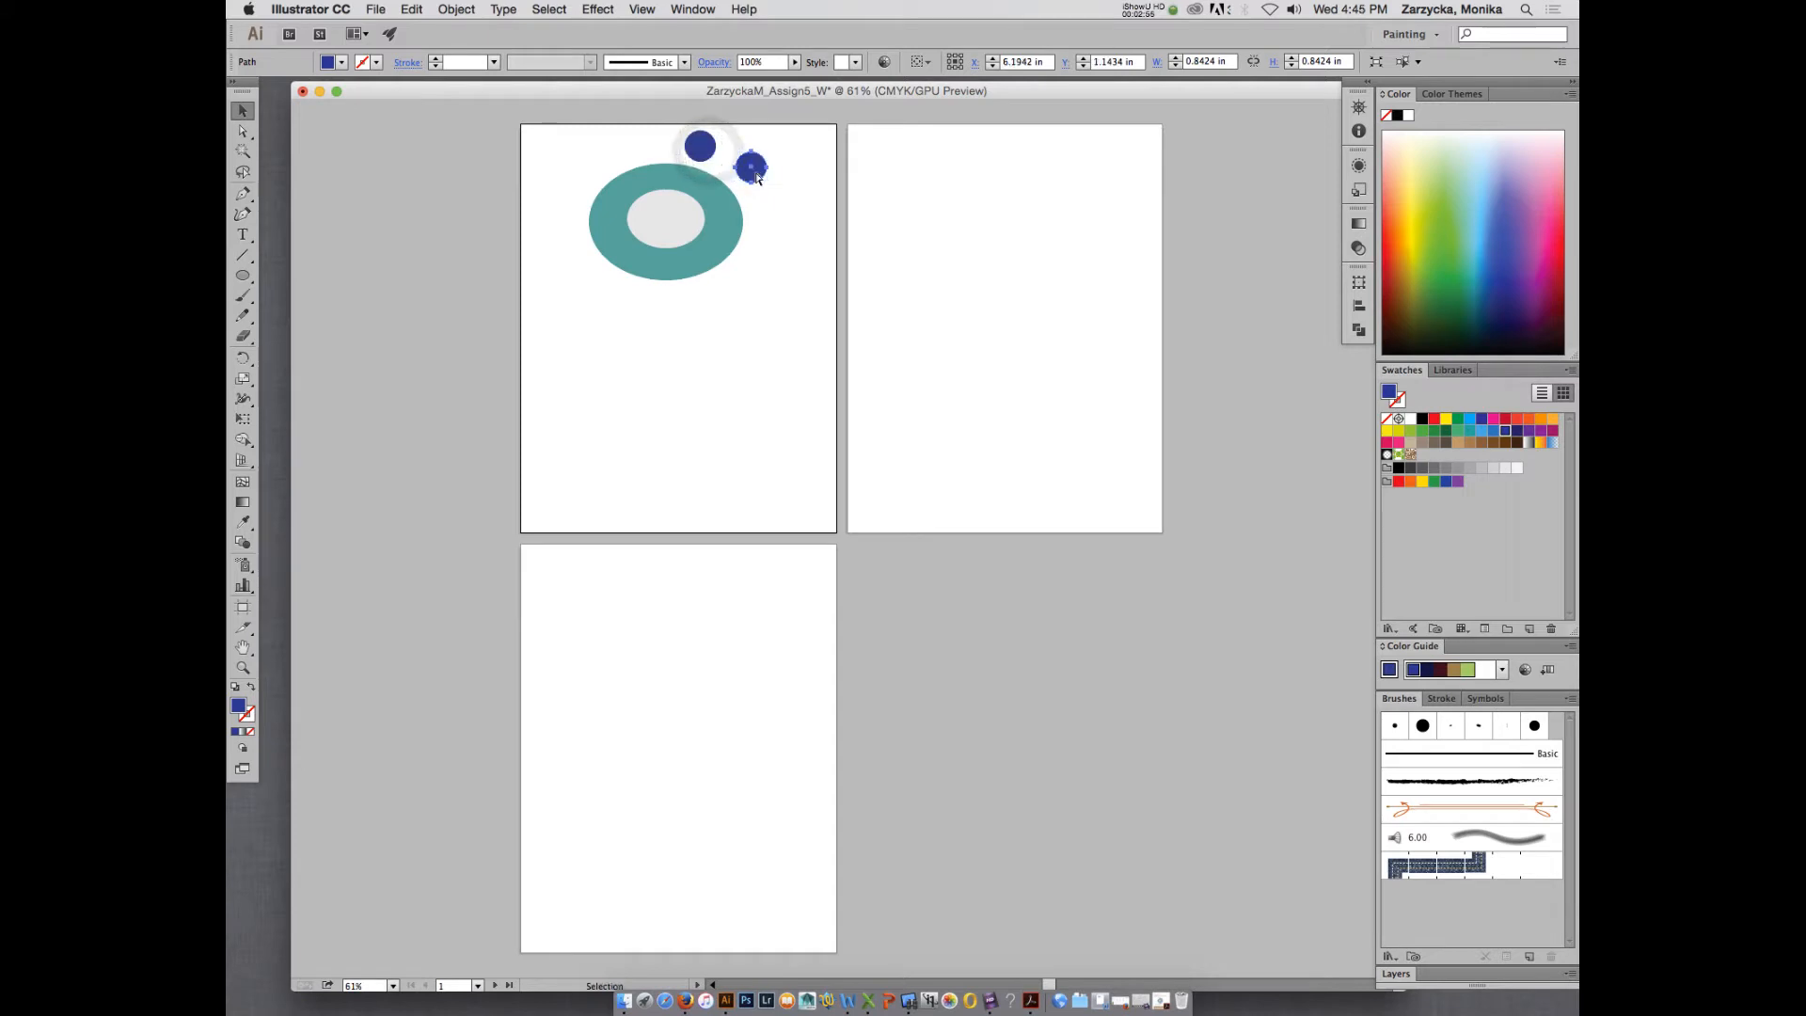
key("super+shift+v")
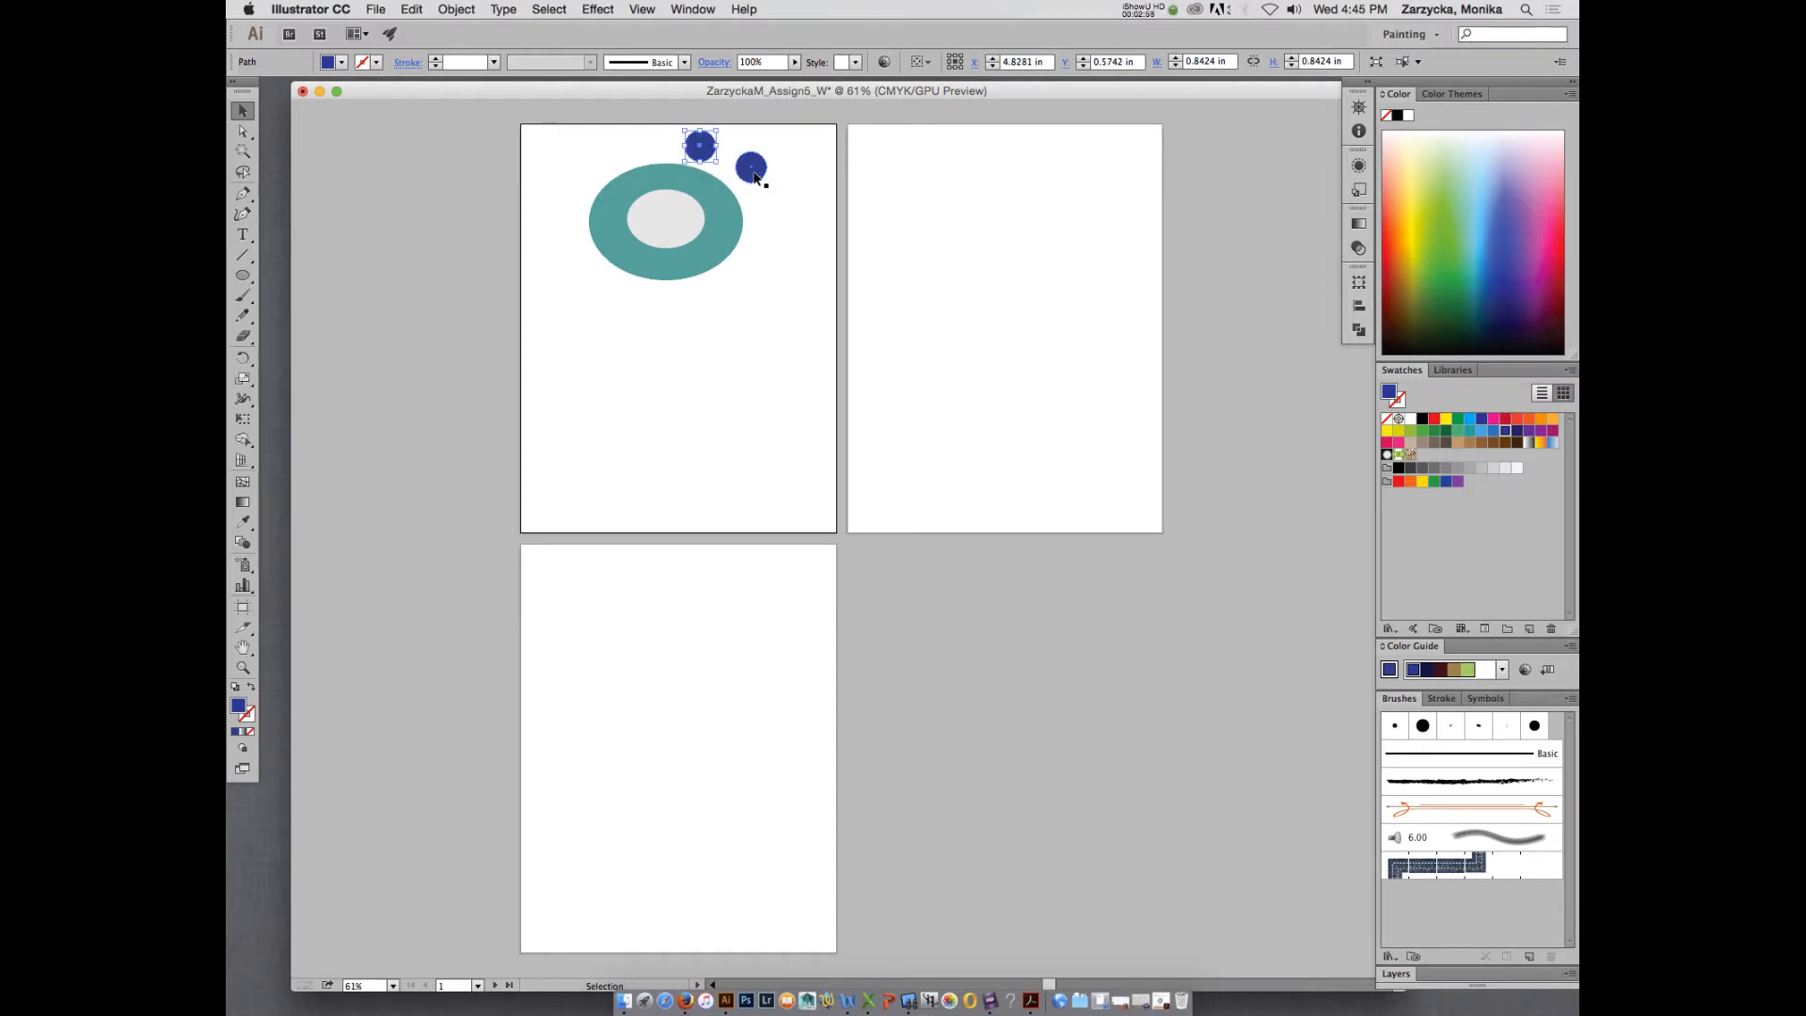
left_click_drag(706, 154, 781, 218)
key("super+shift+v")
left_click_drag(694, 153, 767, 254)
key("super+shift+v")
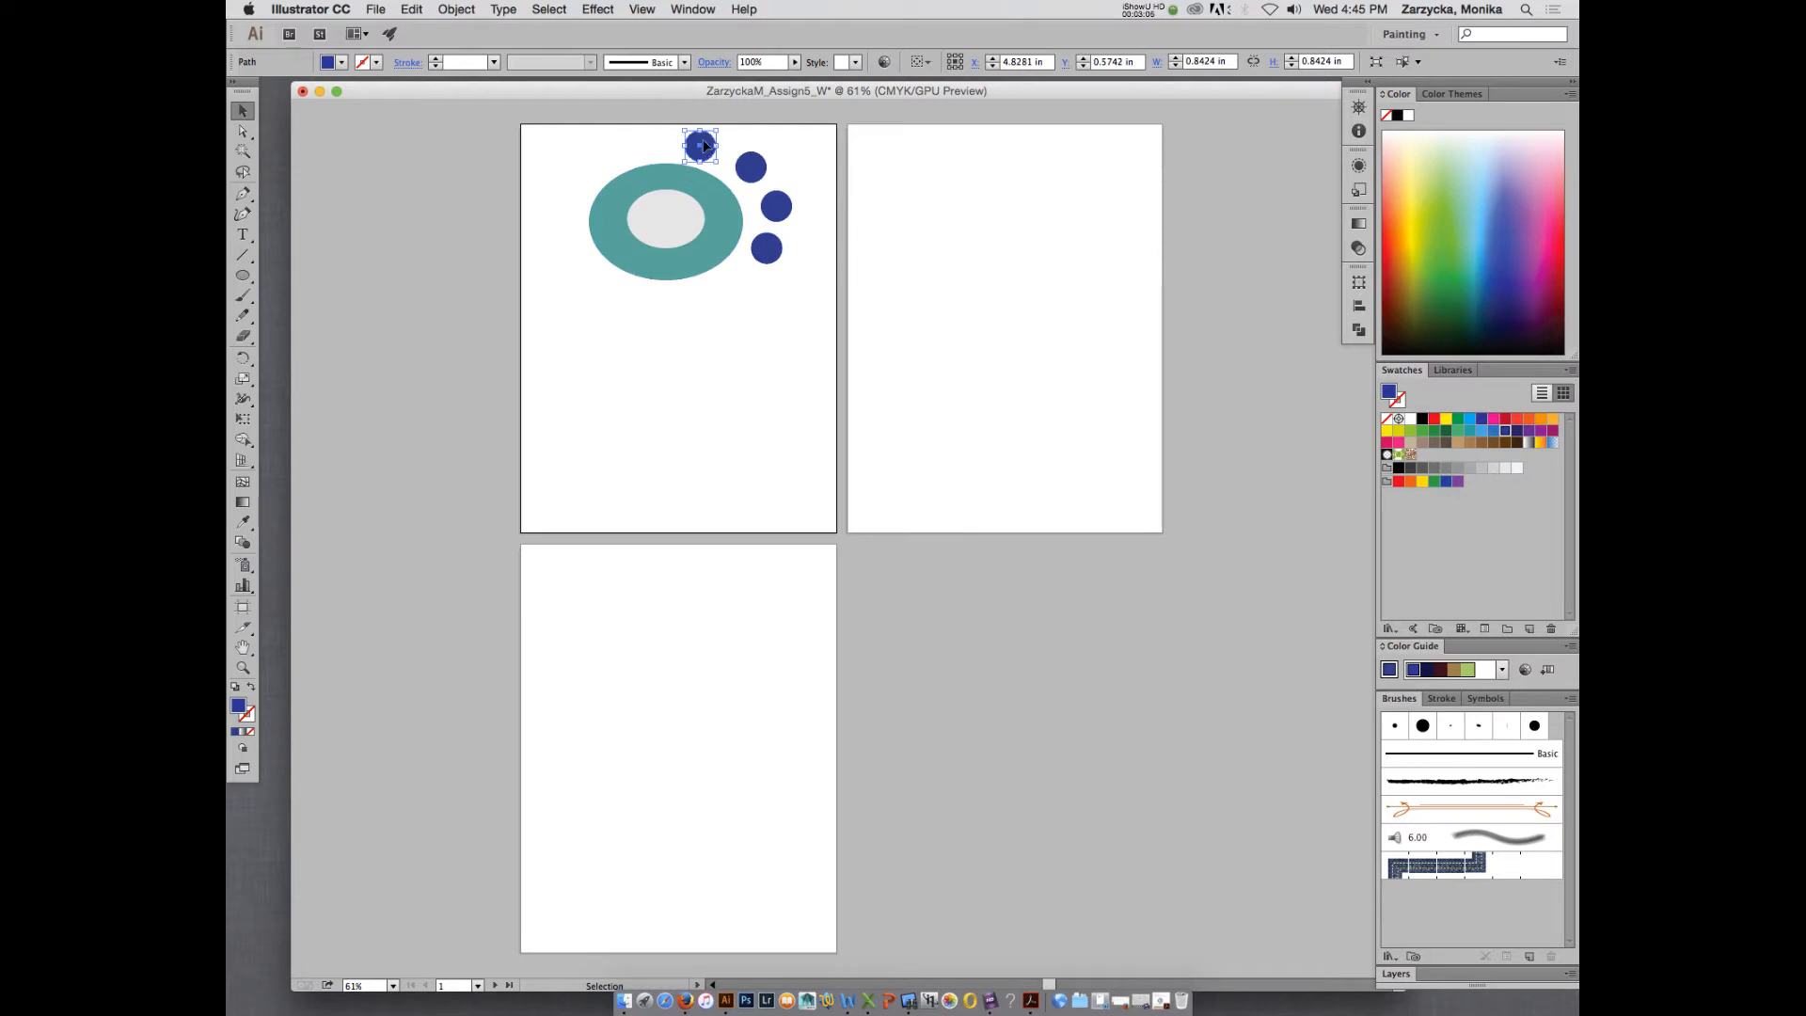
left_click_drag(704, 146, 739, 290)
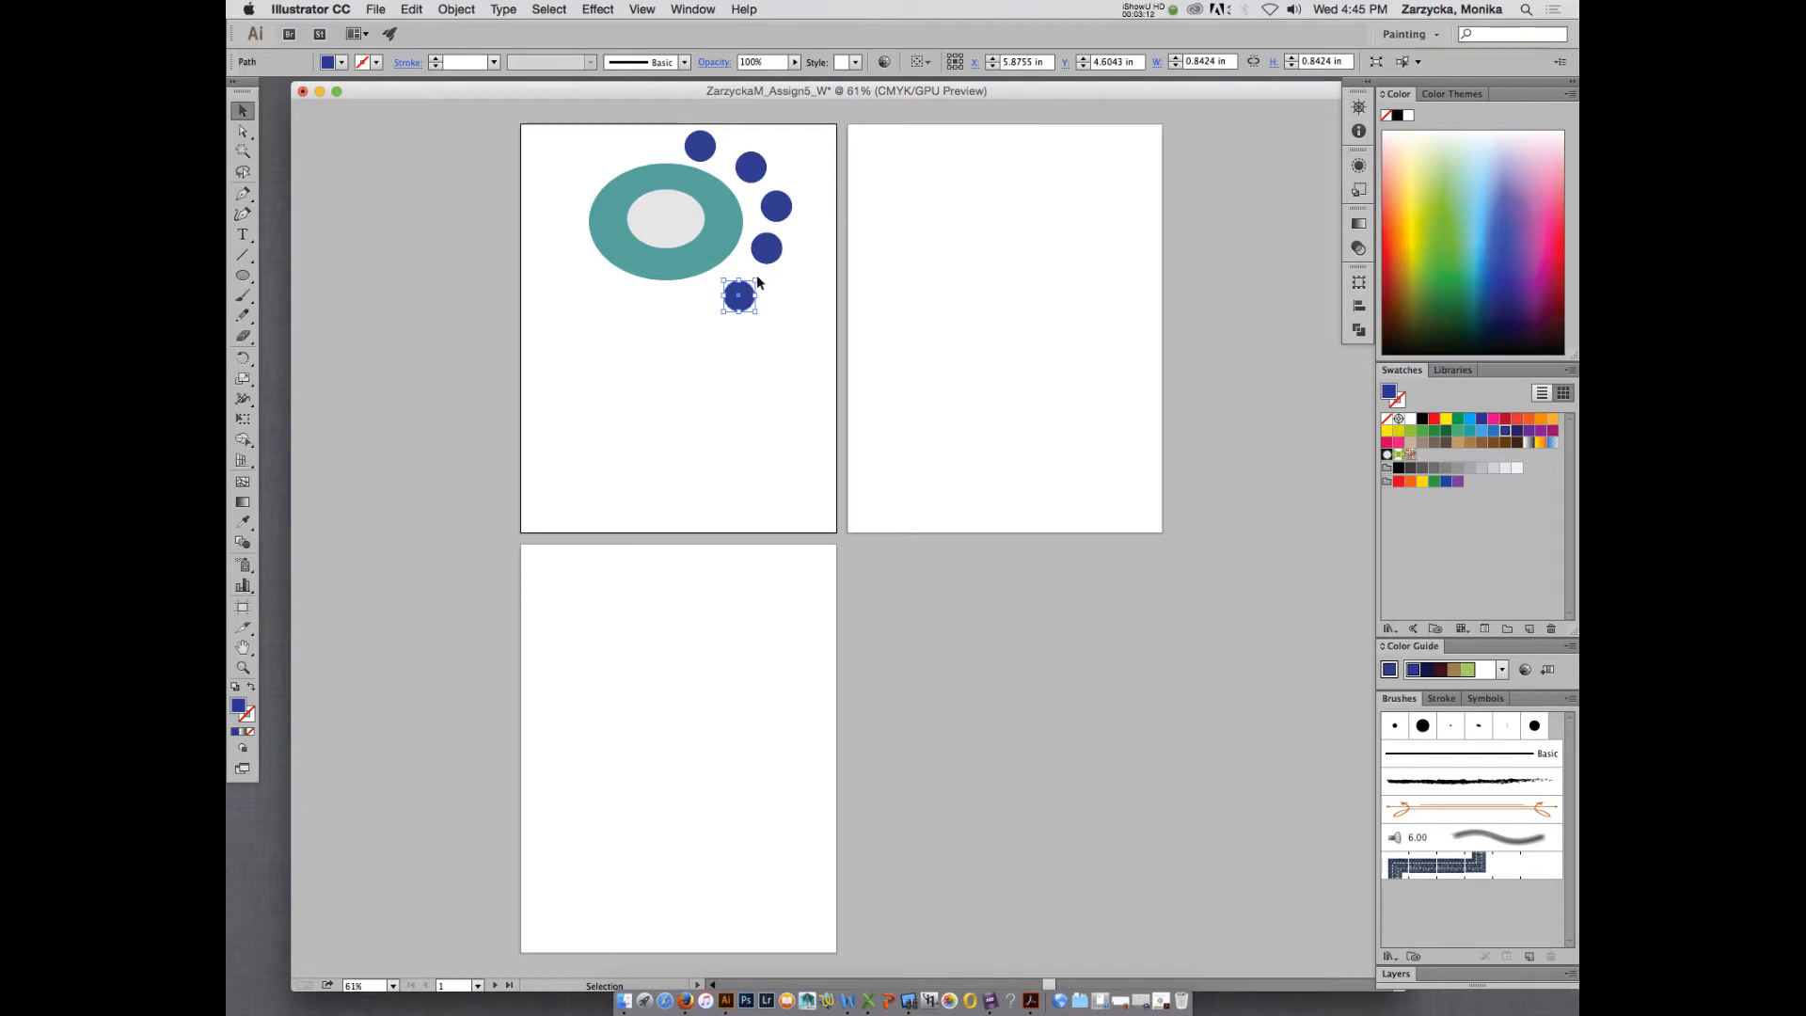
left_click_drag(742, 288, 677, 302)
- Reposition the six blue circles into an even arc following the right side of the teal ellipse, starting directly above its center
key("super+equal")
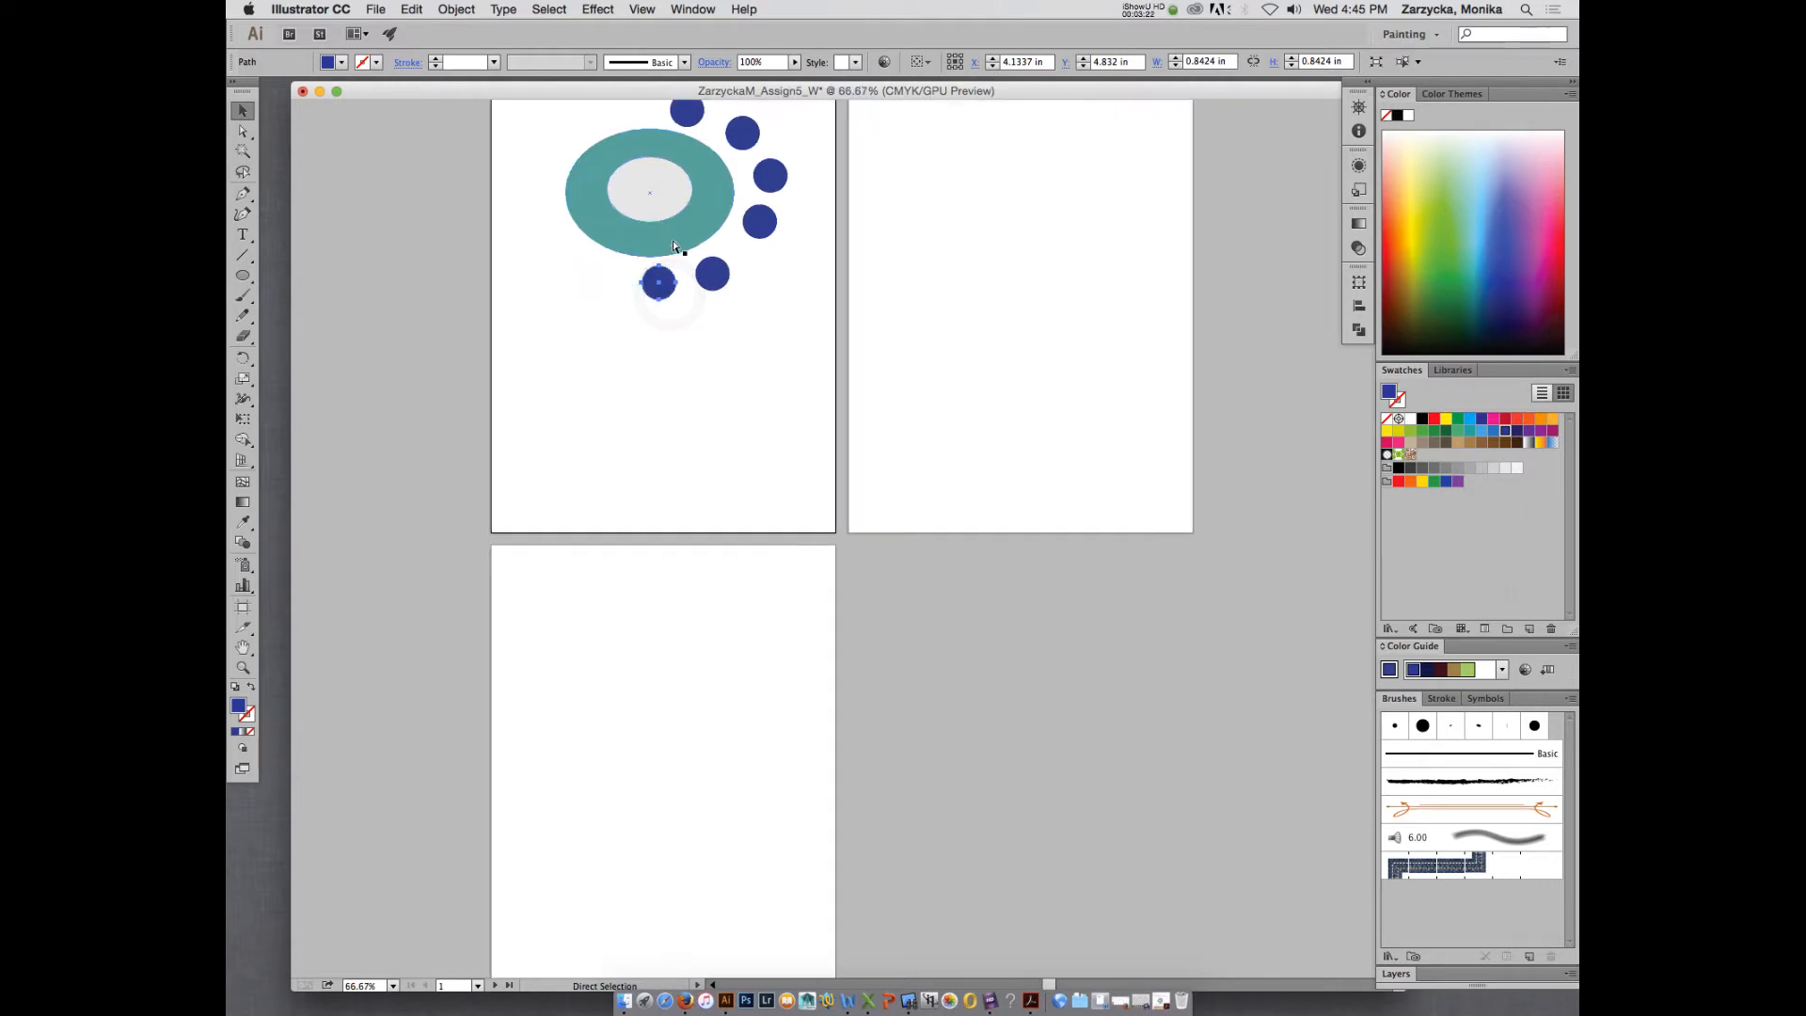
key("super+equal")
scroll(680, 230, "up", 2)
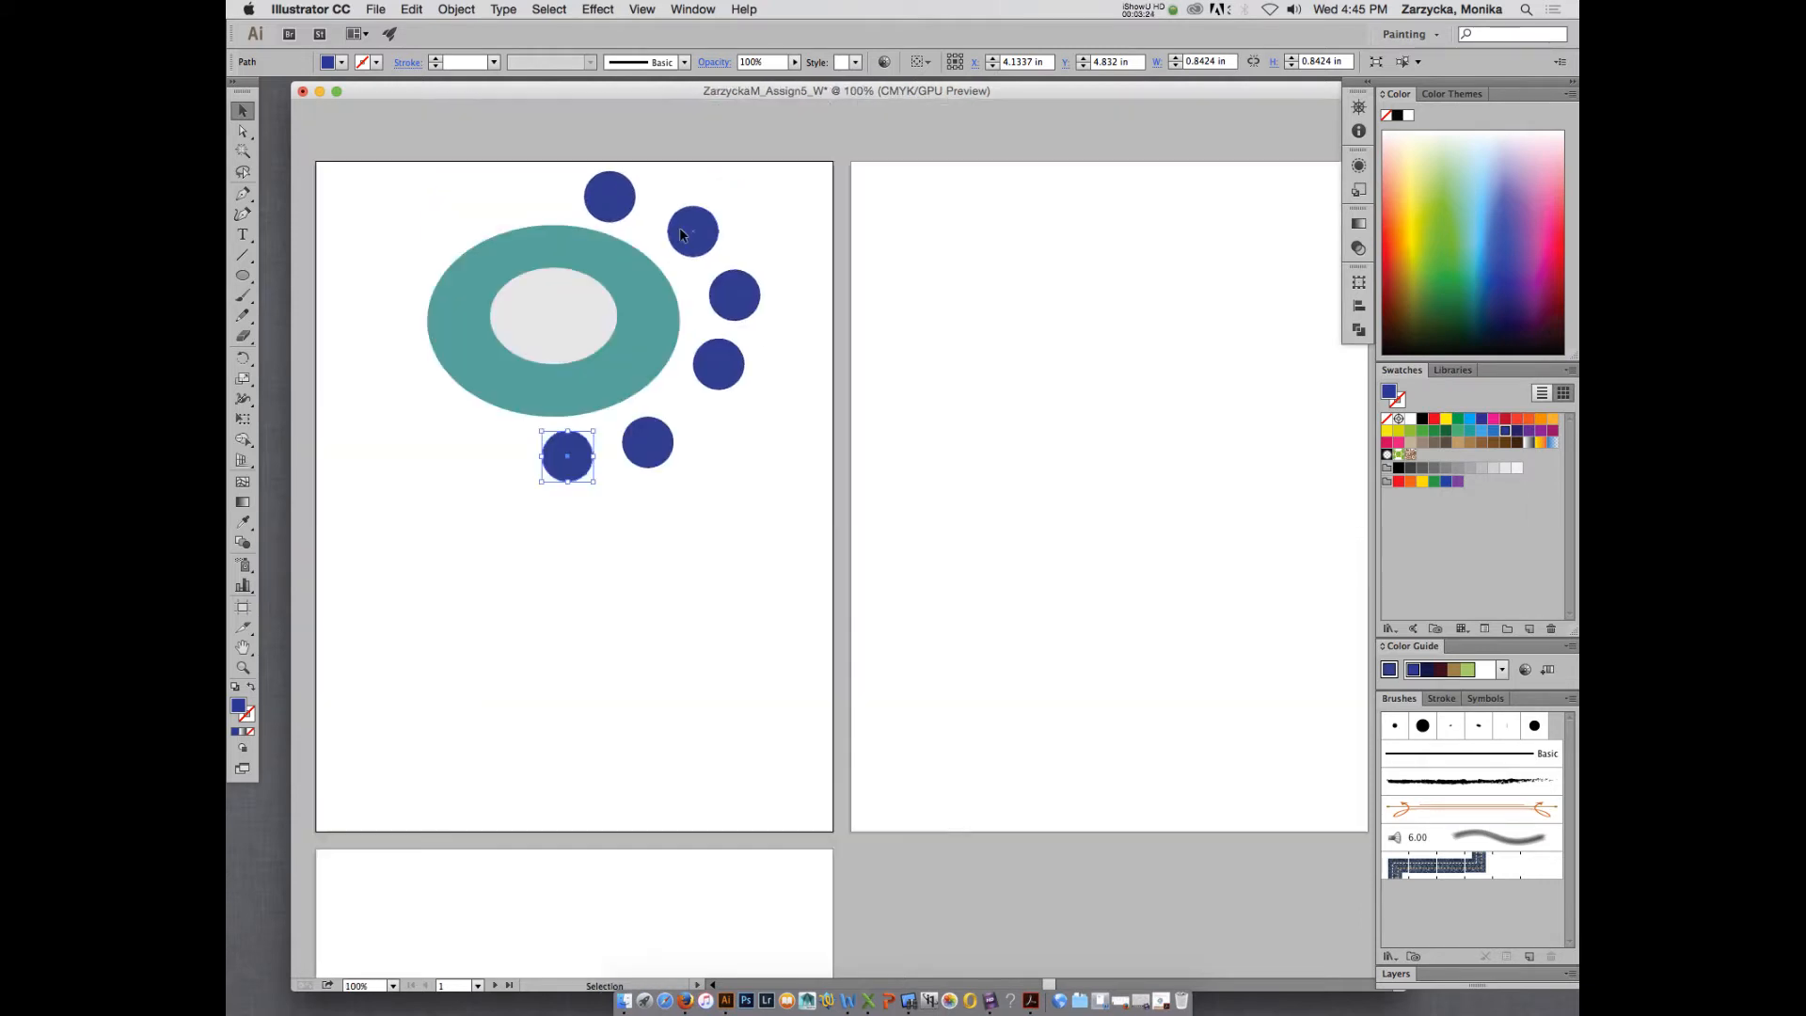
left_click(533, 247)
left_click(612, 188)
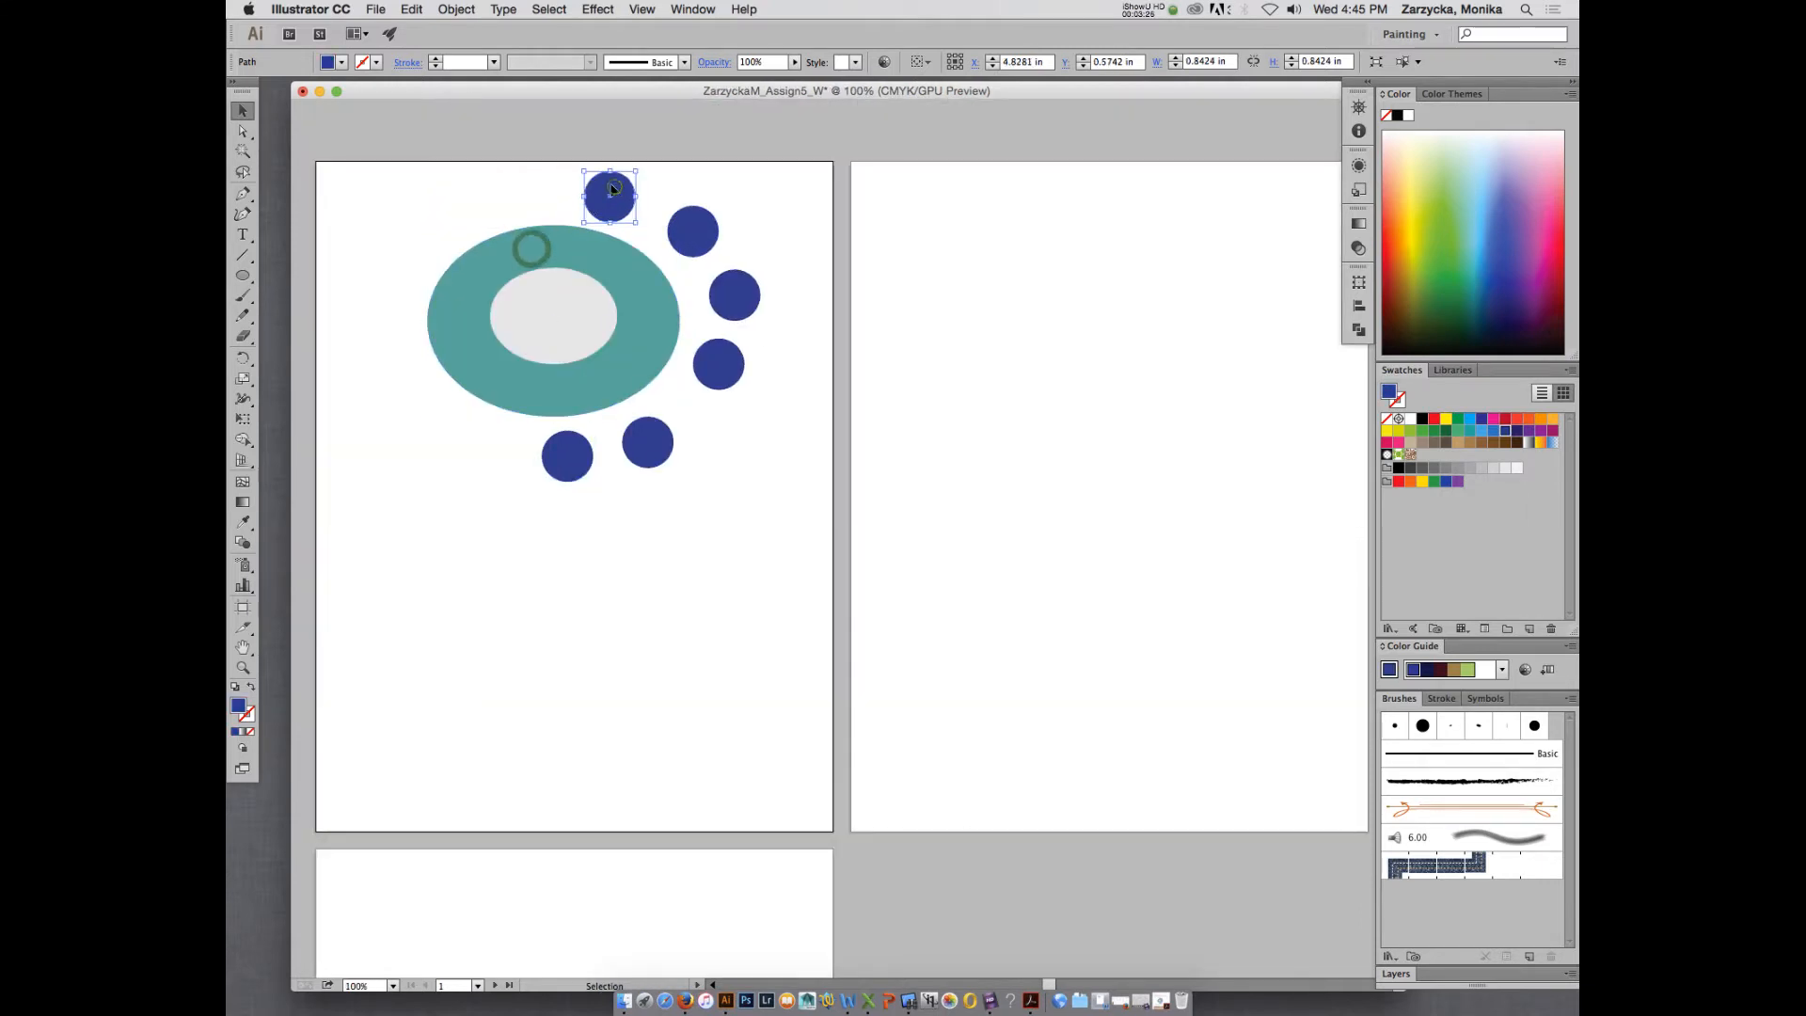
left_click_drag(612, 188, 563, 183)
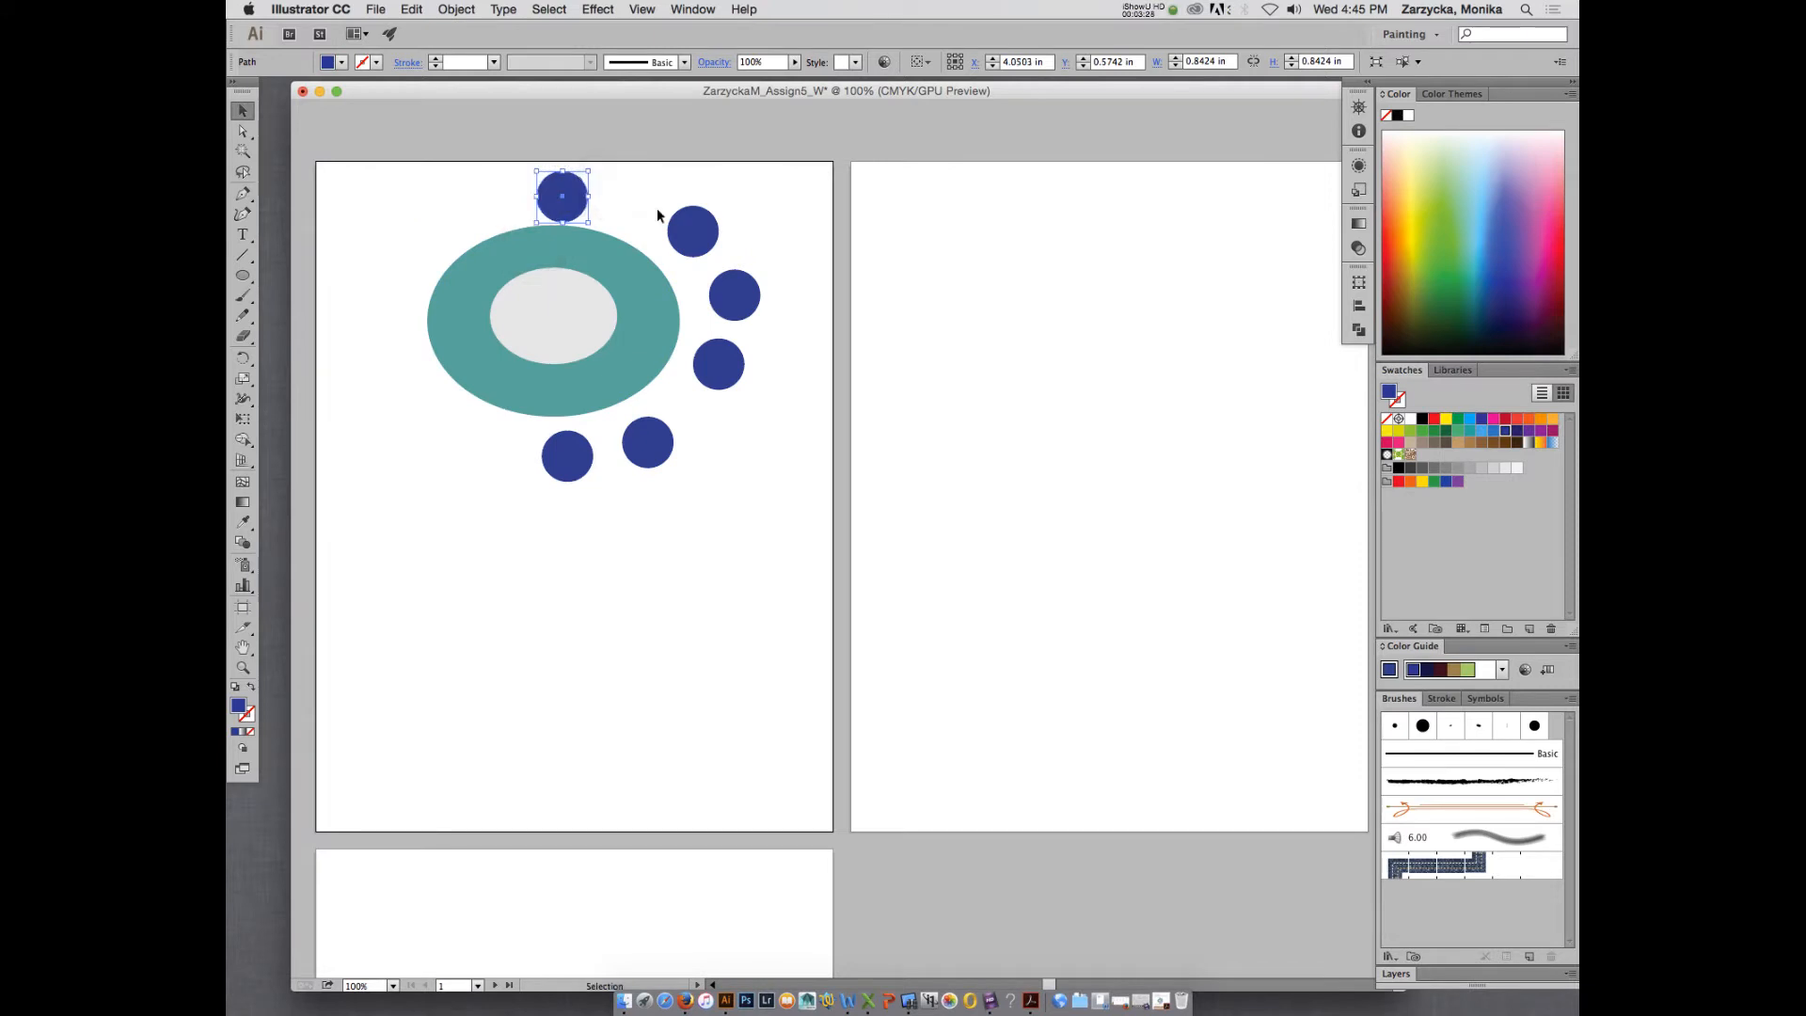
left_click_drag(686, 225, 641, 207)
left_click_drag(736, 290, 710, 259)
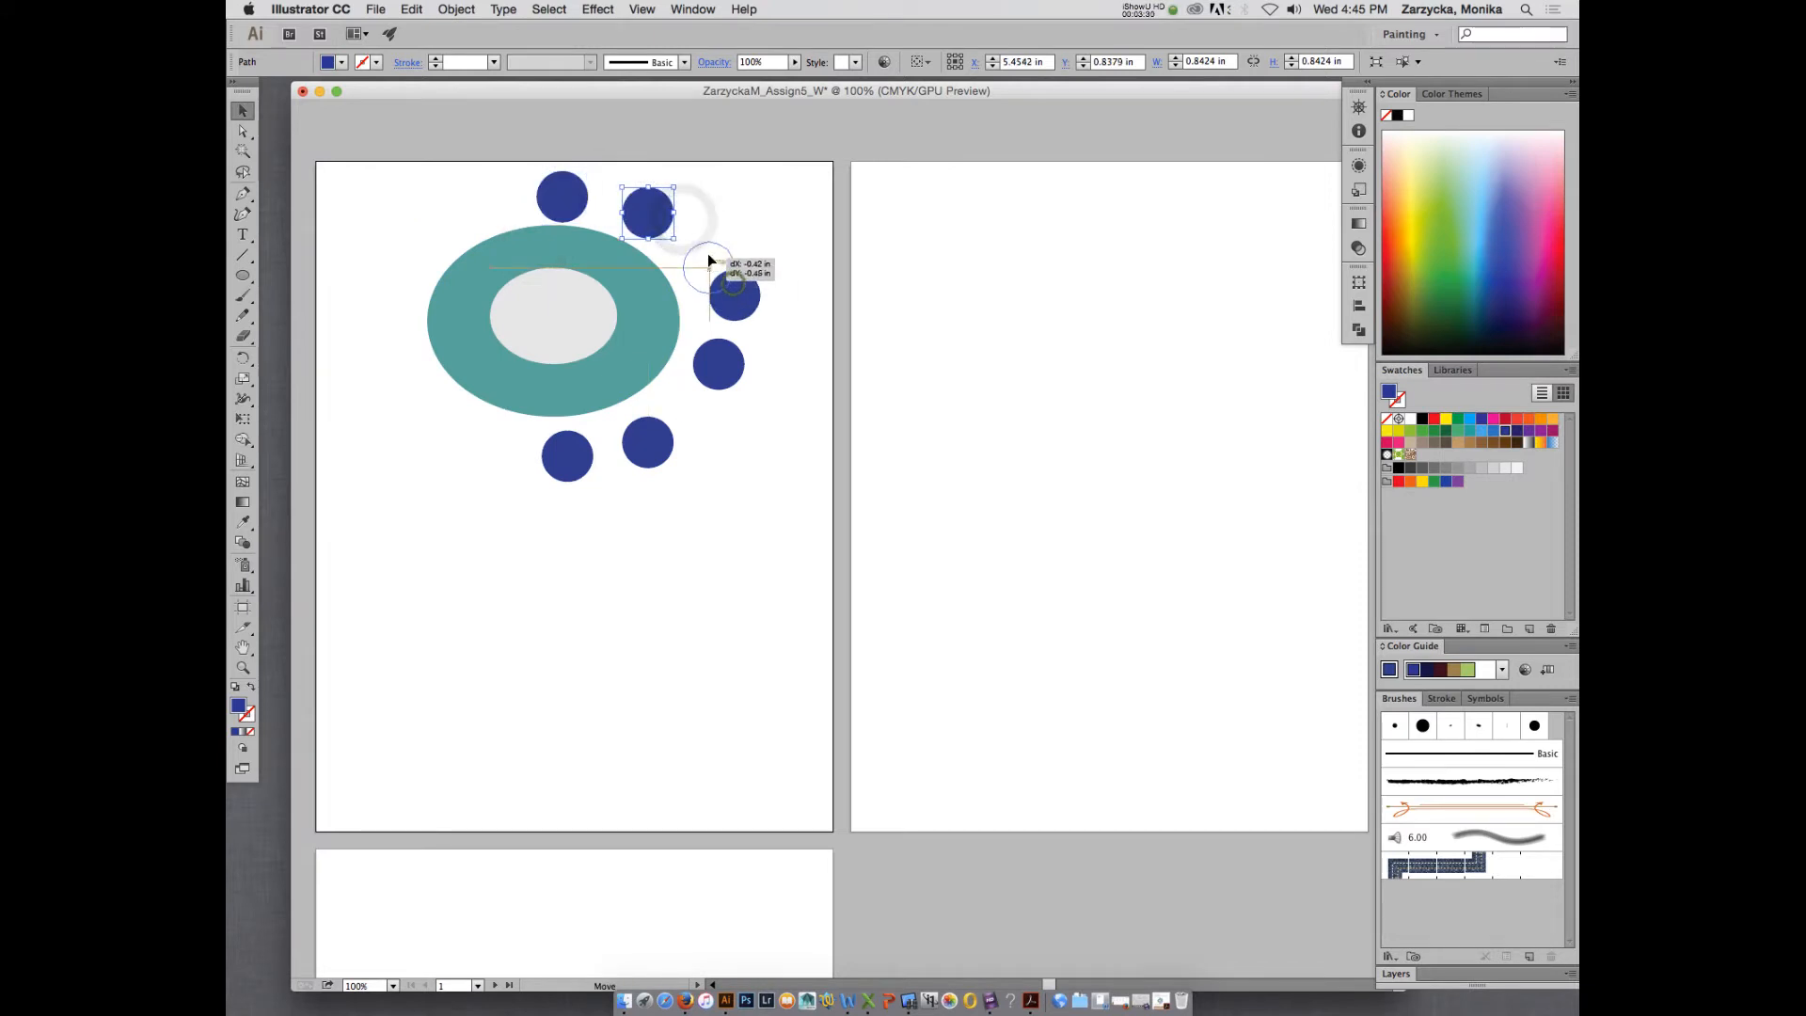
left_click_drag(715, 363, 715, 330)
left_click_drag(646, 443, 697, 403)
left_click_drag(574, 455, 637, 448)
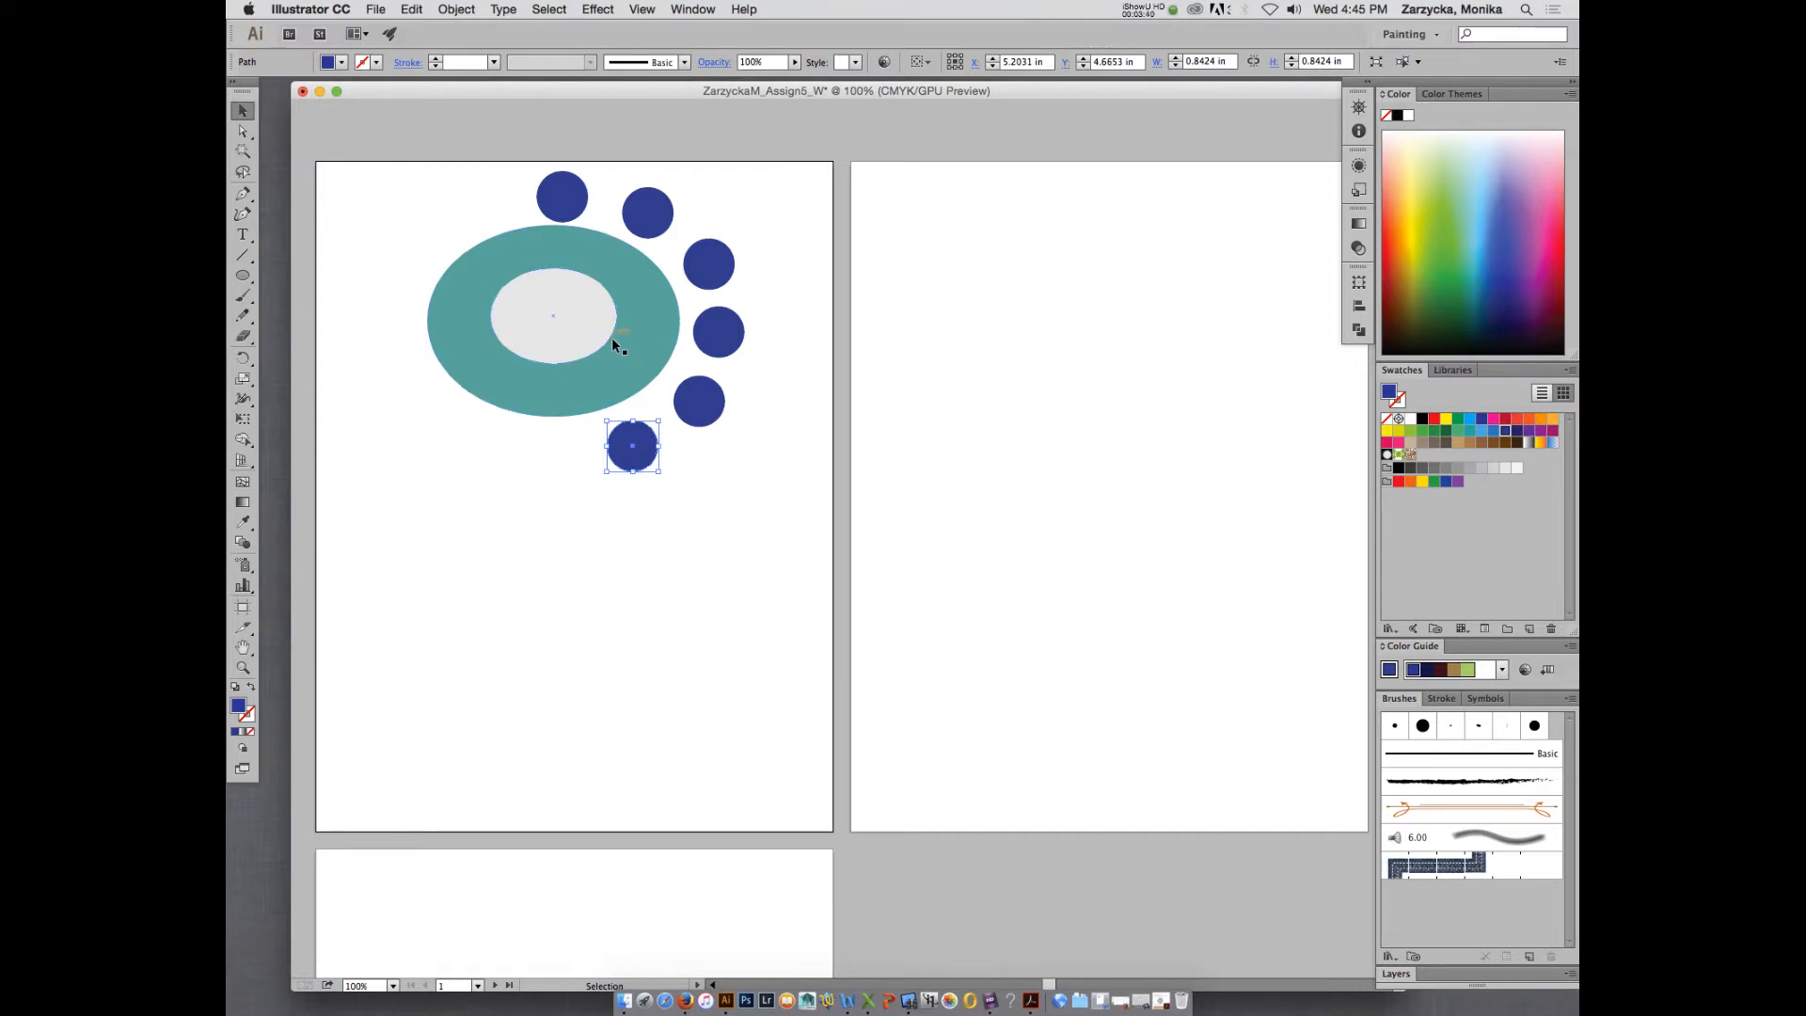
- Reduce the opacity of the light gray ellipse to 85%
left_click(543, 306)
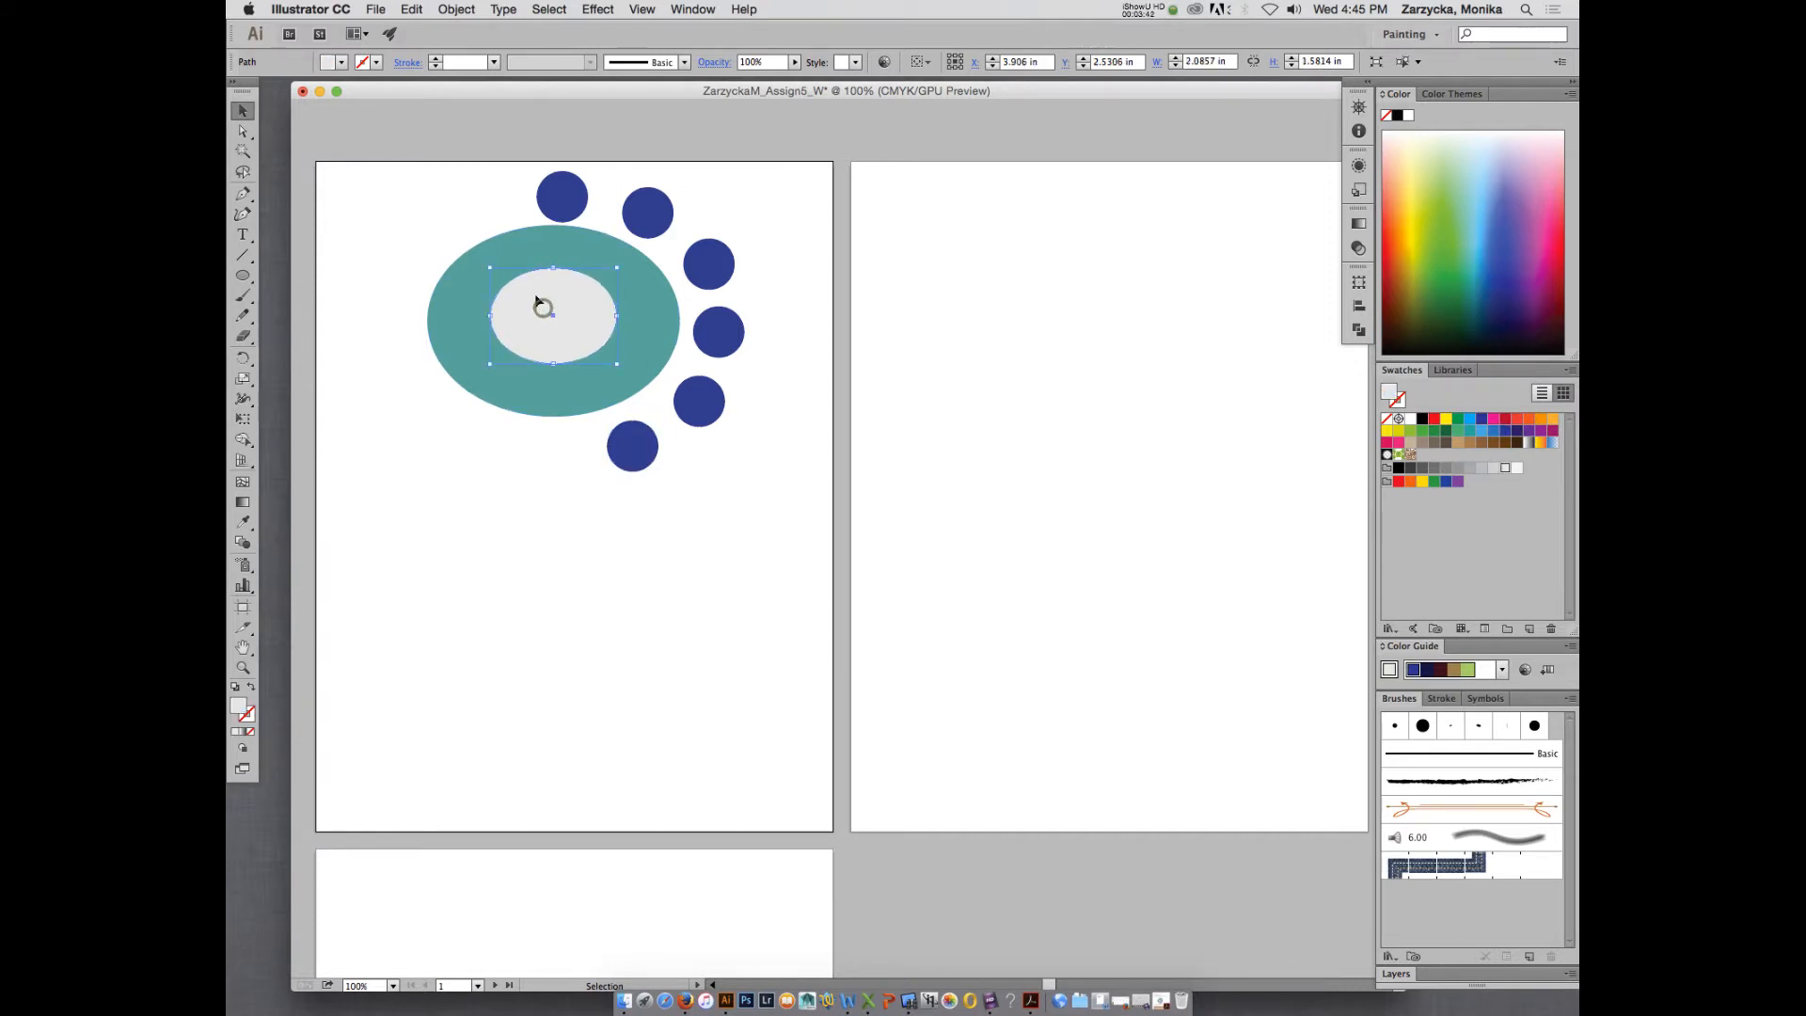
left_click(511, 246)
left_click(556, 329)
left_click(795, 63)
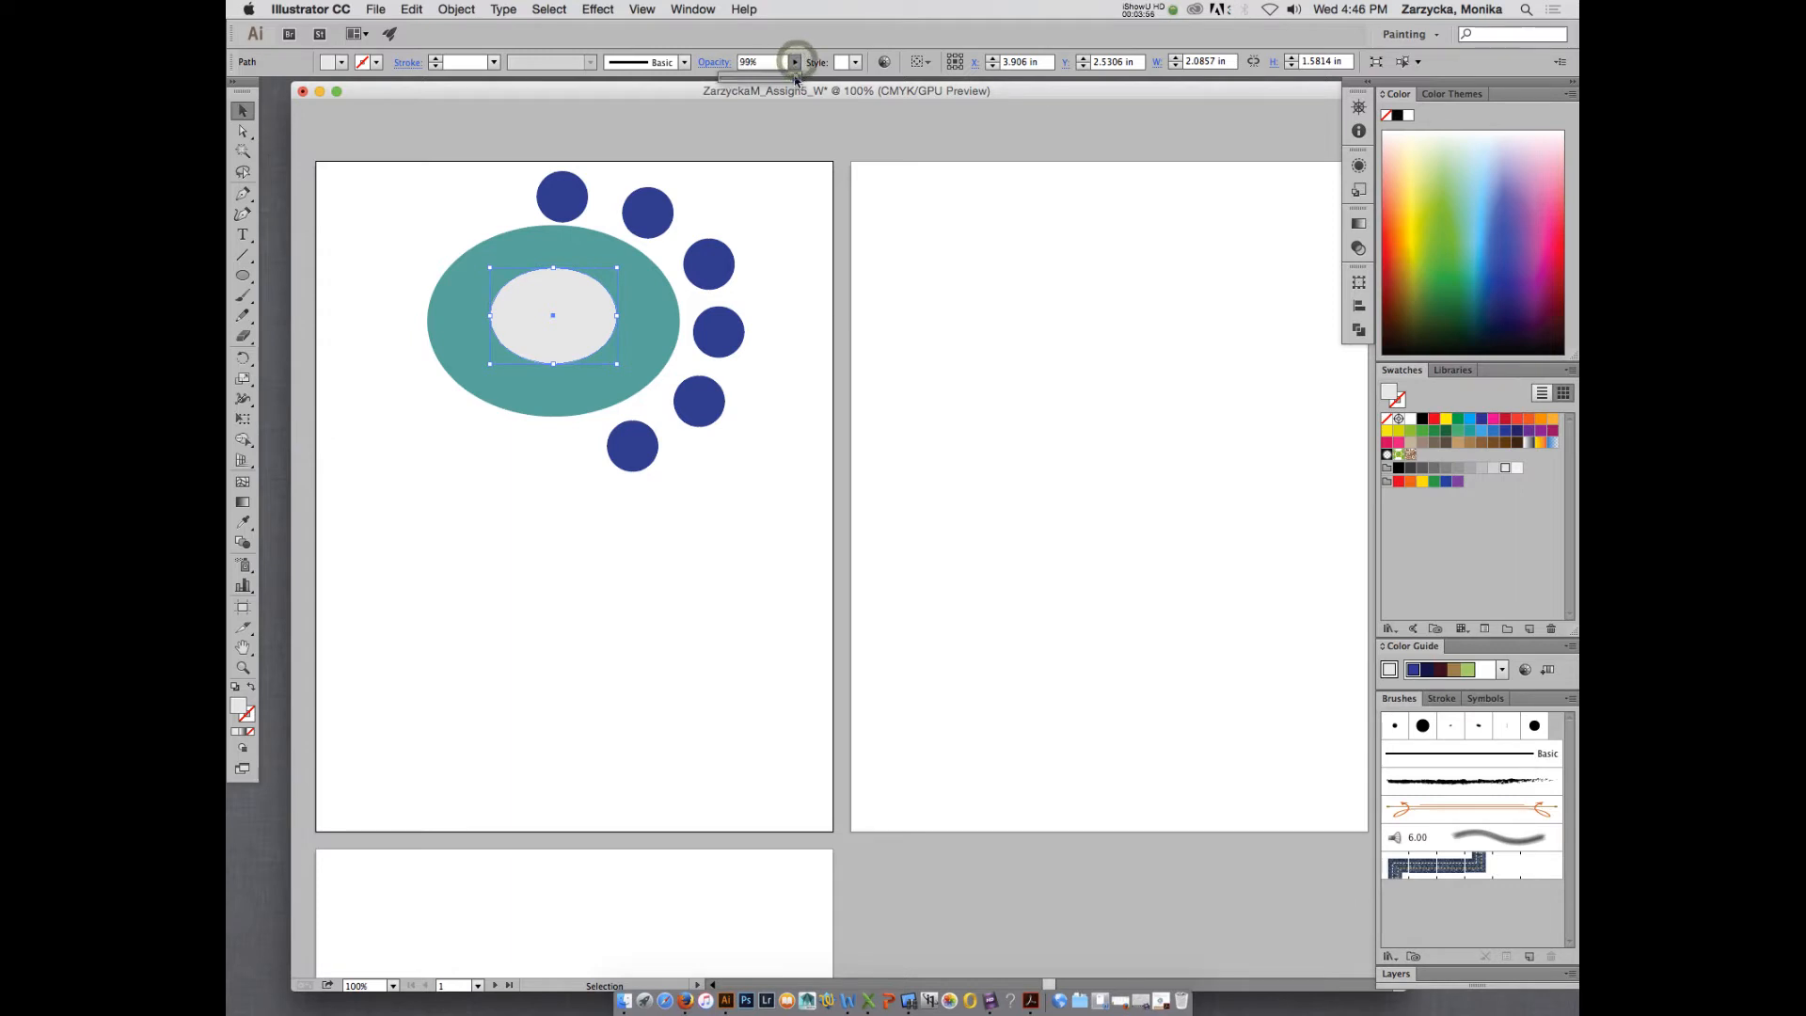
mouse_move(797, 75)
left_mouse_down()
mouse_move(758, 80)
mouse_move(785, 80)
left_mouse_up()
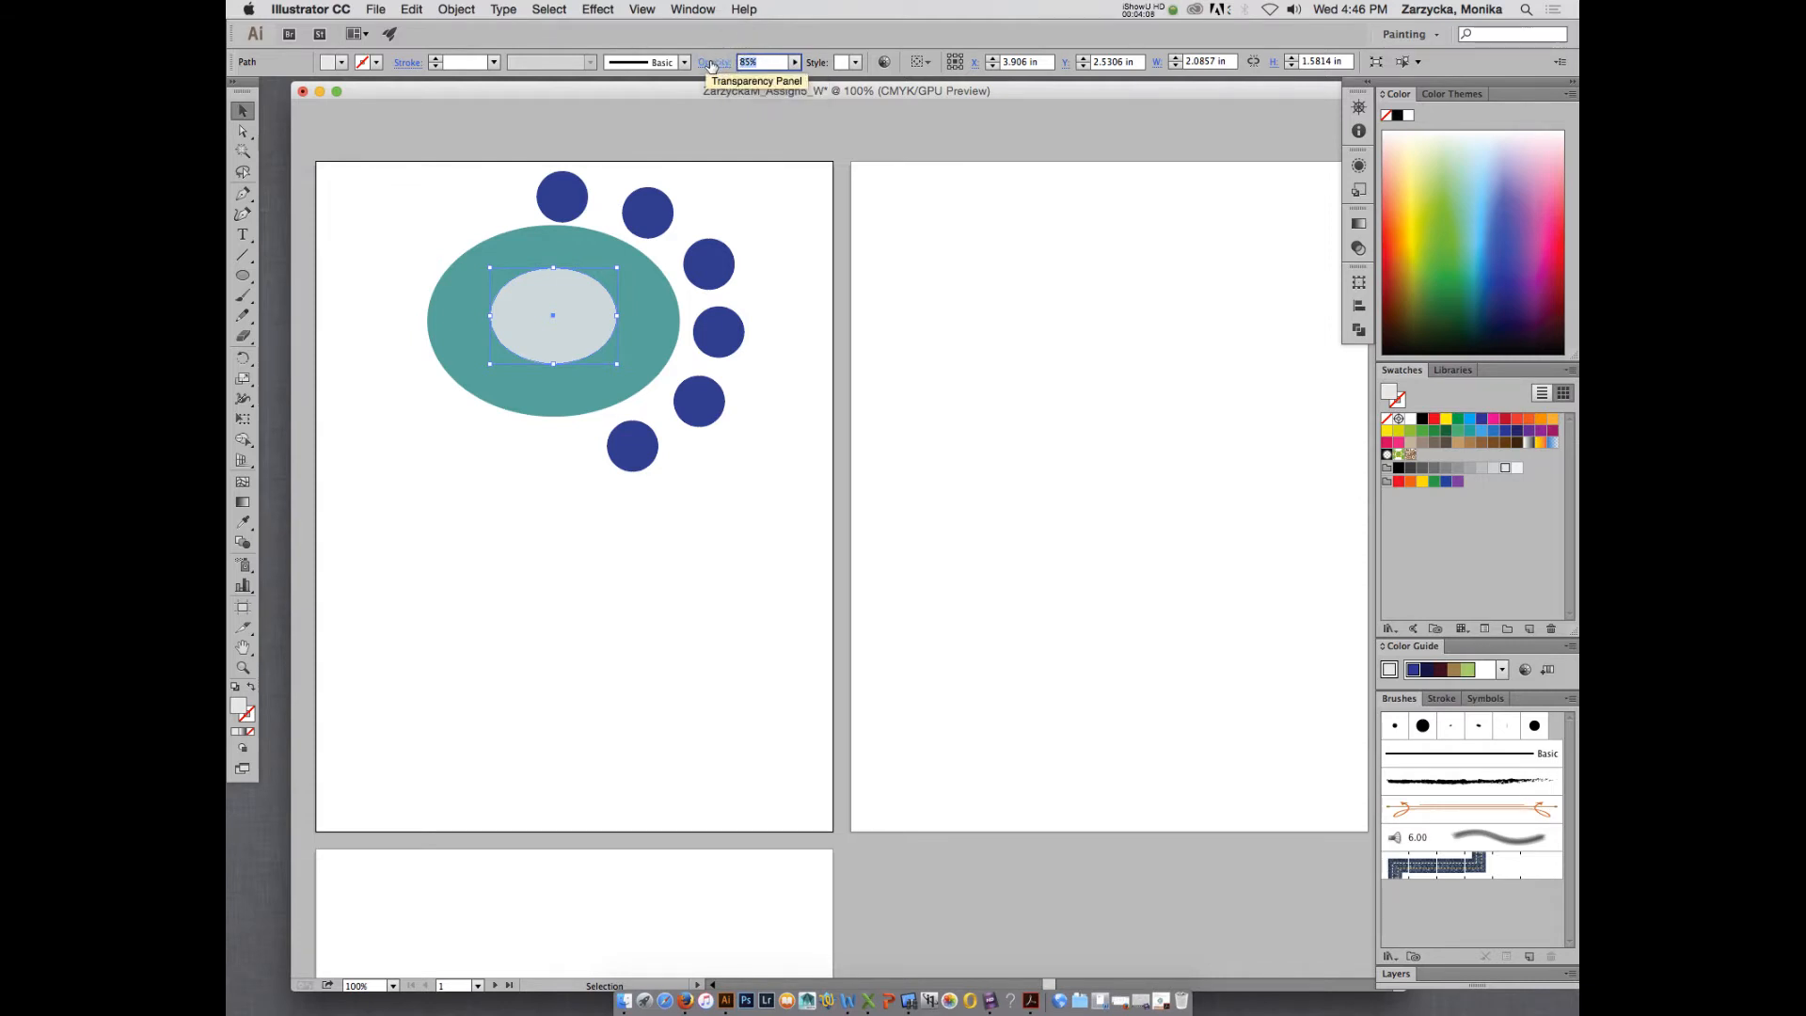
- Open the gray ellipse's transparency settings and try the Color Burn and Multiply blending modes on it
left_click(714, 63)
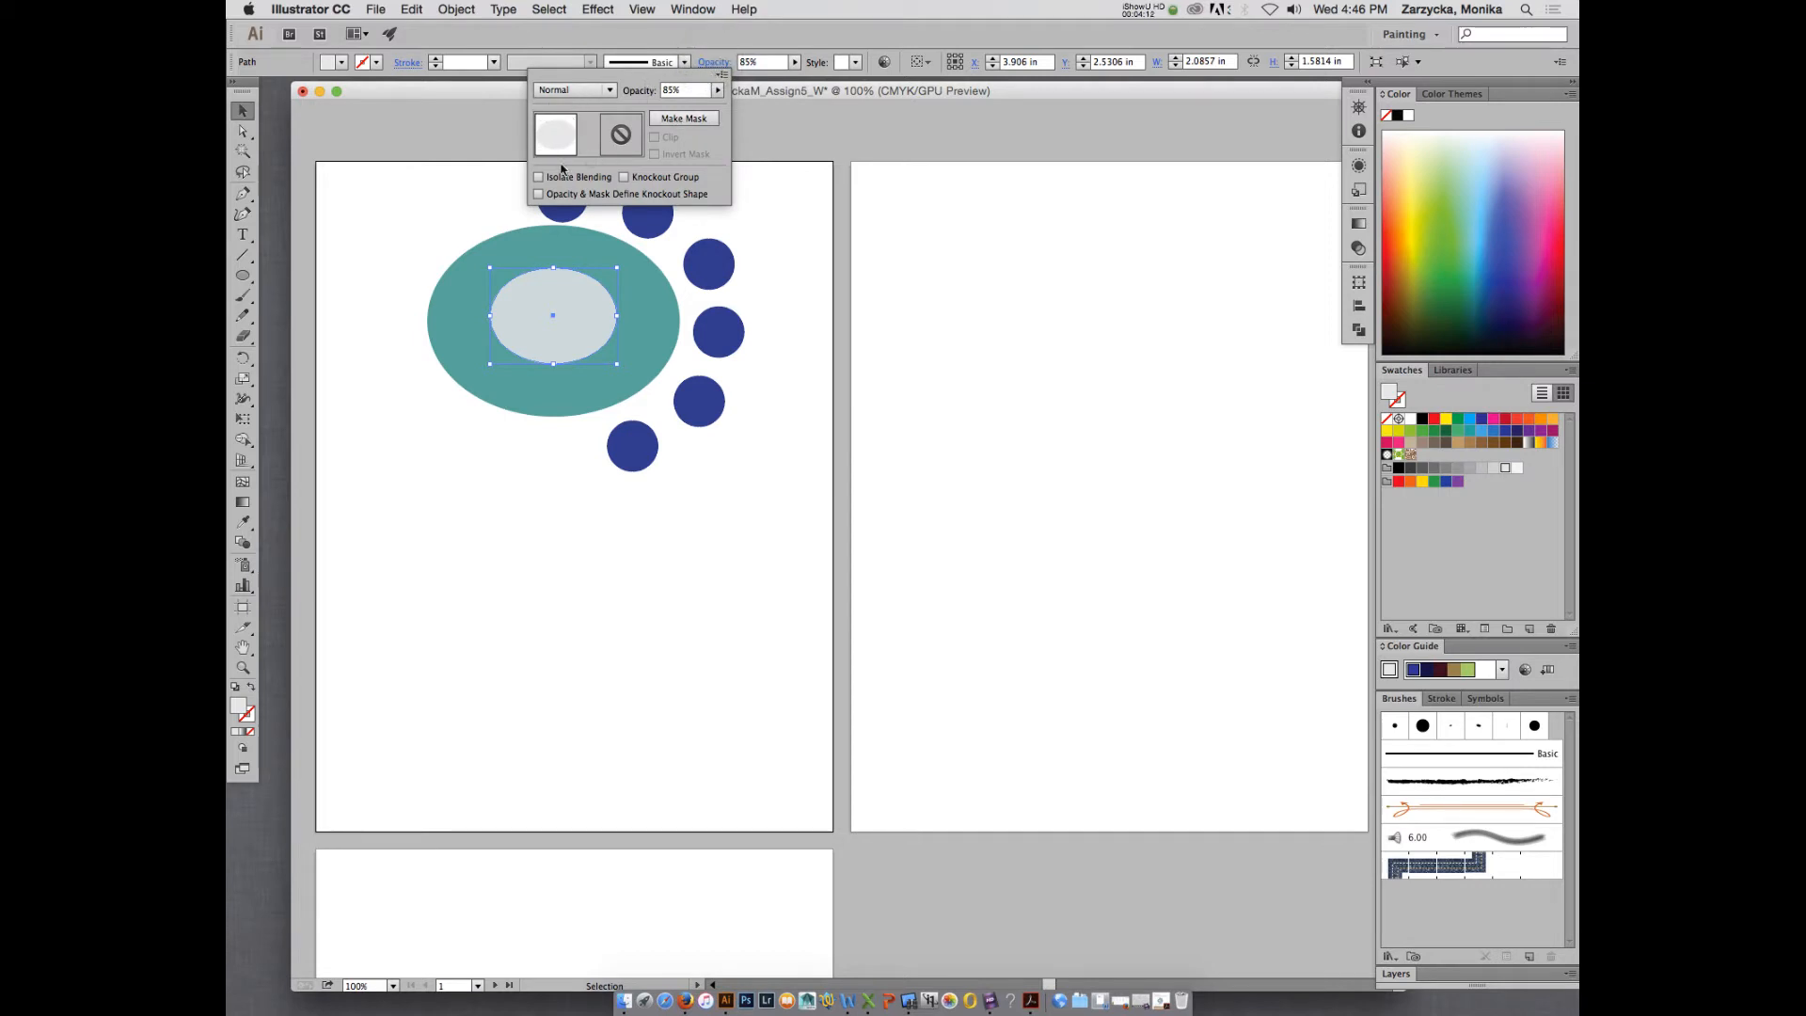
left_click(605, 82)
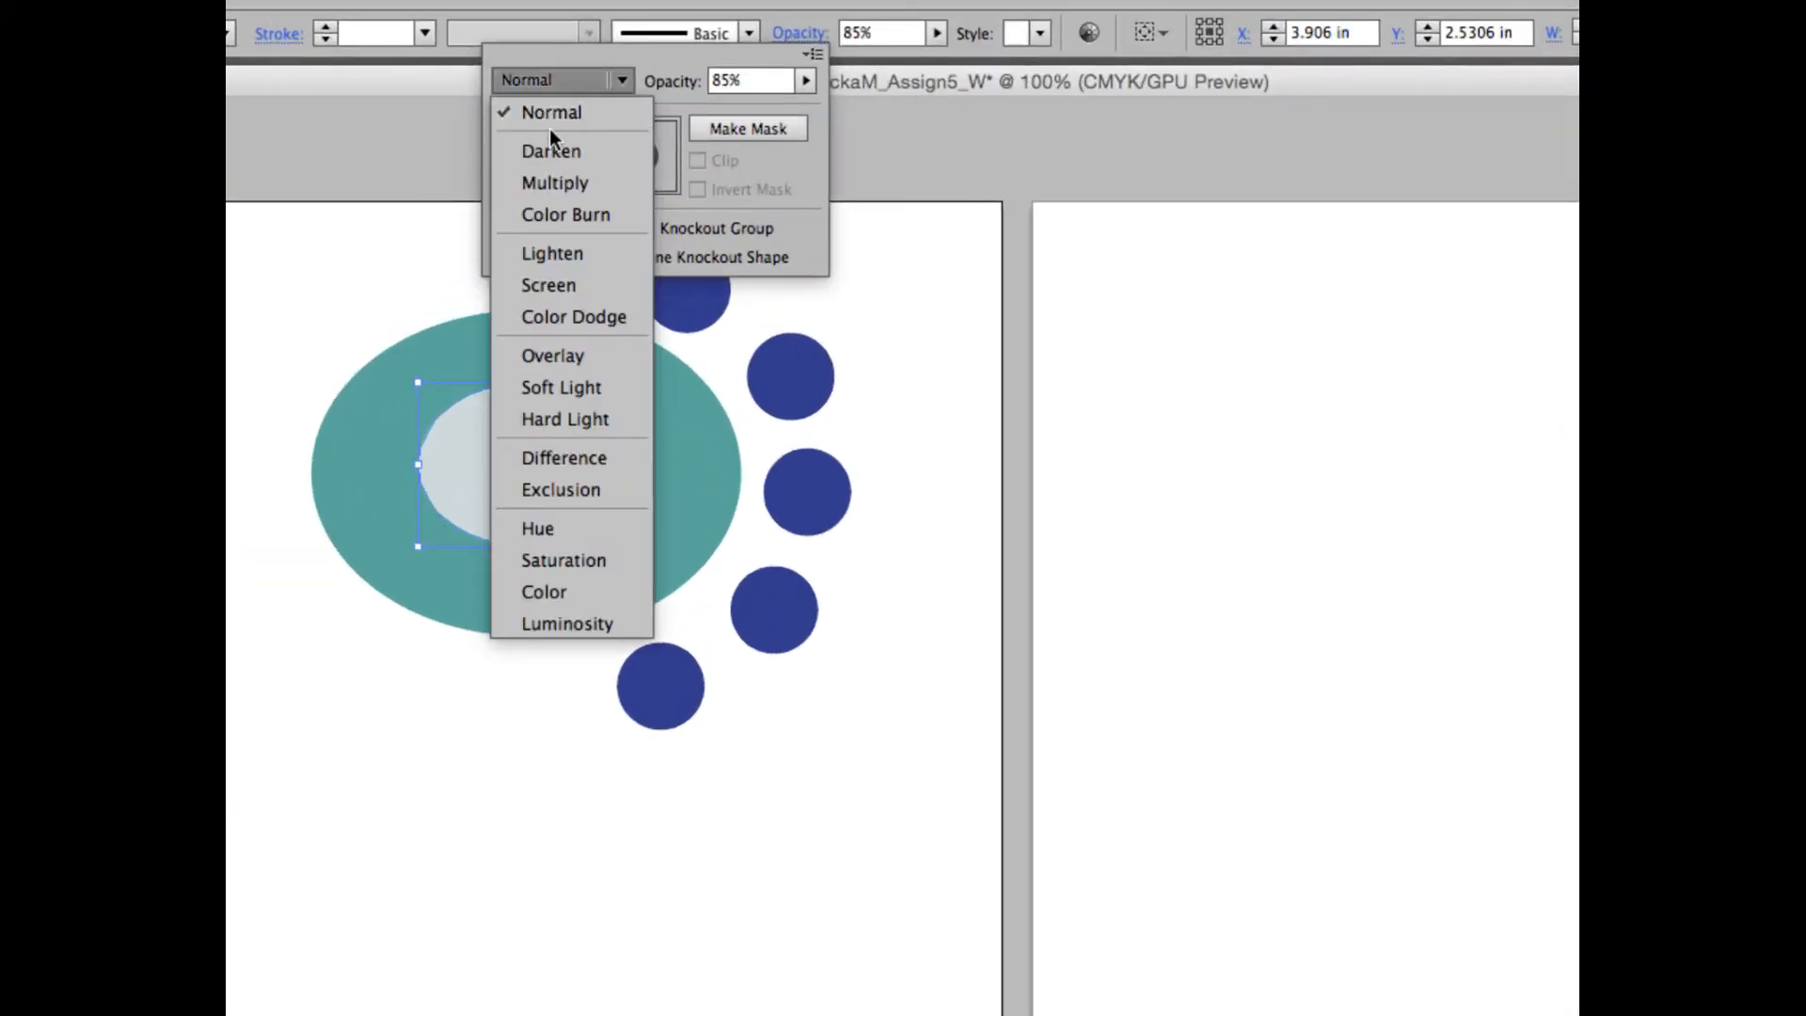
left_click(584, 53)
left_click(596, 81)
left_click(697, 93)
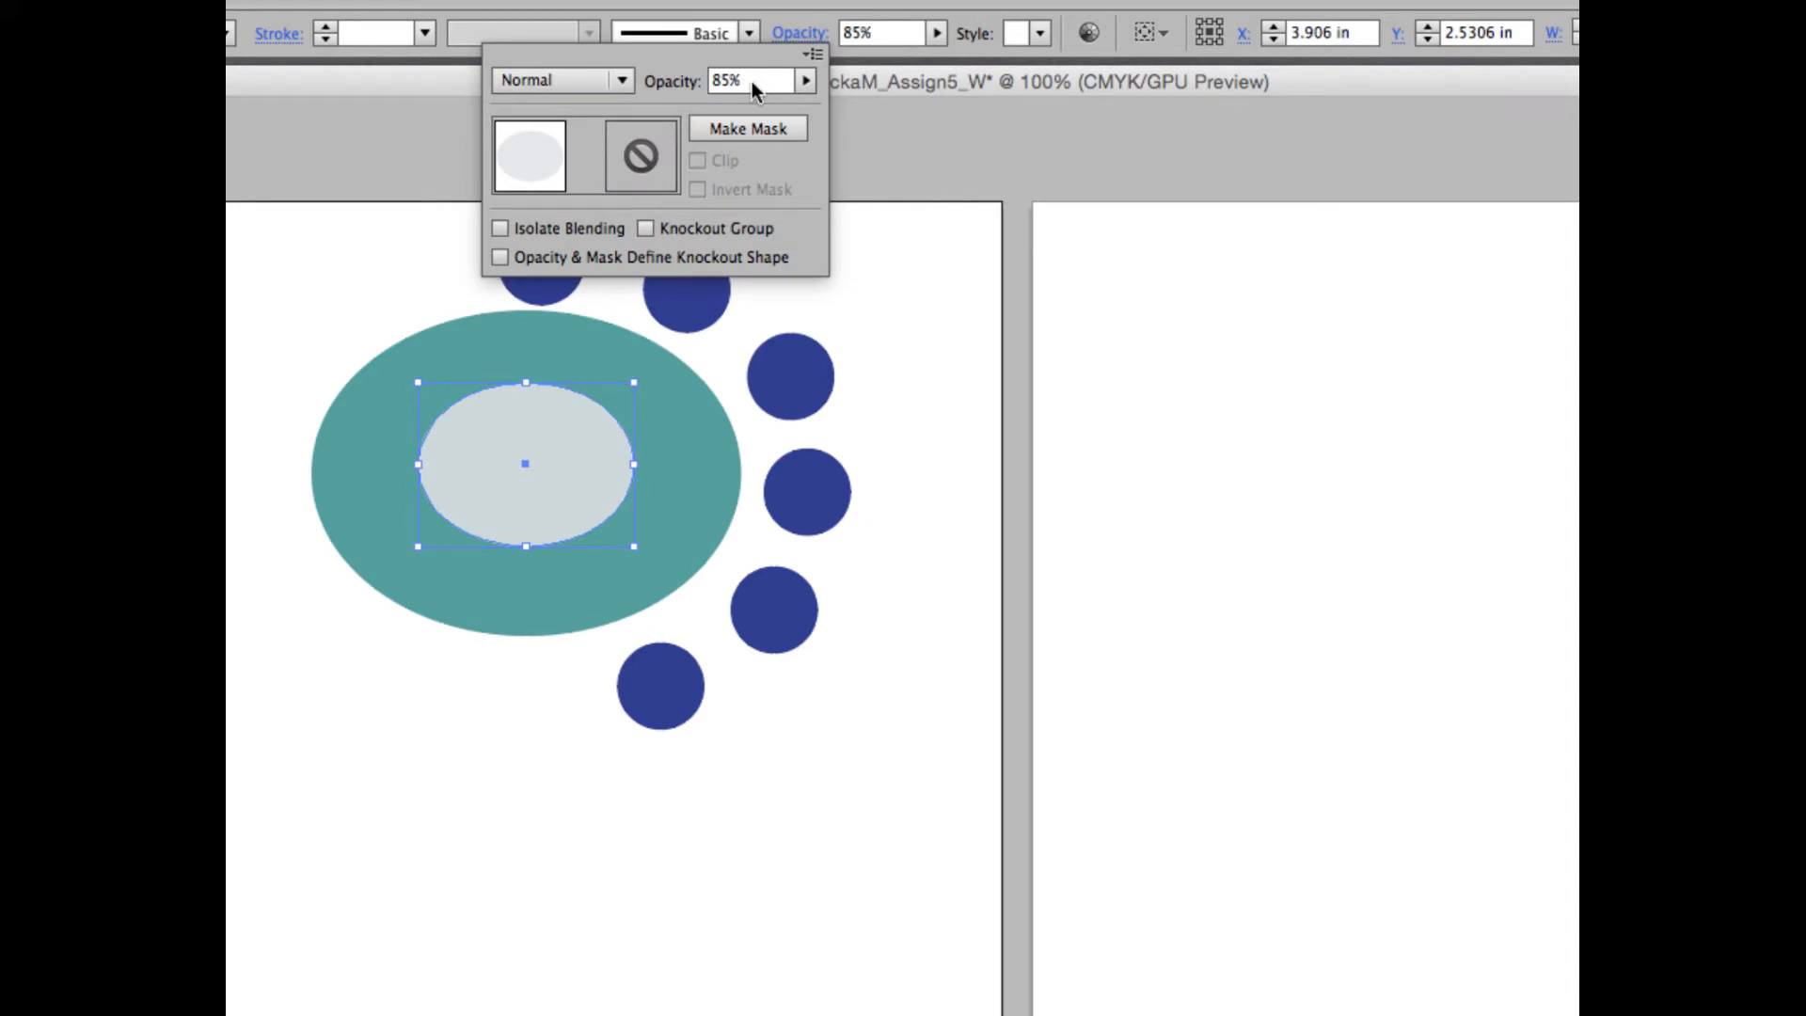
left_click(568, 80)
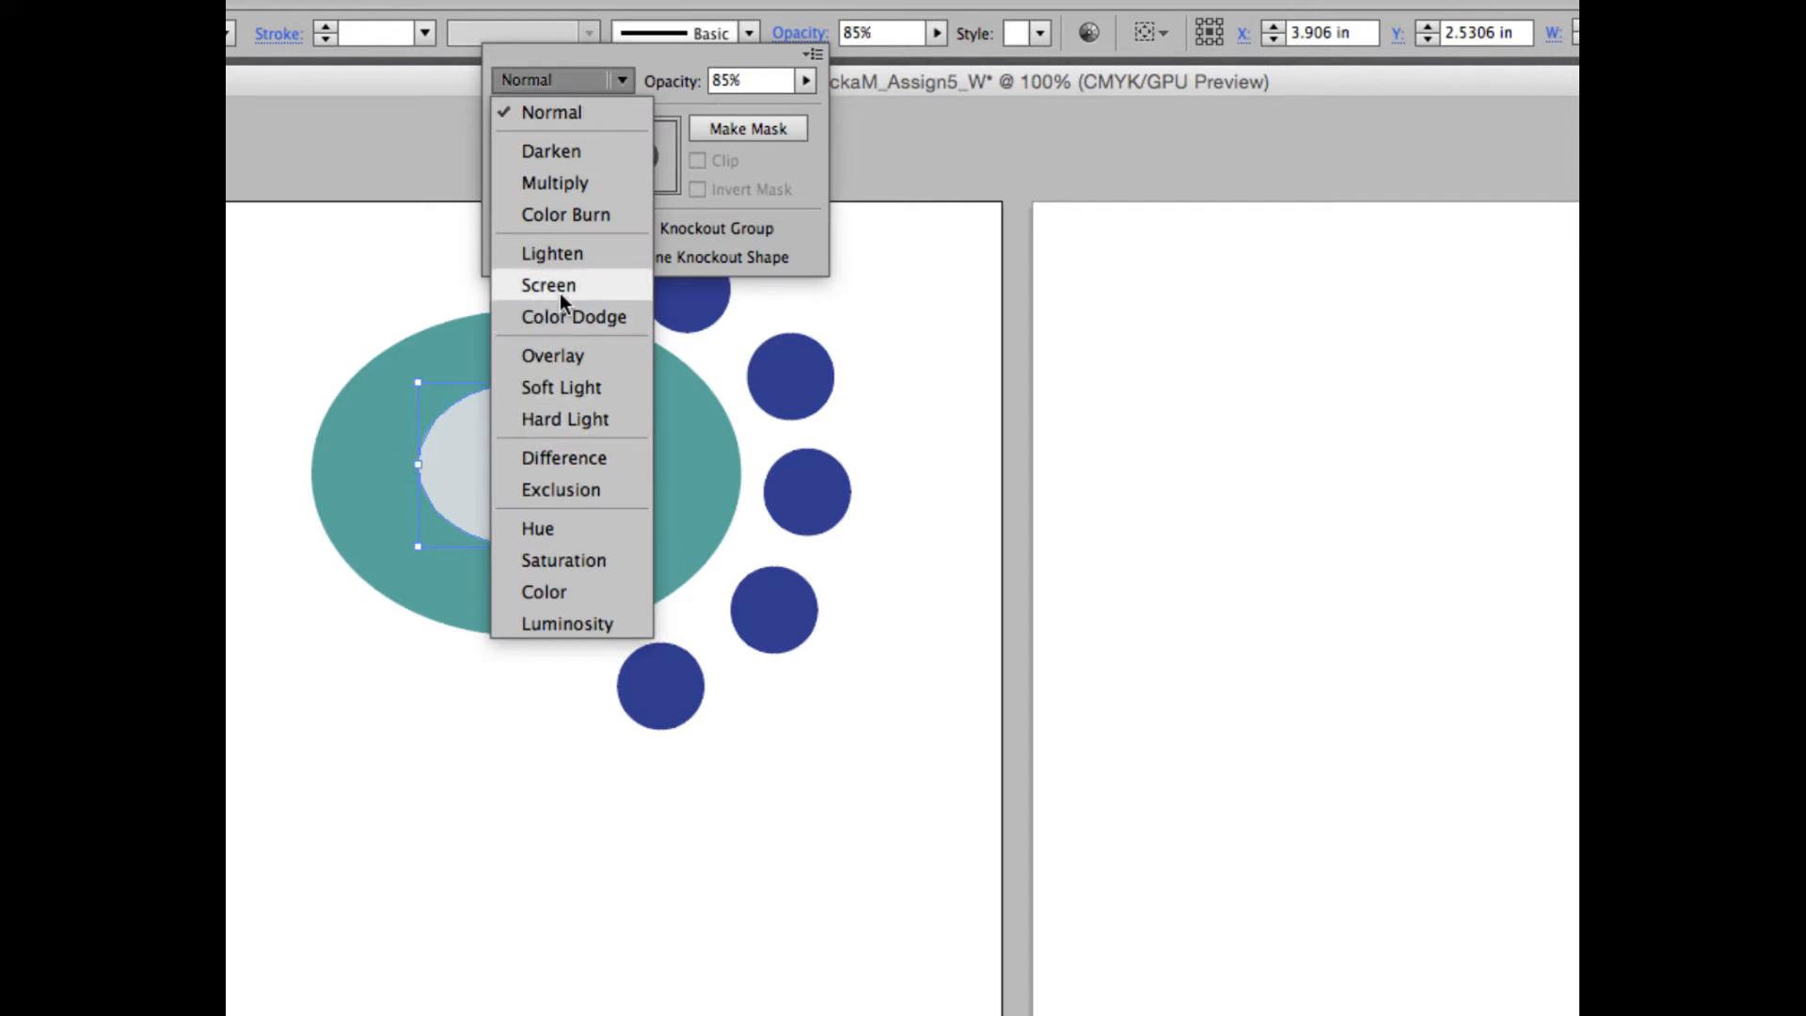
left_click(568, 218)
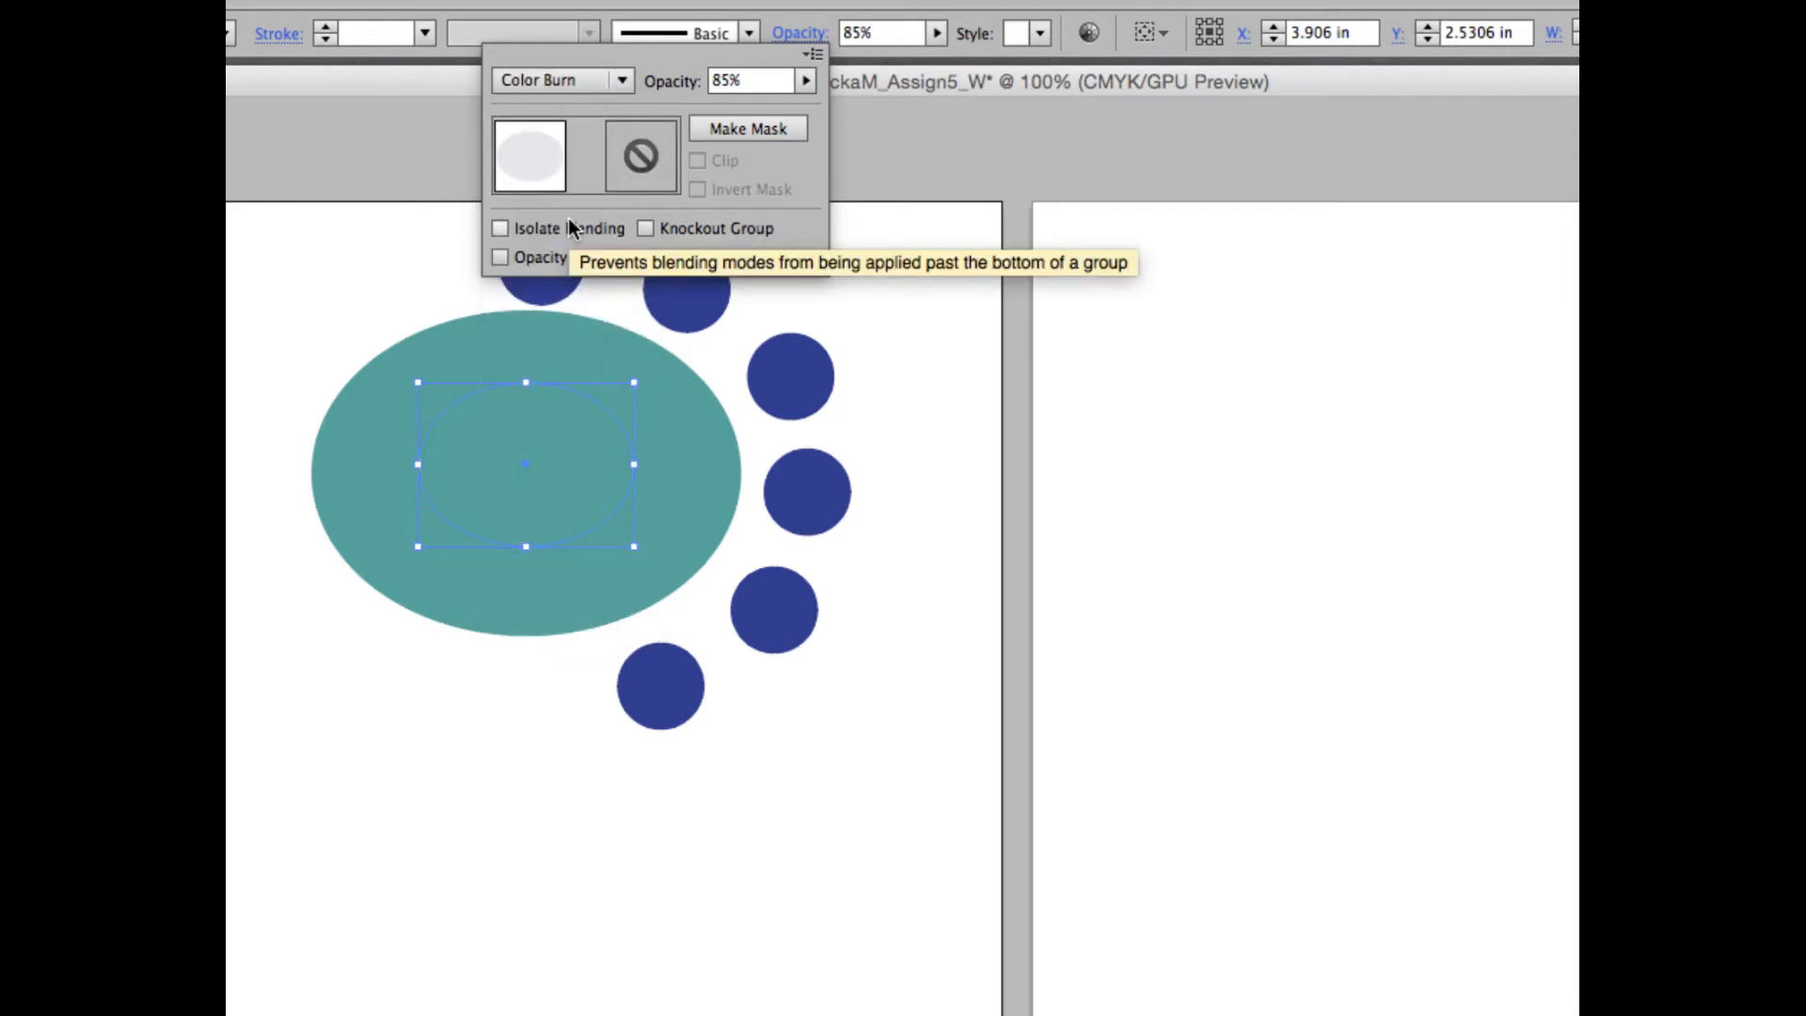
left_click(574, 145)
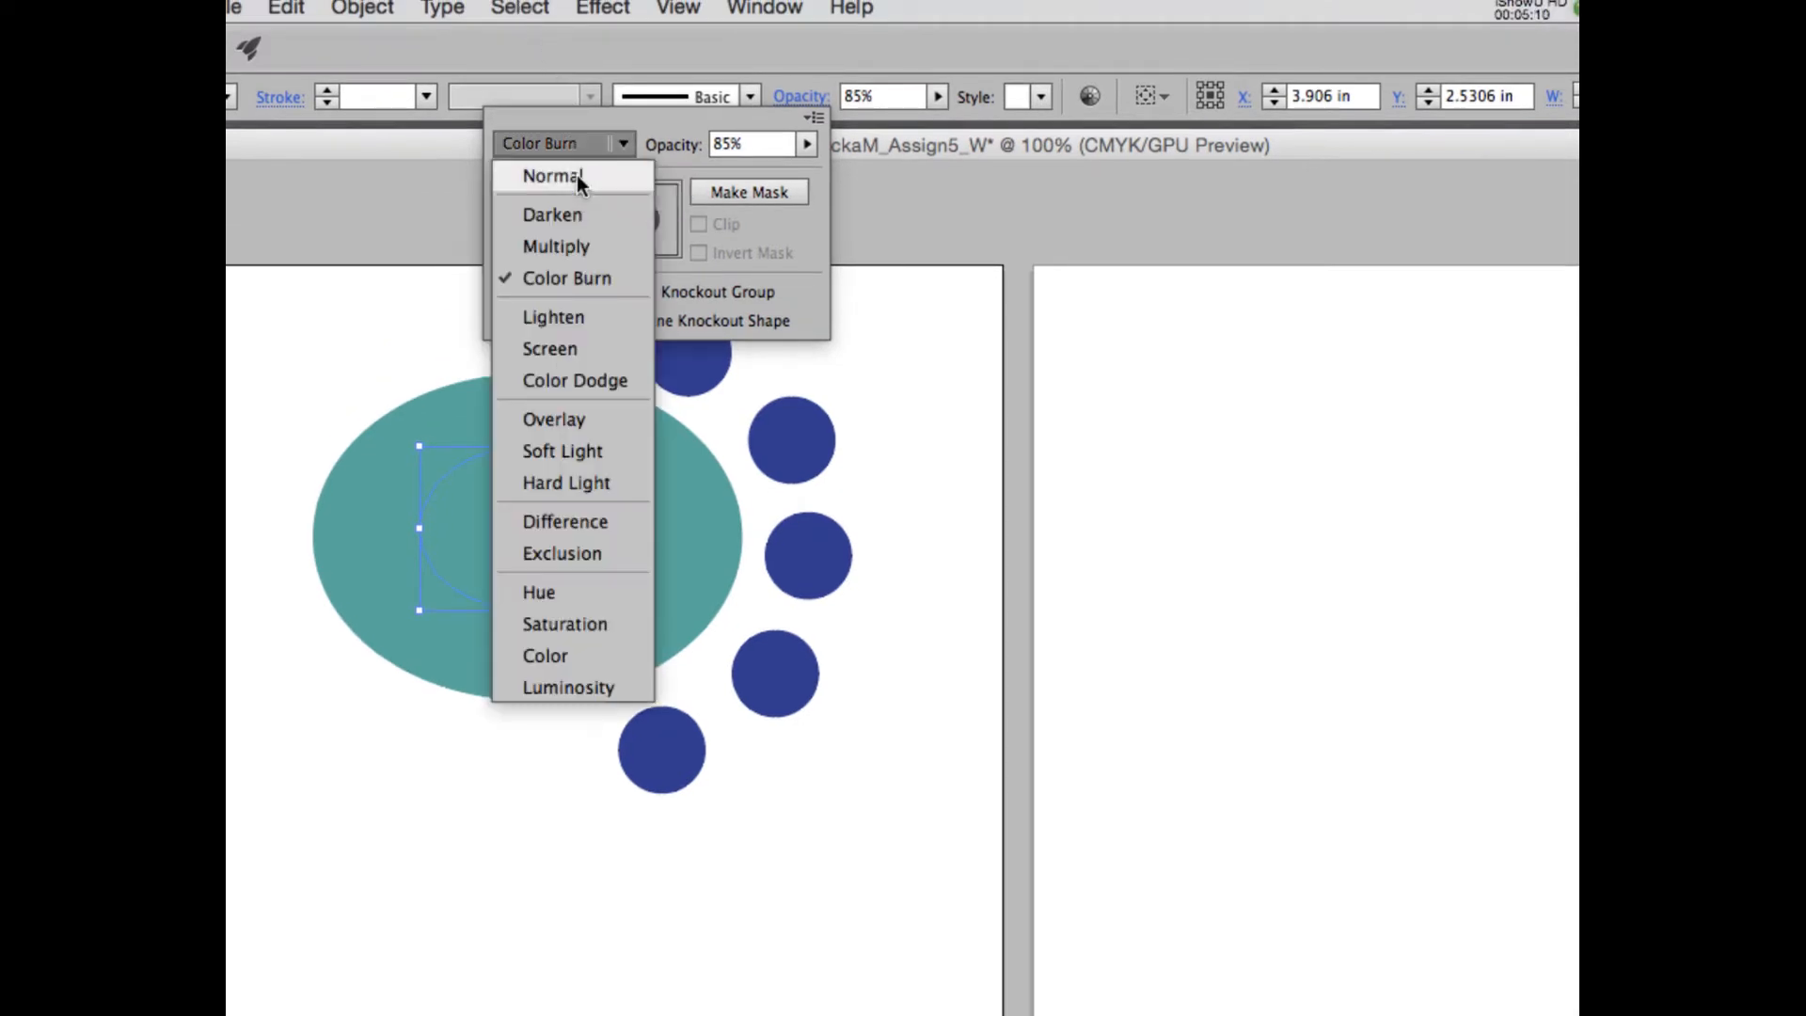
left_click(565, 248)
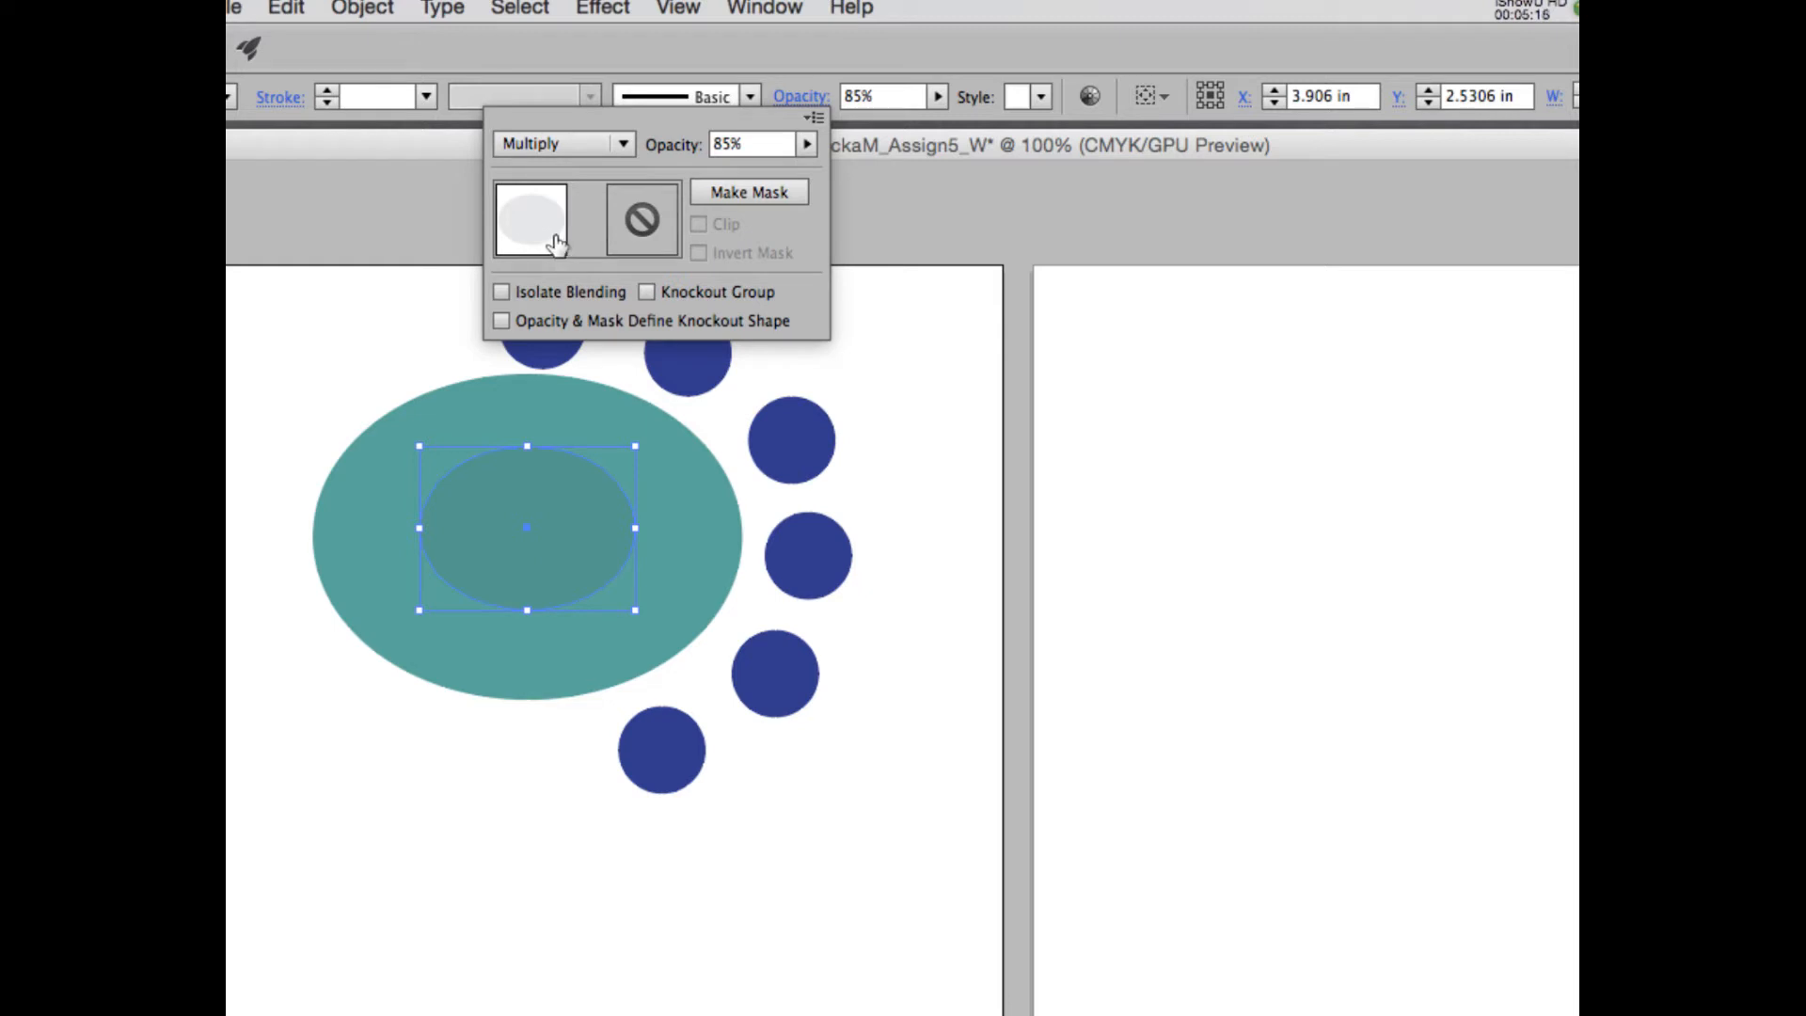
left_click(1329, 8)
left_click(1344, 100)
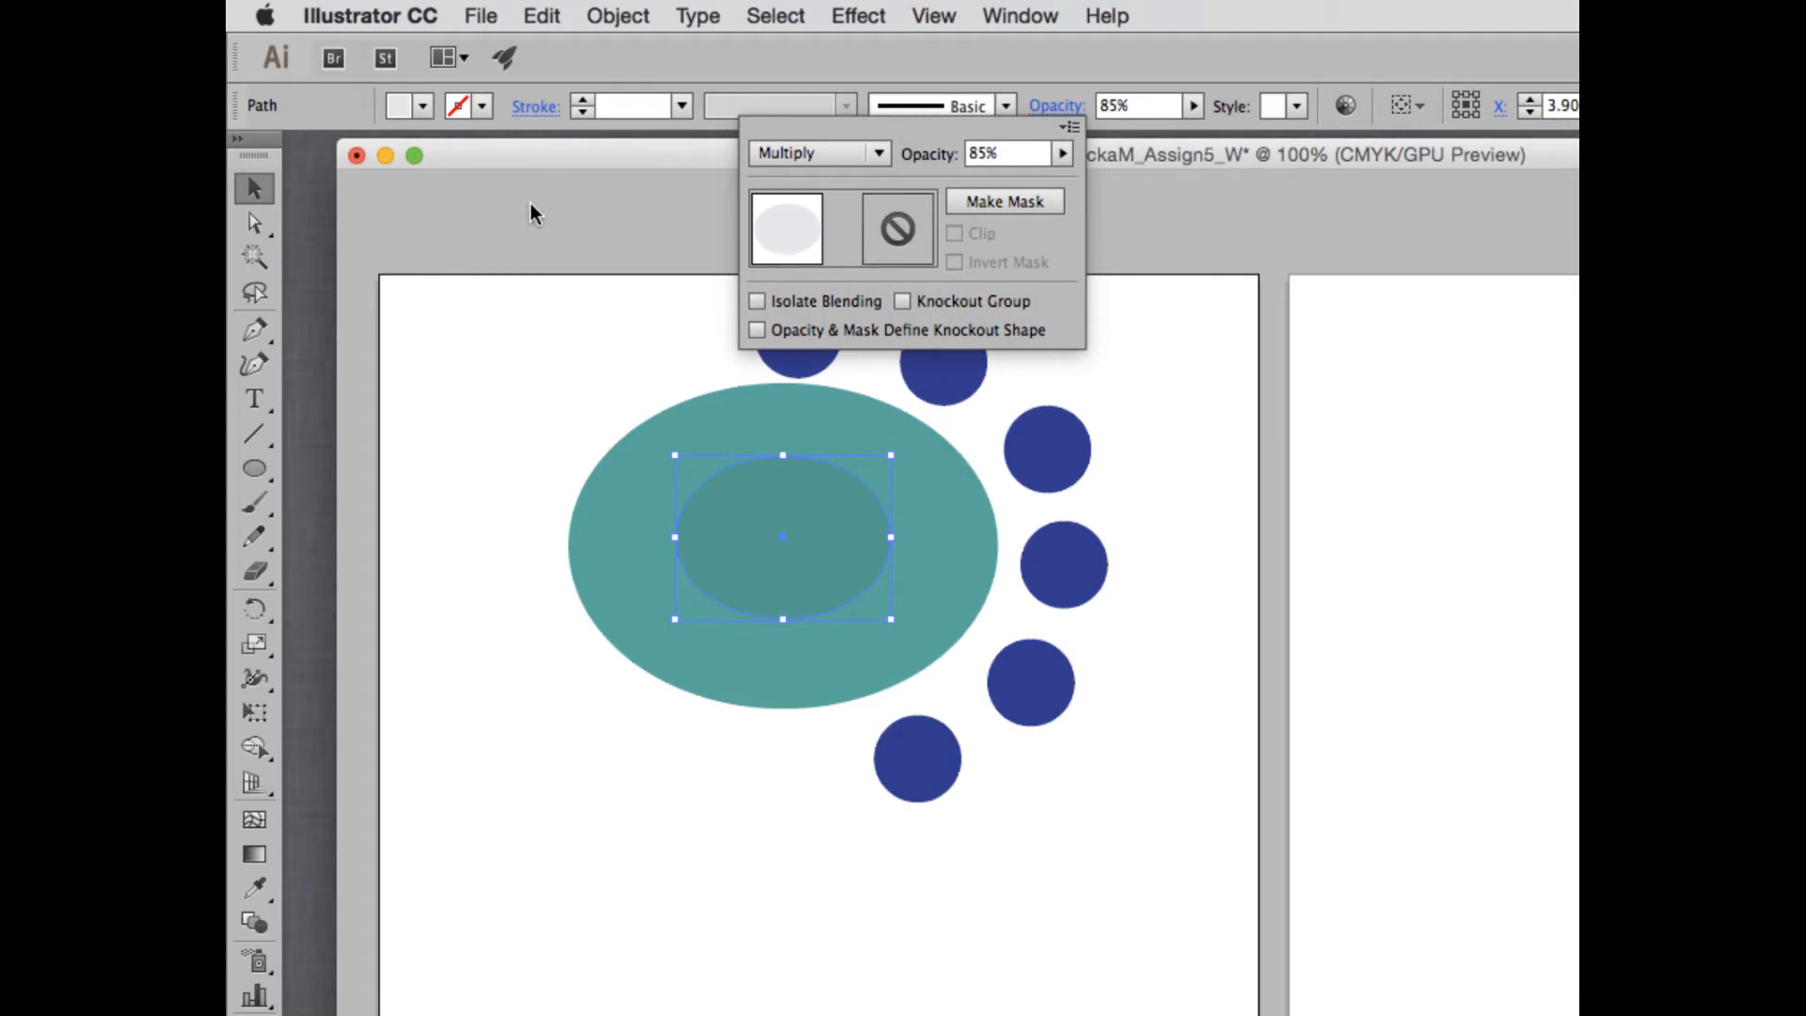
- Try the Darken, Lighten and Screen blending modes on the gray ellipse
left_click(815, 153)
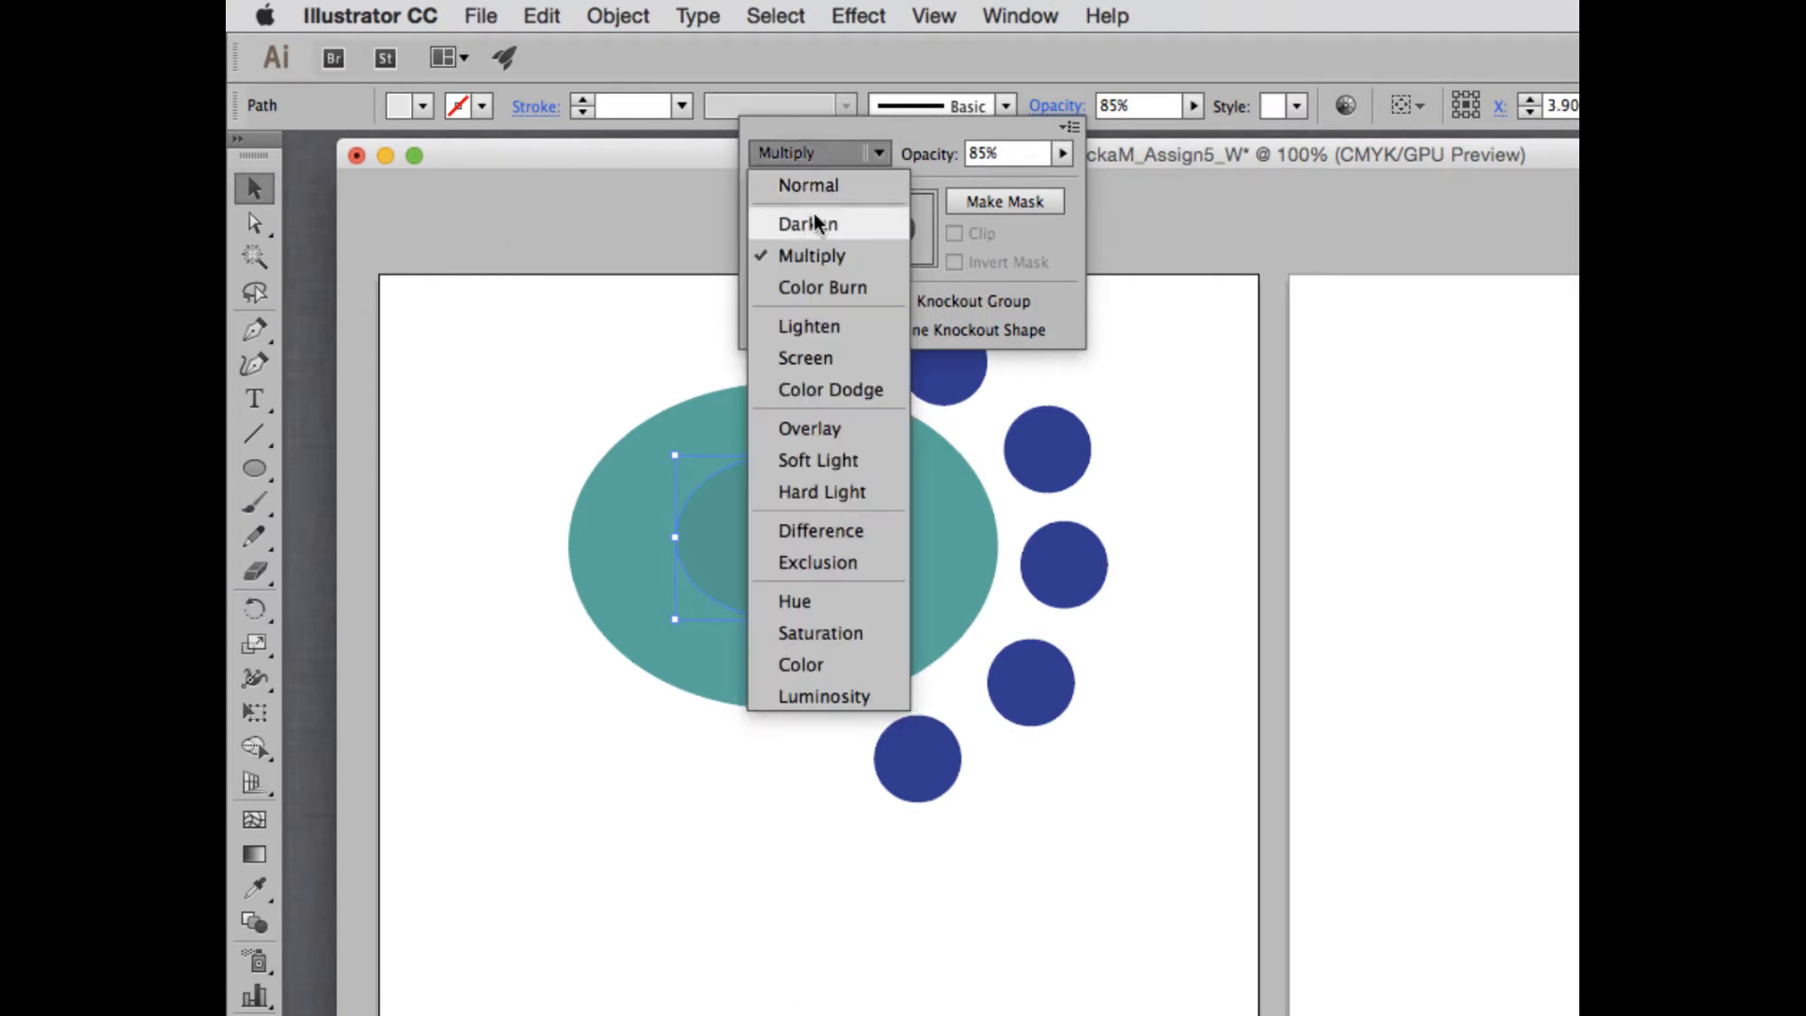
left_click(815, 223)
left_click(811, 151)
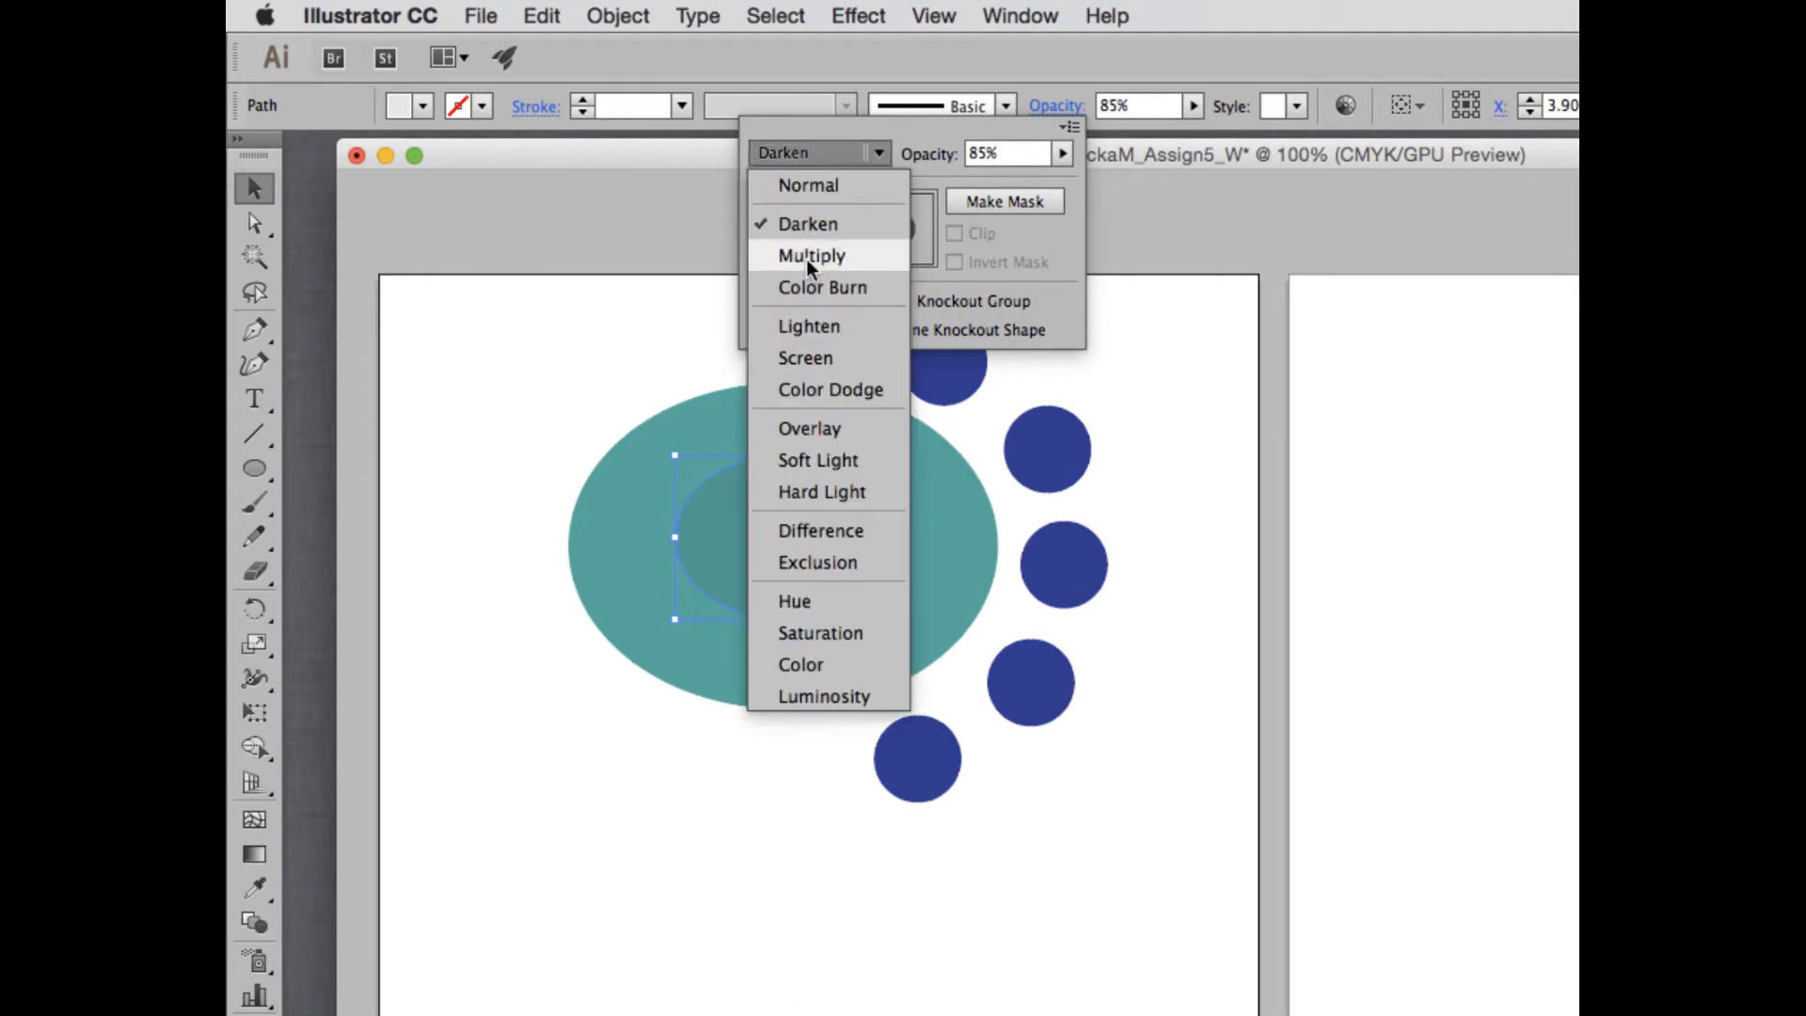
left_click(816, 326)
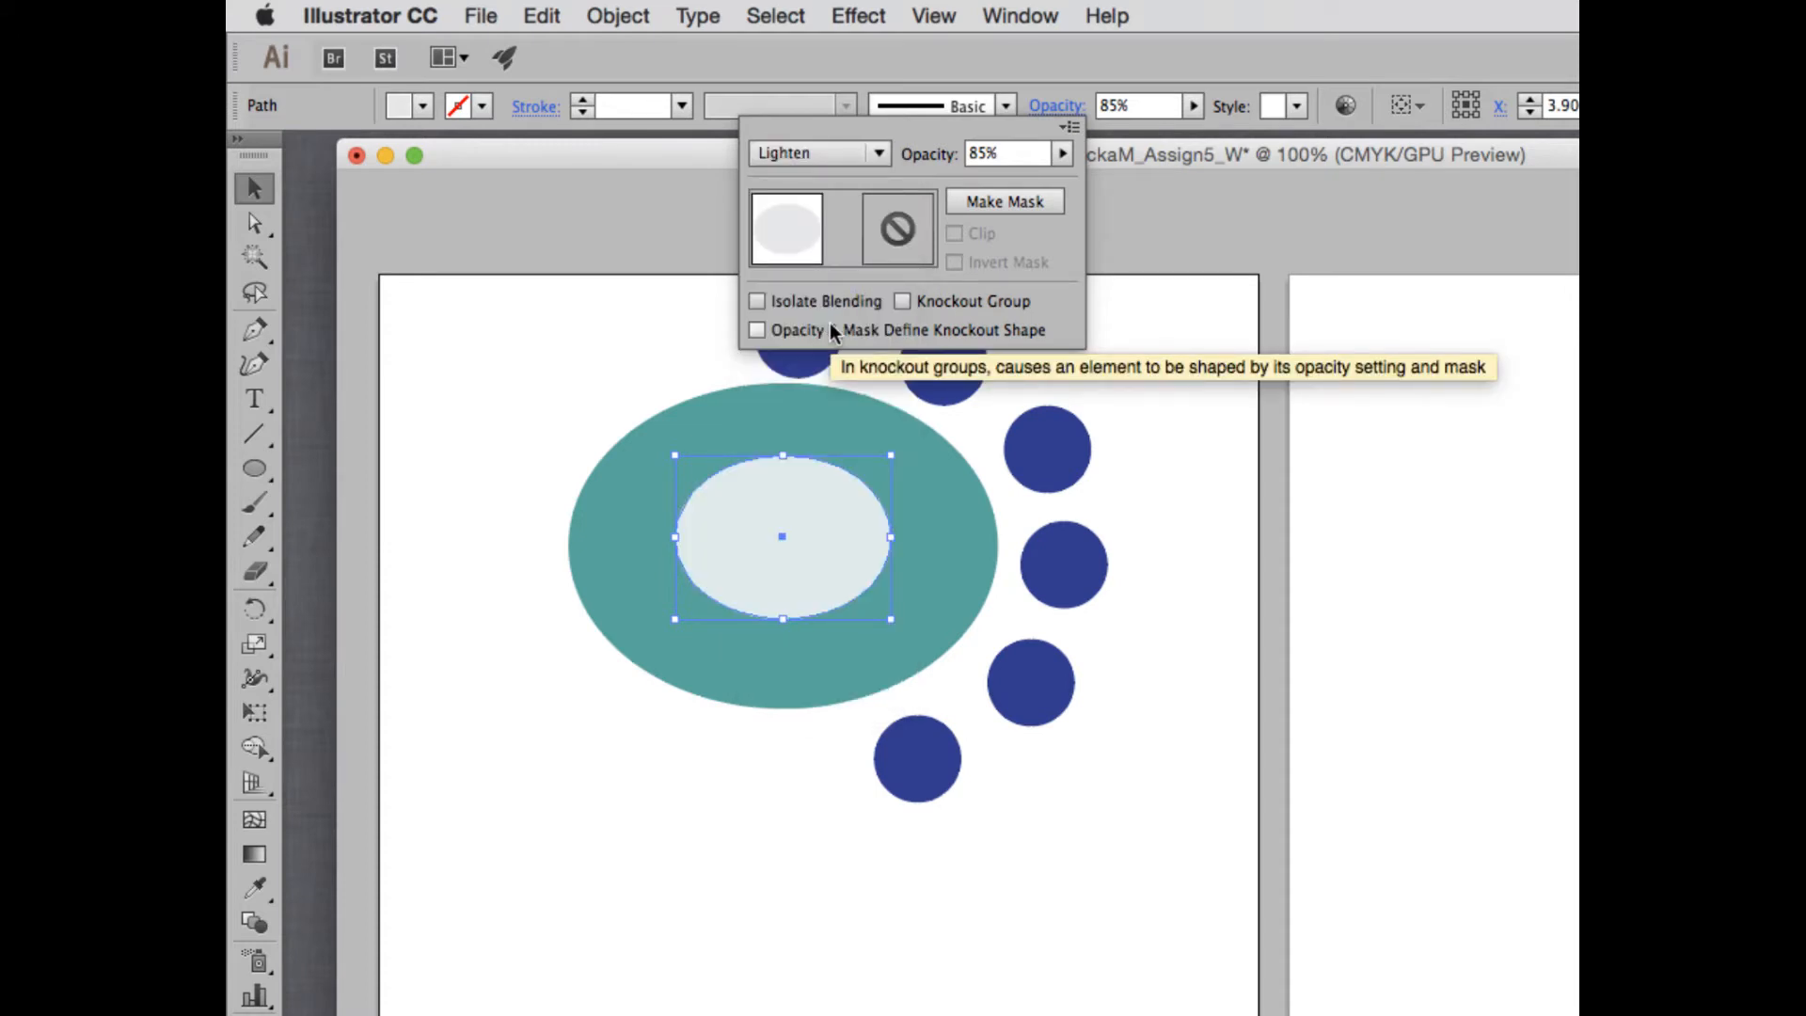
left_click(781, 160)
left_click(812, 353)
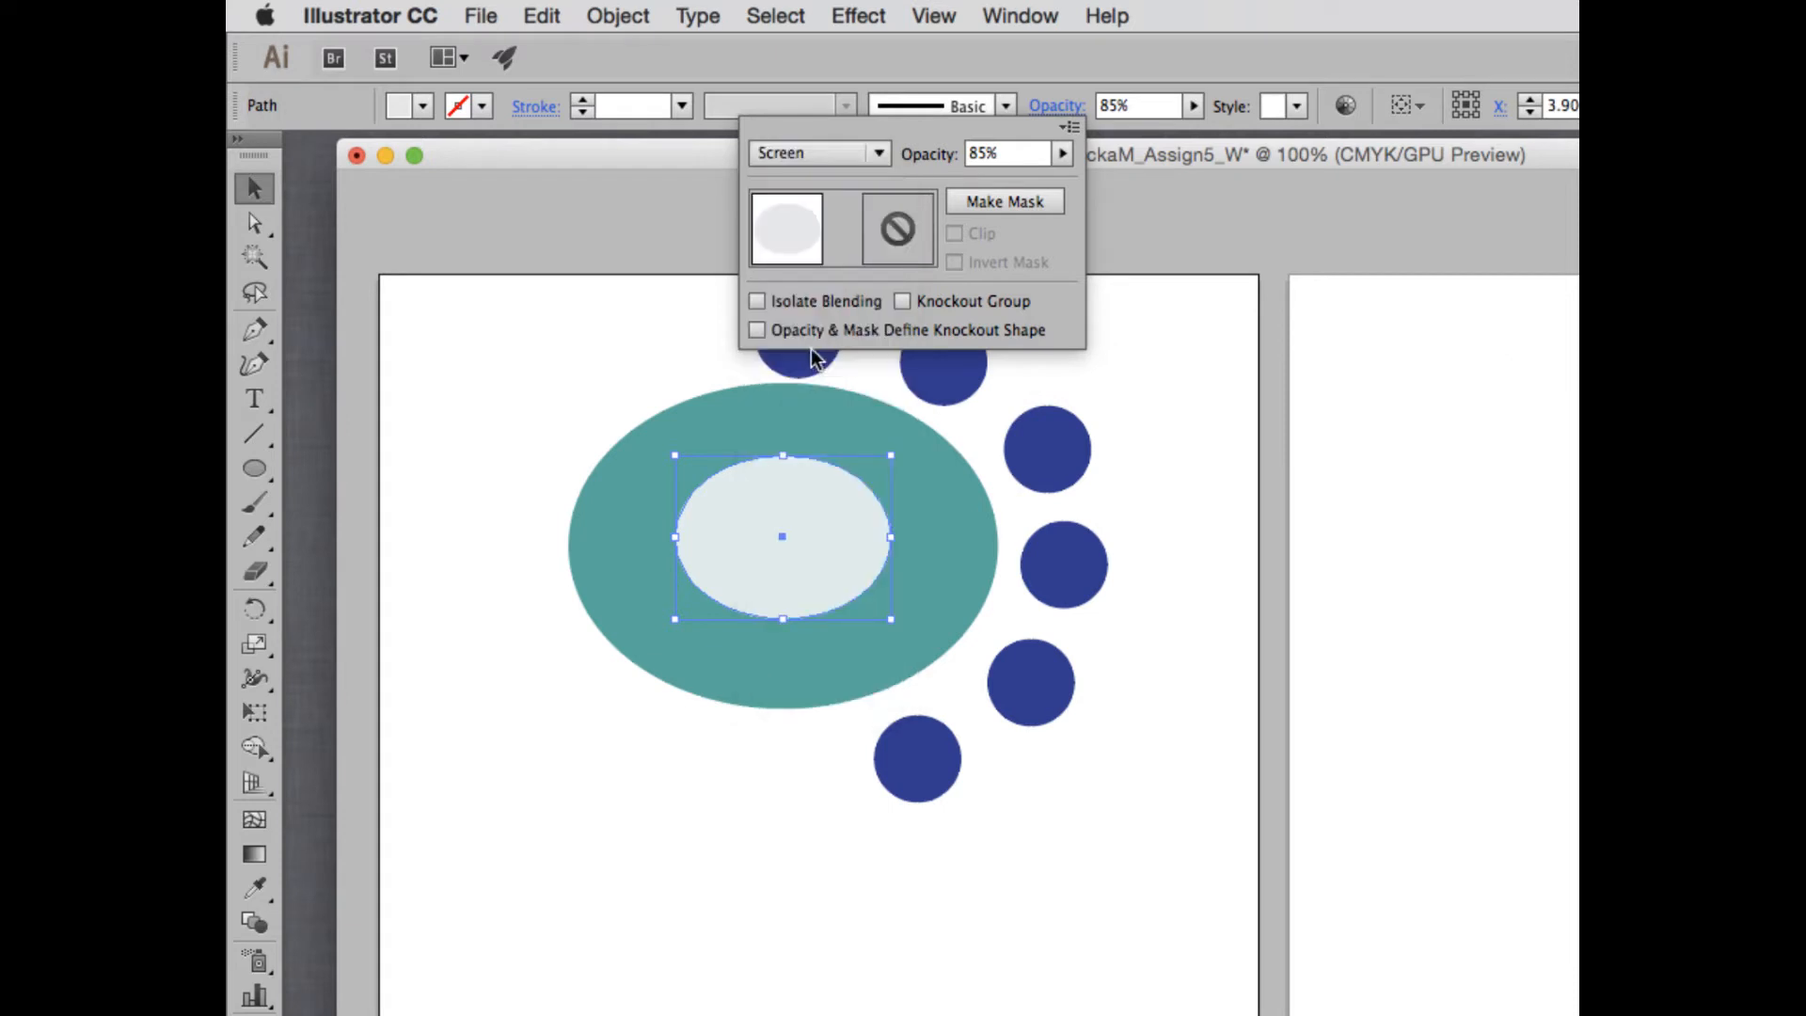
- Try the Color Dodge, Overlay, Soft Light and Hard Light blending modes on the gray ellipse
left_click(818, 152)
left_click(832, 386)
left_click(820, 153)
left_click(819, 429)
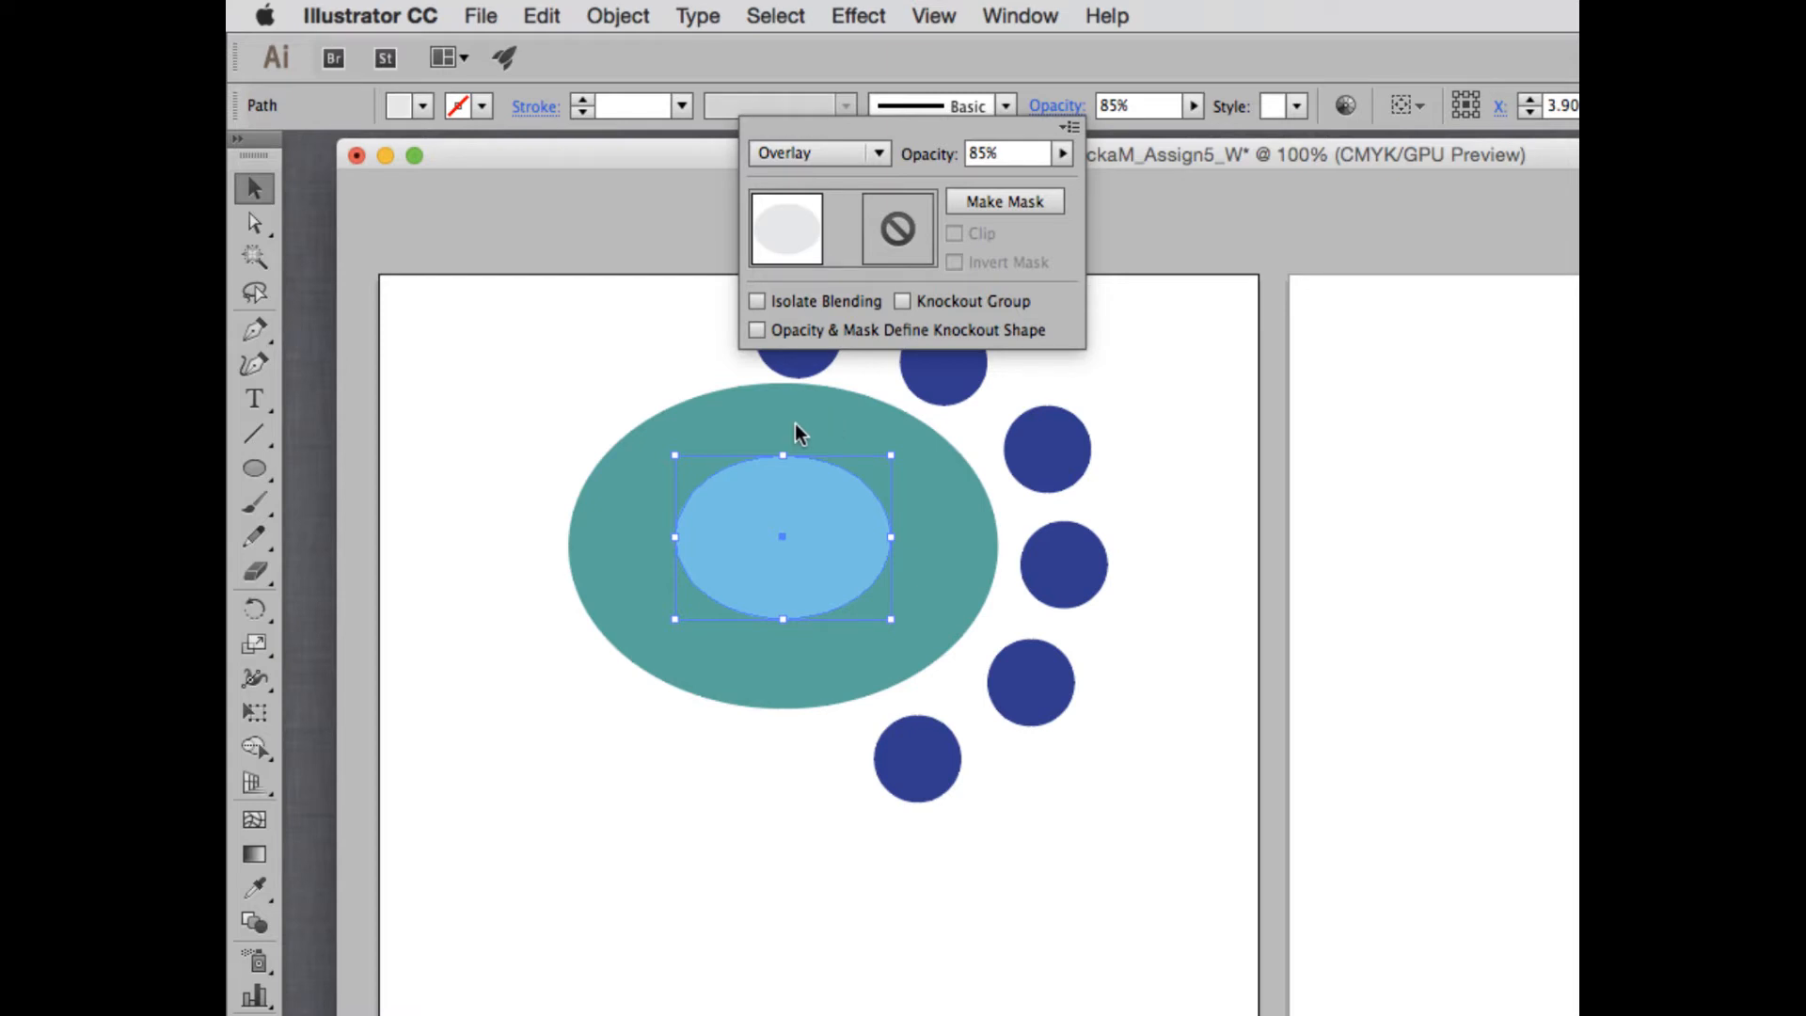
left_click(819, 152)
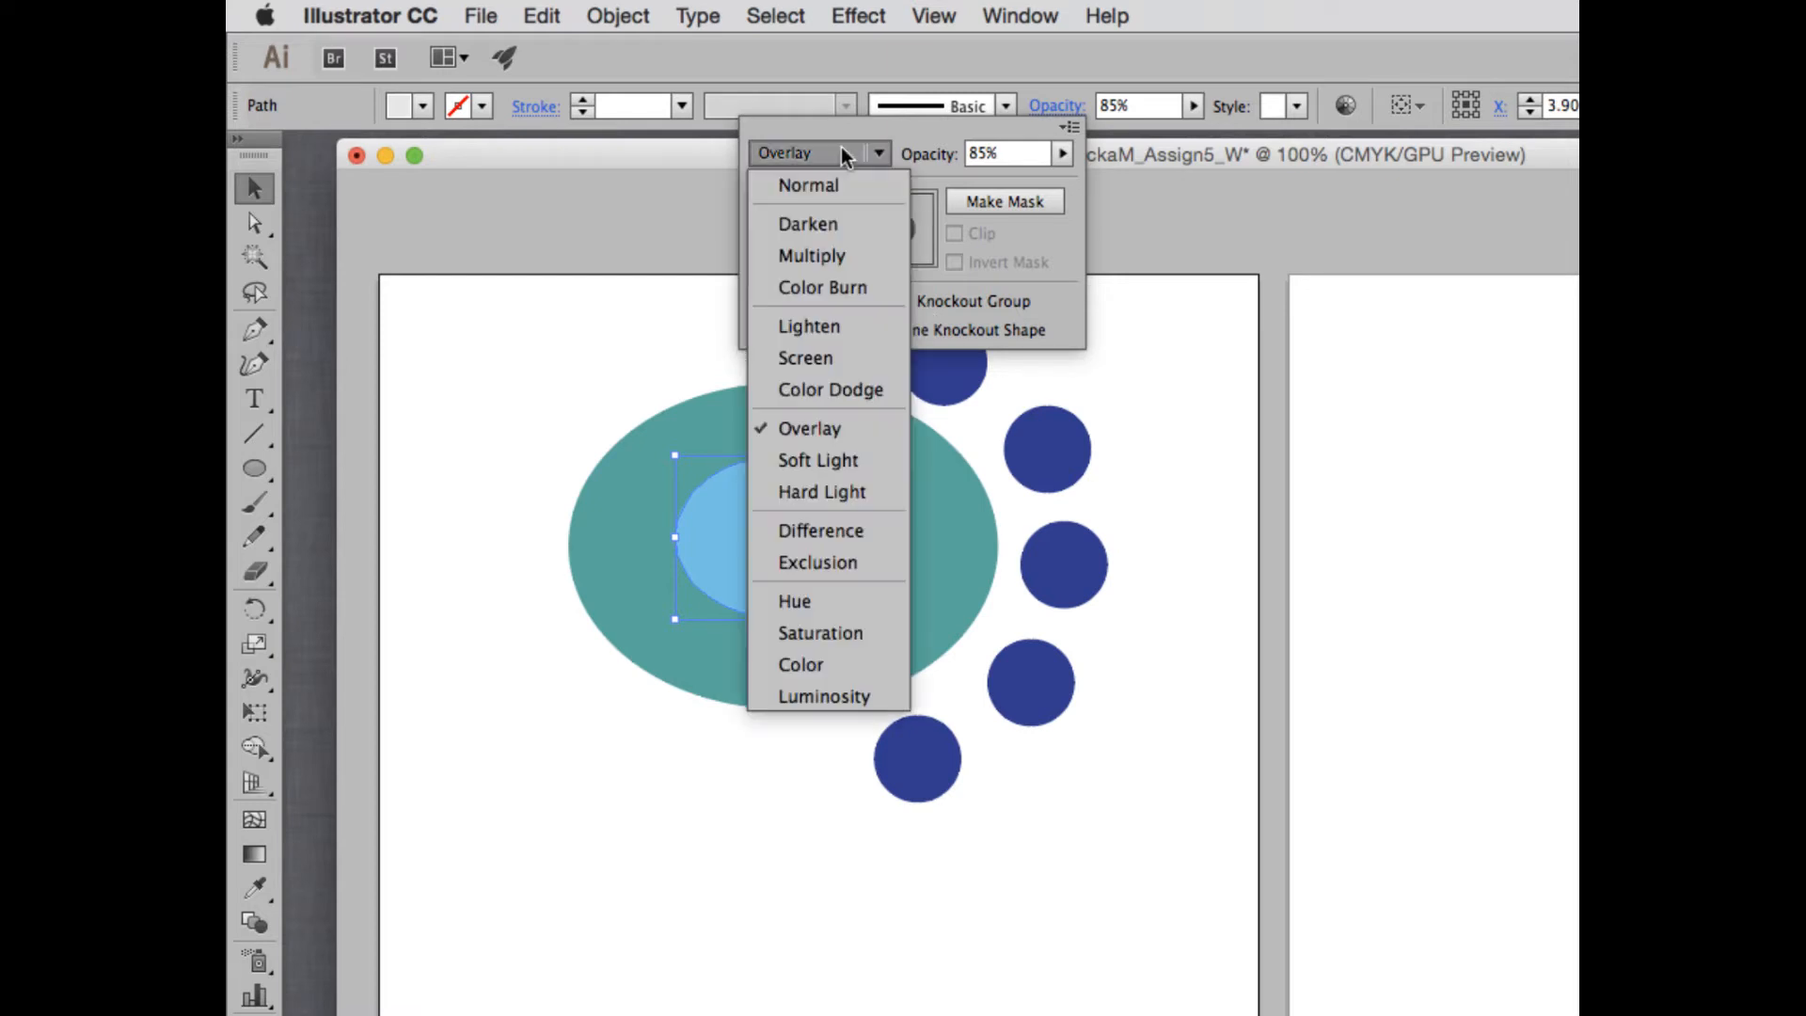
left_click(851, 461)
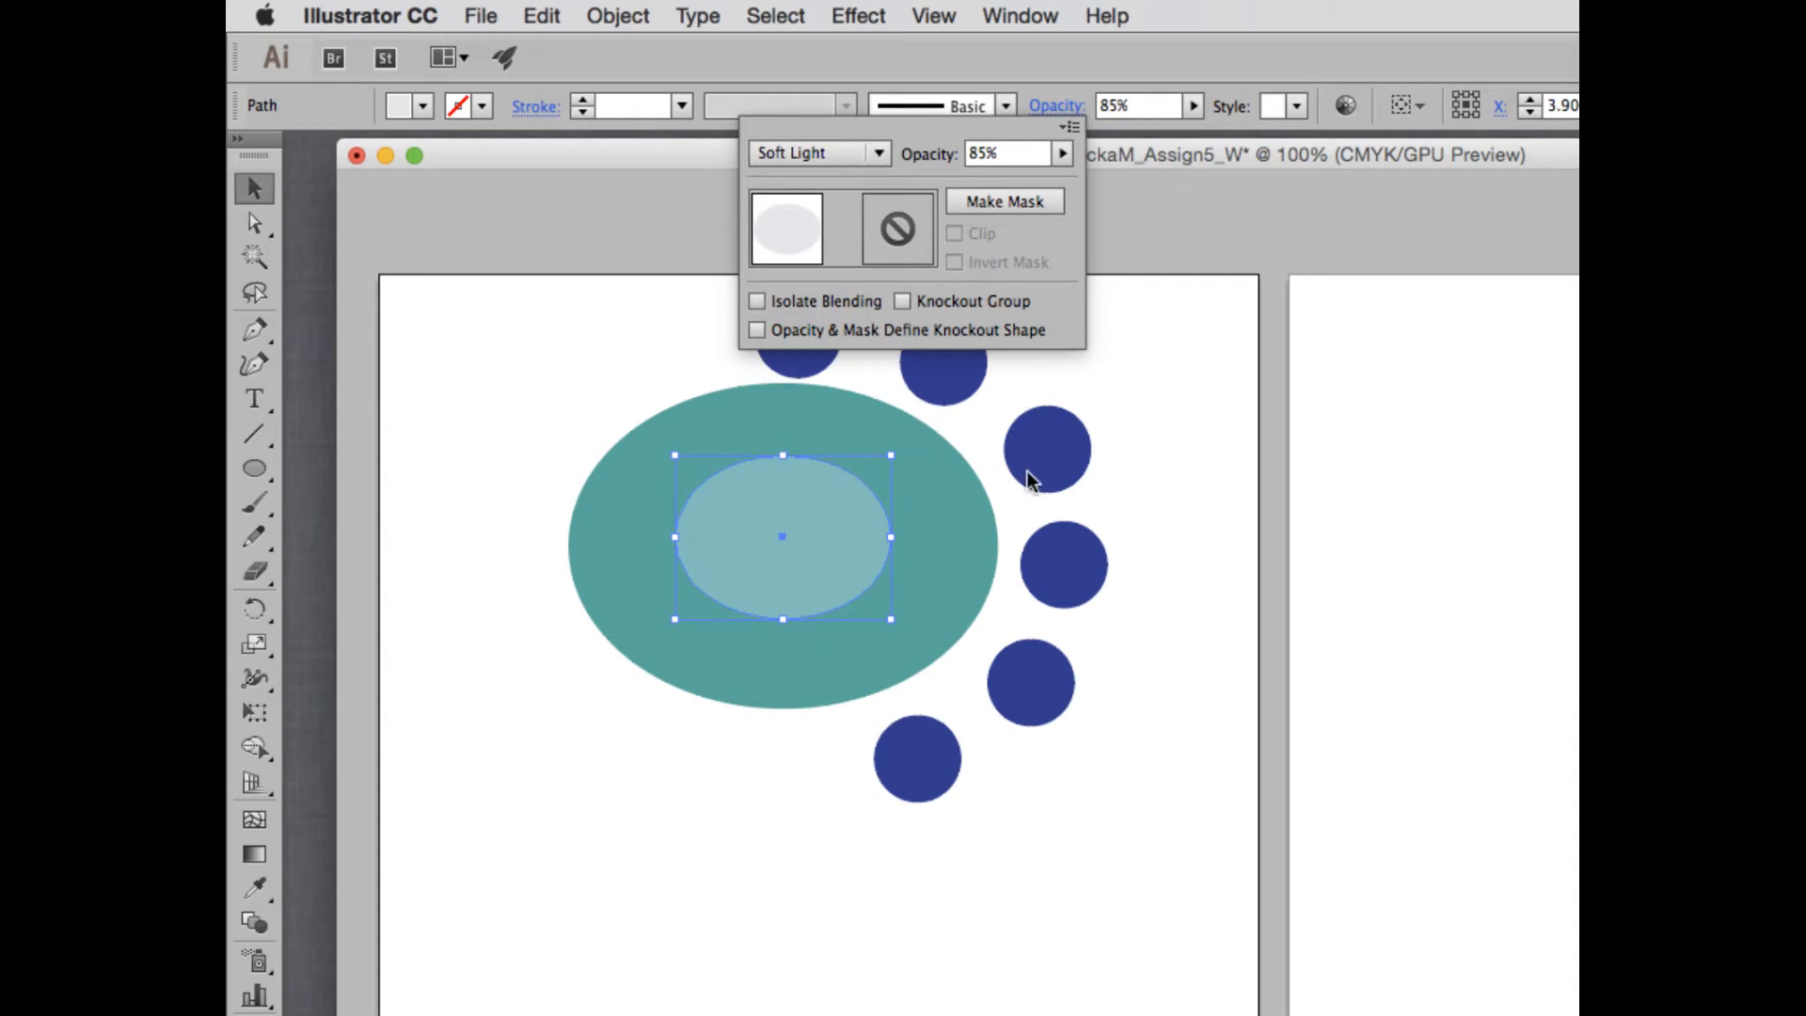
left_click(838, 152)
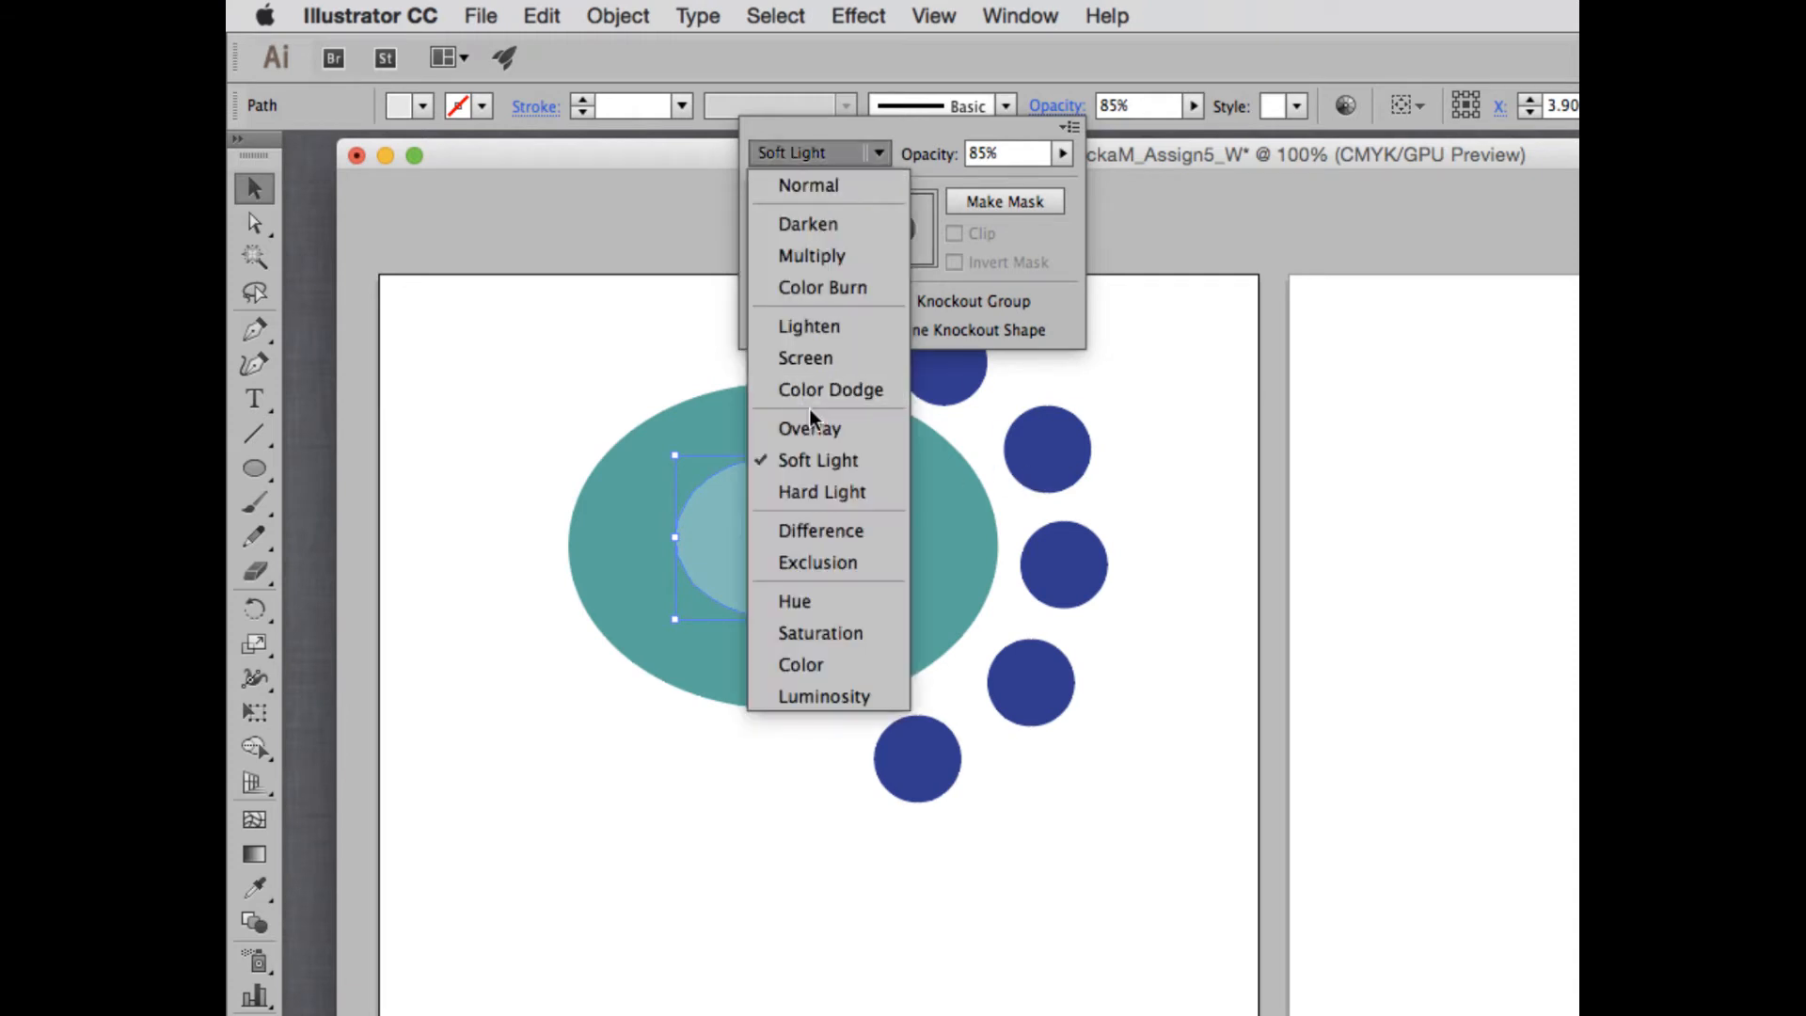
left_click(824, 490)
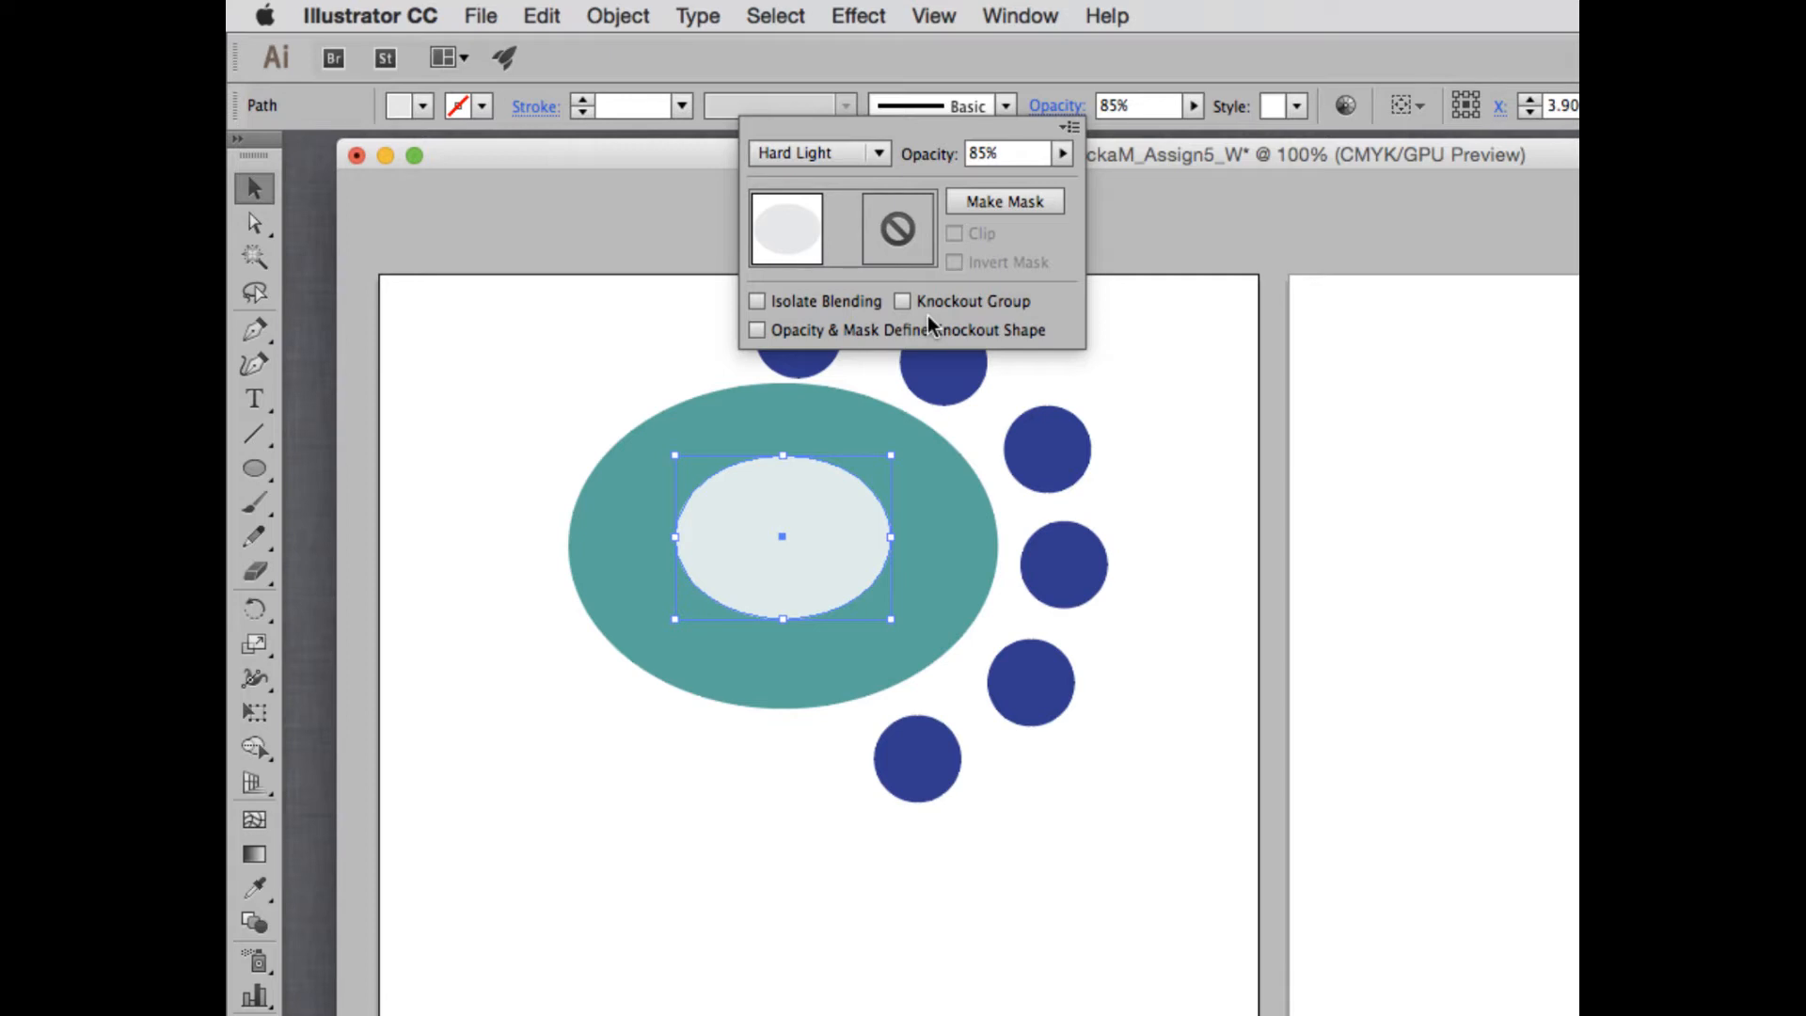
- Try the Difference and Exclusion blending modes on the gray ellipse
left_click(816, 152)
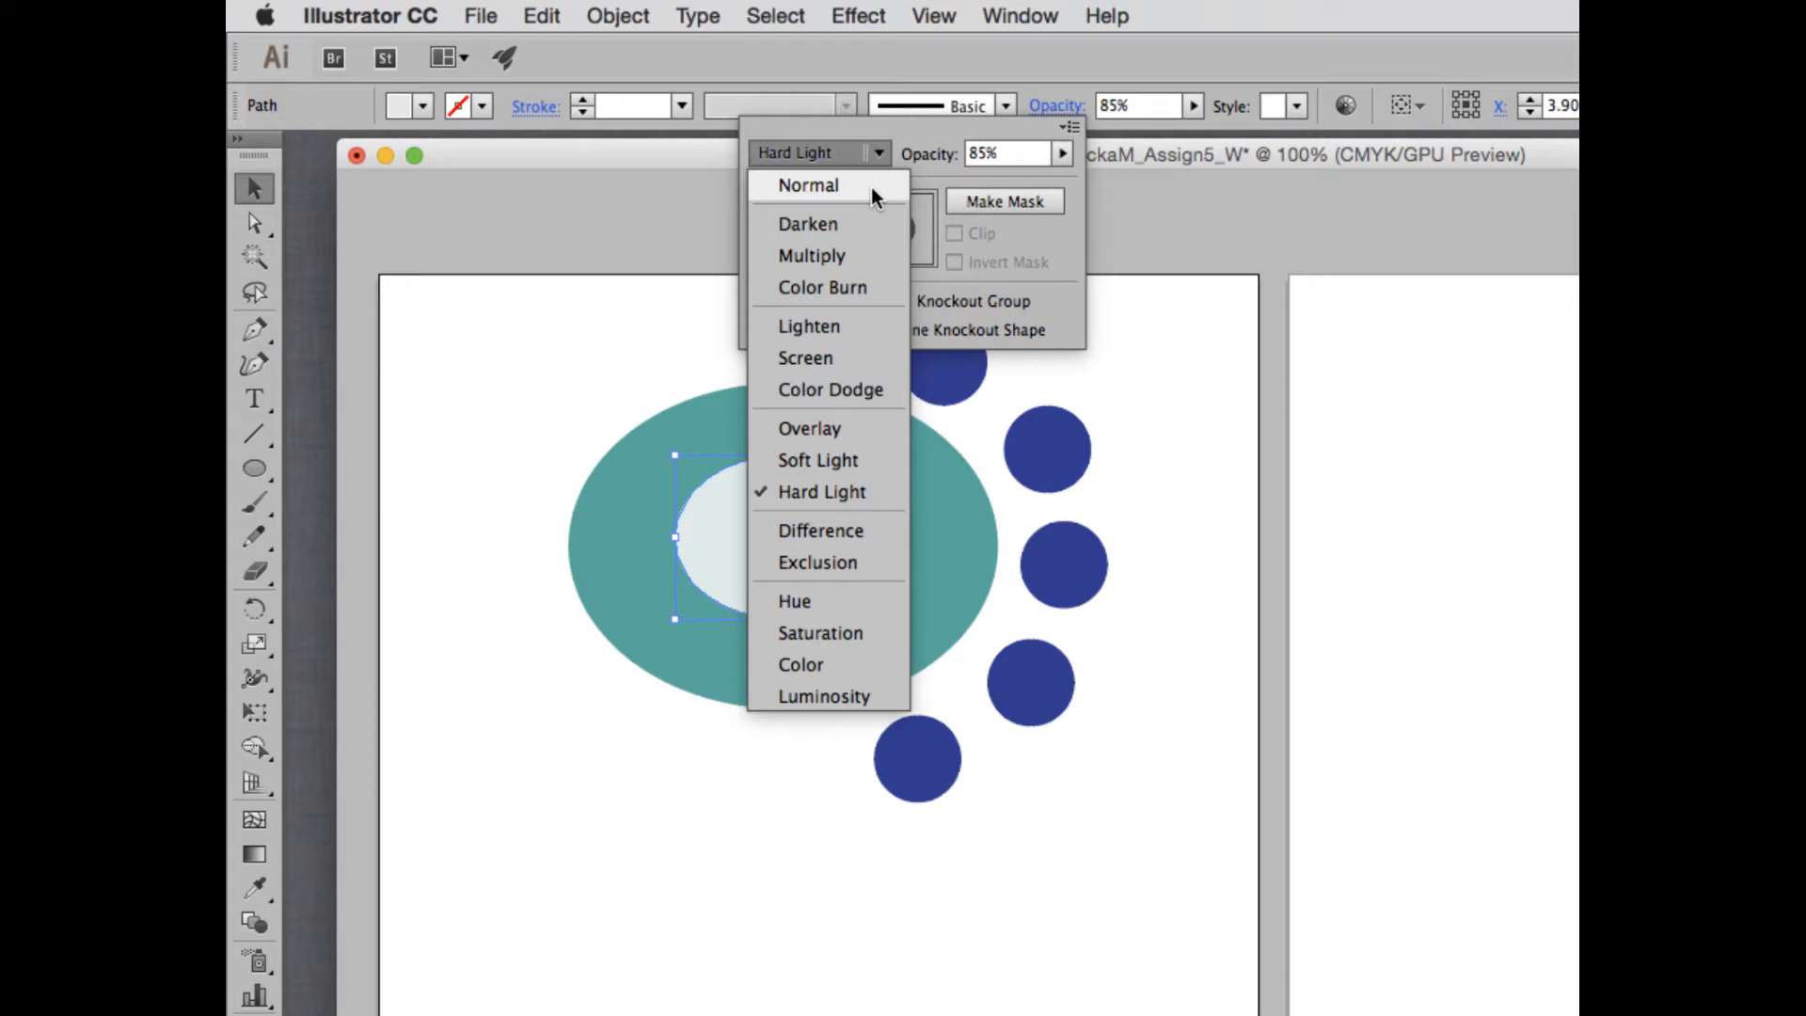
left_click(839, 535)
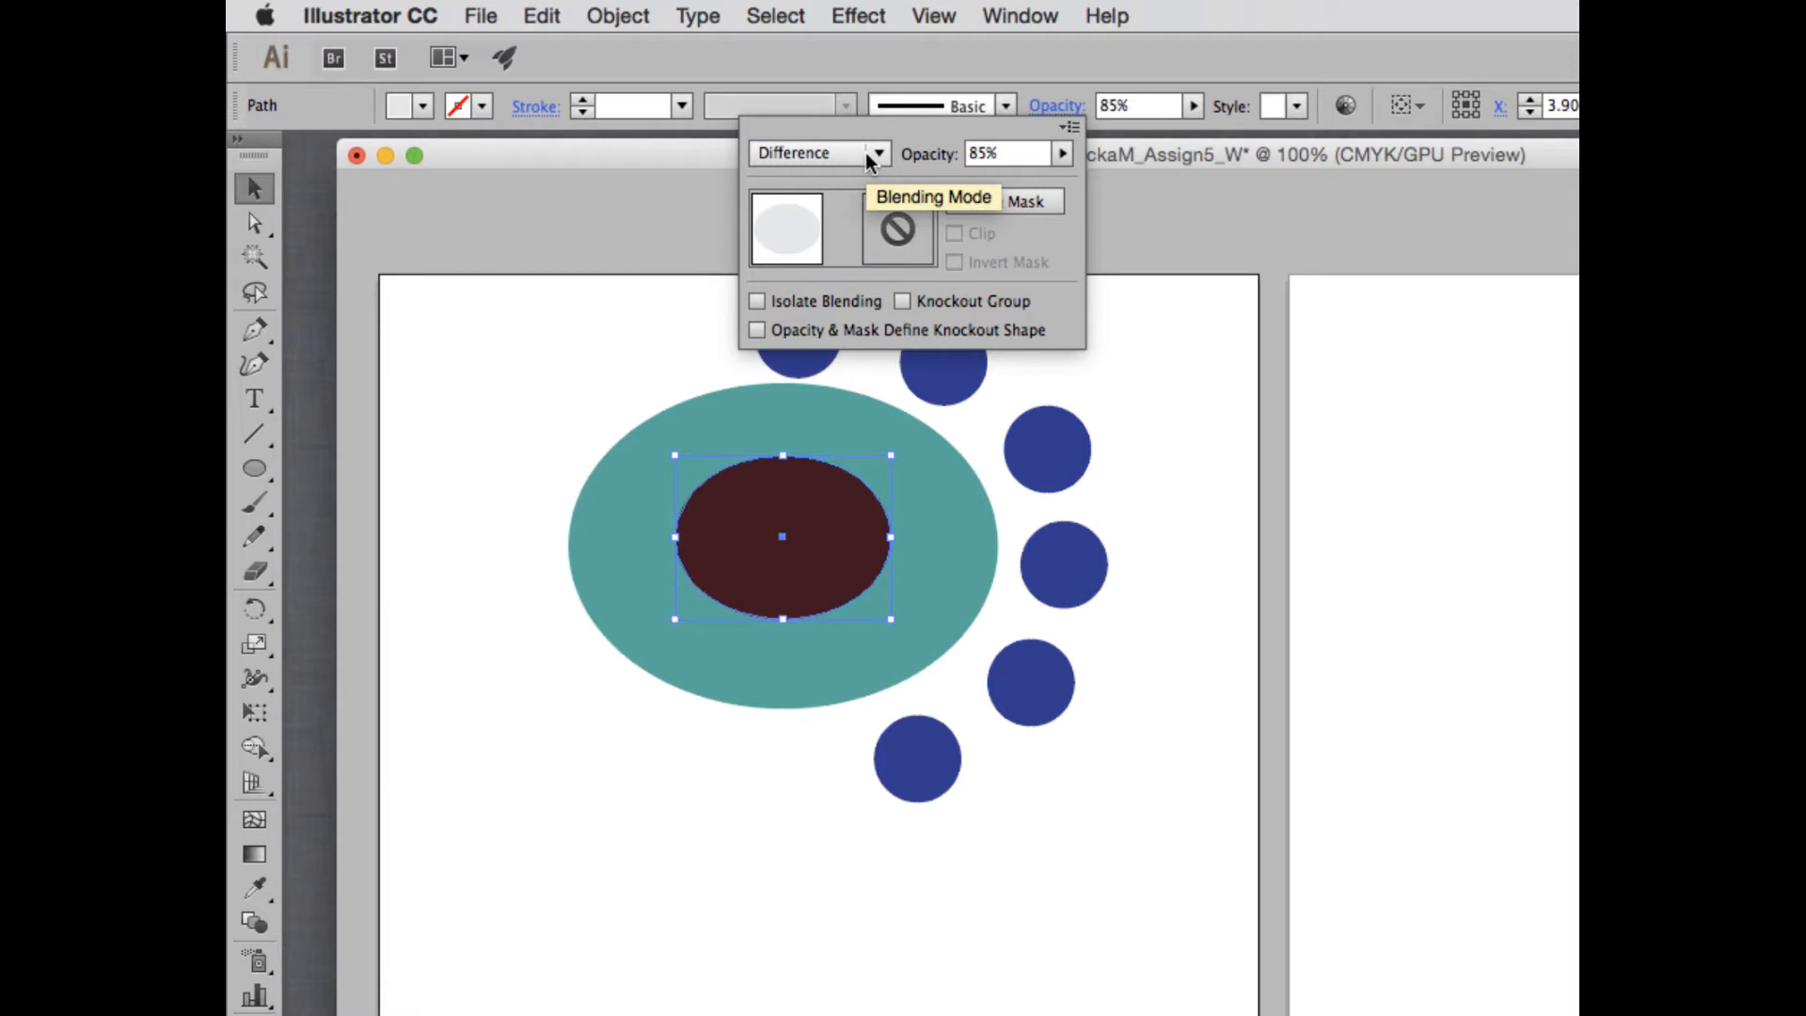
left_click(868, 156)
left_click(845, 564)
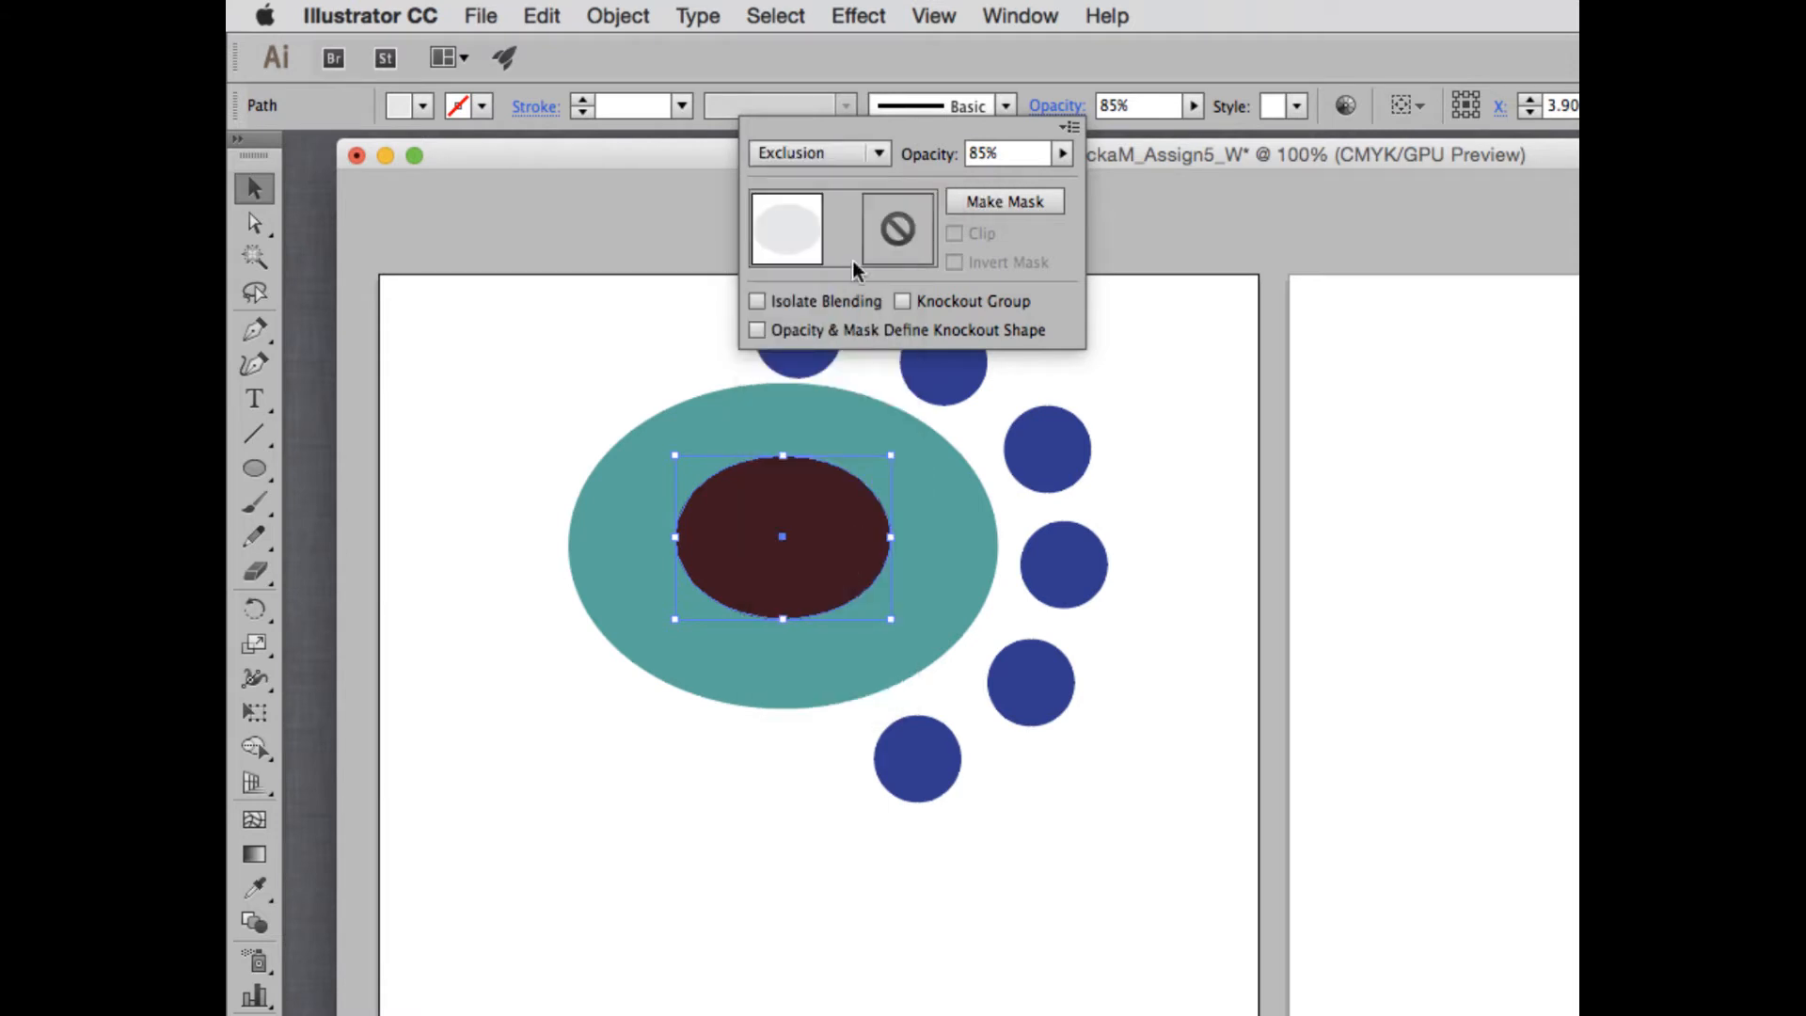
- Try the Hue, Saturation and Color blending modes on the gray ellipse
left_click(805, 150)
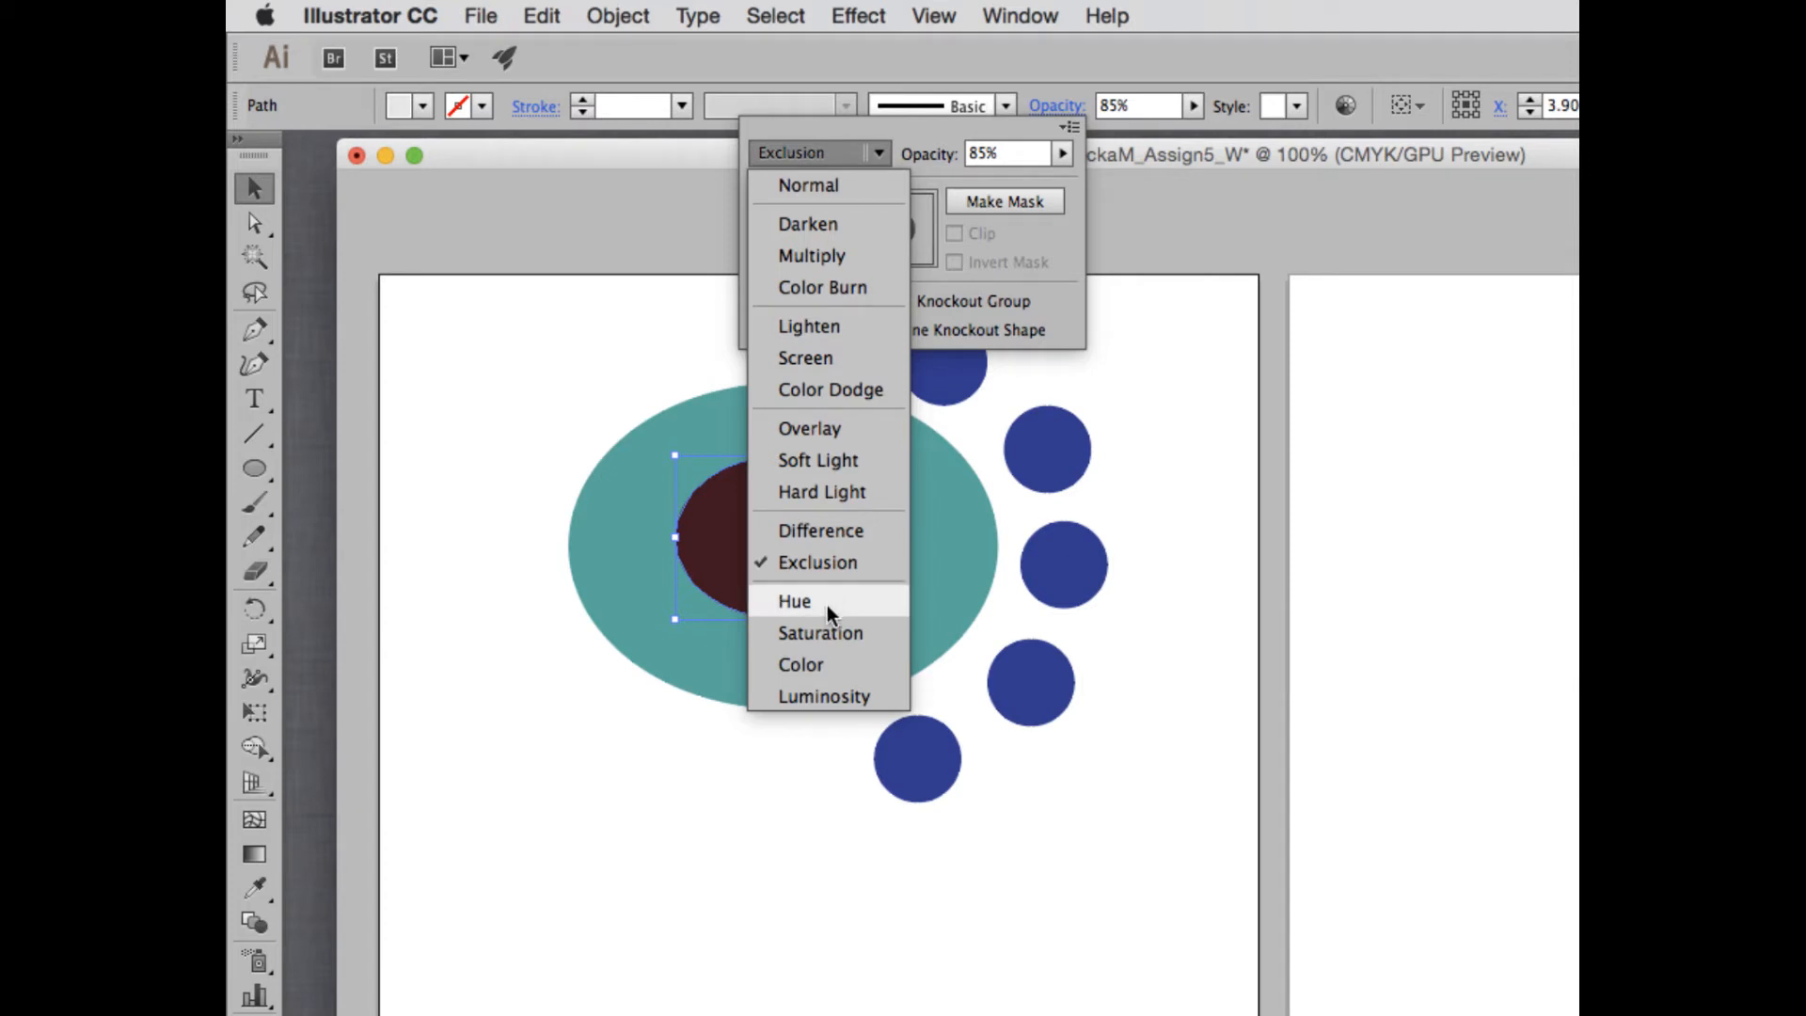
left_click(827, 610)
left_click(820, 152)
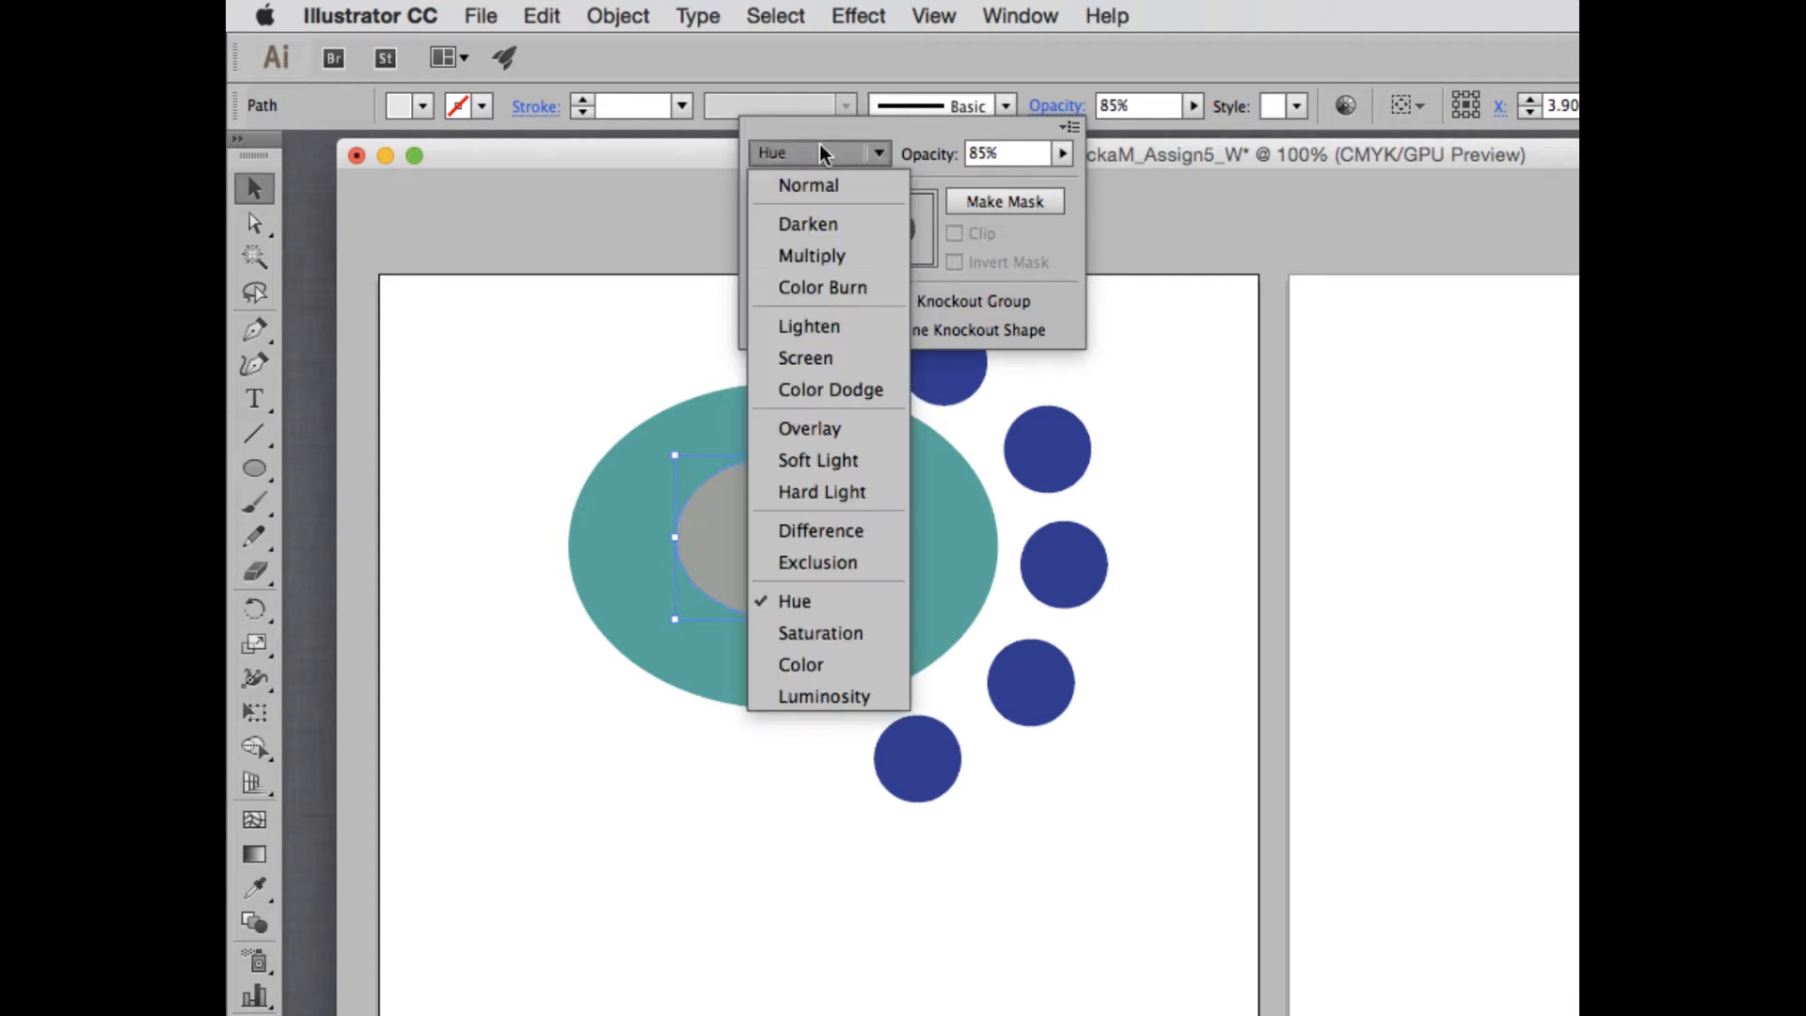
left_click(825, 636)
left_click(811, 150)
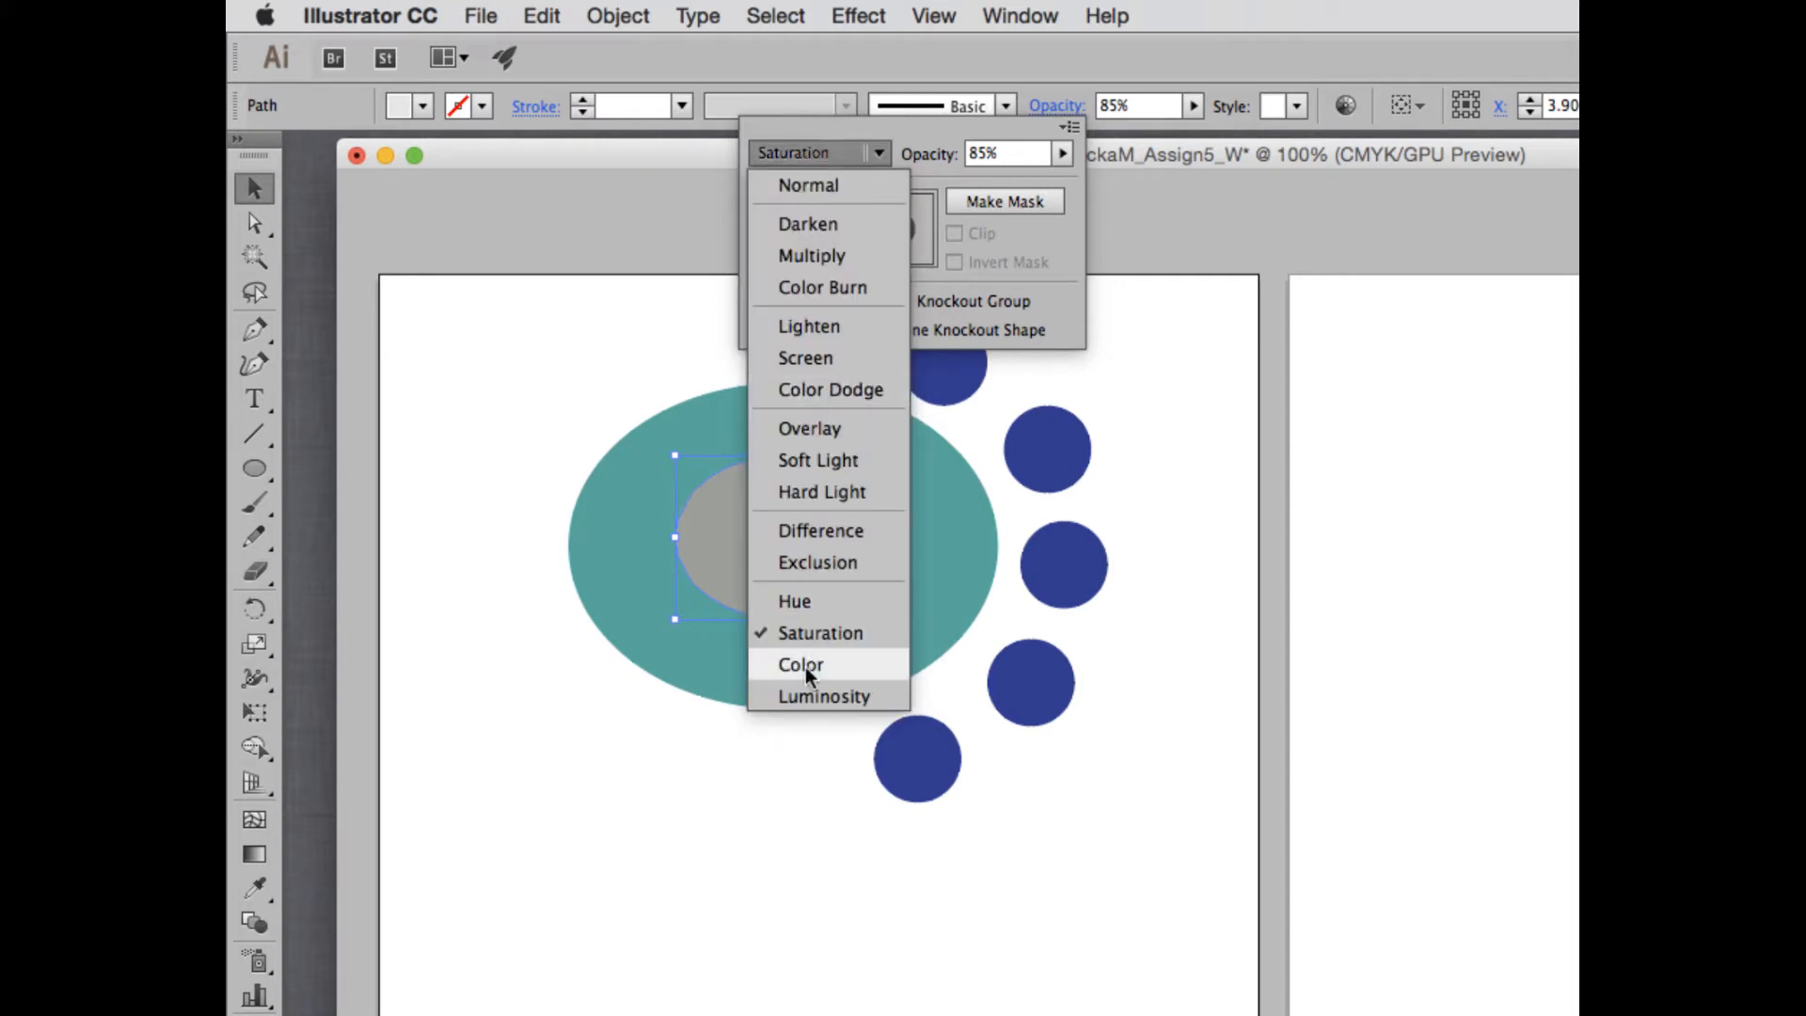
left_click(805, 668)
- Set the gray ellipse's blending mode to Luminosity and close the list of modes
left_click(846, 152)
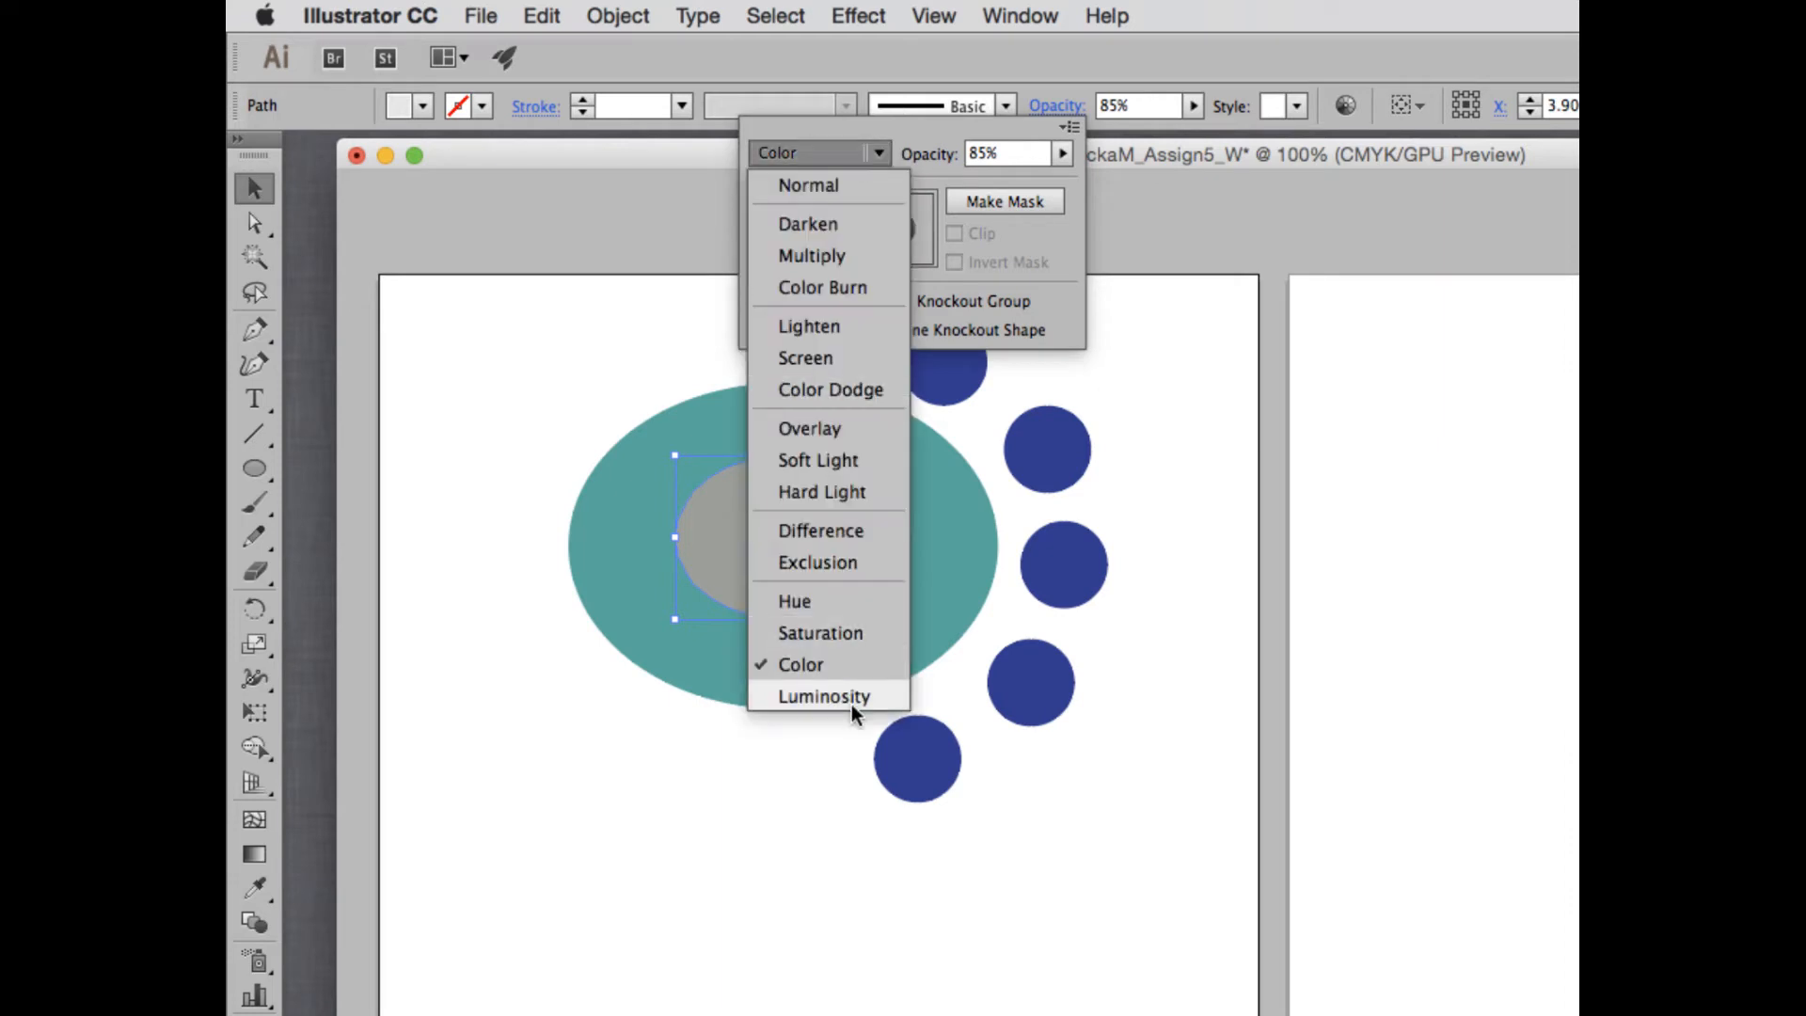
left_click(824, 697)
left_click(846, 153)
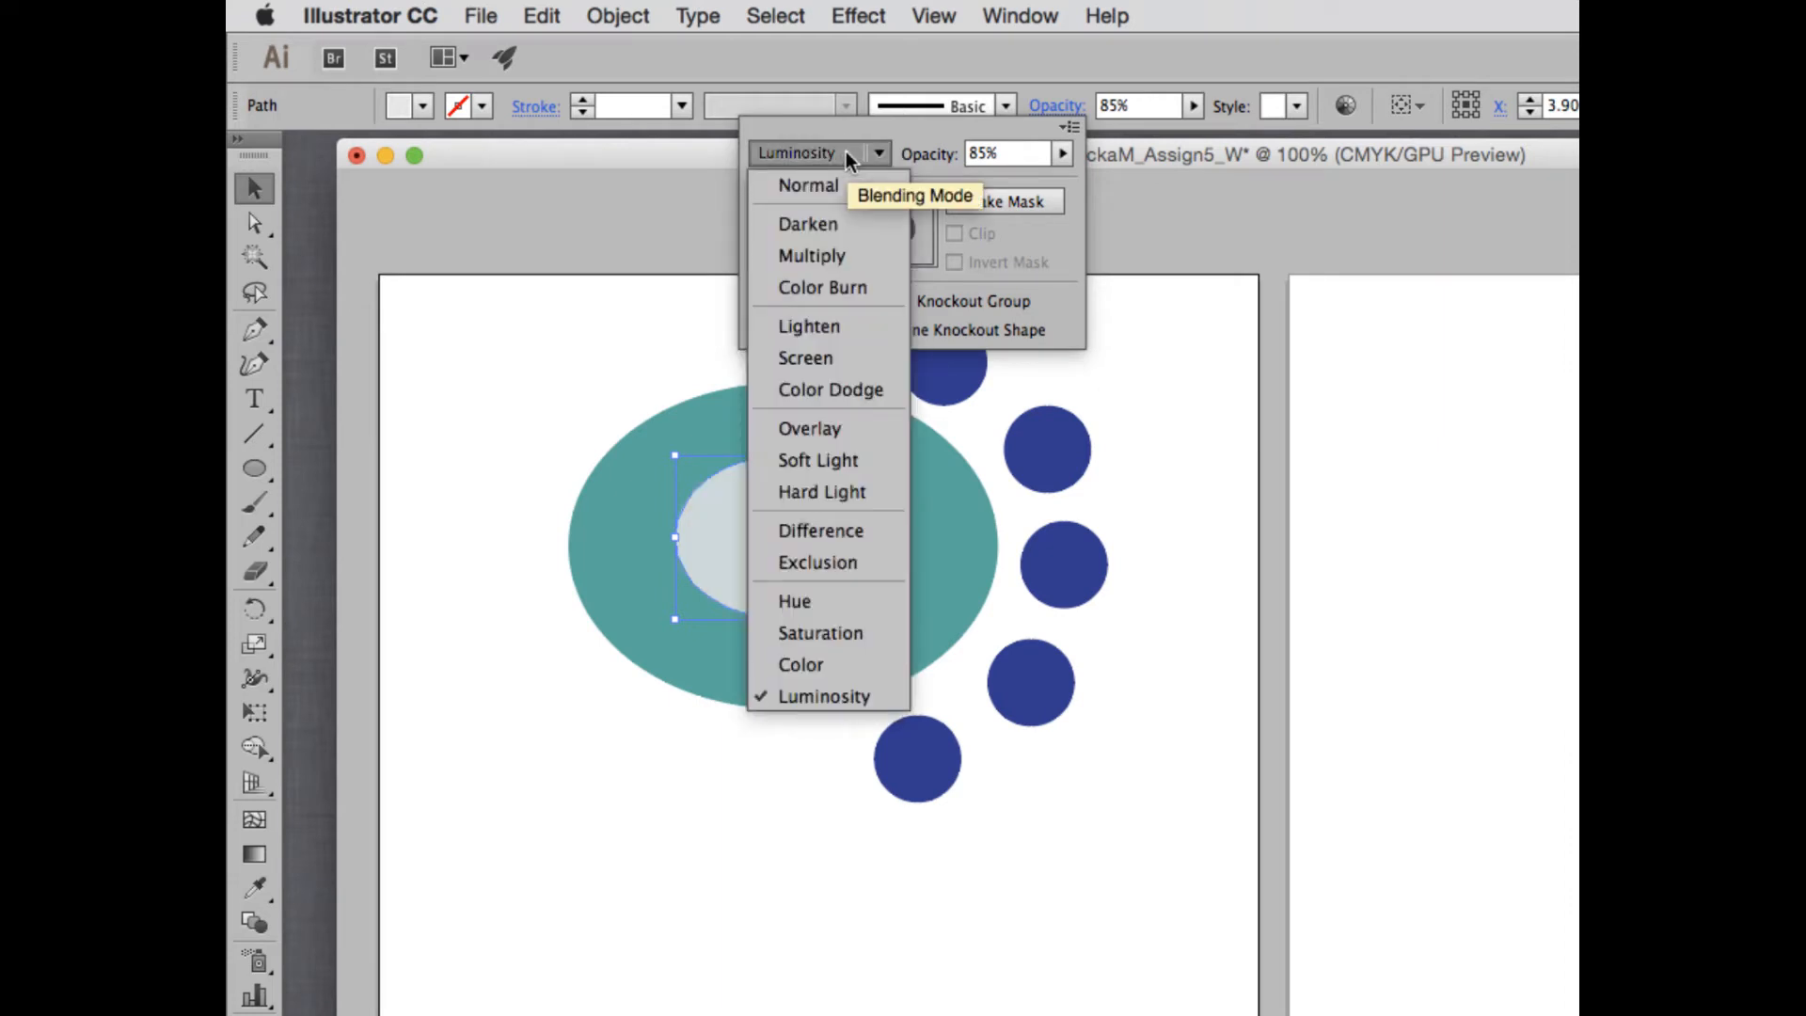
left_click(860, 121)
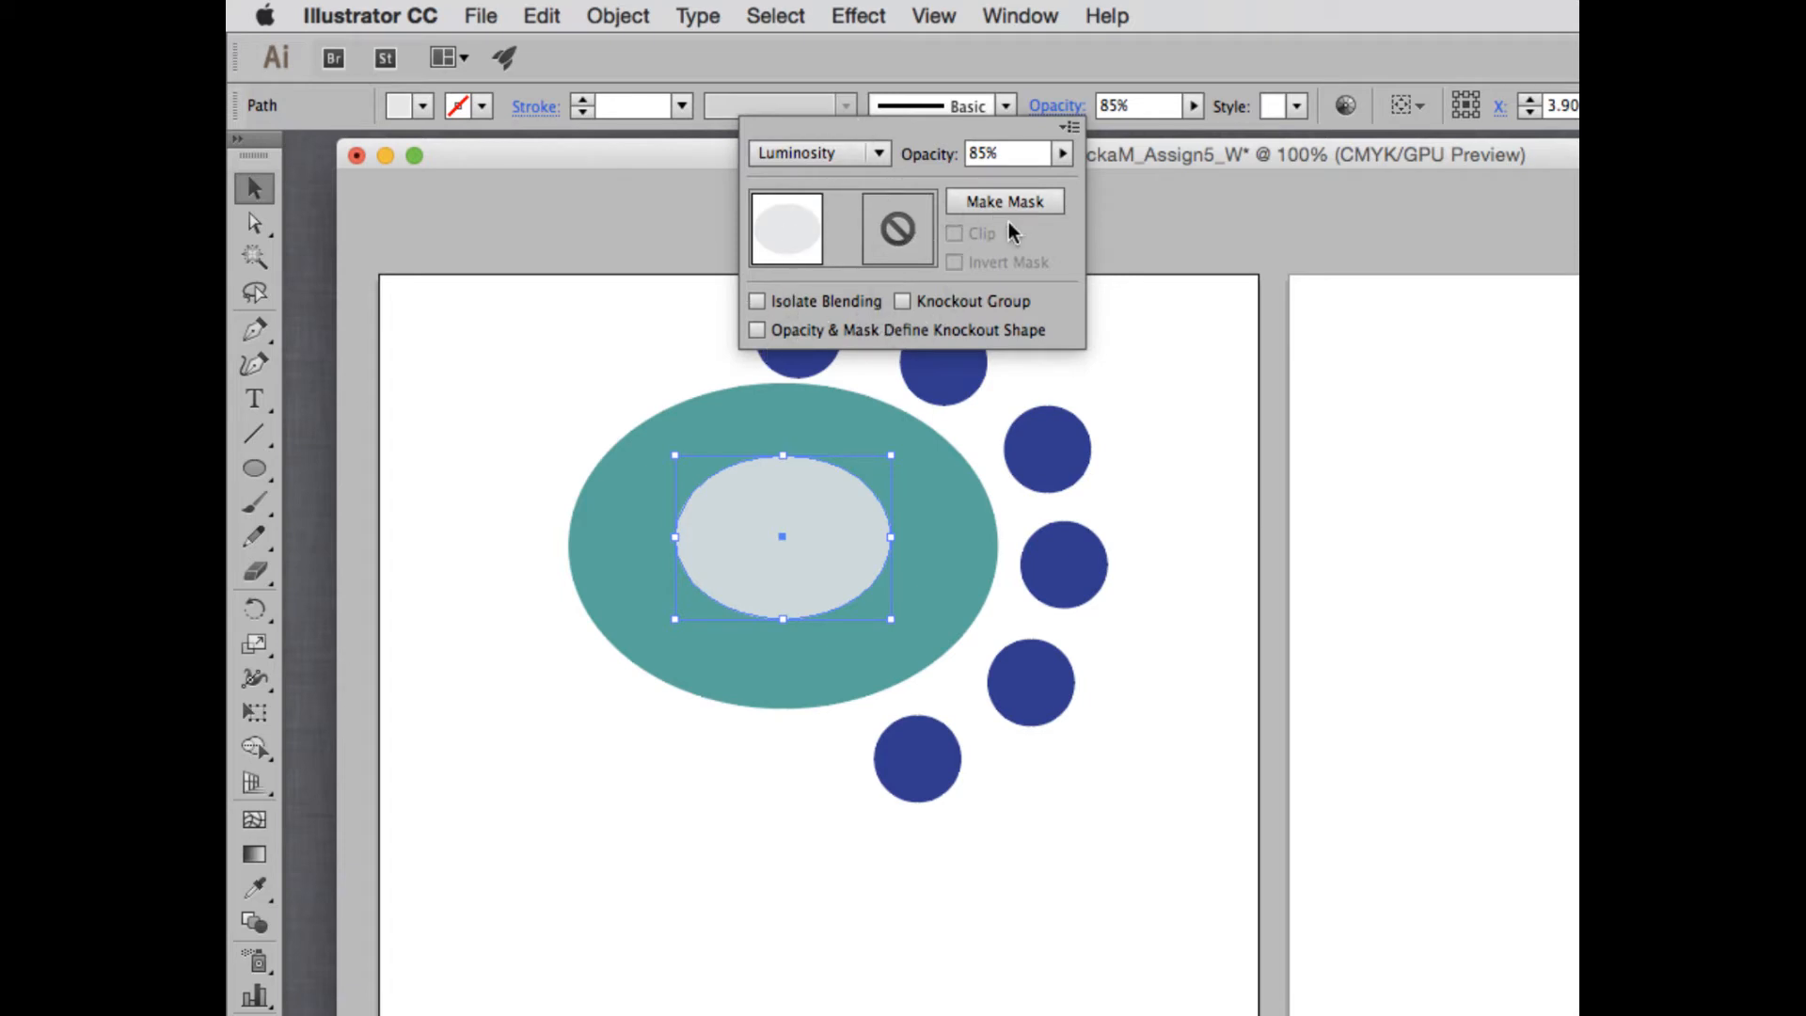
- Set the gray ellipse's opacity to 60% and close its transparency settings
left_click(757, 301)
left_click(1062, 153)
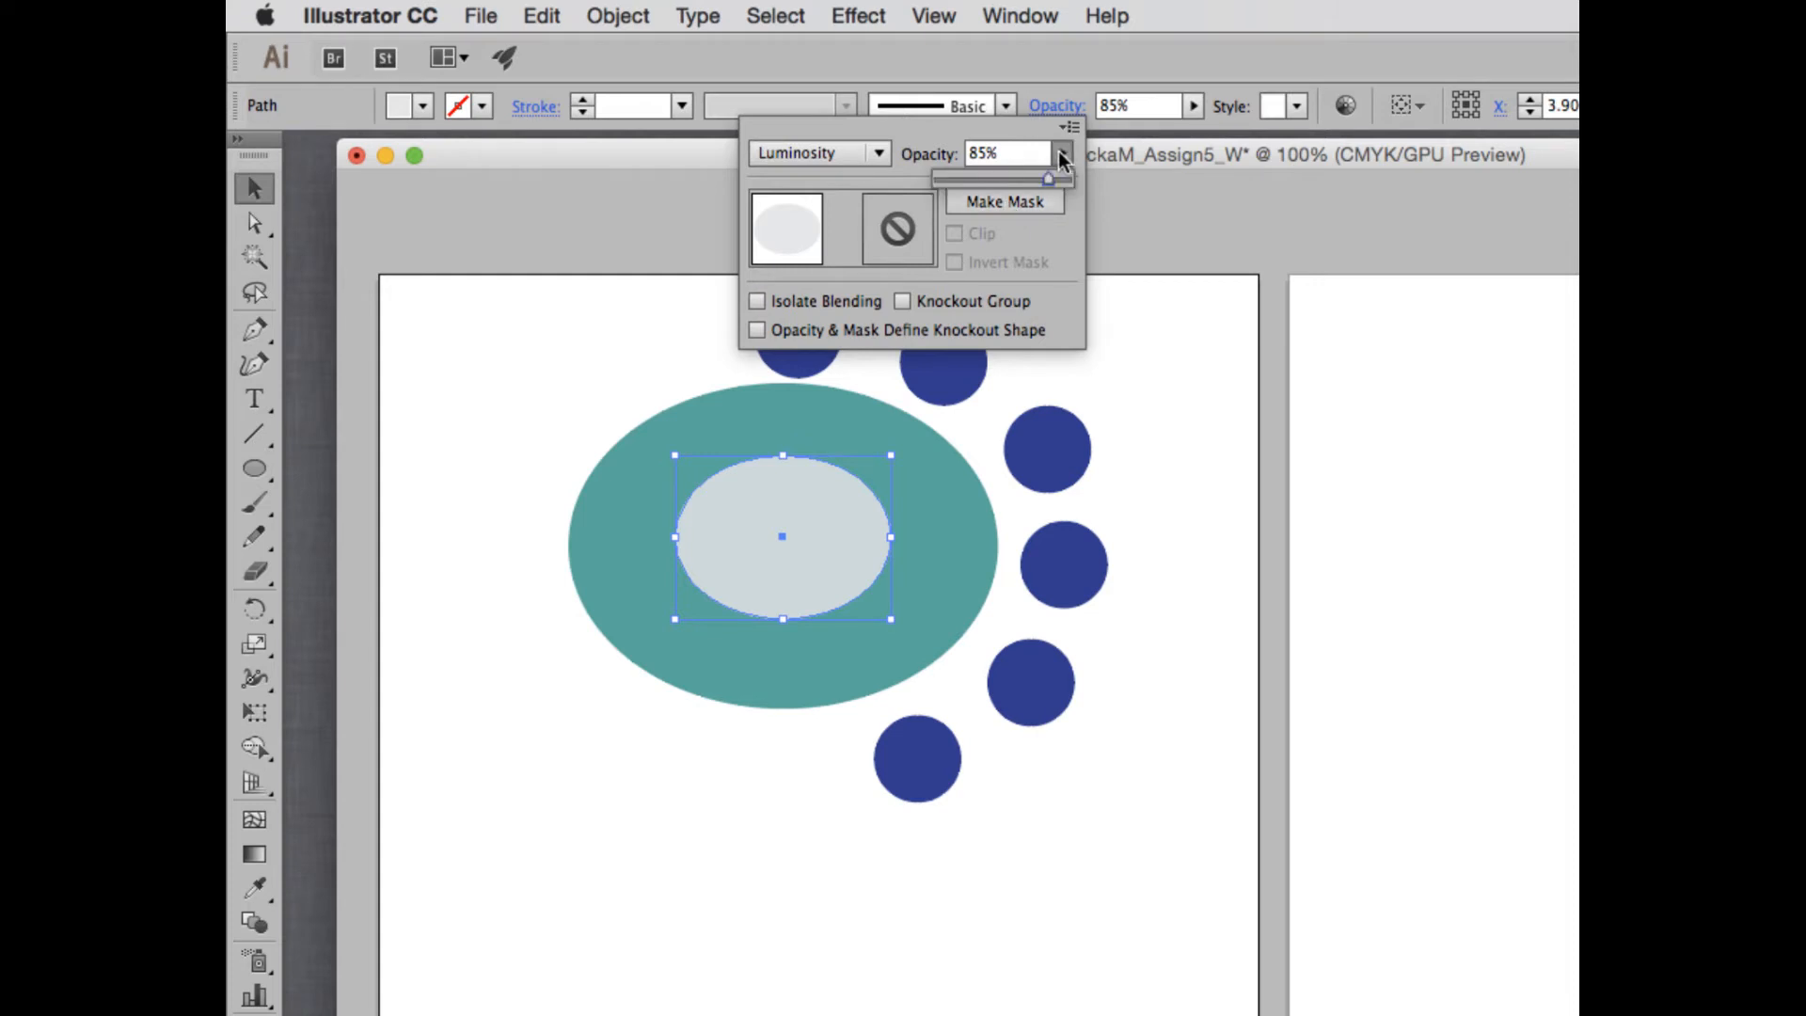
left_click_drag(1053, 180, 1010, 178)
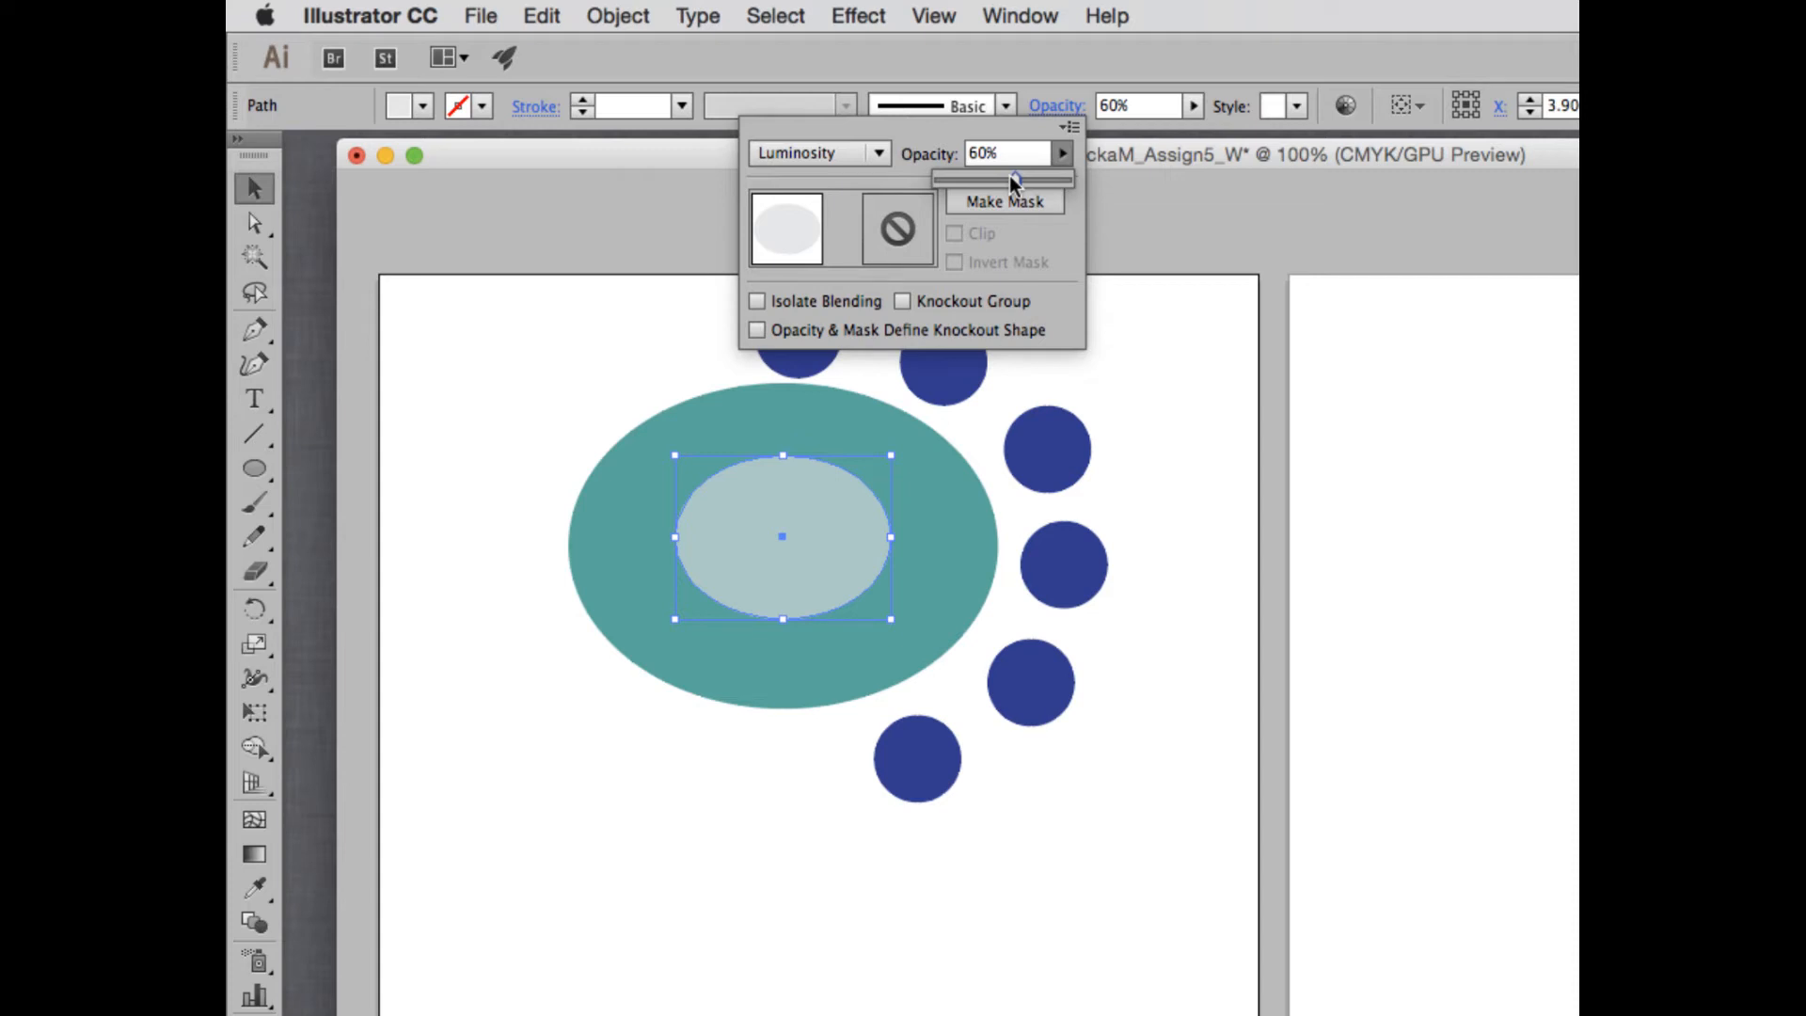
left_click(1131, 357)
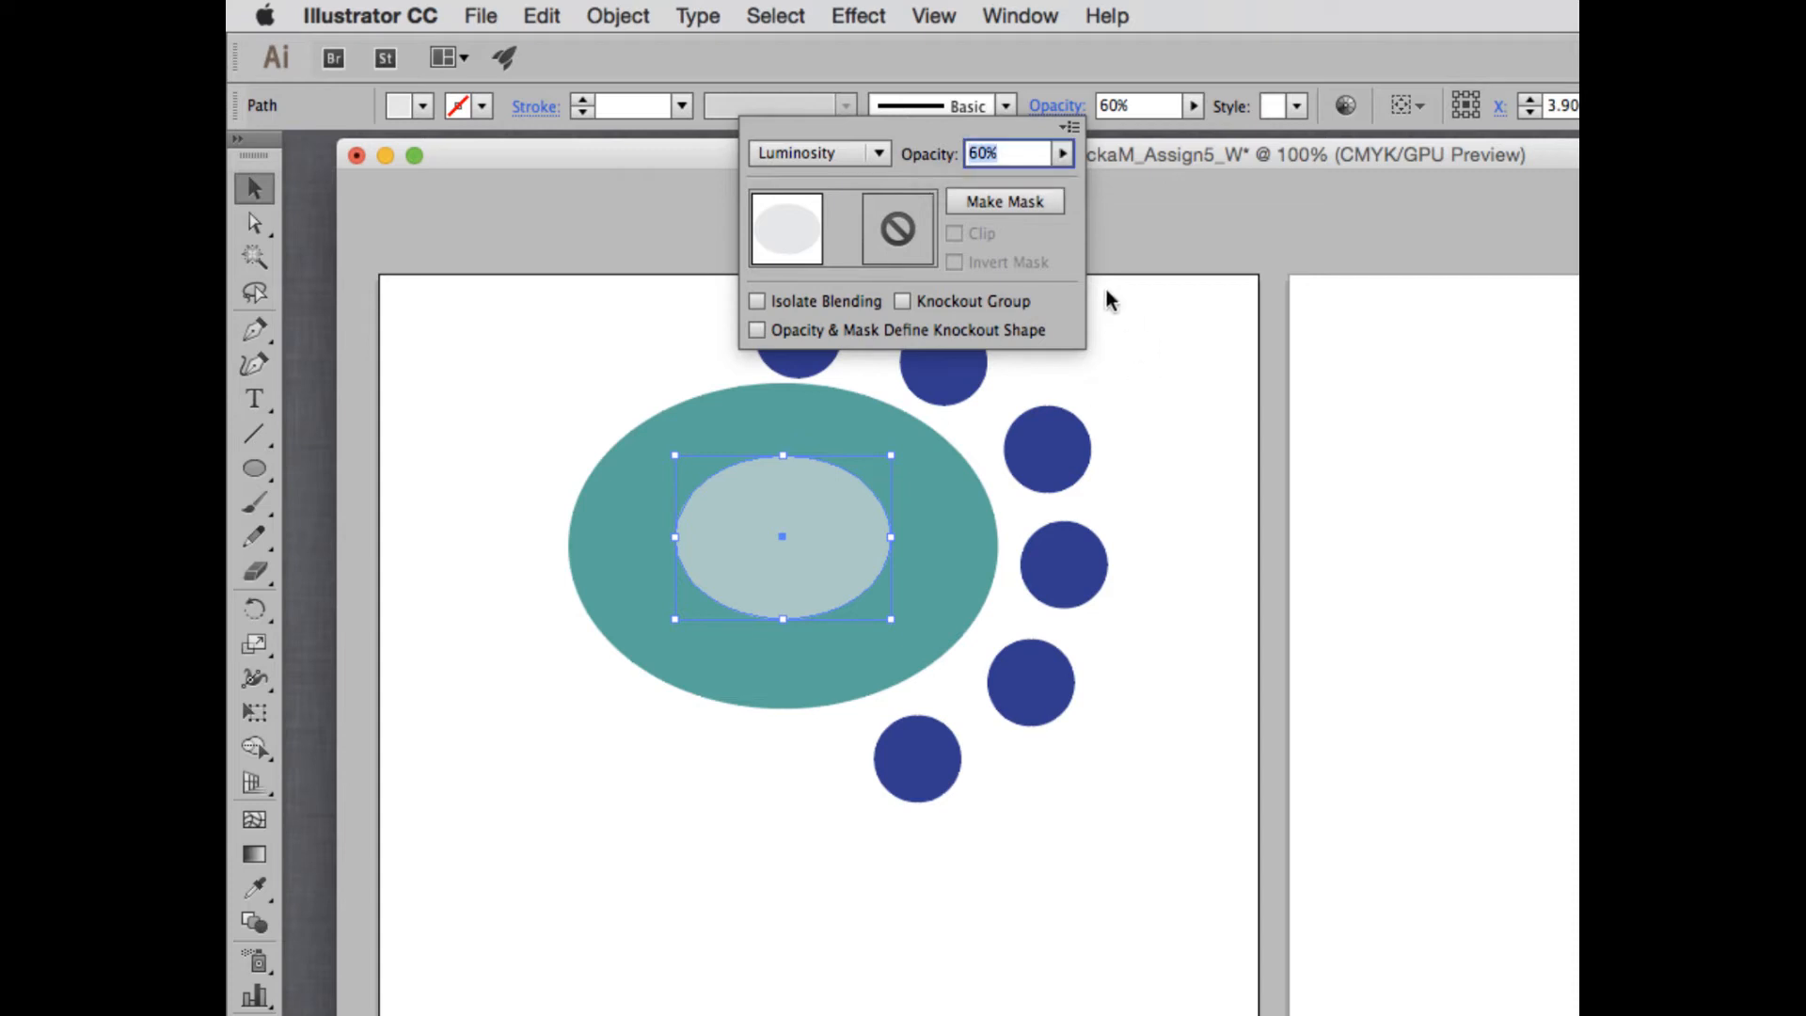
left_click(1155, 319)
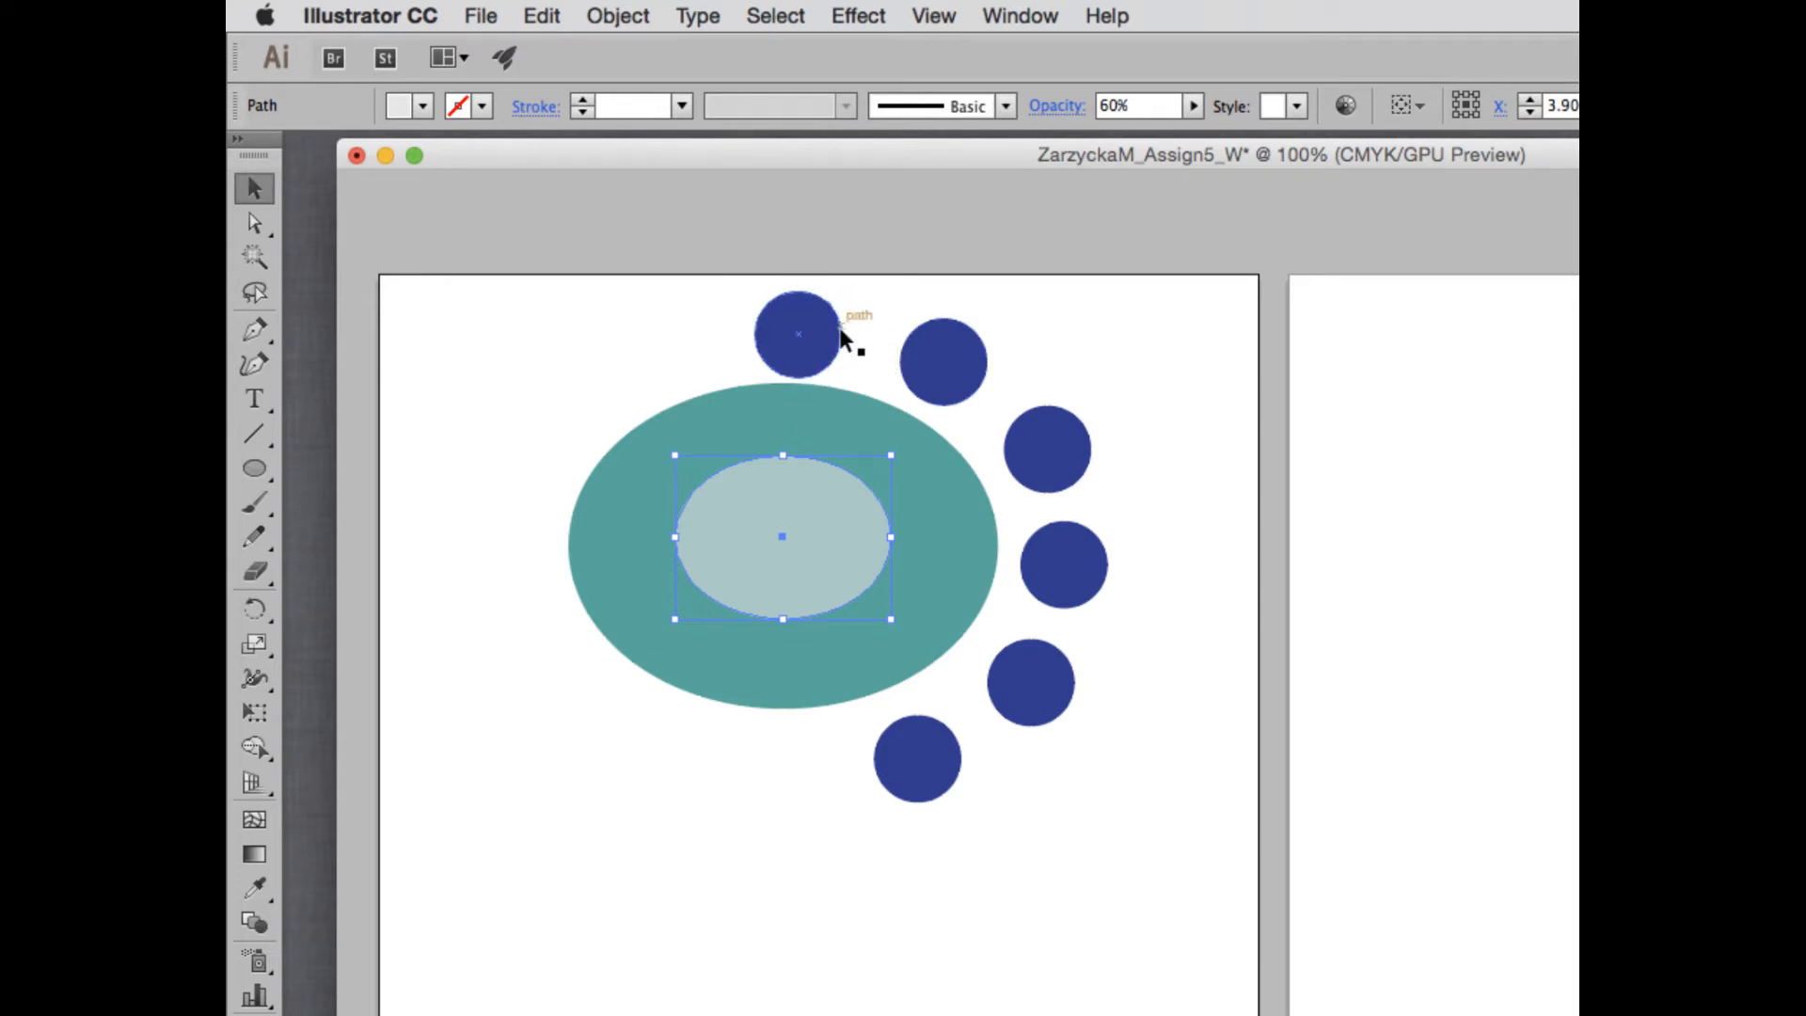
- Try the Multiply, Color Burn and Screen blending modes on the second blue circle, then restore Normal
left_click(952, 341)
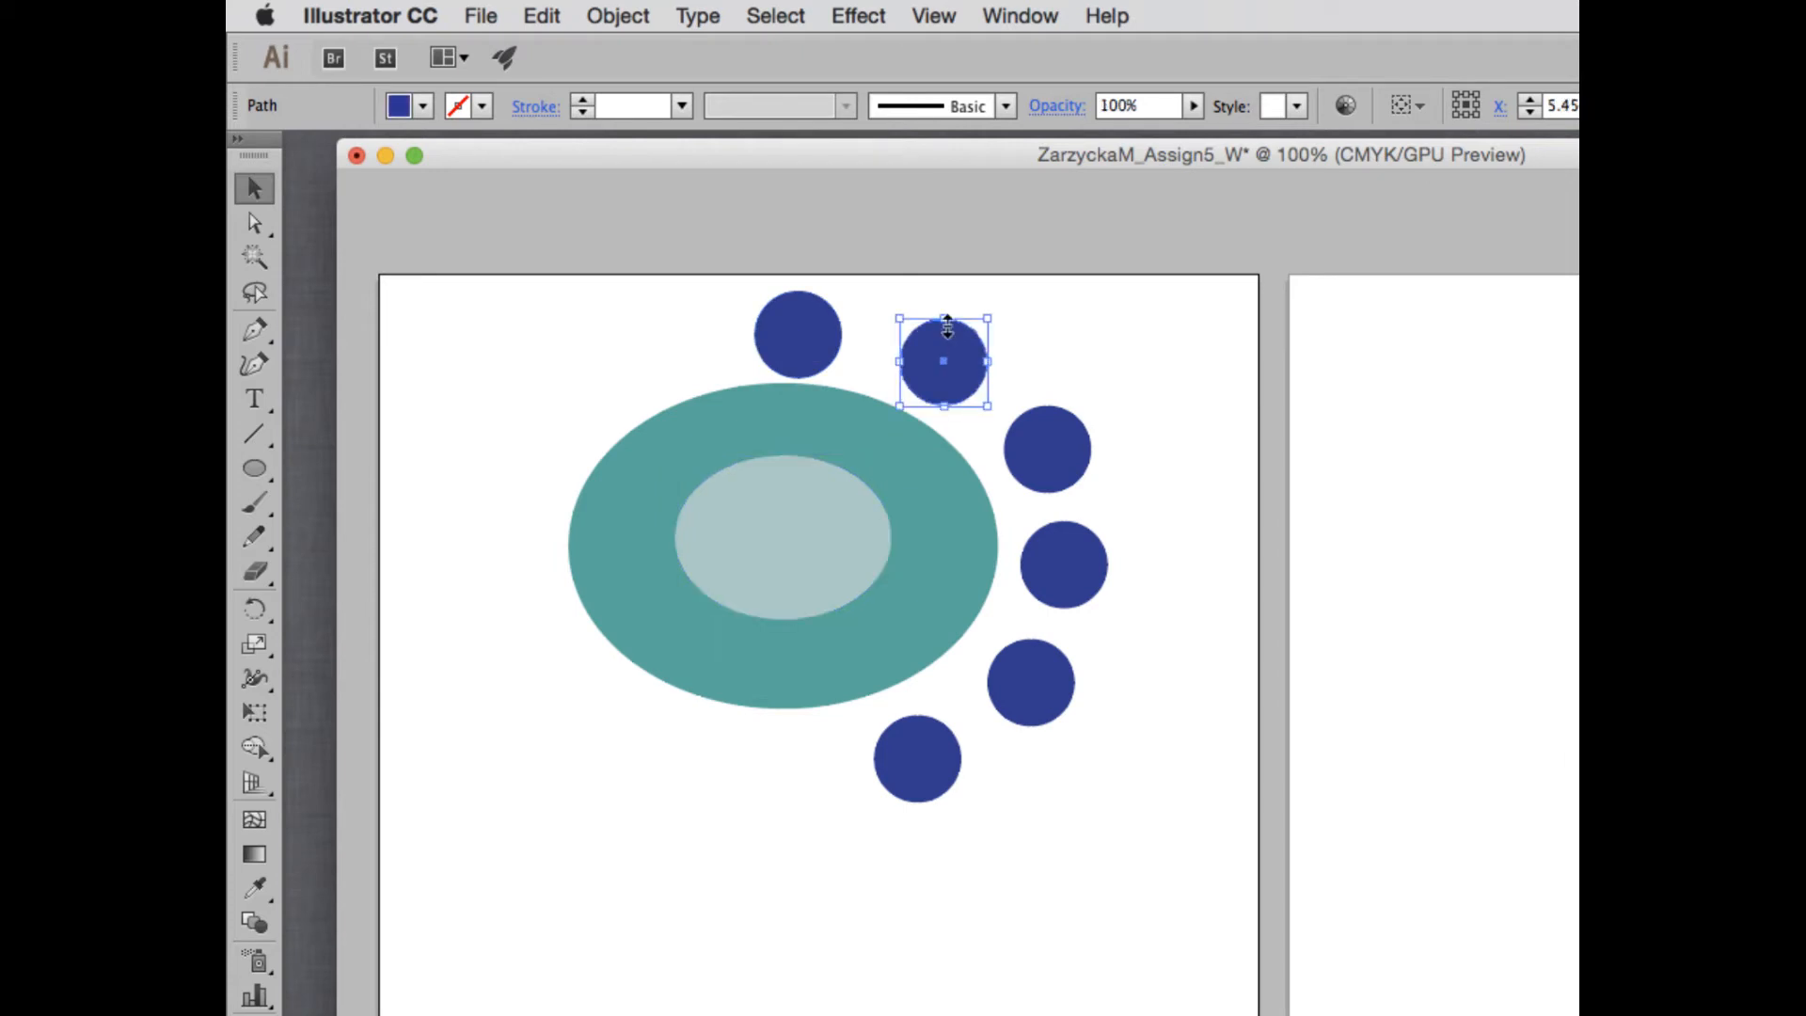
left_click(1061, 107)
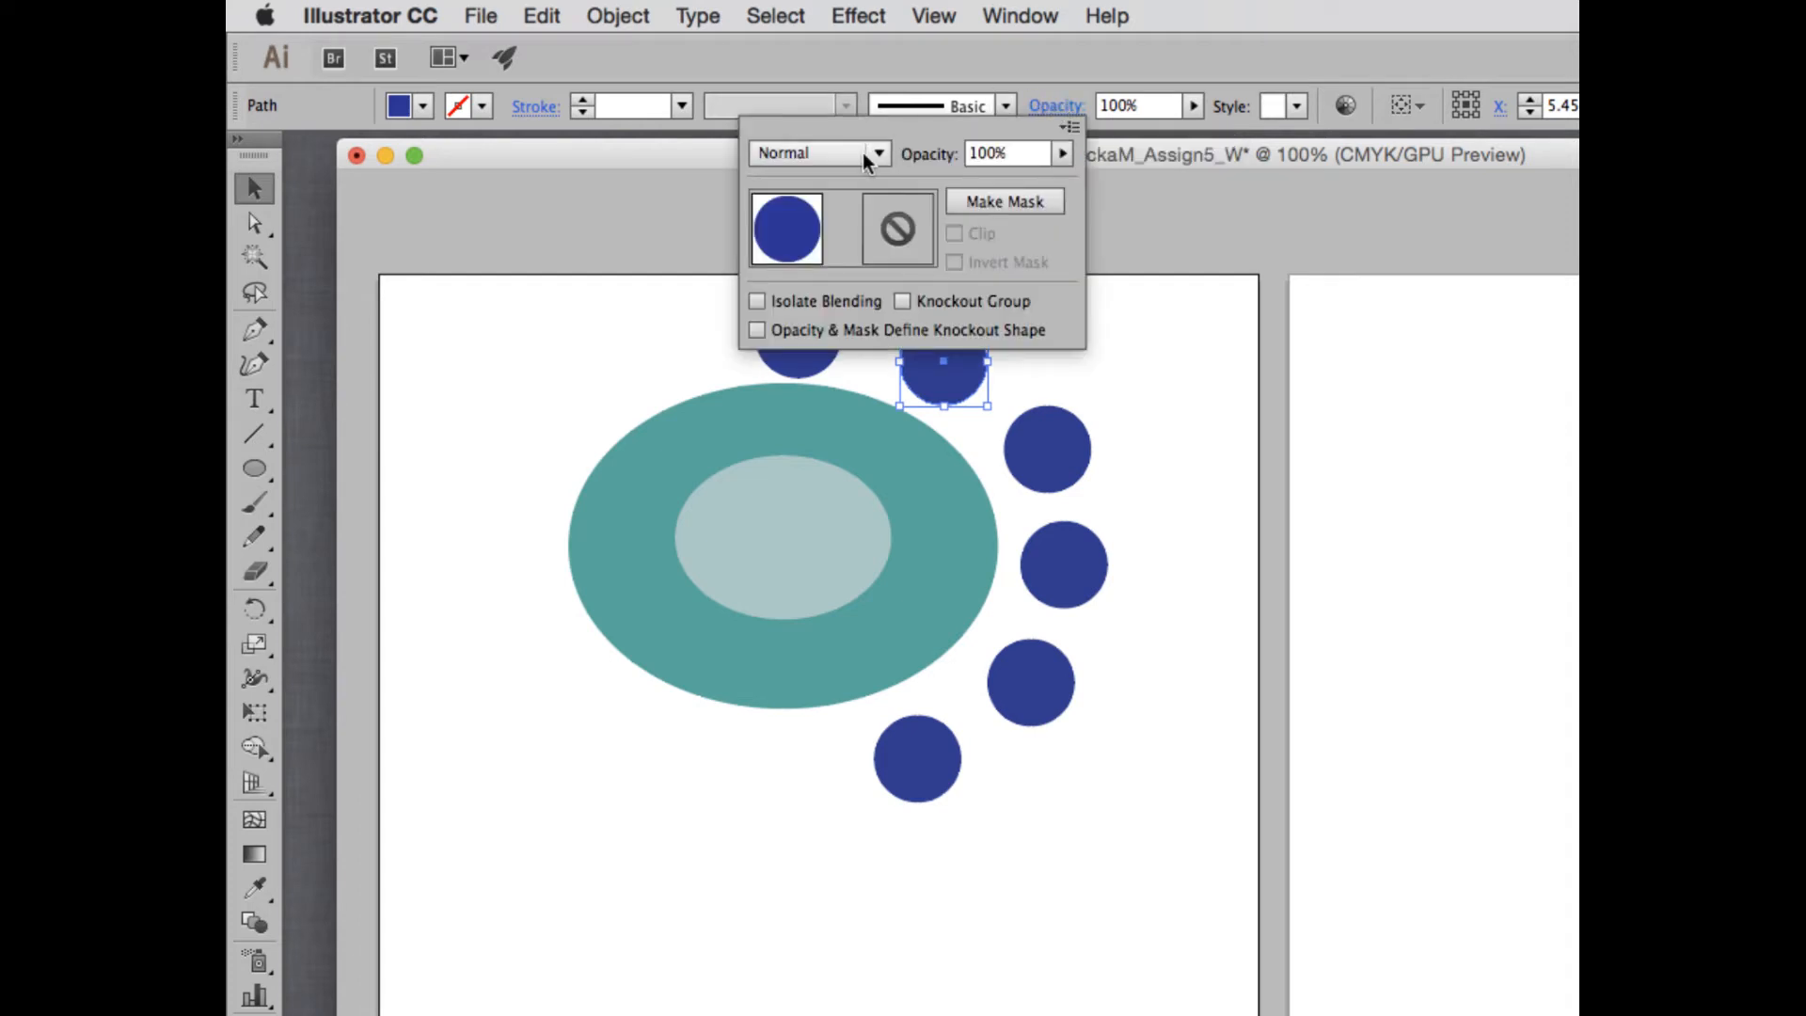
left_click(866, 155)
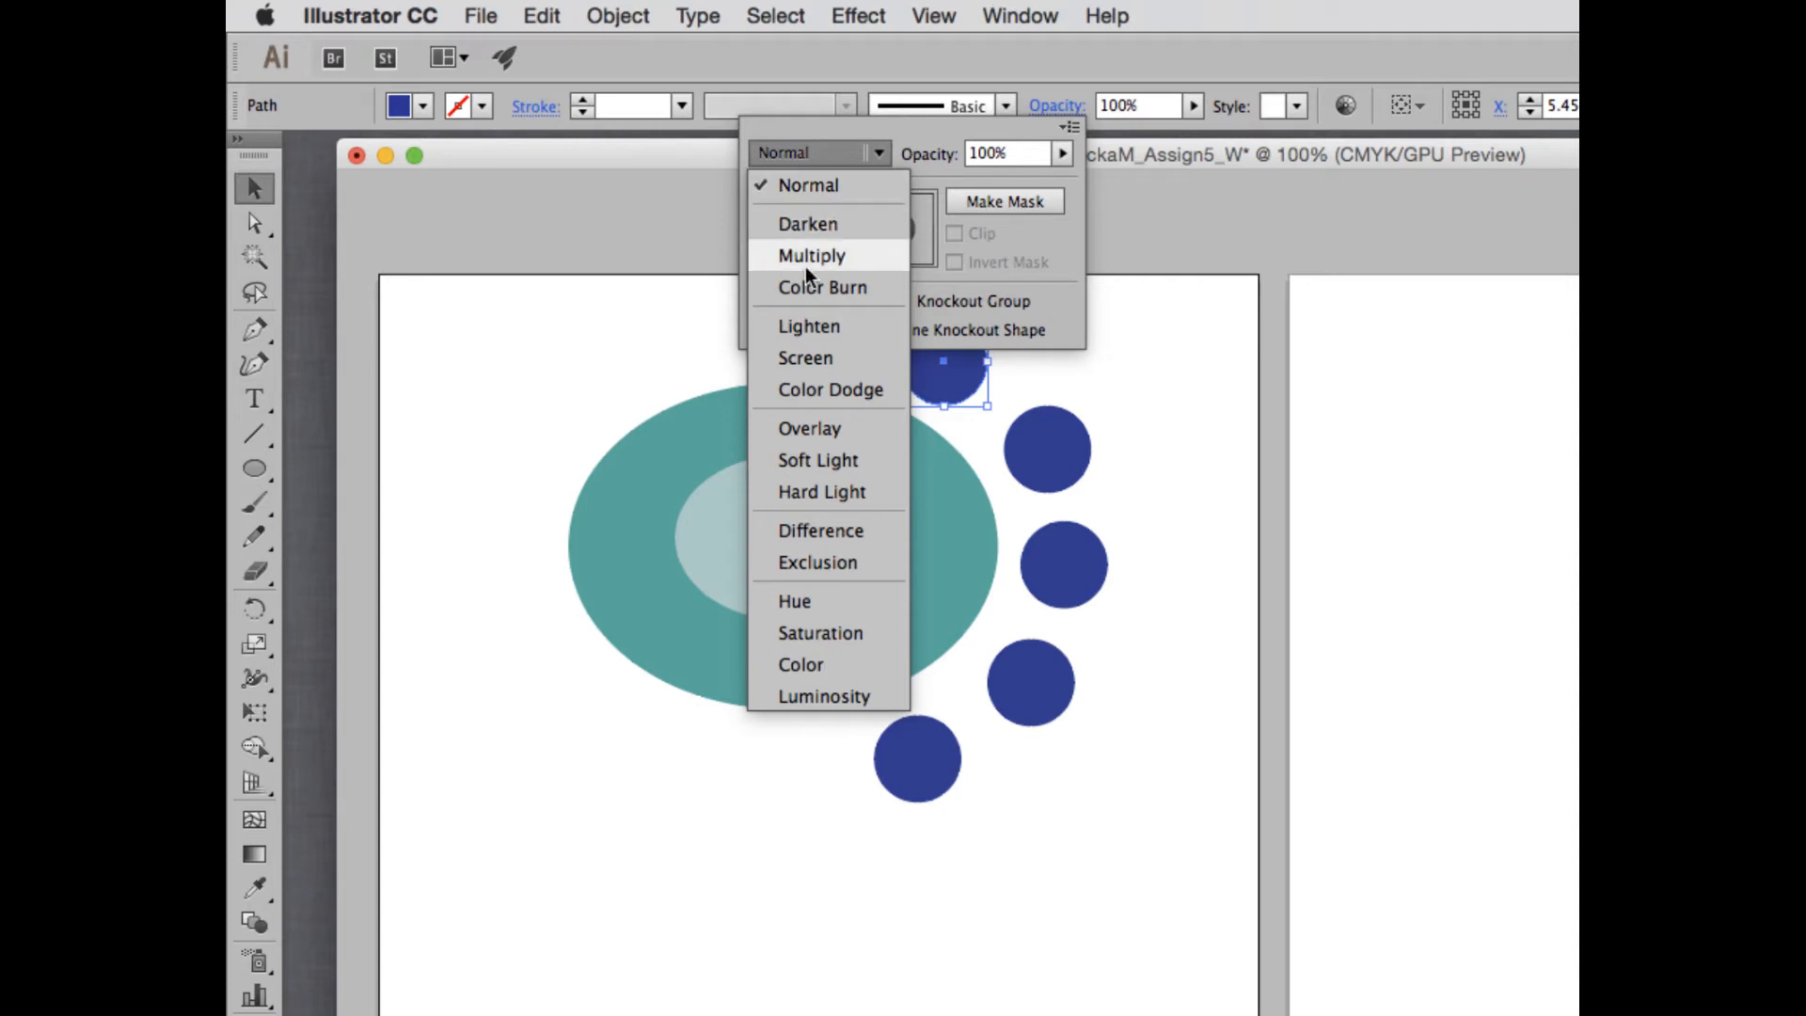
left_click(809, 256)
left_click(837, 156)
left_click(823, 287)
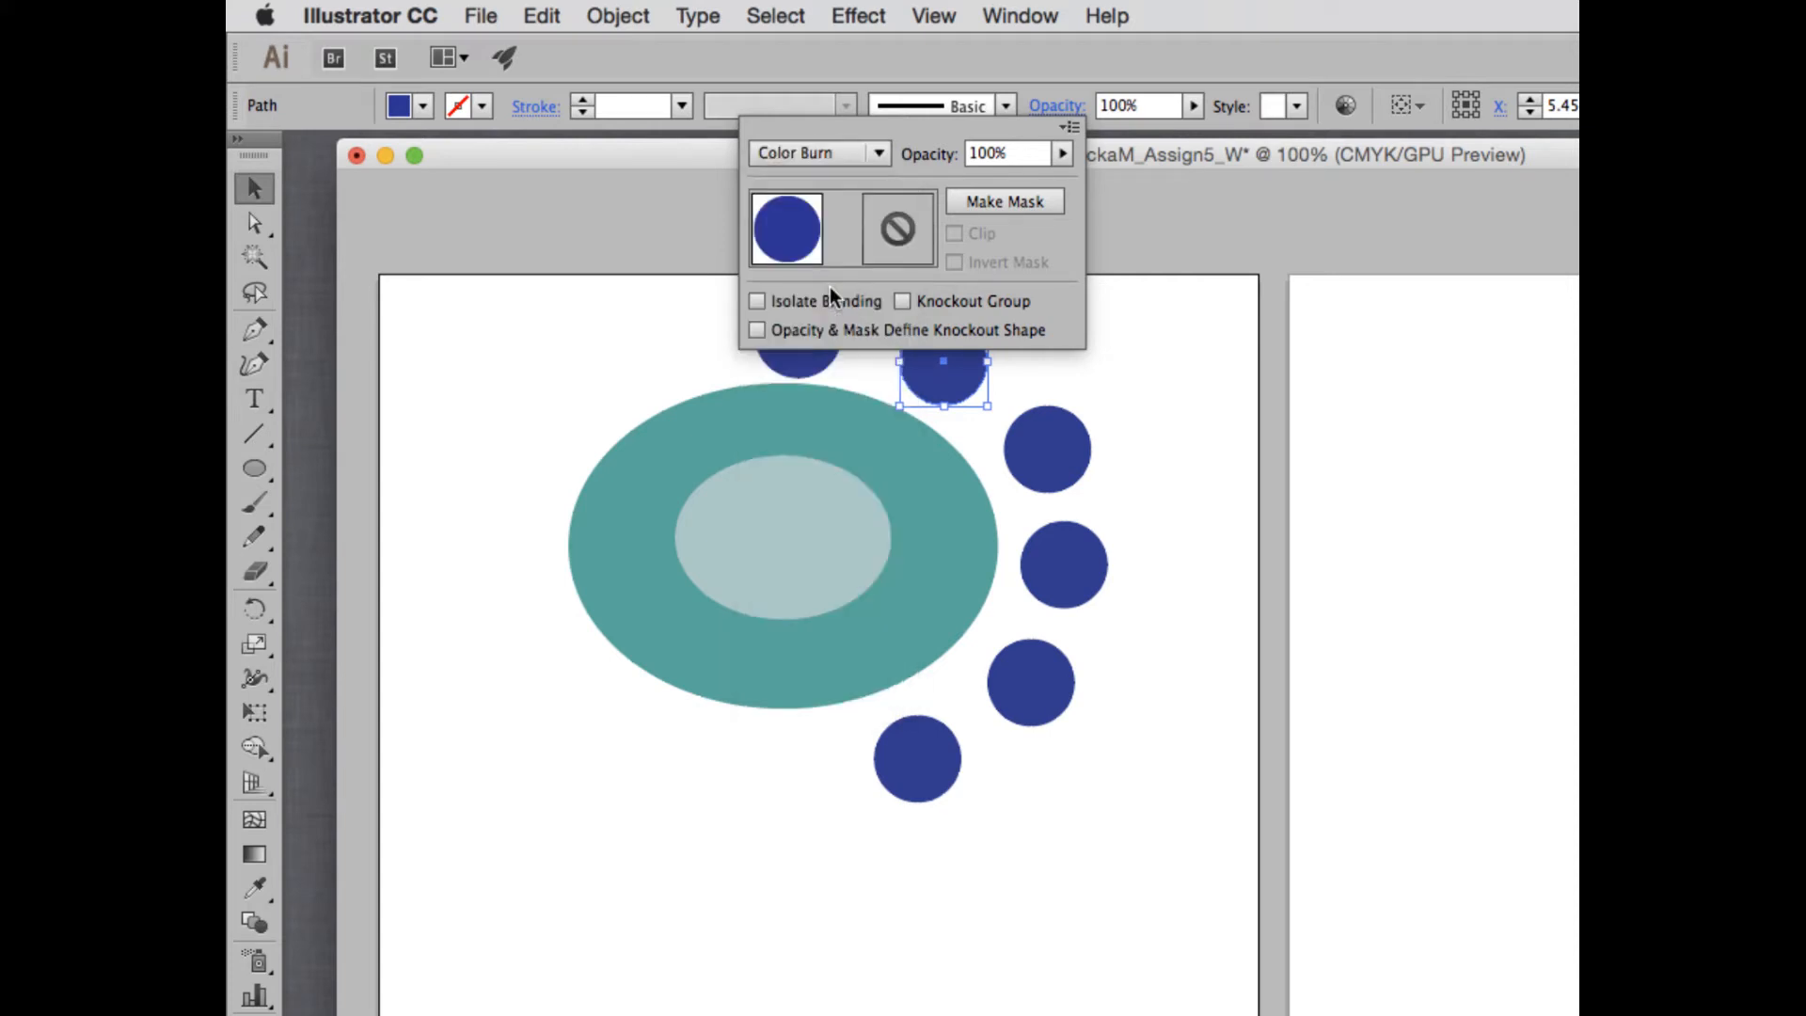
left_click(847, 158)
left_click(828, 358)
left_click(793, 153)
left_click(806, 185)
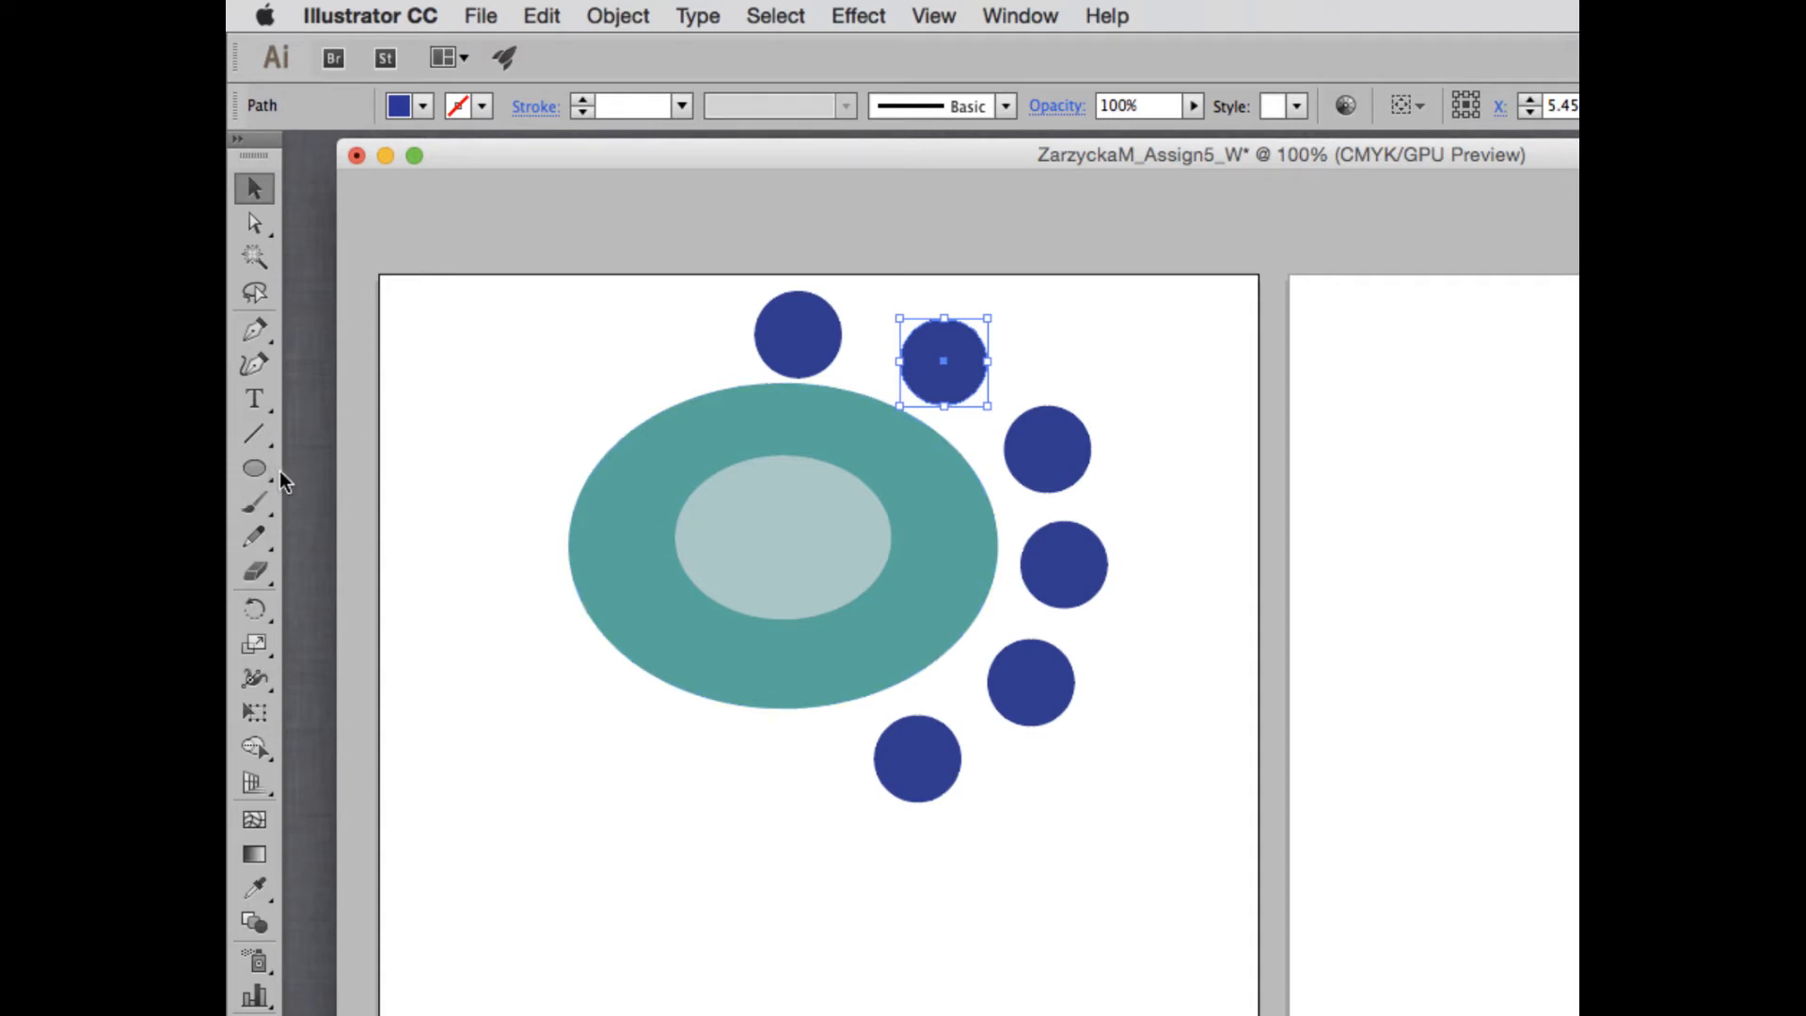
- Draw a rectangle about 7.56 in wide and 5.38 in high over the ellipses and blue circles on the first artboard
key("m")
scroll(358, 541, "down", 5)
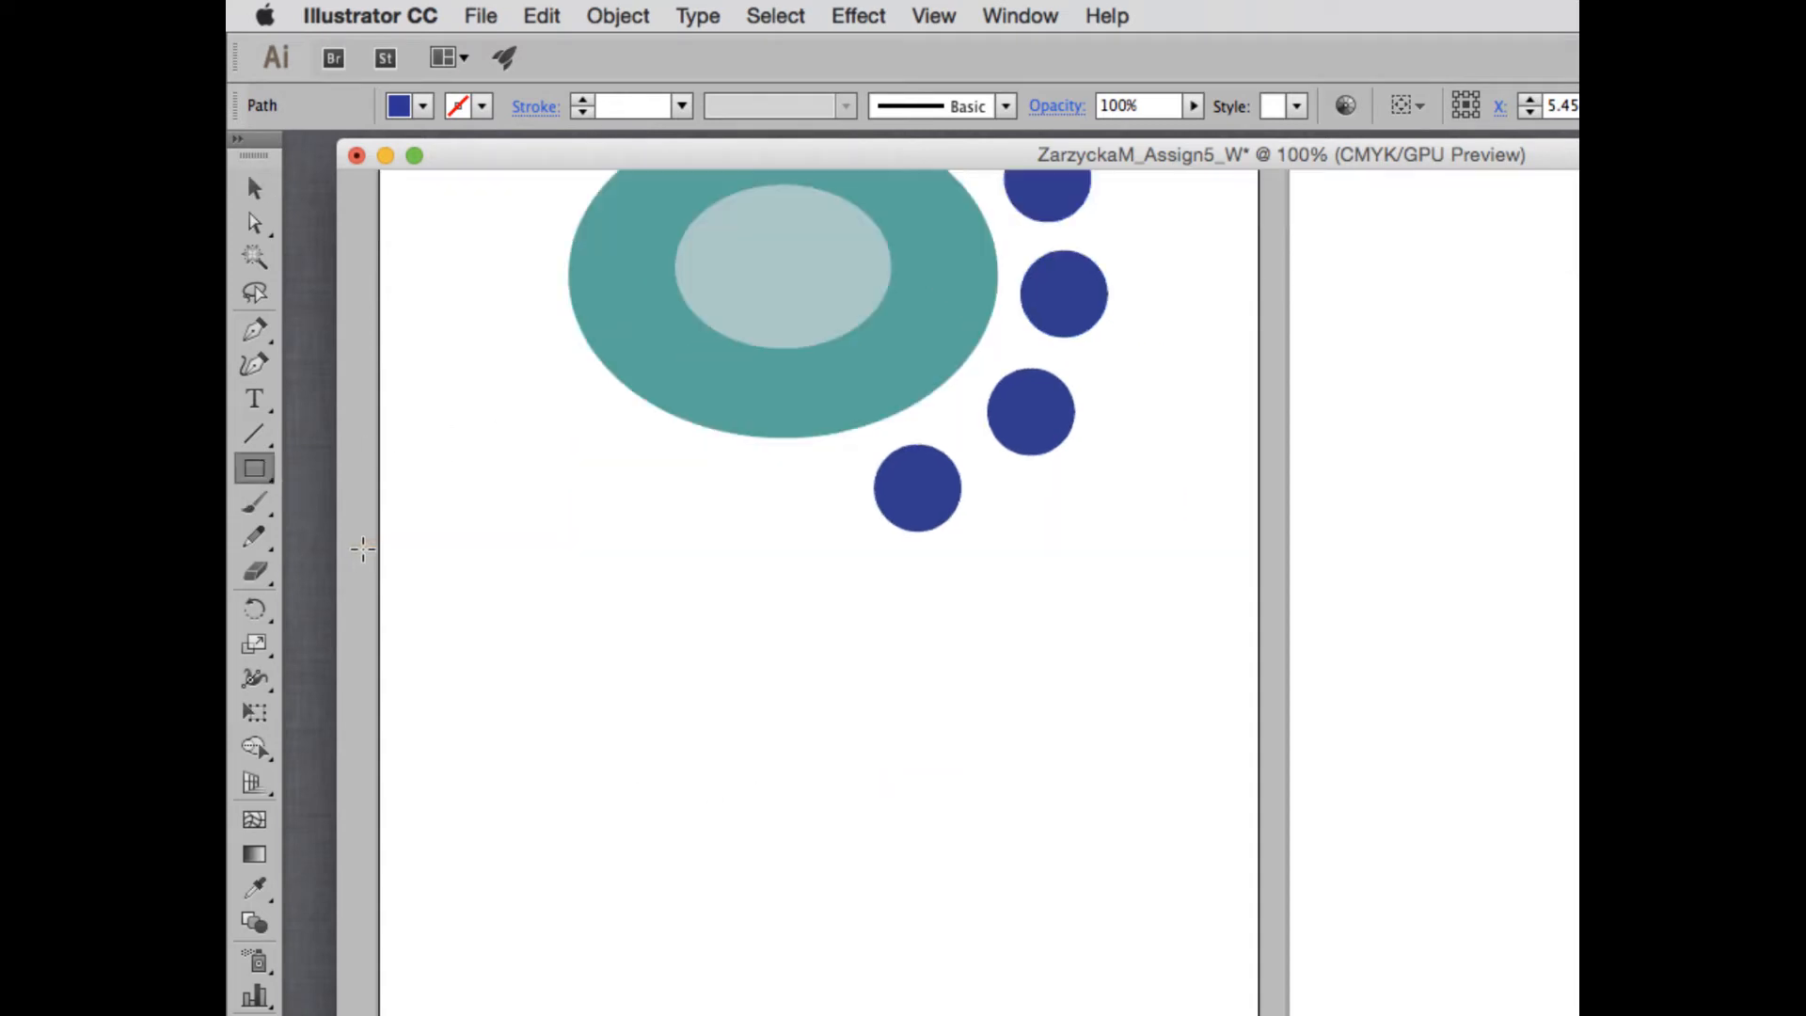
scroll(363, 550, "up", 3)
scroll(363, 549, "up", 1)
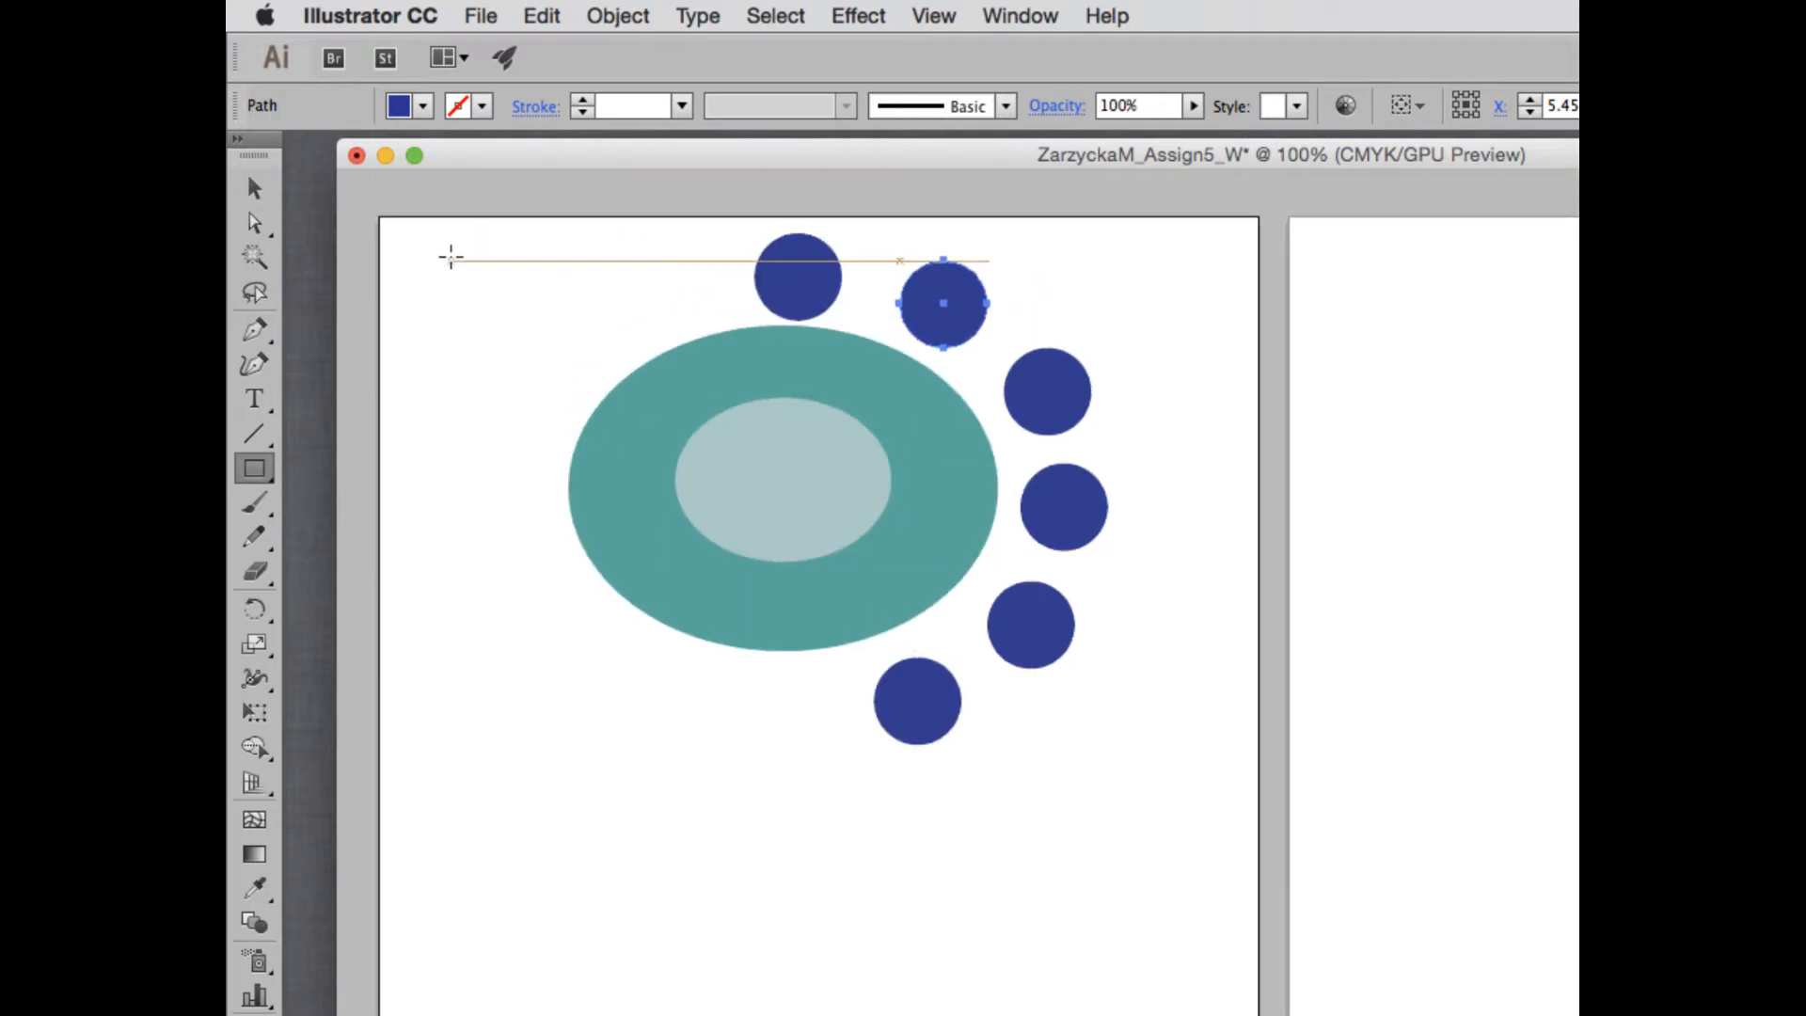
left_click_drag(442, 219, 555, 285)
left_click_drag(771, 398, 1226, 777)
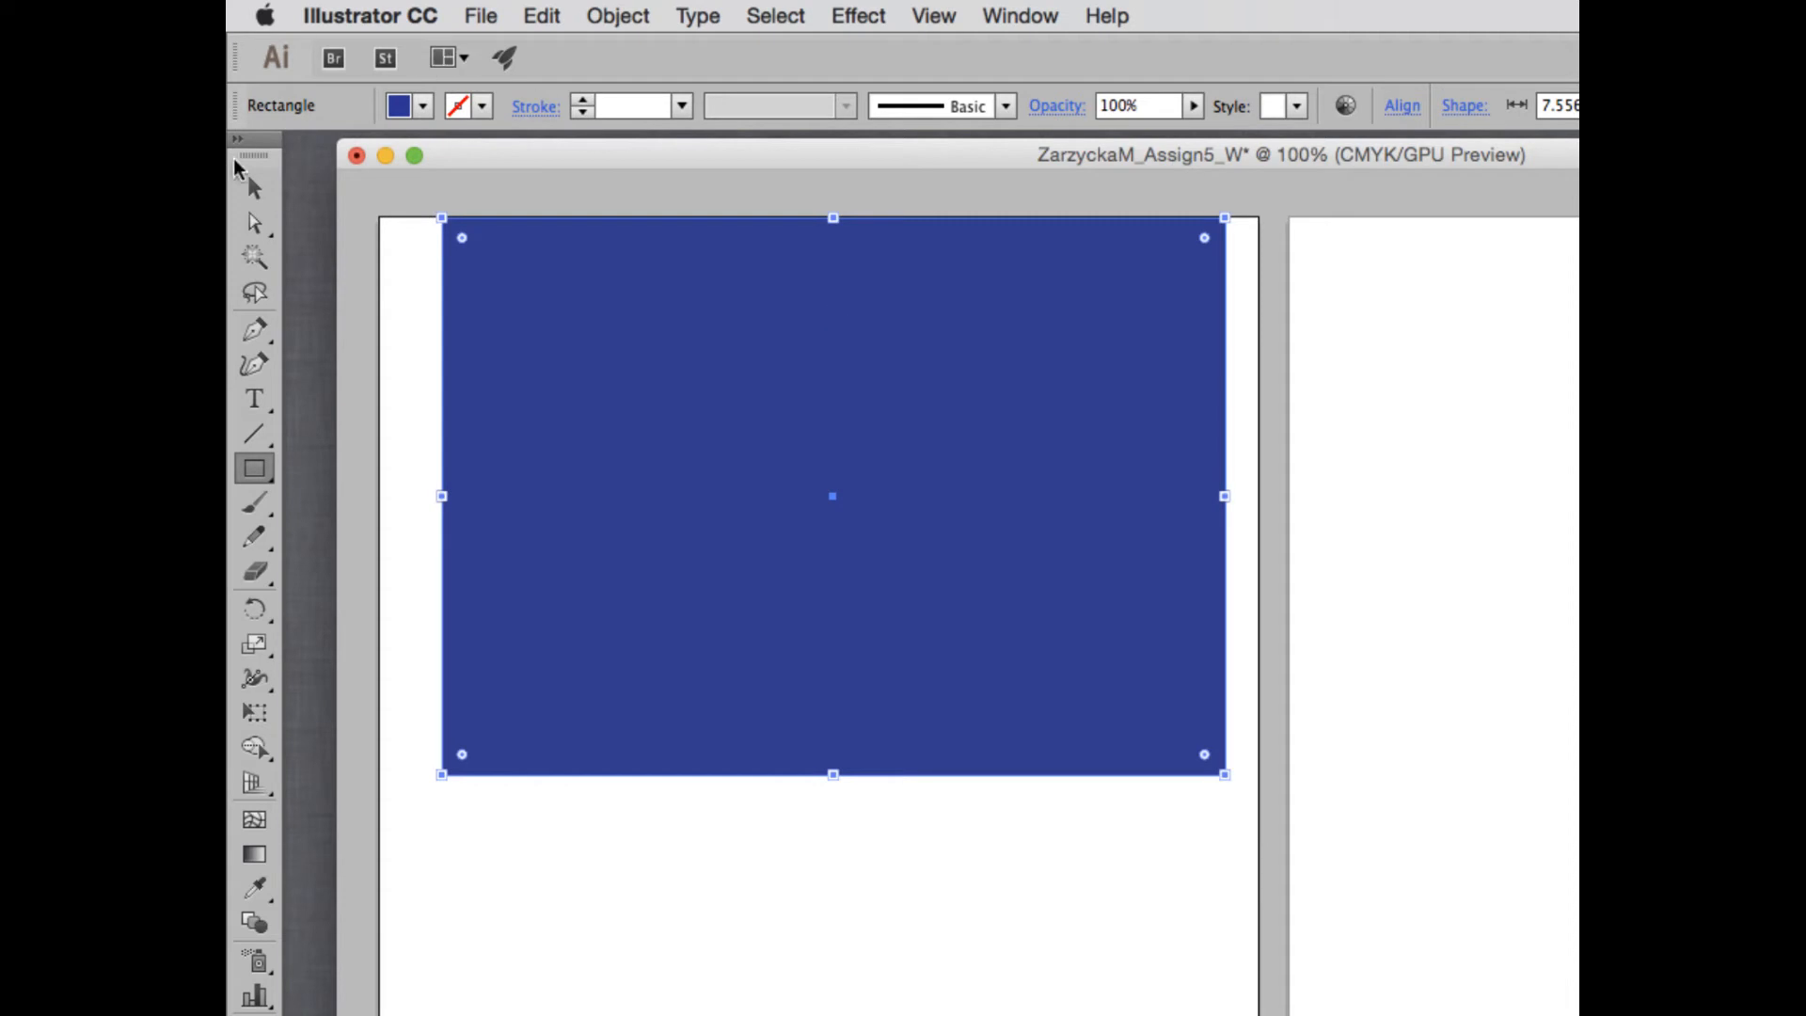
- Fill the rectangle with black and send it to the back, behind the ellipses and blue circles
left_click(247, 189)
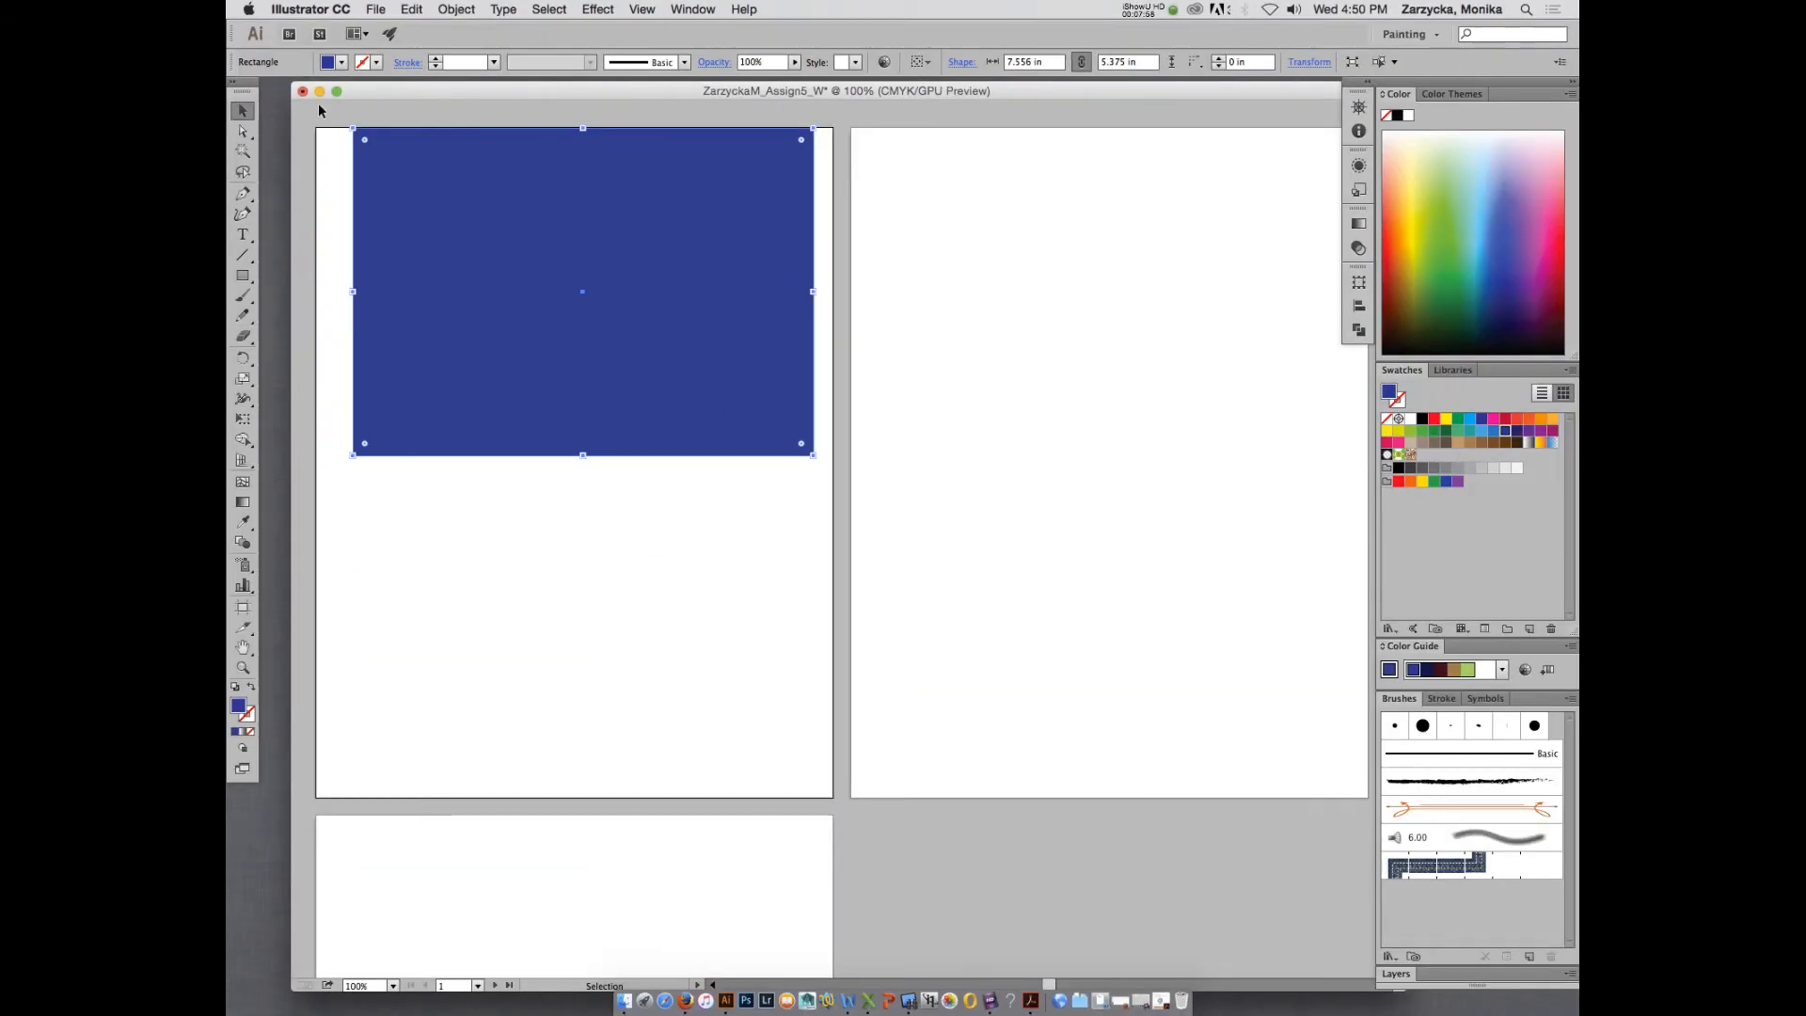
left_click(1423, 422)
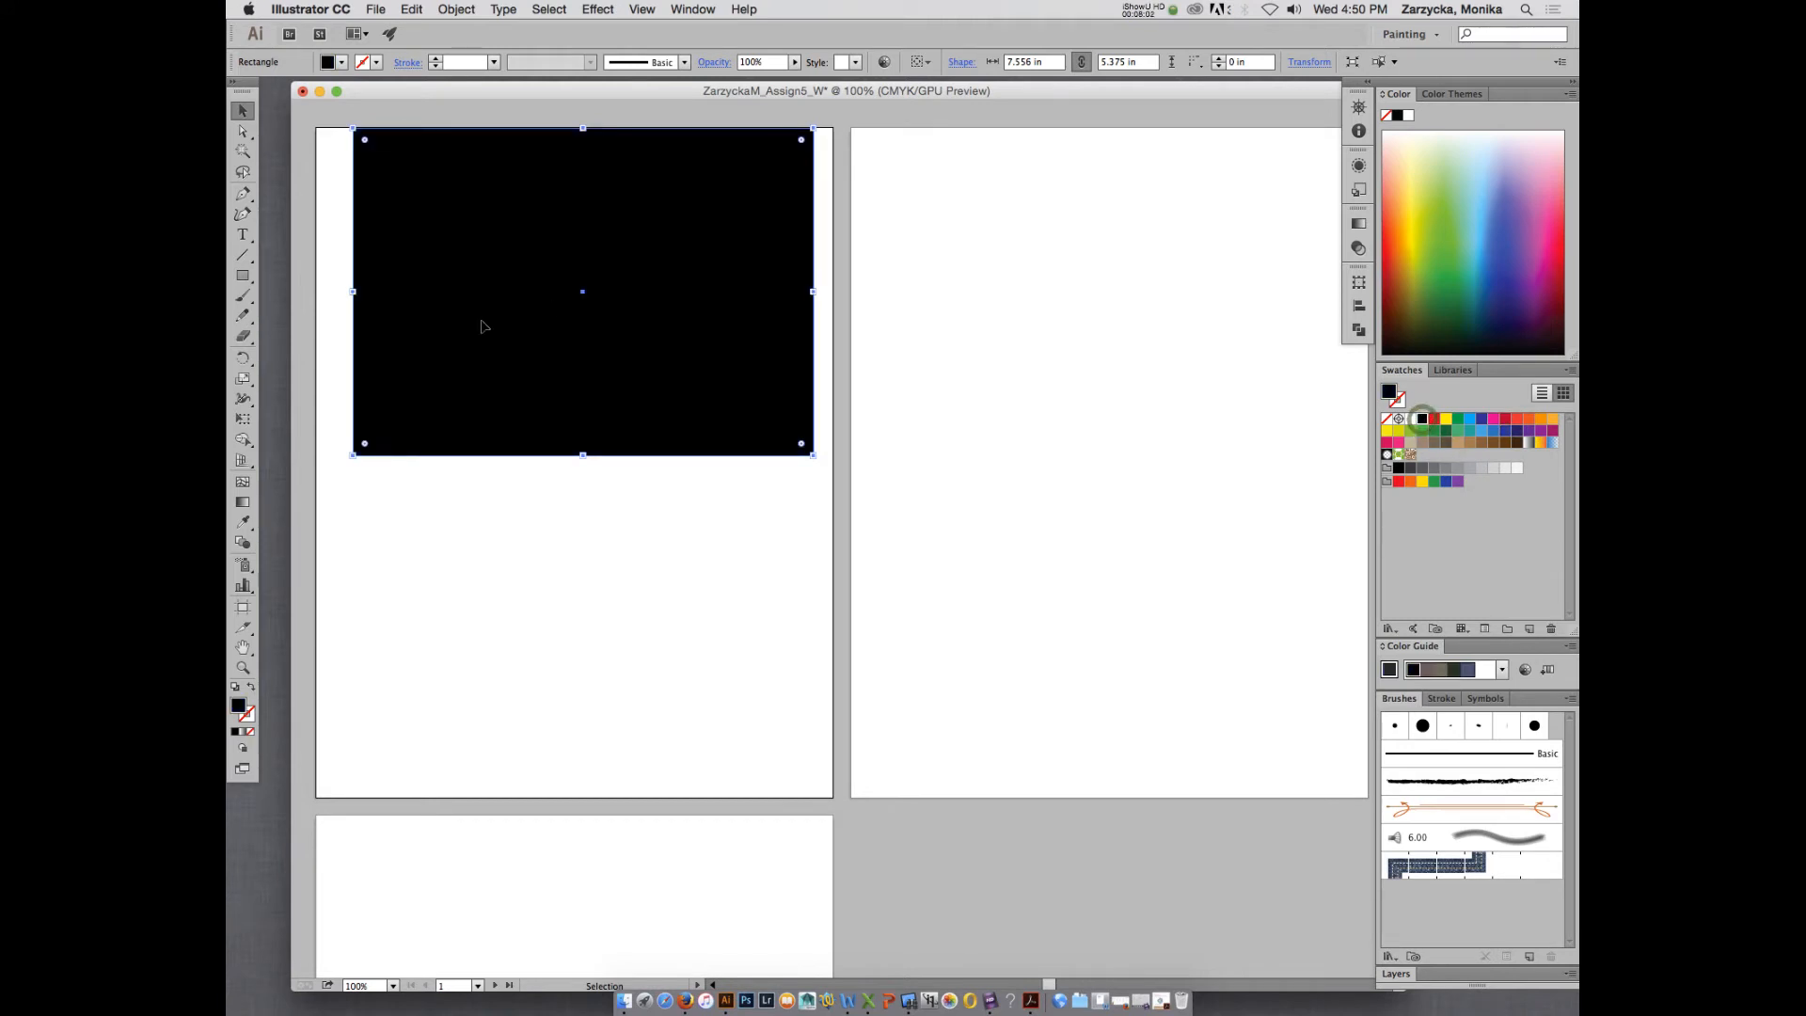
right_click(547, 264)
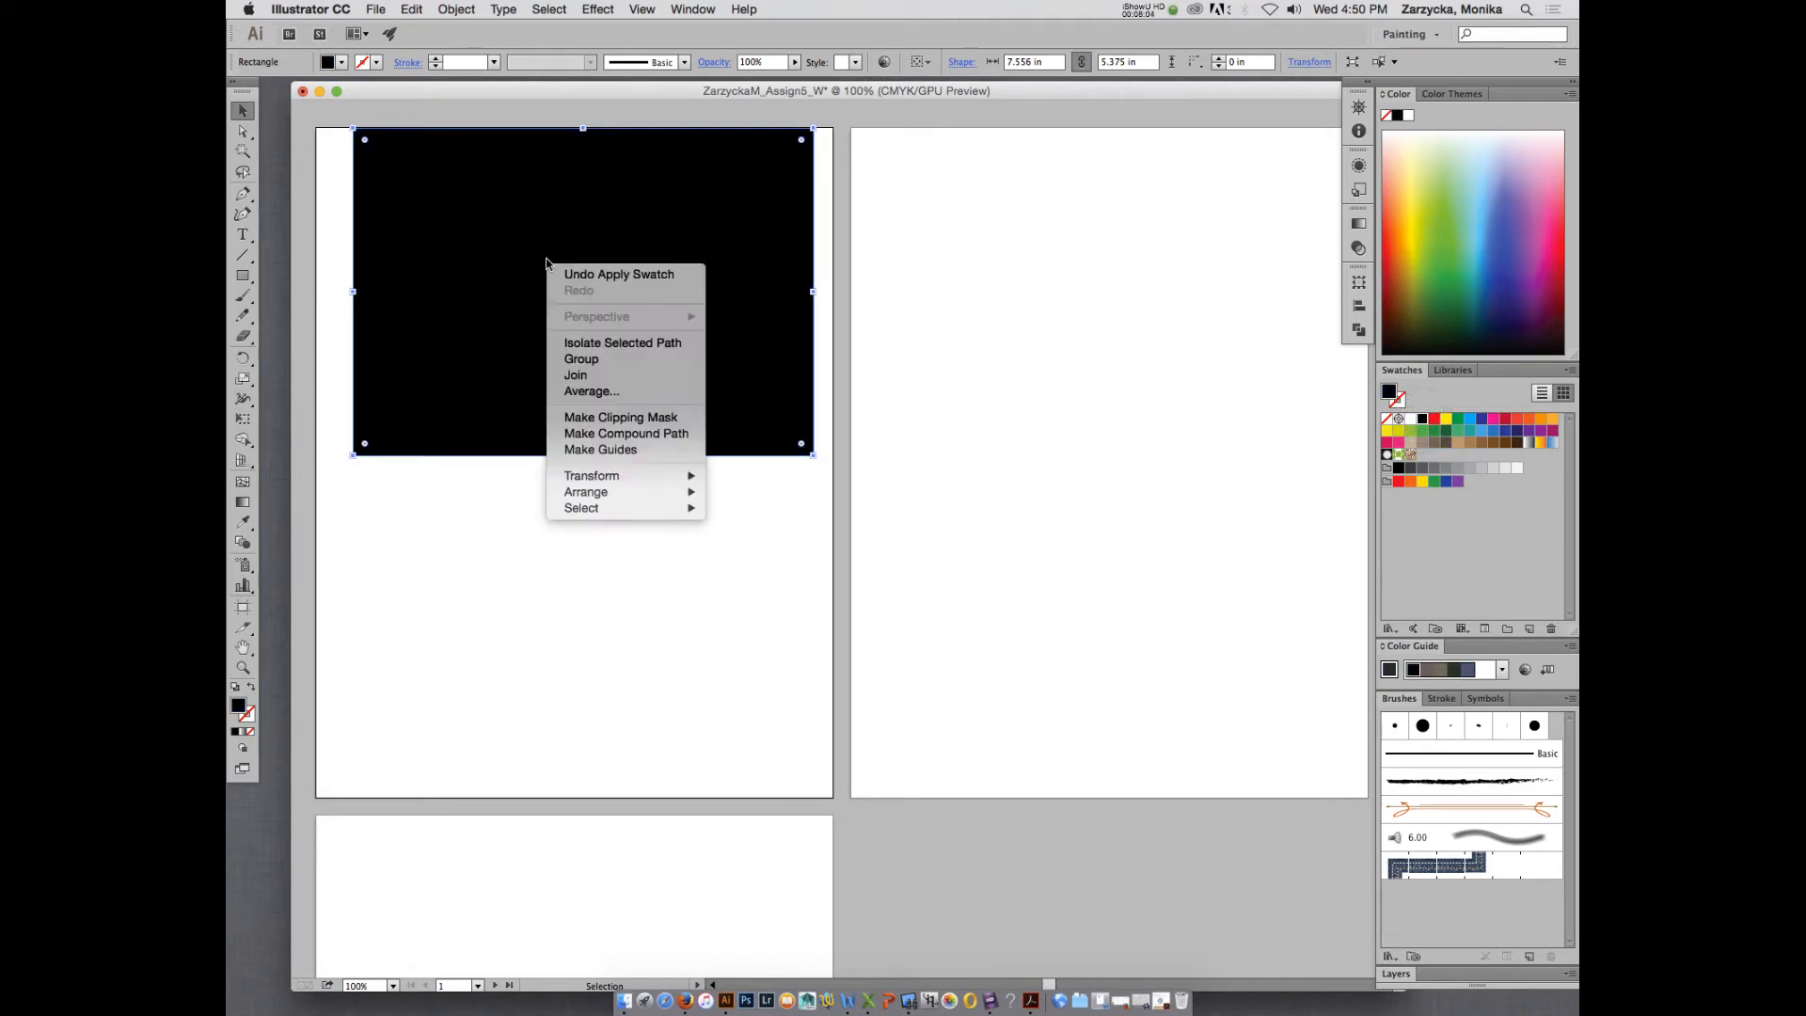
mouse_move(588, 492)
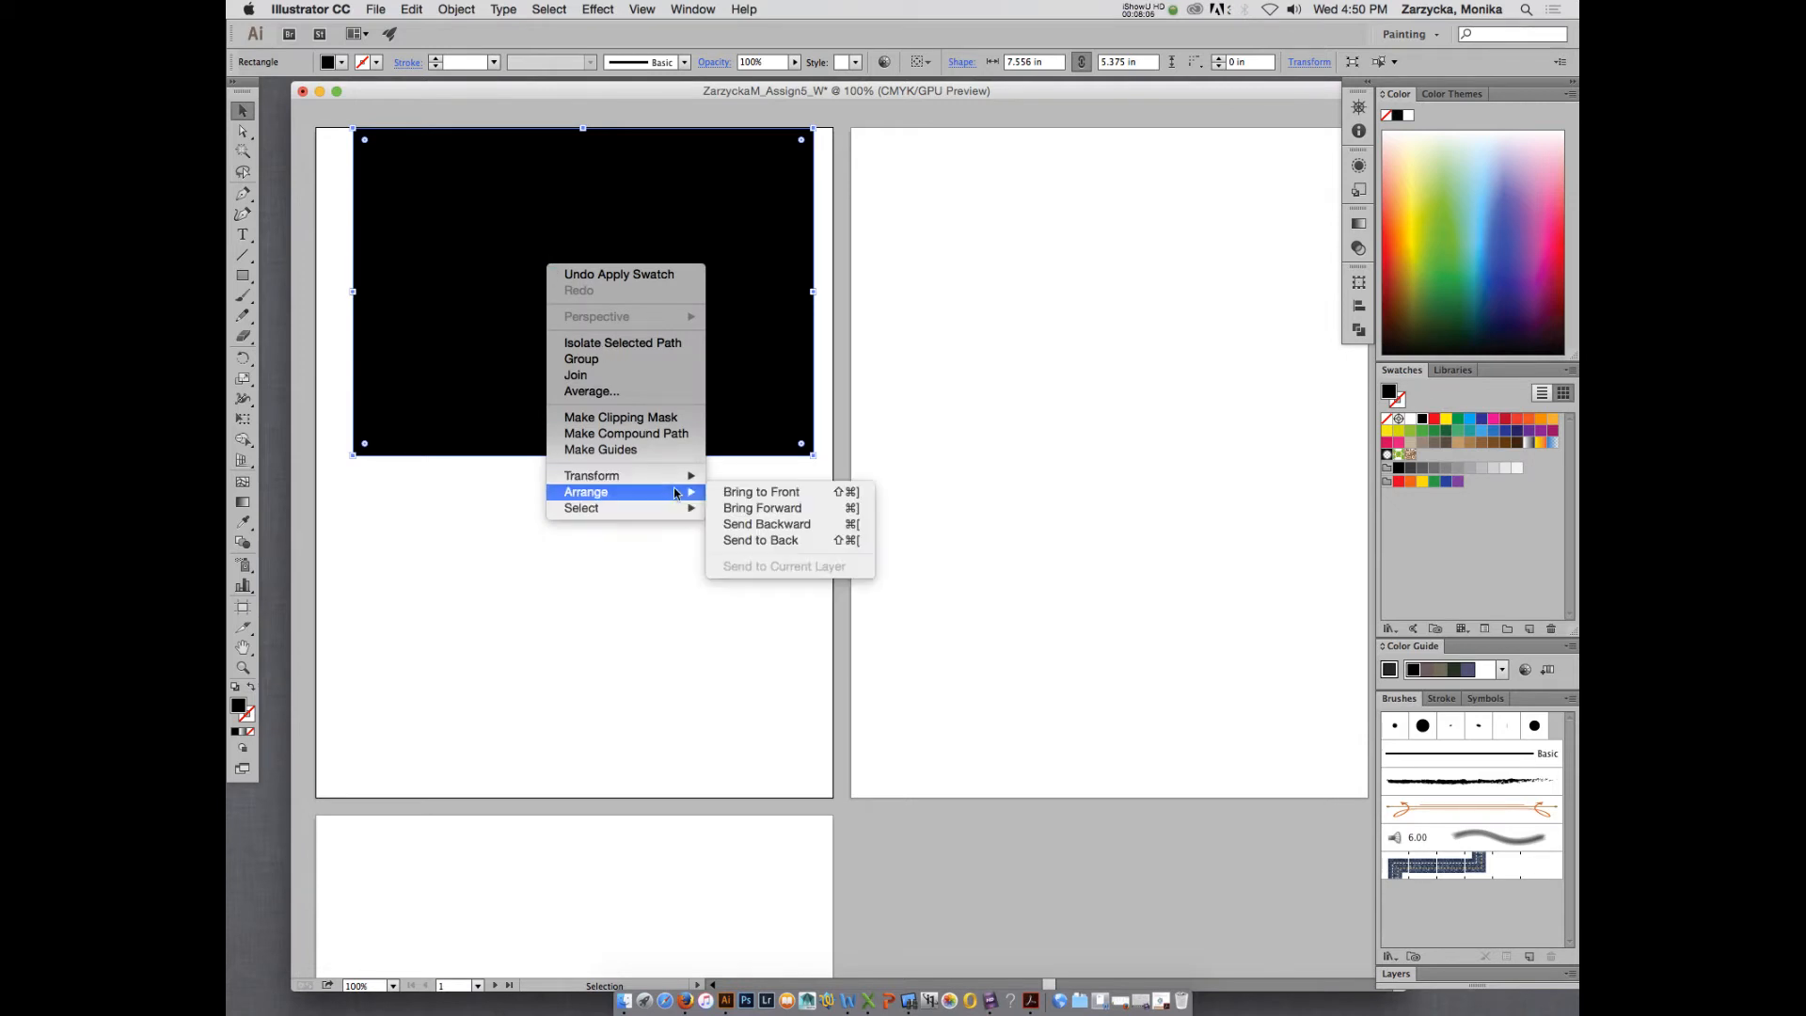
left_click(779, 544)
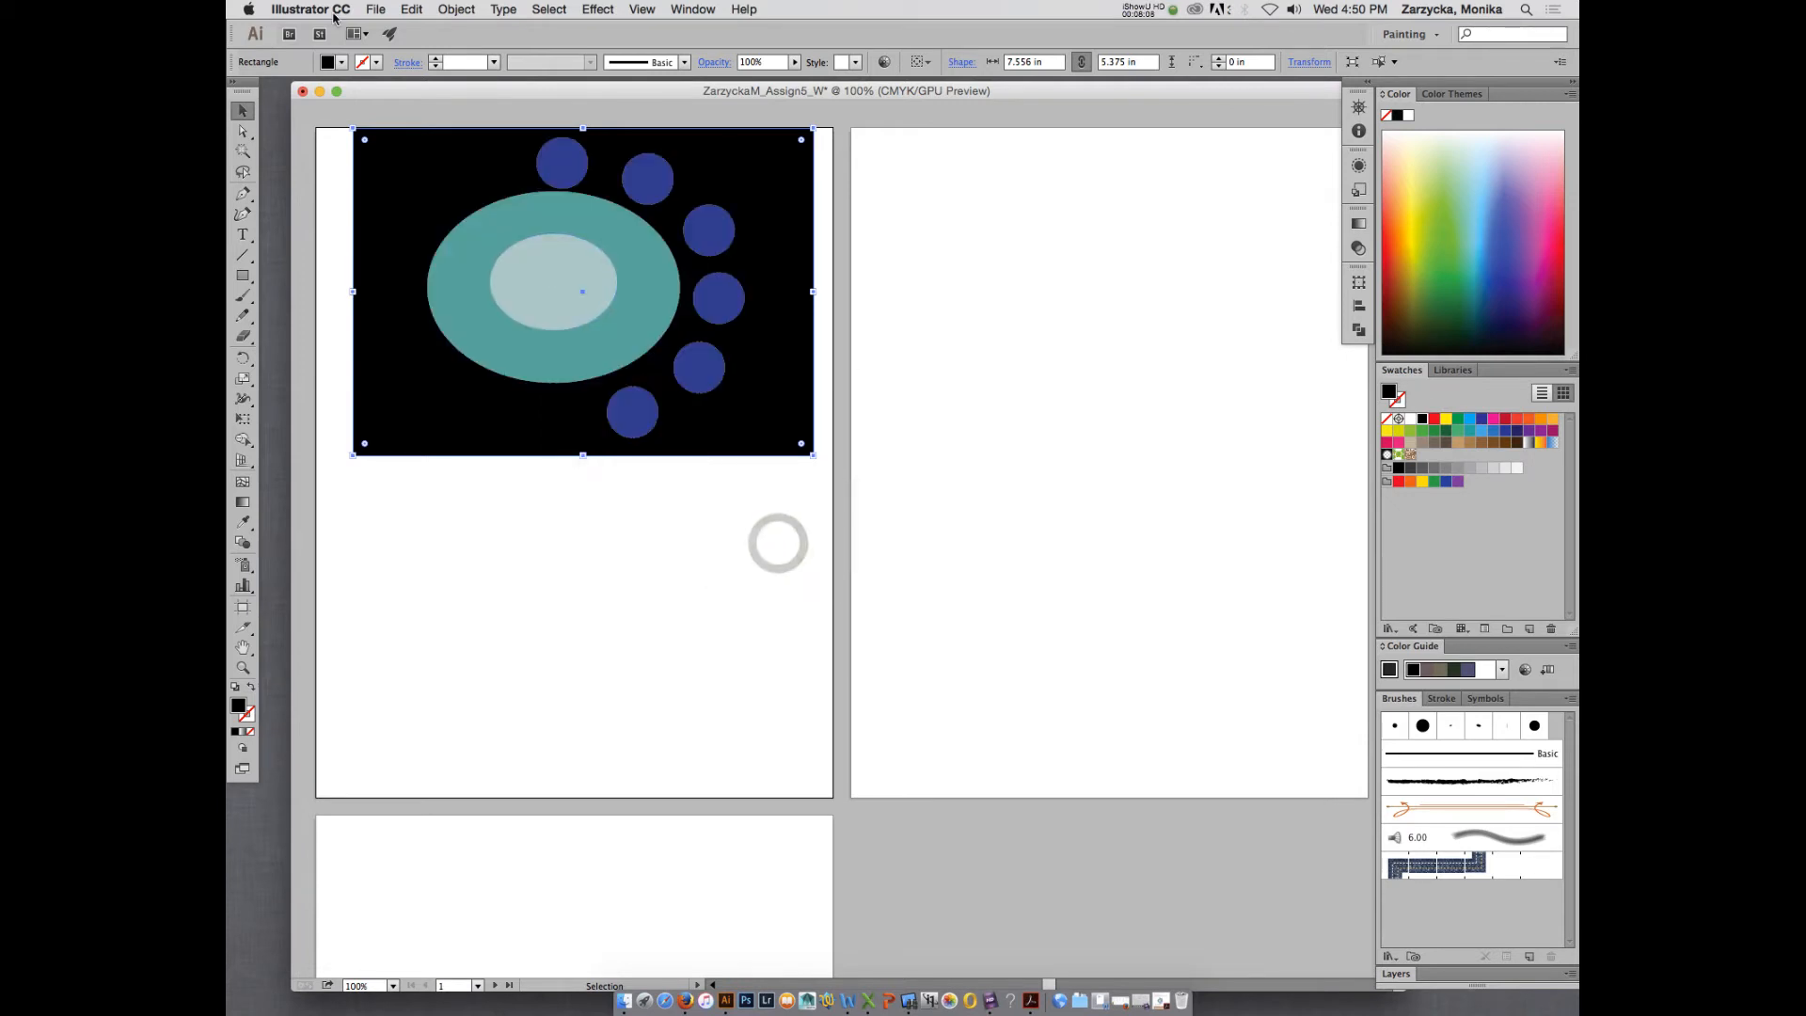
- Shift the black rectangle slightly left and nudge it down until its upper edge lies just inside the artboard
left_click_drag(420, 95, 555, 168)
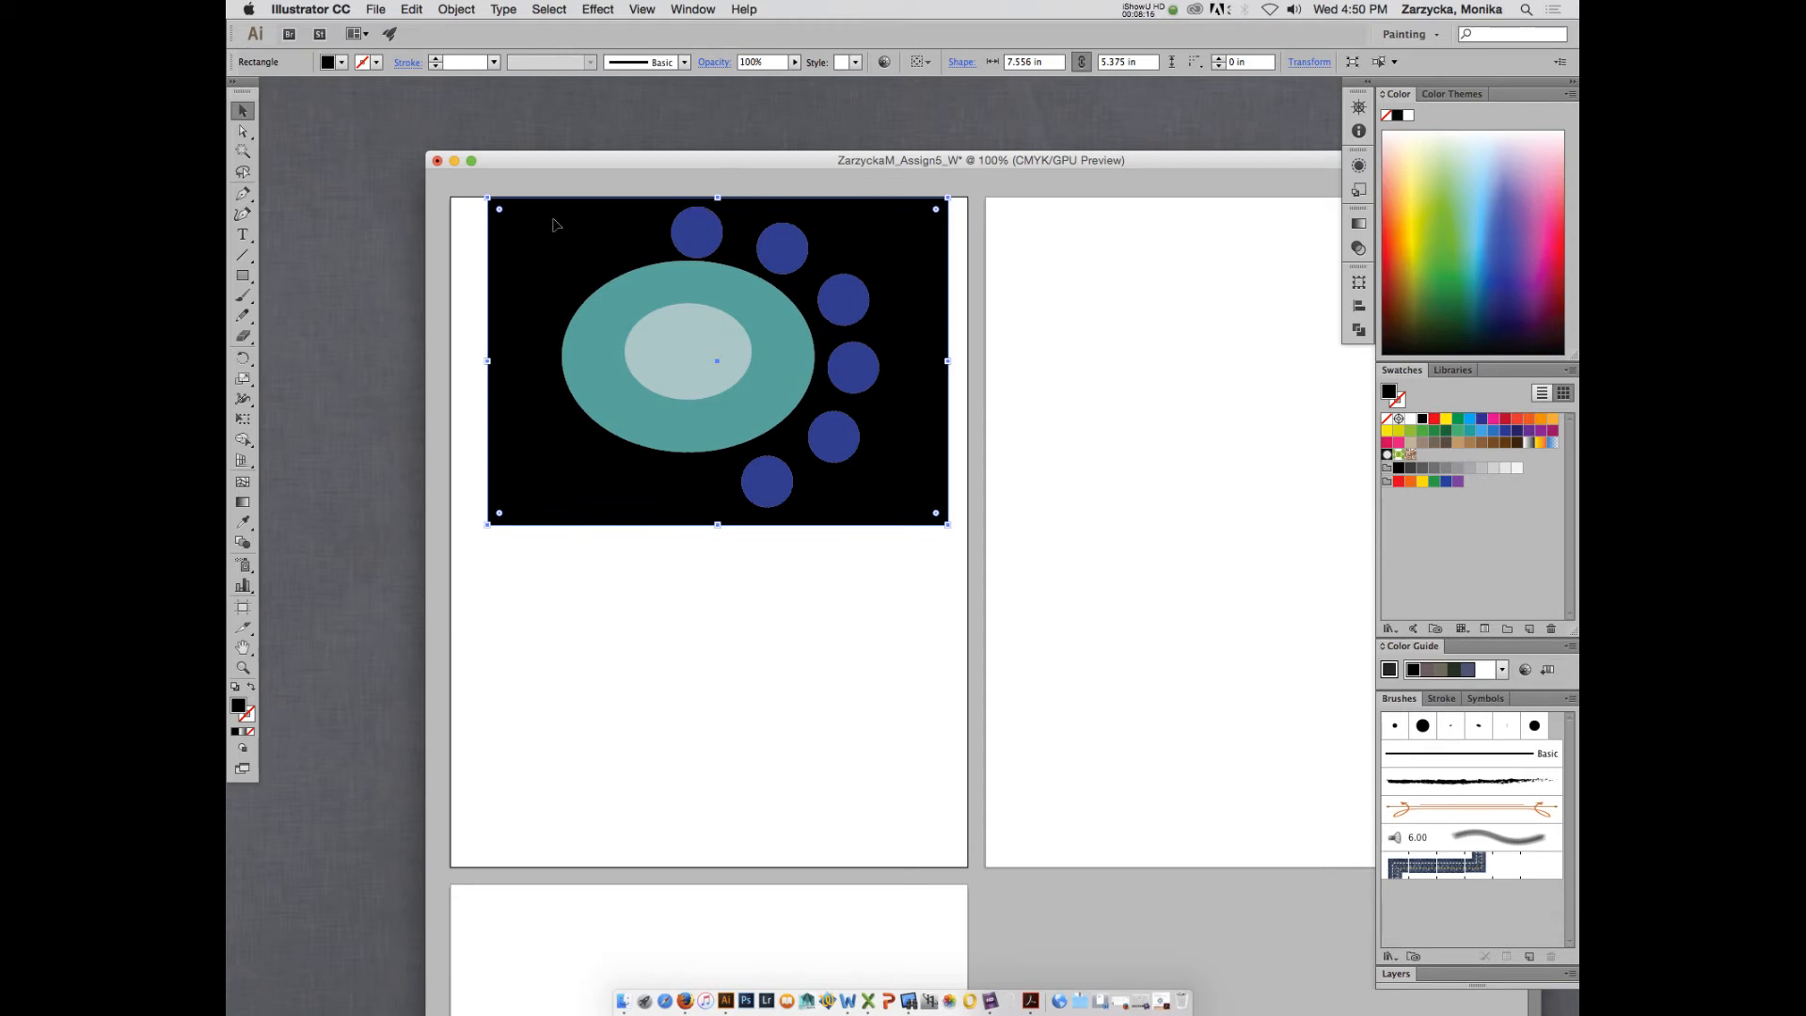
left_click_drag(556, 224, 557, 227)
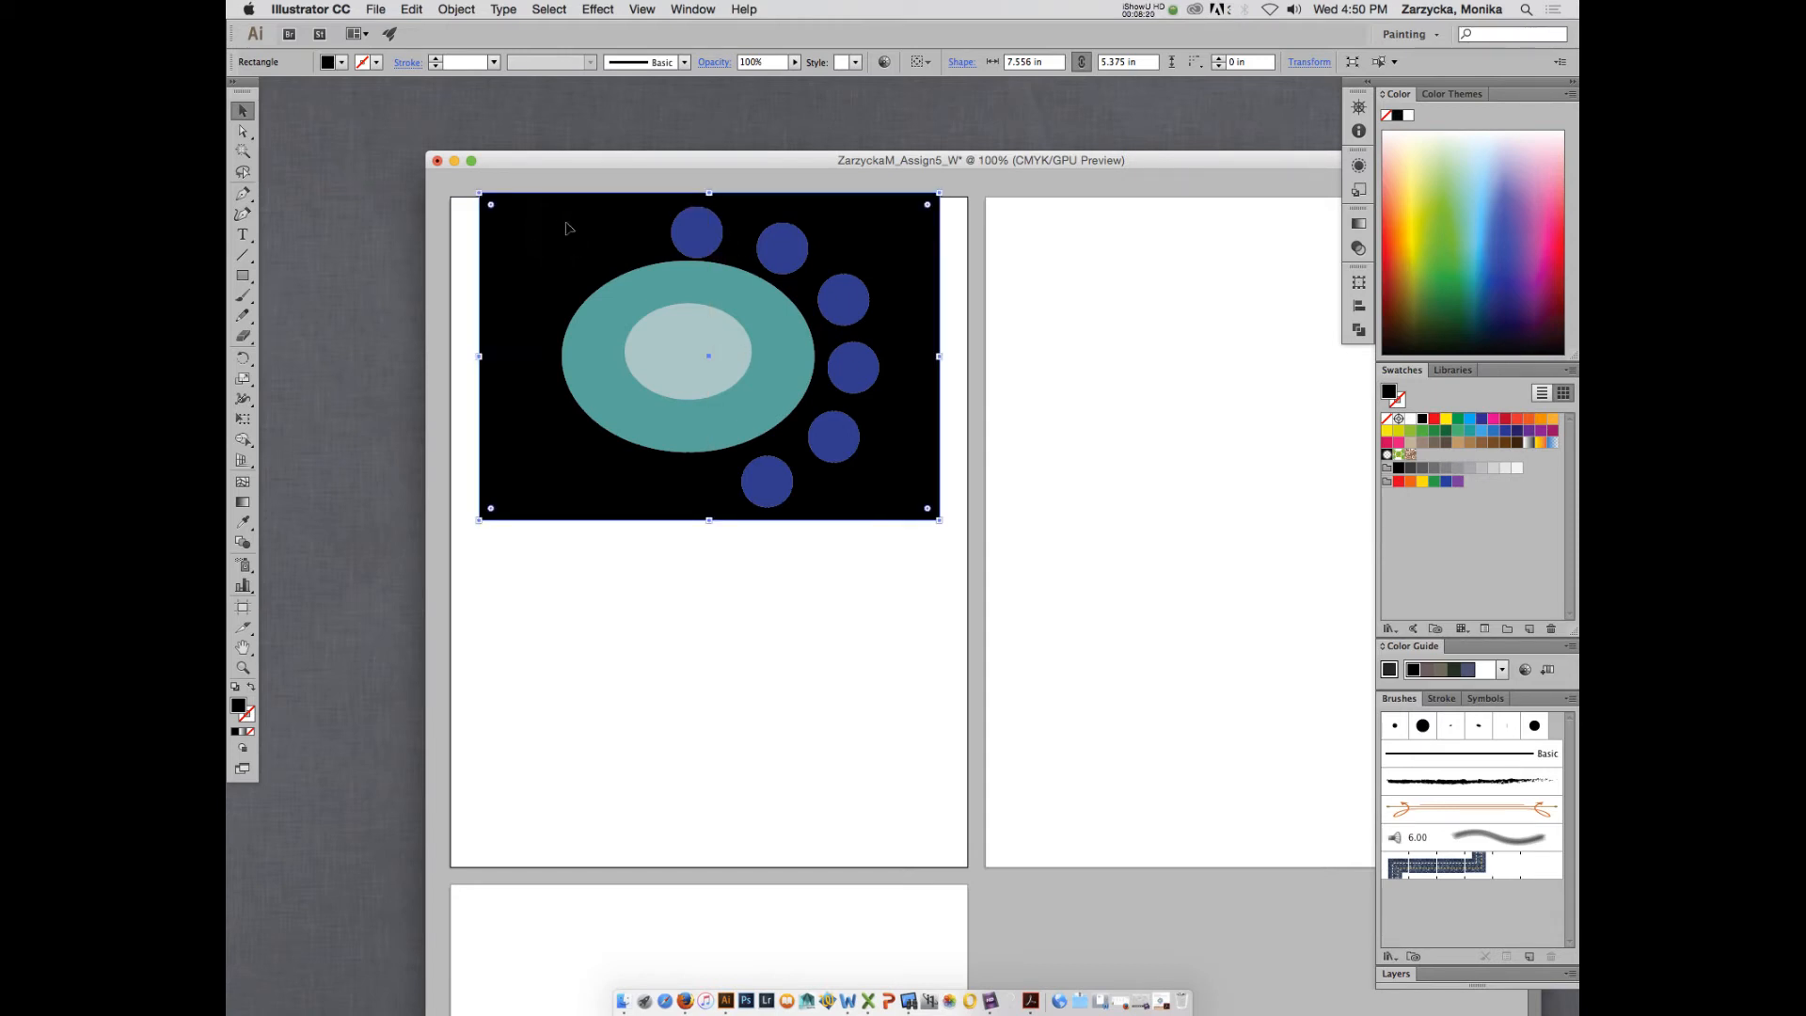
key("Down")
key("Down")
key("Down")
key("Down")
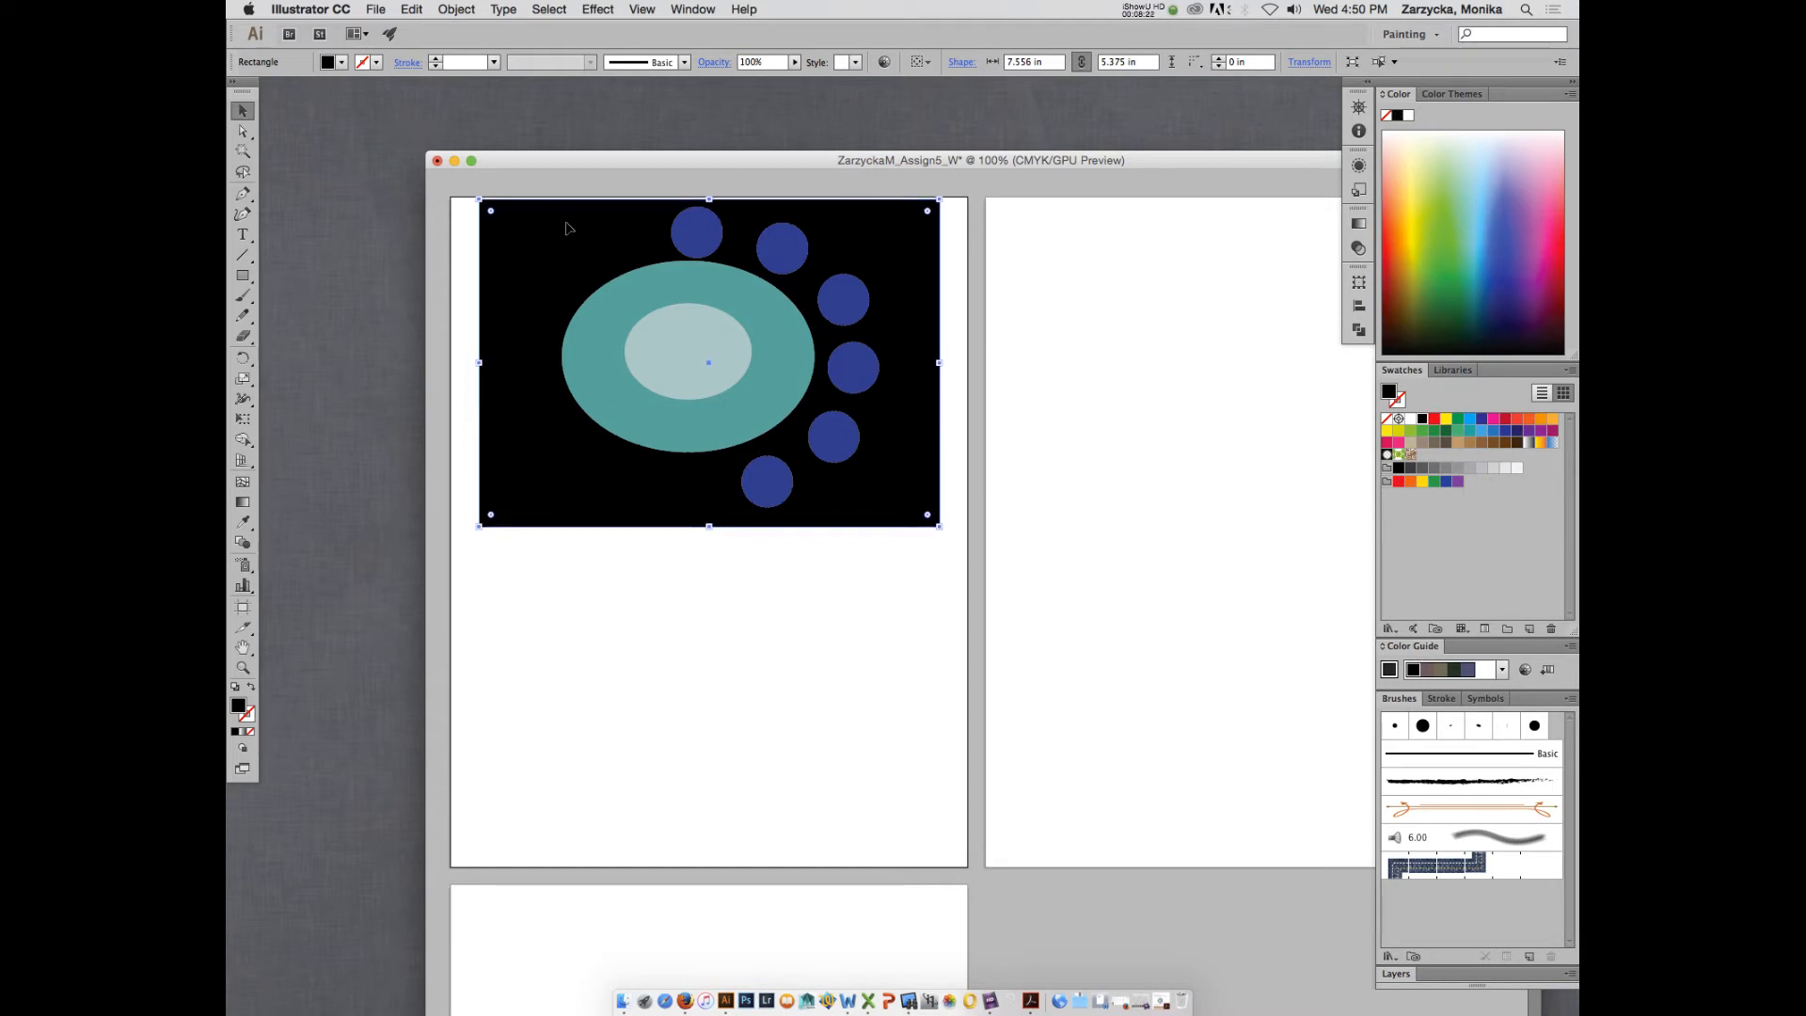
key("Down")
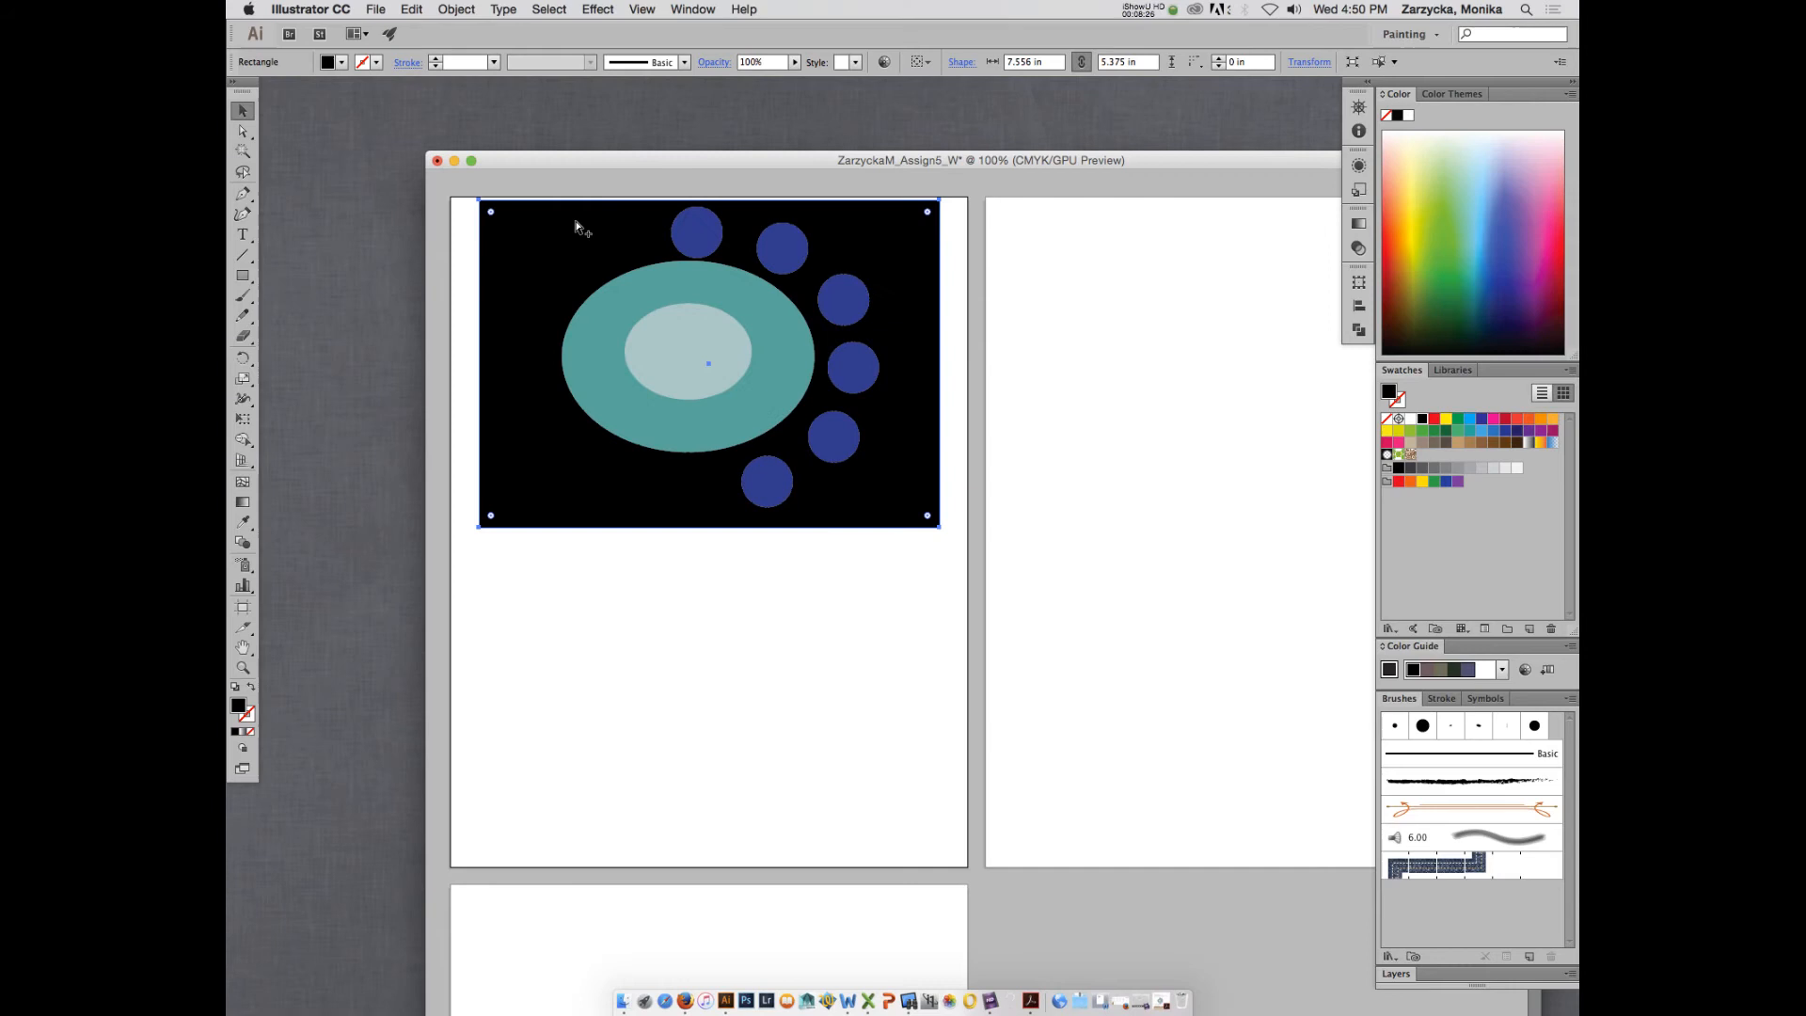
- Try the Multiply blending mode on the second blue circle against the black rectangle, and undo it
key("super+equal")
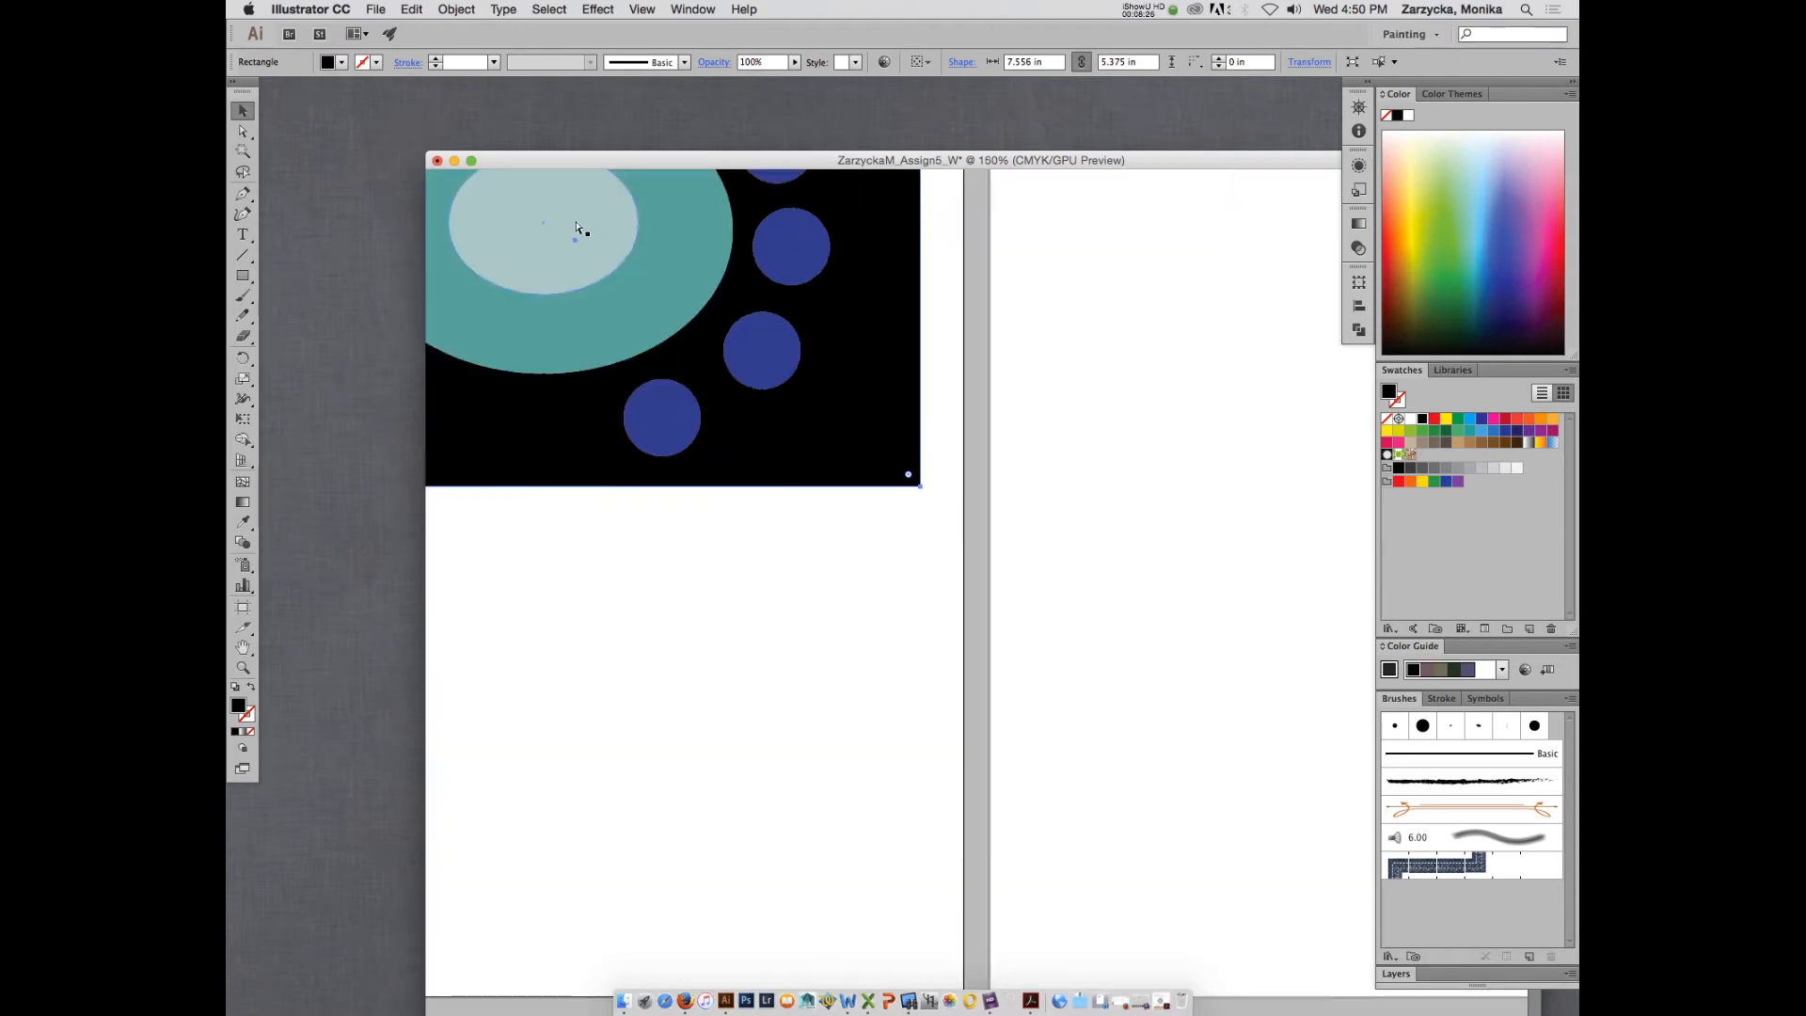
scroll(683, 278, "up", 10)
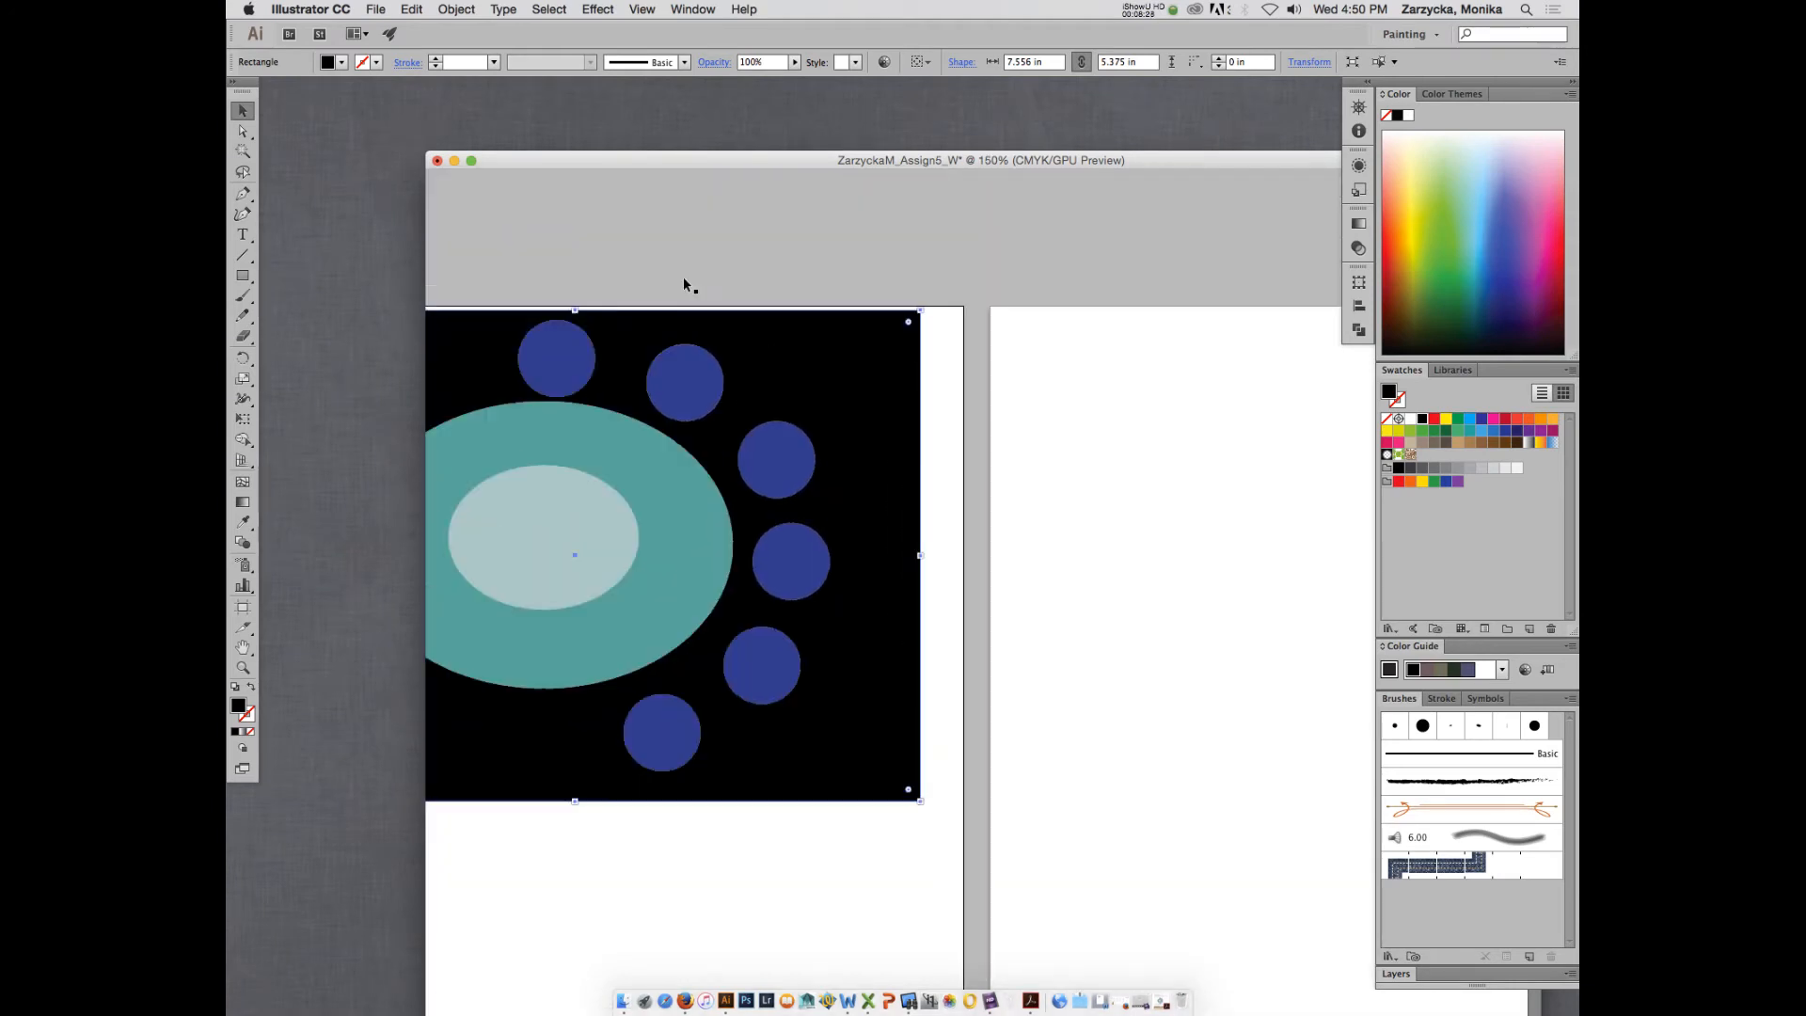
left_click(683, 374)
double_click(768, 161)
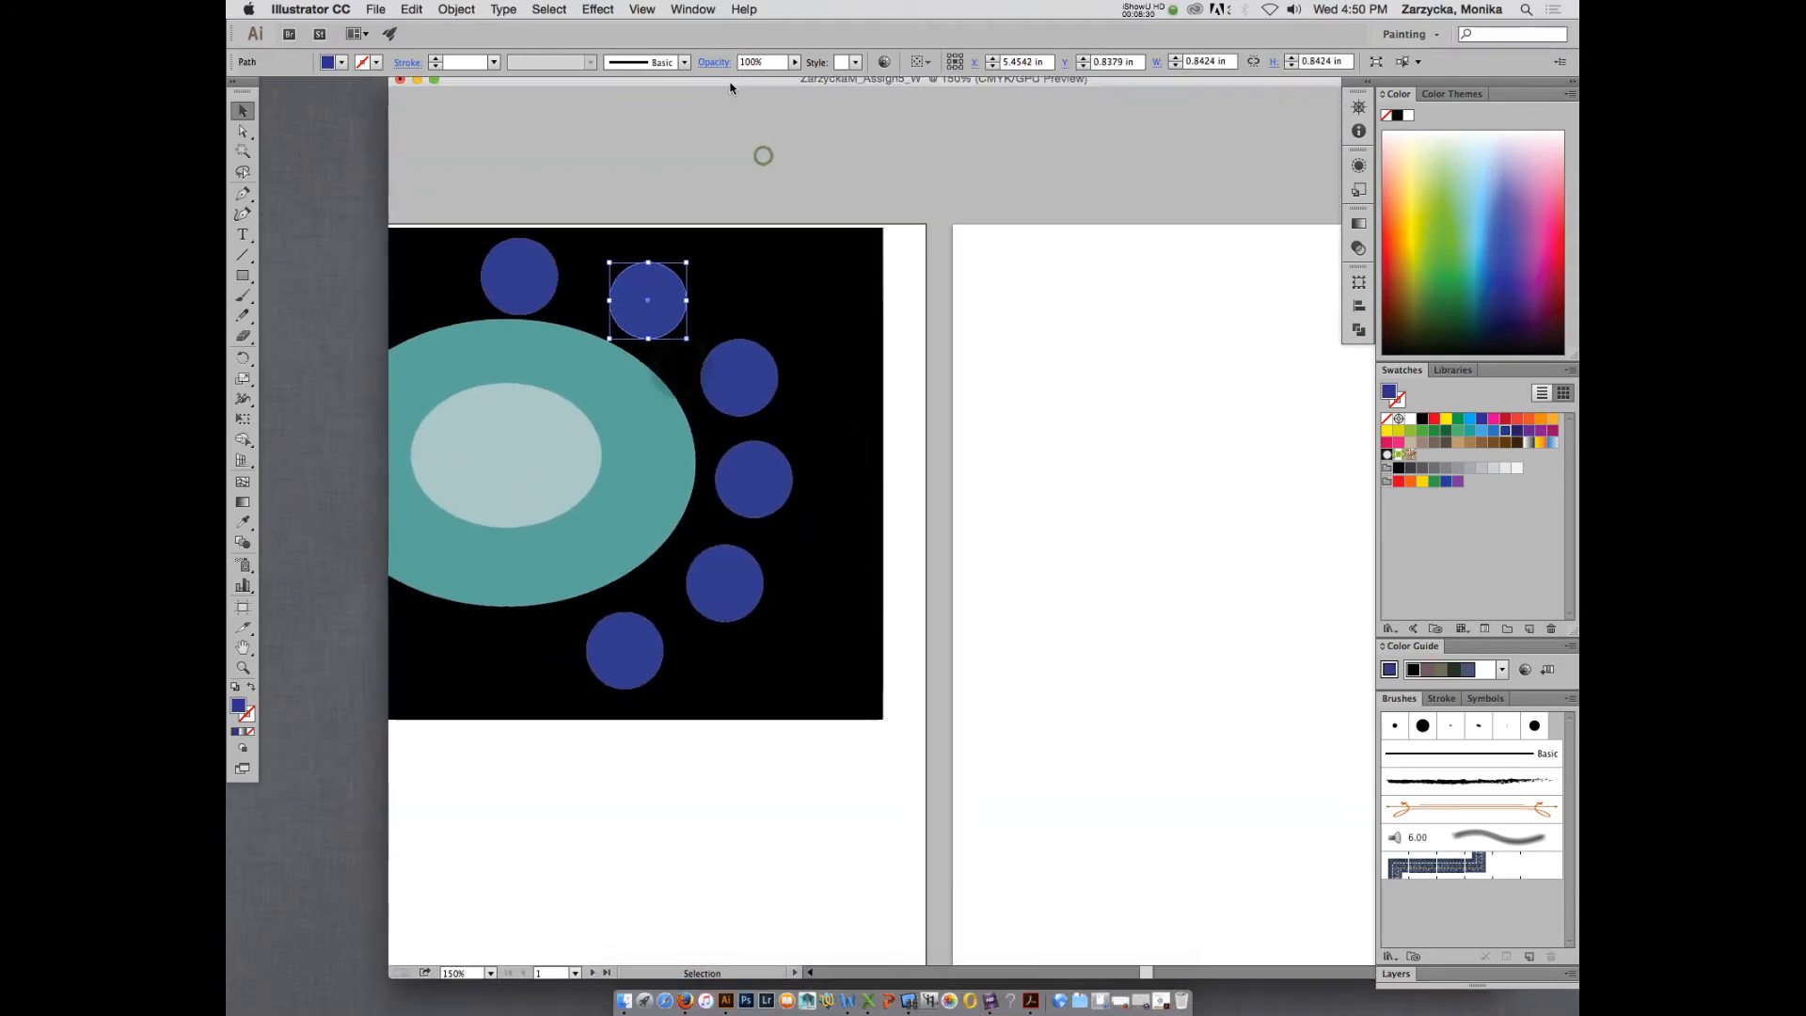
left_click(714, 62)
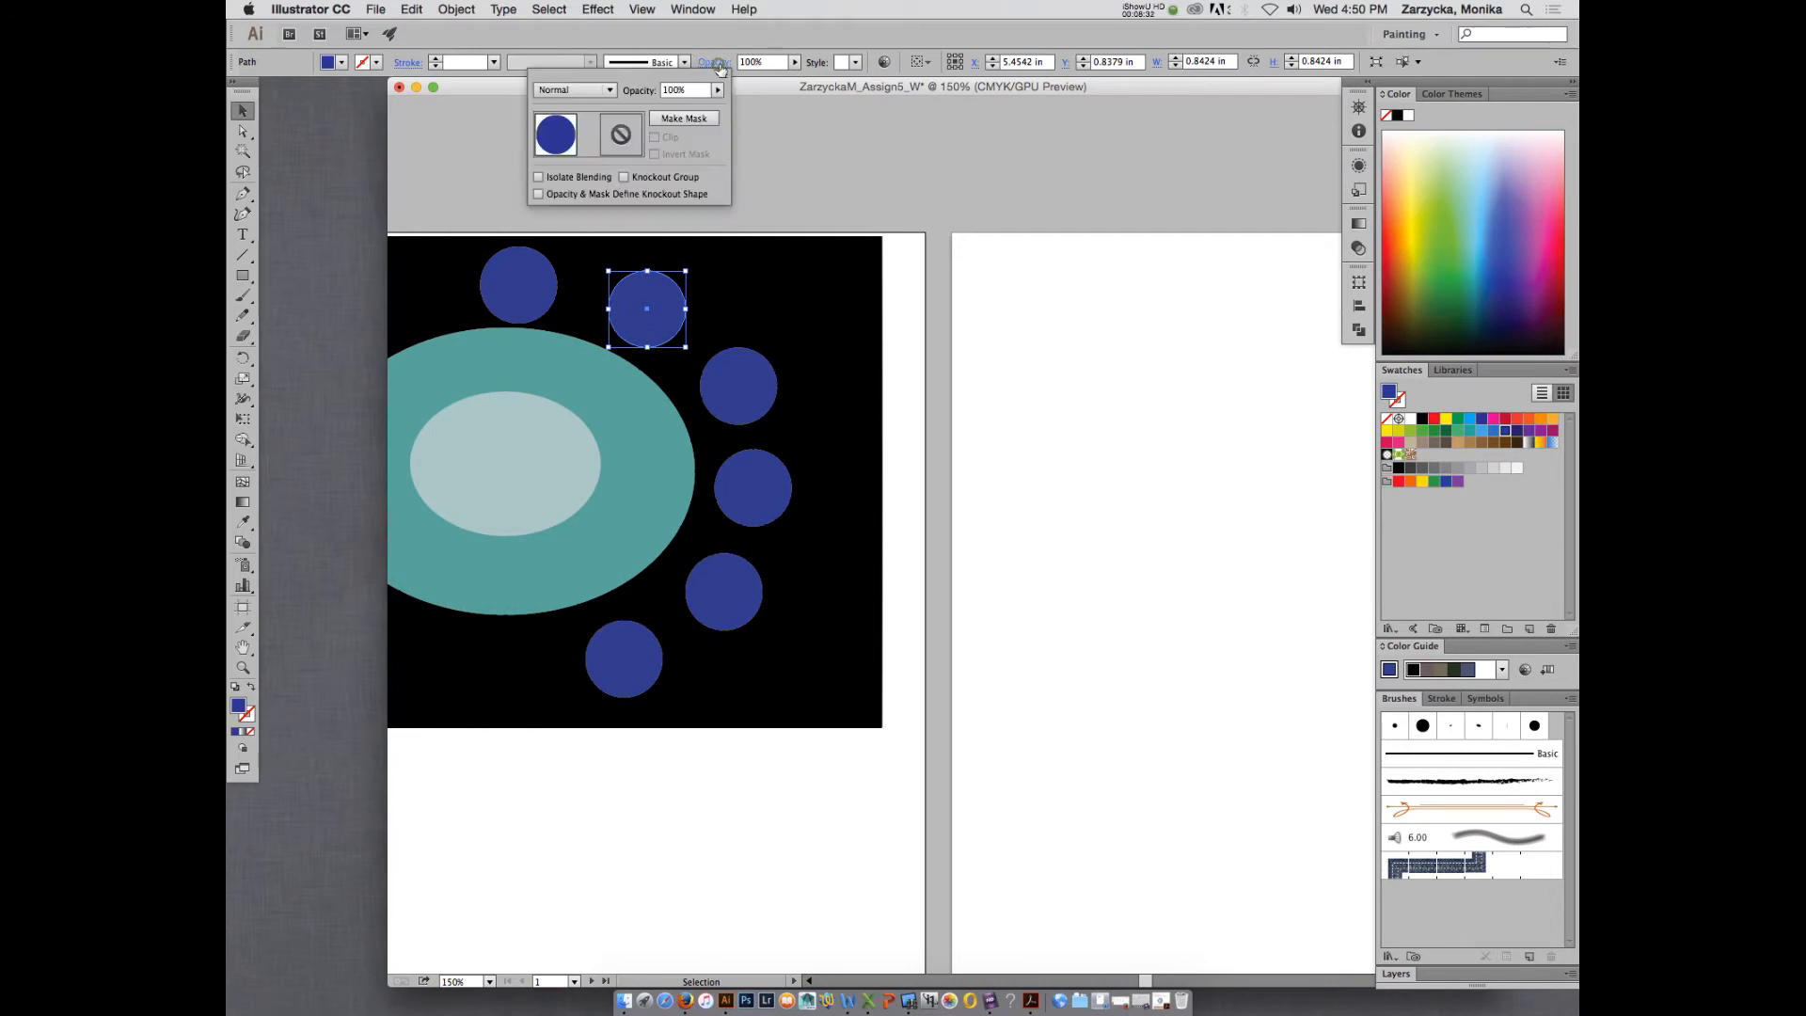
left_click(610, 90)
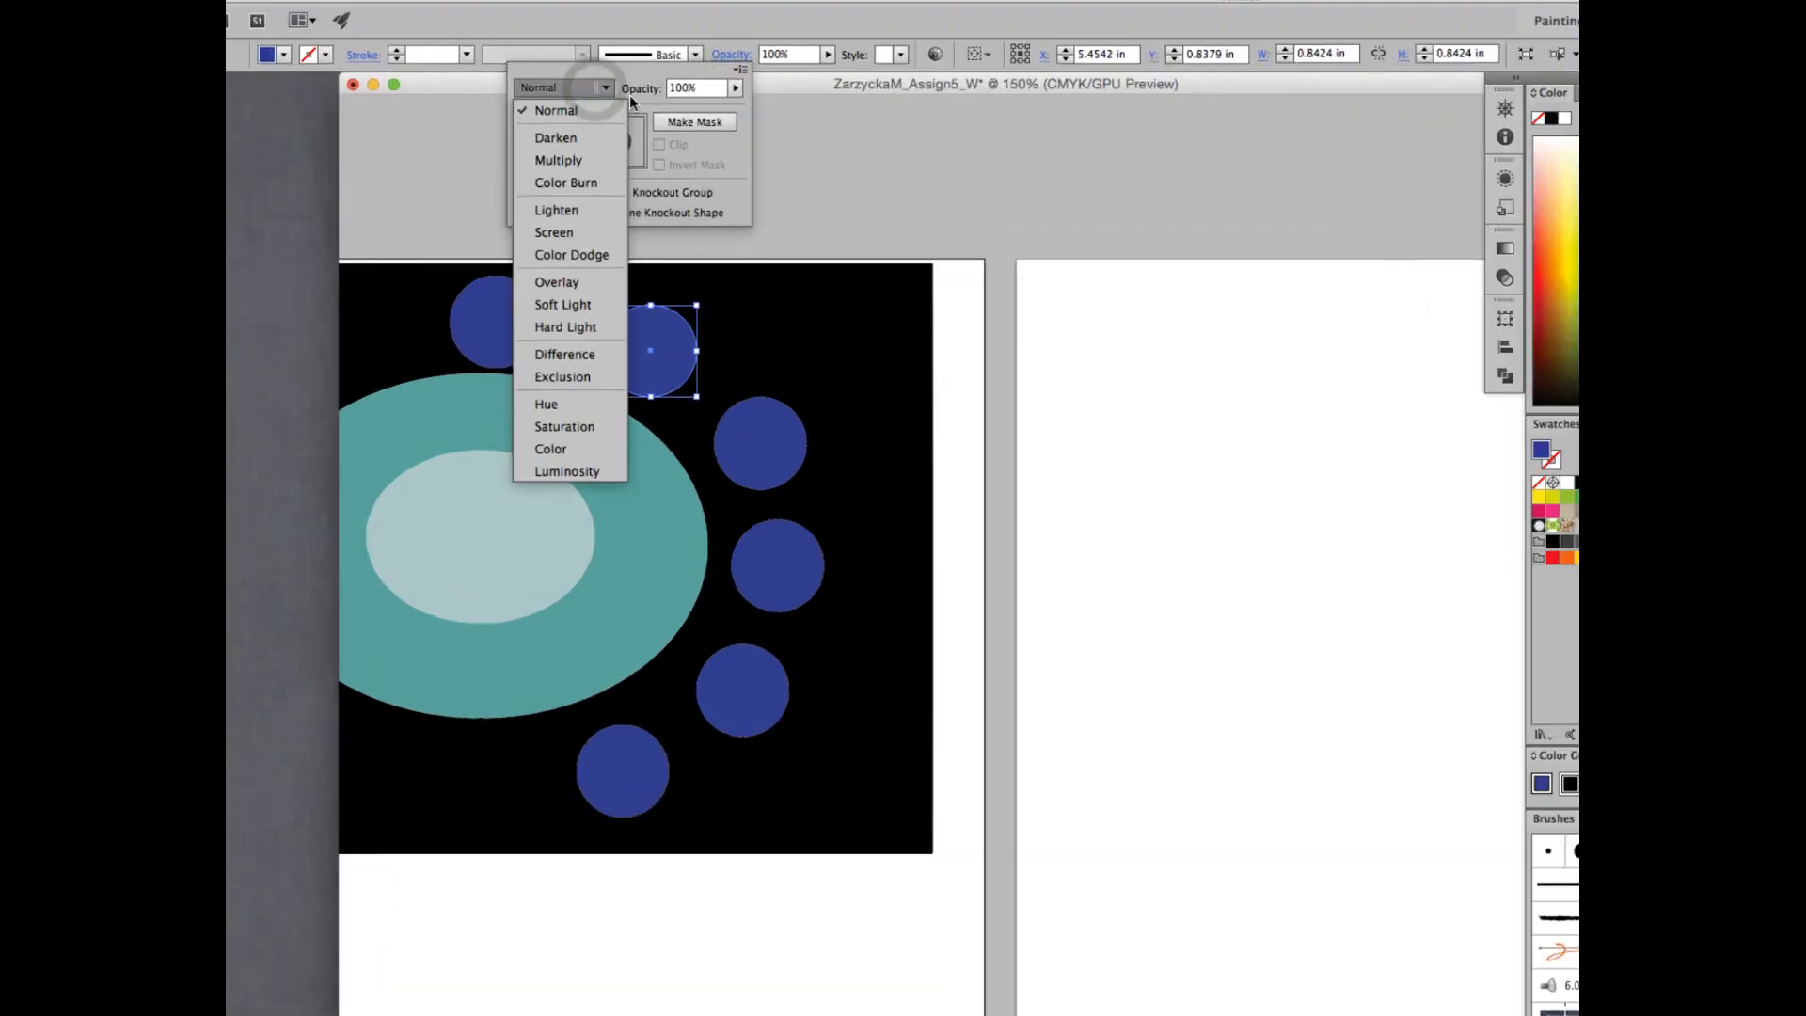
left_click(561, 161)
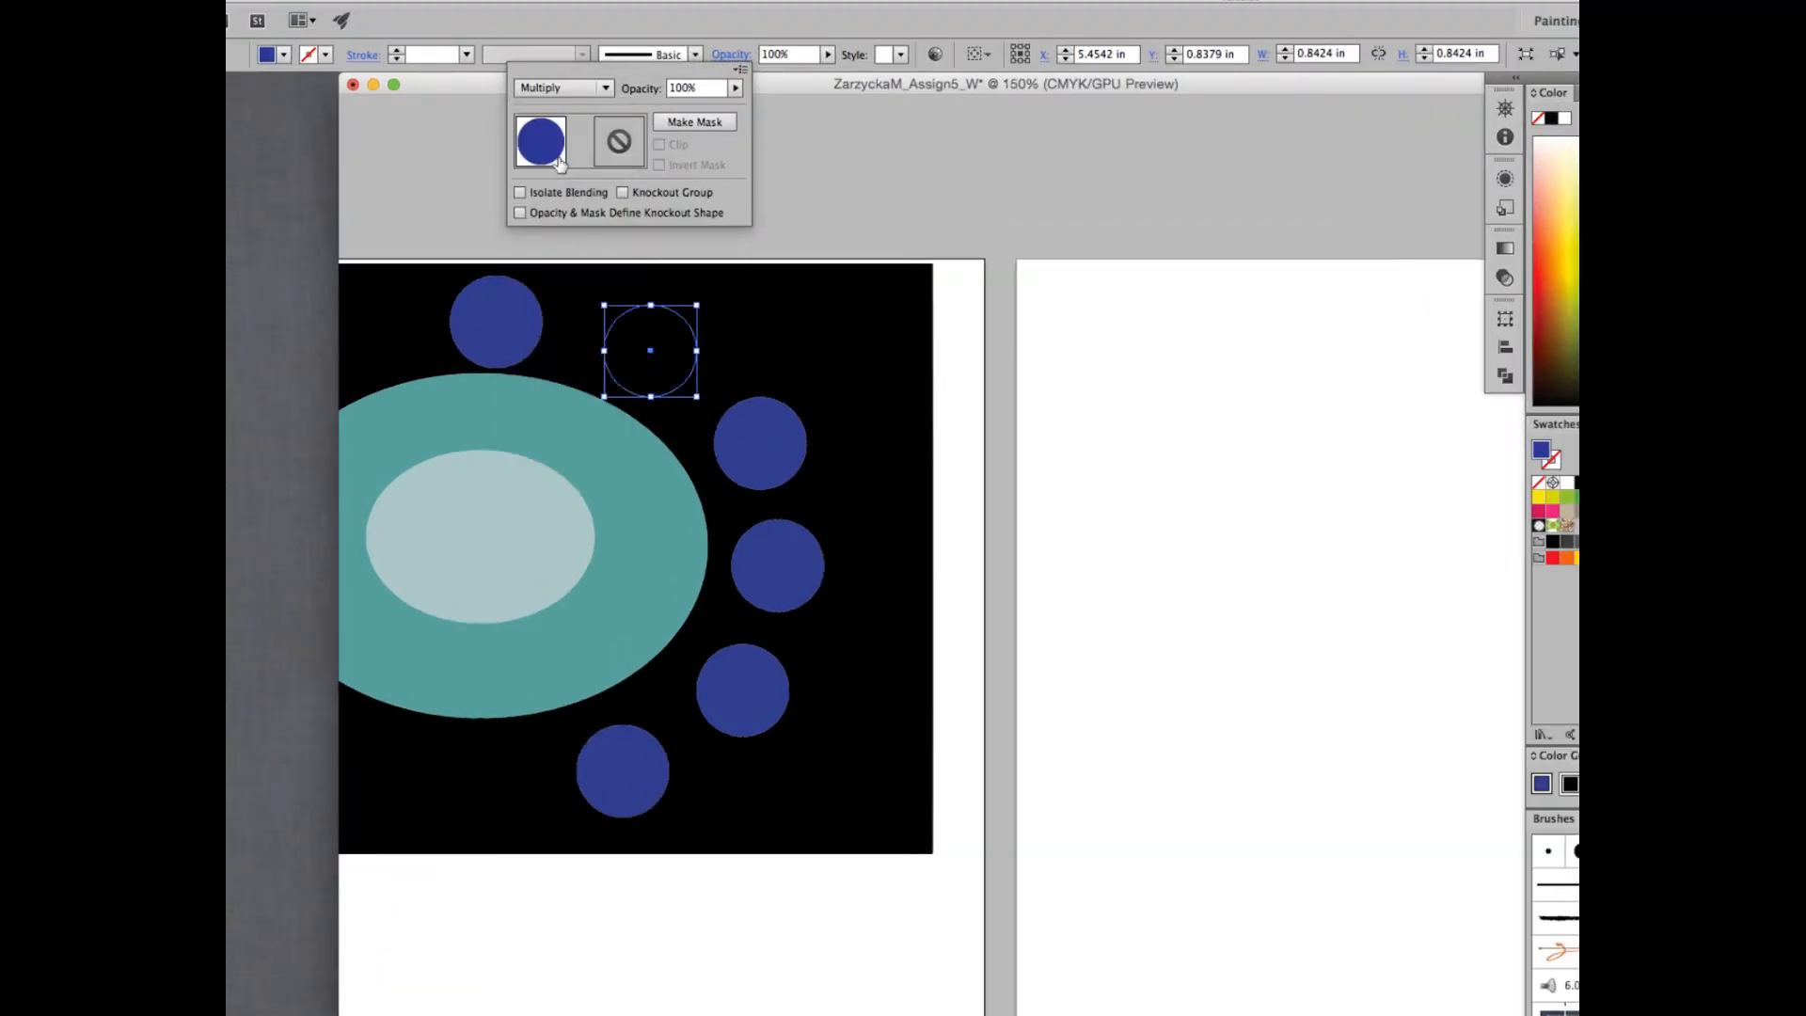
left_click(1003, 319)
left_click(810, 376)
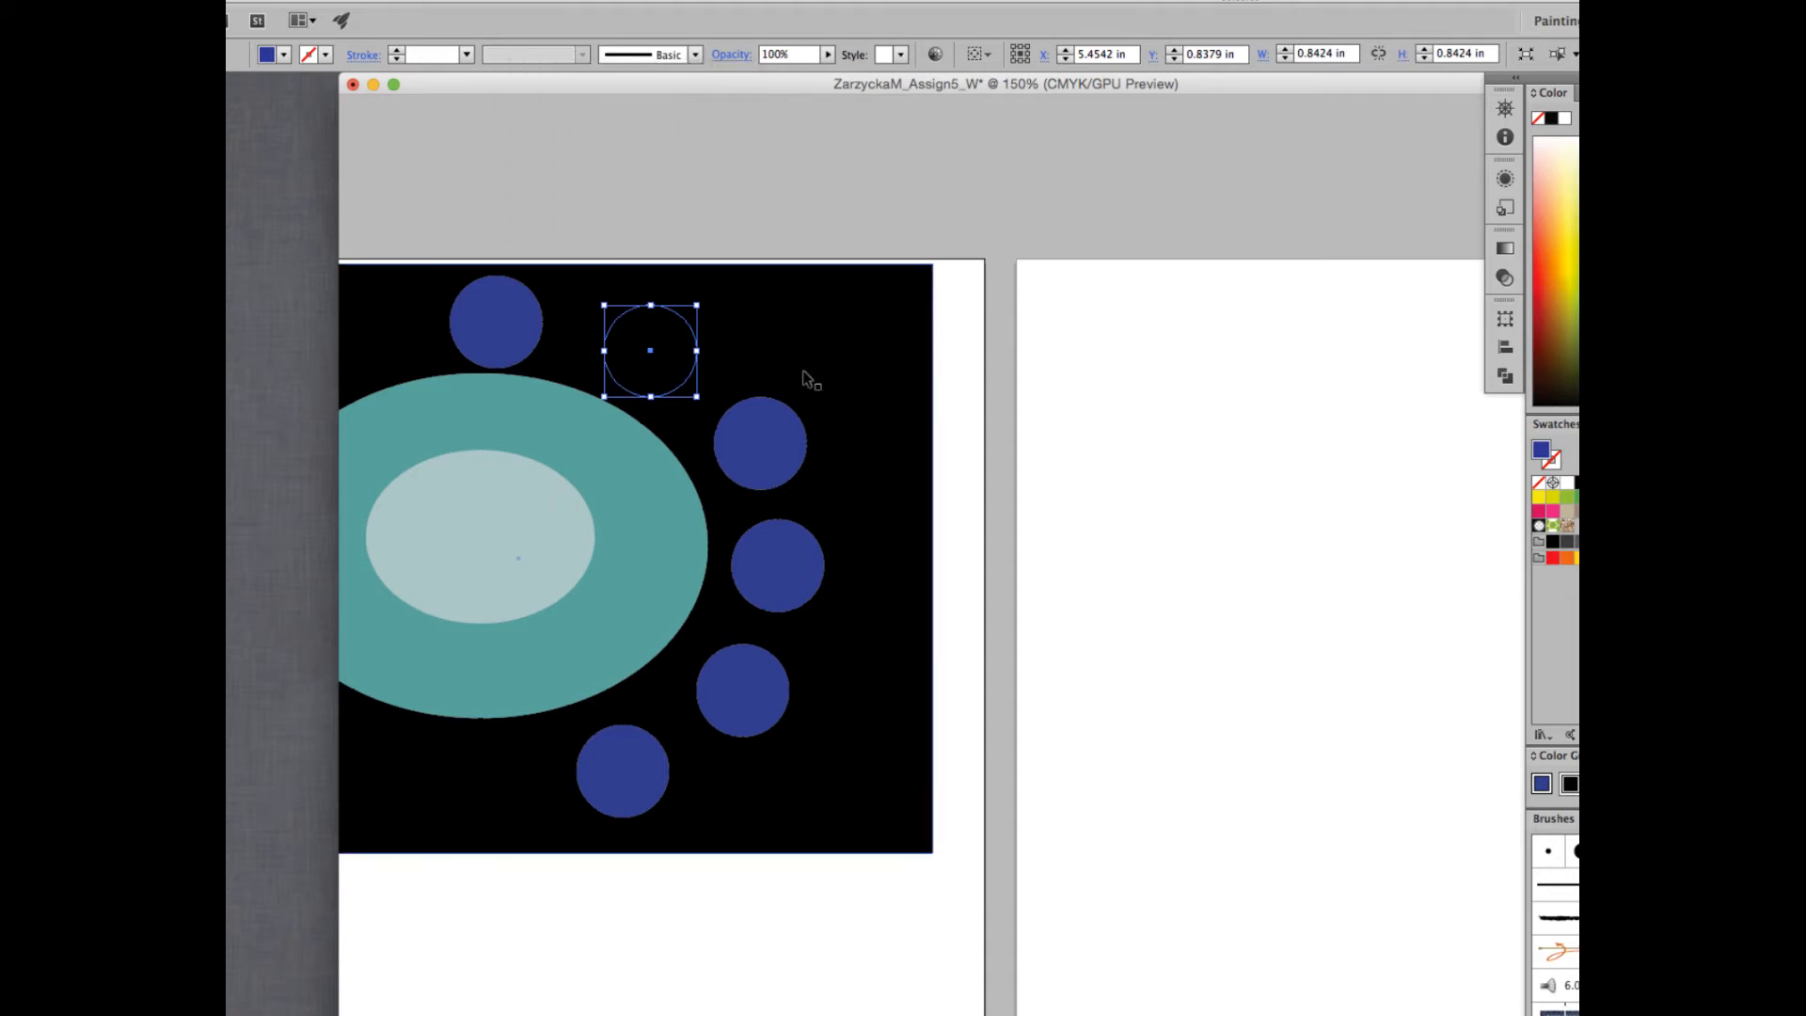
key("super+z")
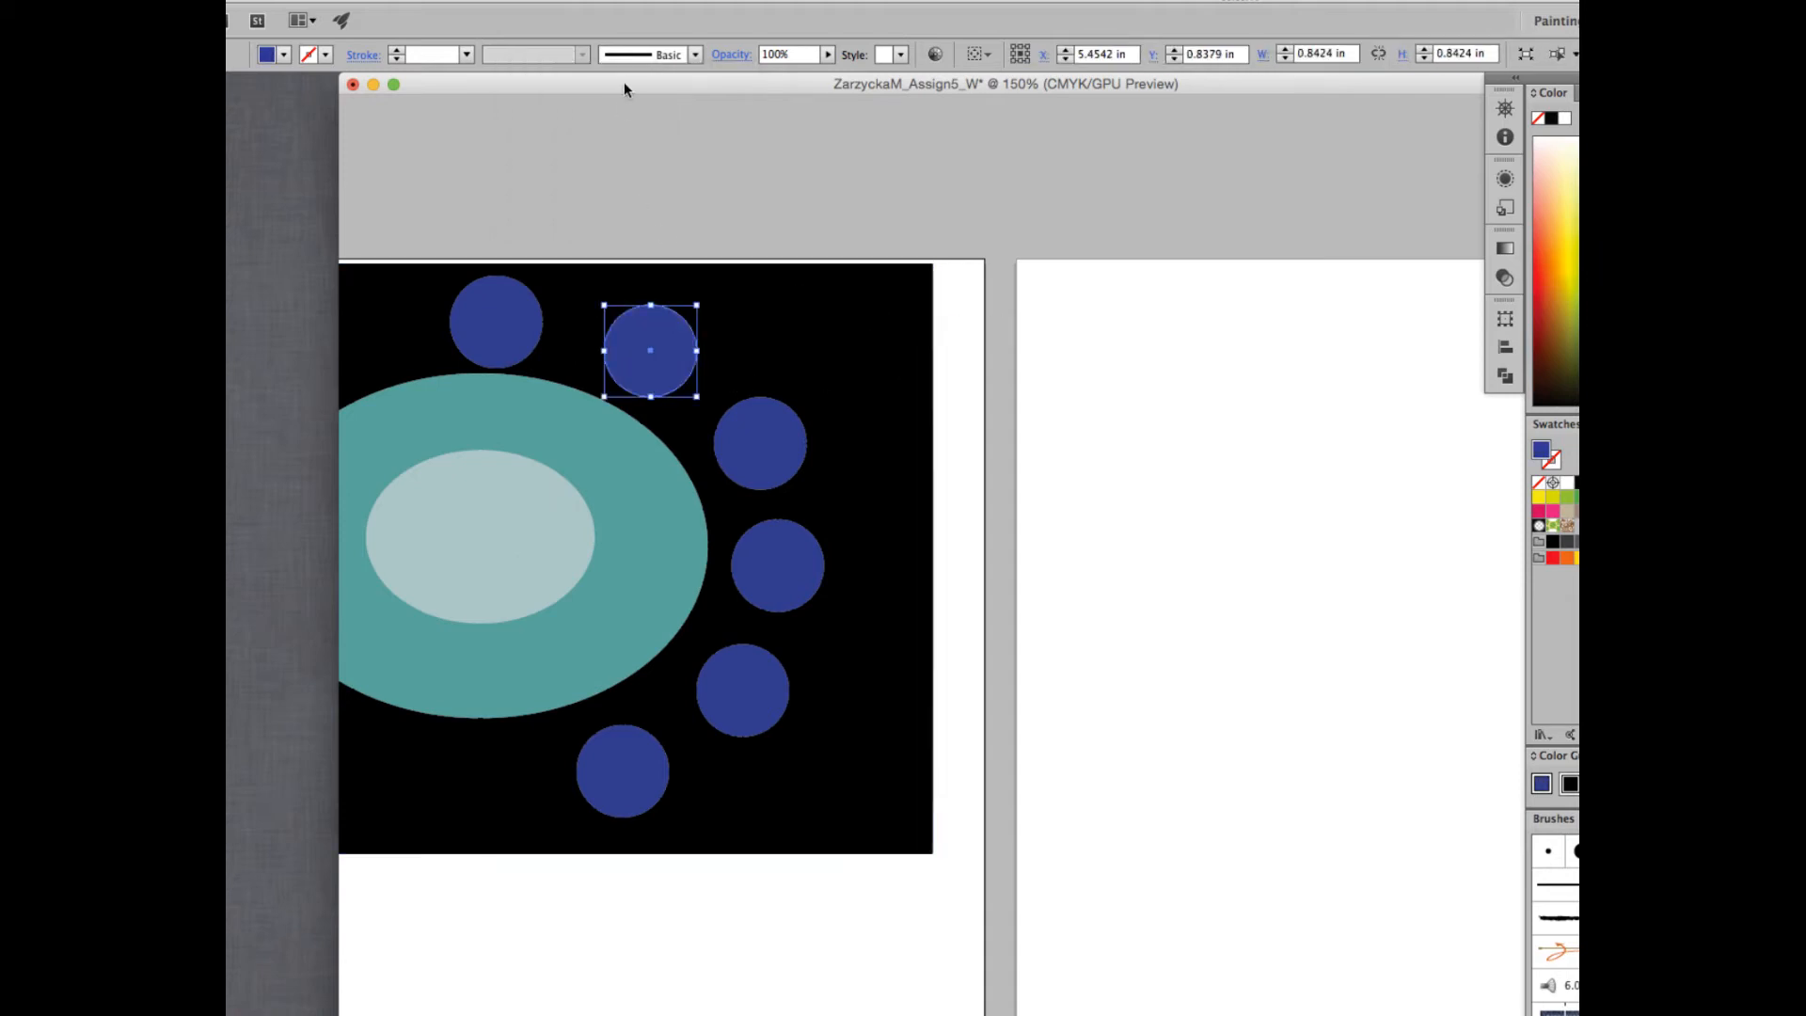
- Try the Darken and Color Burn blending modes on the second blue circle, then set it back to Normal
left_click(759, 54)
left_click(580, 88)
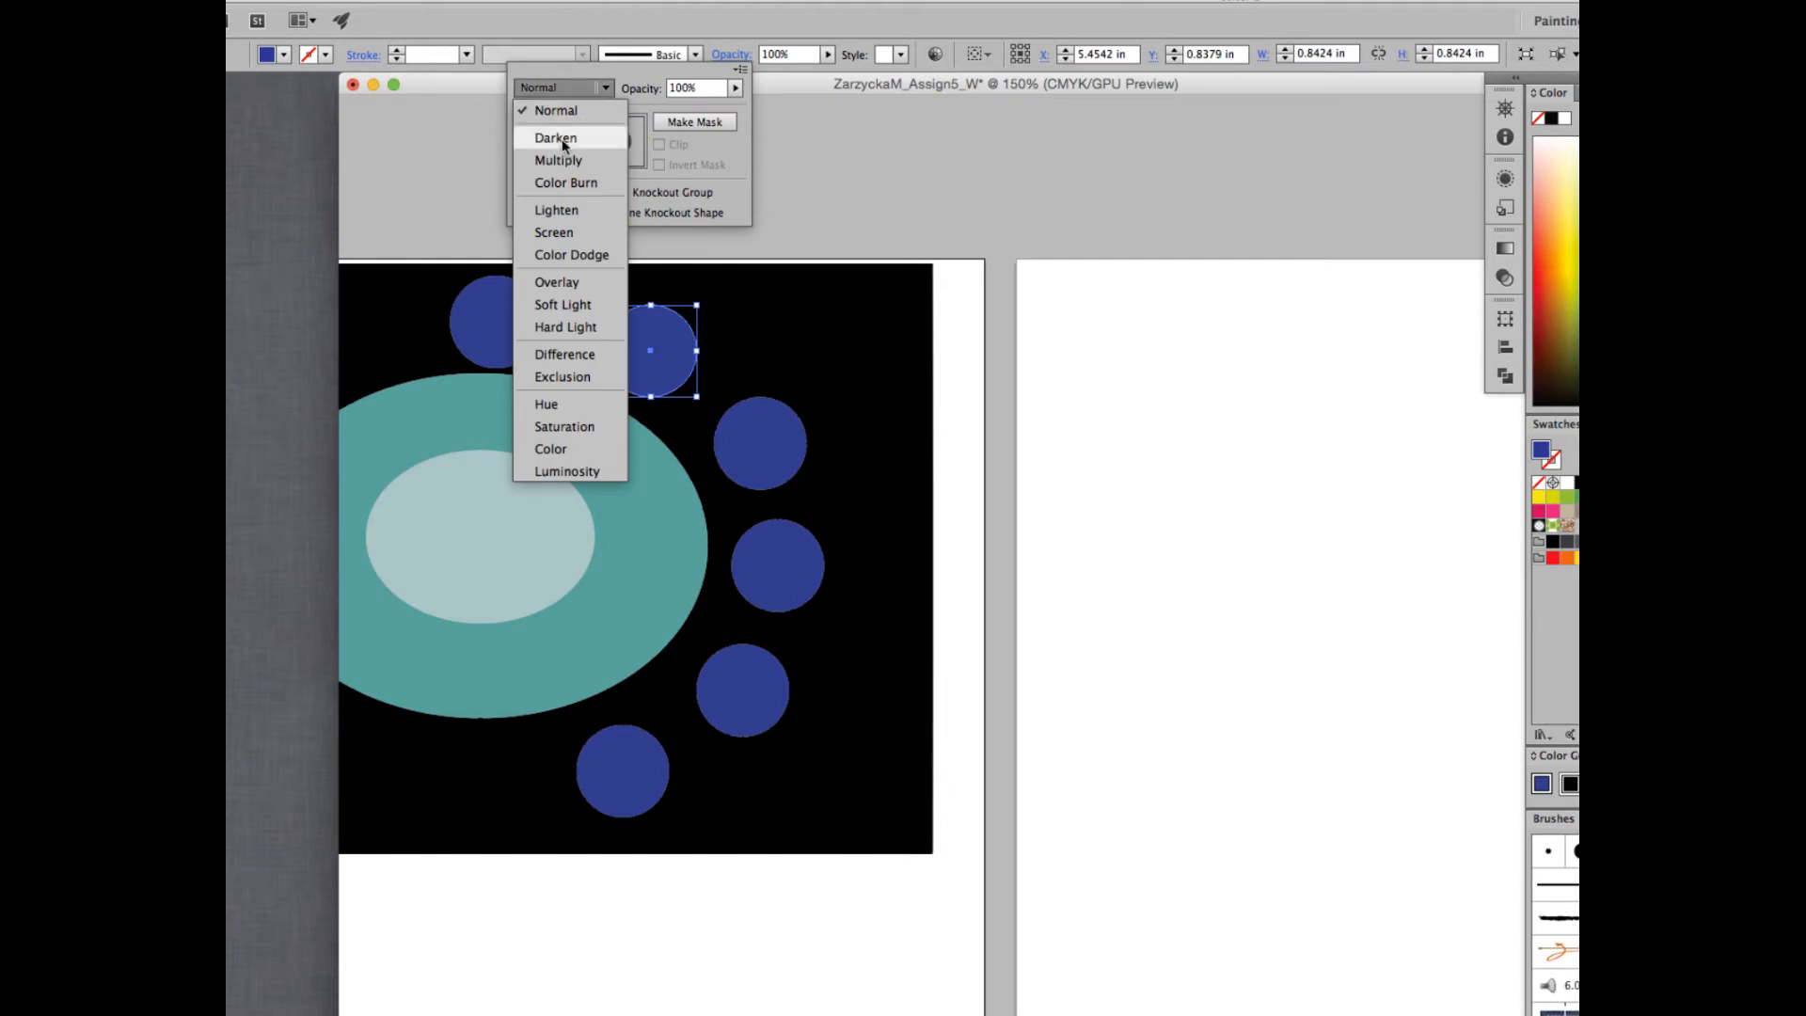
left_click(564, 142)
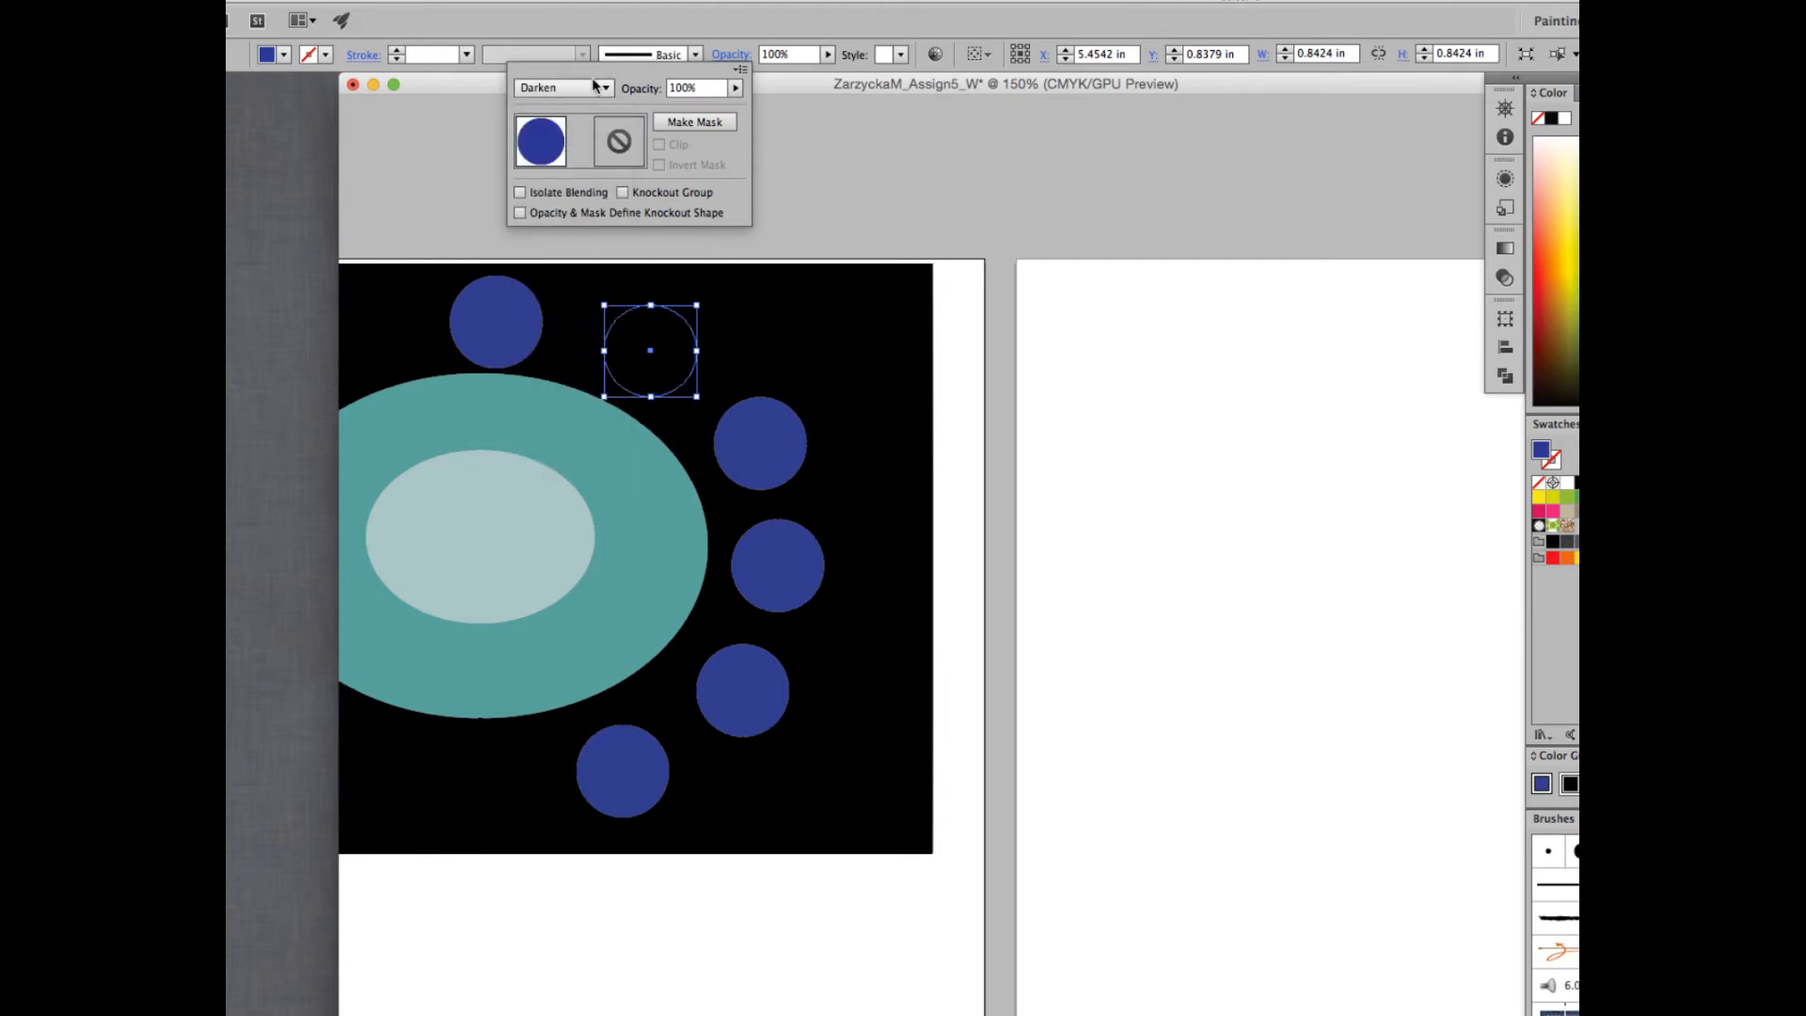
left_click(599, 88)
left_click(564, 181)
left_click(574, 87)
left_click(563, 111)
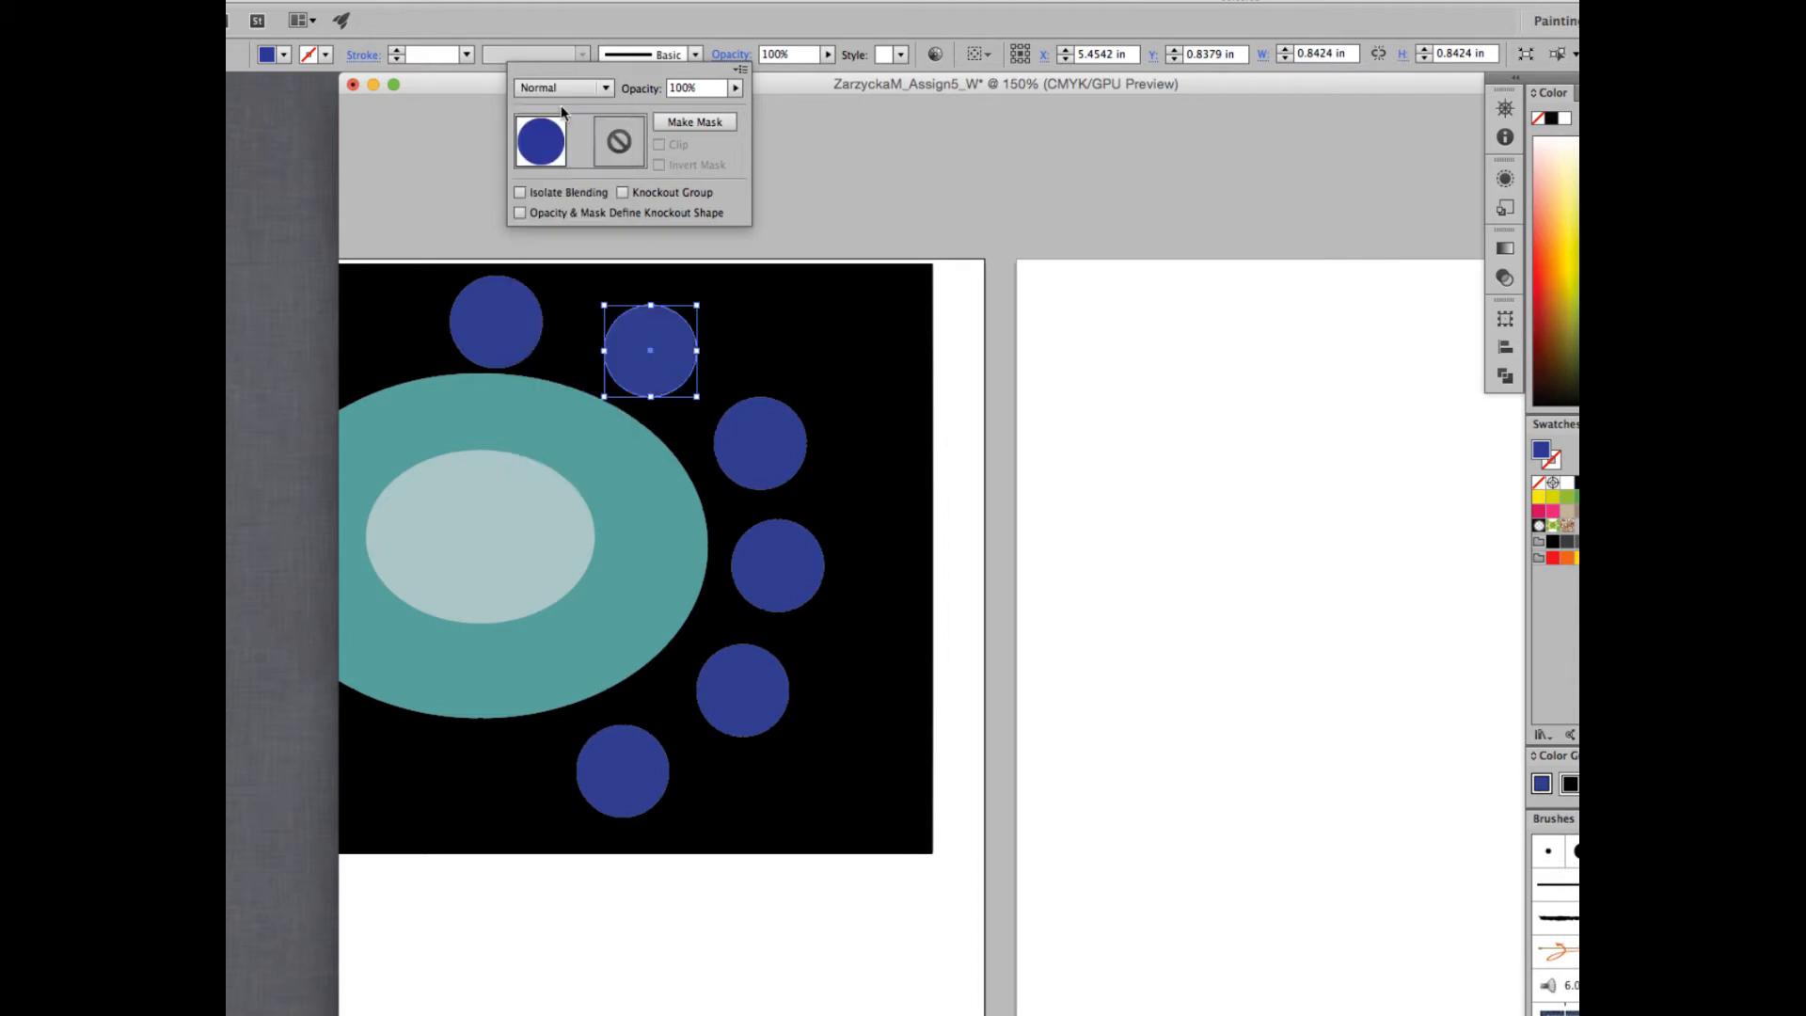
- Fill the background rectangle with the 50% gray swatch (C=0 M=0 Y=0 K=50)
left_click(833, 356)
left_click(852, 336)
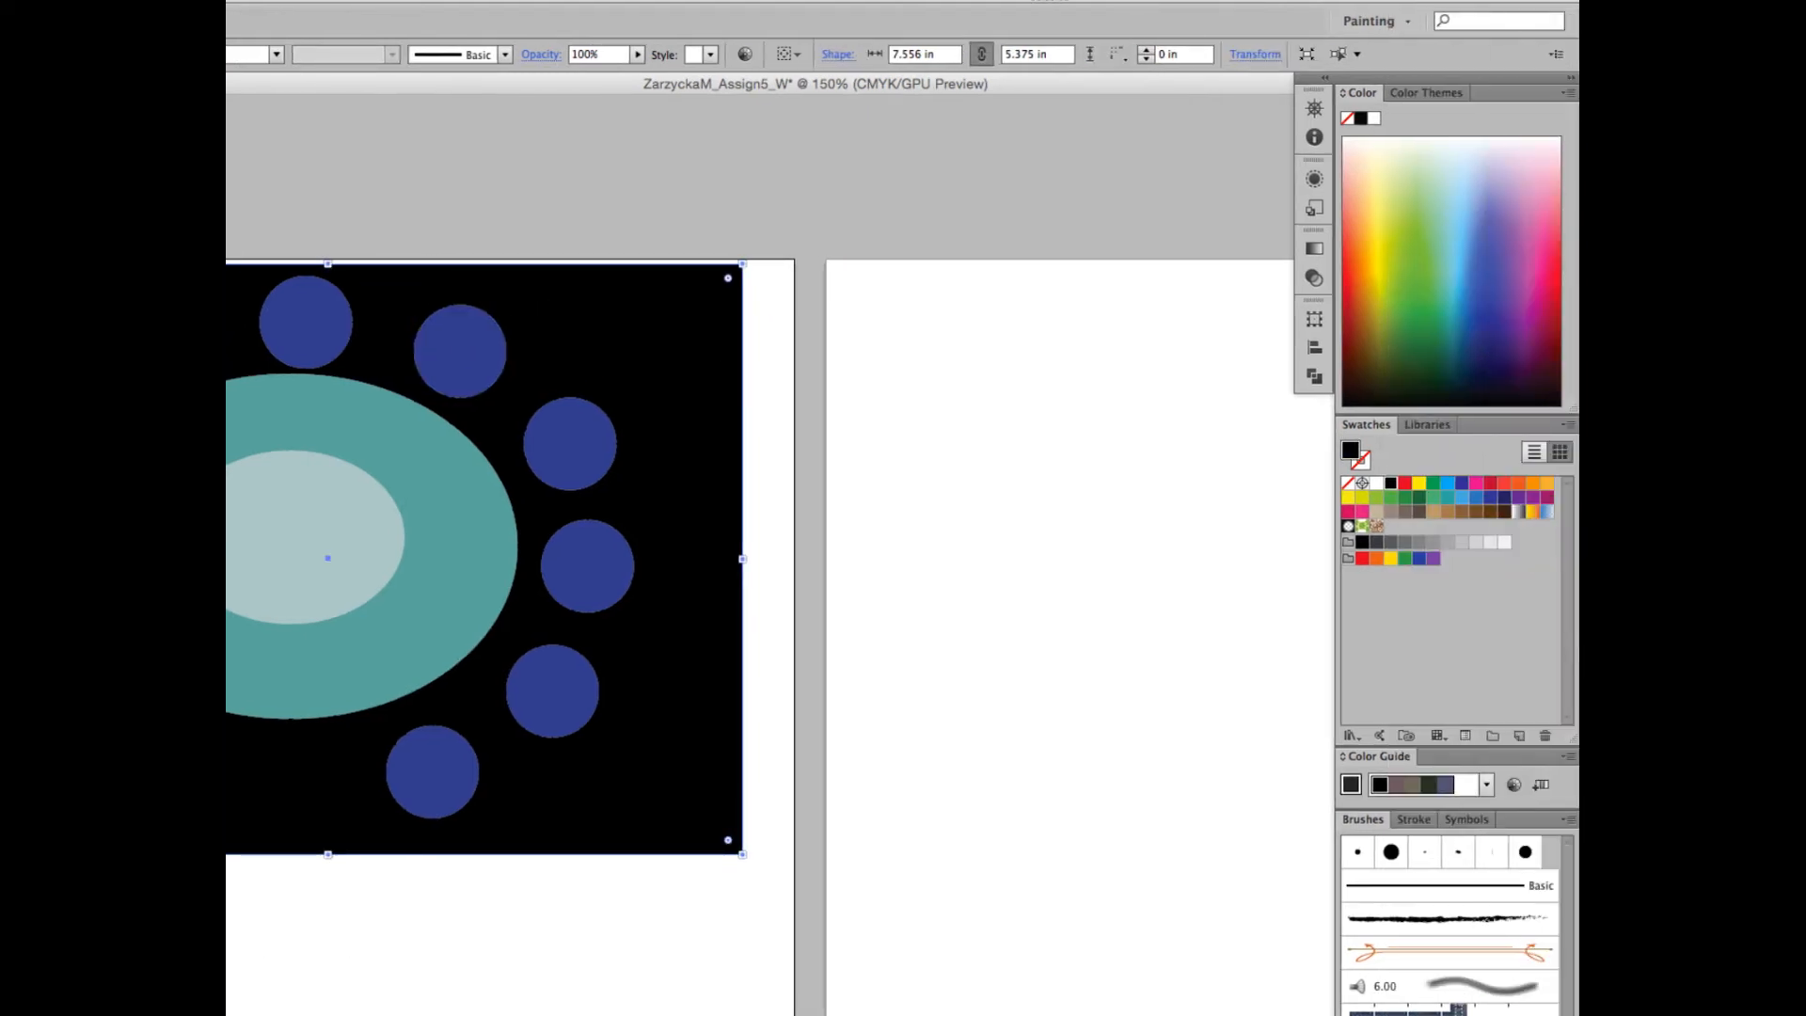
left_click(1434, 551)
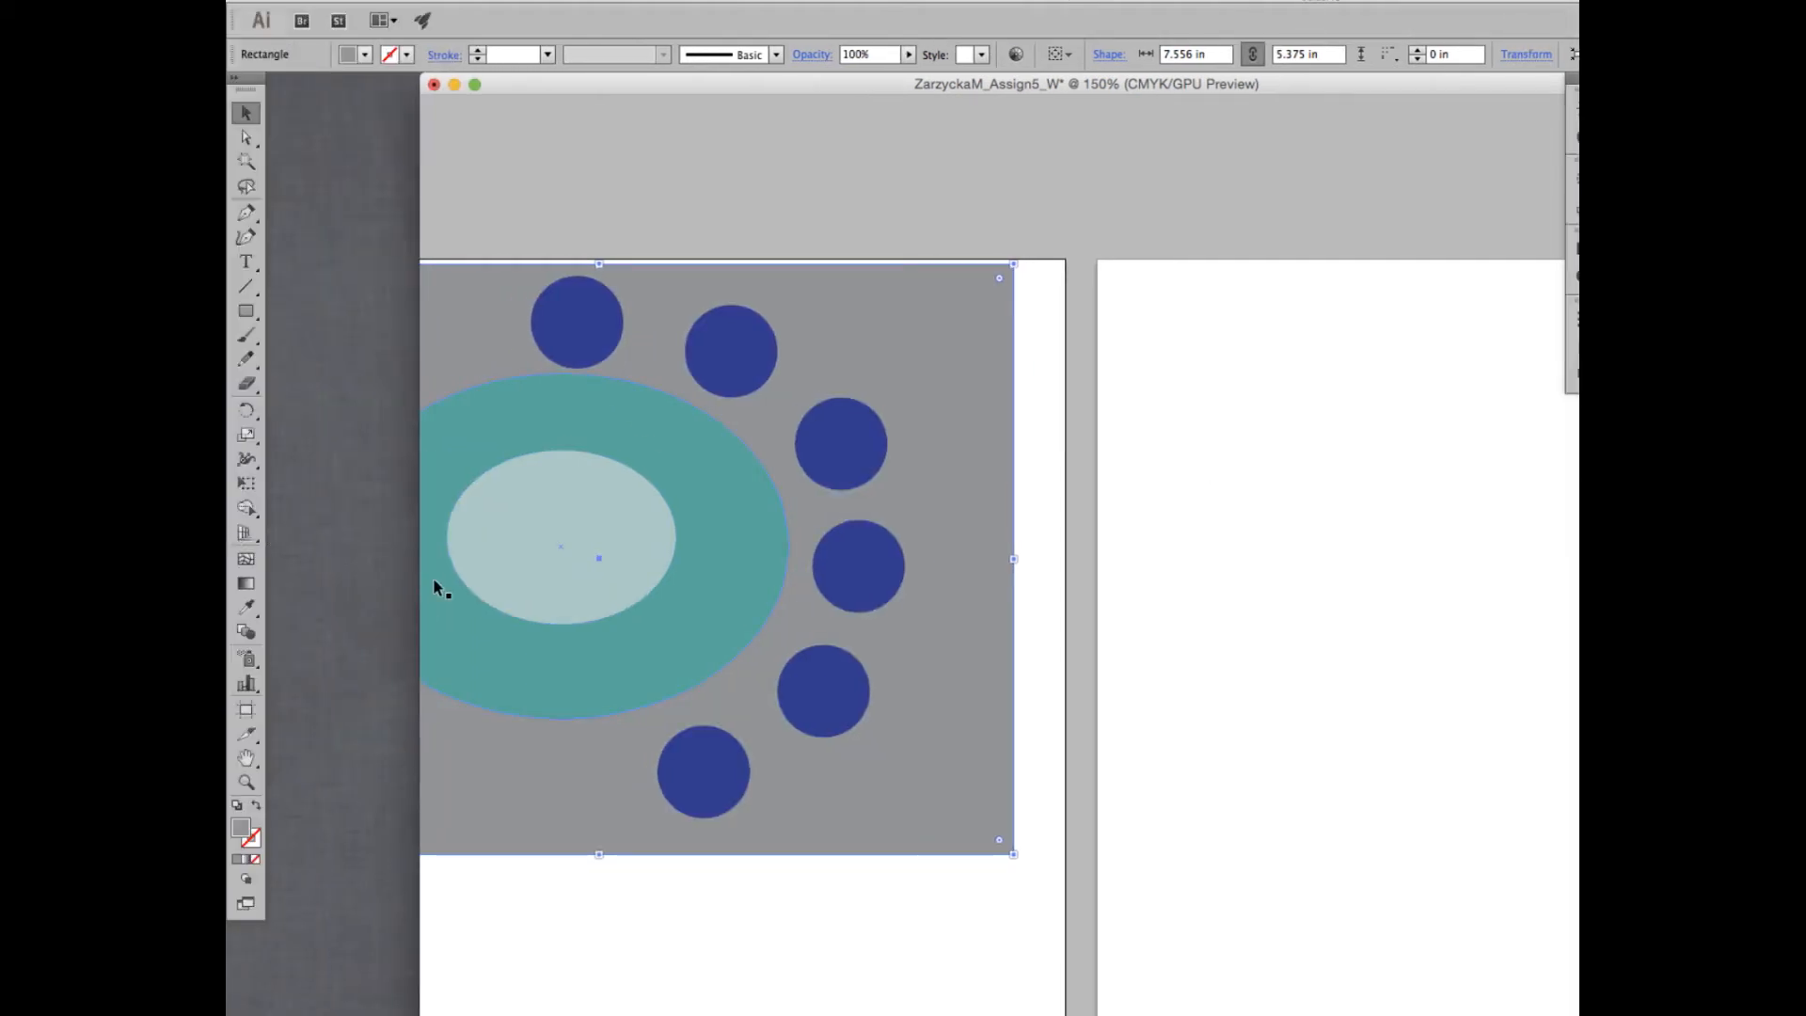
- Try the Darken and Color Burn blending modes on the second blue circle, then set it to Multiply
left_click(751, 337)
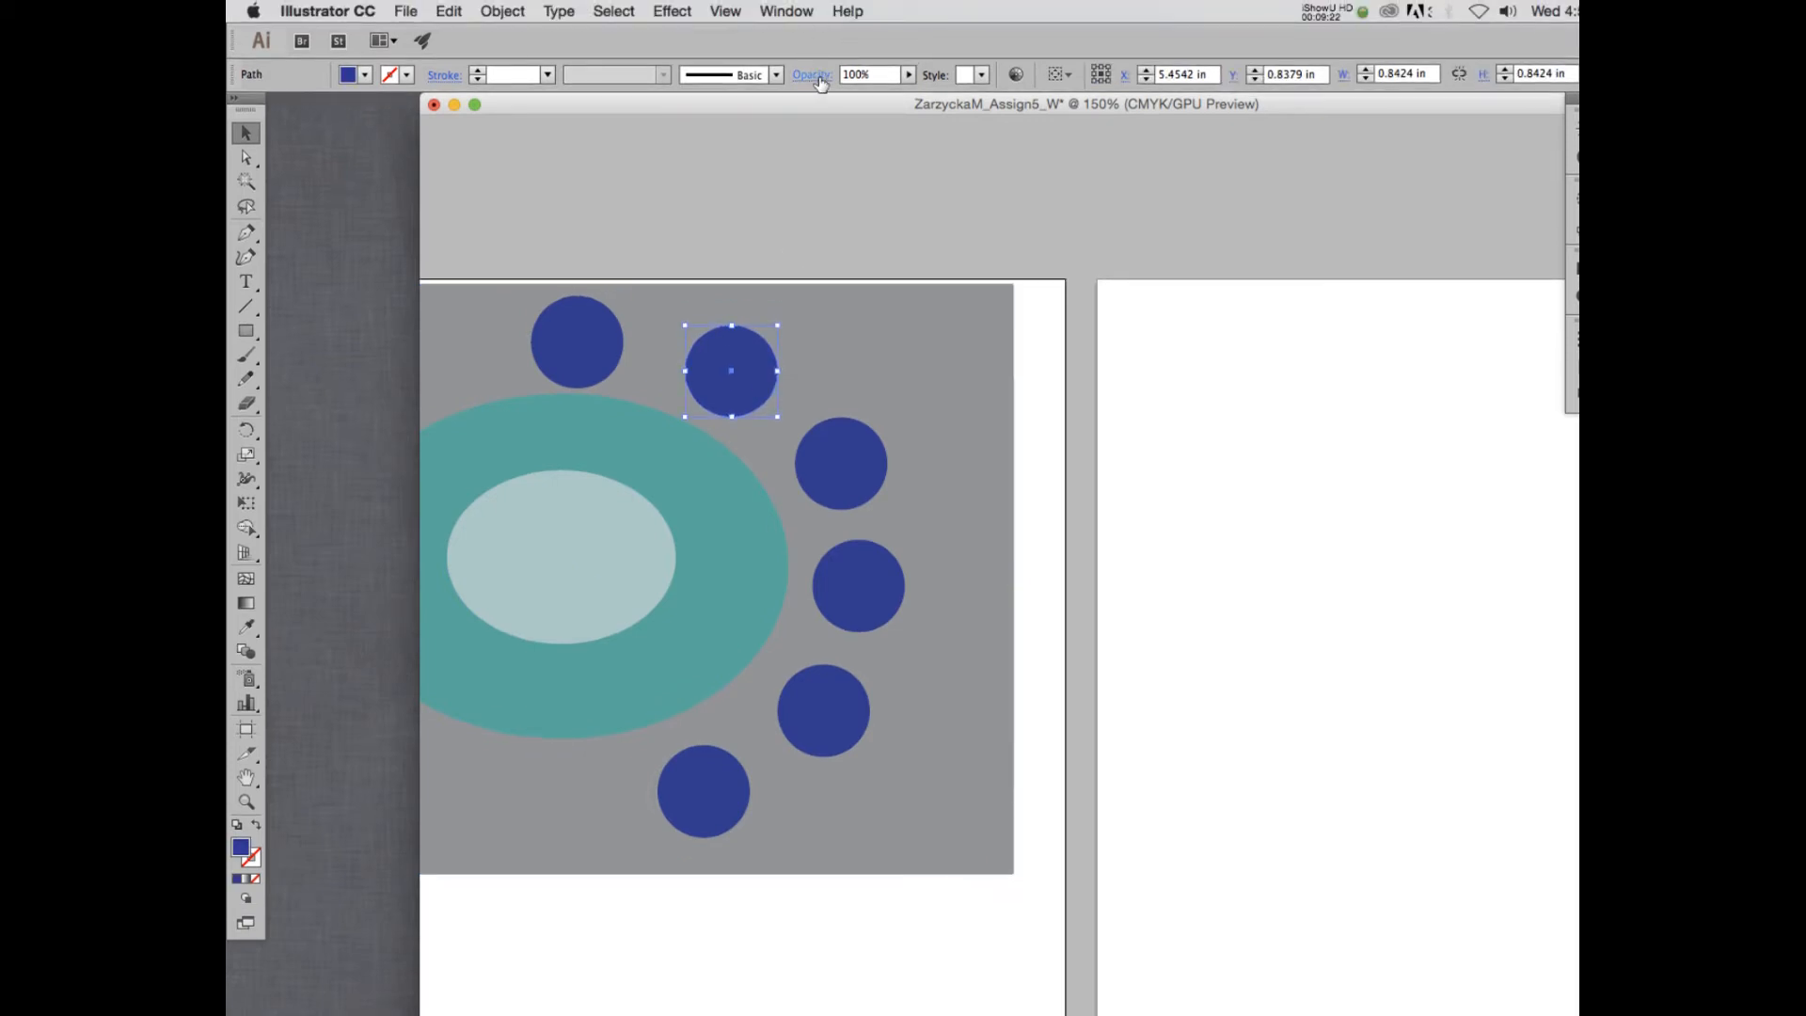
left_click(813, 76)
left_click(674, 109)
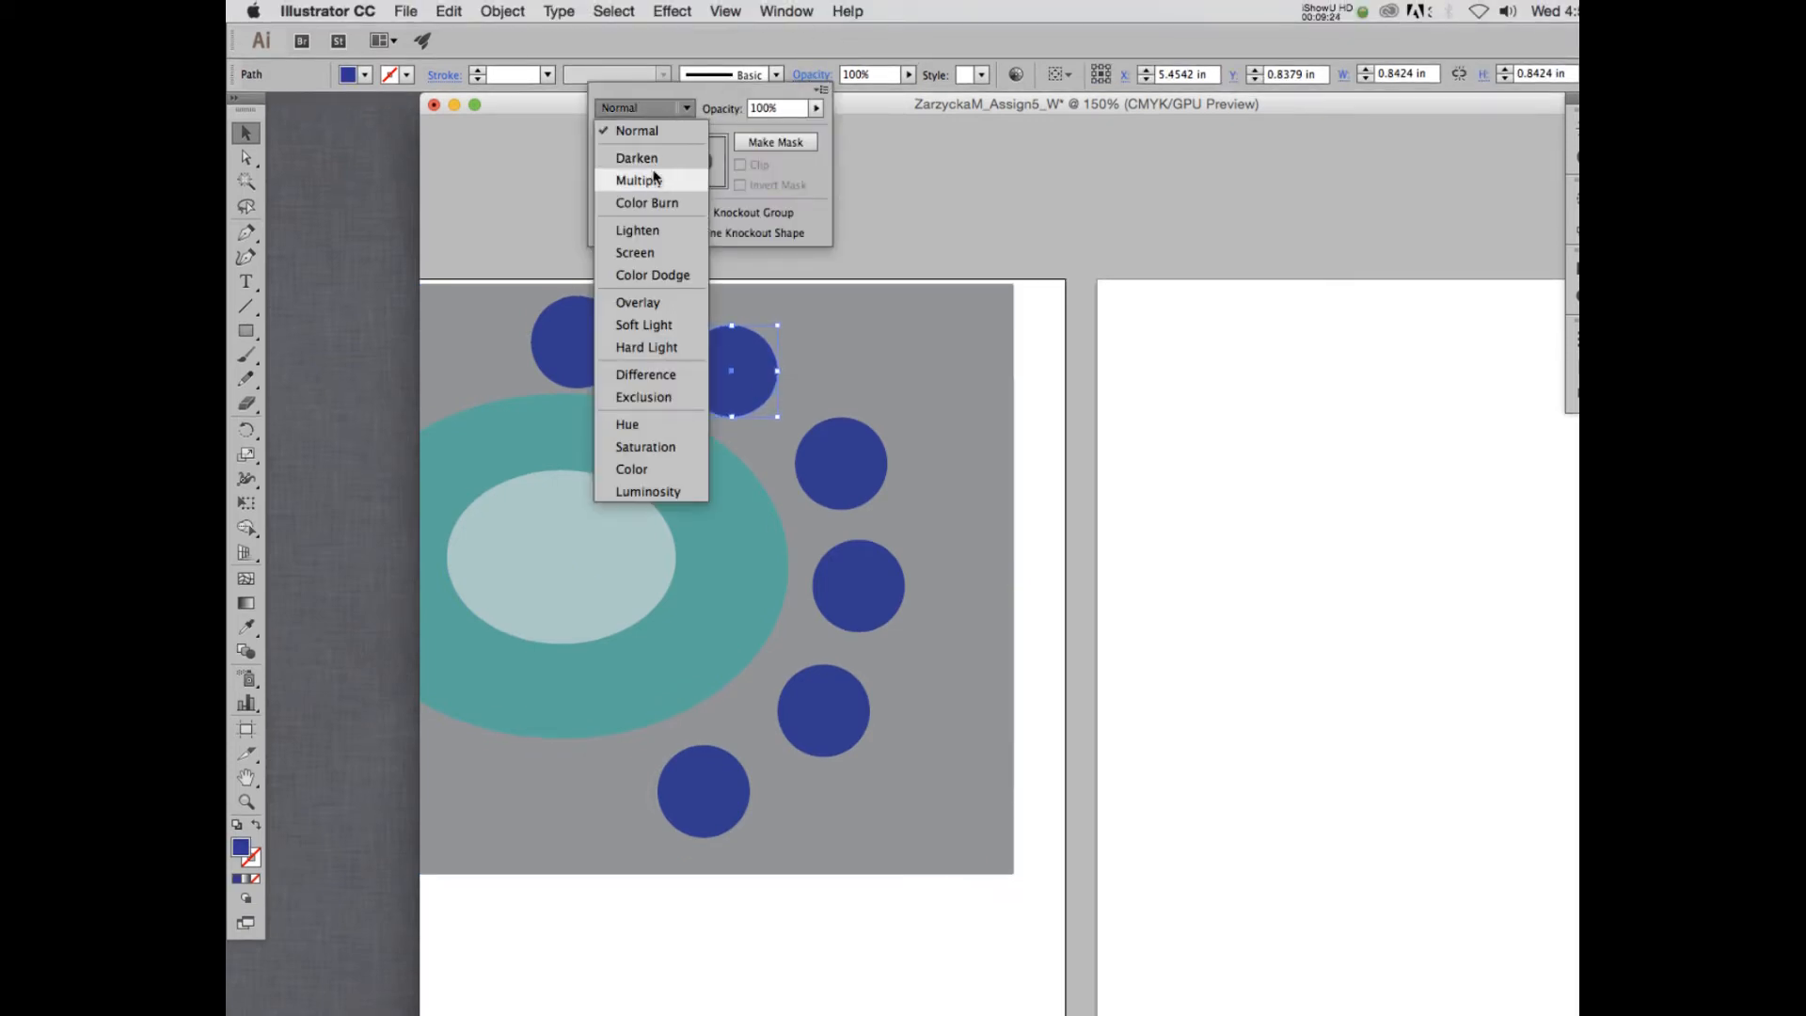
left_click(649, 180)
left_click(651, 109)
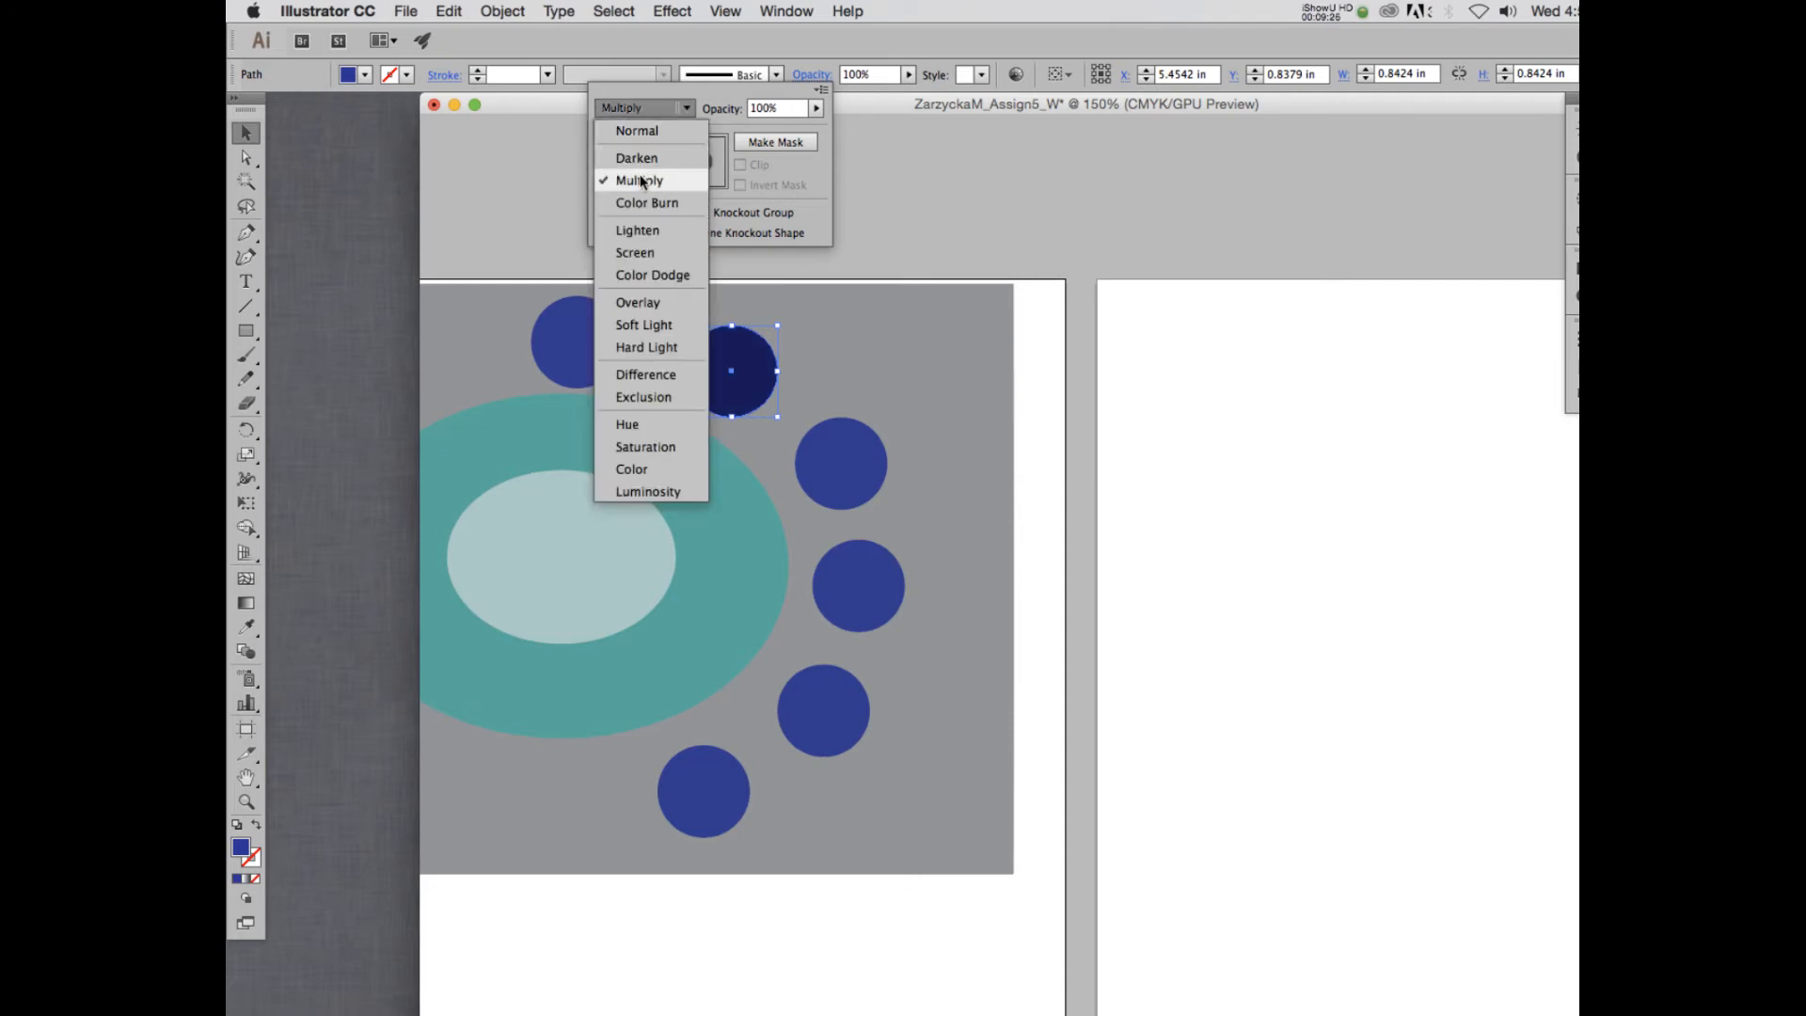
left_click(637, 158)
left_click(664, 111)
left_click(647, 202)
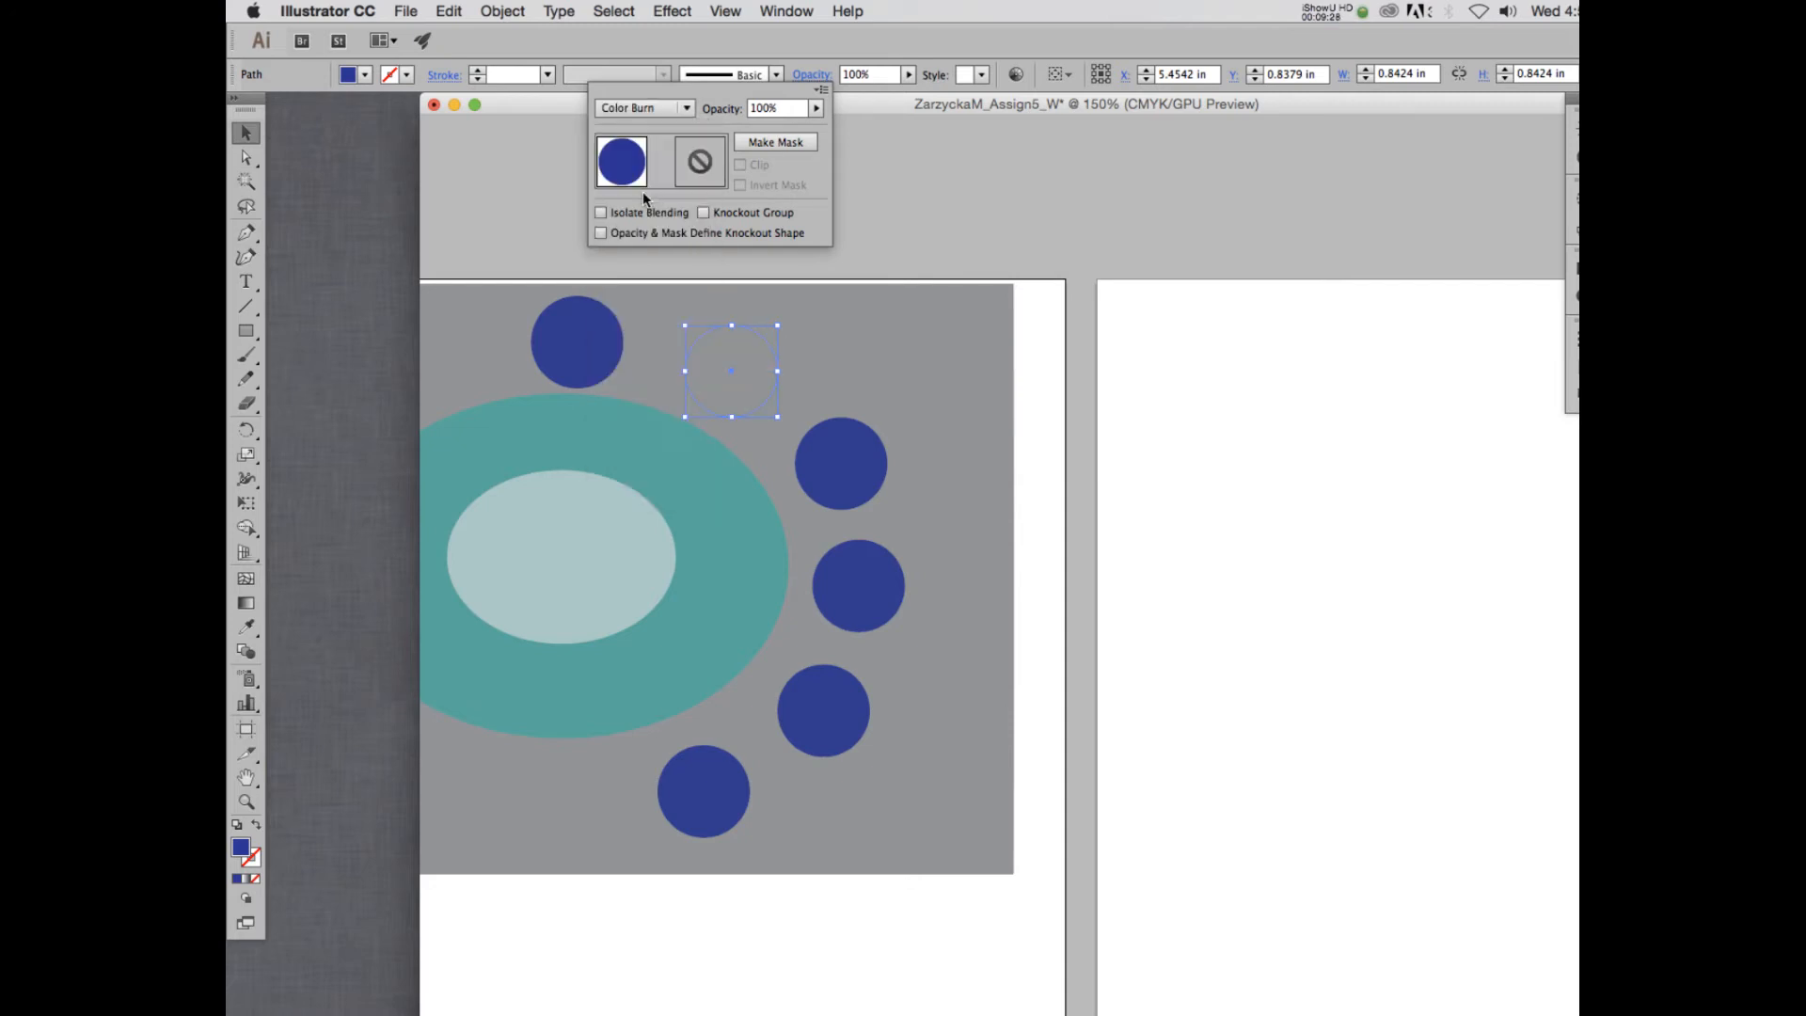
left_click(659, 109)
left_click(643, 178)
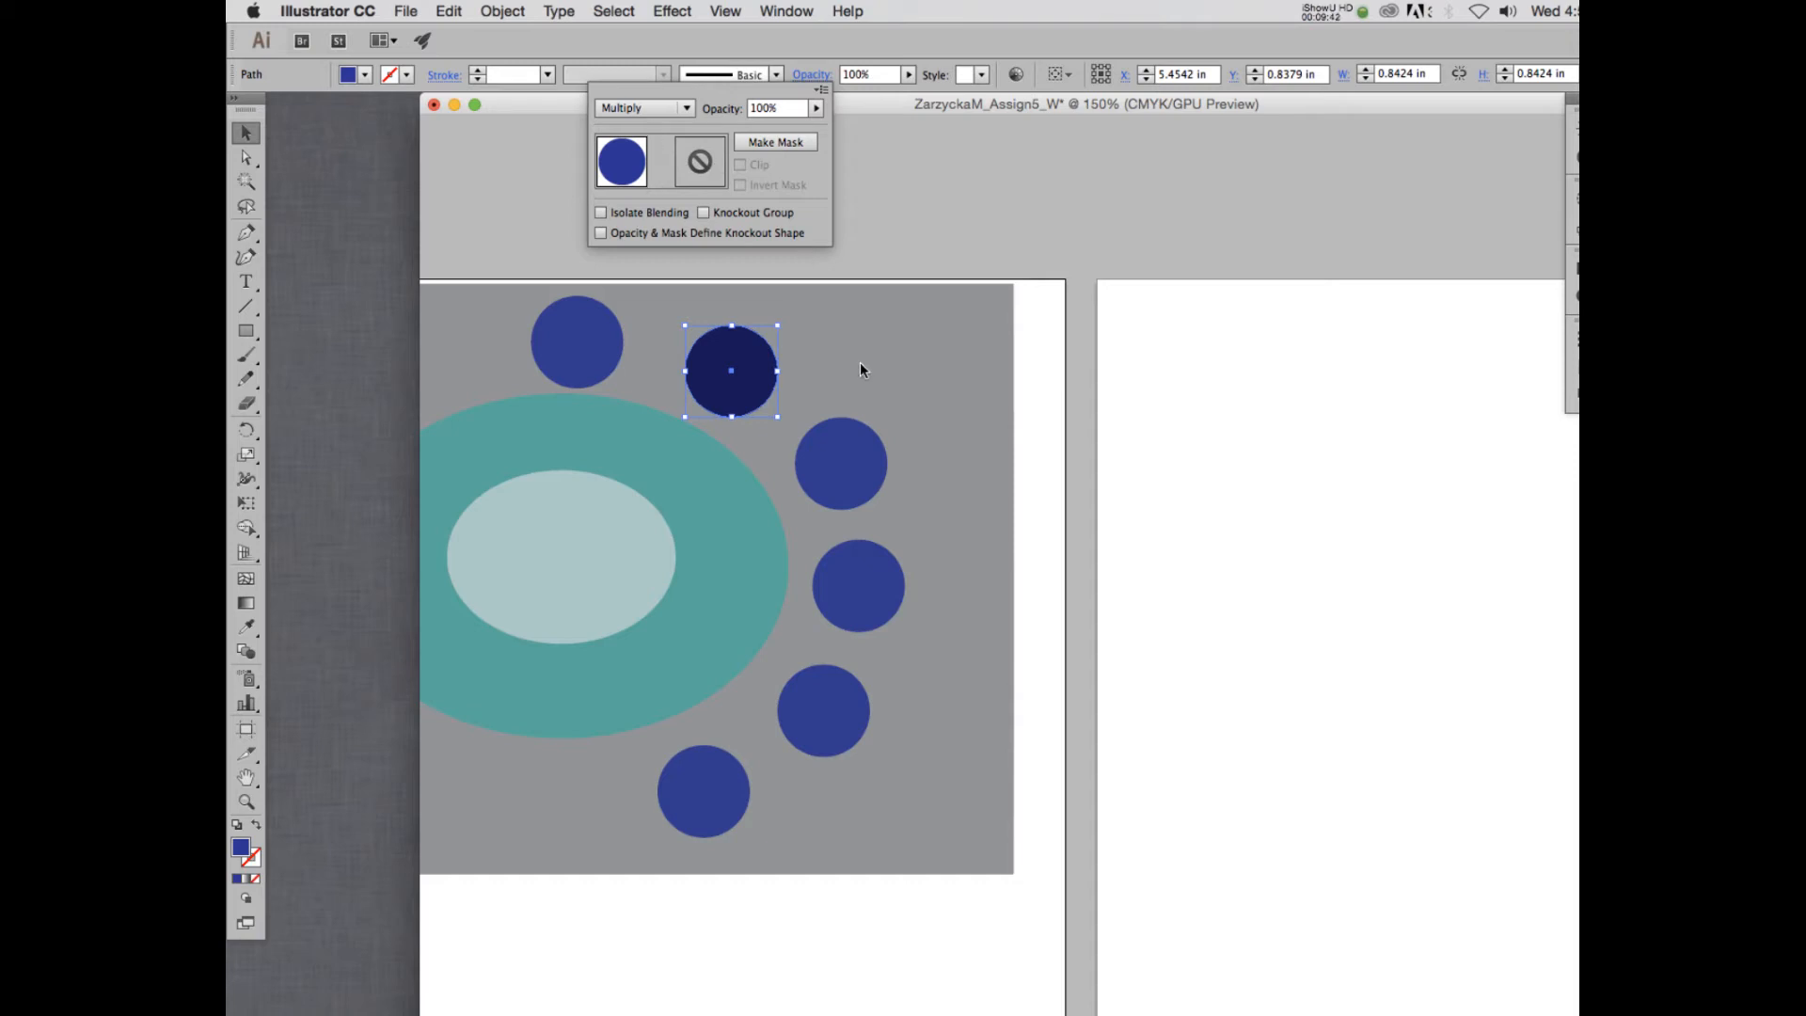
- Set the blending mode of the third blue circle, clockwise along the arc, to Lighten
left_click(849, 478)
left_click(848, 477)
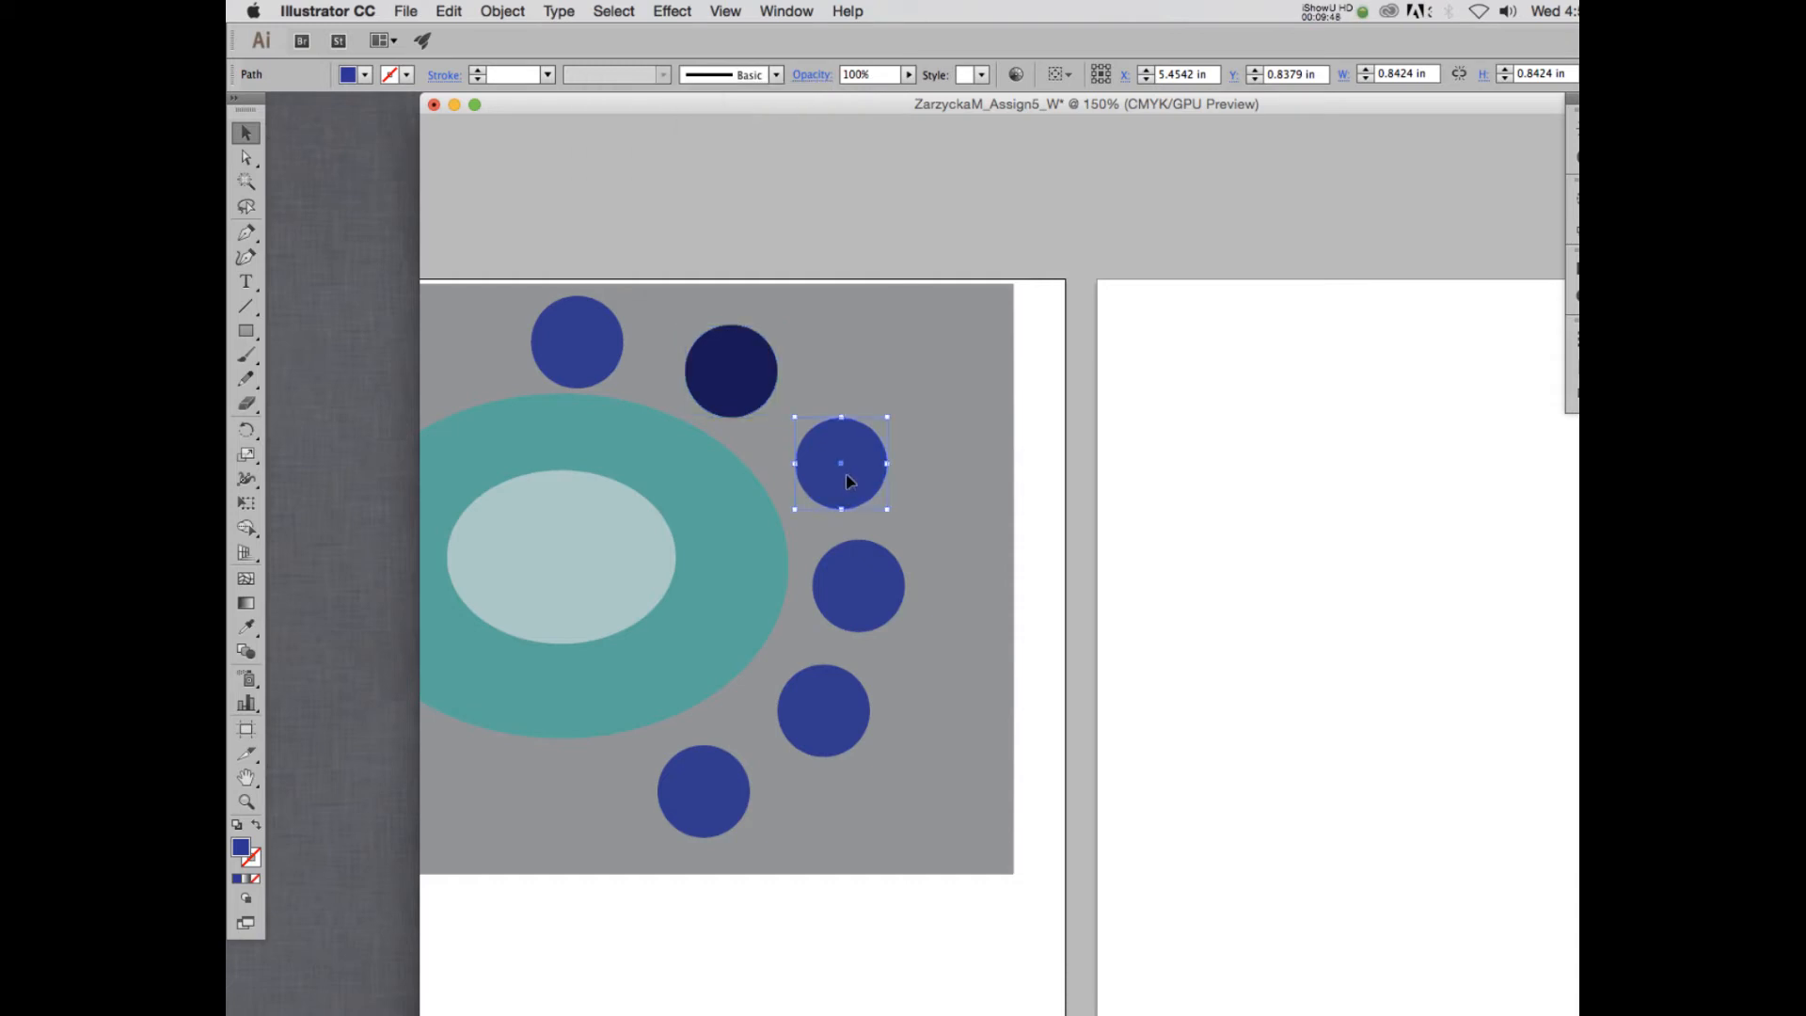
left_click(814, 75)
left_click(686, 109)
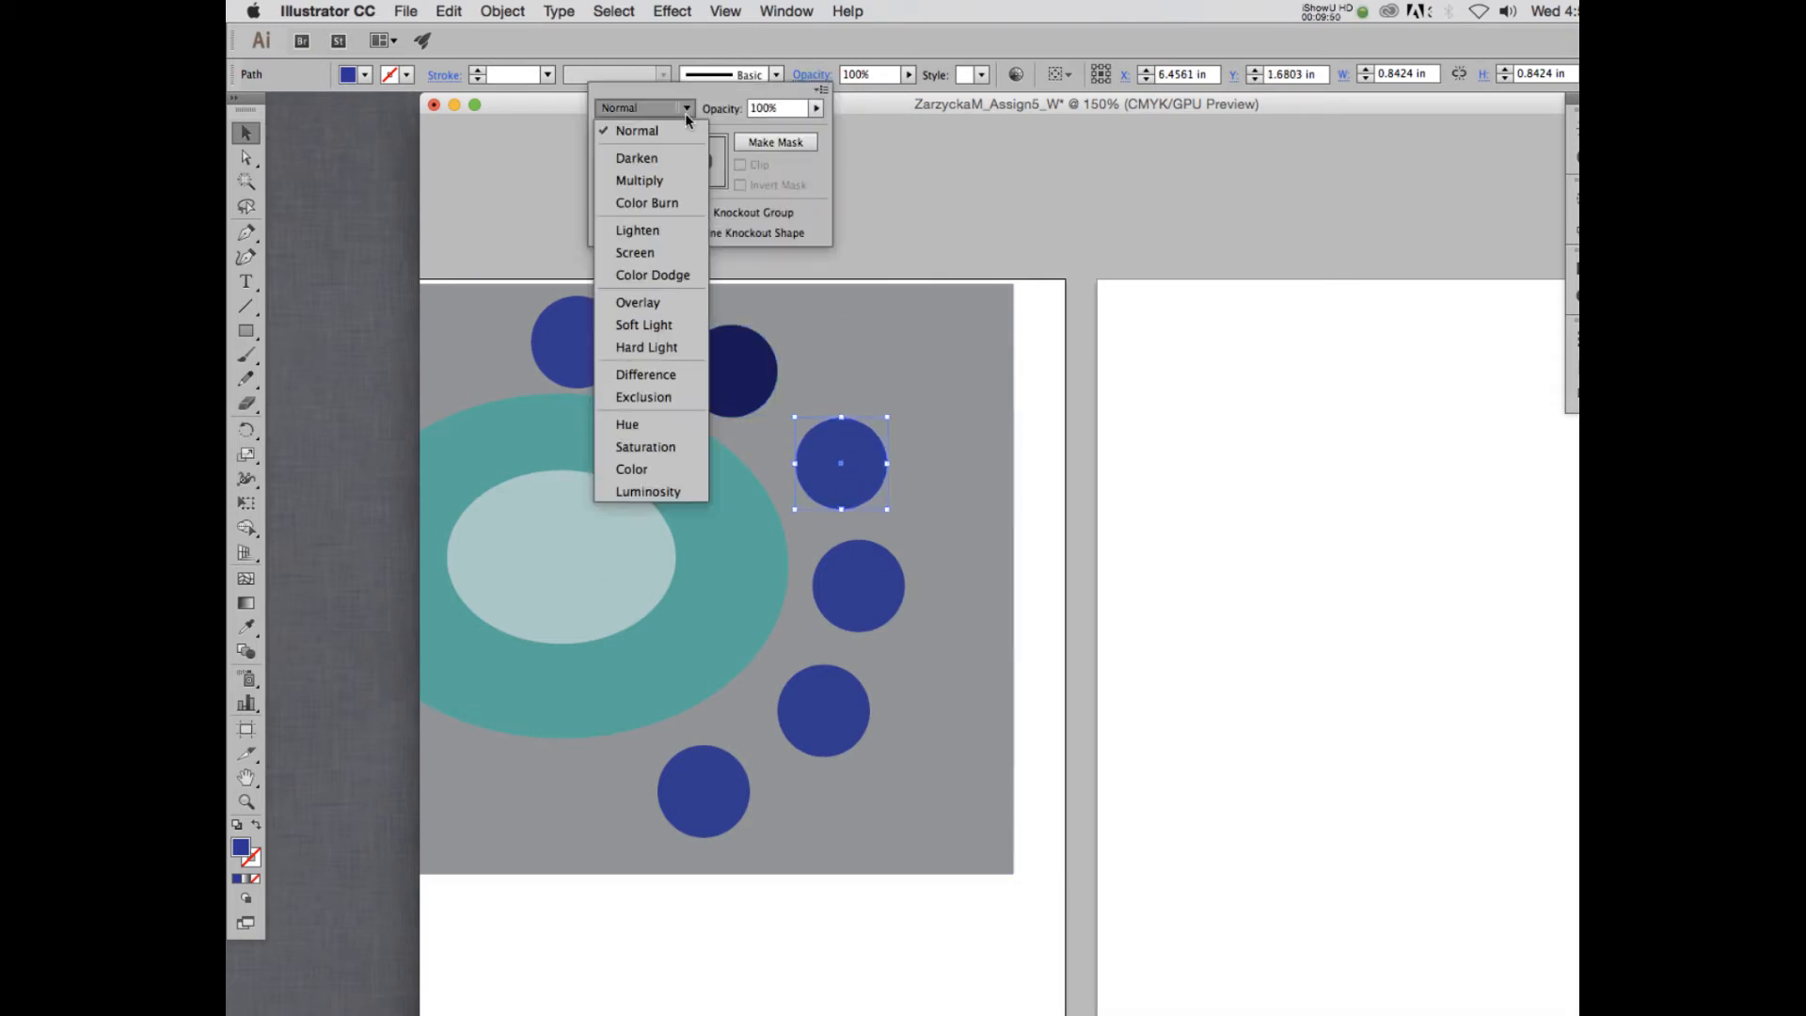
left_click(645, 231)
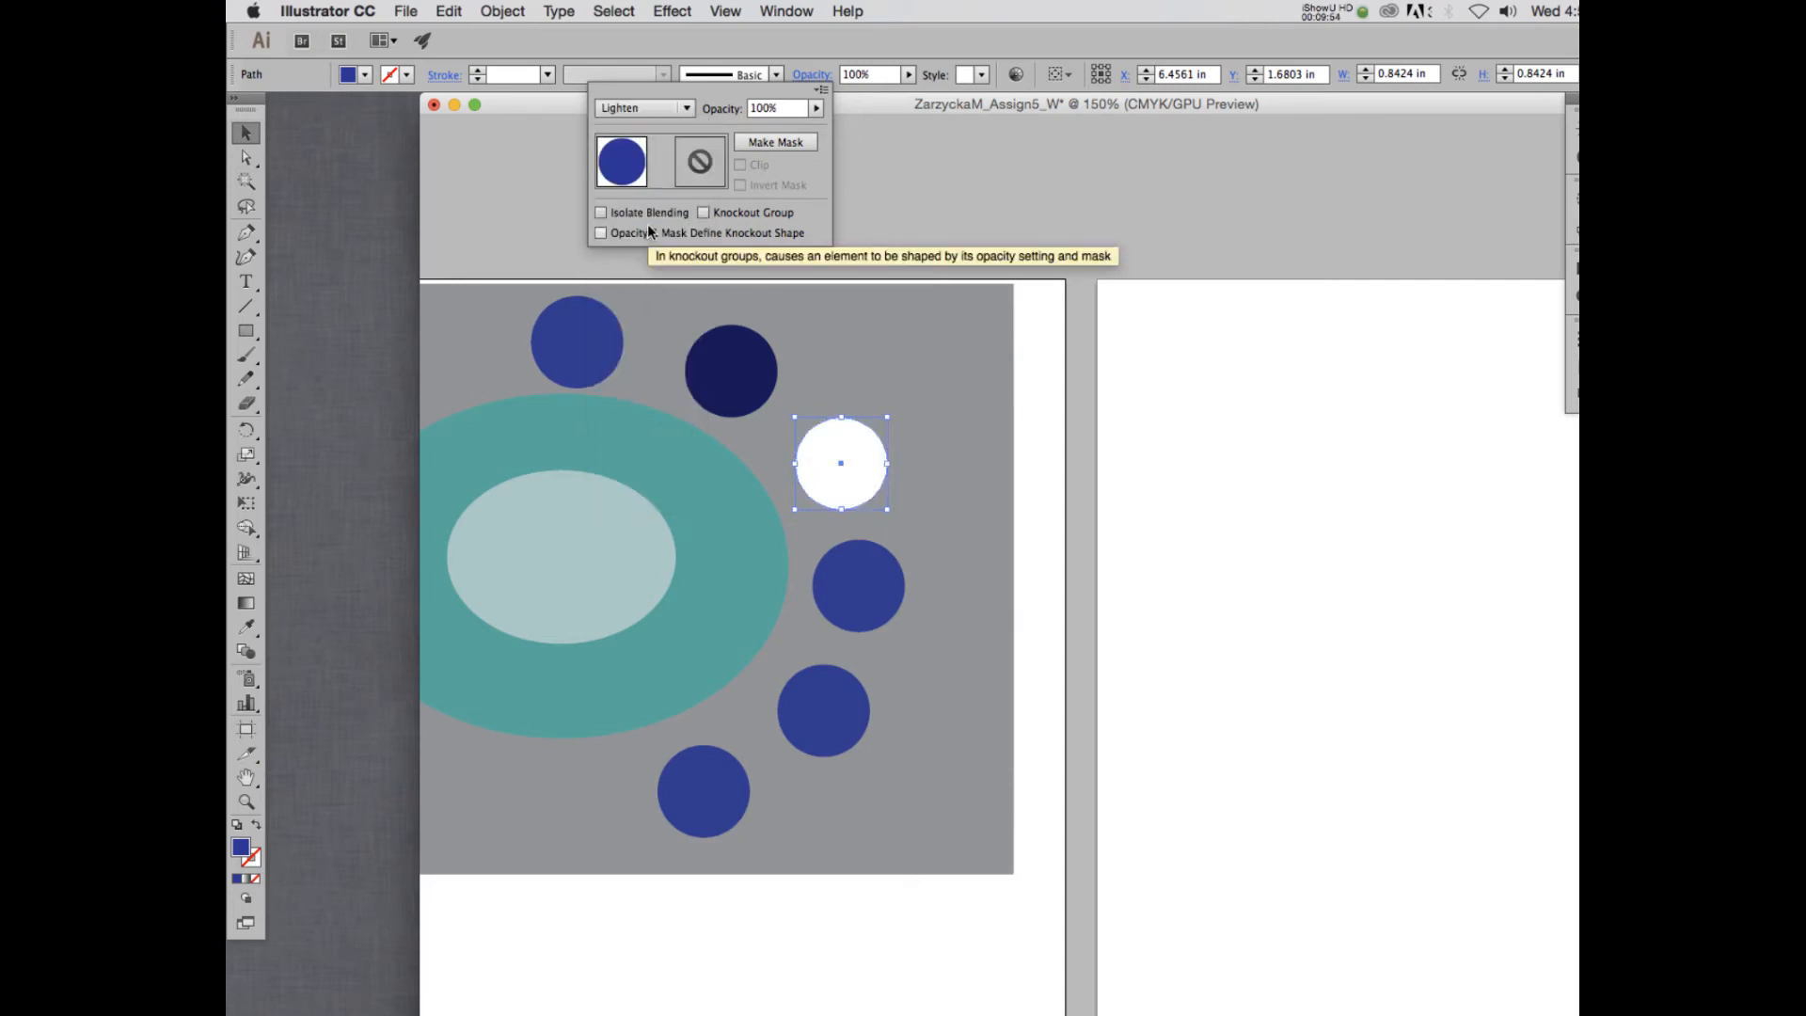
- Try Screen, Color Dodge and Overlay on the fourth blue circle, then set its blending mode to Soft Light
left_click(861, 587)
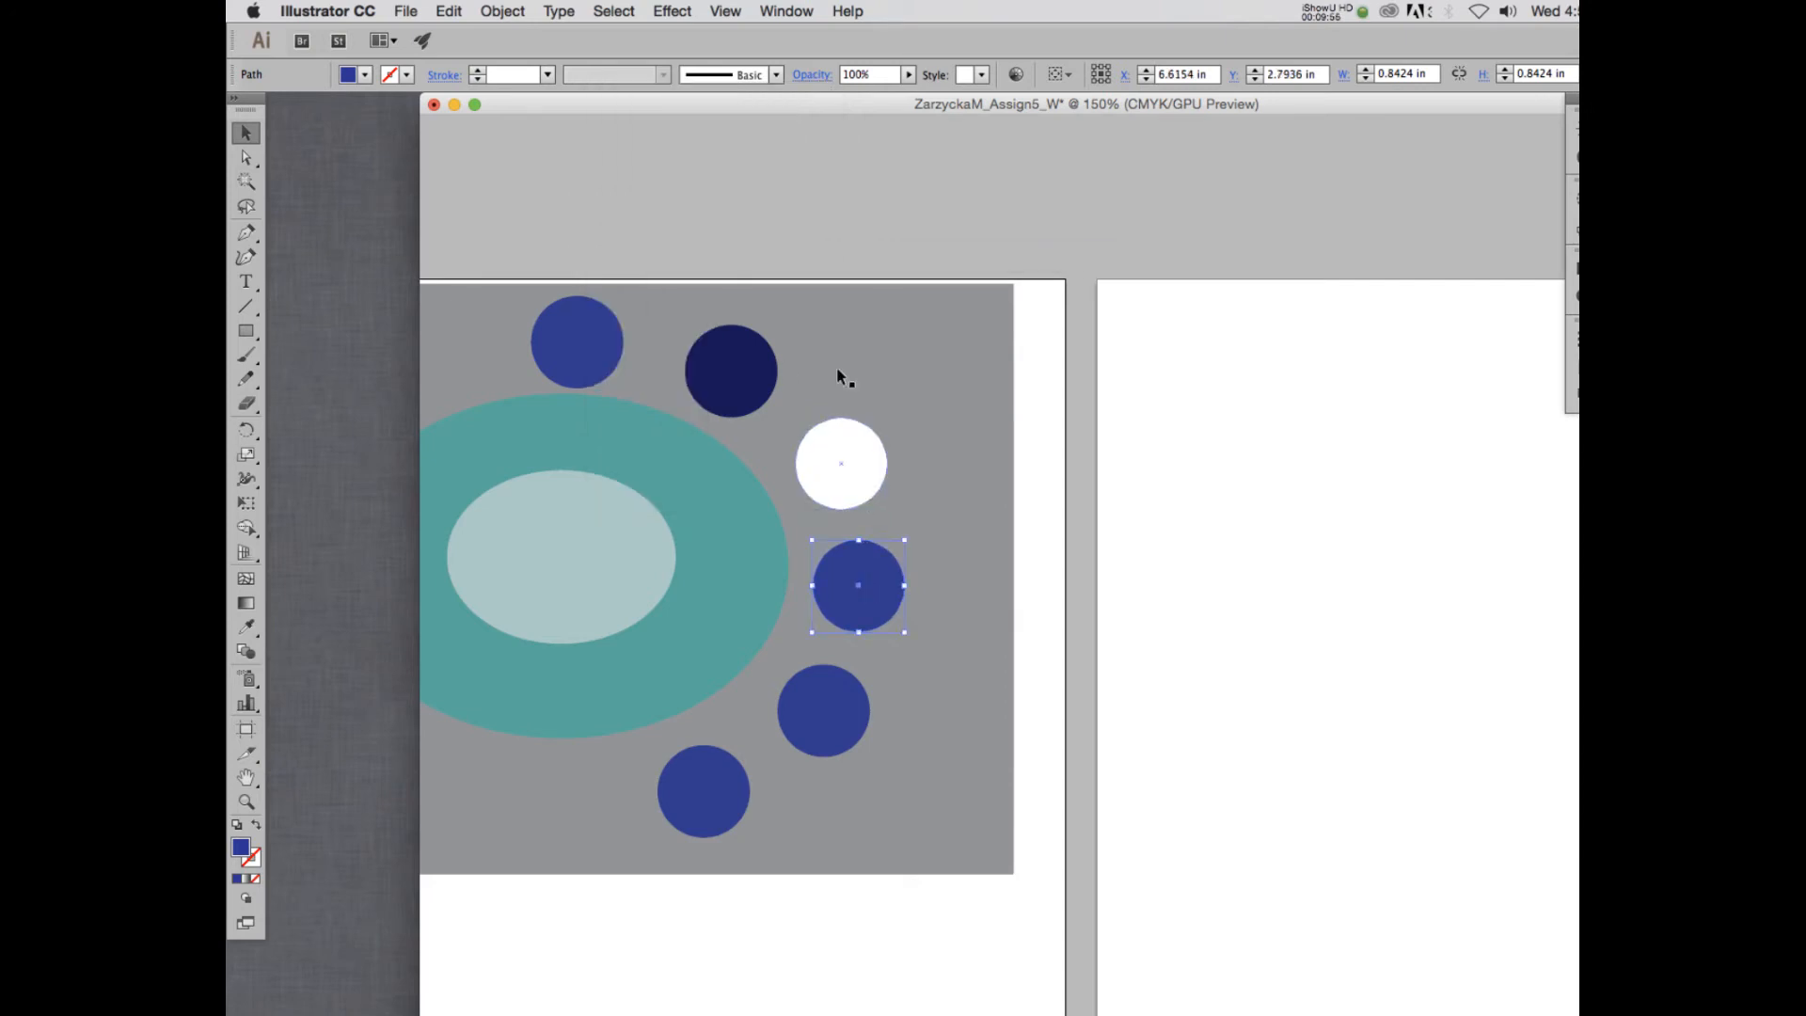
left_click(821, 75)
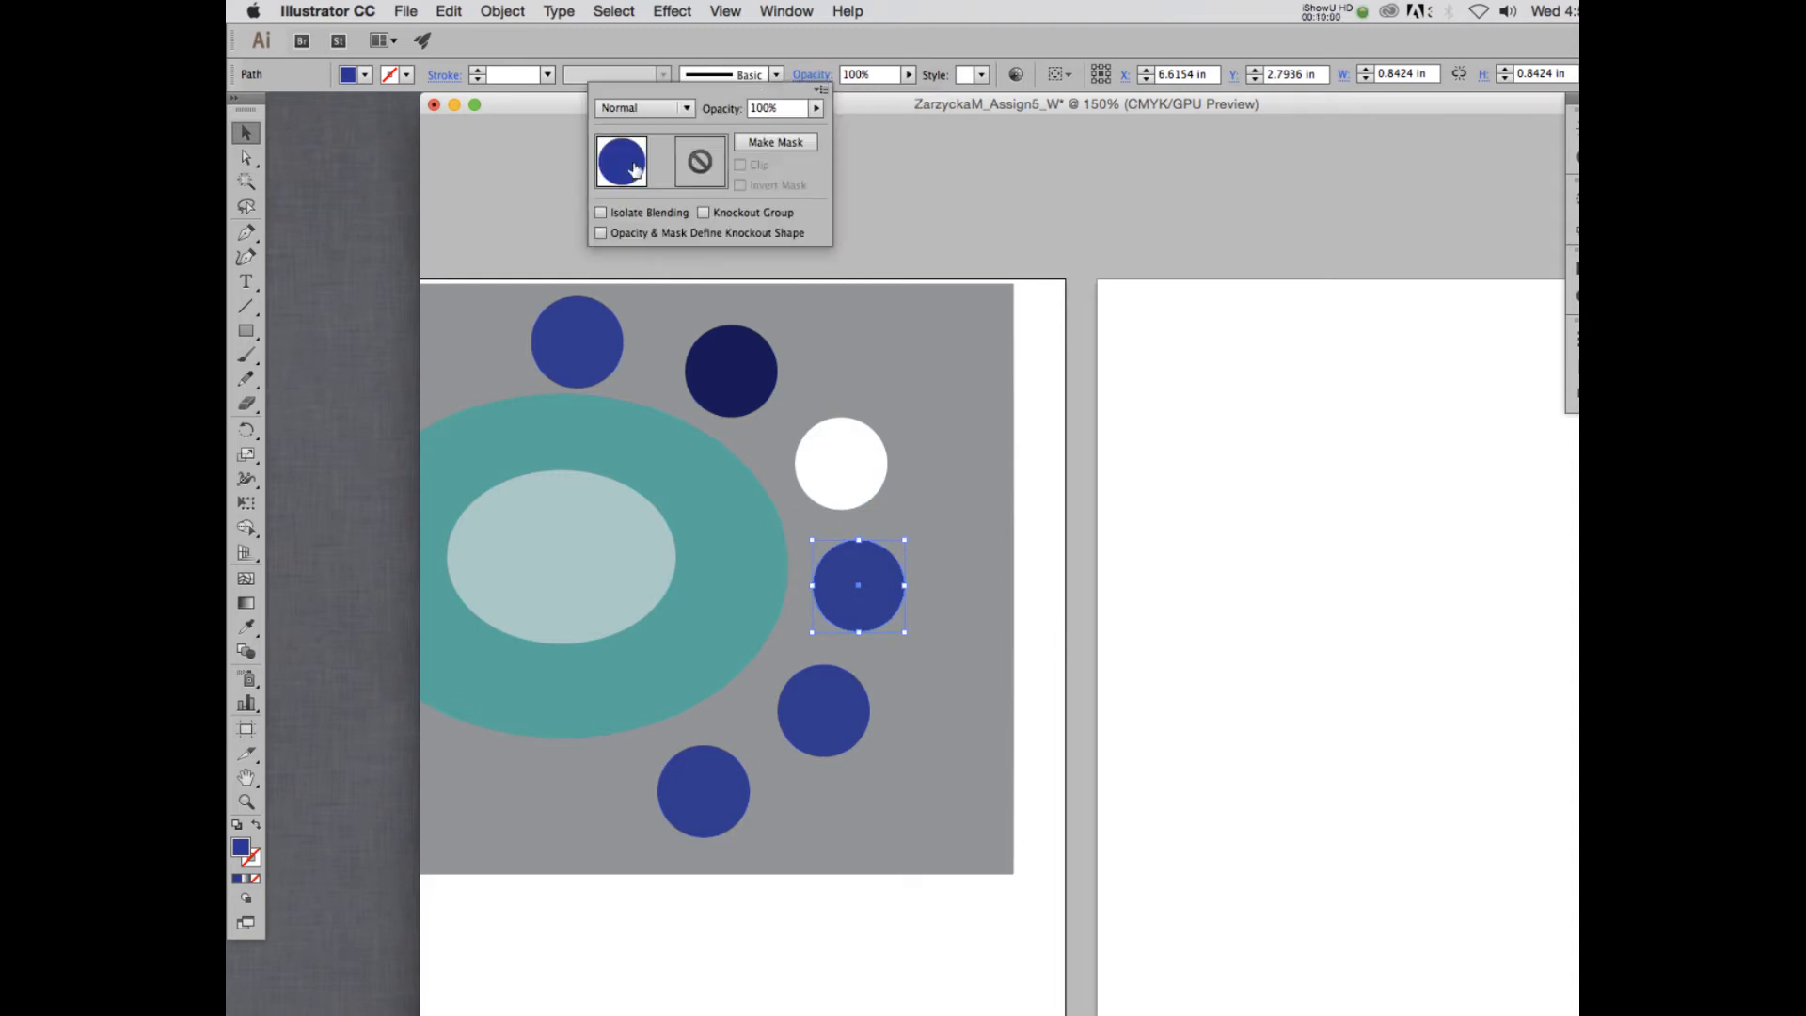
left_click(649, 109)
left_click(641, 251)
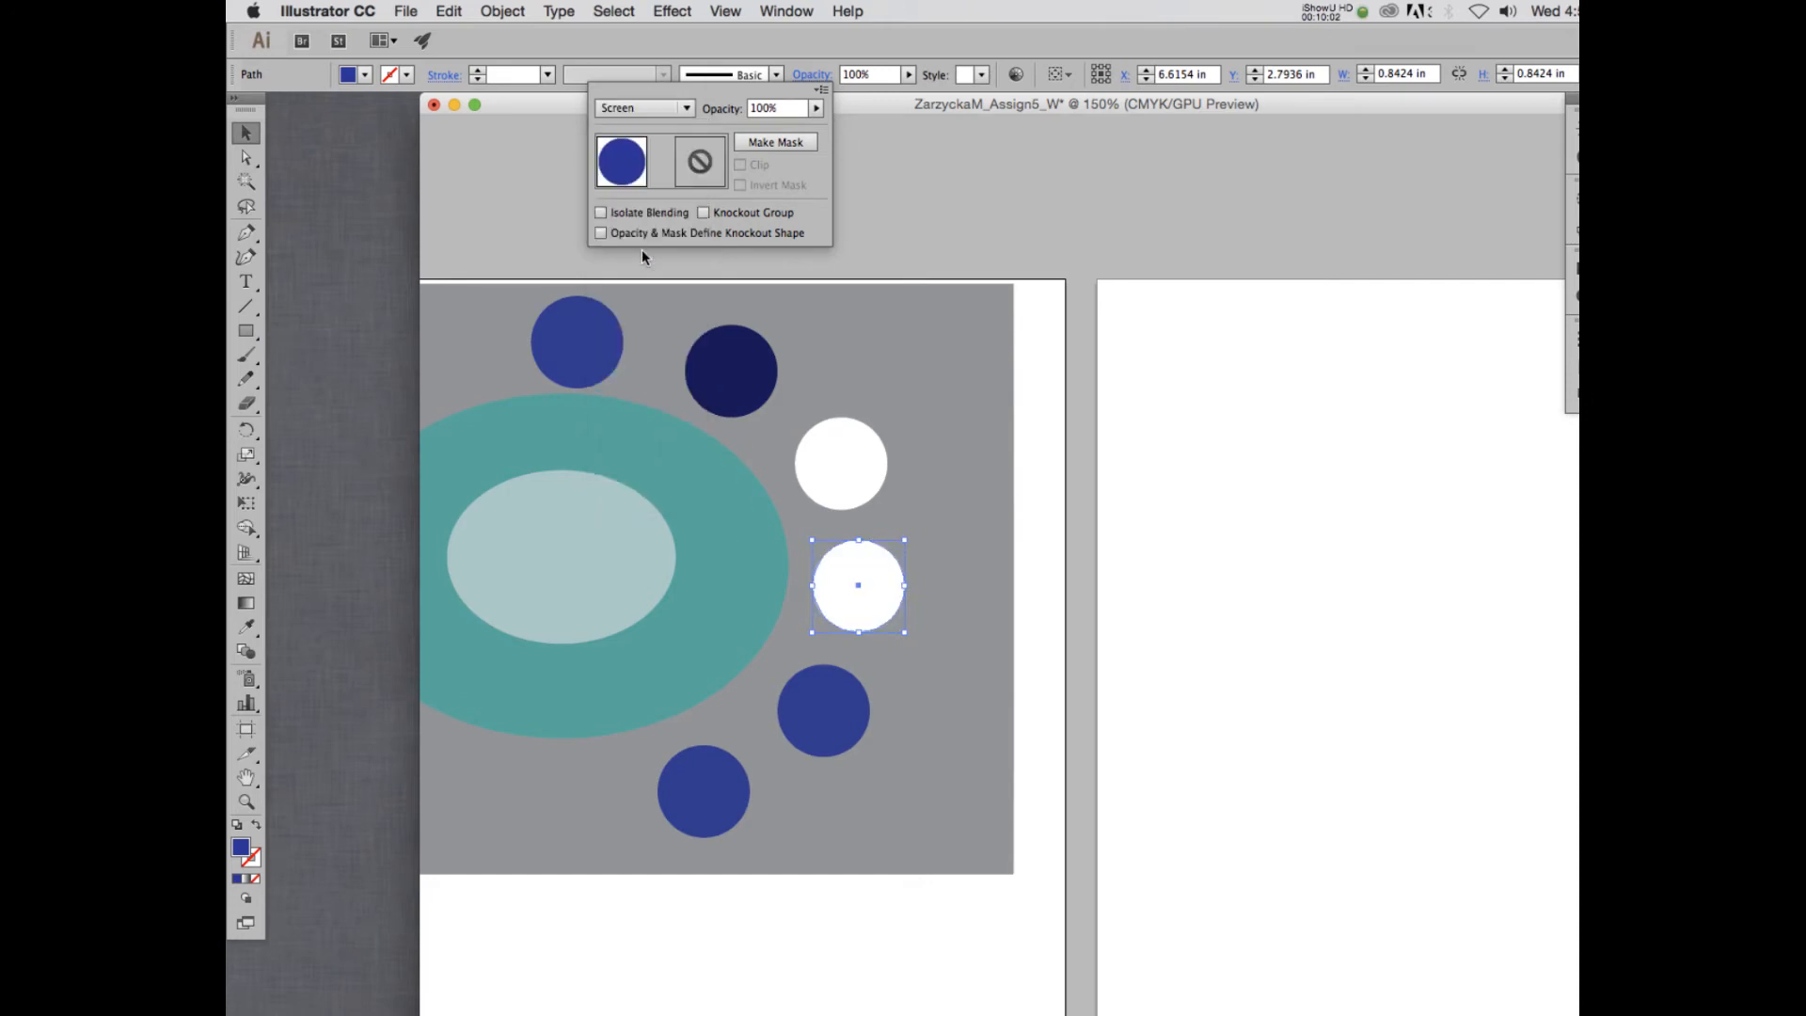
left_click(687, 111)
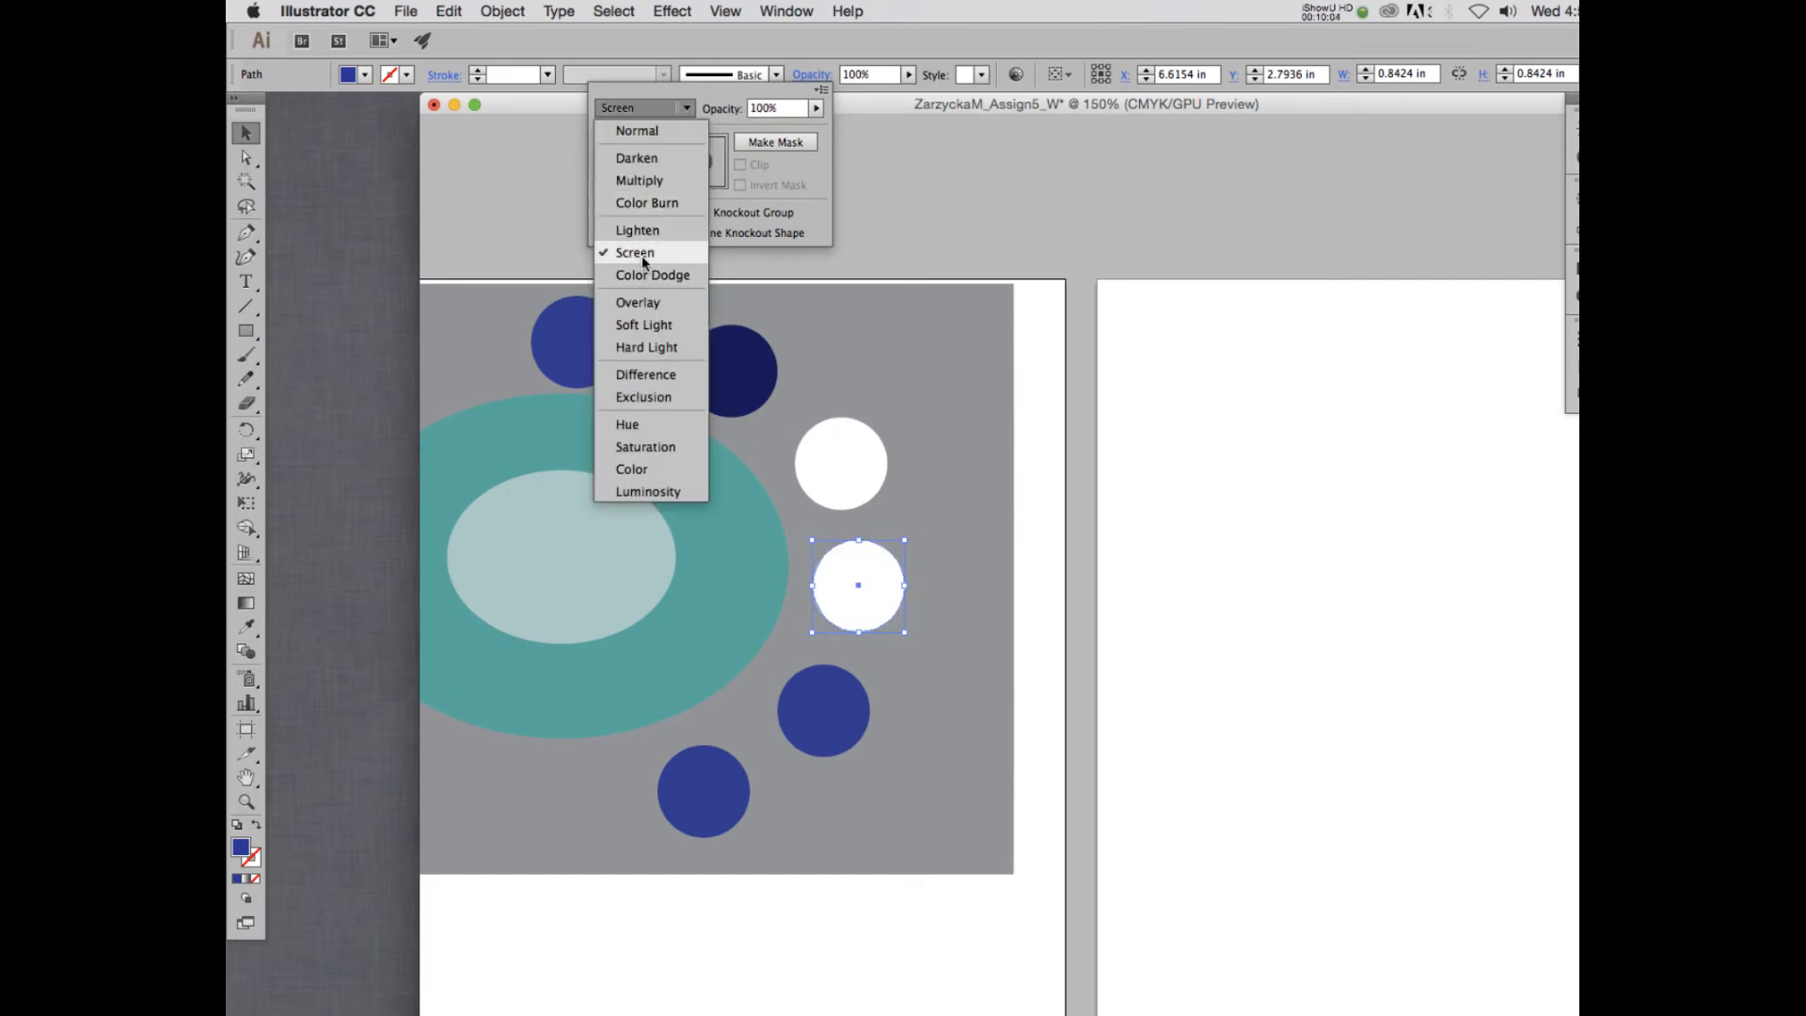
left_click(641, 271)
left_click(659, 108)
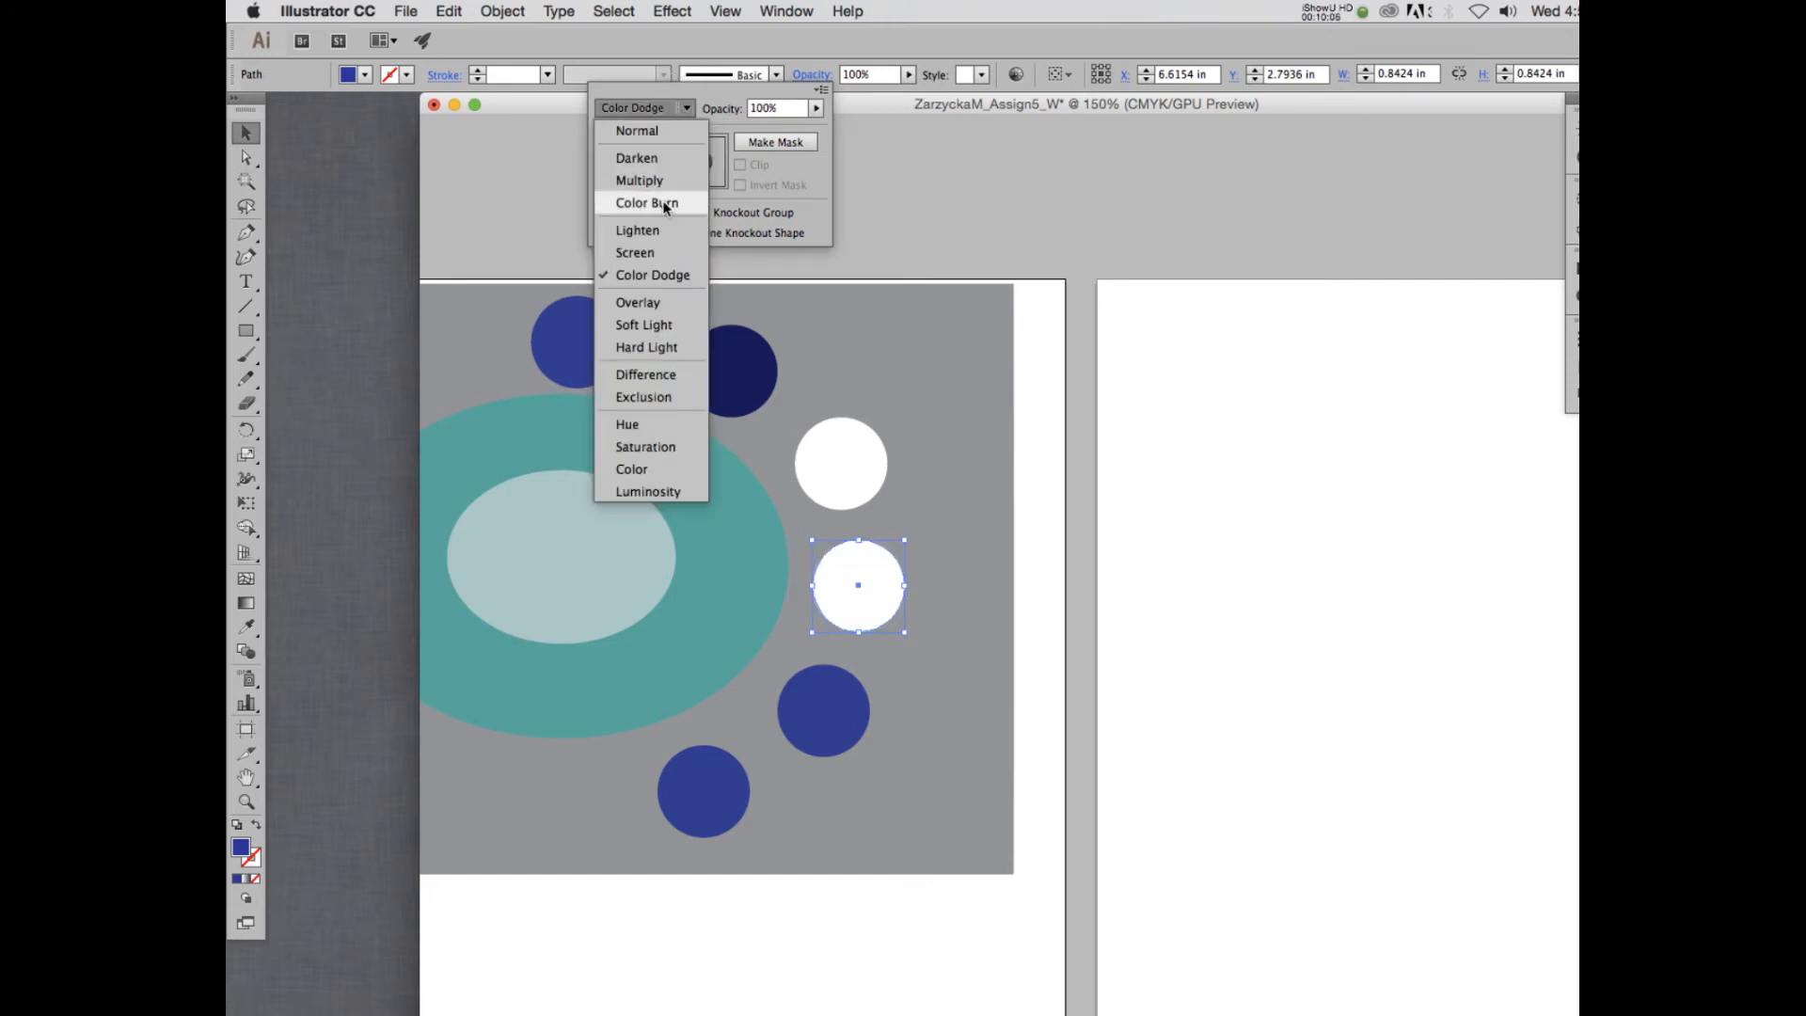
left_click(642, 301)
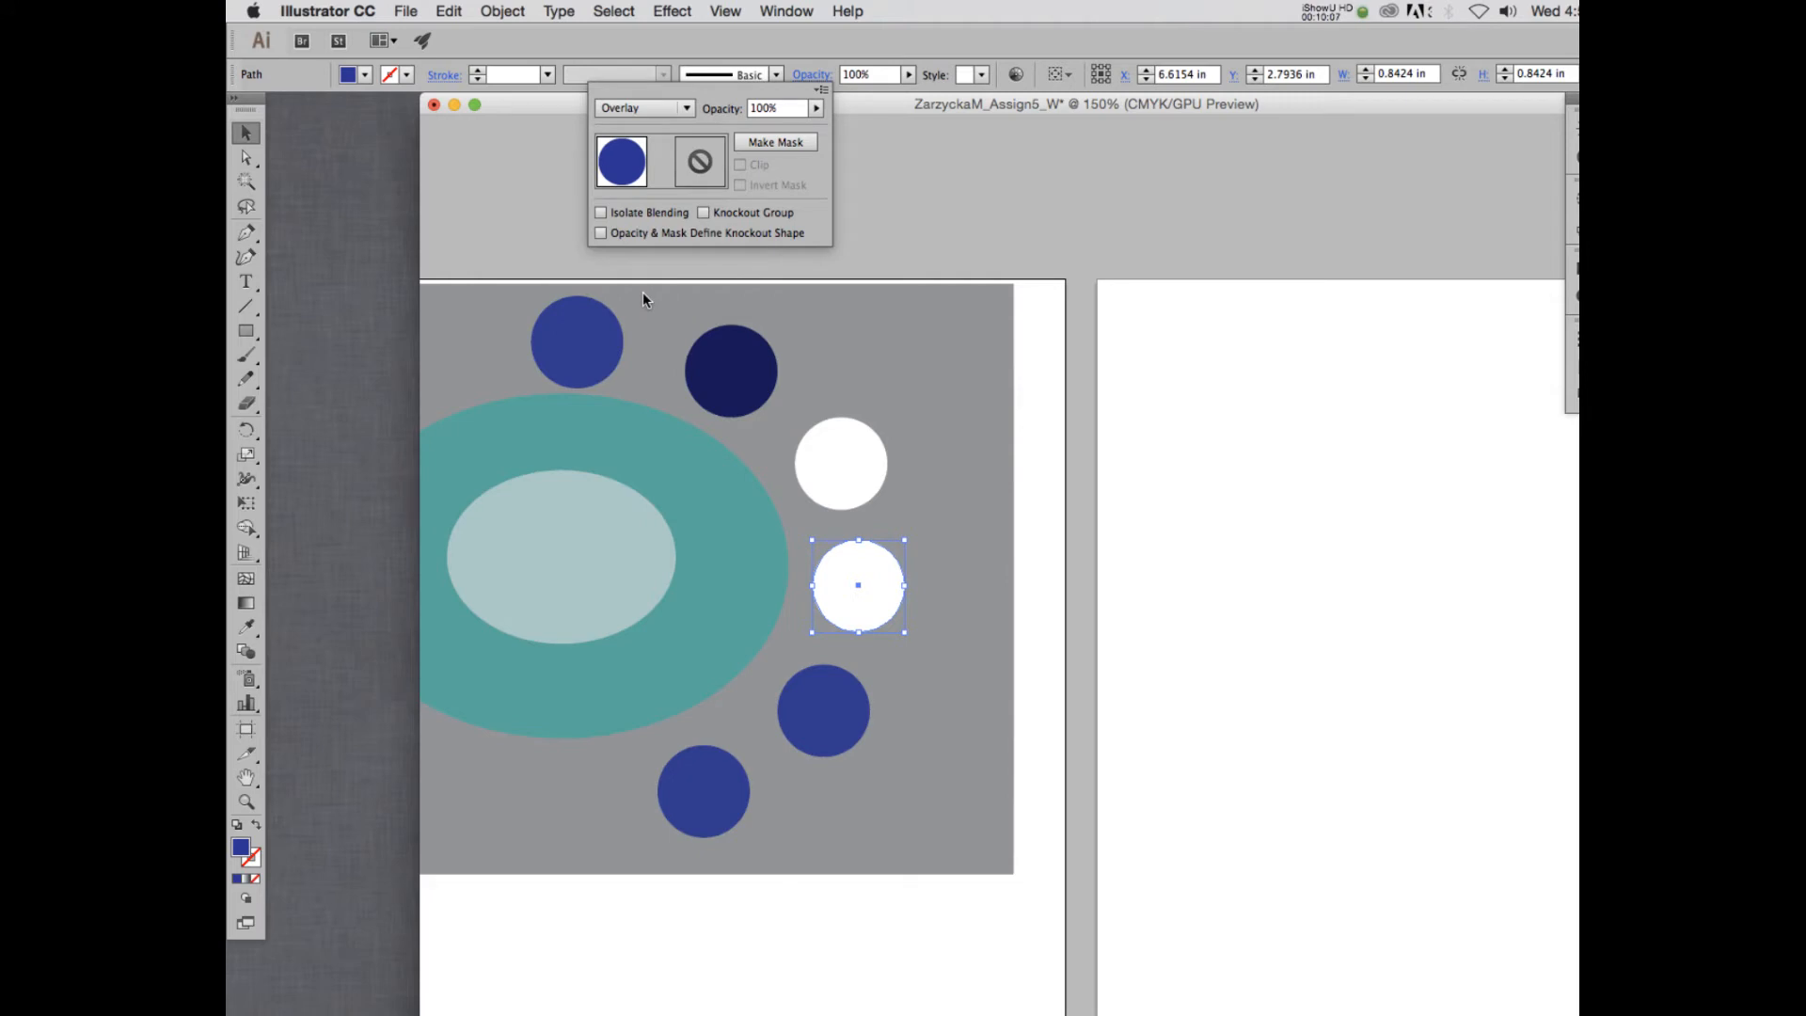
left_click(666, 111)
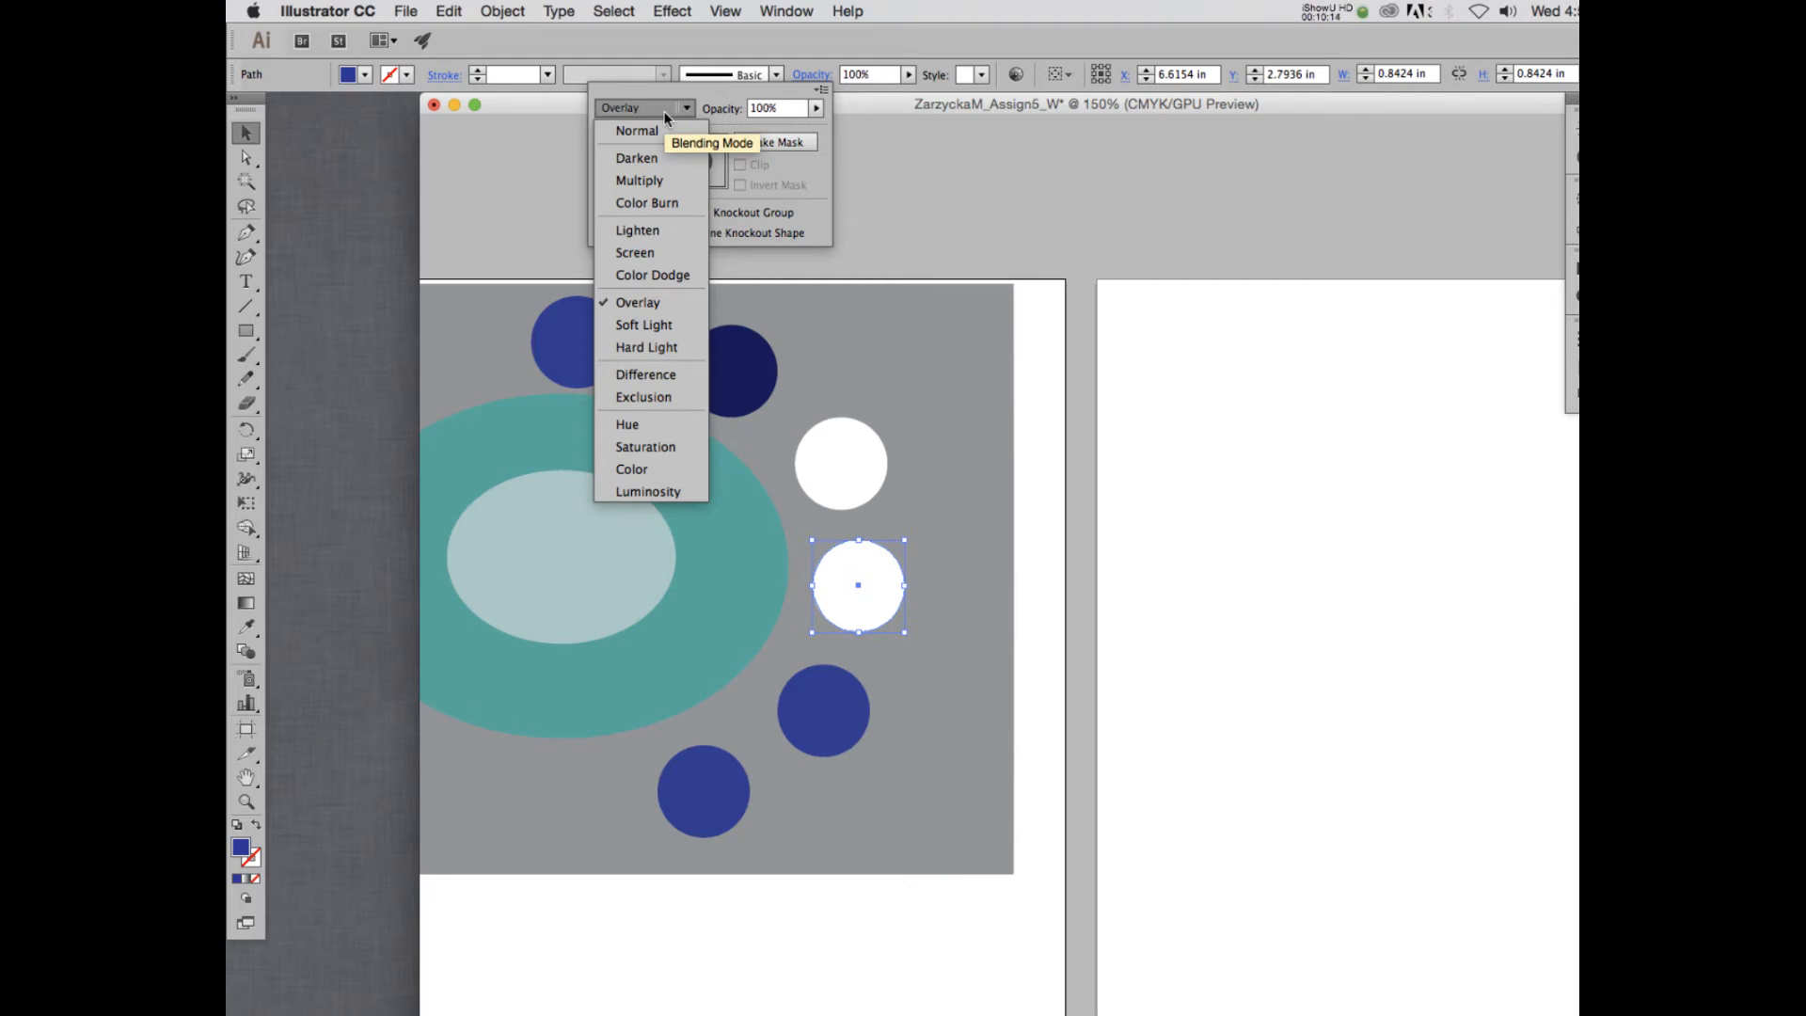
left_click(665, 116)
left_click(668, 107)
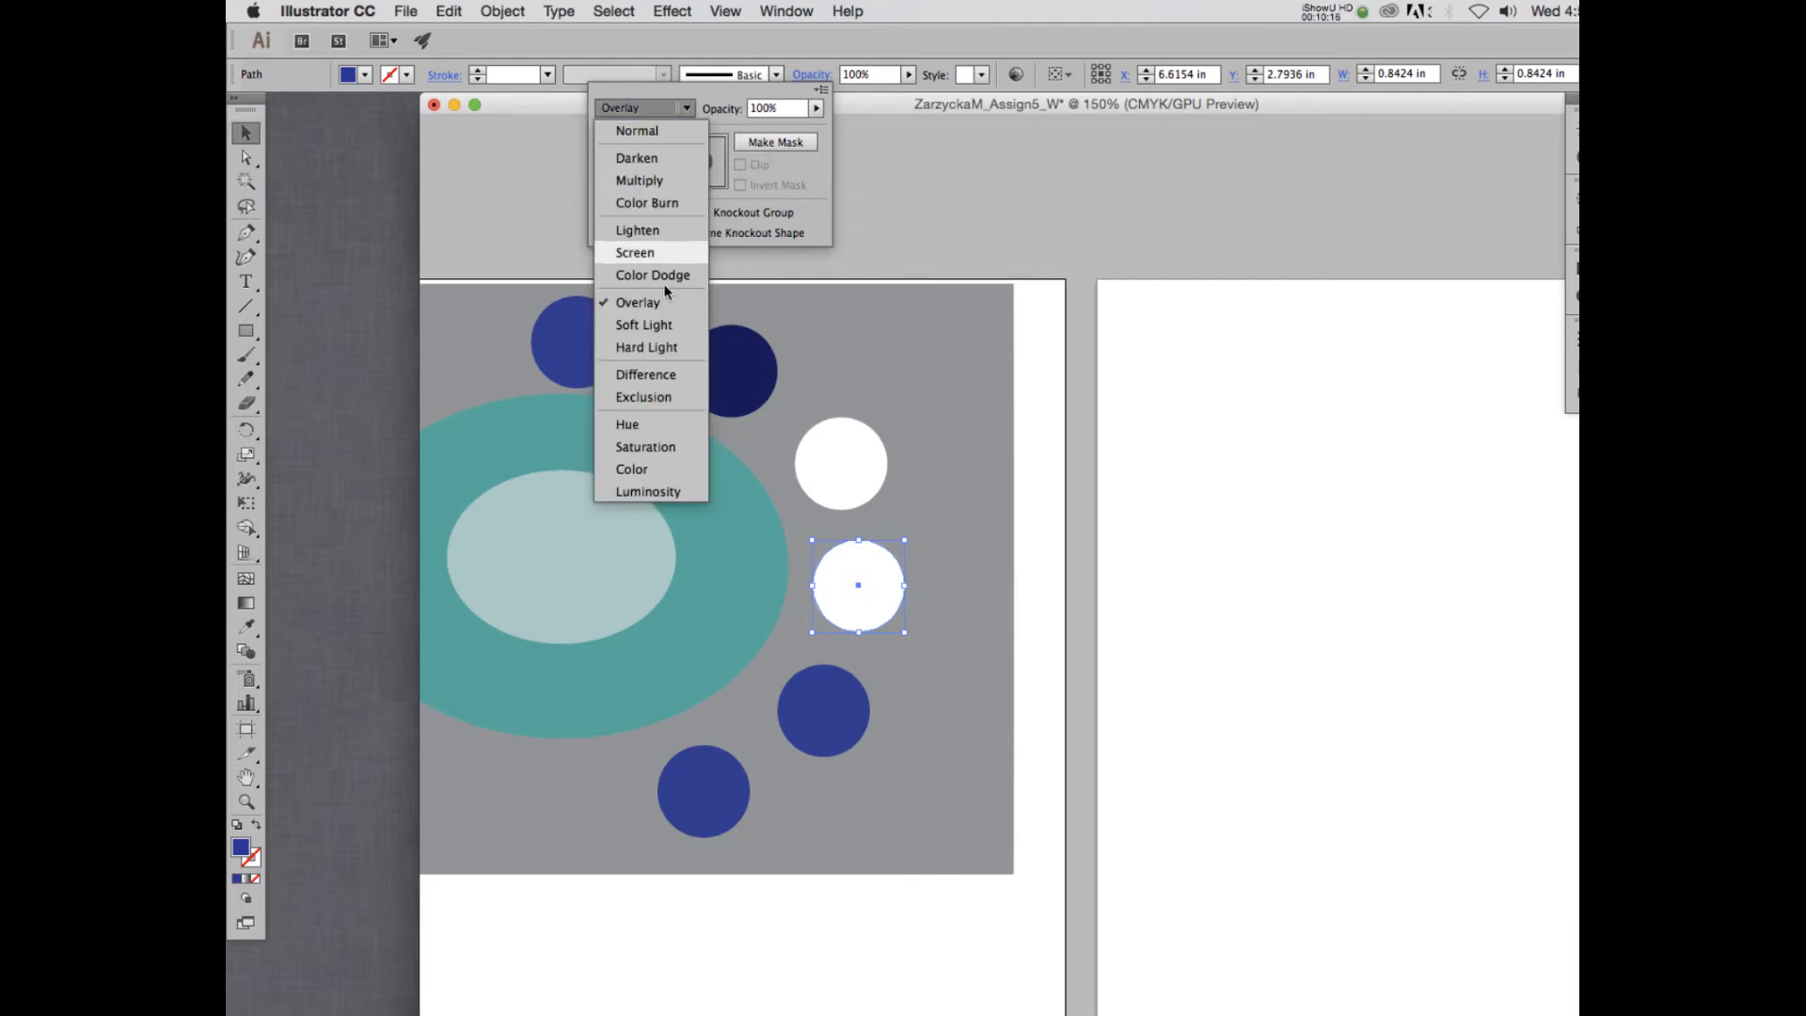
left_click(635, 325)
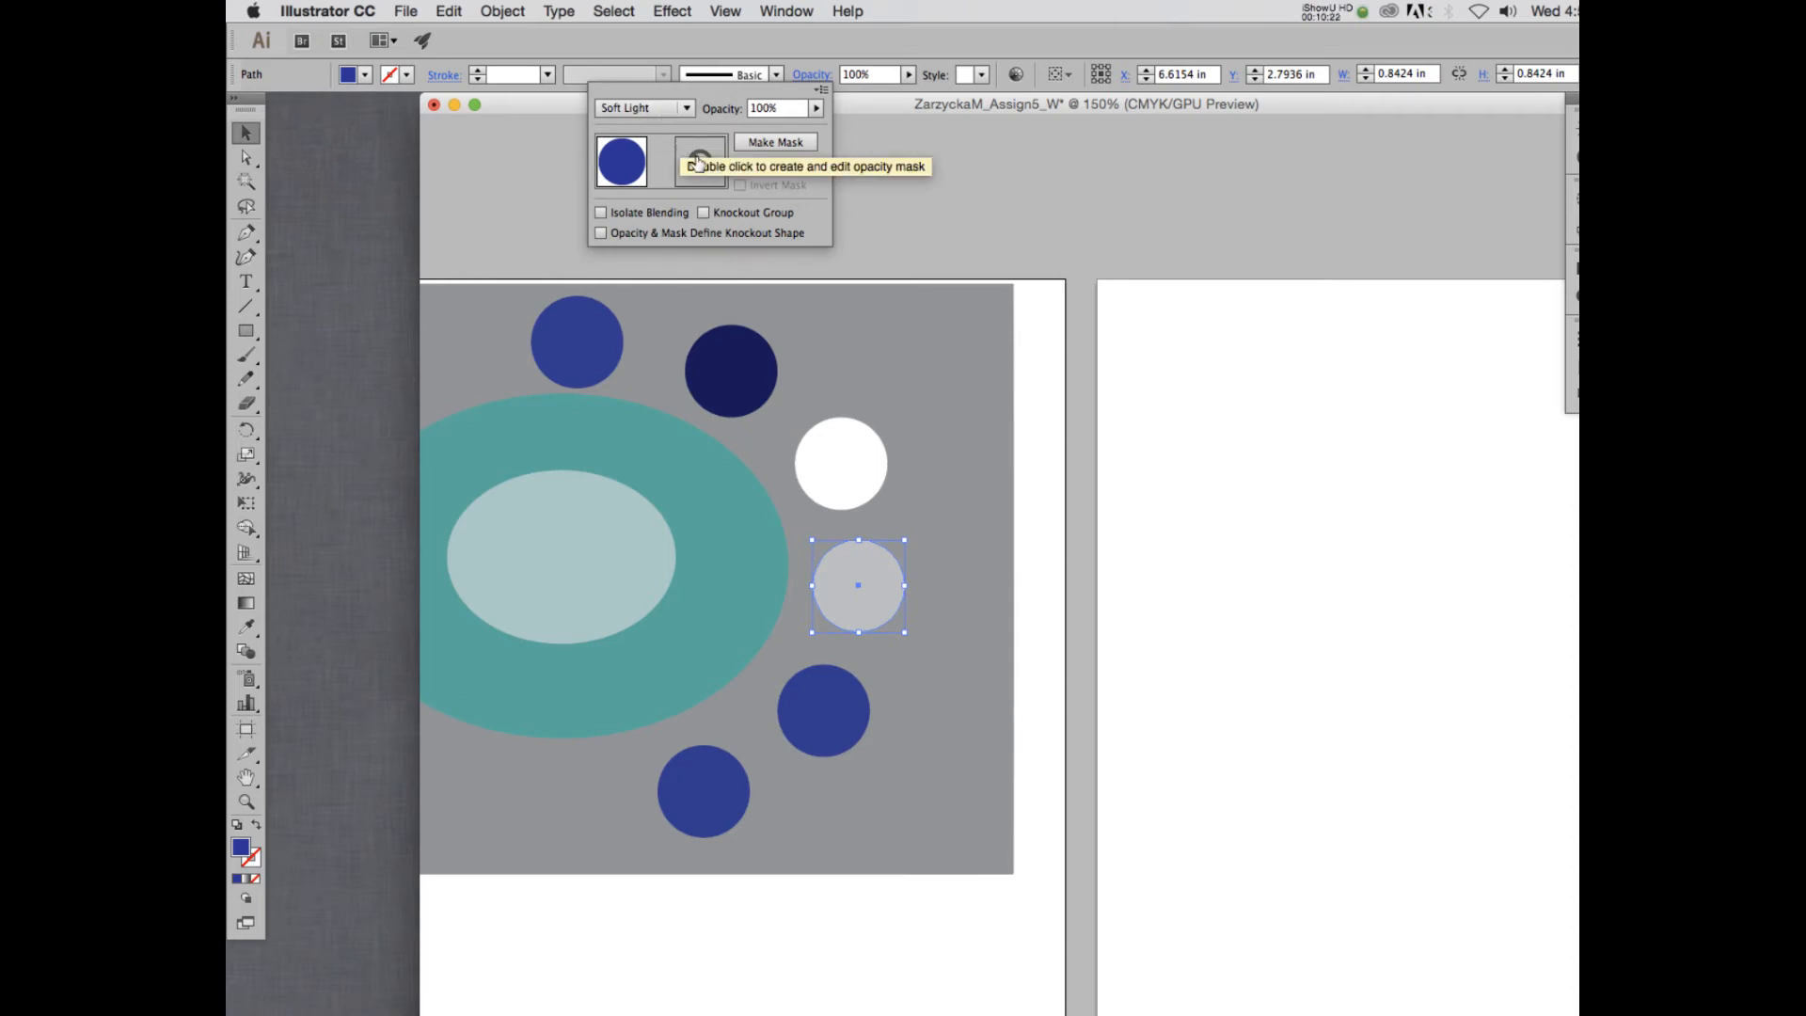
- Set the blending mode of the fifth blue circle, below the Soft Light one, to Hard Light
left_click(818, 737)
left_click(824, 716)
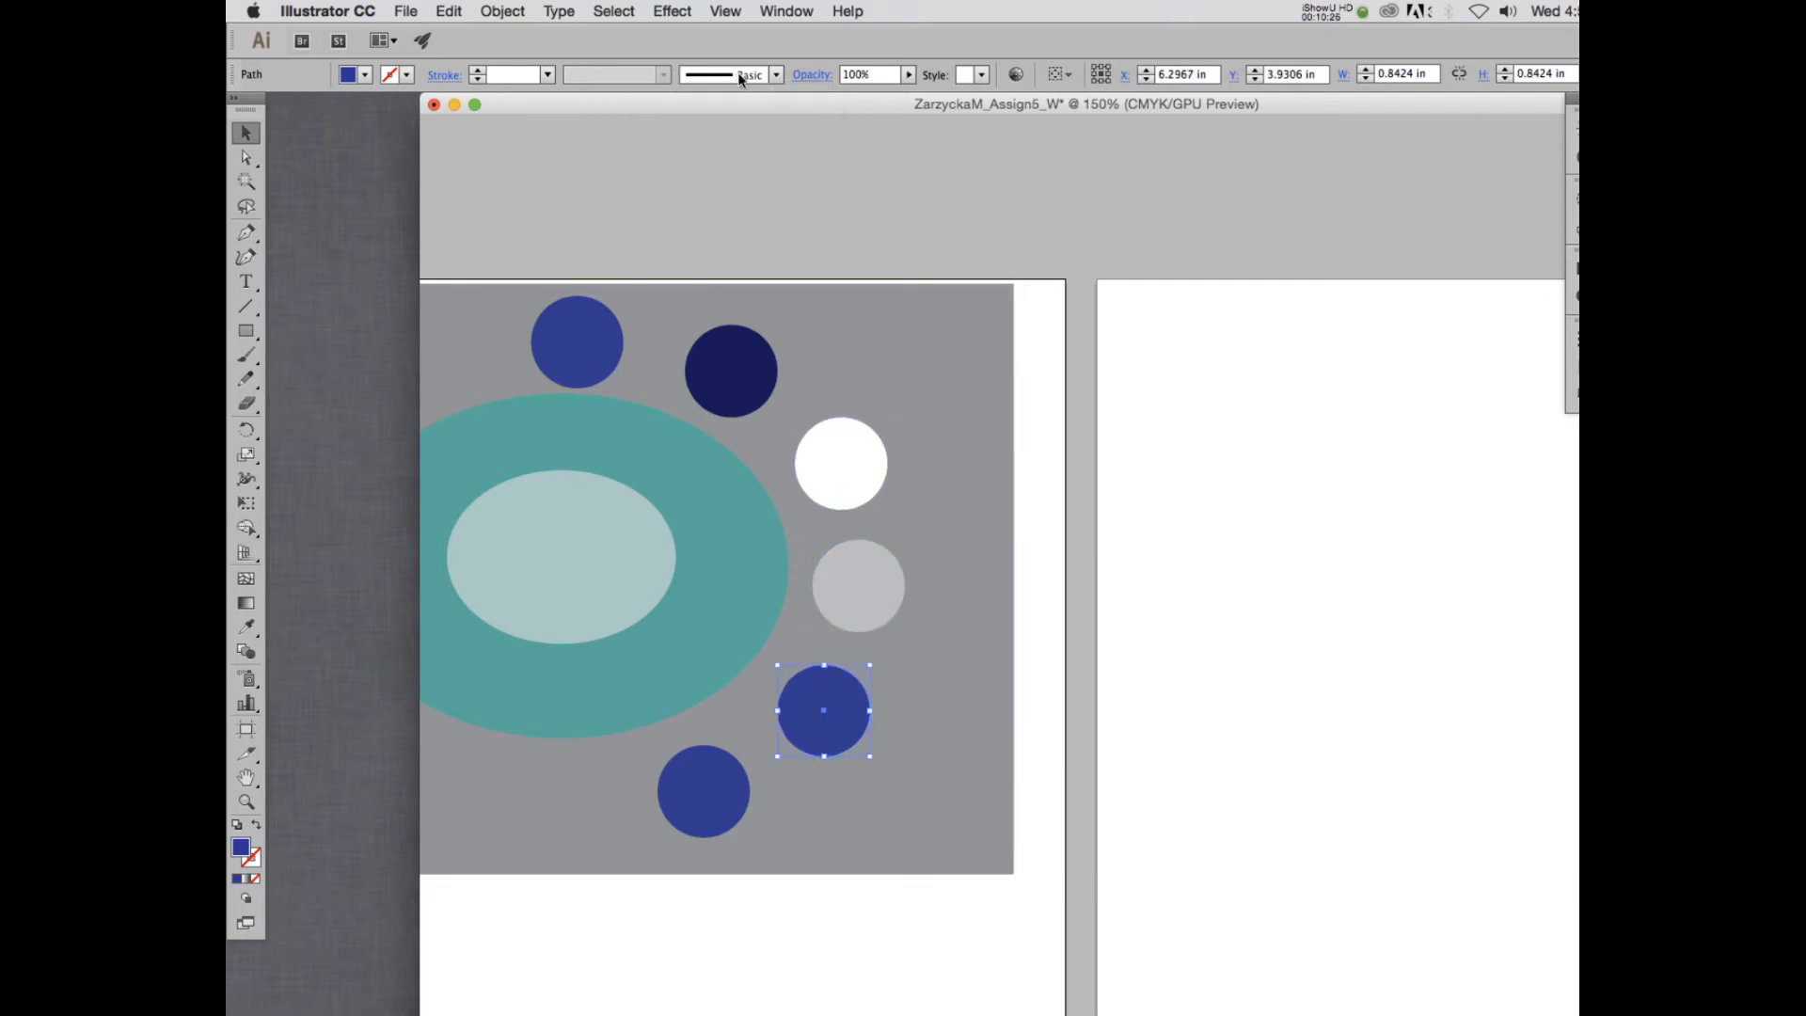
left_click(811, 74)
left_click(647, 107)
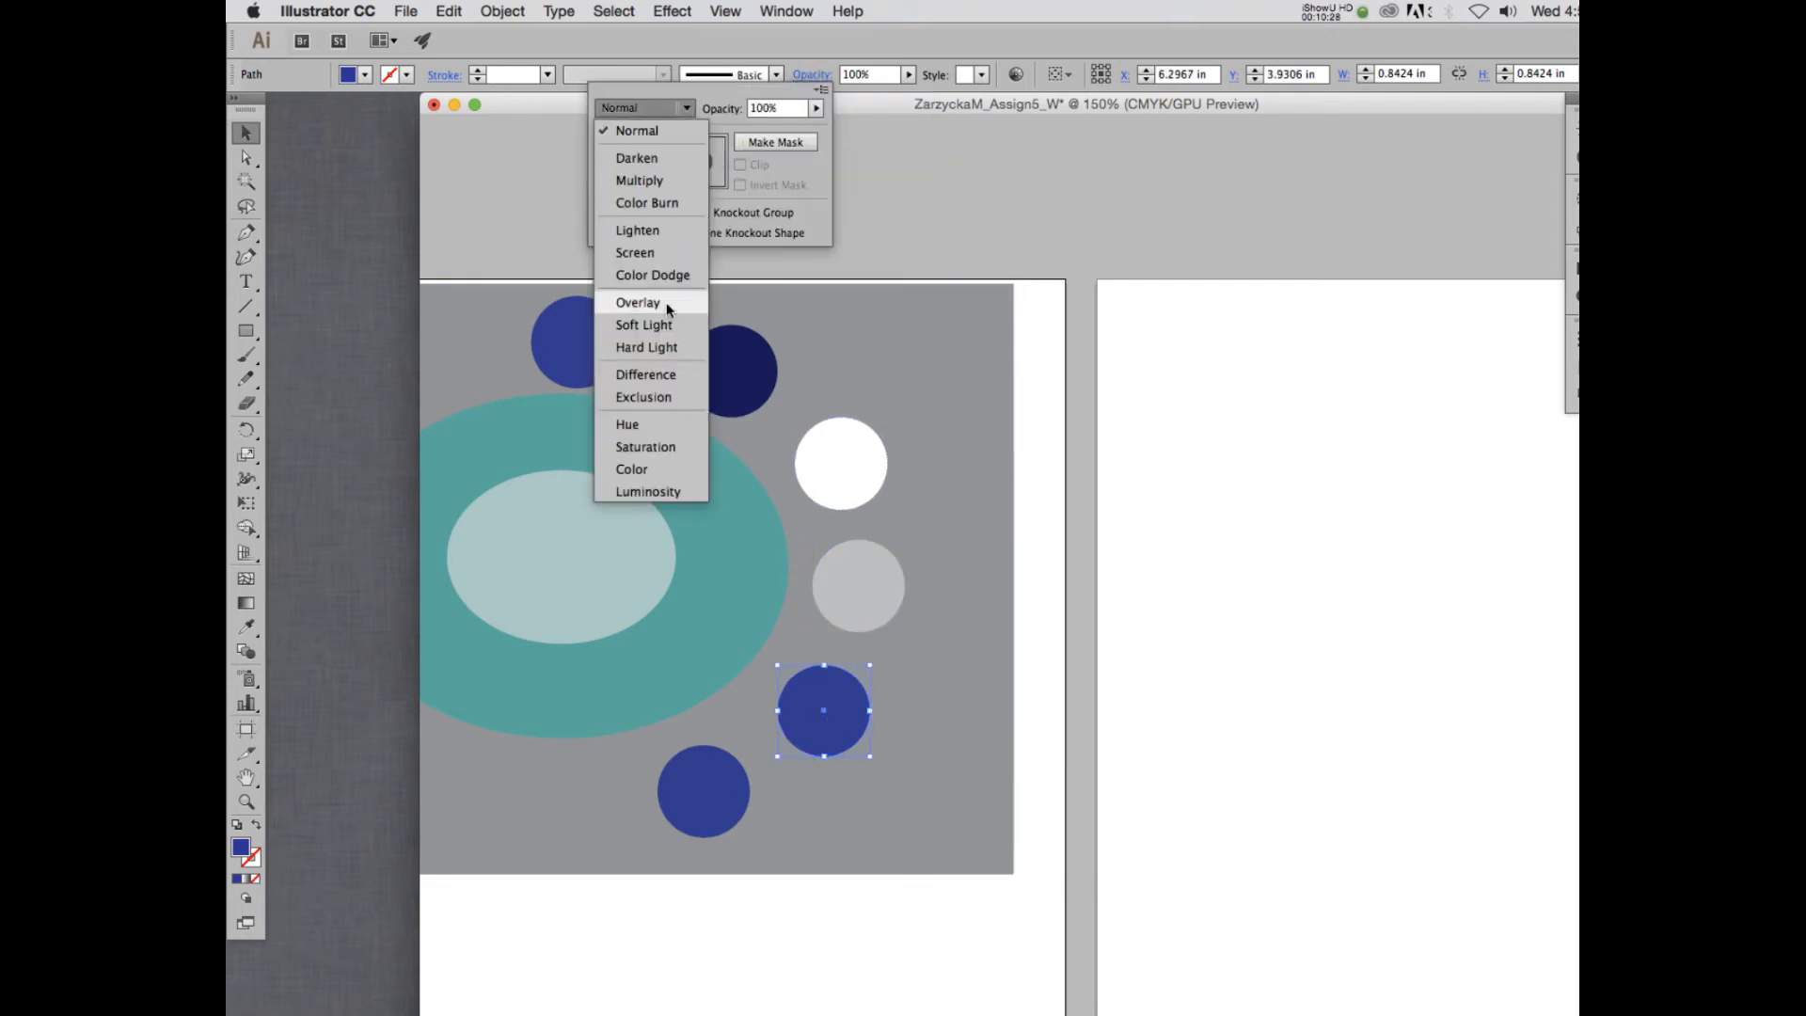
left_click(656, 348)
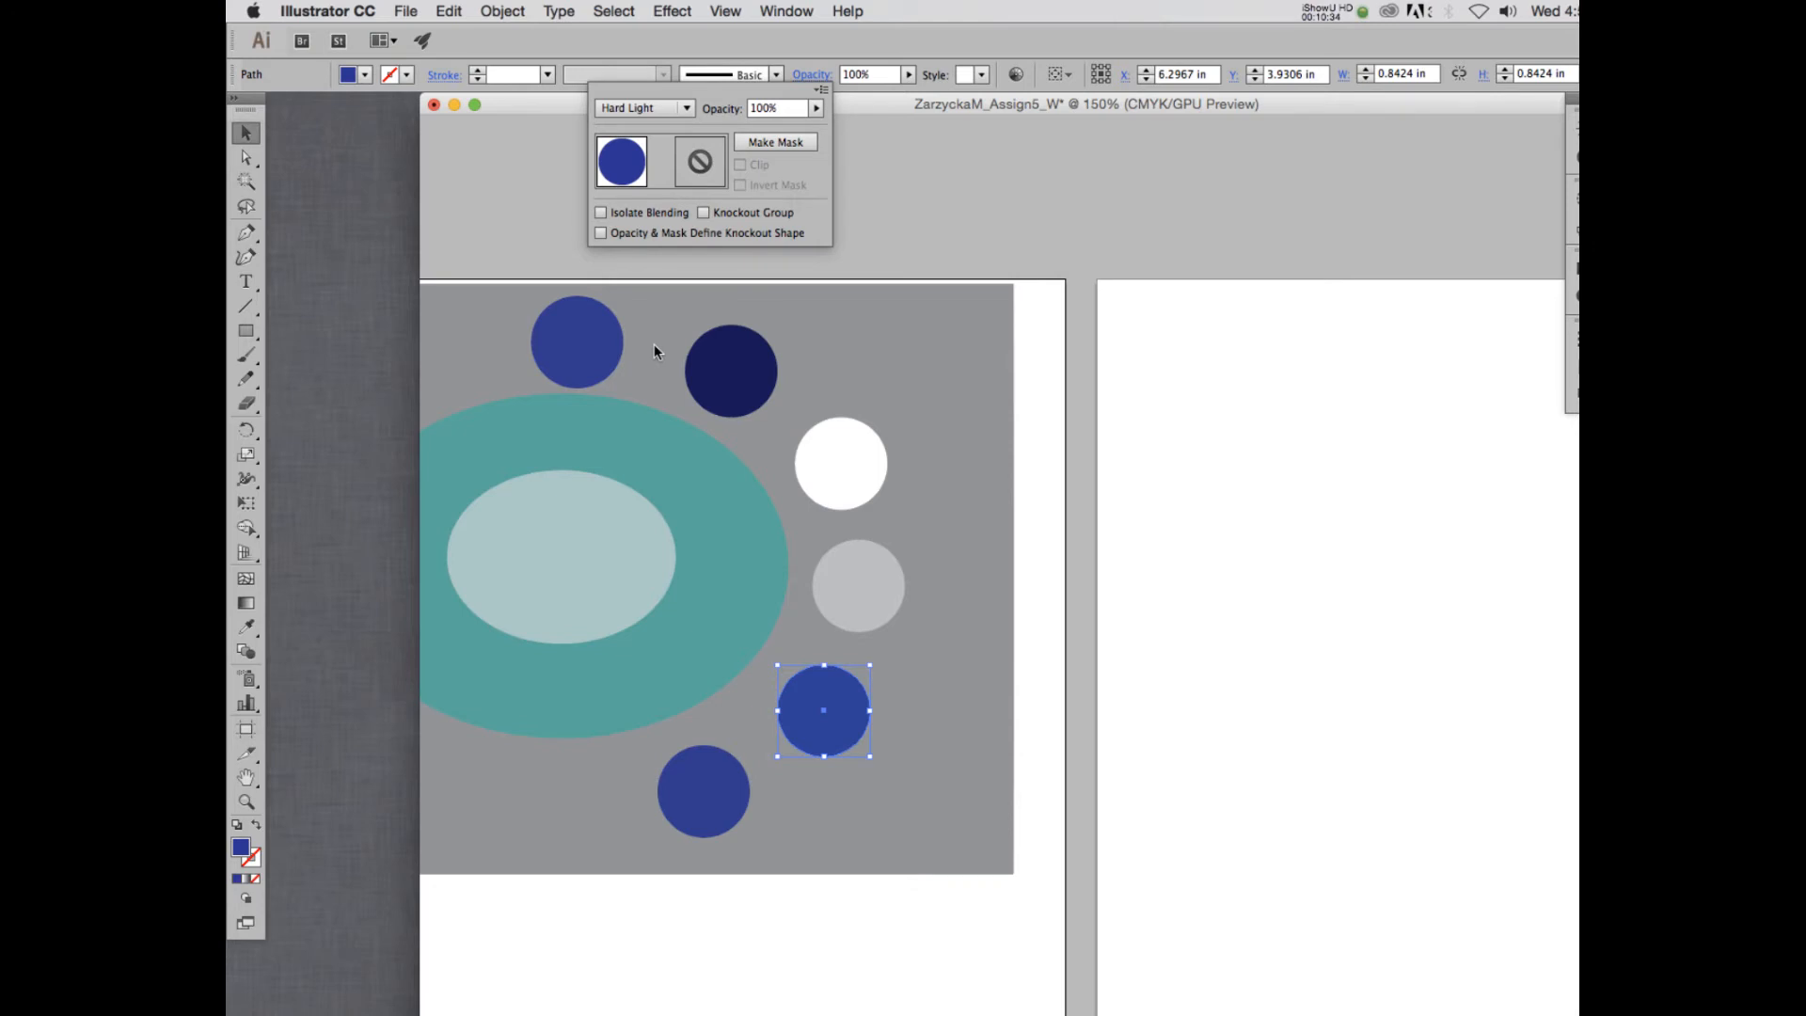
- Set the blending mode of the lowest blue circle, the sixth in the arc, to Difference
left_click(718, 793)
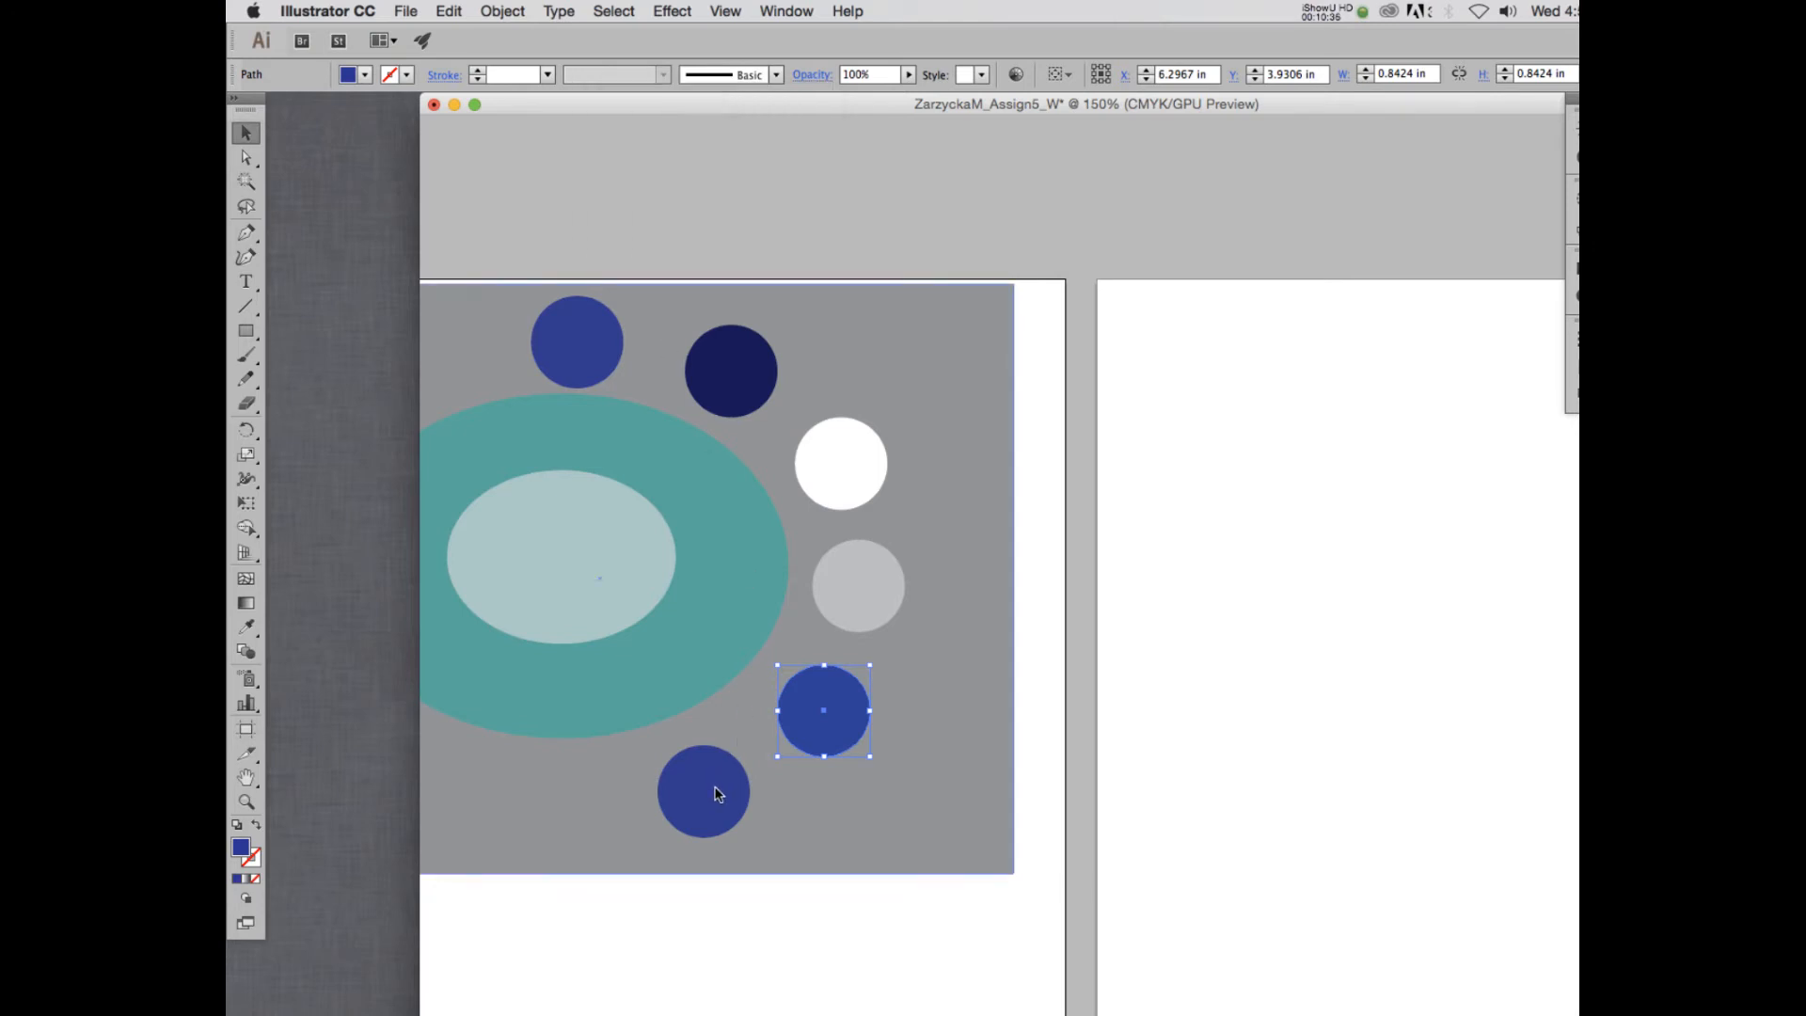
left_click(718, 793)
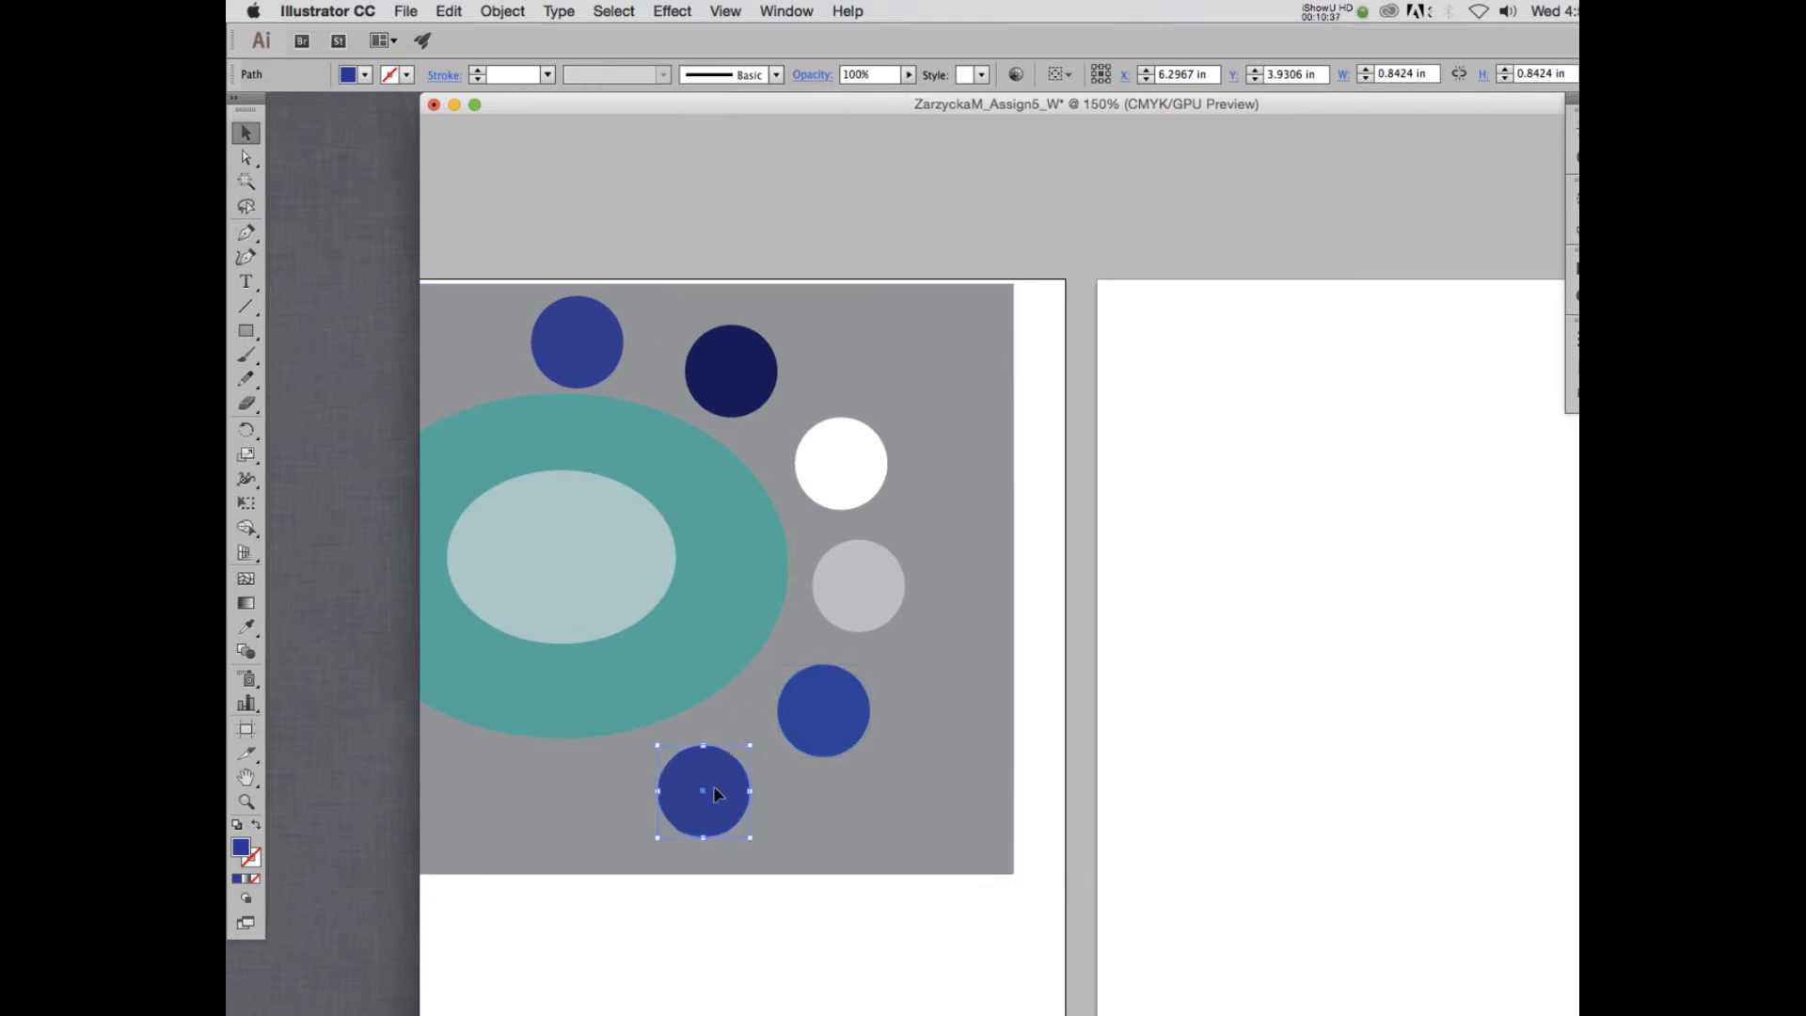
left_click(811, 75)
left_click(673, 111)
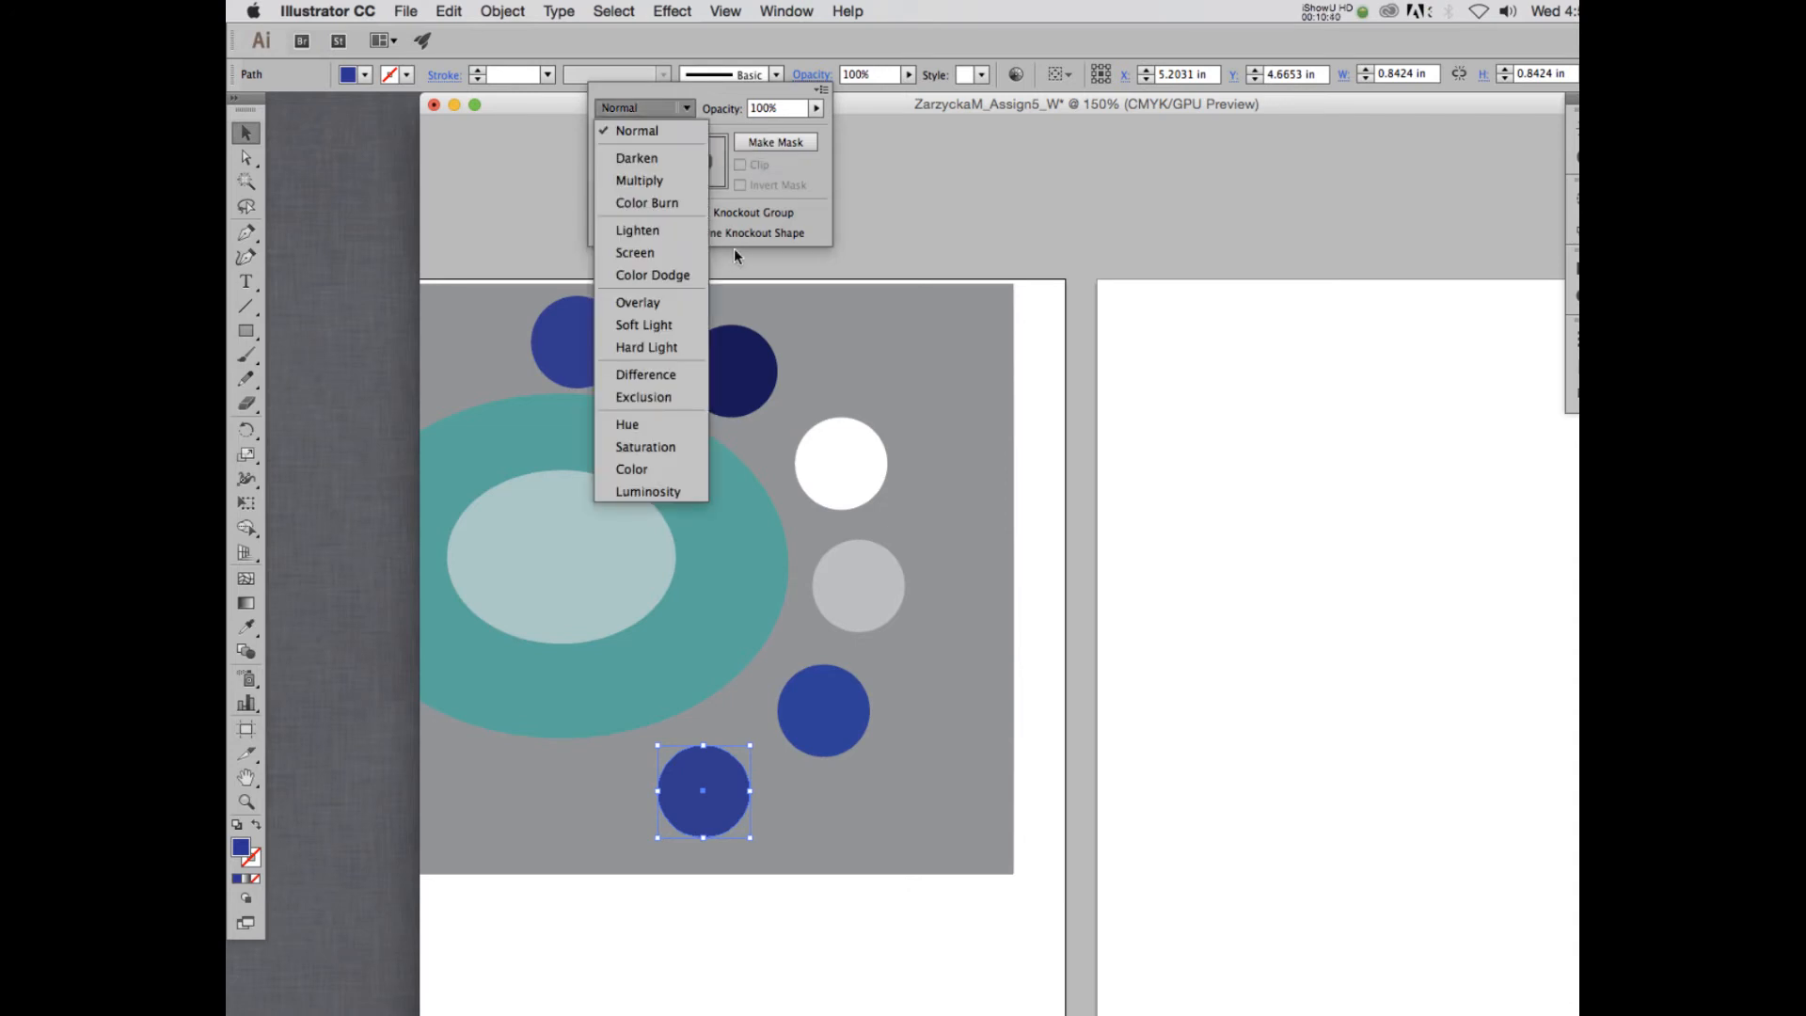
left_click(655, 376)
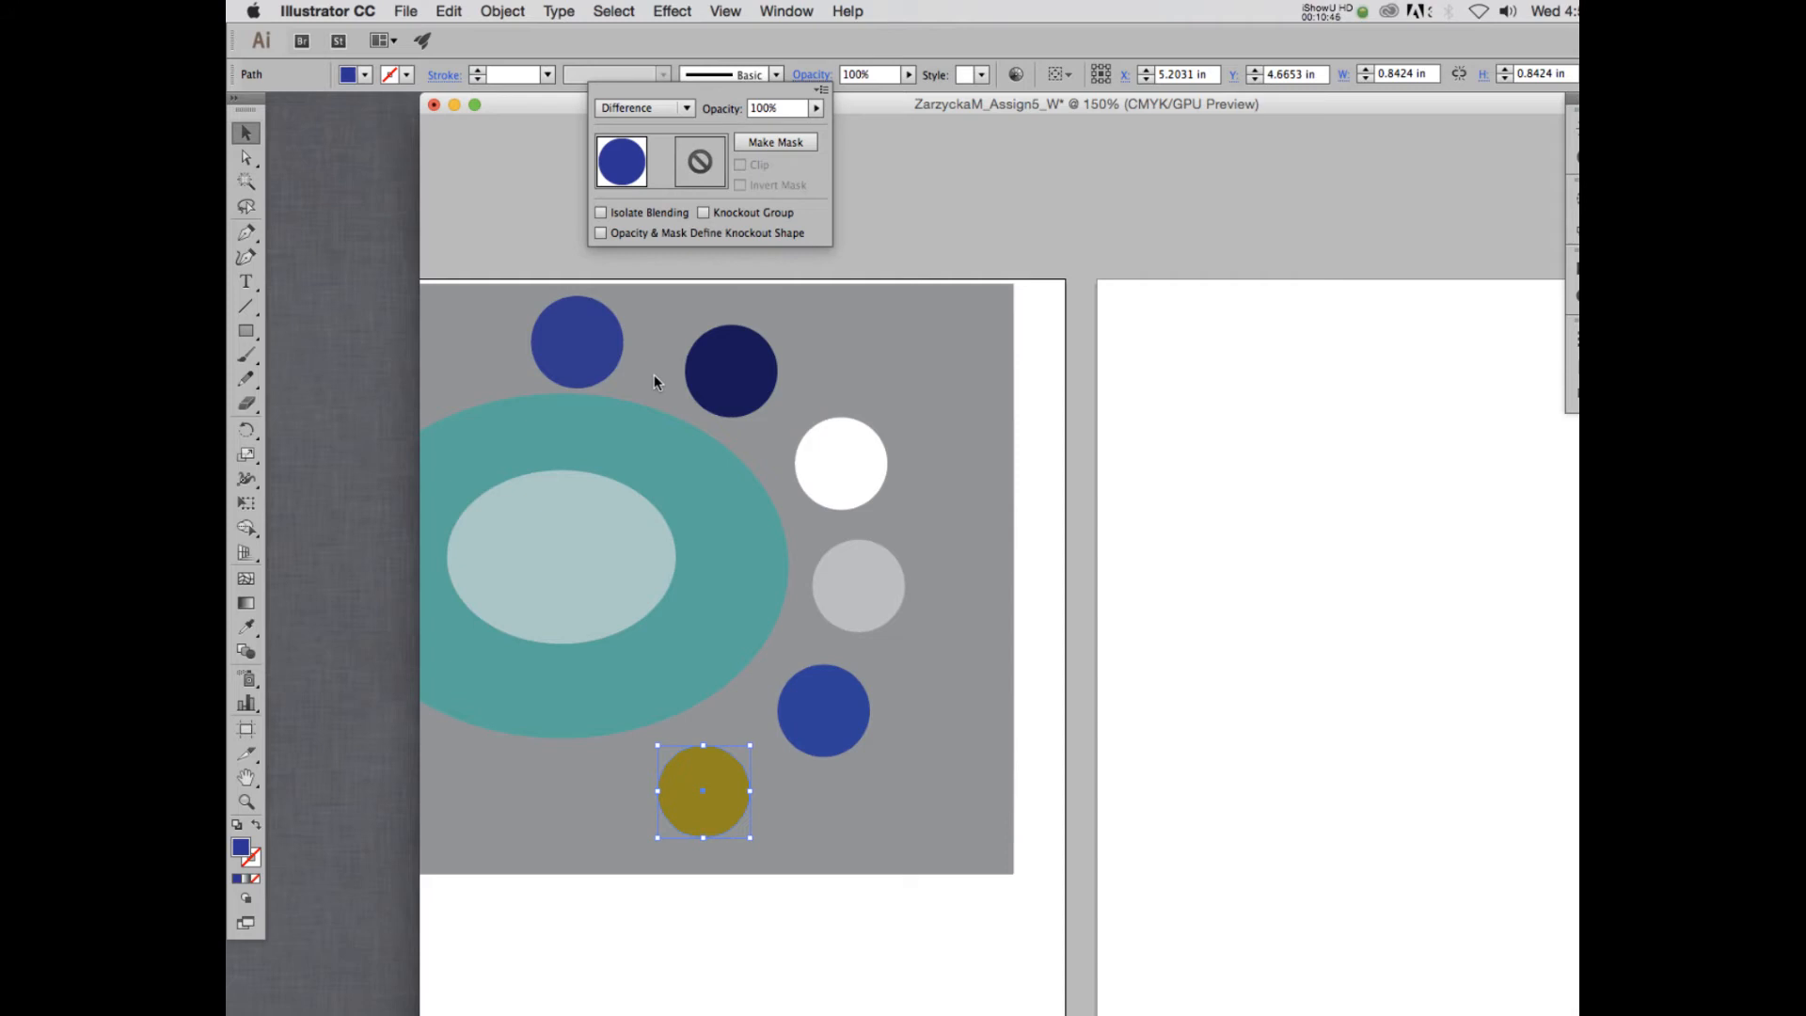
- Try the Saturation and Hue blending modes on the sixth circle, then set it back to Difference
left_click(643, 108)
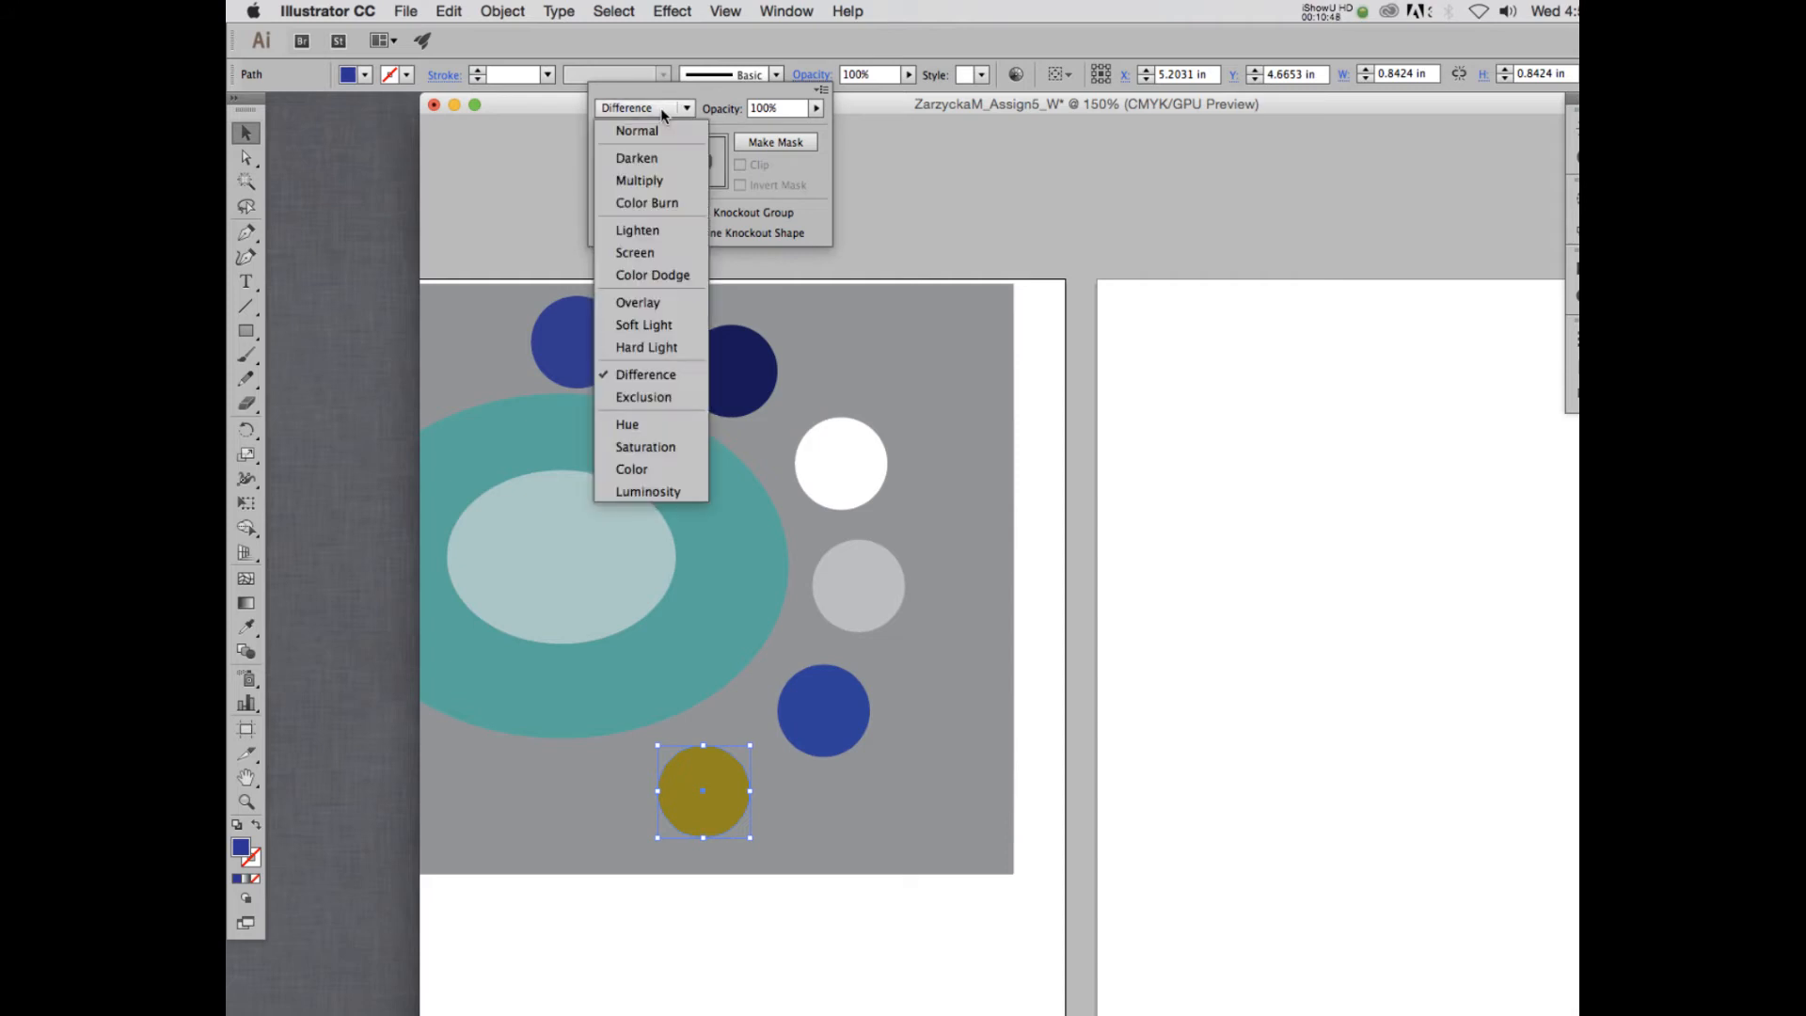
left_click(643, 447)
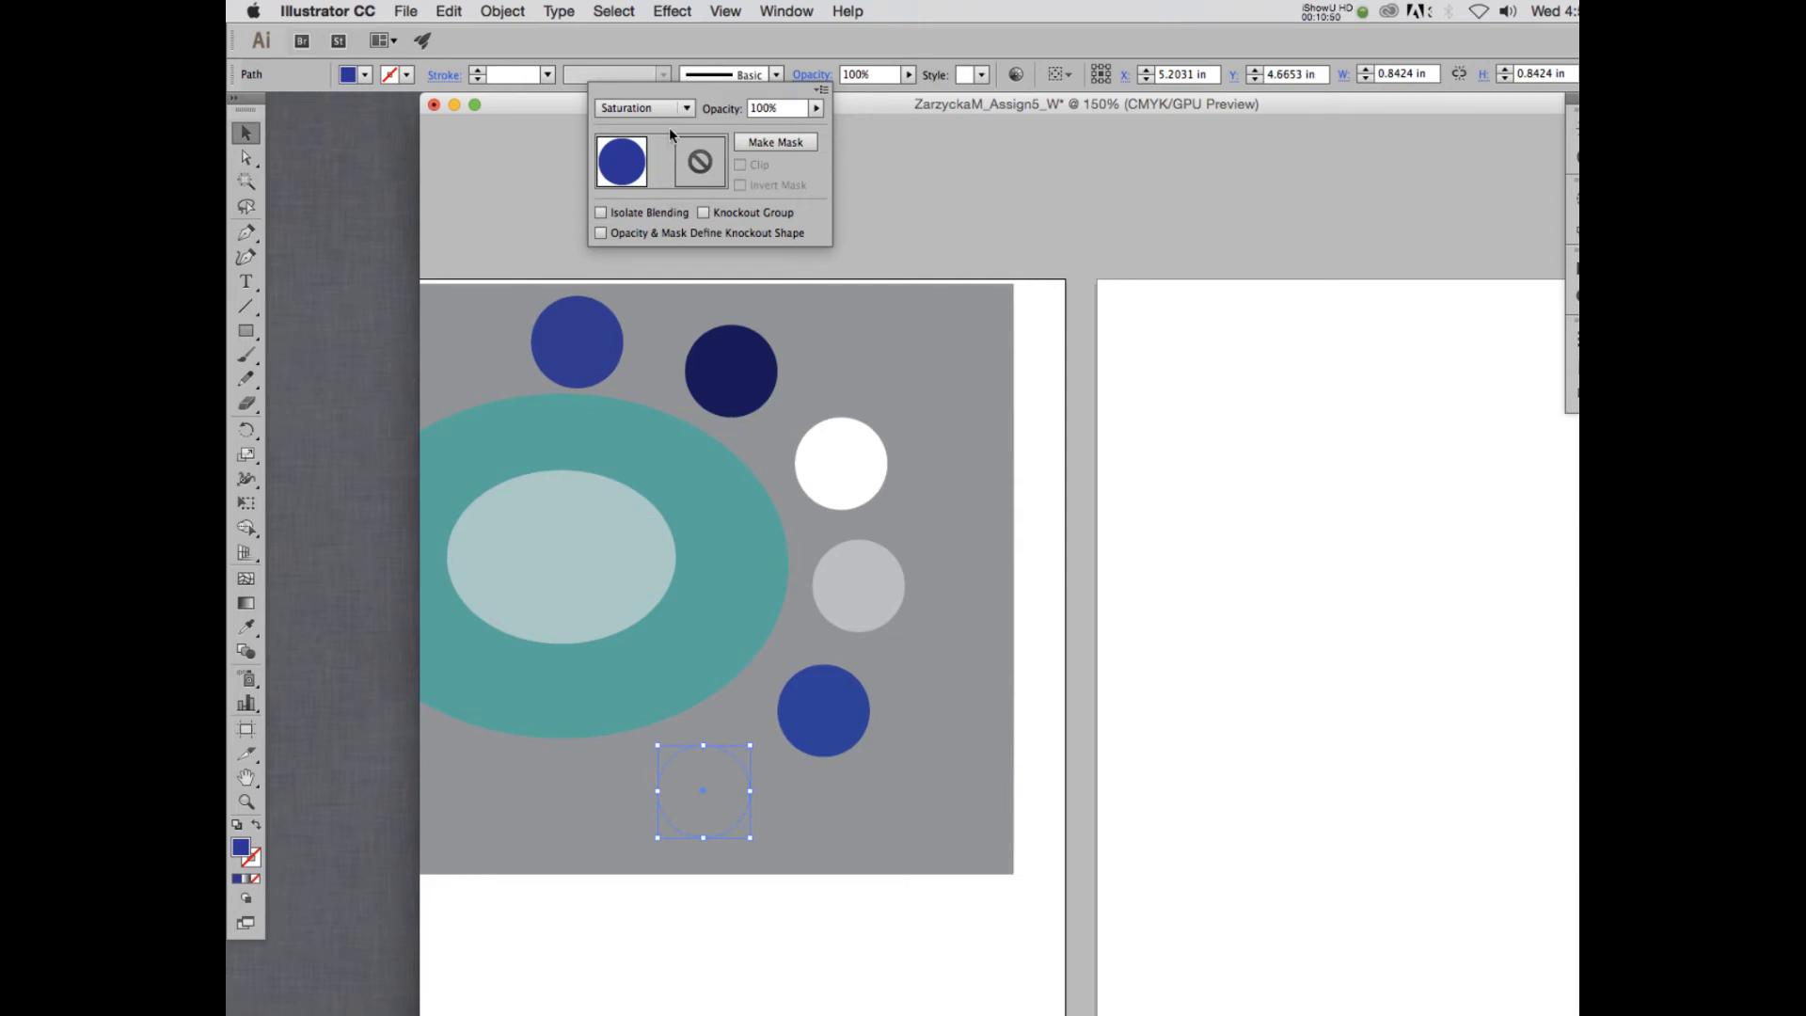
left_click(654, 110)
left_click(629, 424)
left_click(644, 110)
left_click(645, 375)
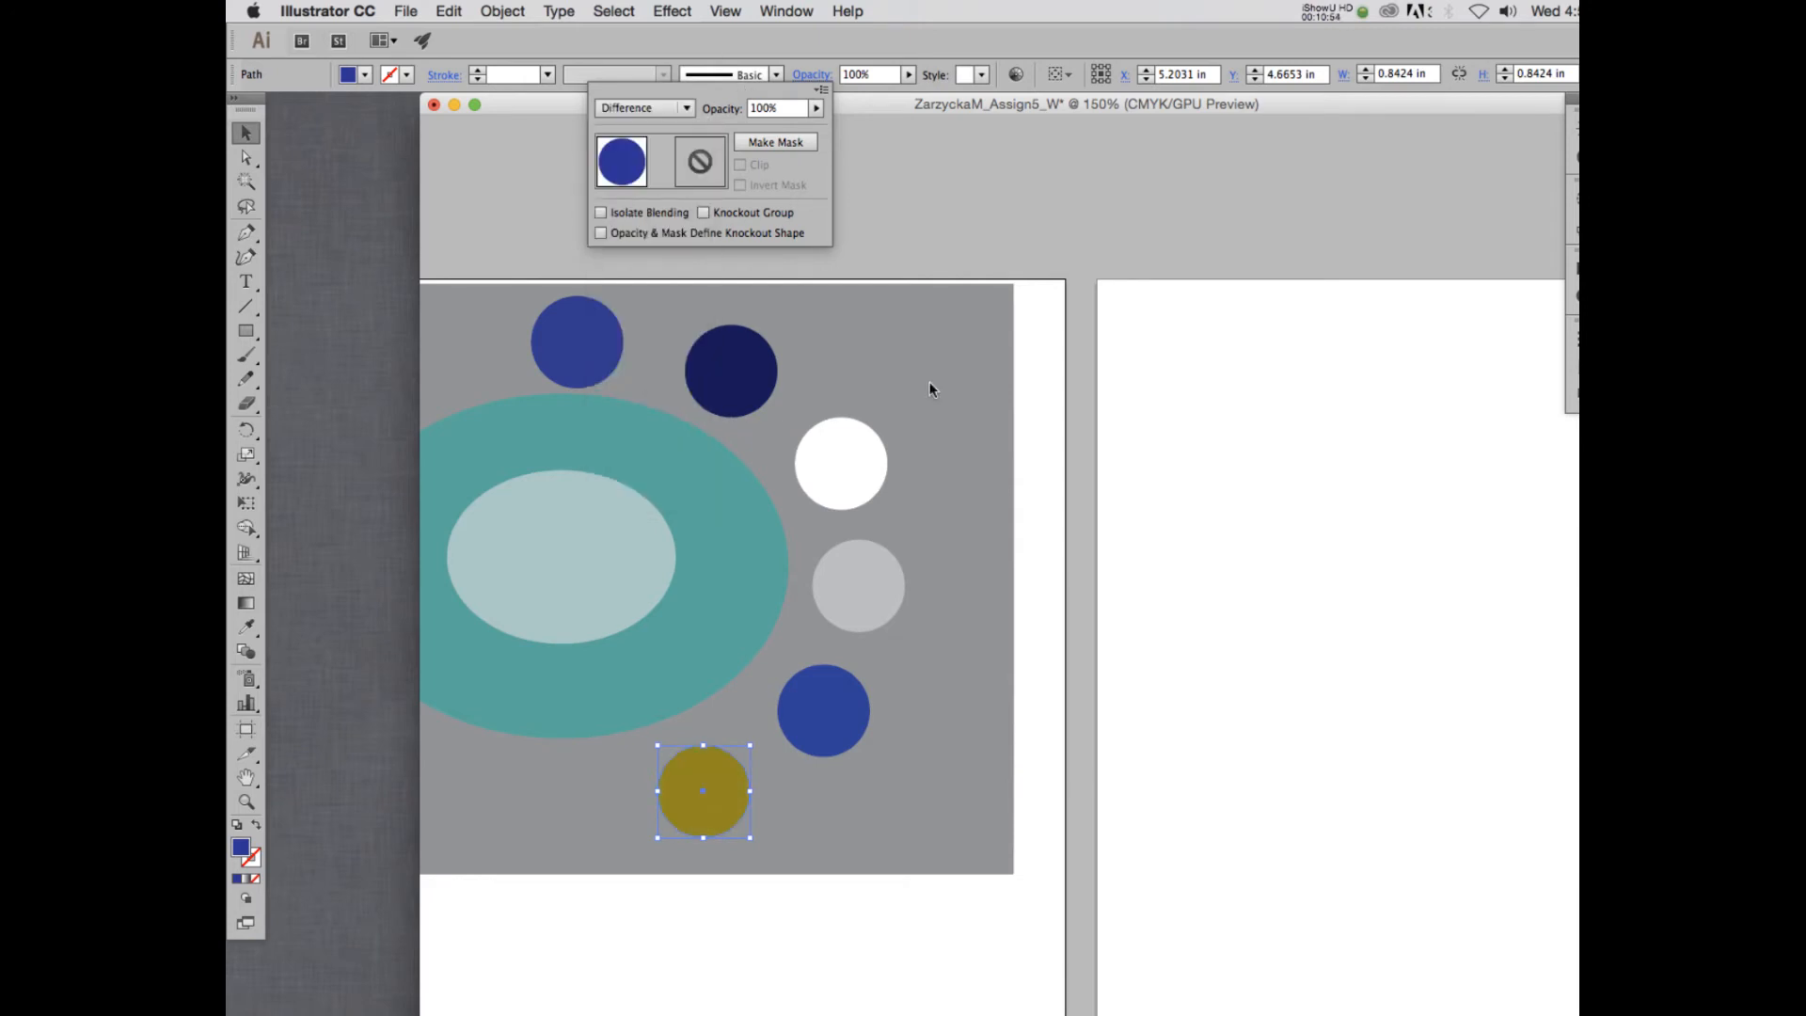
- Review the blending modes applied to the first three circles of the arc, starting from the uppermost one
left_click(591, 344)
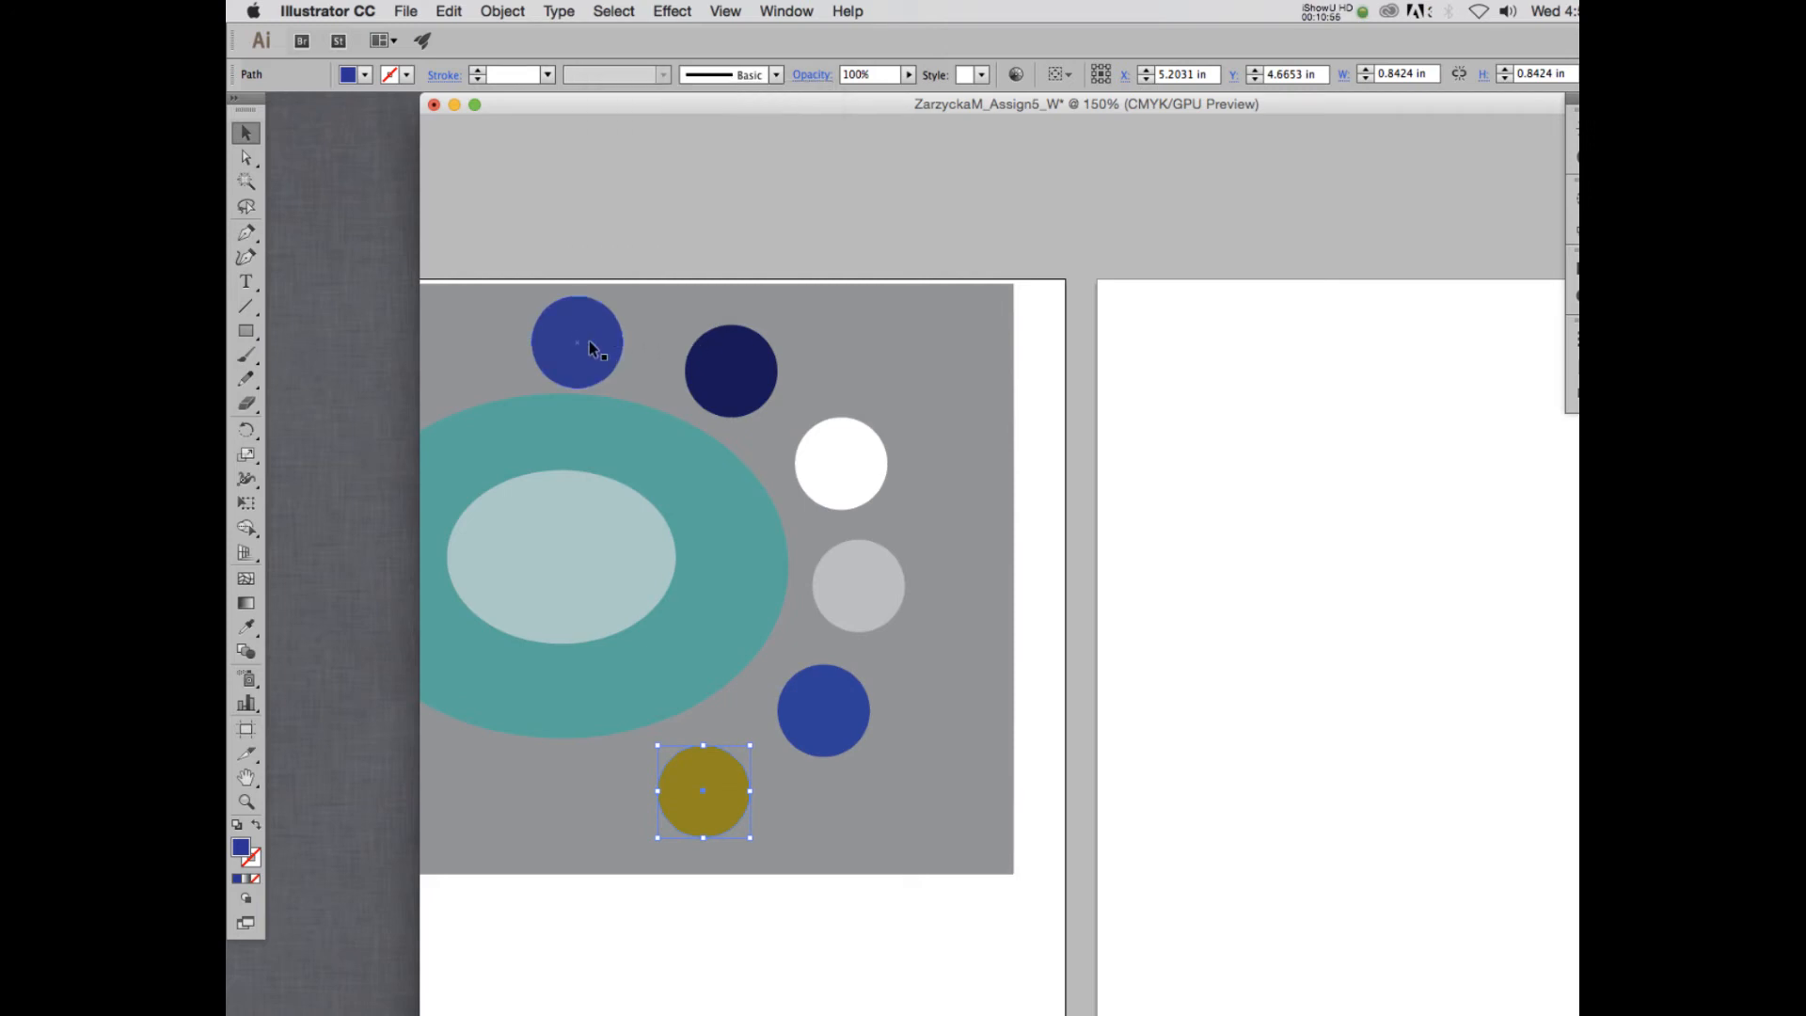
left_click(591, 345)
left_click(731, 371)
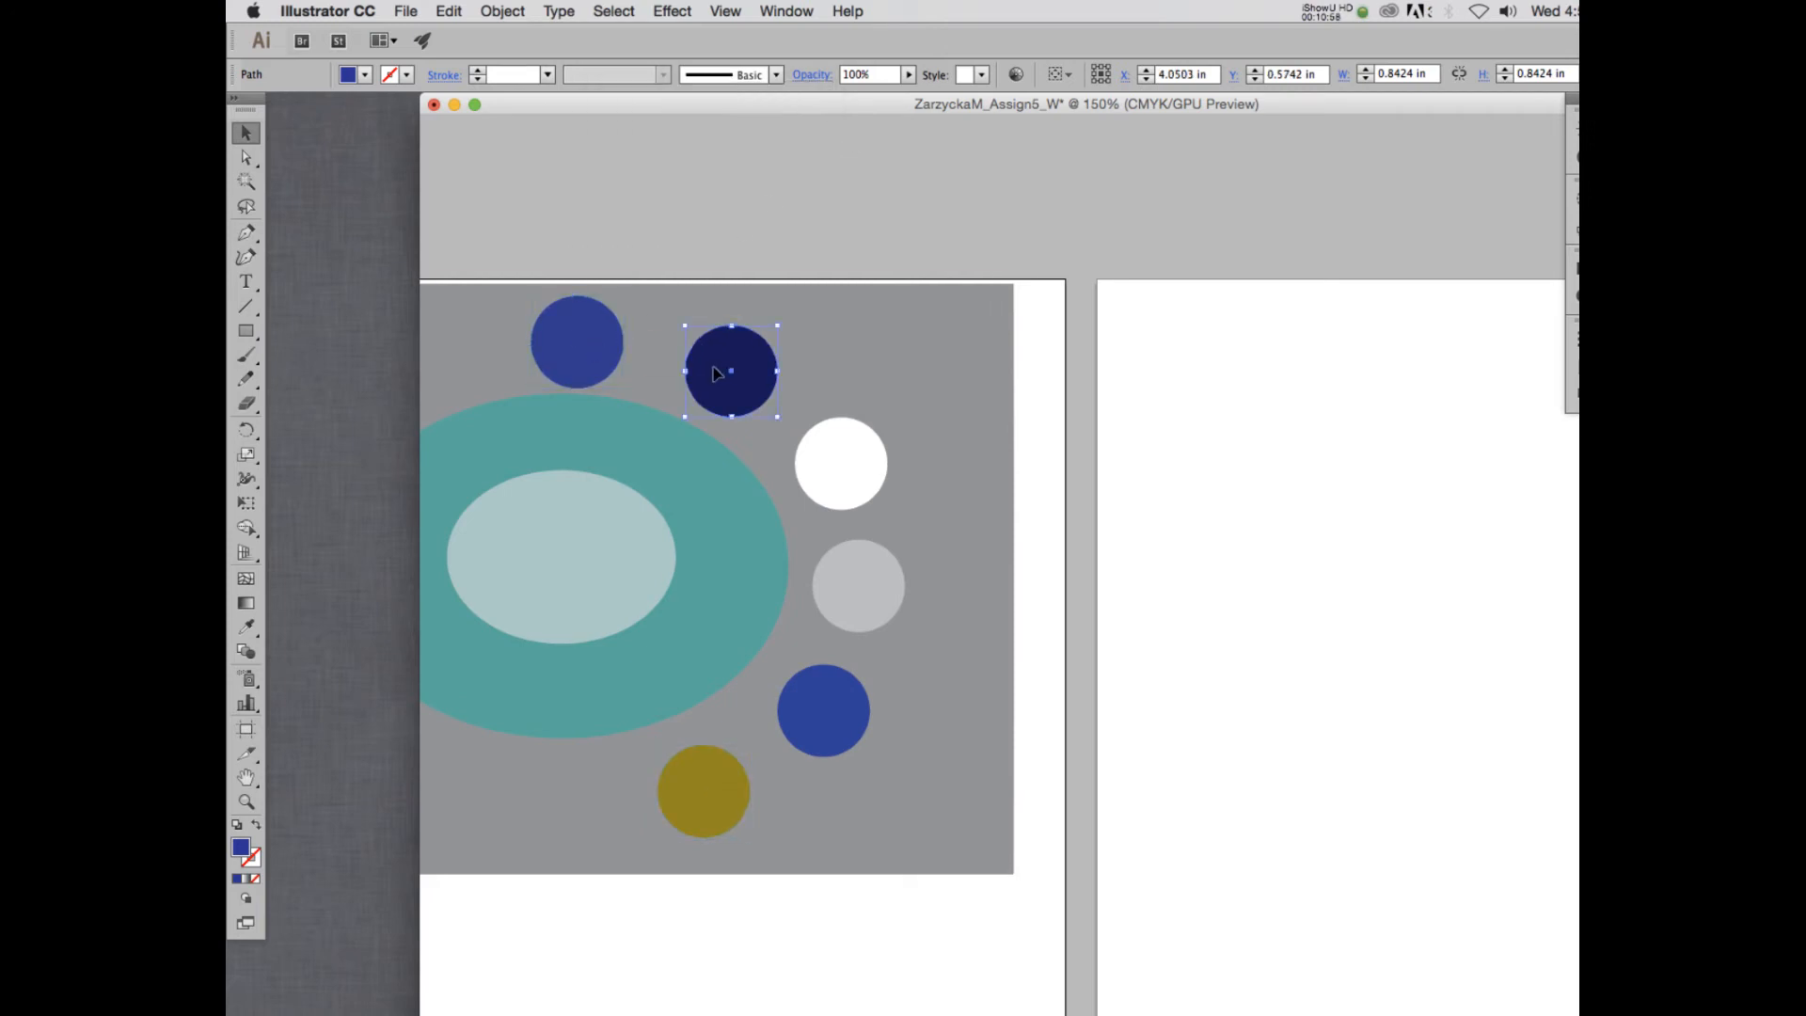
left_click(811, 74)
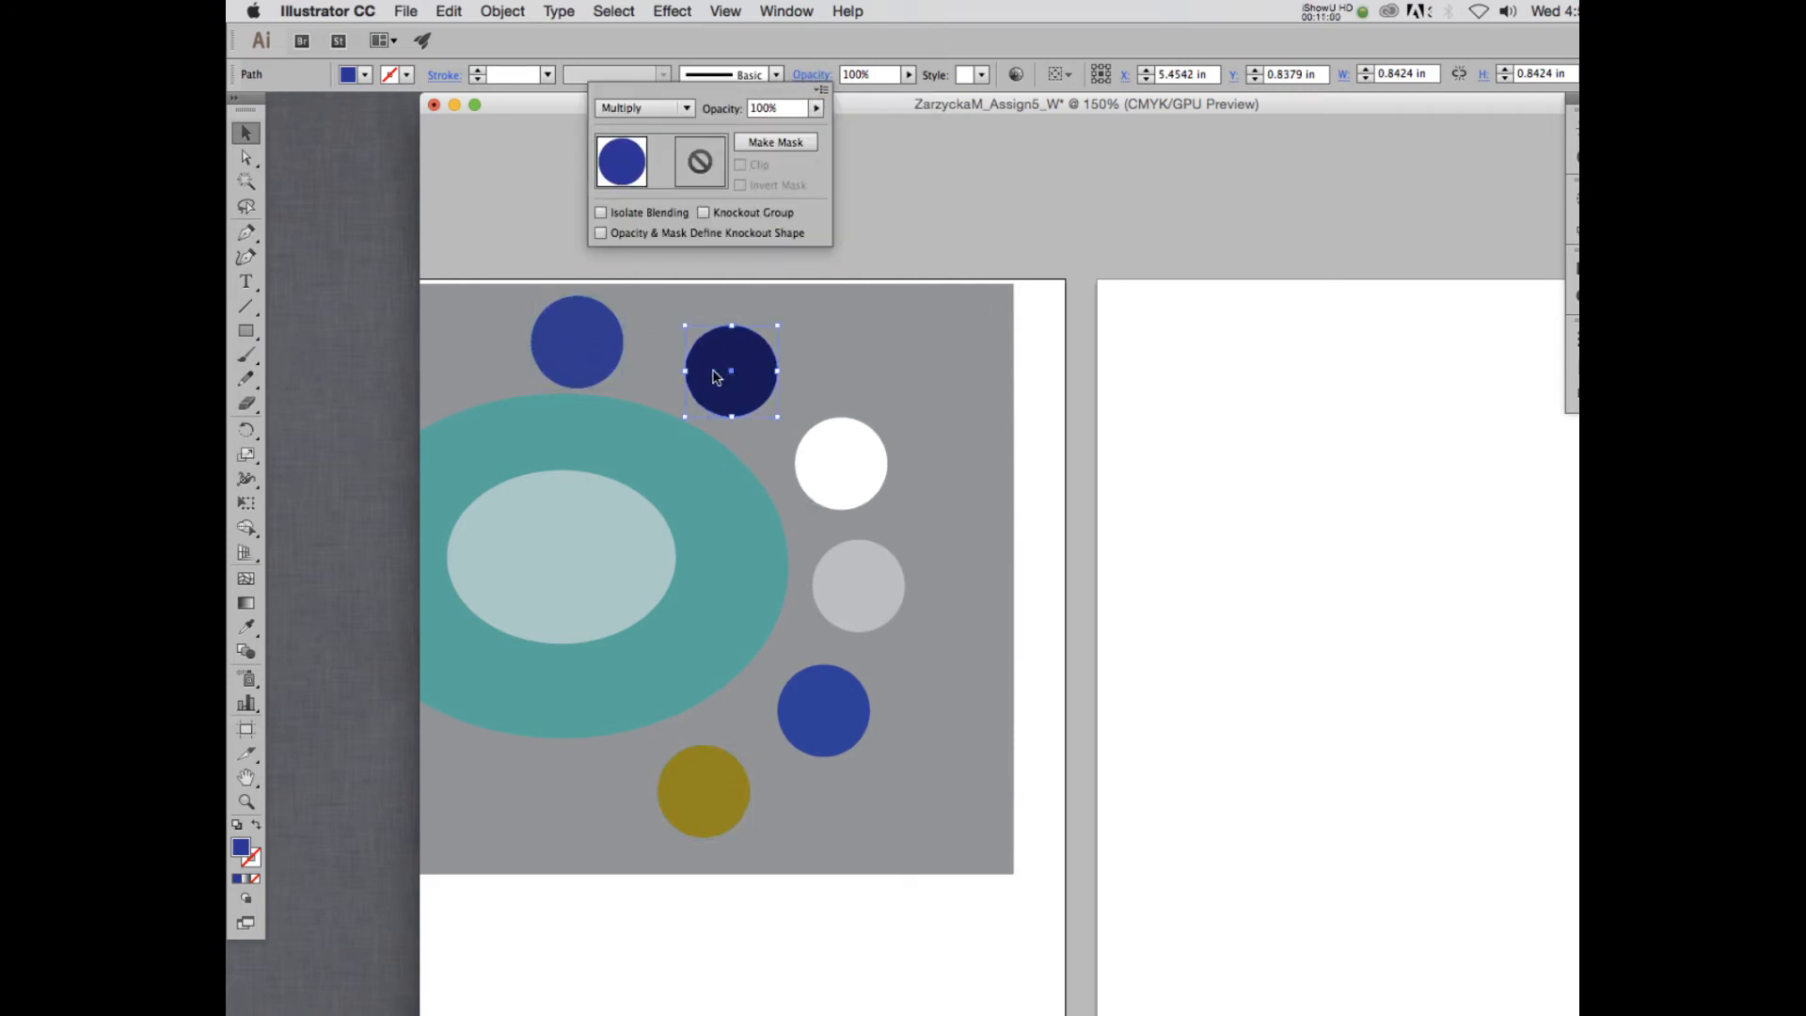
double_click(847, 475)
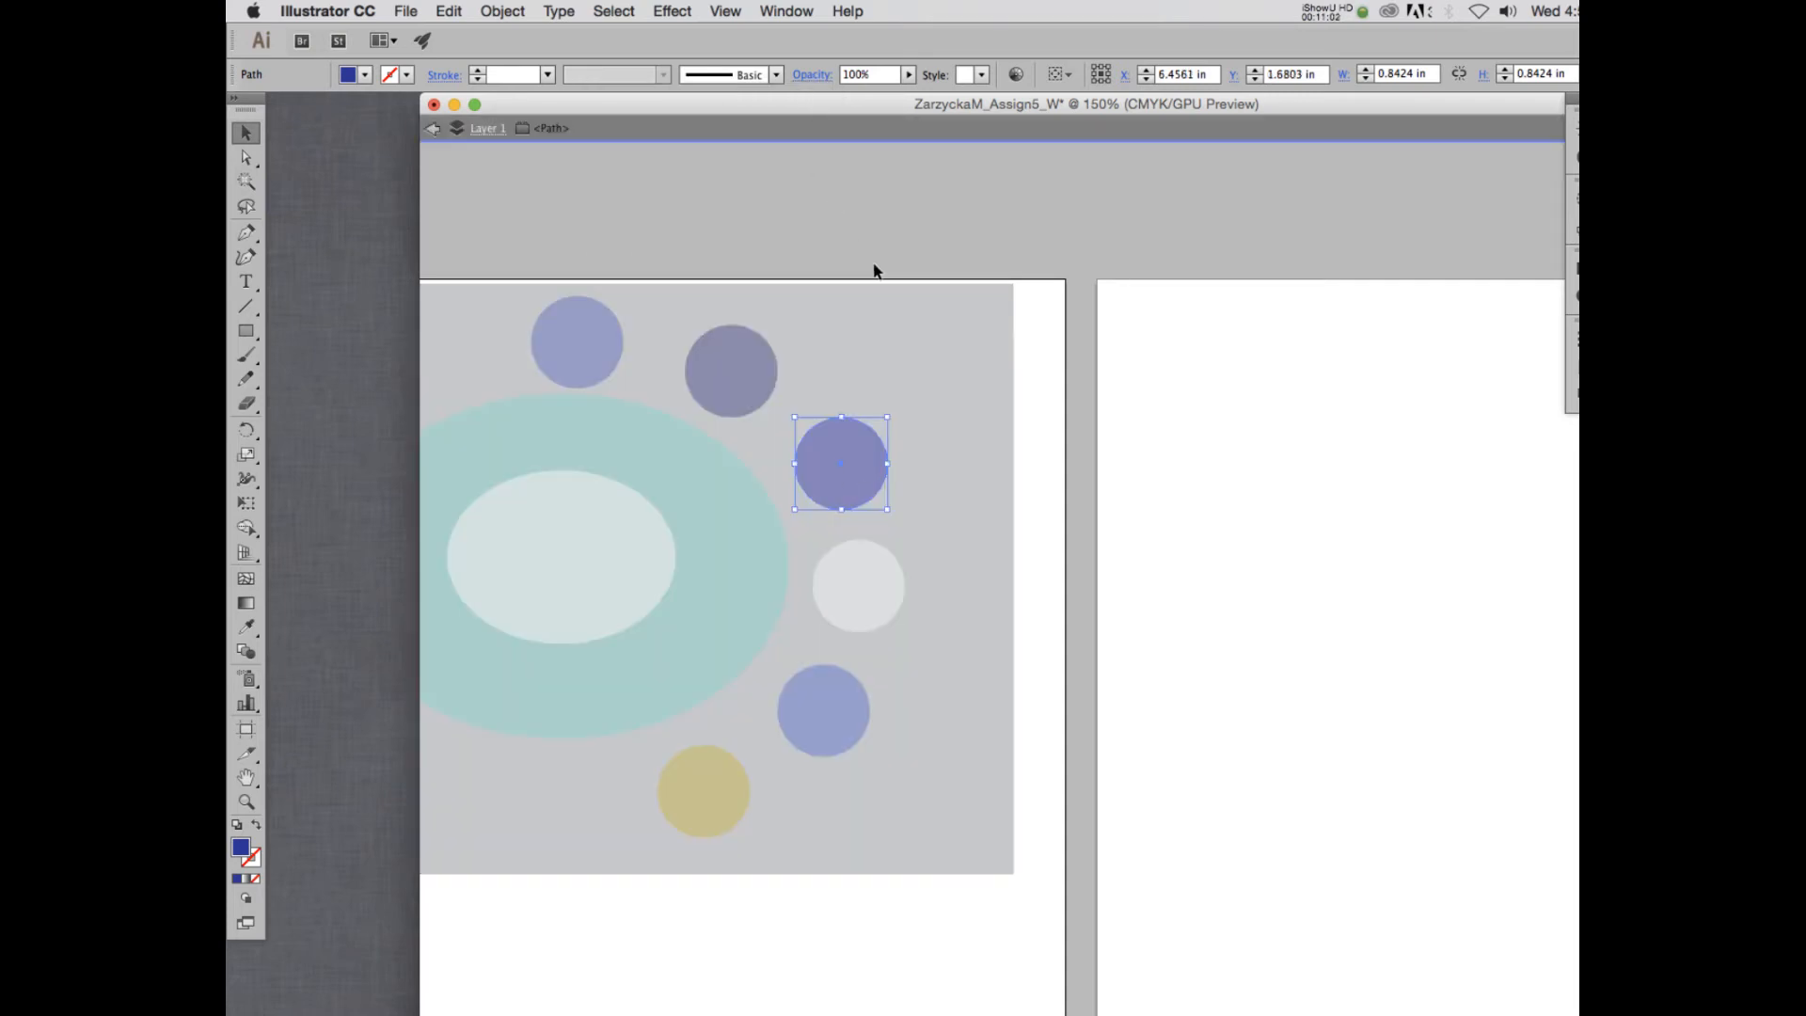
left_click(431, 130)
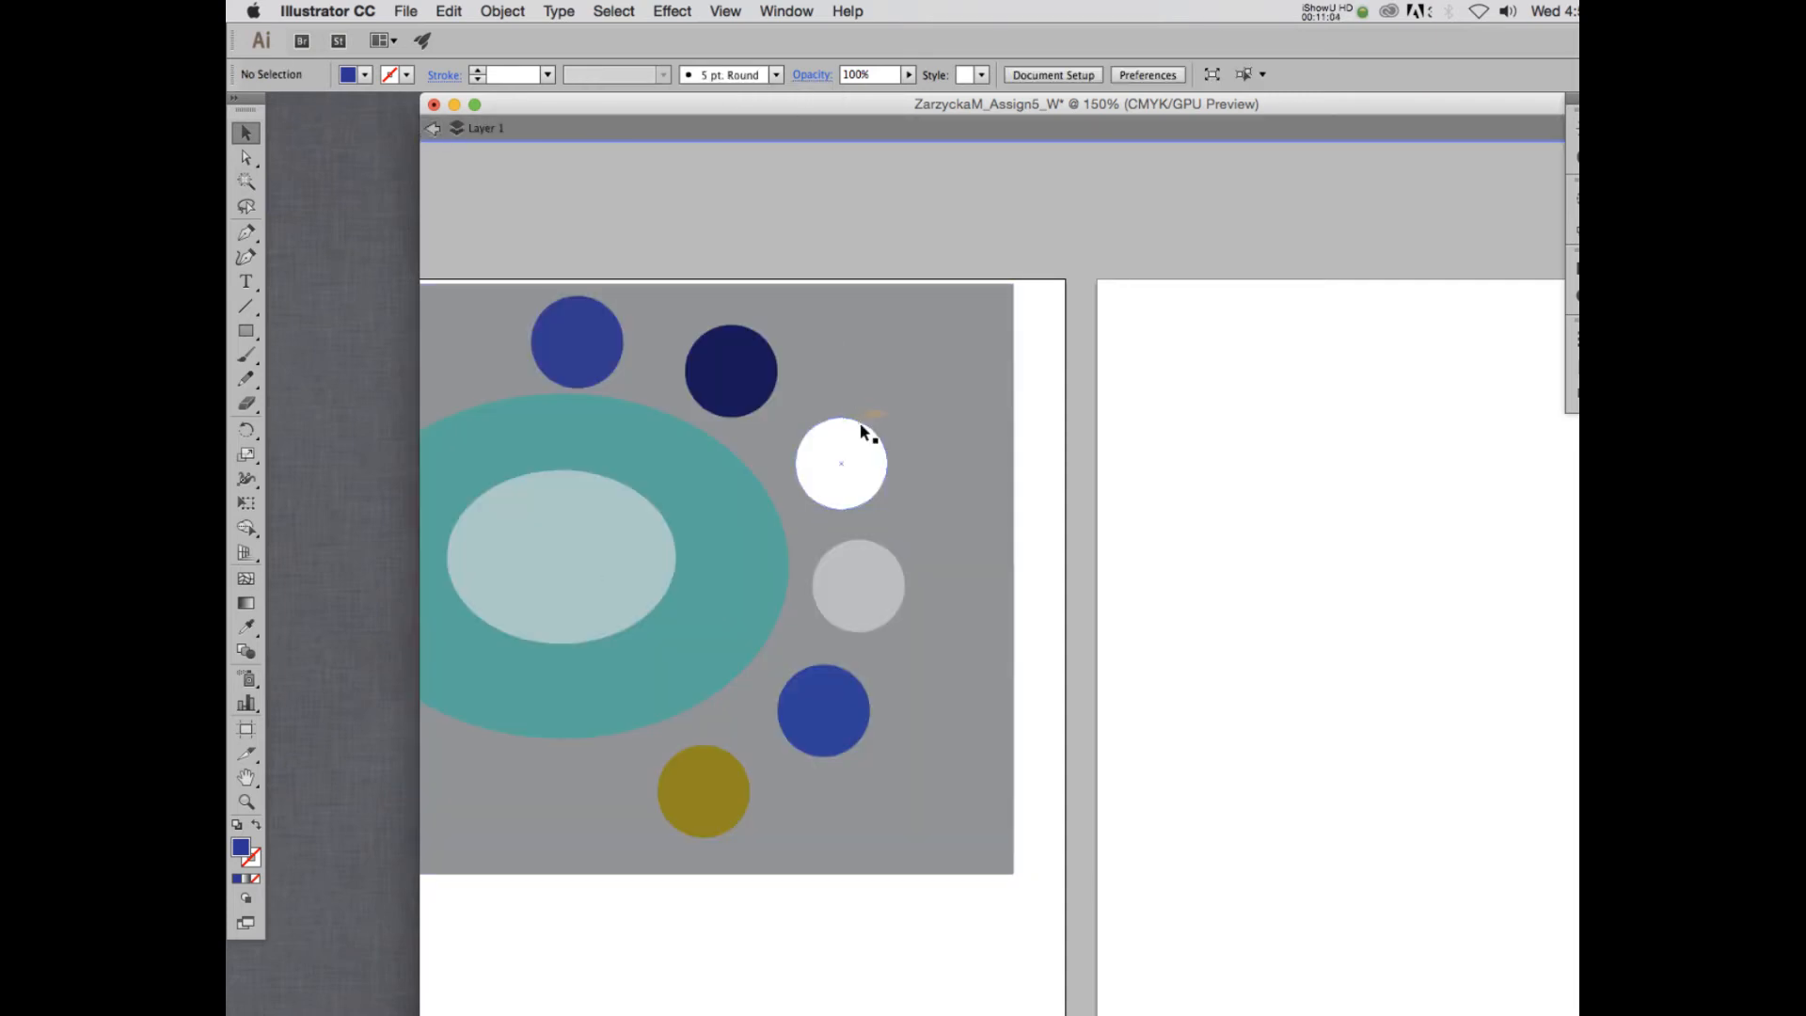
left_click(860, 425)
left_click(806, 79)
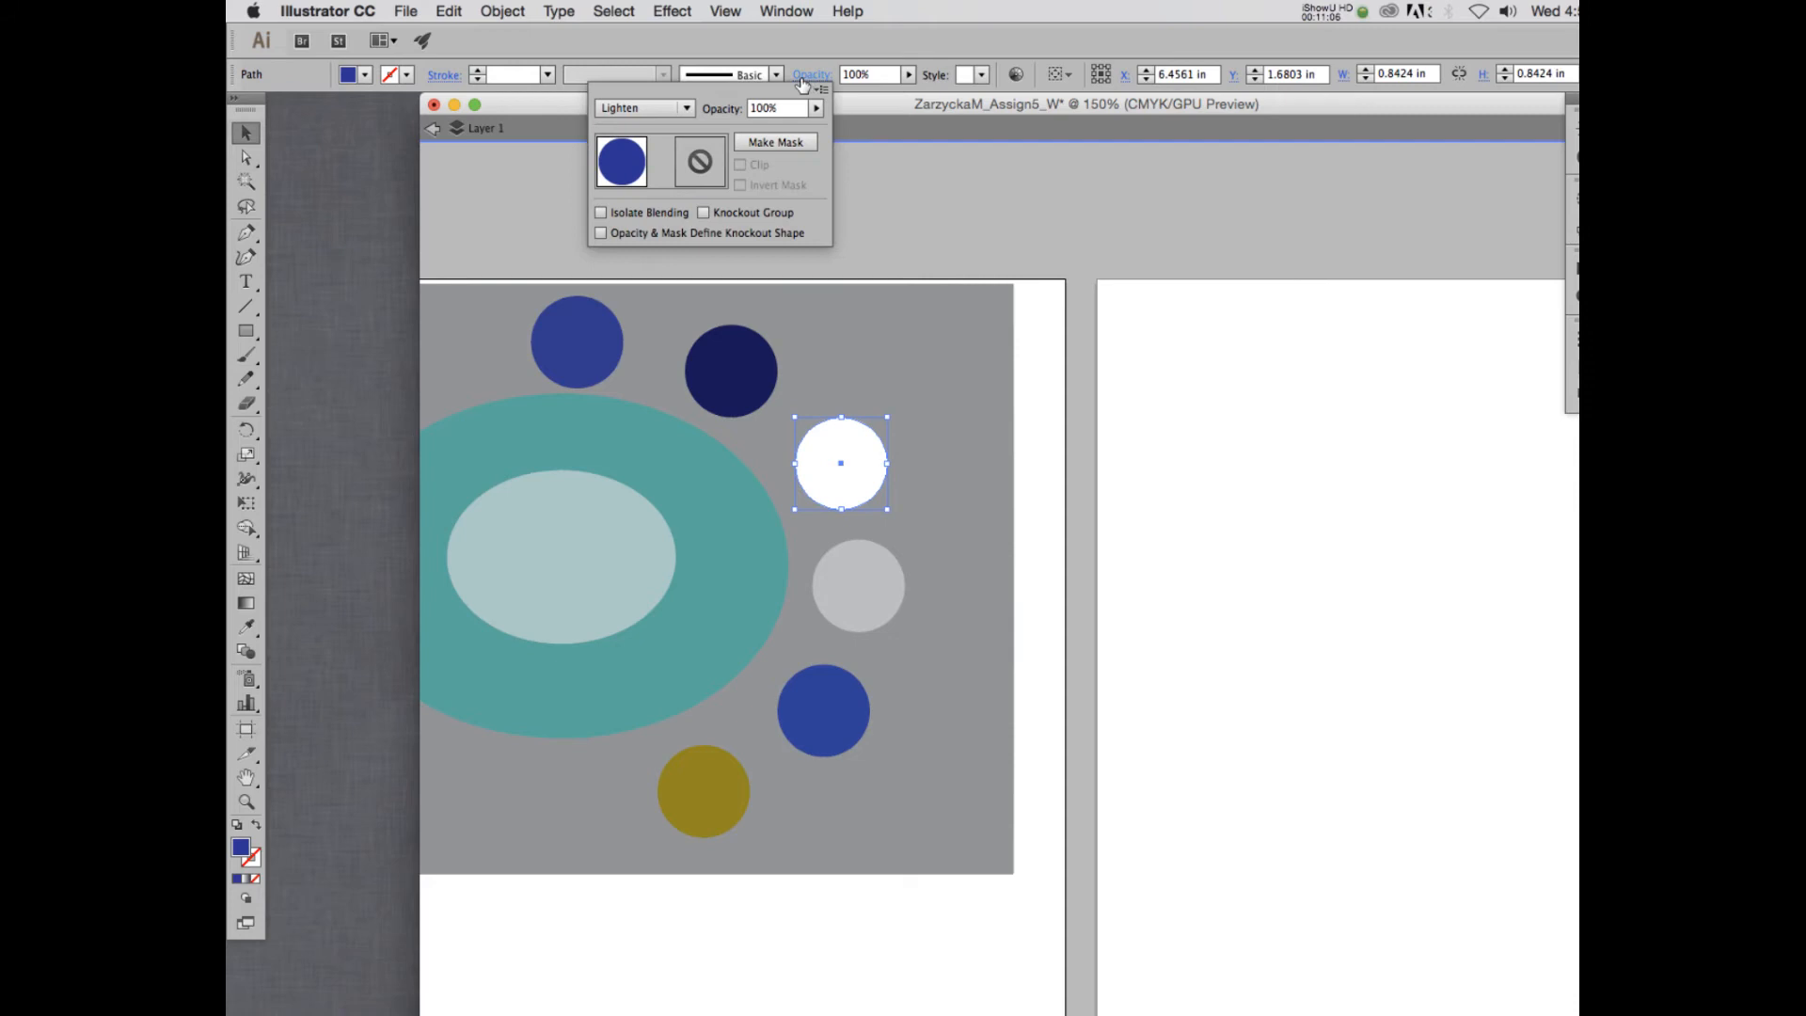
left_click(667, 110)
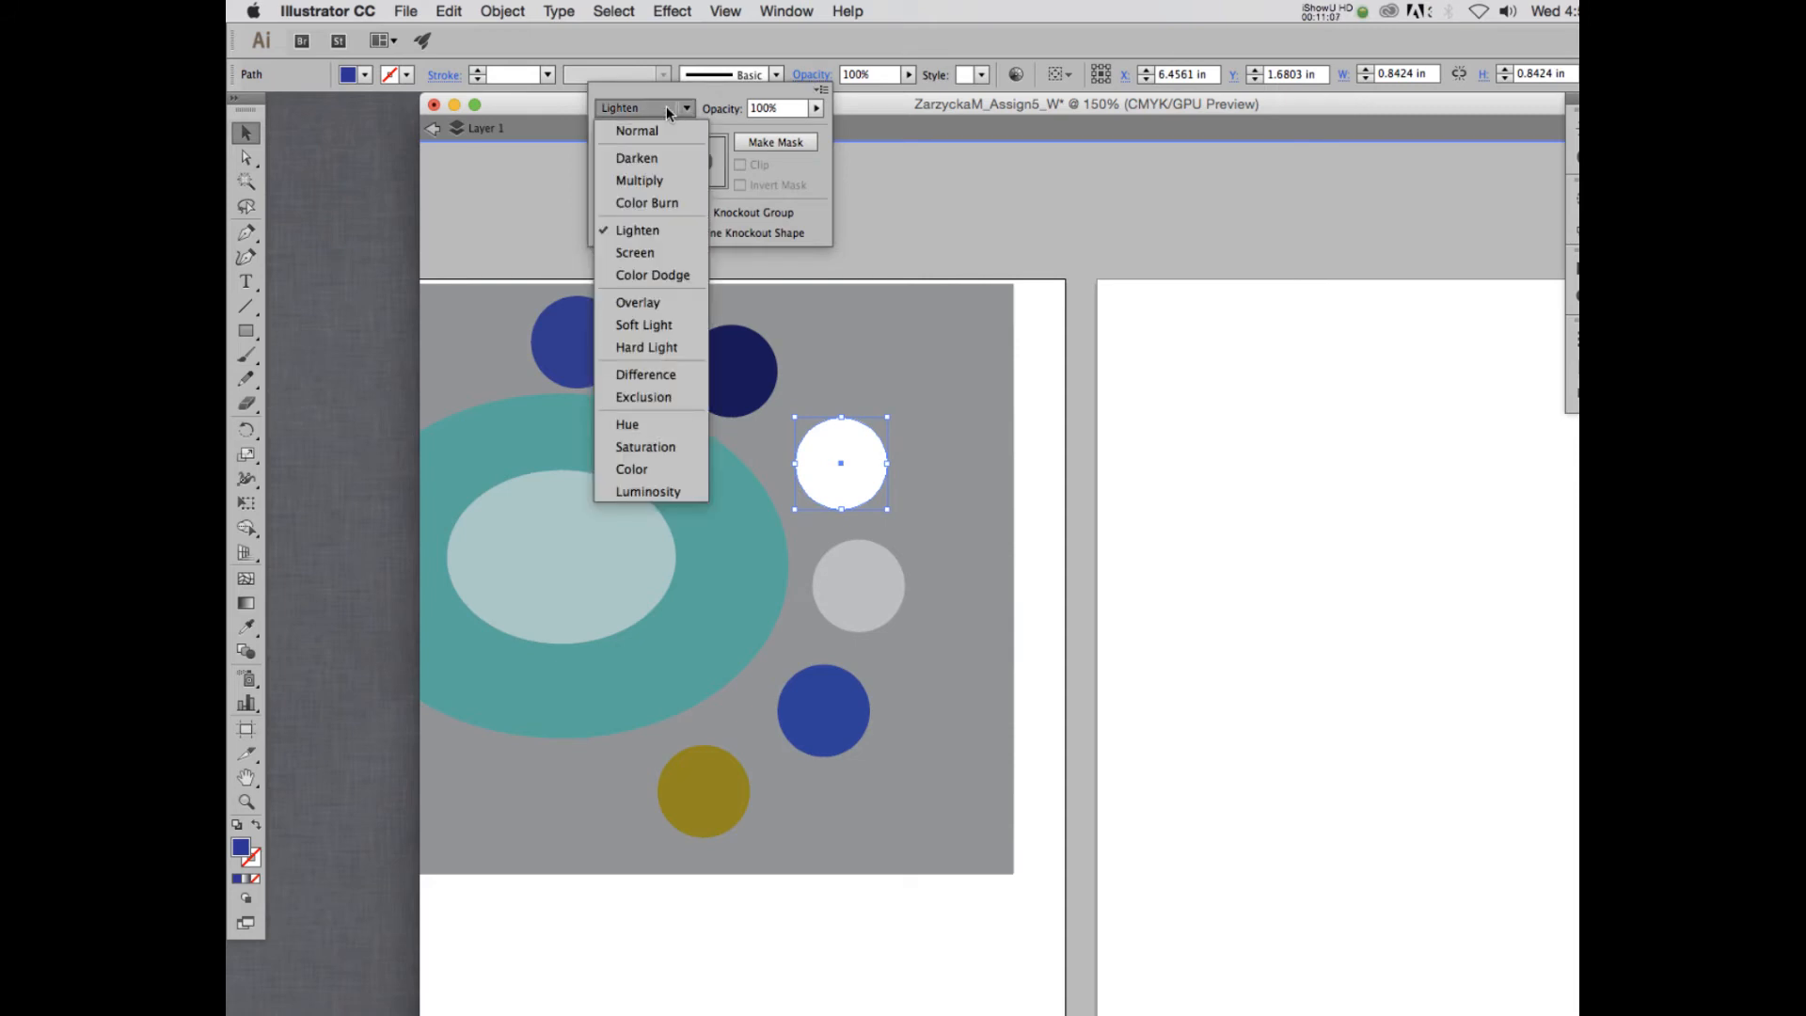
- Check the blending modes applied to the fourth, fifth and sixth circles of the arc
left_click(836, 571)
left_click(850, 569)
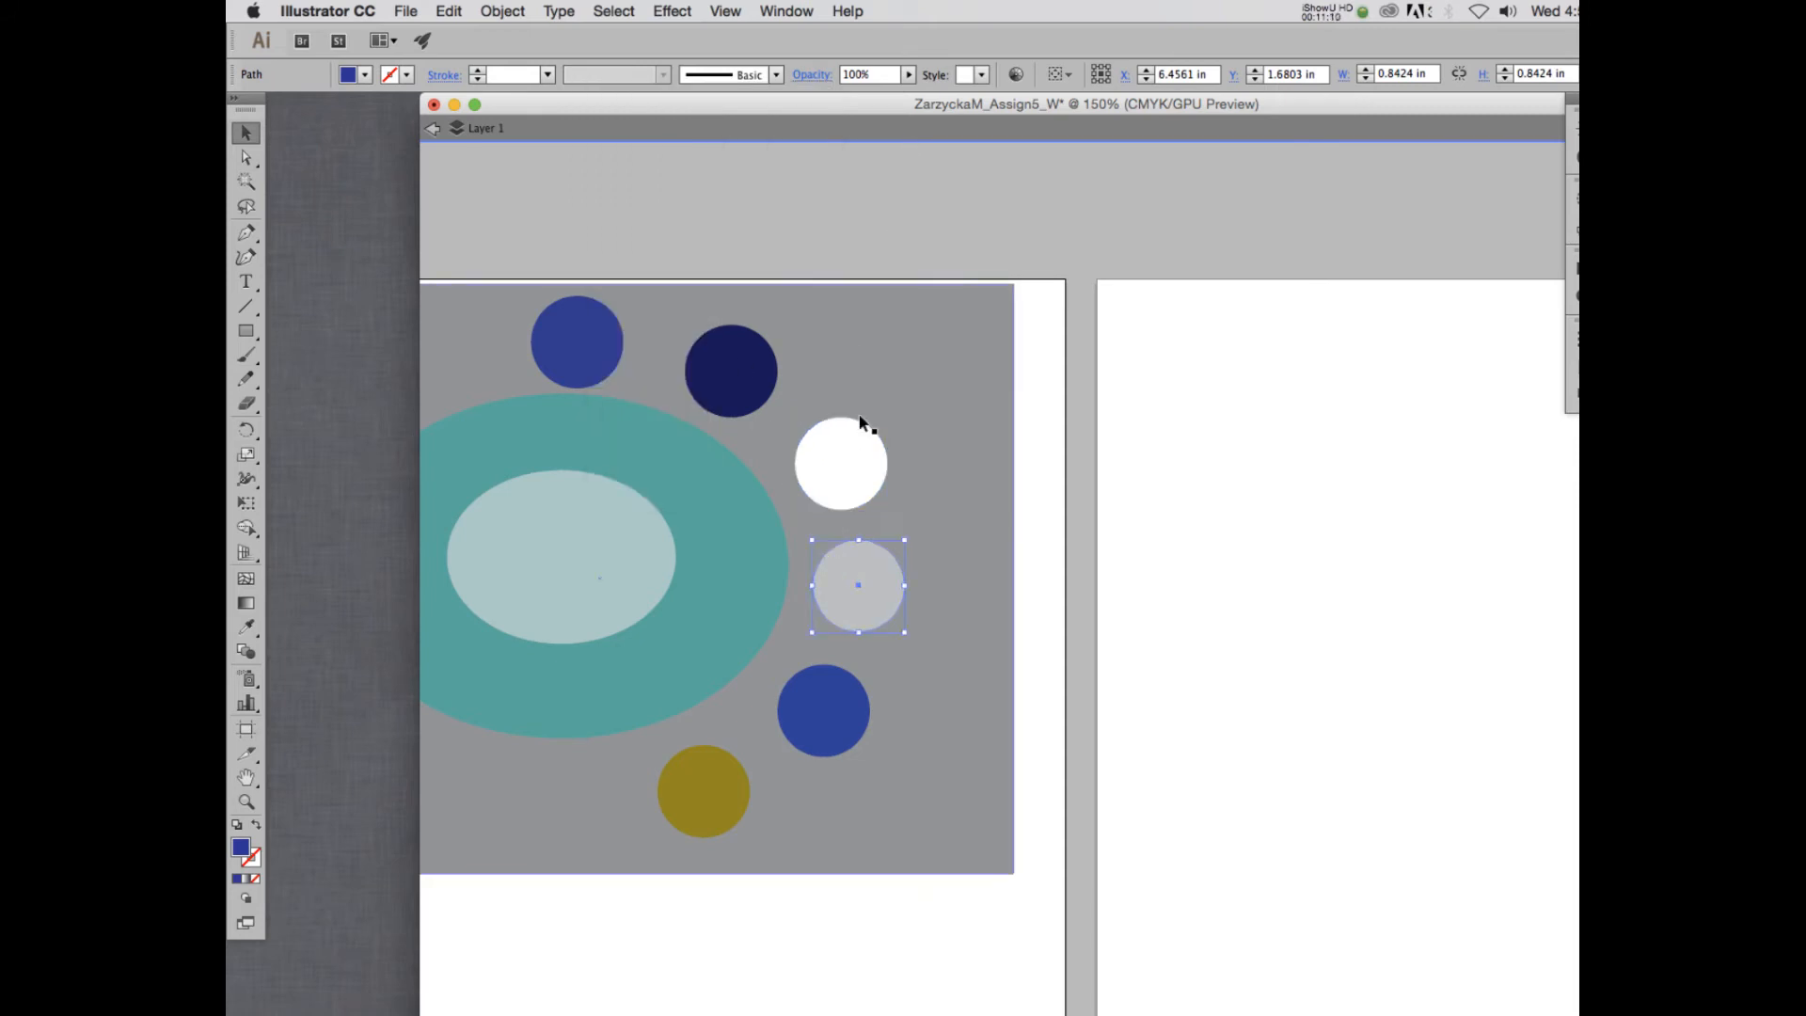
left_click(795, 75)
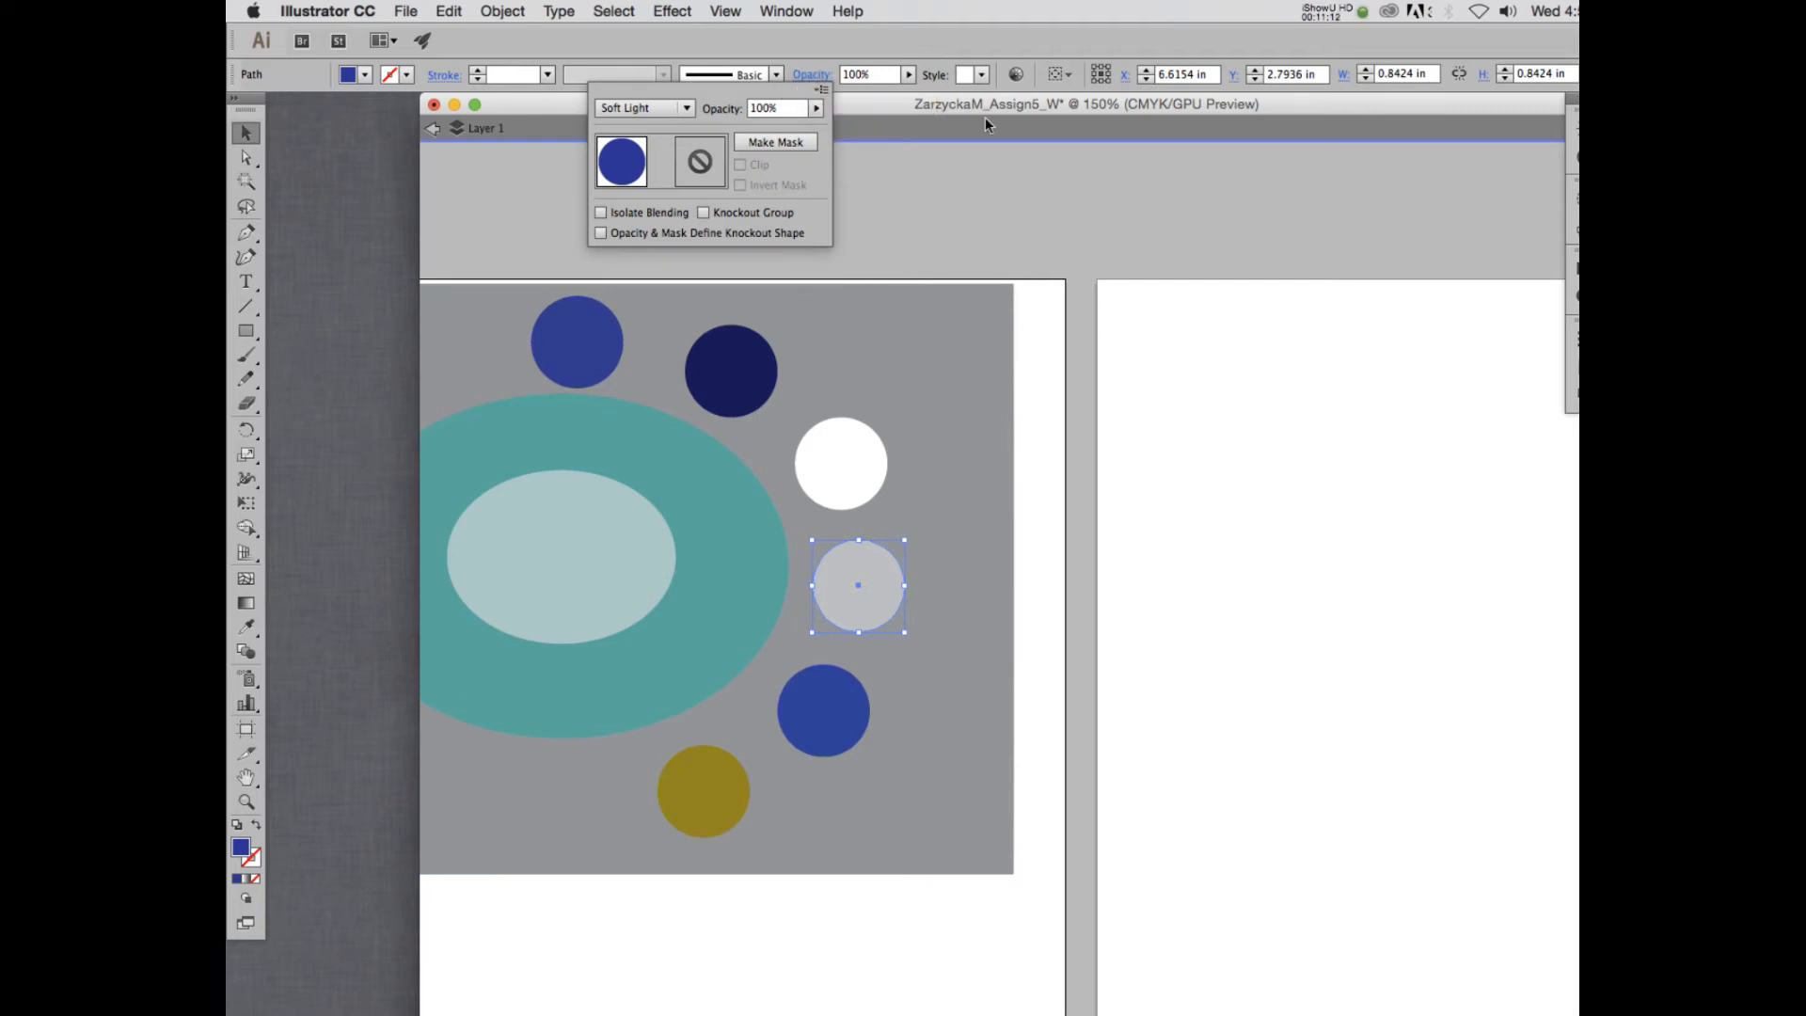
left_click(821, 89)
left_click(749, 103)
left_click(844, 717)
left_click(832, 725)
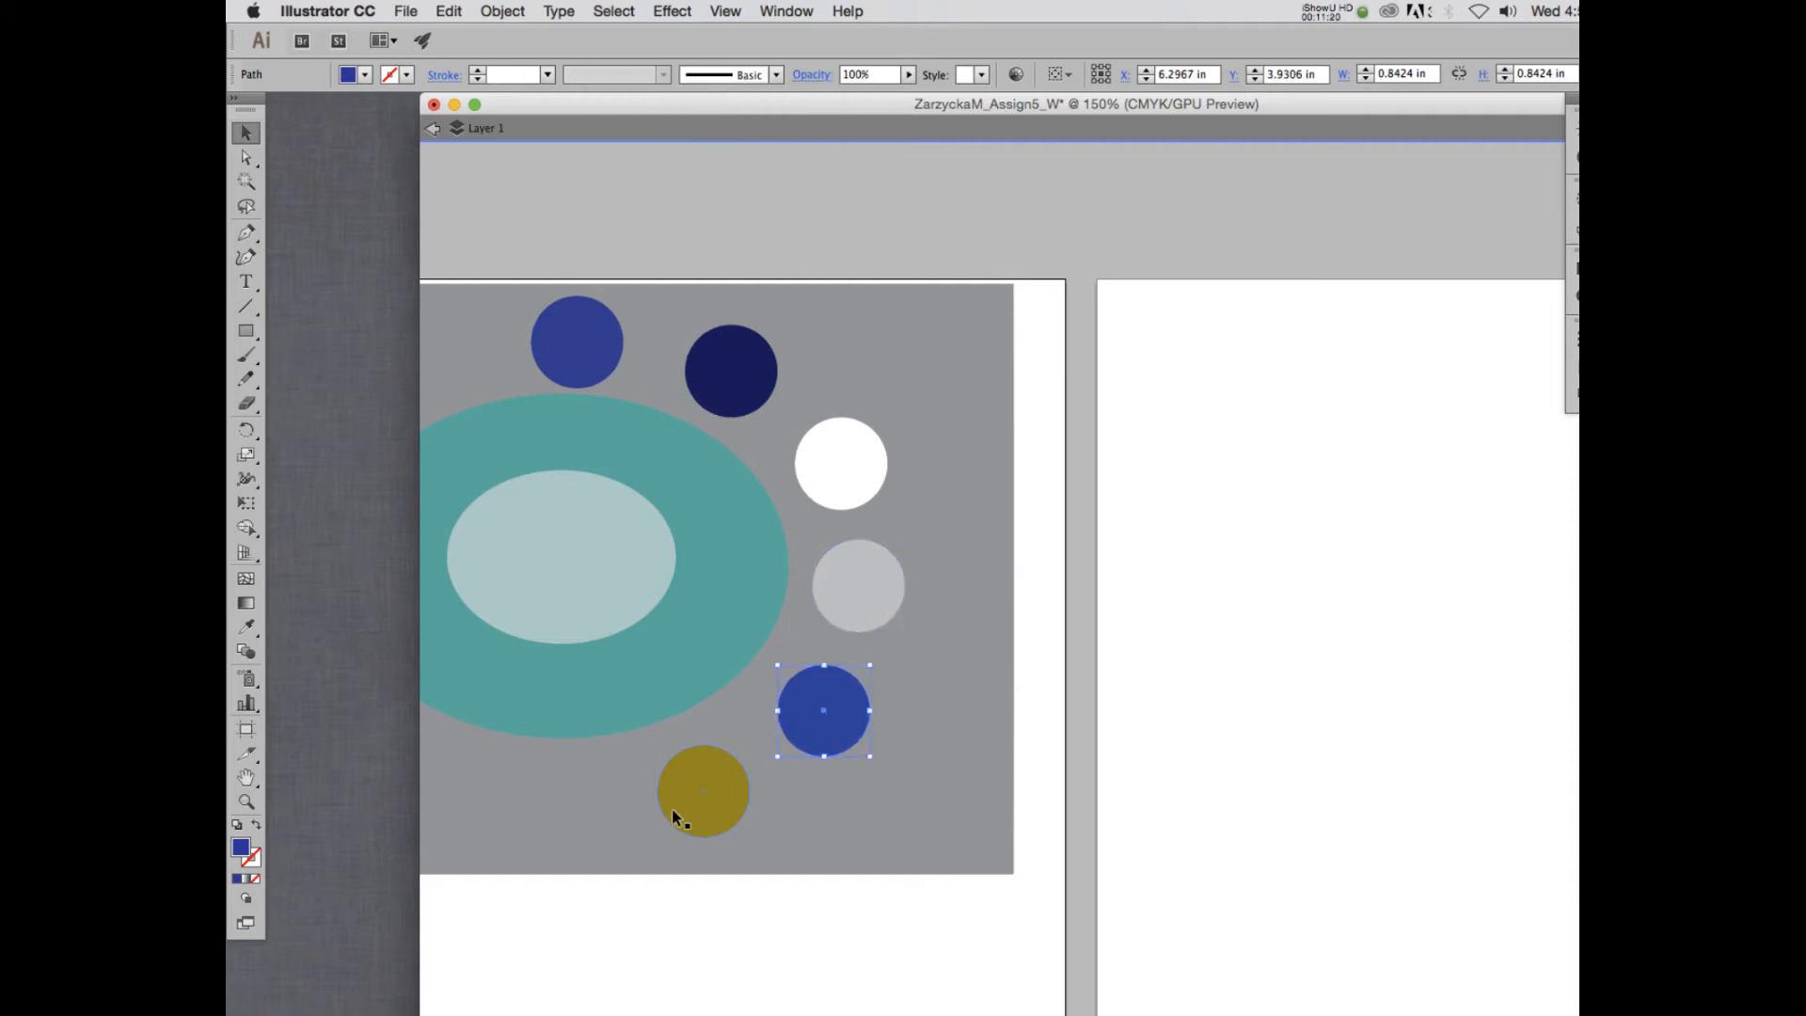
left_click(811, 75)
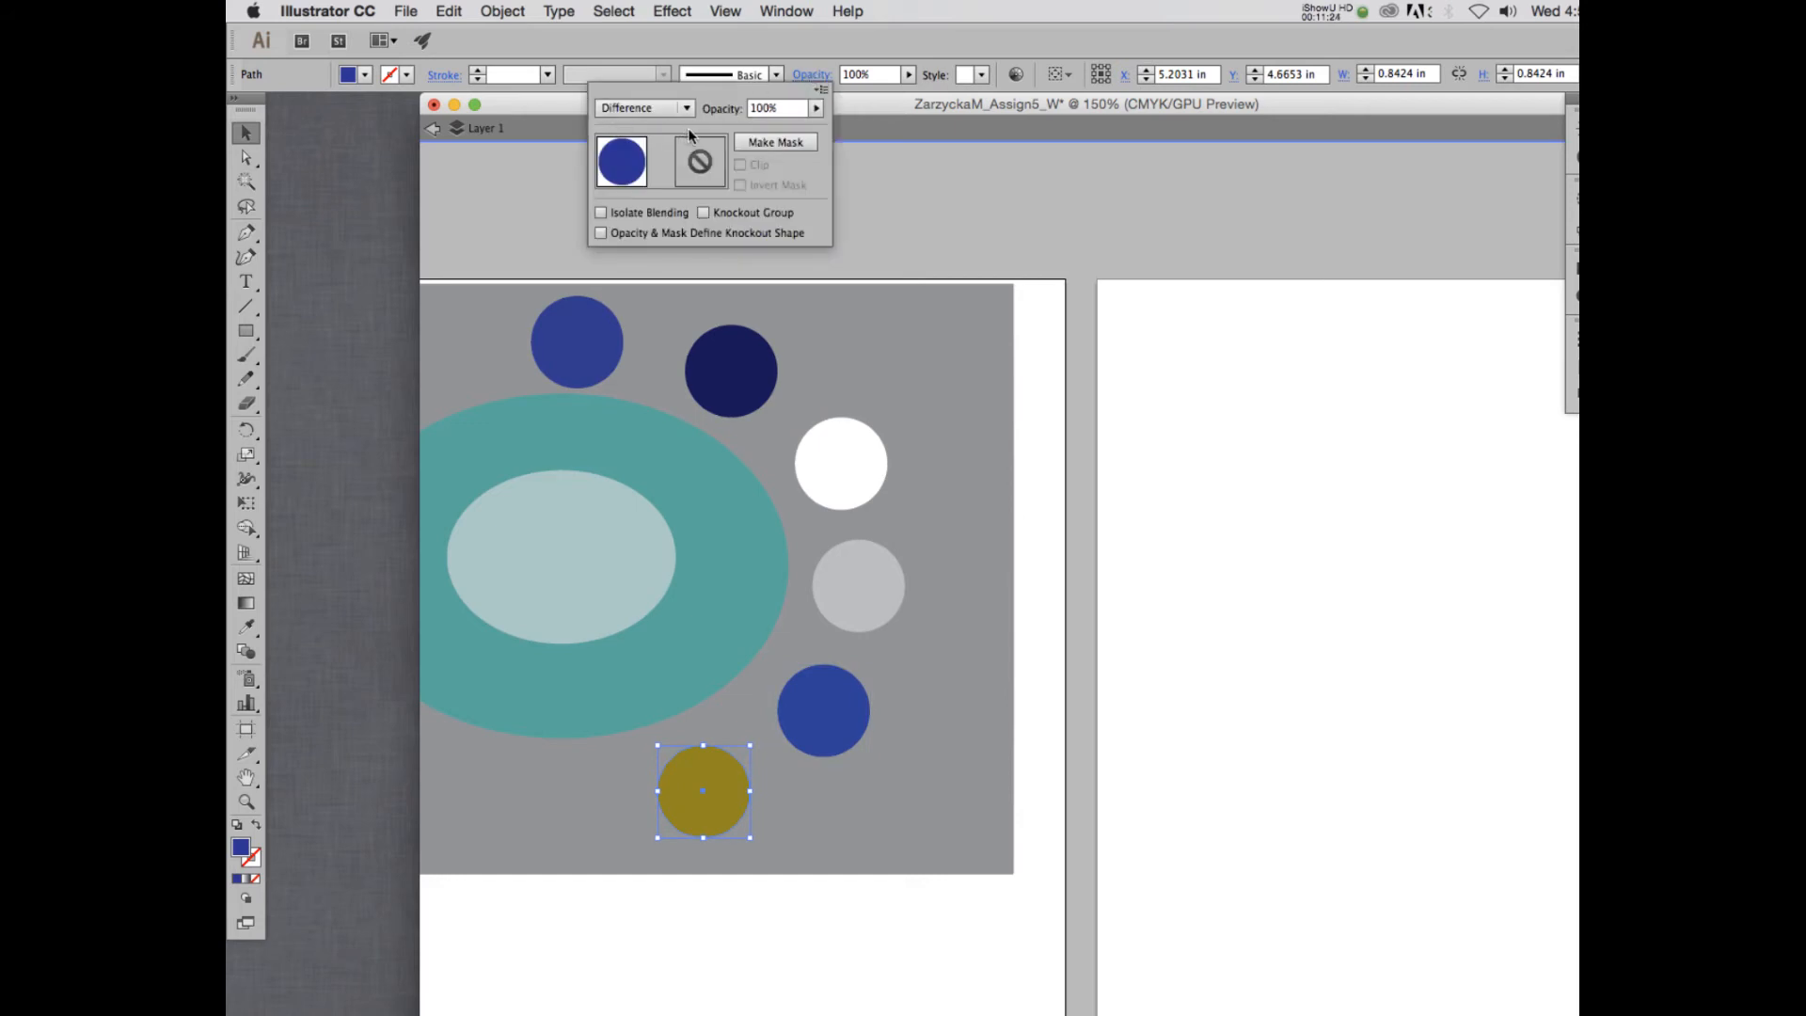
left_click(1359, 7)
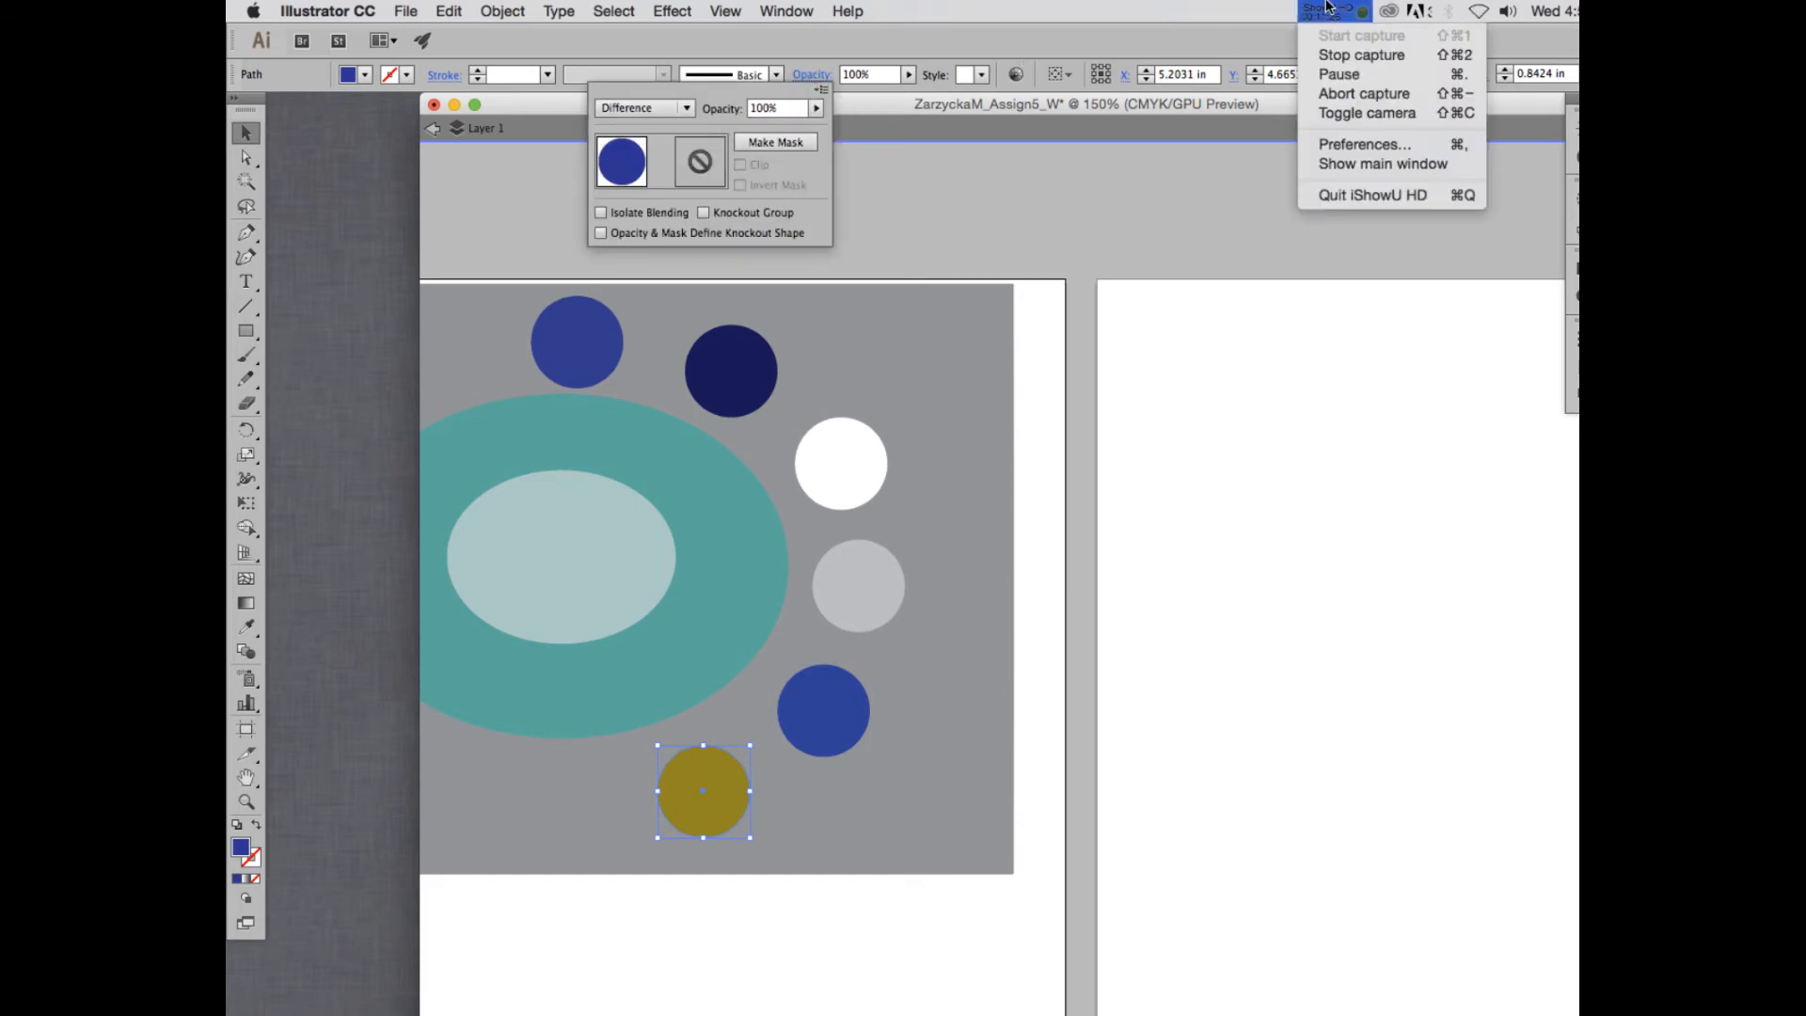
left_click(1341, 71)
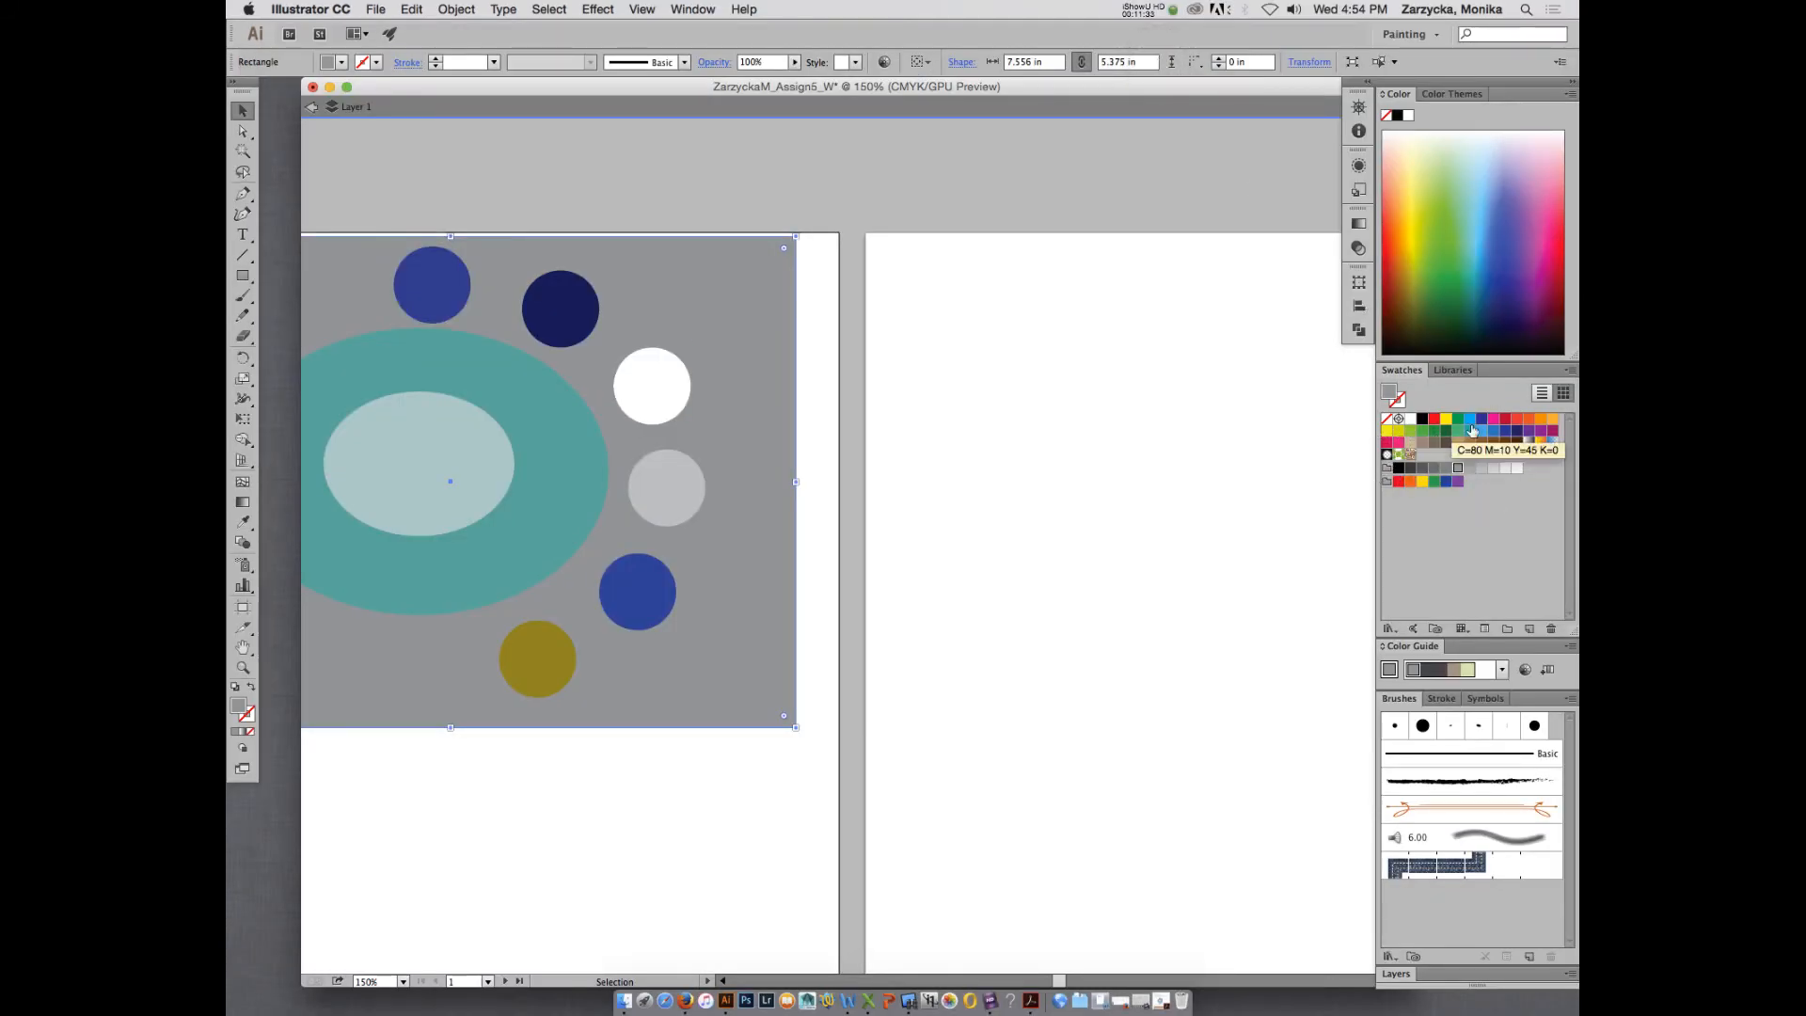
- Change the fill of the gray background rectangle behind the ellipses and circles to the yellow-green swatch
key("alt+super")
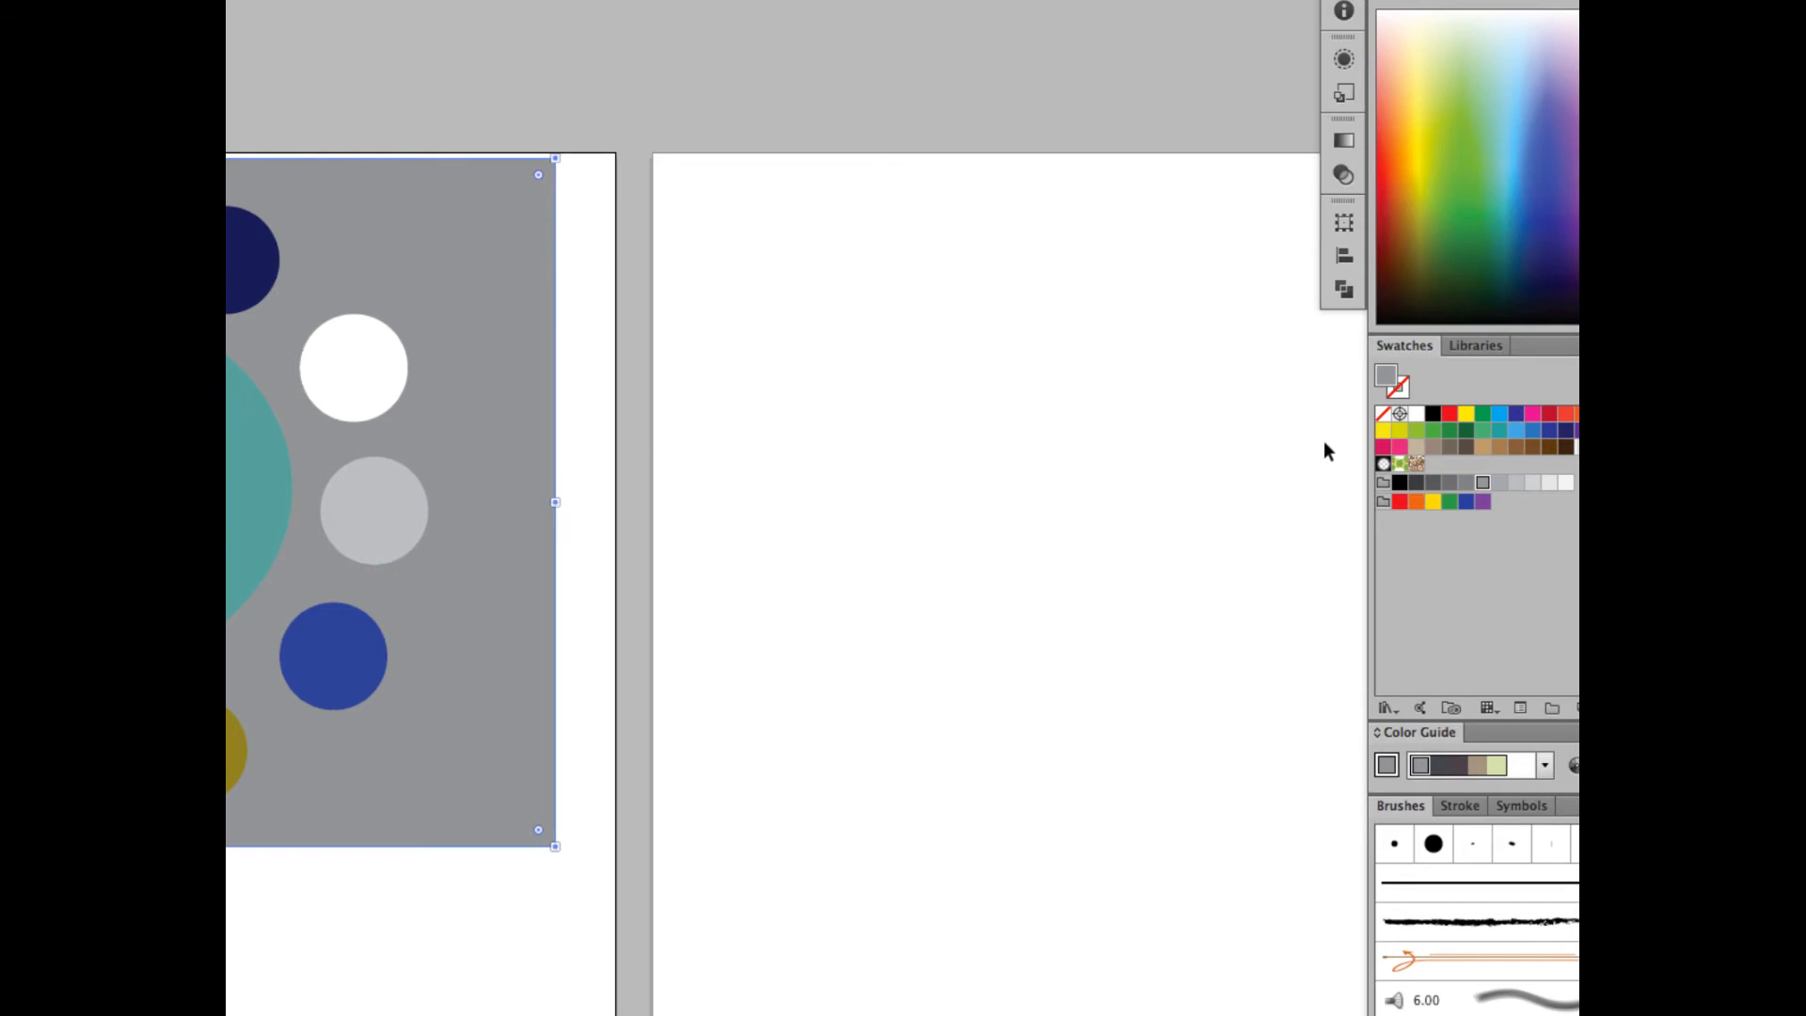
left_click(1400, 431)
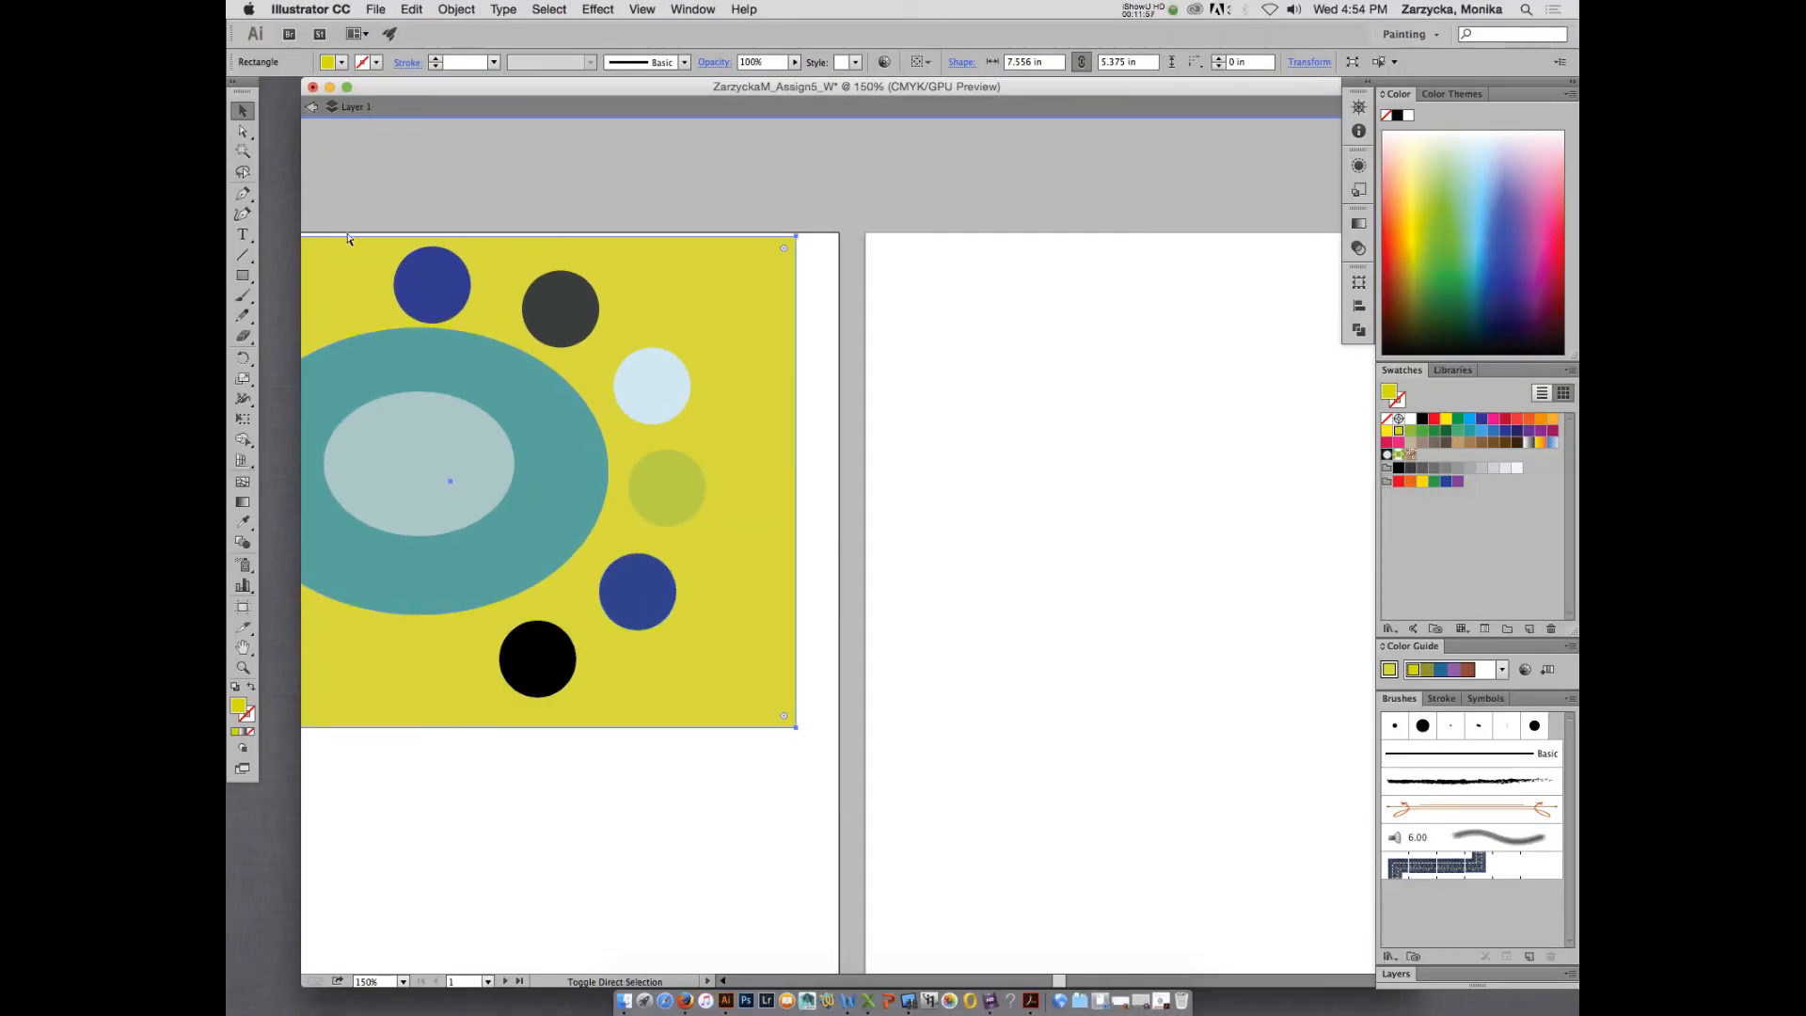
- Save the document in Adobe Illustrator format to the AssignmentsDemo folder, using the Illustrator CC version and default options
key("super+shift+s")
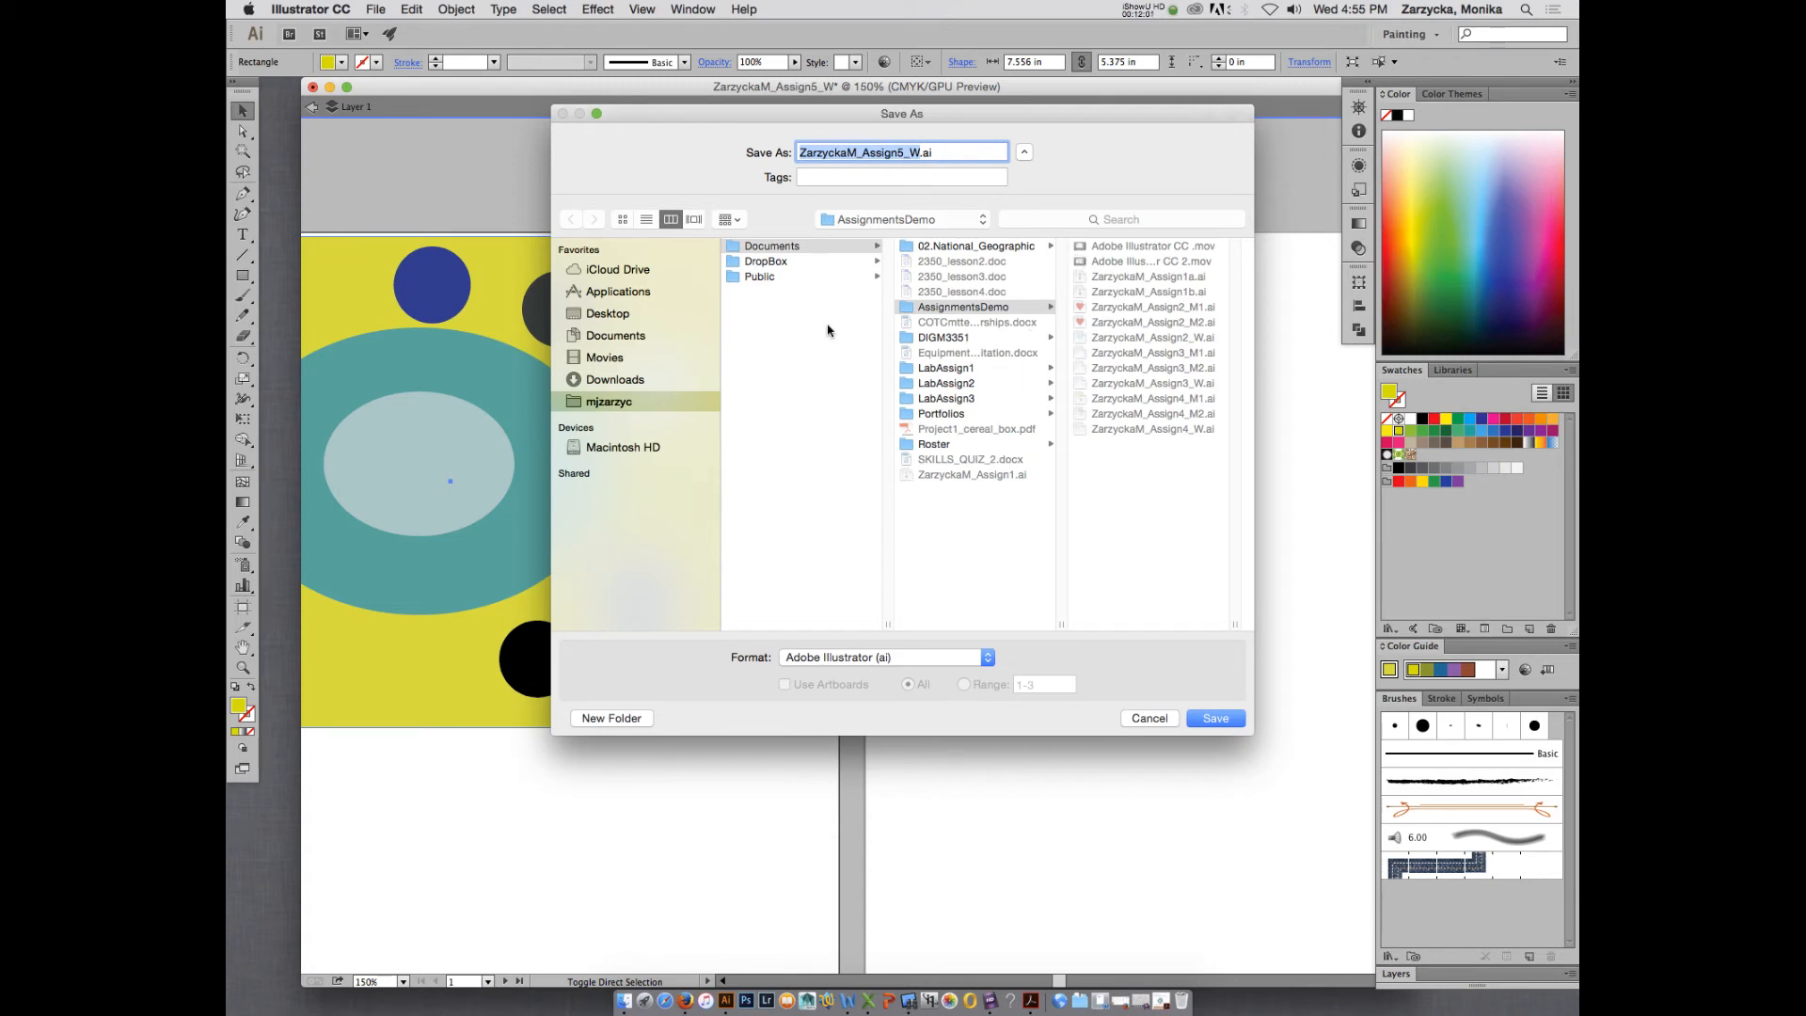
left_click(1214, 719)
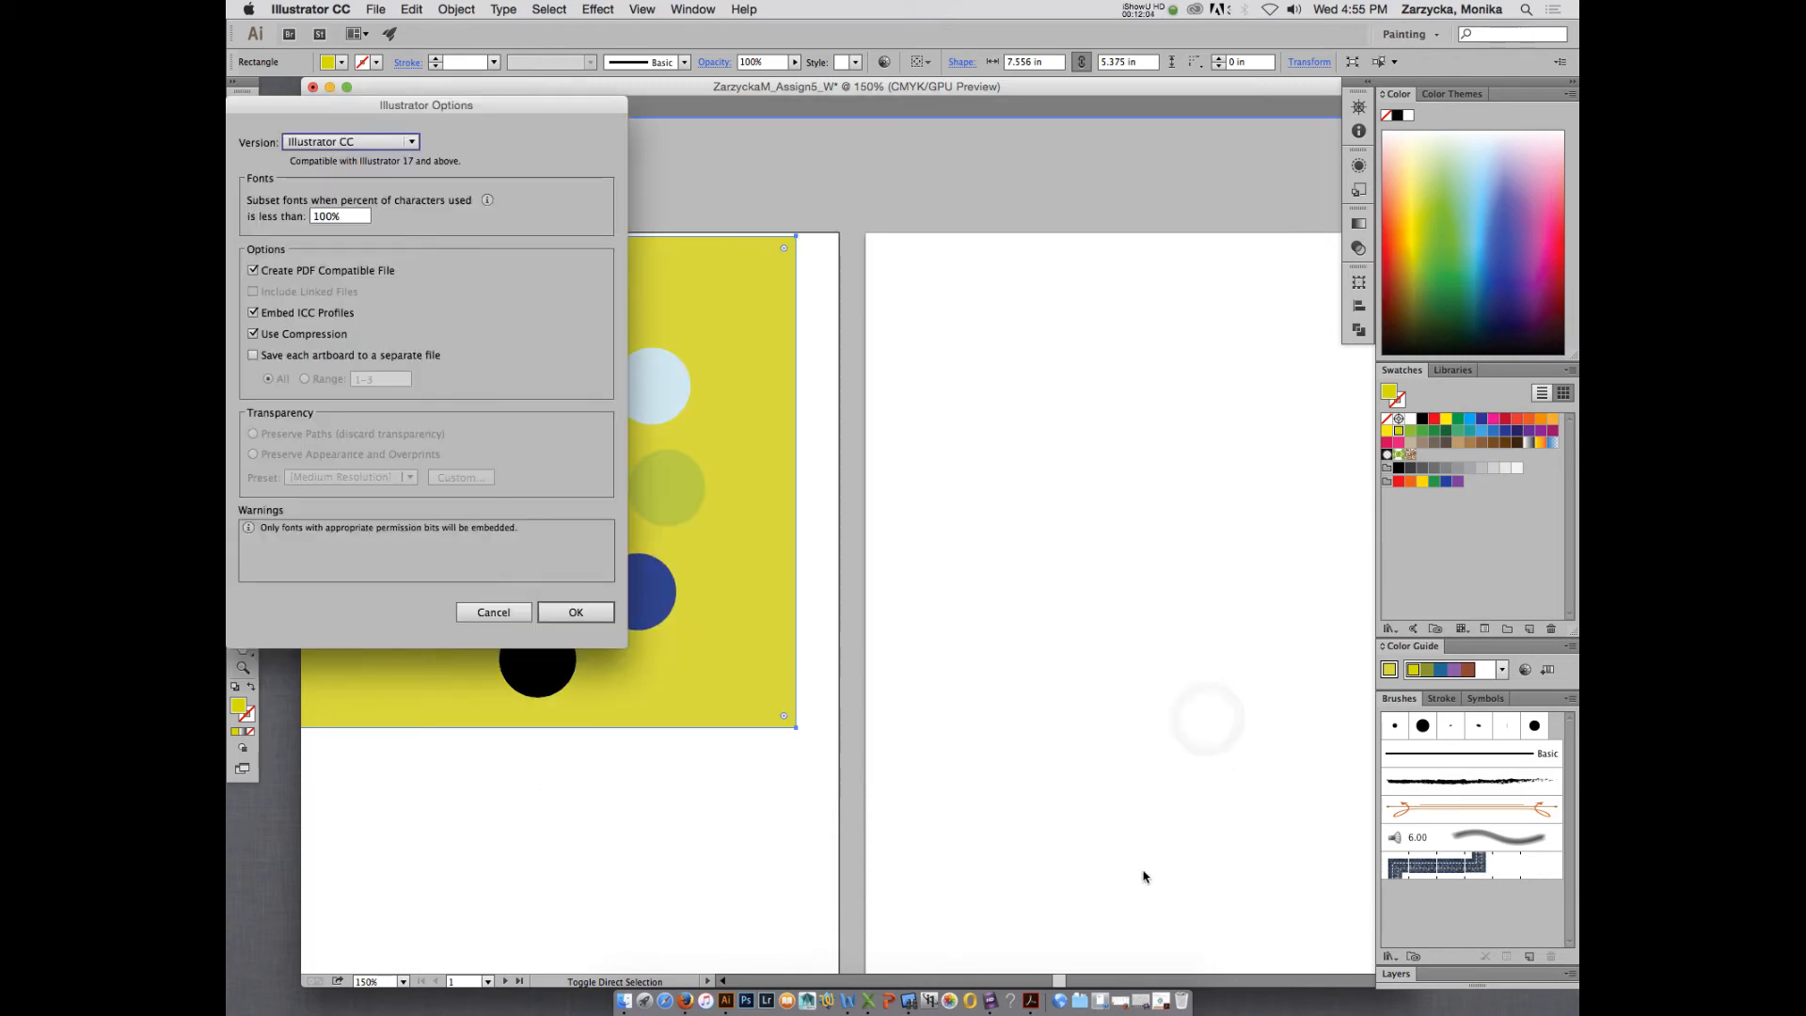
left_click(576, 612)
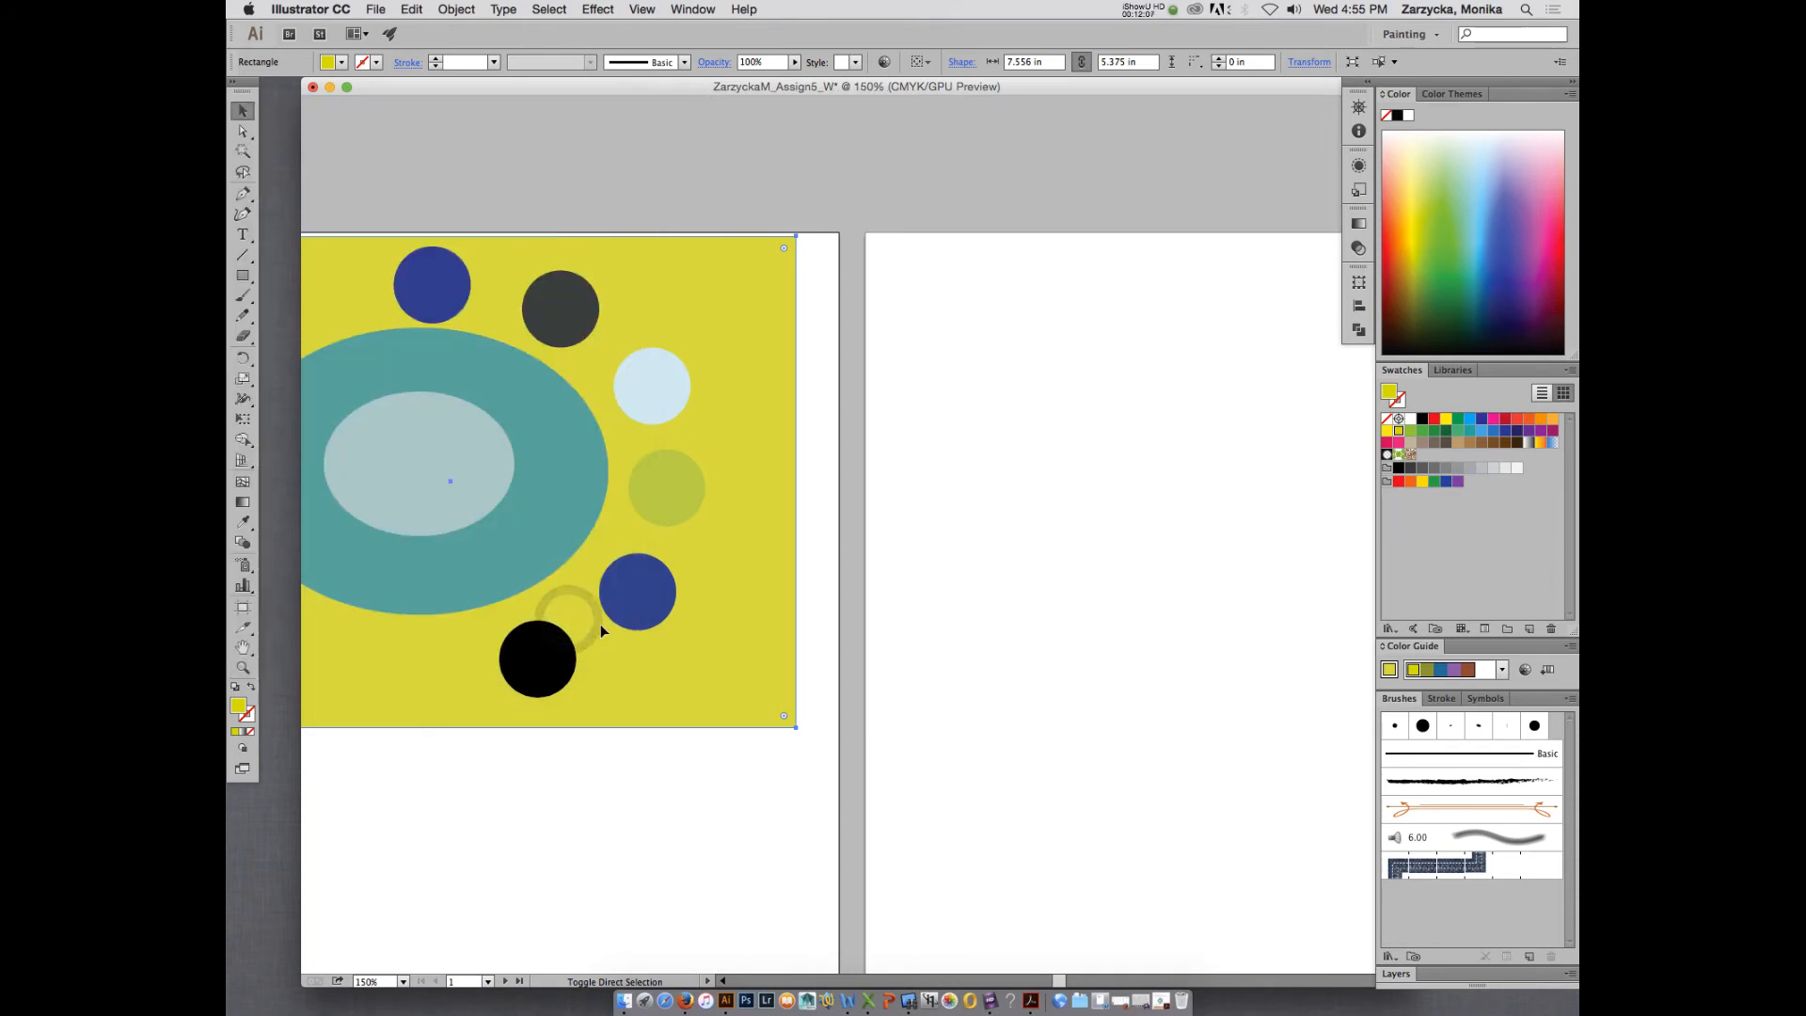
- Draw a rectangle about 6.25 by 2.01 in on the first artboard and position it just below the yellow-green background
key("super+minus")
scroll(684, 560, "down", 5)
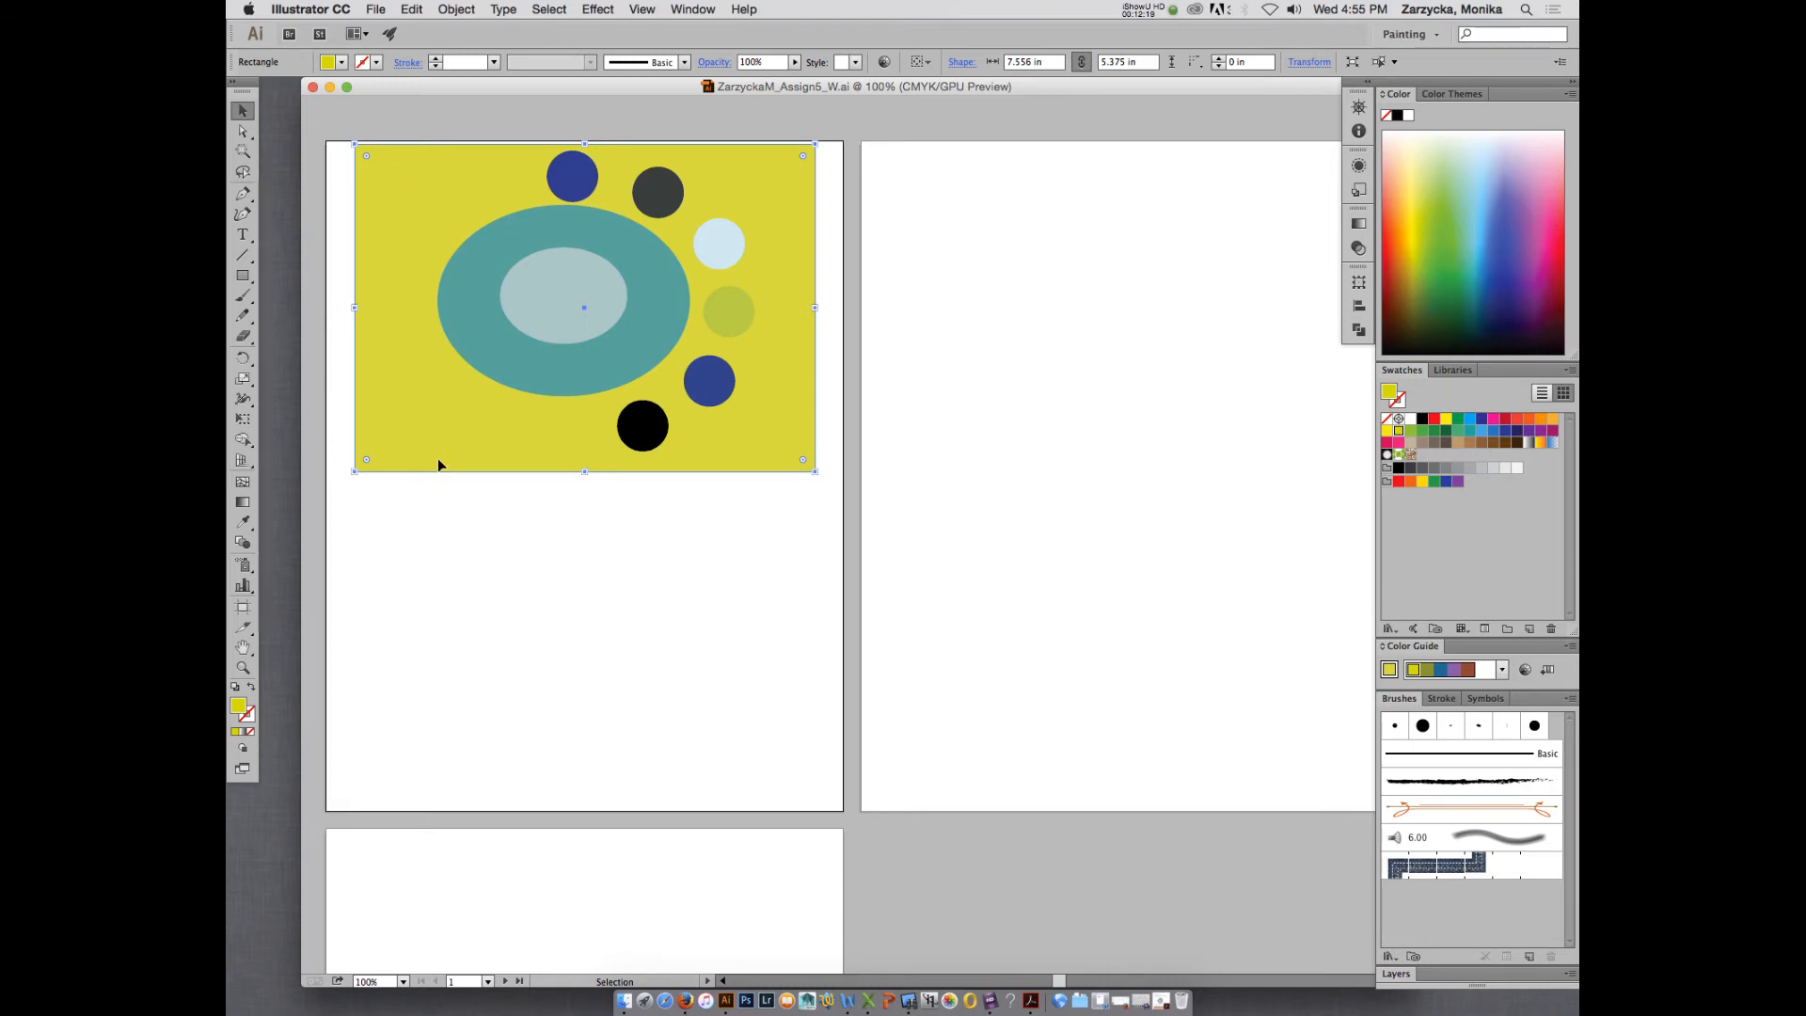
left_click(244, 276)
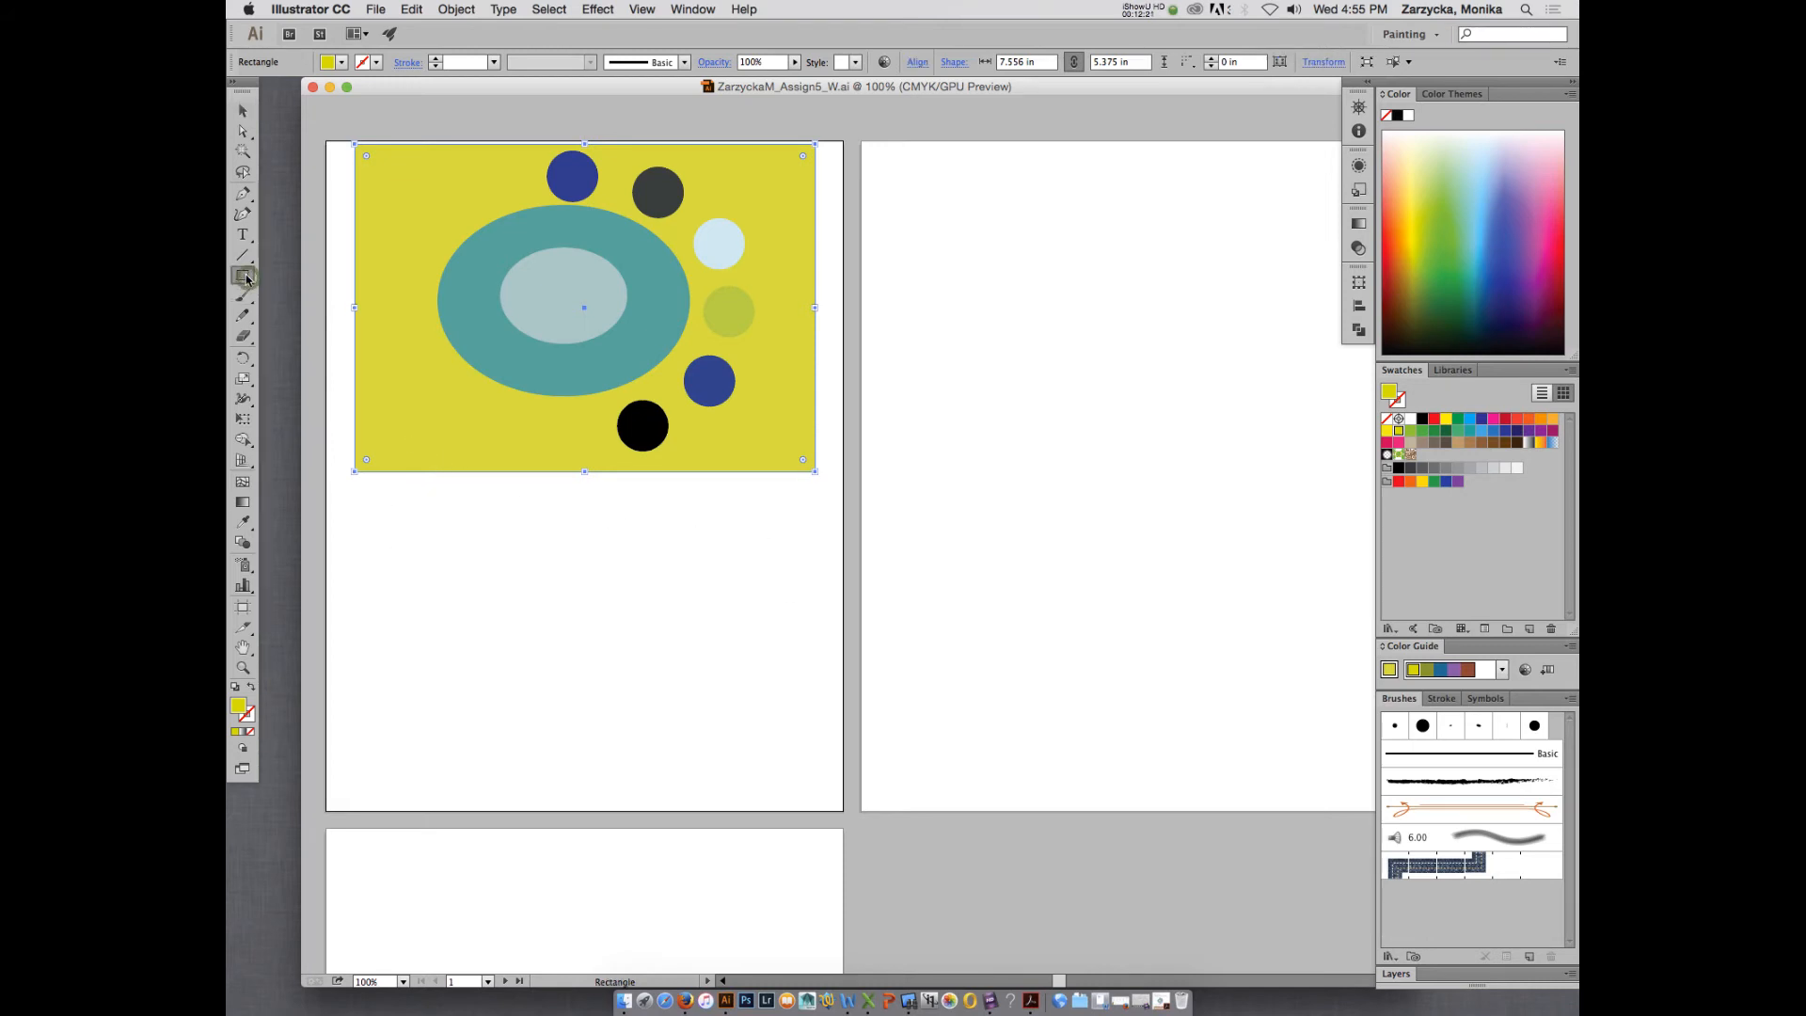
left_click_drag(375, 499, 764, 624)
key("v")
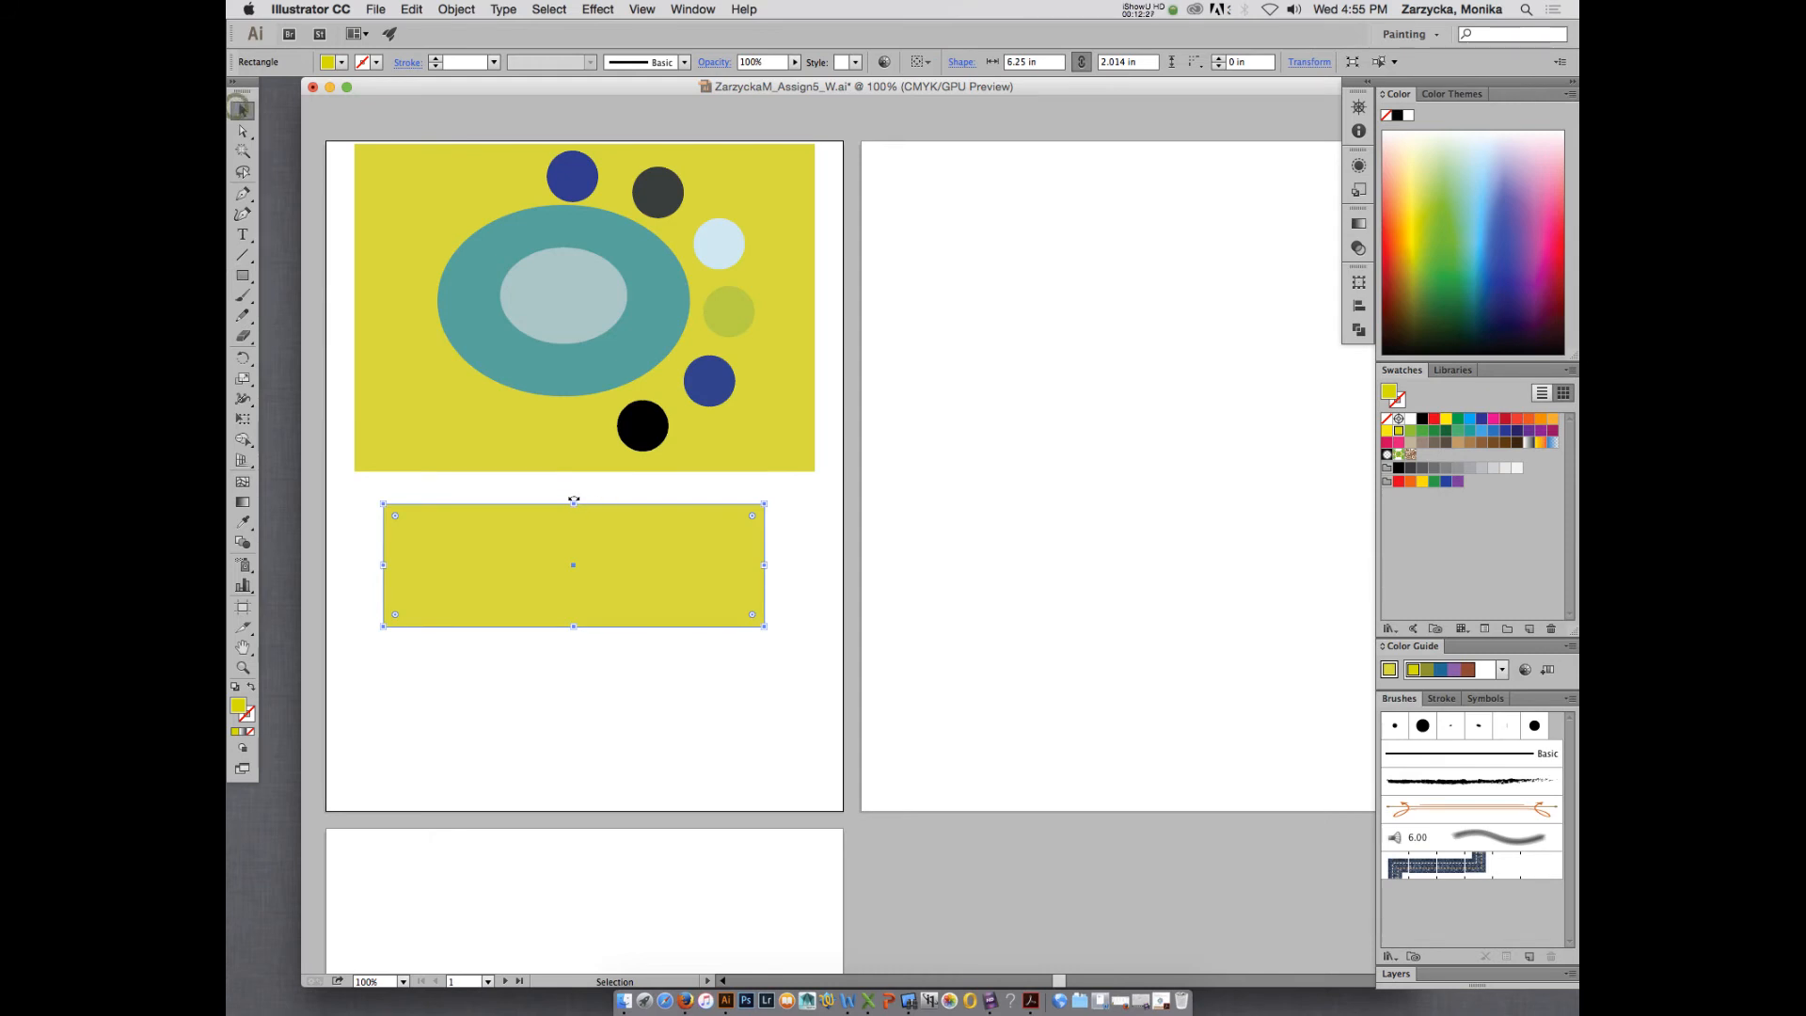
left_click_drag(647, 551, 646, 538)
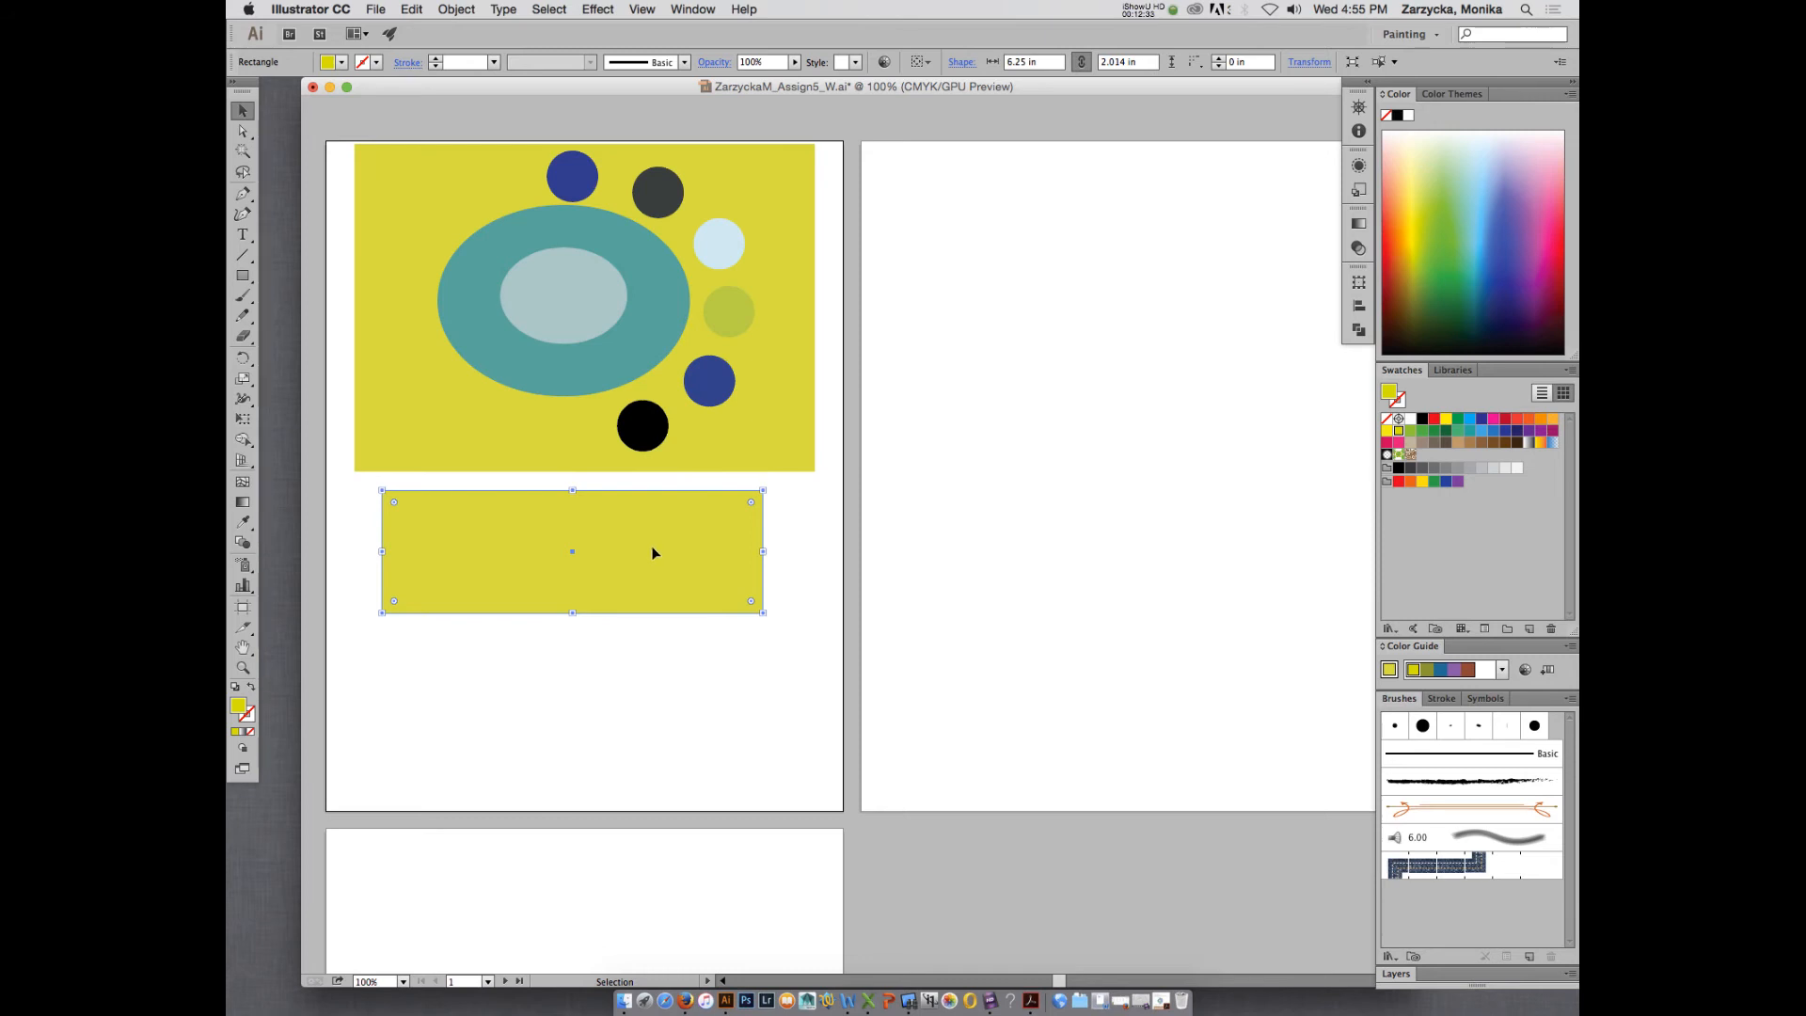
left_click_drag(653, 554, 656, 562)
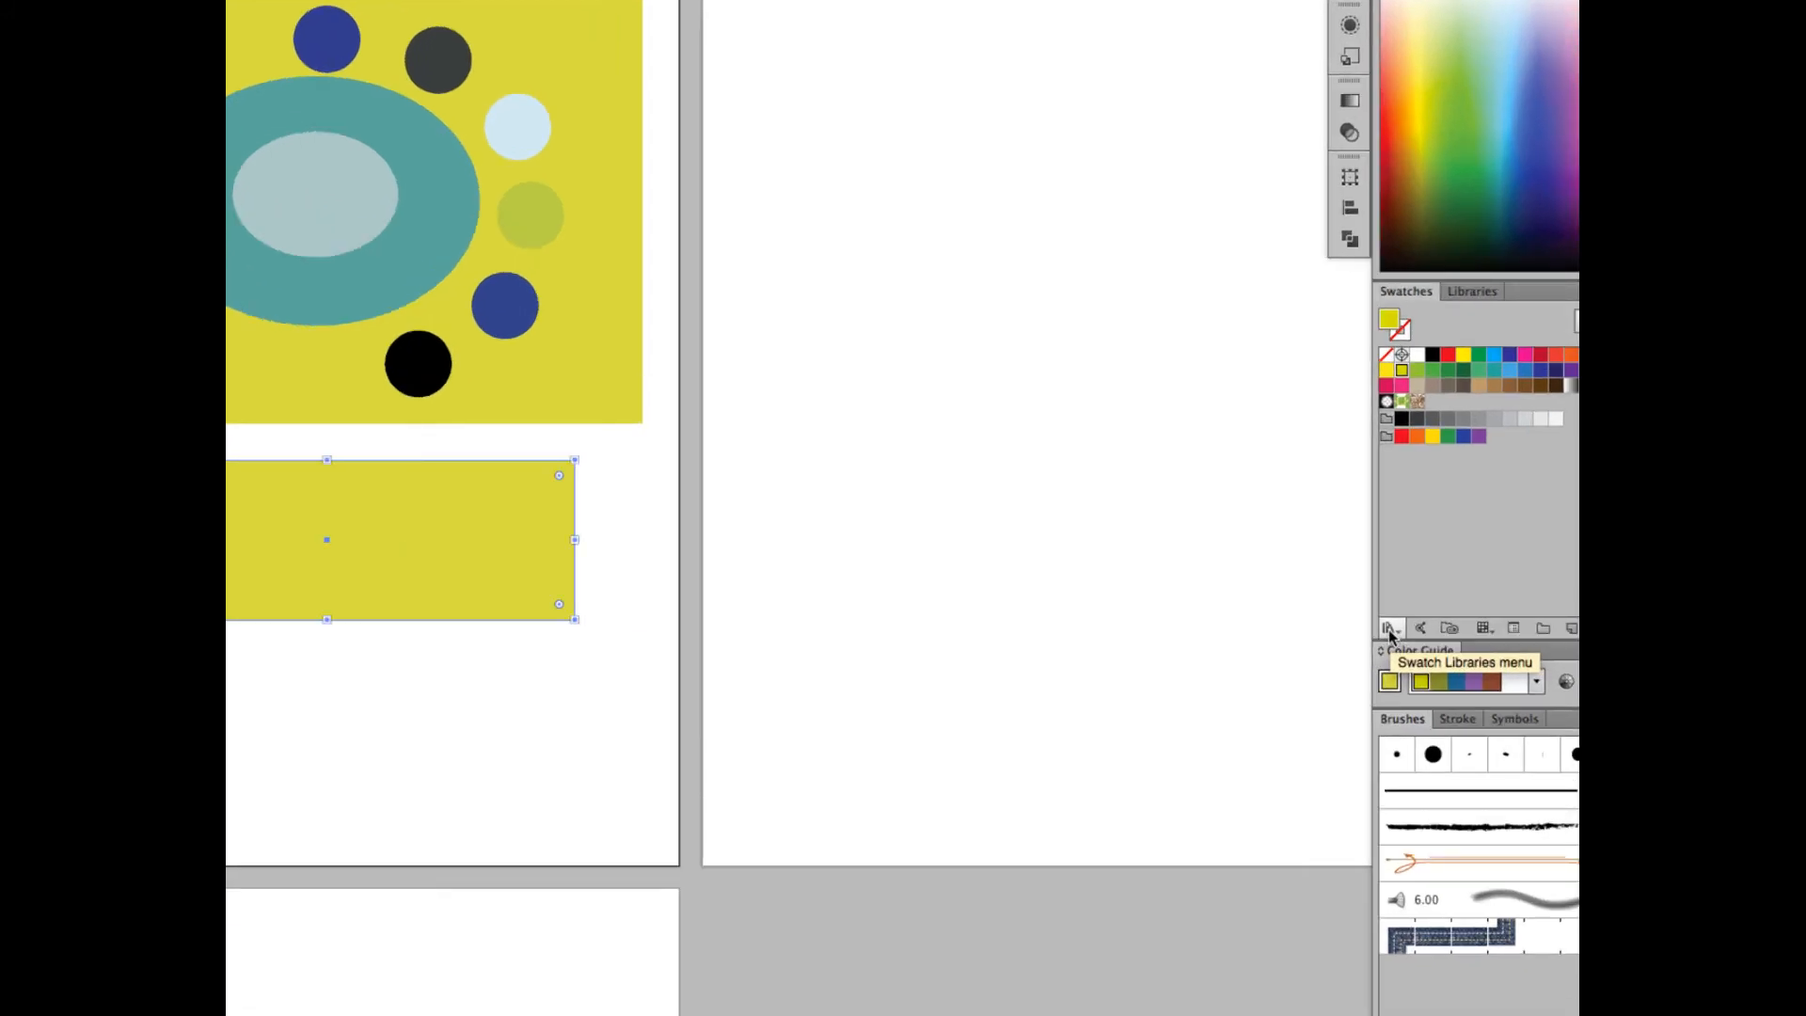
- Open the Nature_Animal Skins pattern swatch library
left_click(1390, 629)
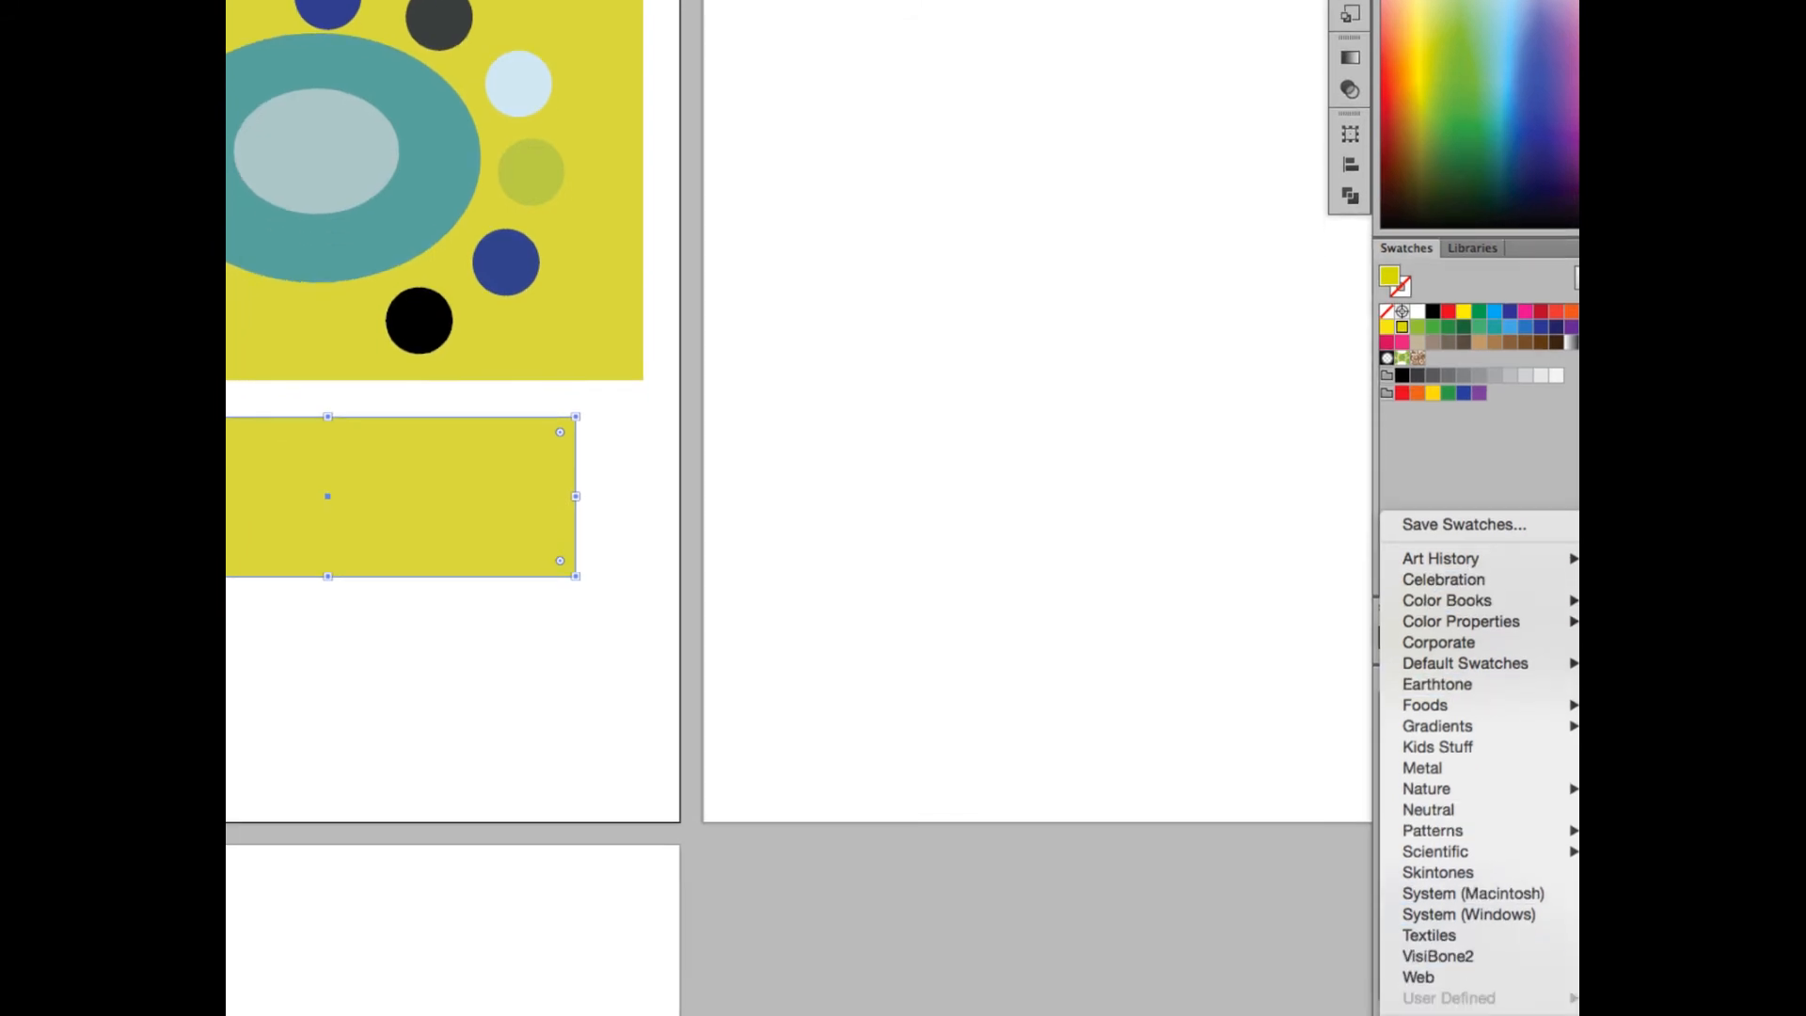
mouse_move(1476, 780)
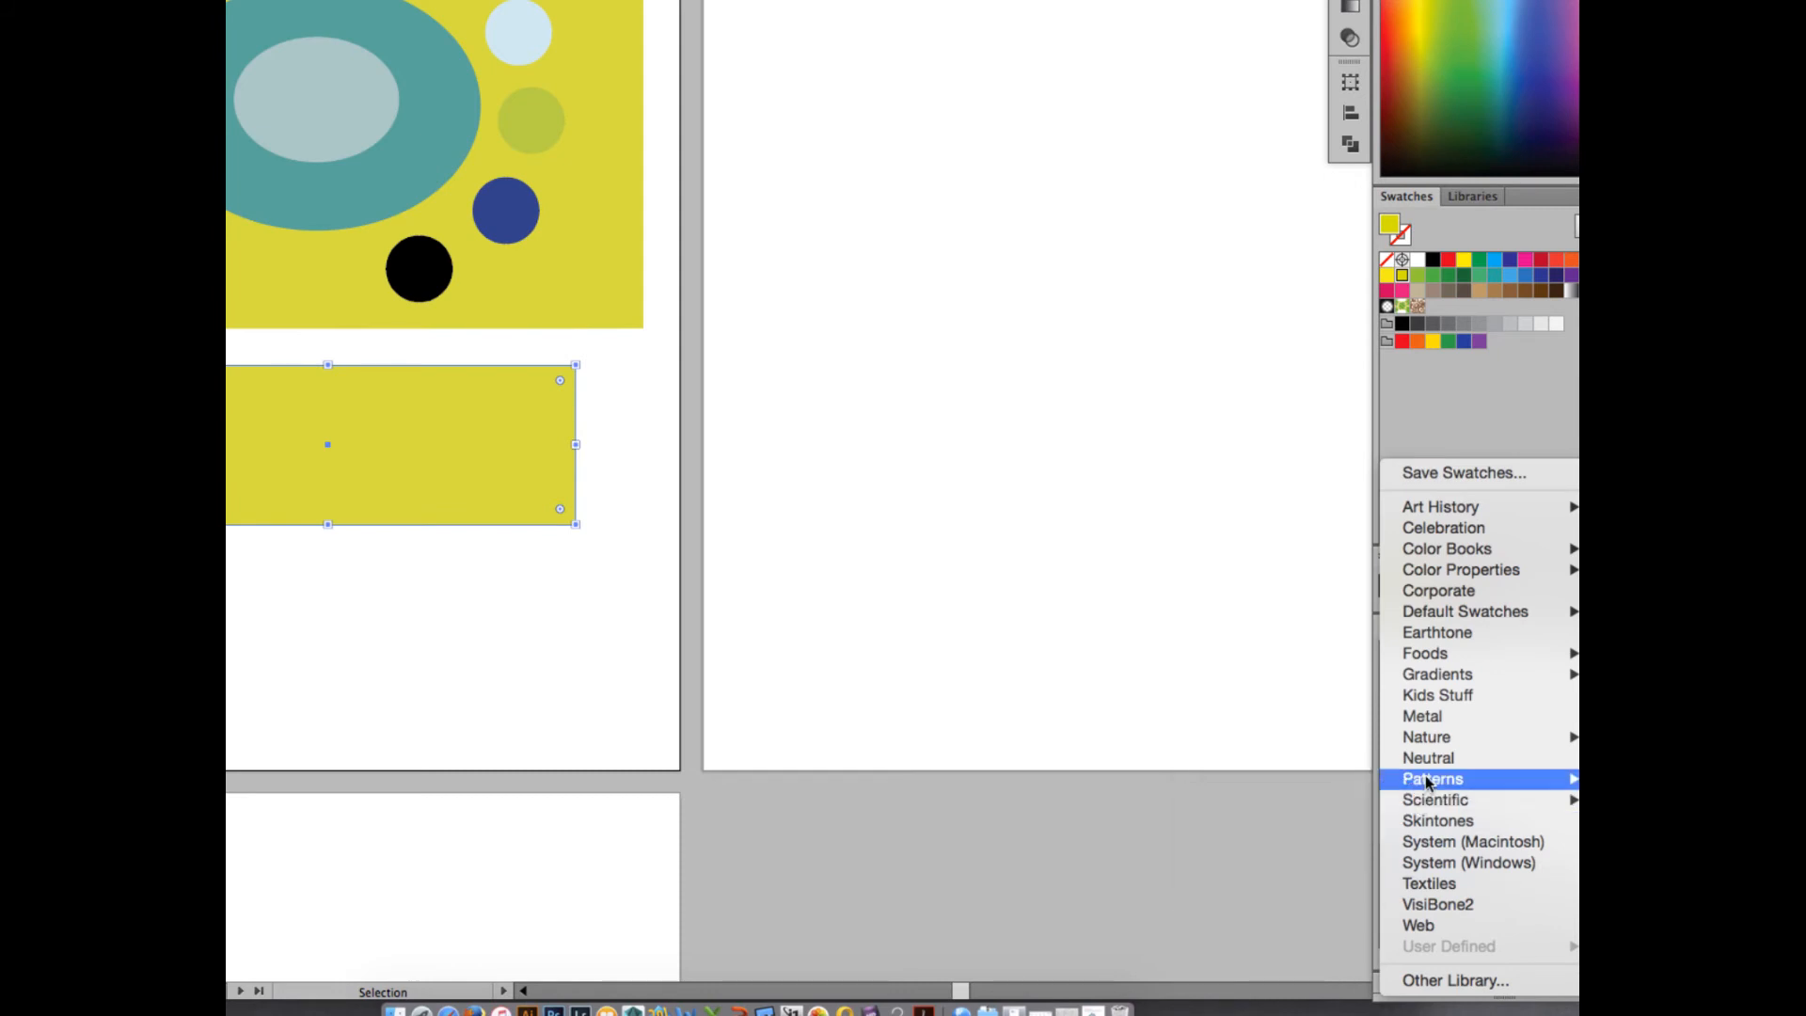
mouse_move(1400, 781)
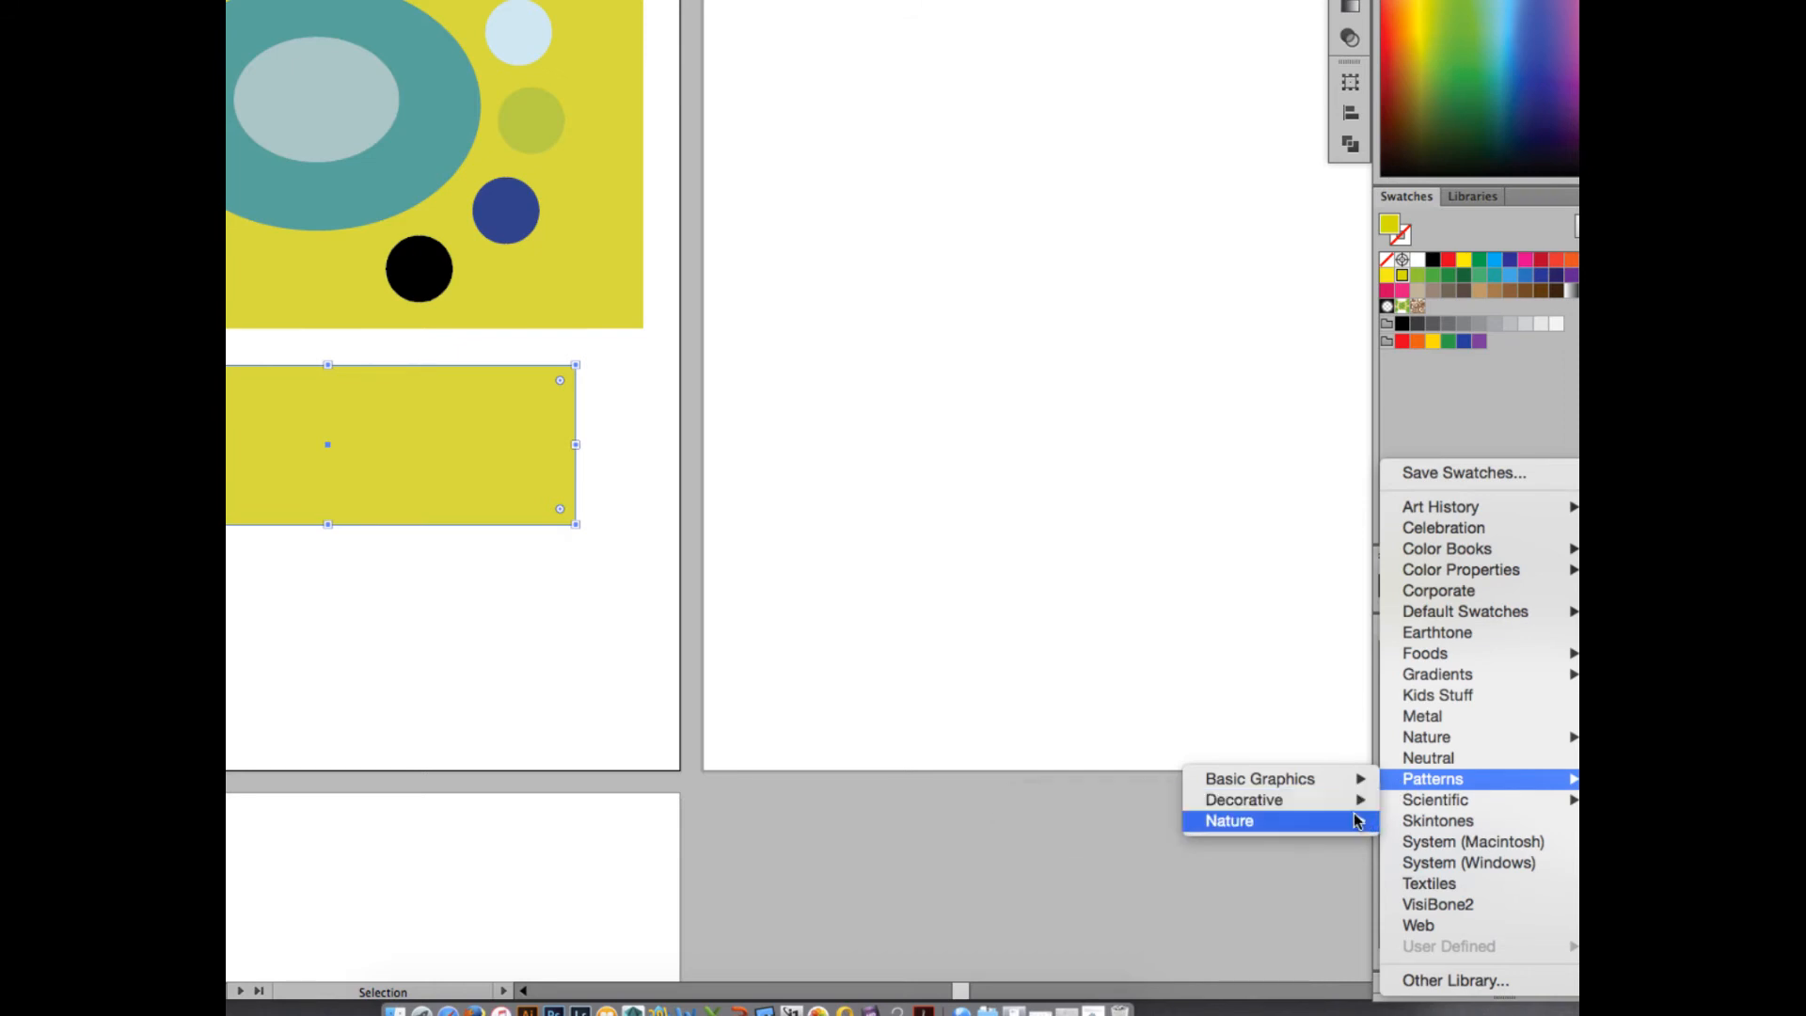
mouse_move(1359, 825)
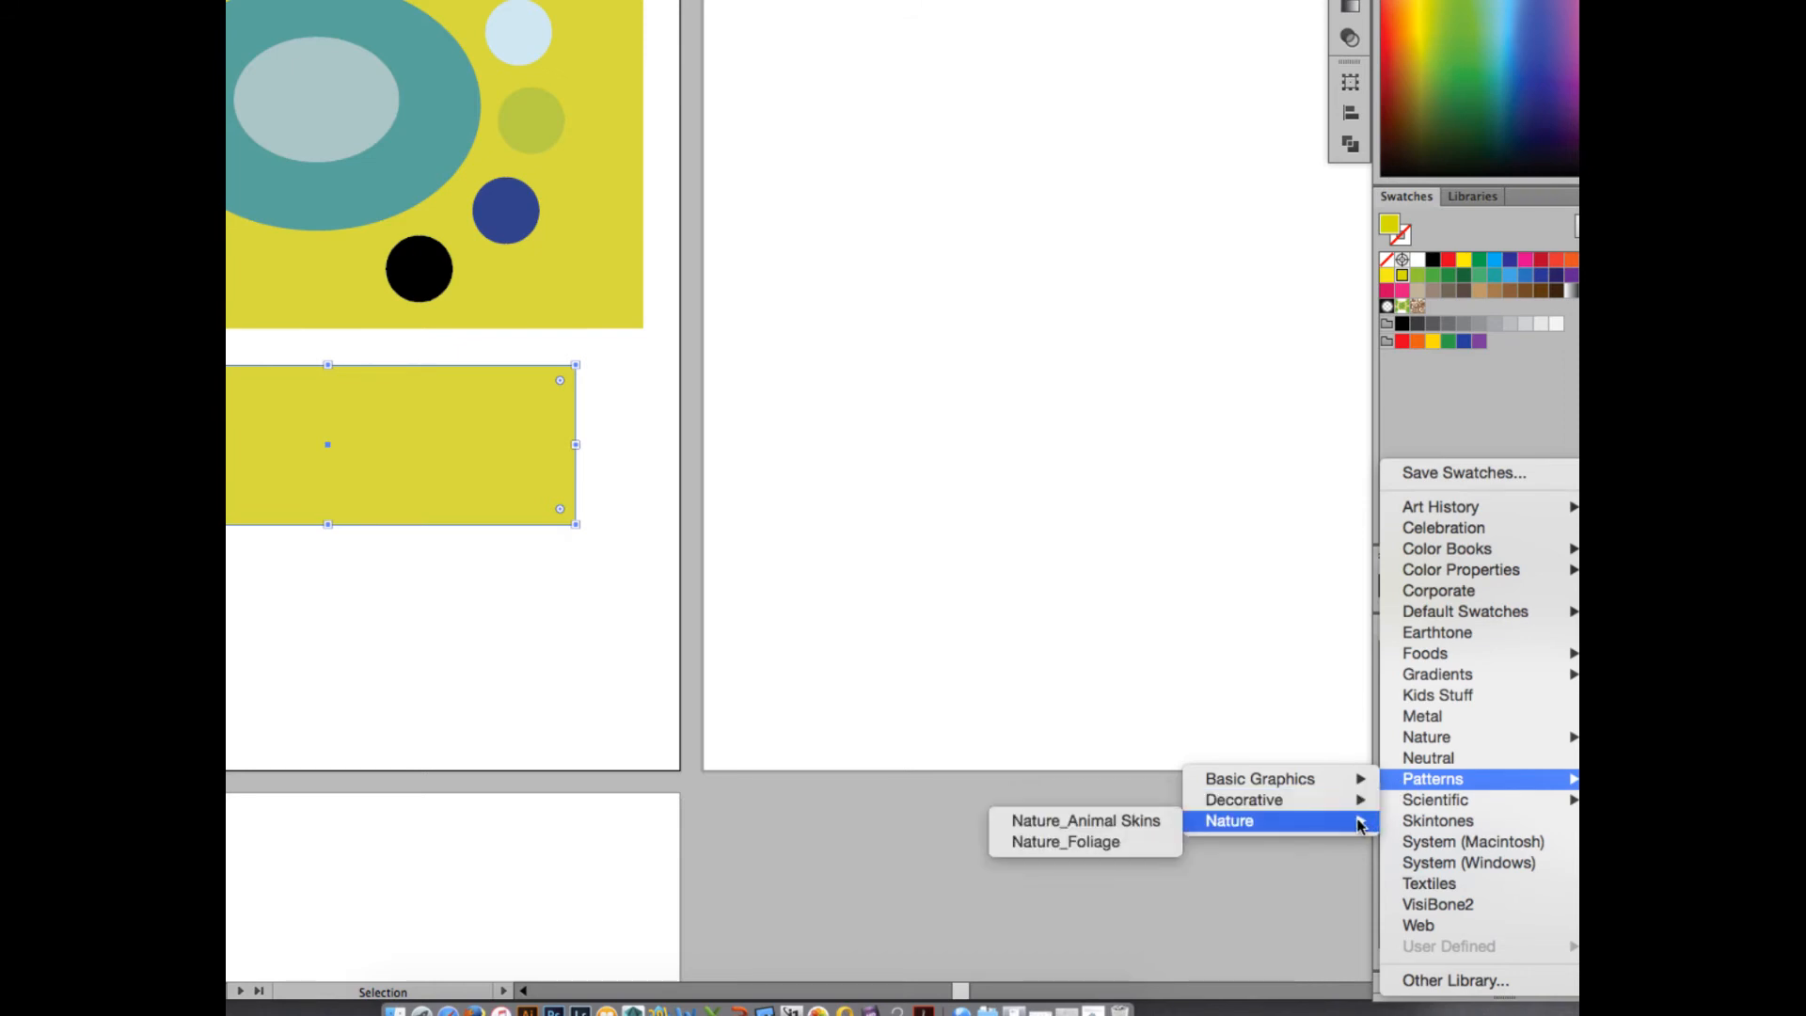
left_click(1124, 820)
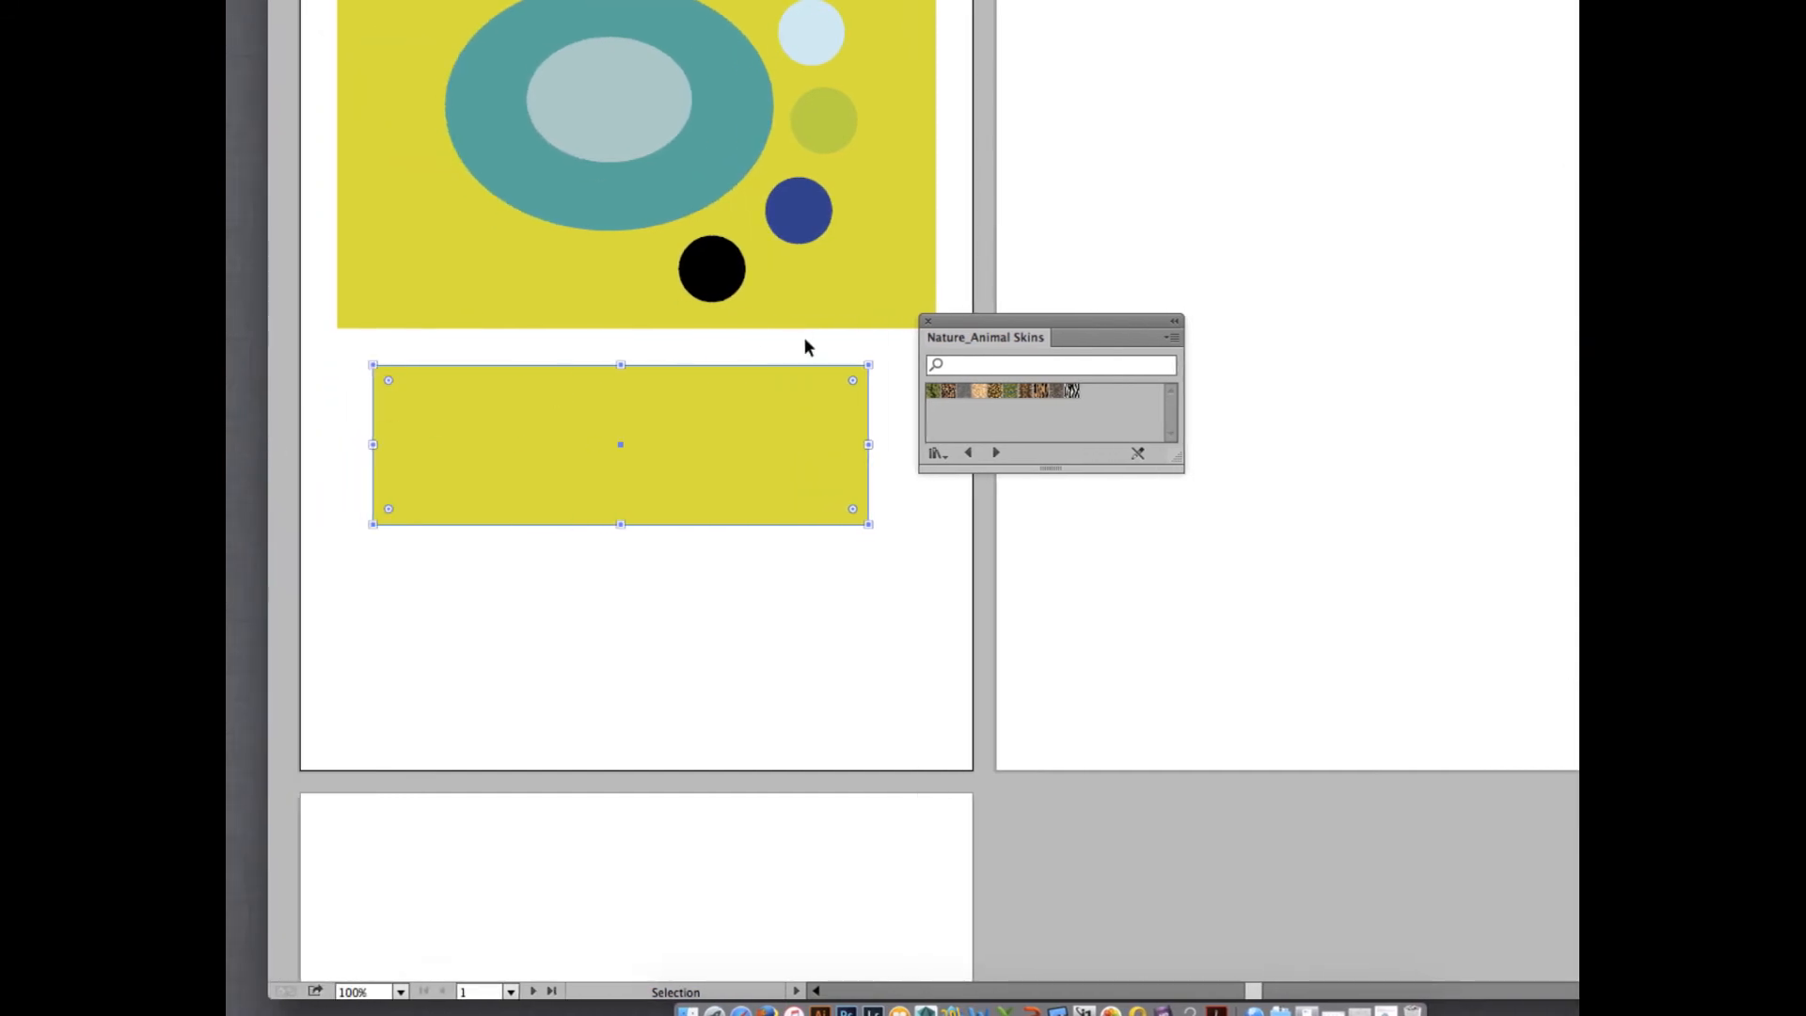
- Try several animal-skin patterns on the new rectangle, including the tiger-striped one, then fill it with the tan pattern with solid black spots
left_click(949, 391)
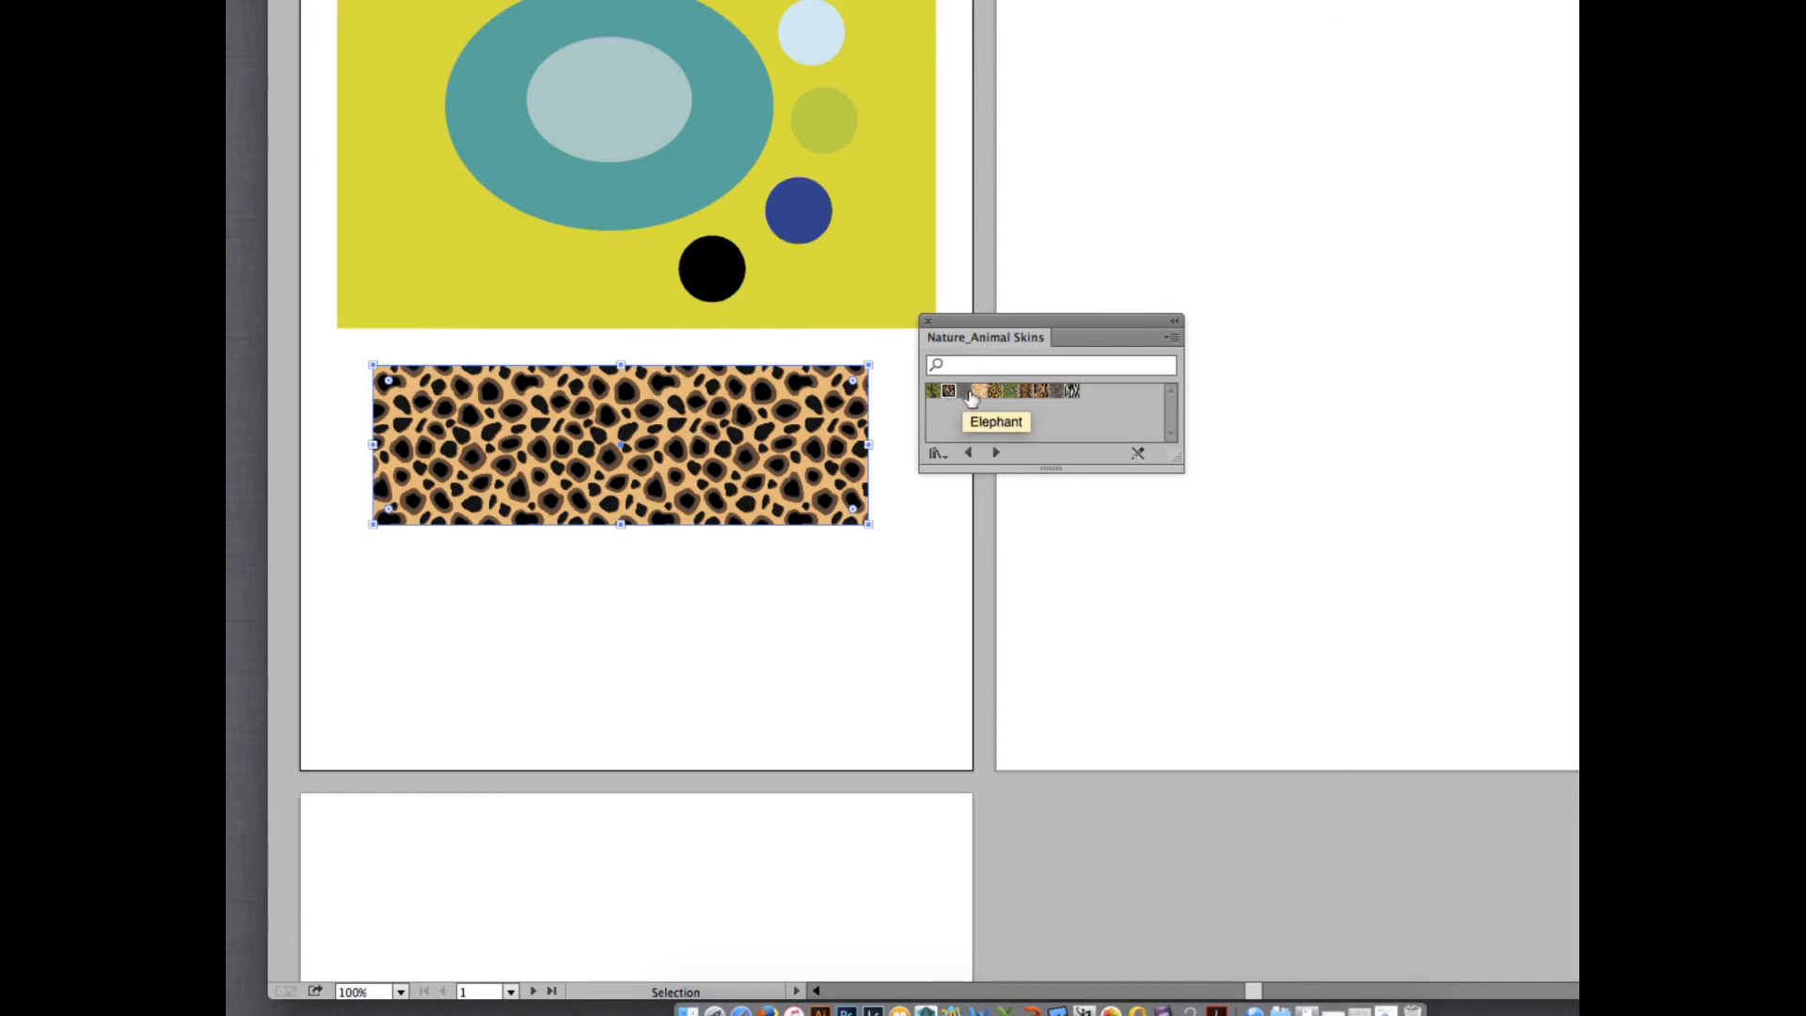
left_click(1011, 391)
left_click(994, 392)
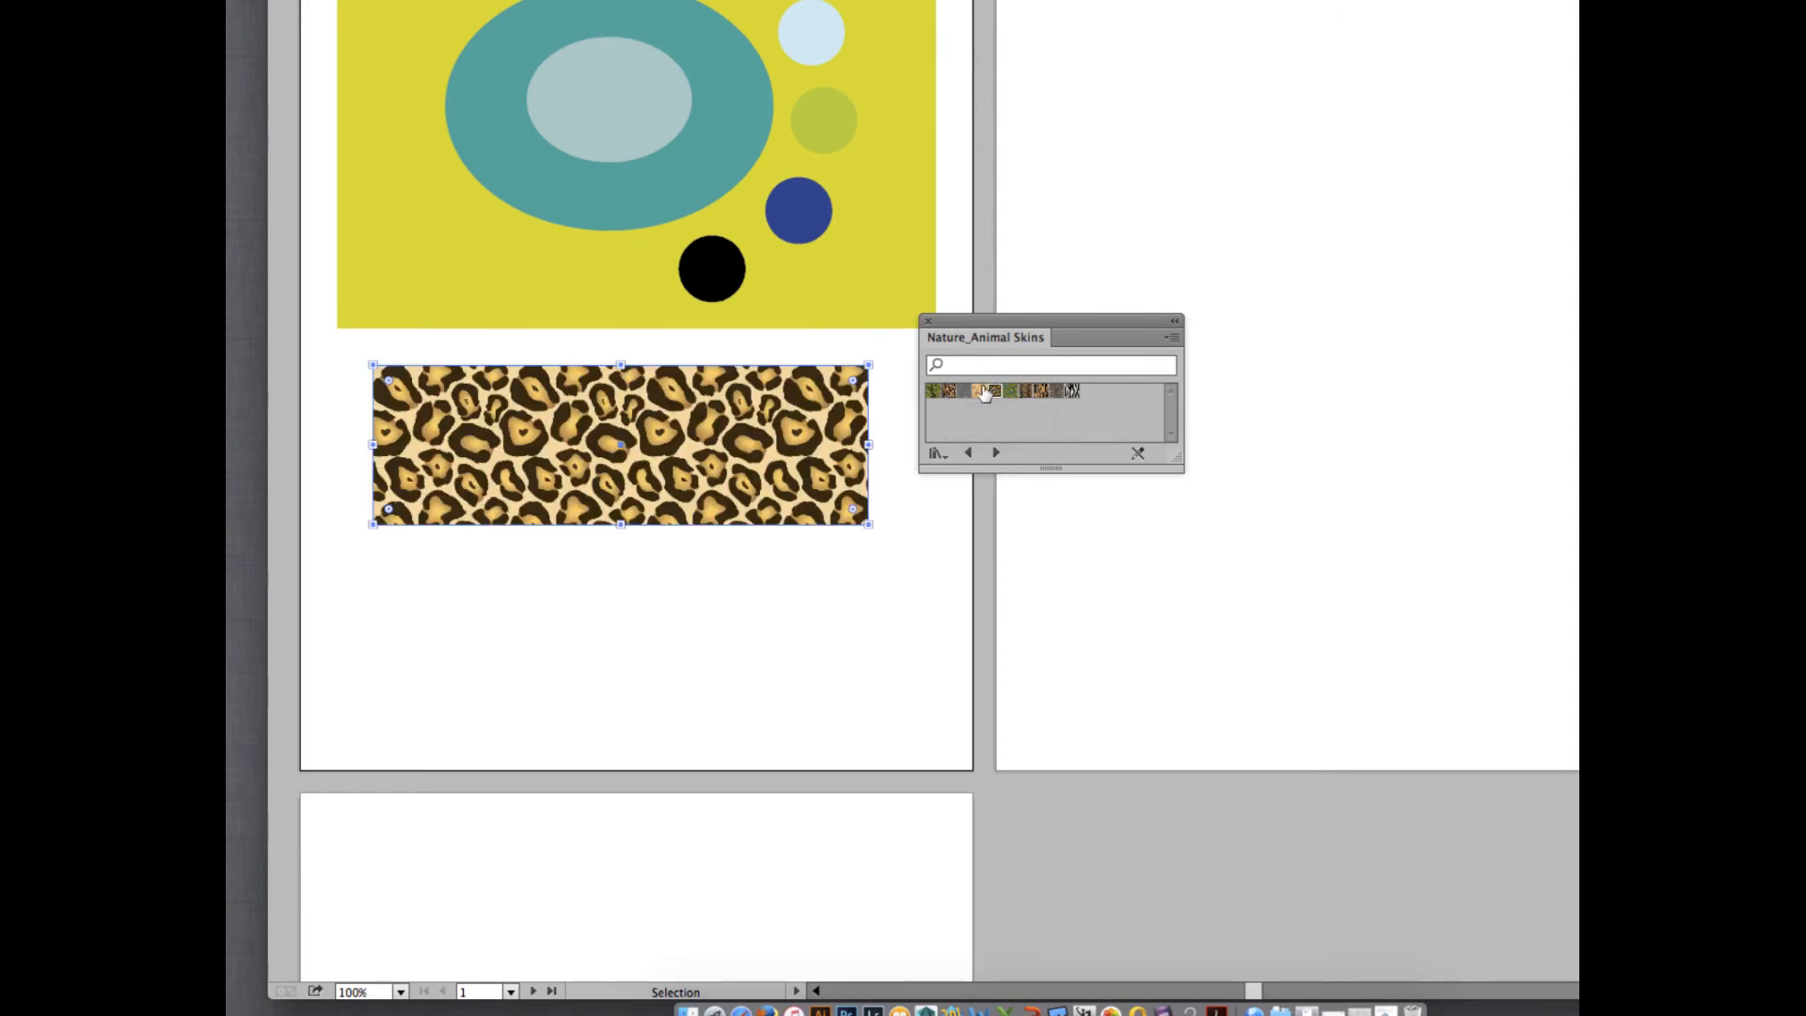
left_click(949, 391)
left_click(1043, 391)
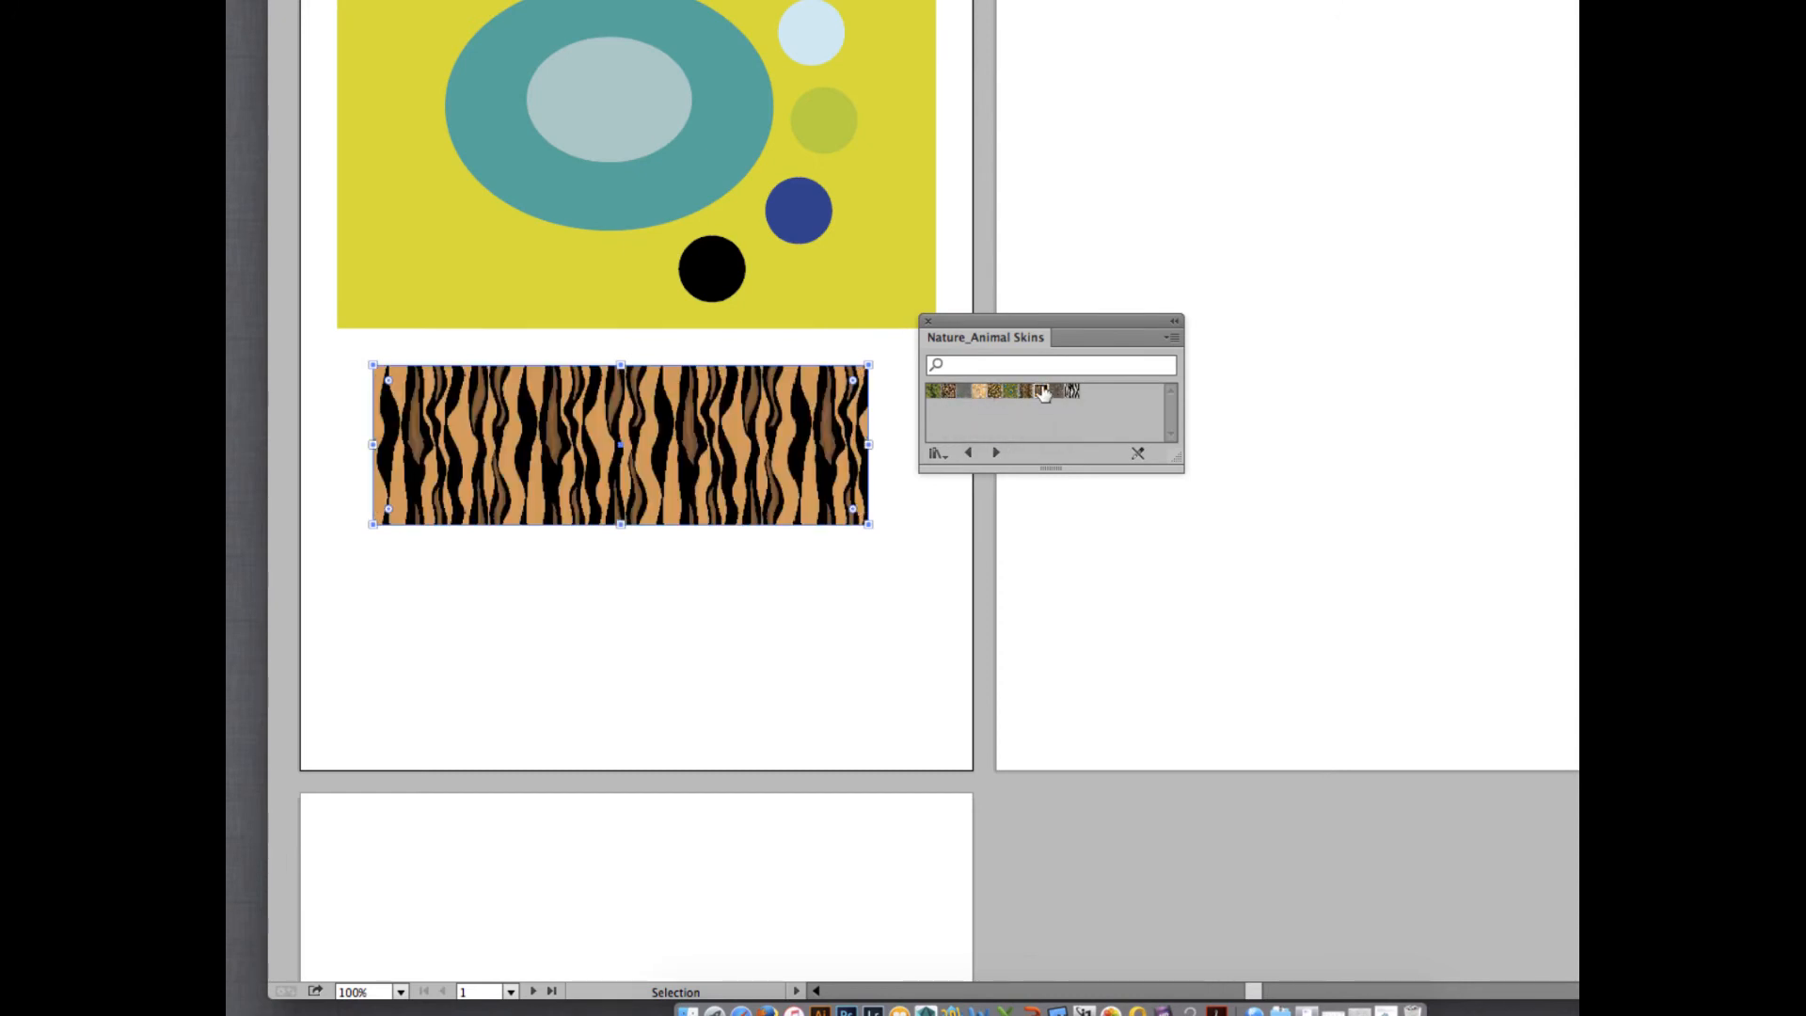
left_click(949, 392)
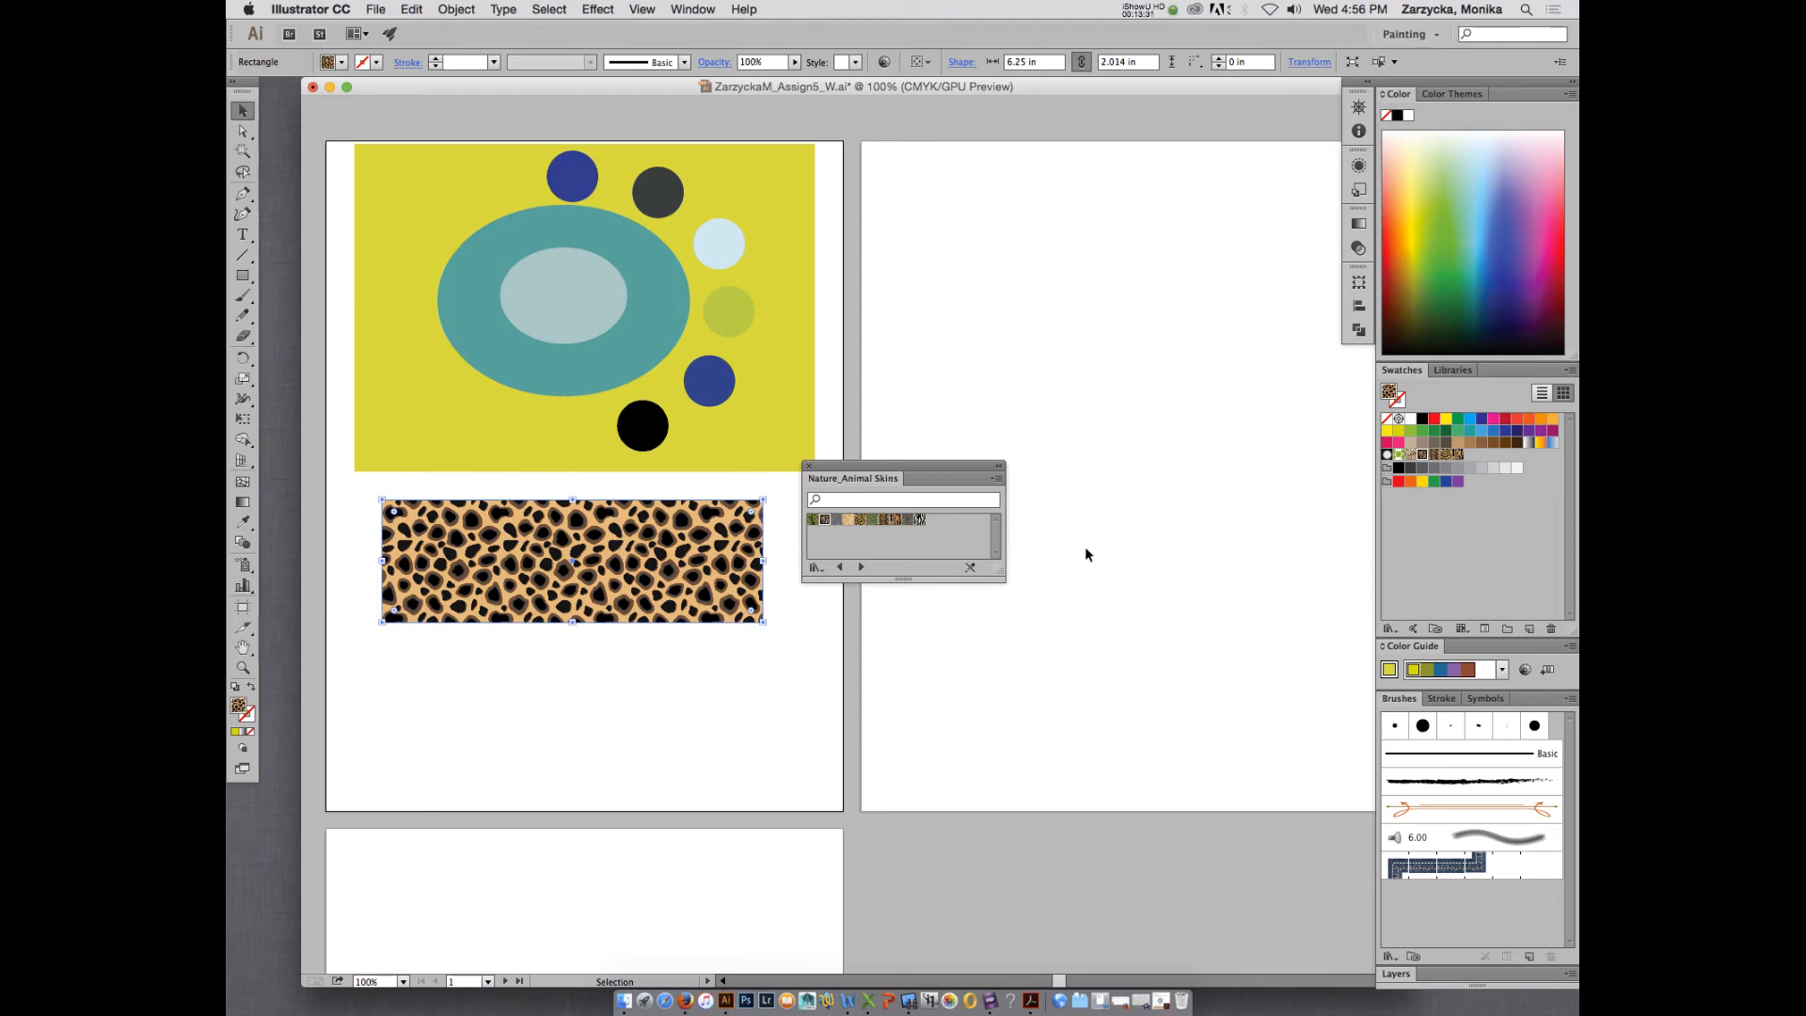
- Float the Layers list over the second artboard, expand it and add a new layer above Layer 1
left_click_drag(1398, 974, 1026, 273)
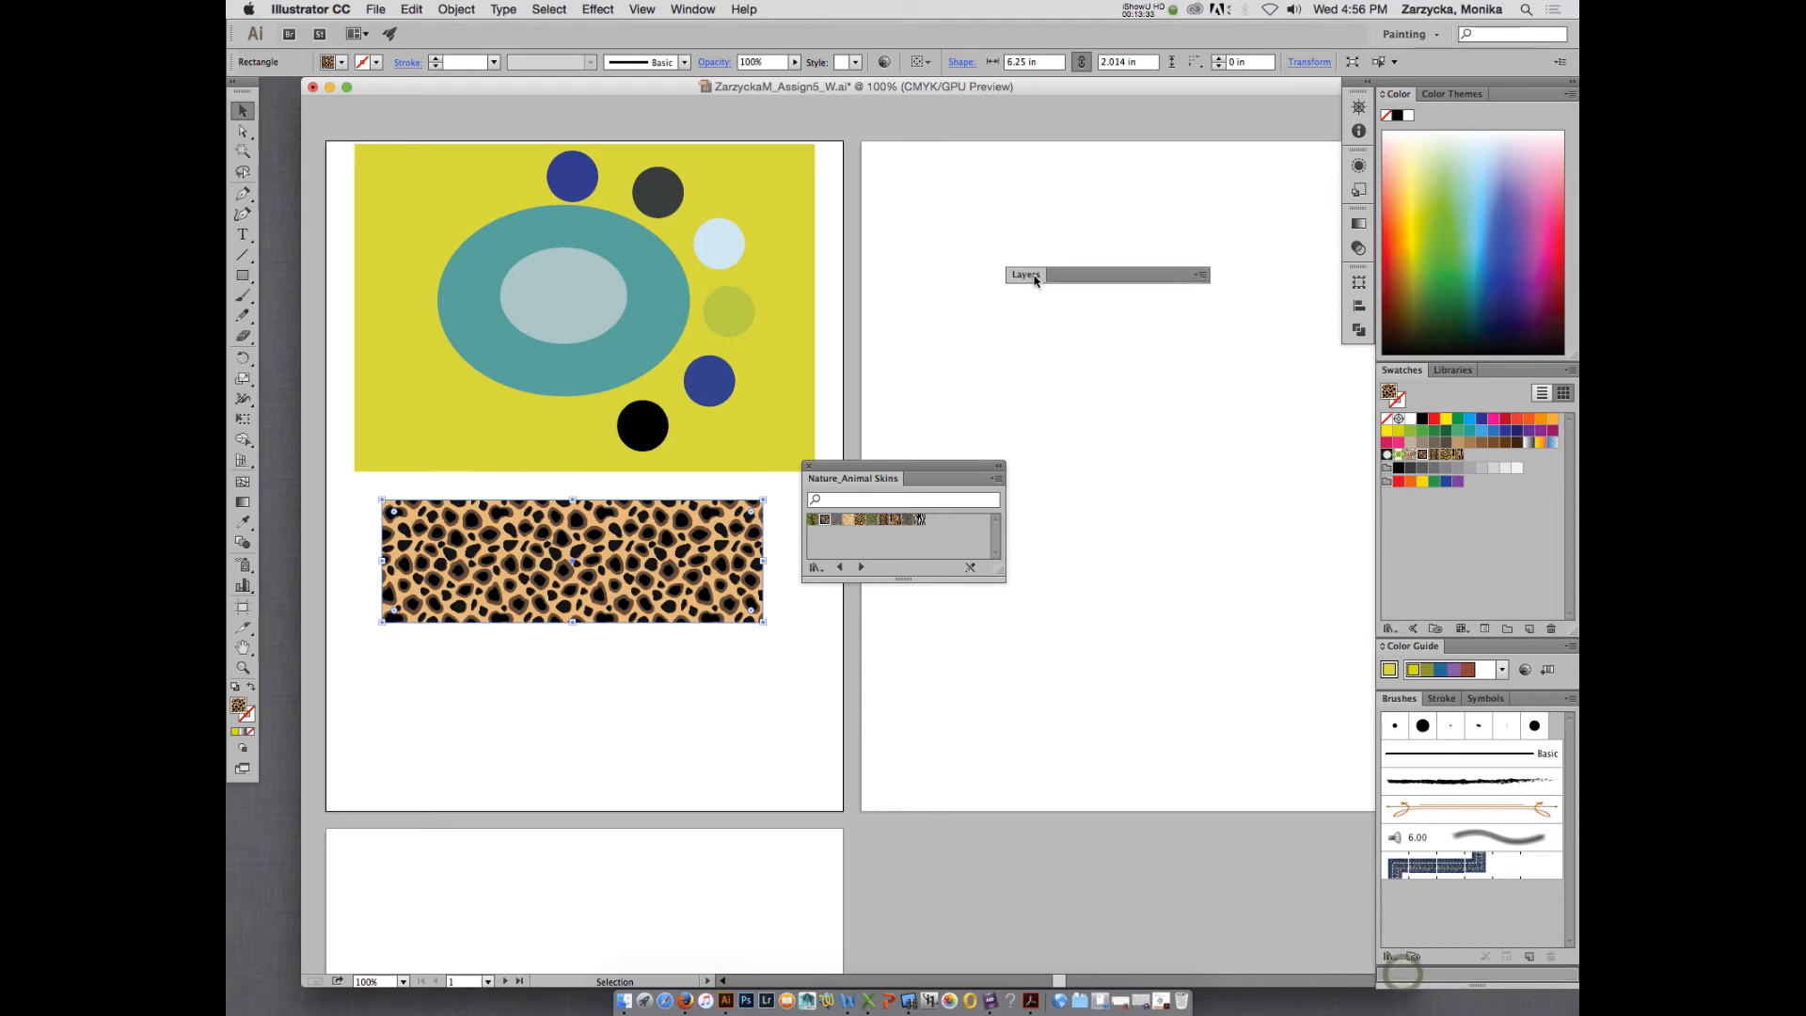
left_click(1199, 274)
left_click(1136, 276)
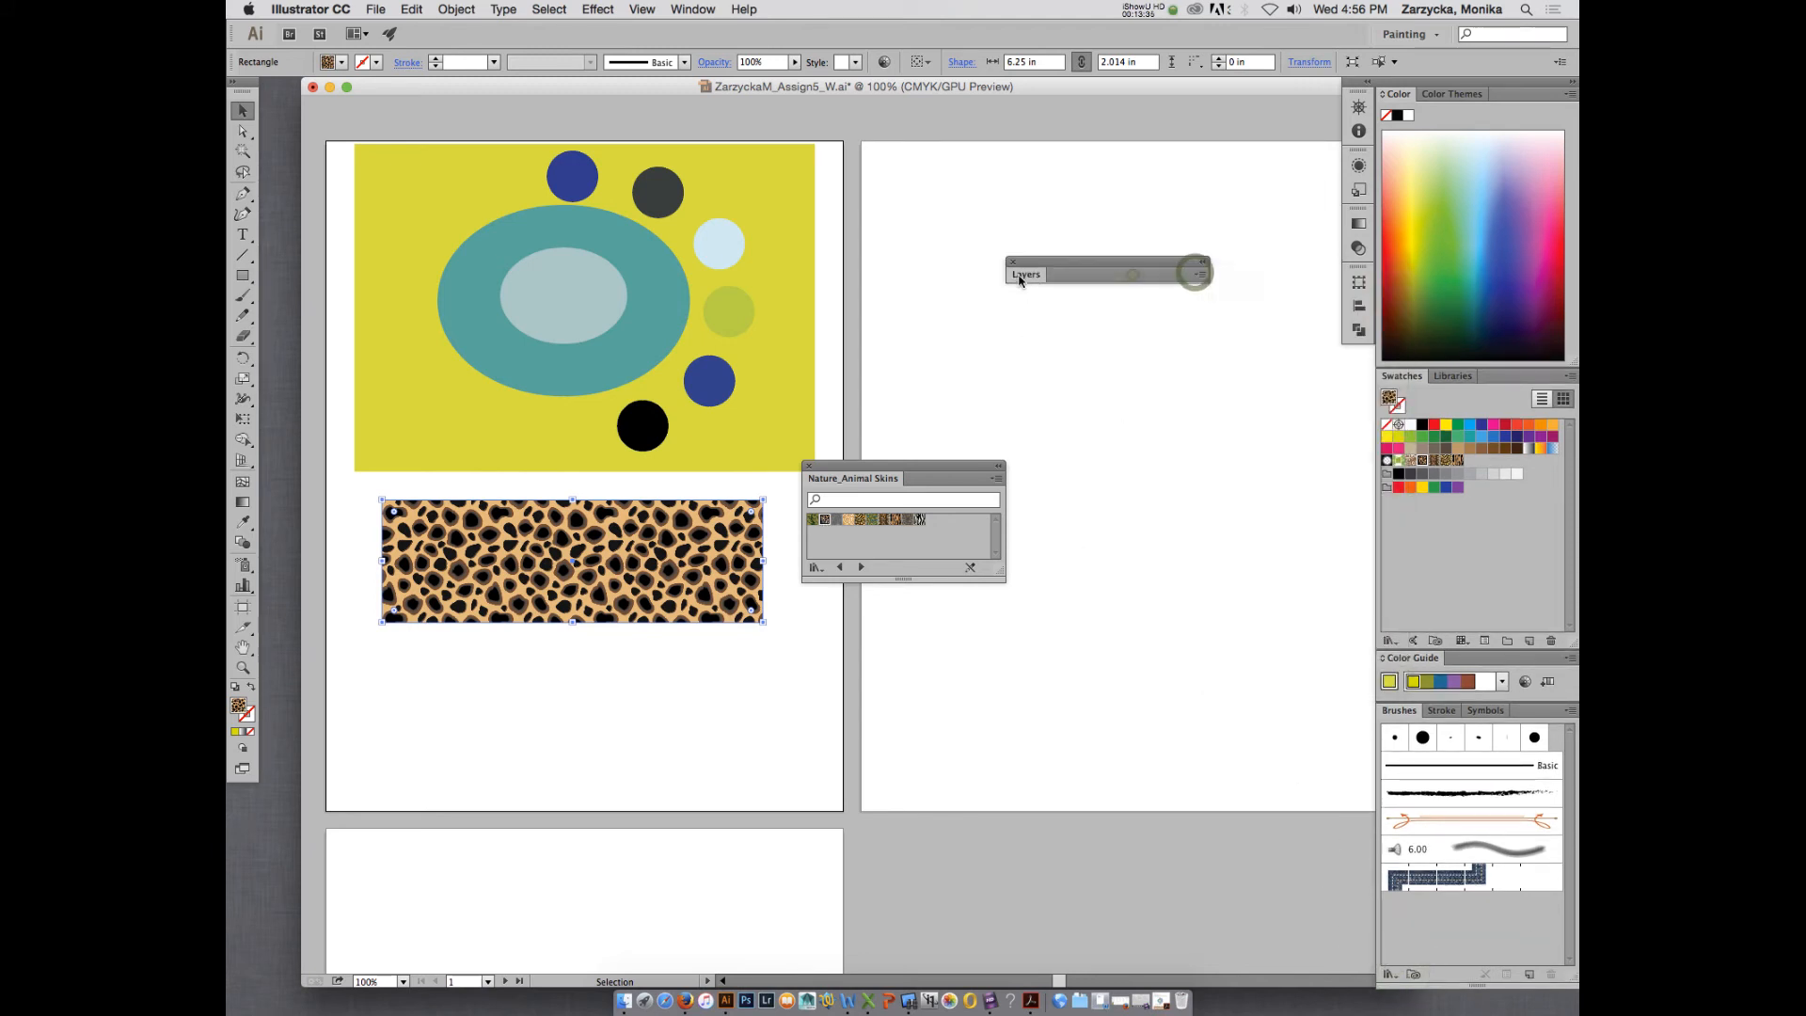
left_click(1023, 277)
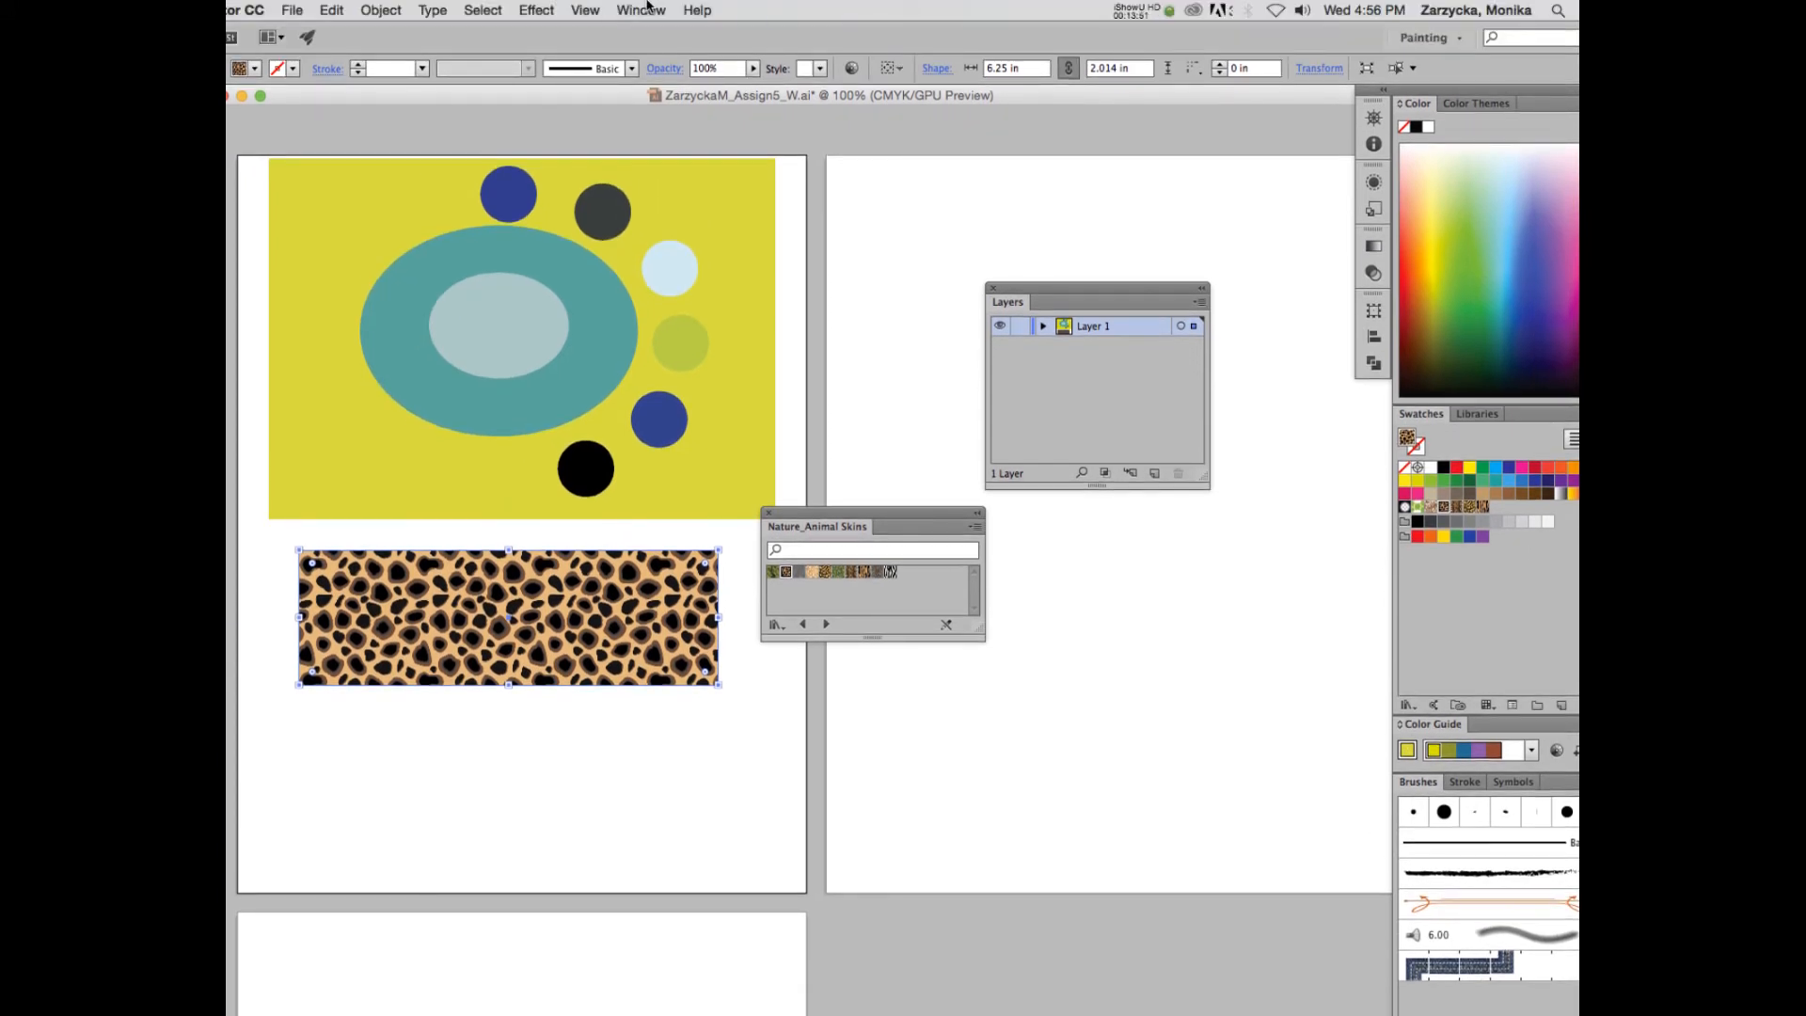
left_click(1154, 473)
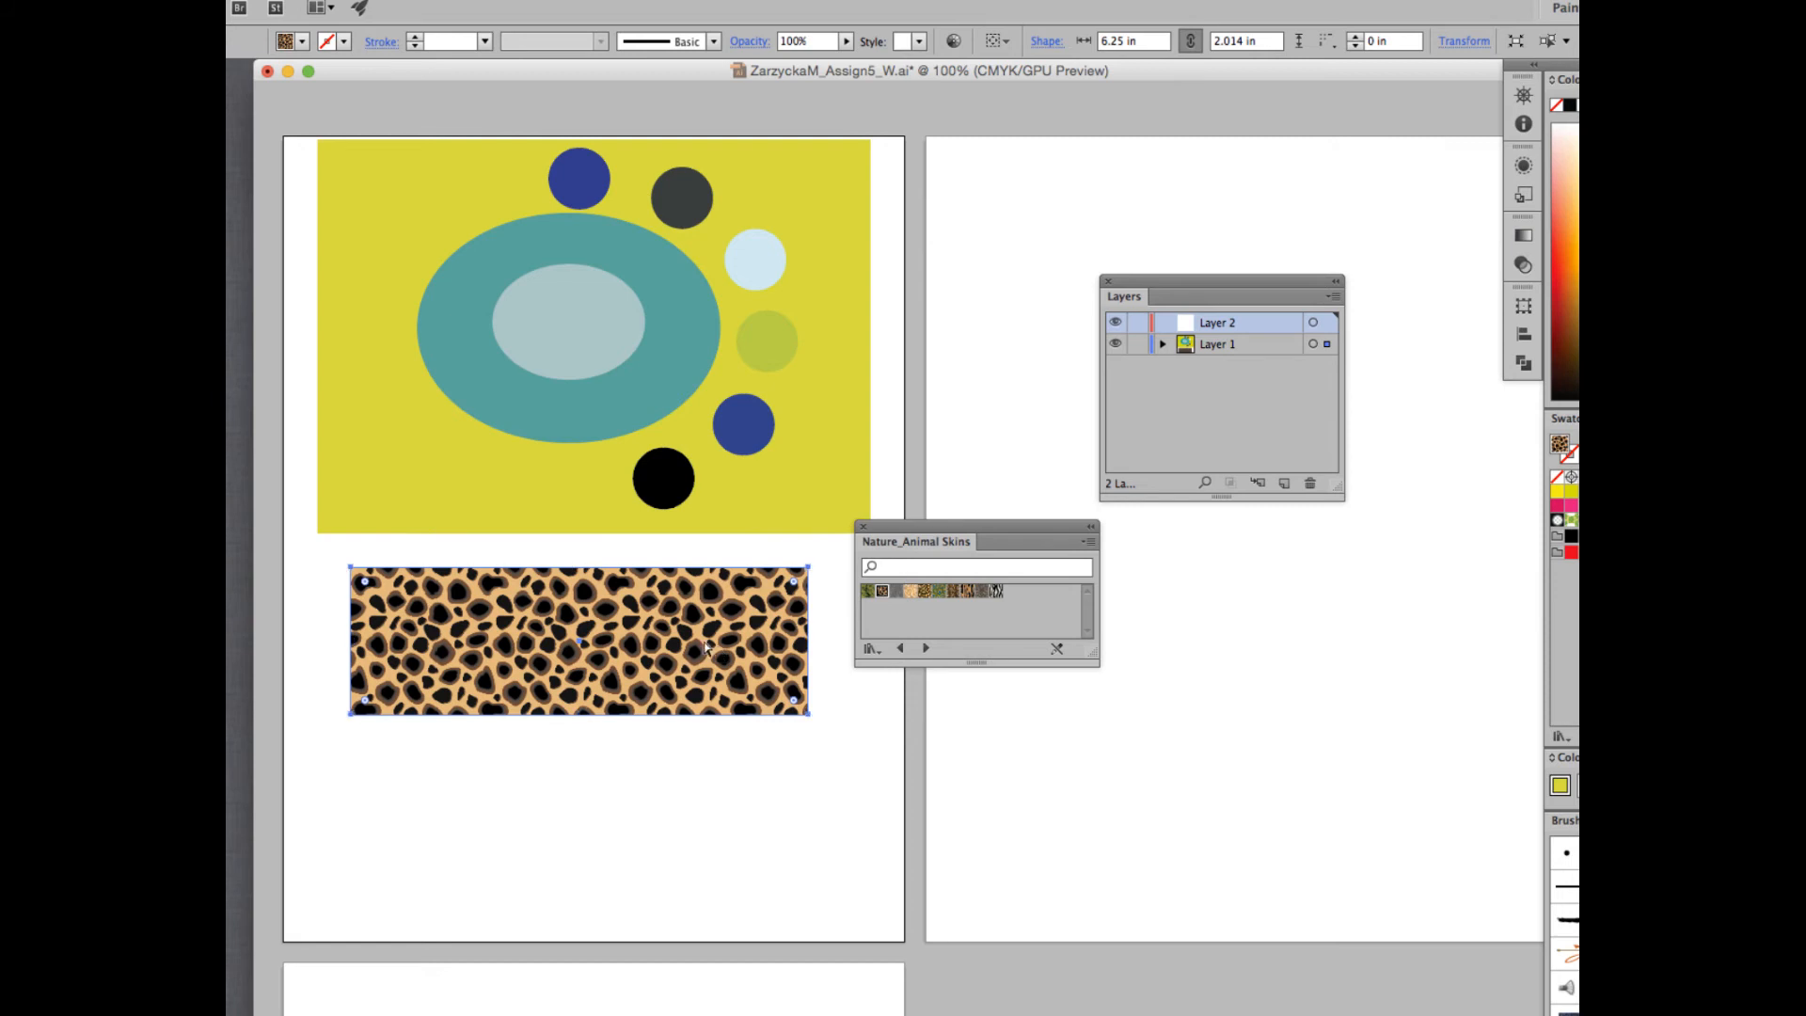
- Cut the spotted rectangle from Layer 1, paste it into Layer 2 and place it back below the yellow-green background
key("Delete")
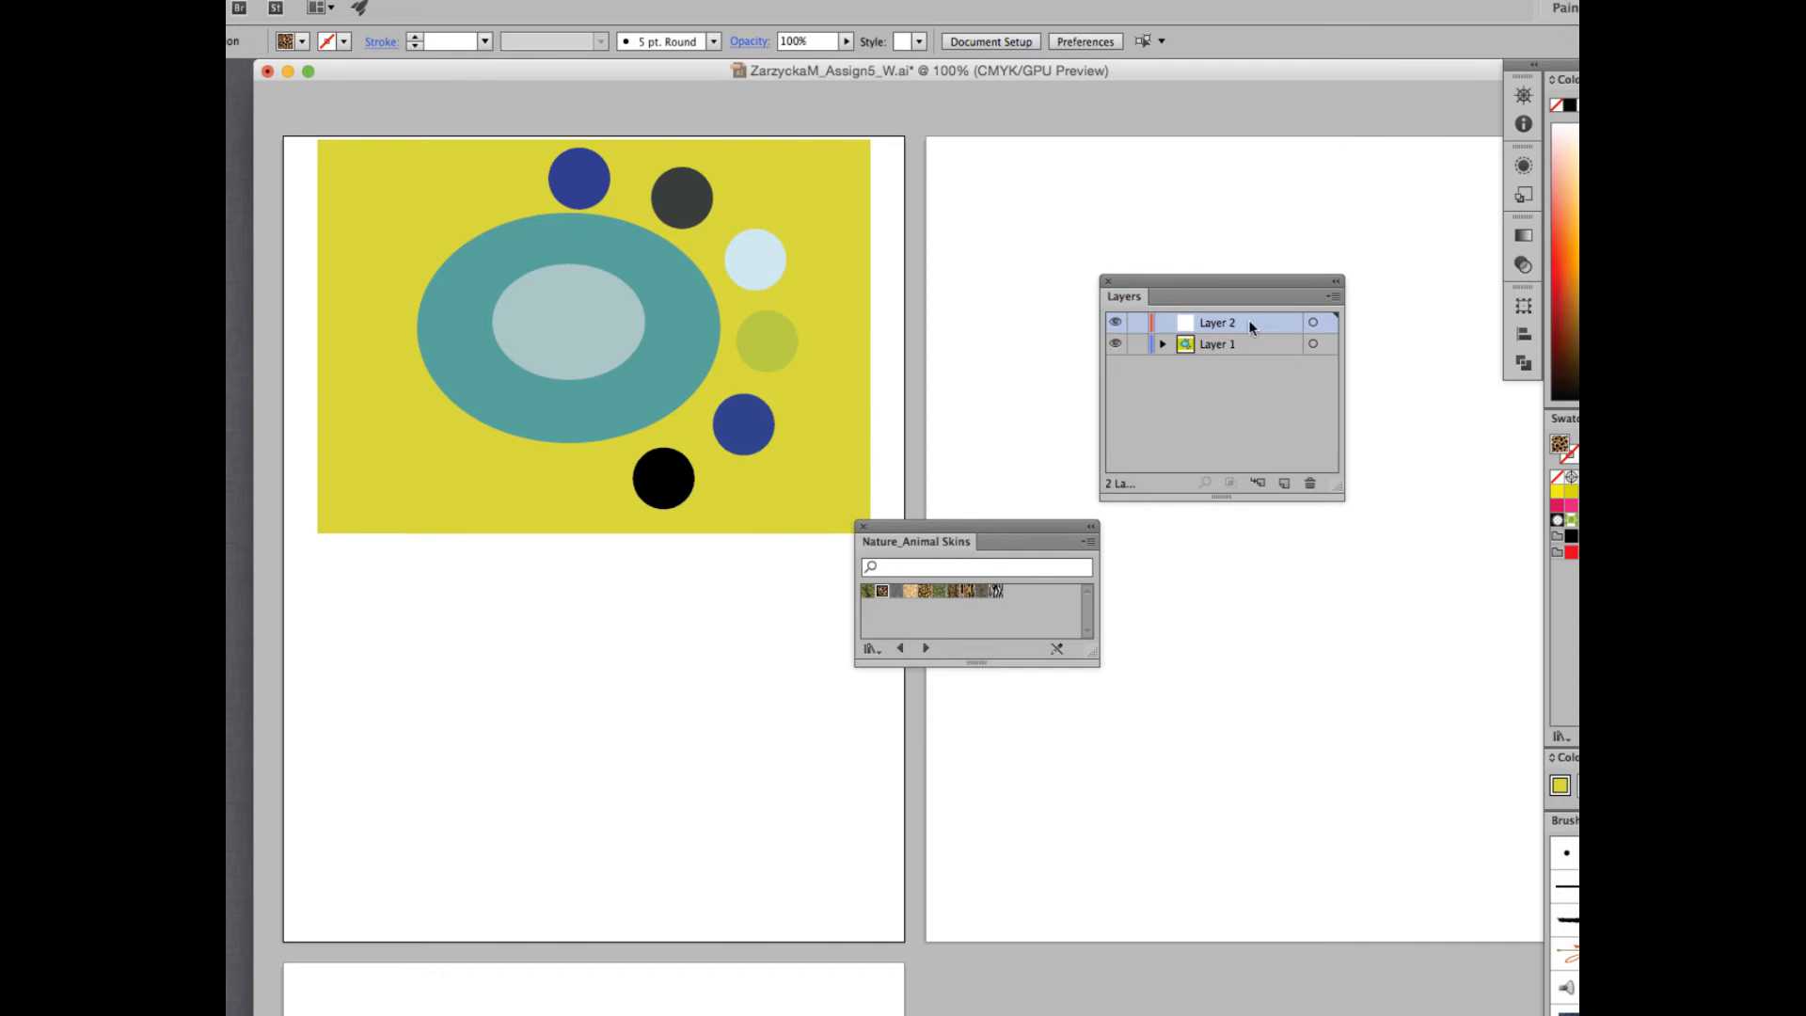
key("cmd+v")
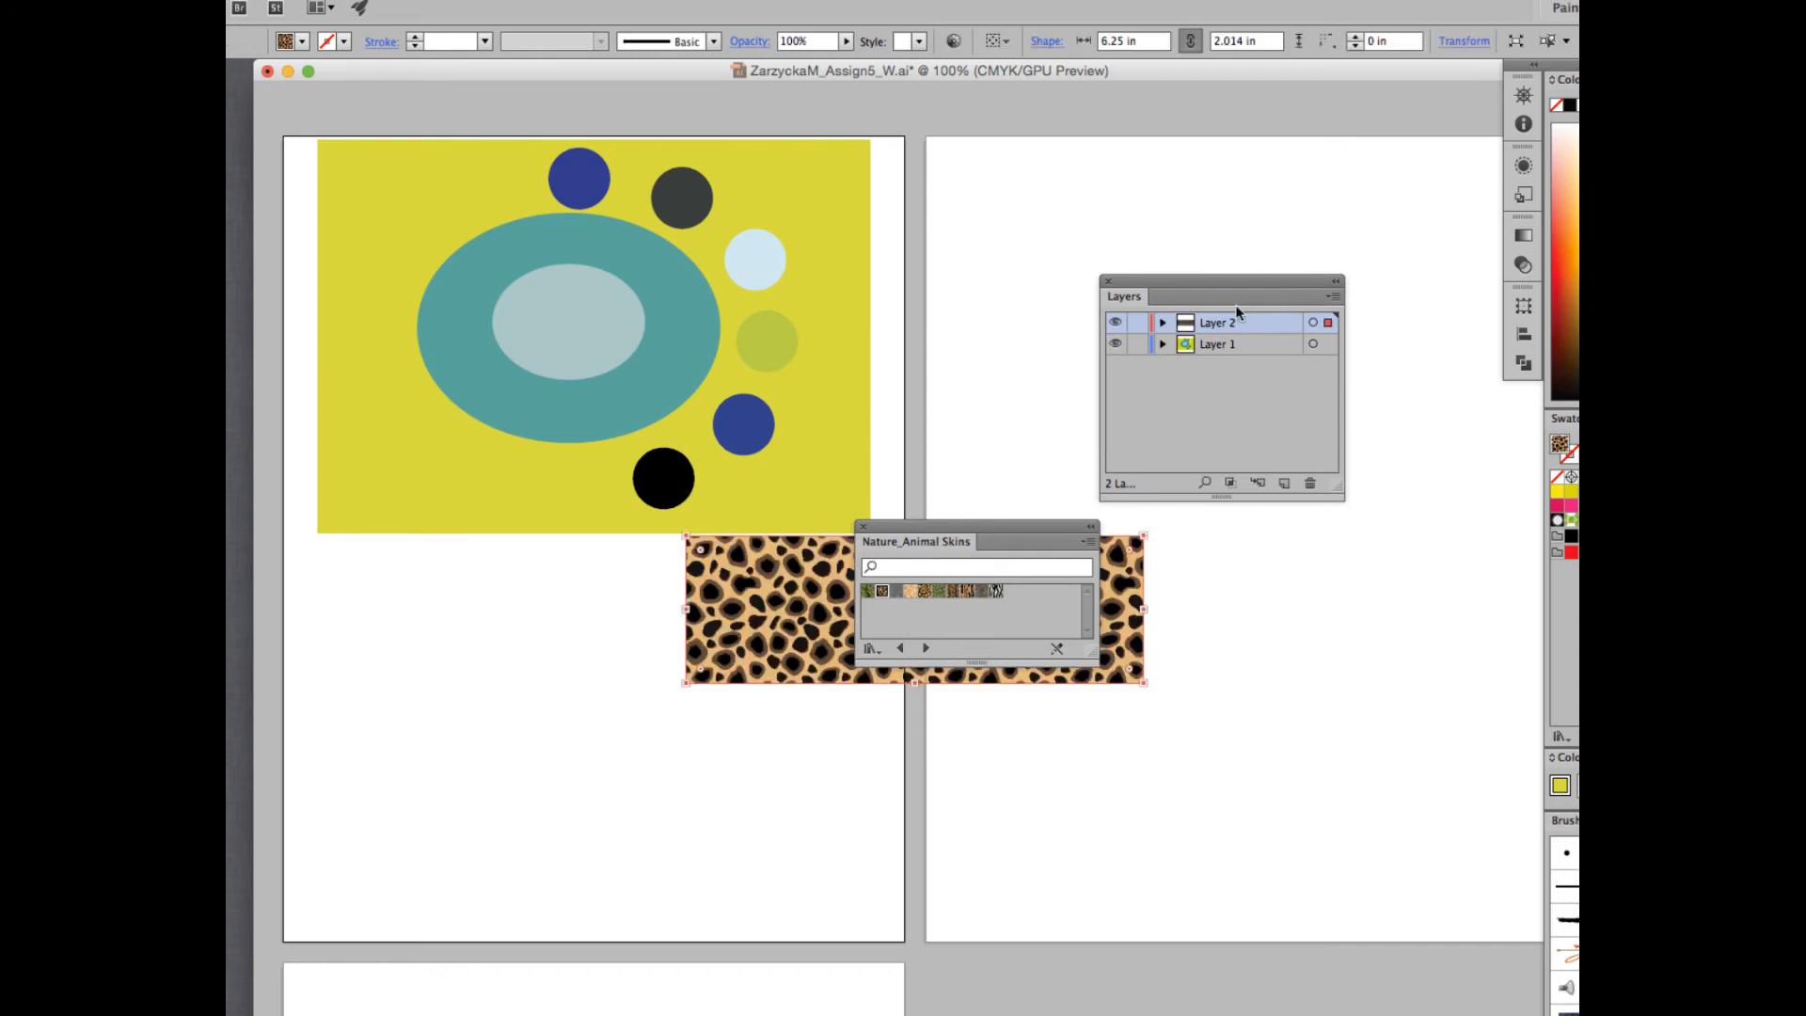
left_click_drag(779, 604, 488, 631)
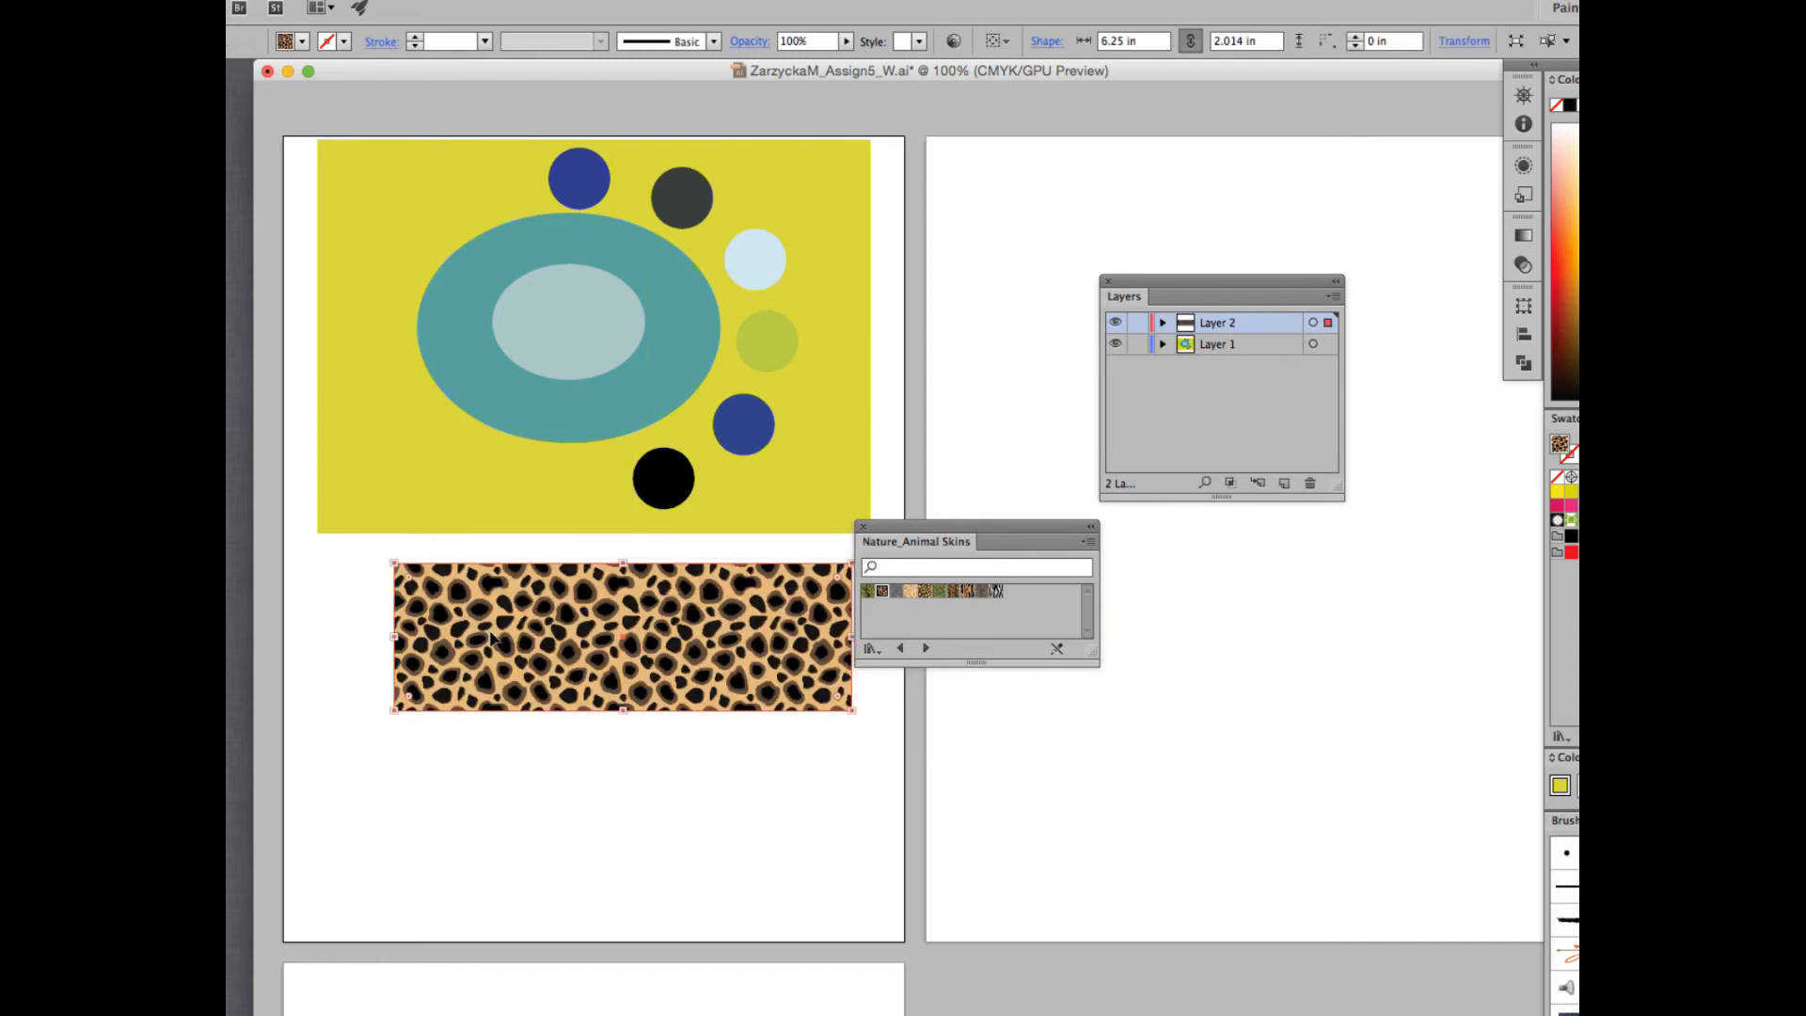
left_click_drag(633, 623, 600, 628)
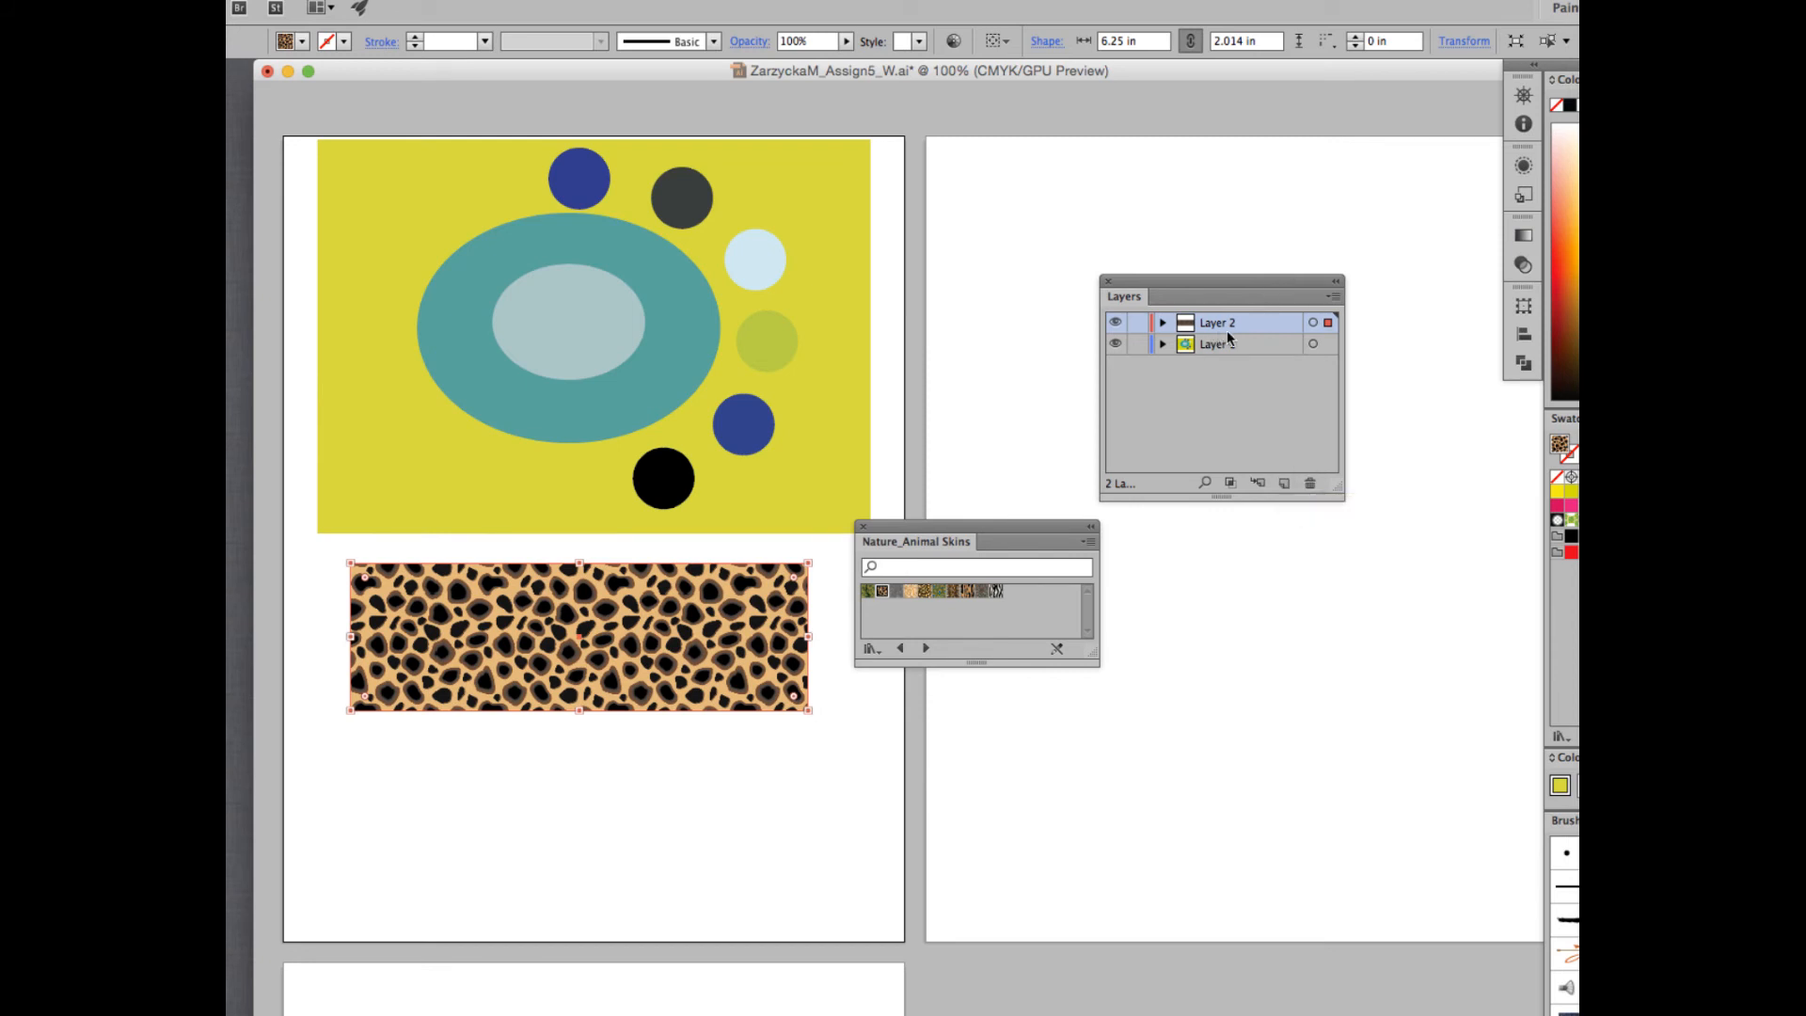
- Duplicate Layer 2 and set the copy's layer color to Magenta
left_click(1335, 297)
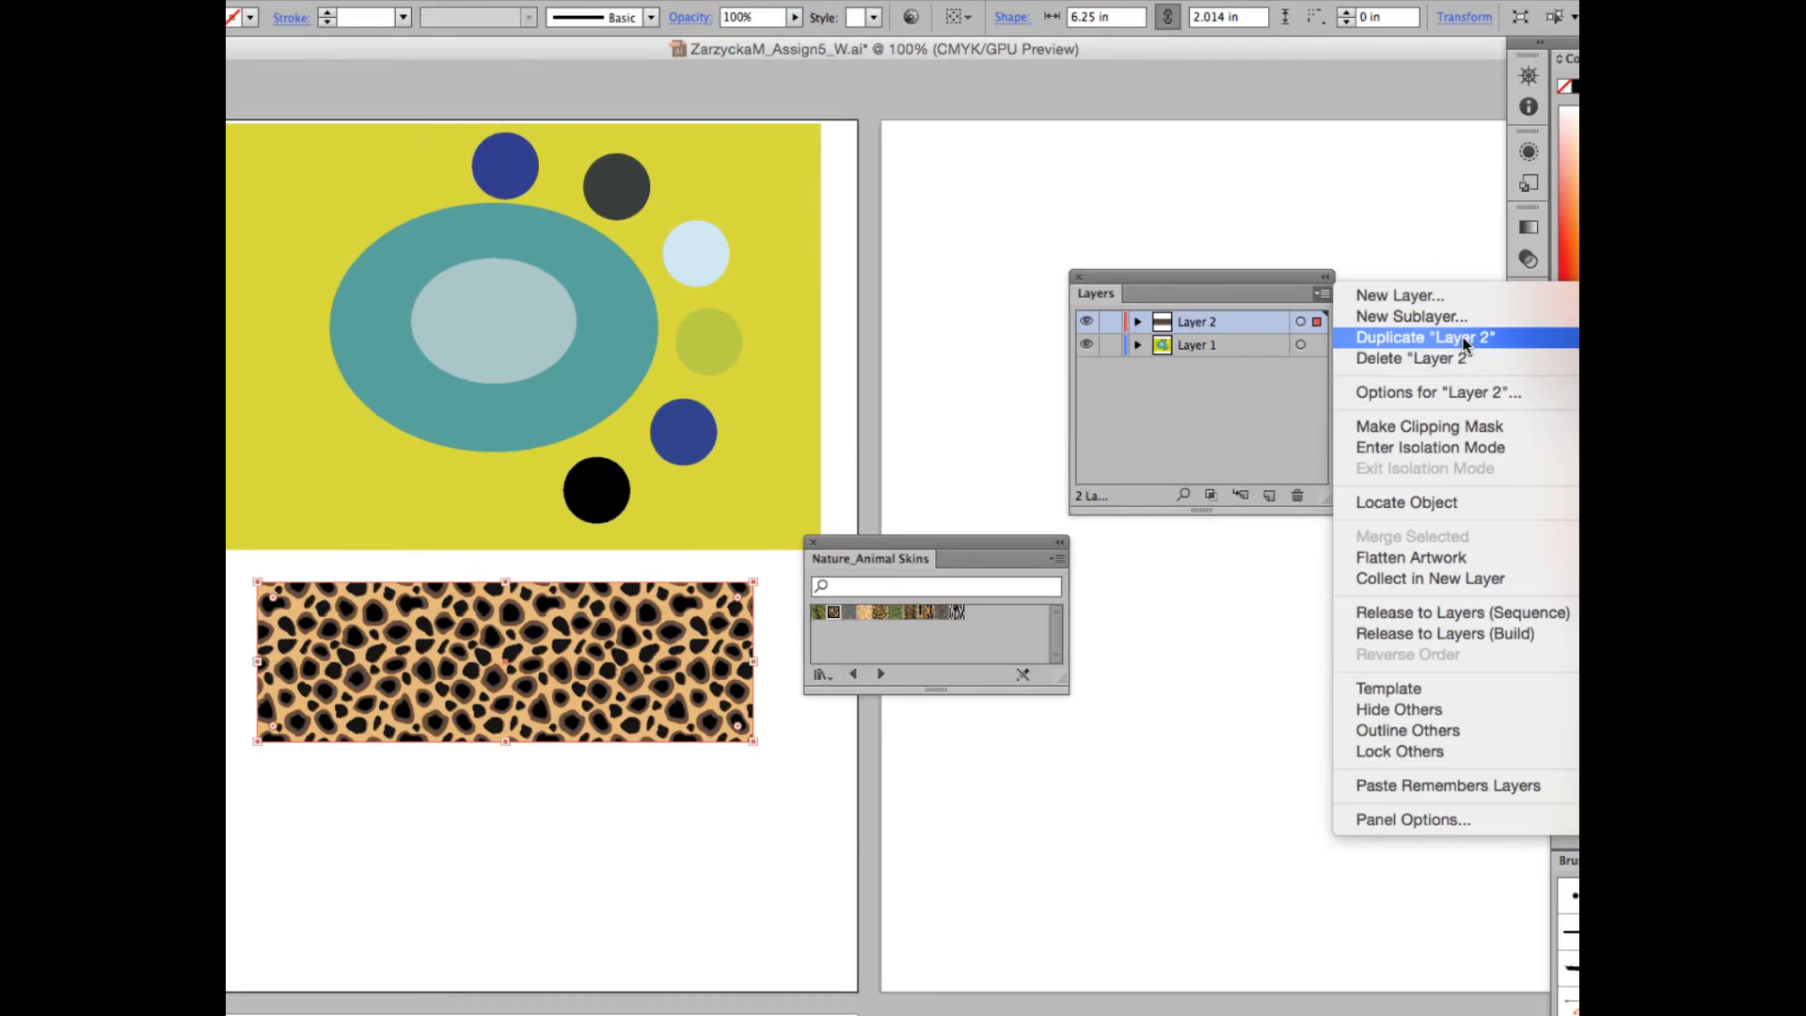
left_click(1464, 338)
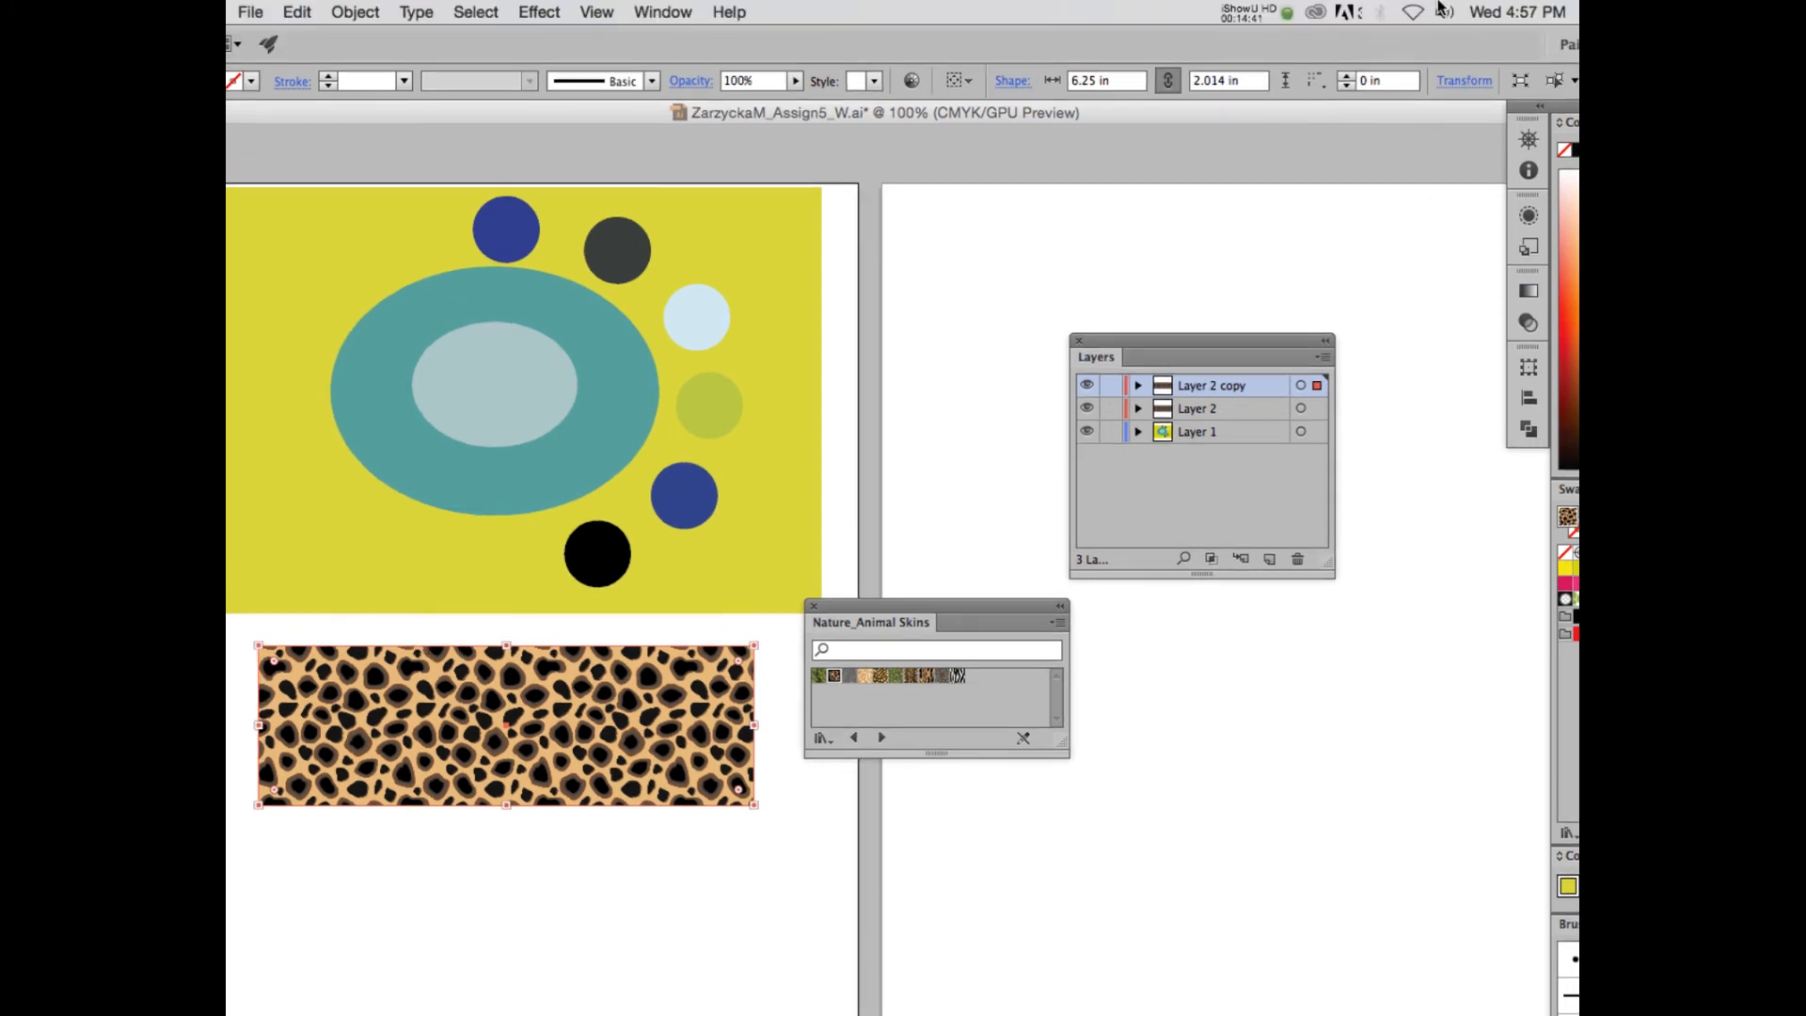
left_click(1256, 11)
left_click(1261, 81)
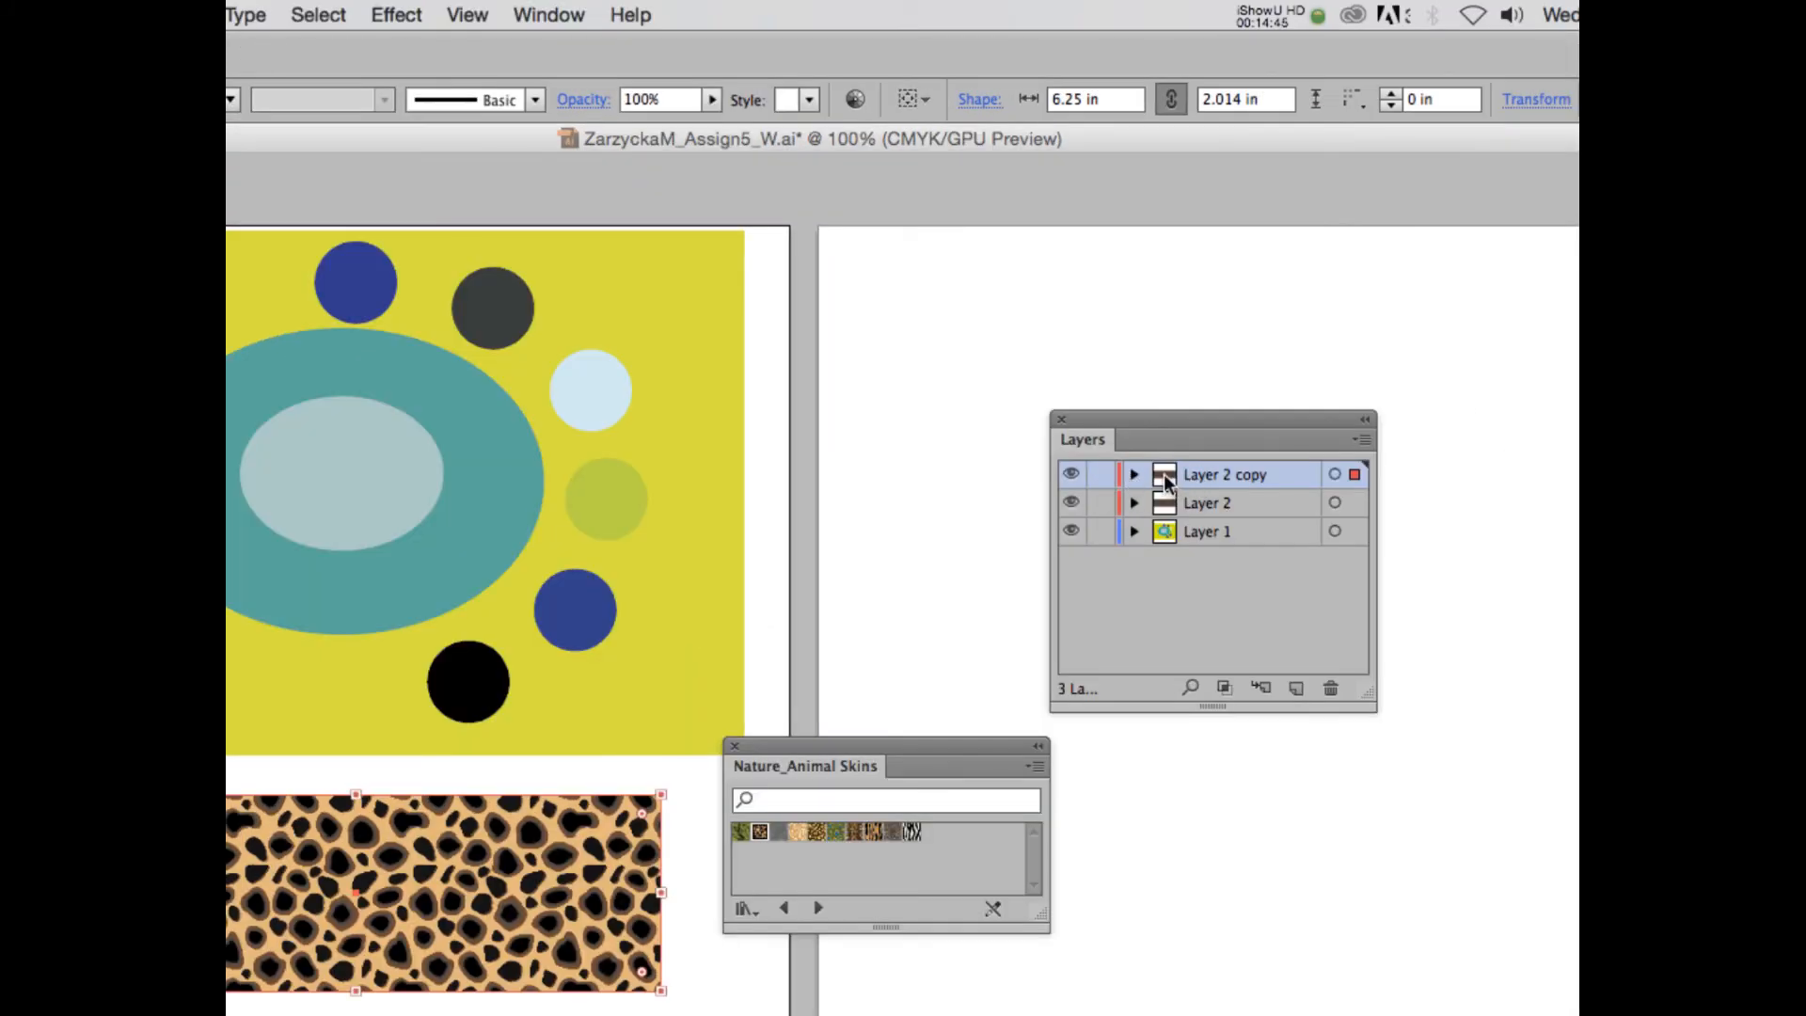
double_click(1166, 477)
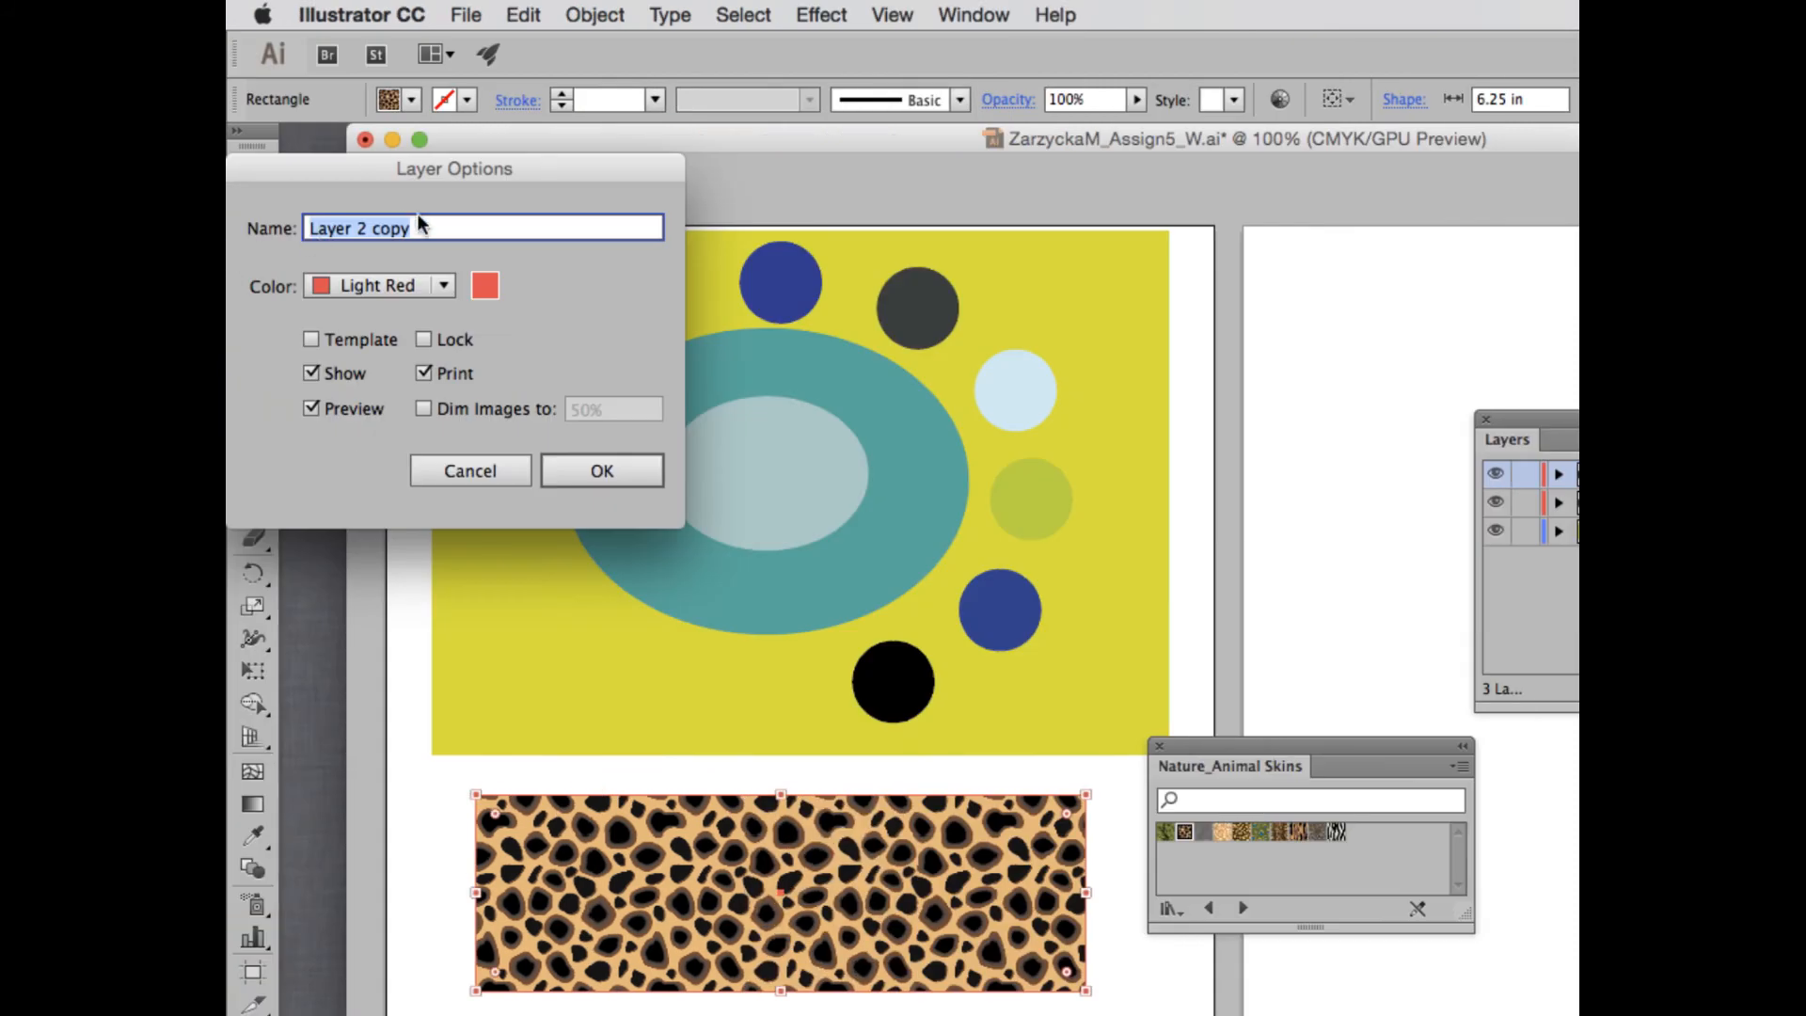
left_click(414, 282)
left_click(389, 470)
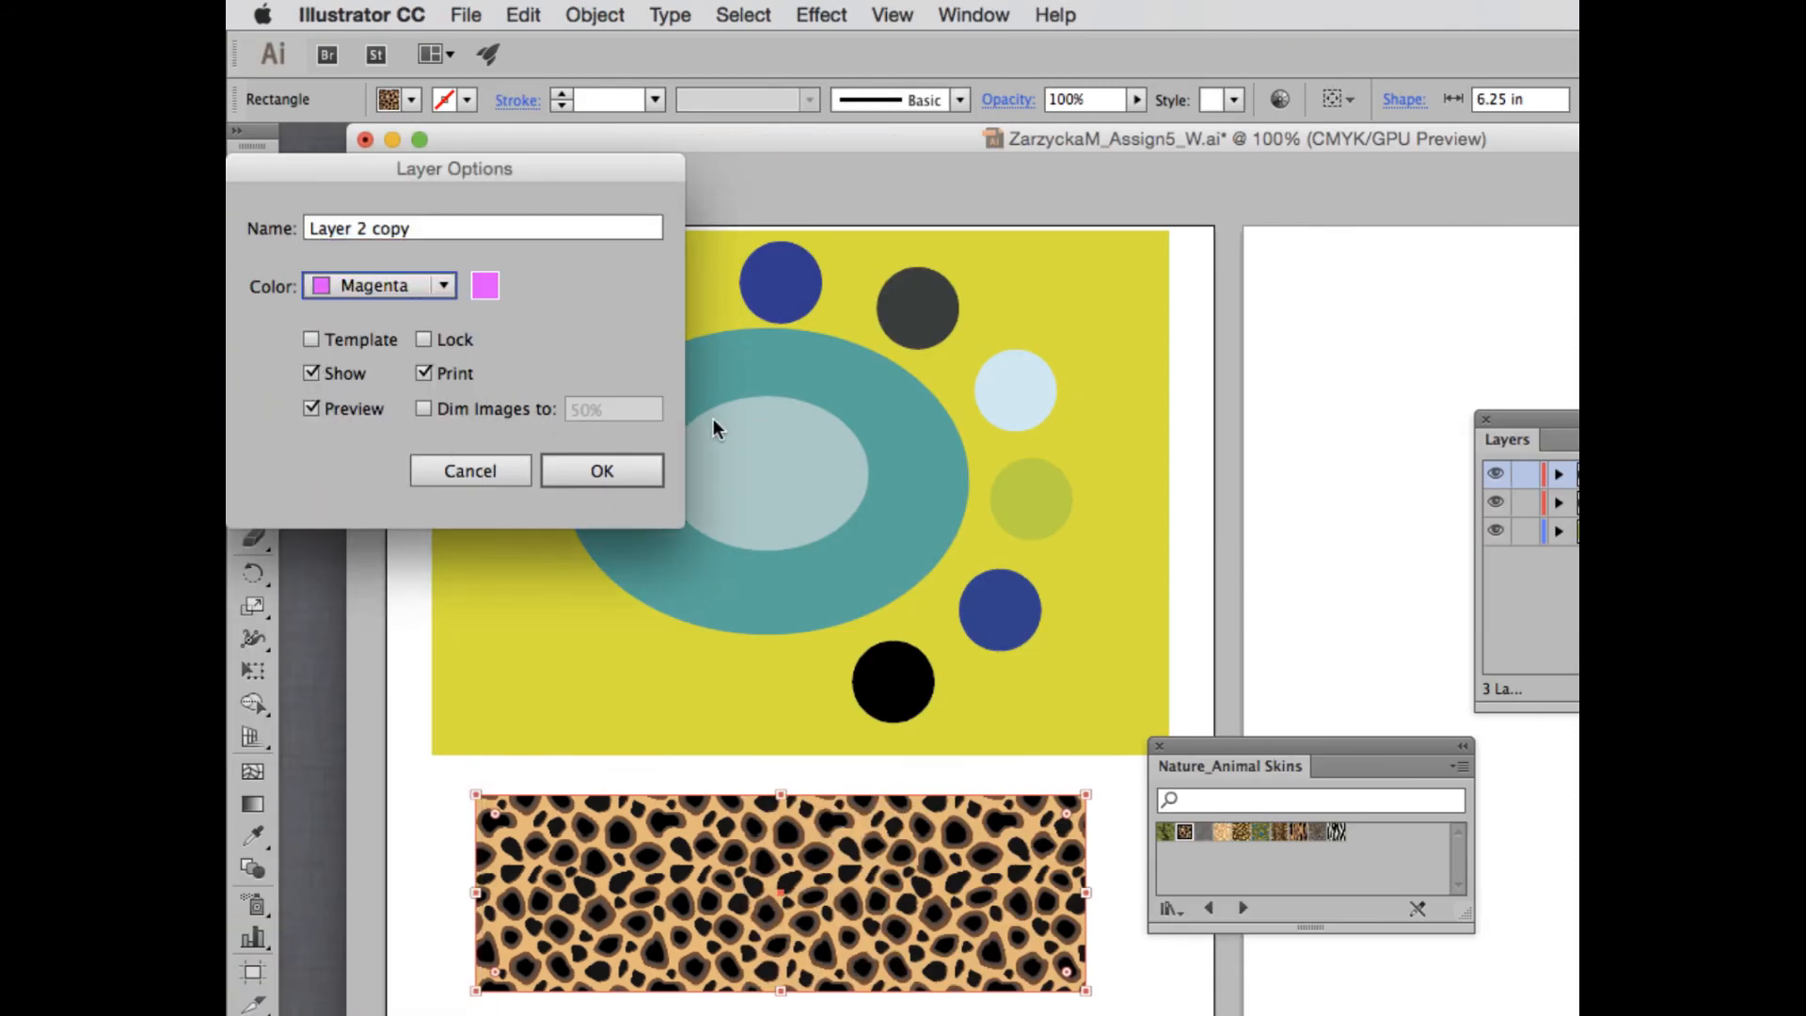
left_click(632, 468)
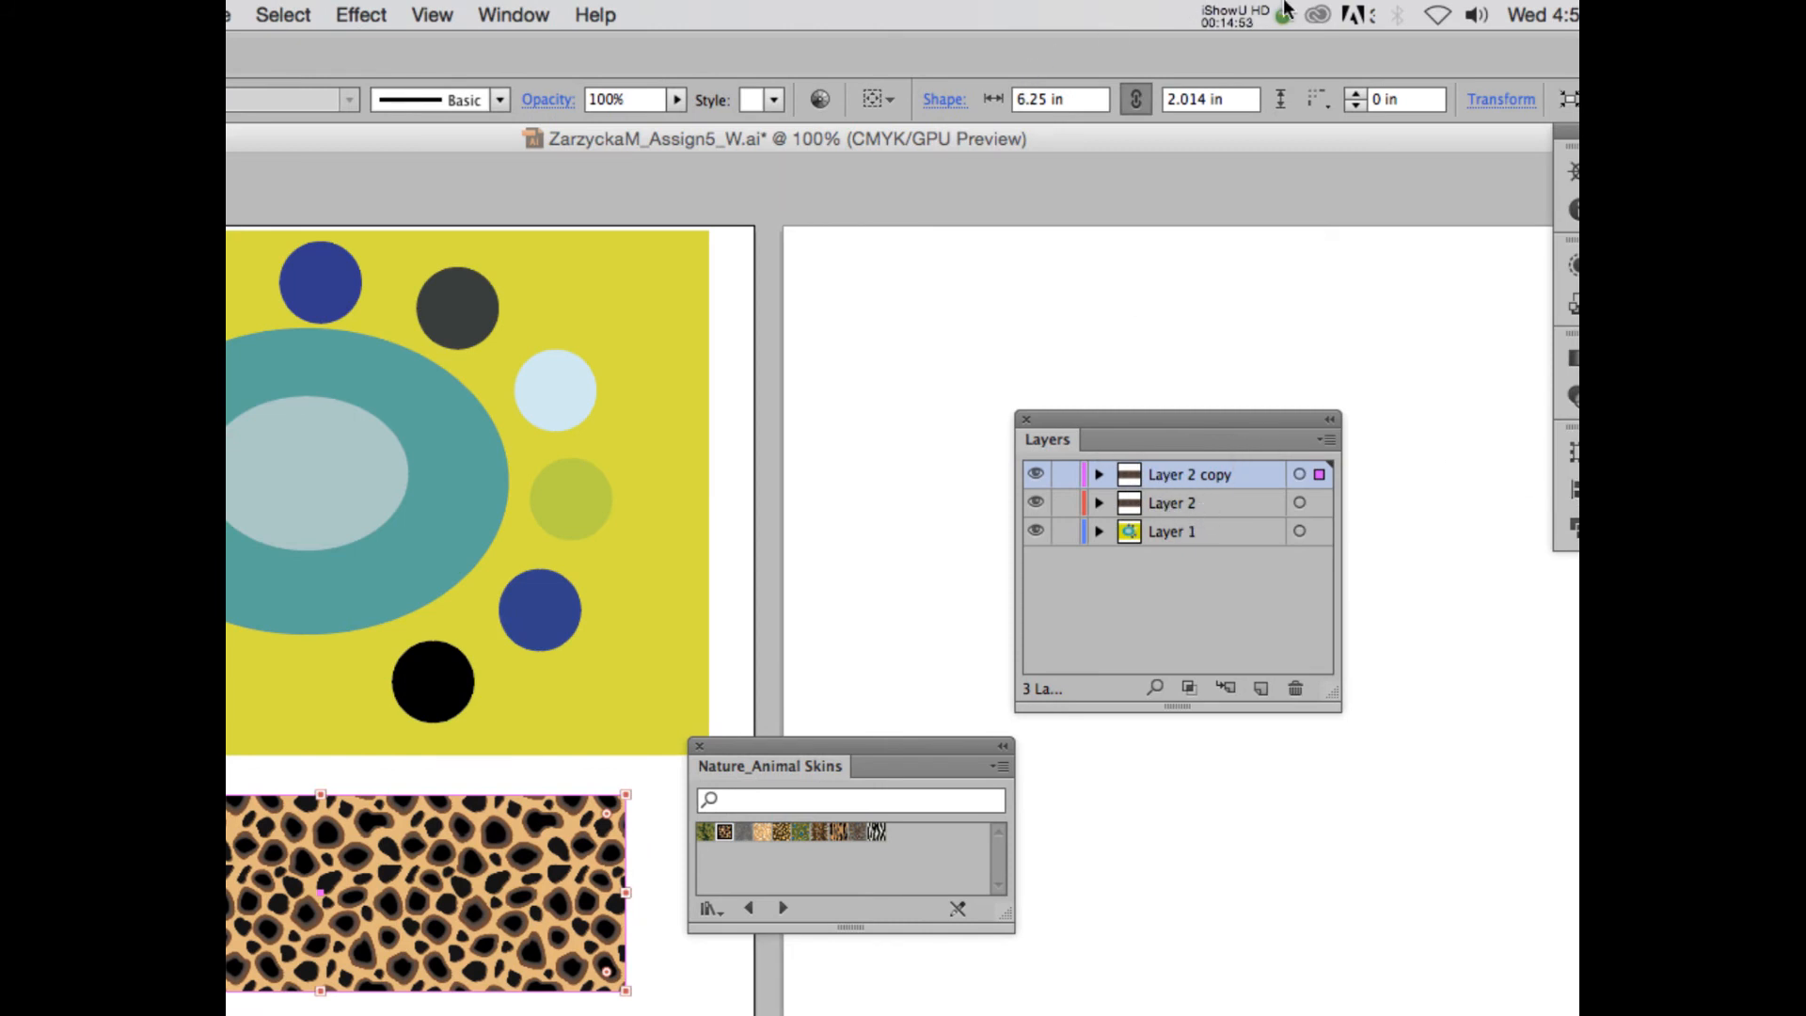
- Rename Layer 1 as Blending, Layer 2 as Clipping Mask and Layer 2 copy as Opacity Mask
left_click(1245, 13)
left_click(1250, 88)
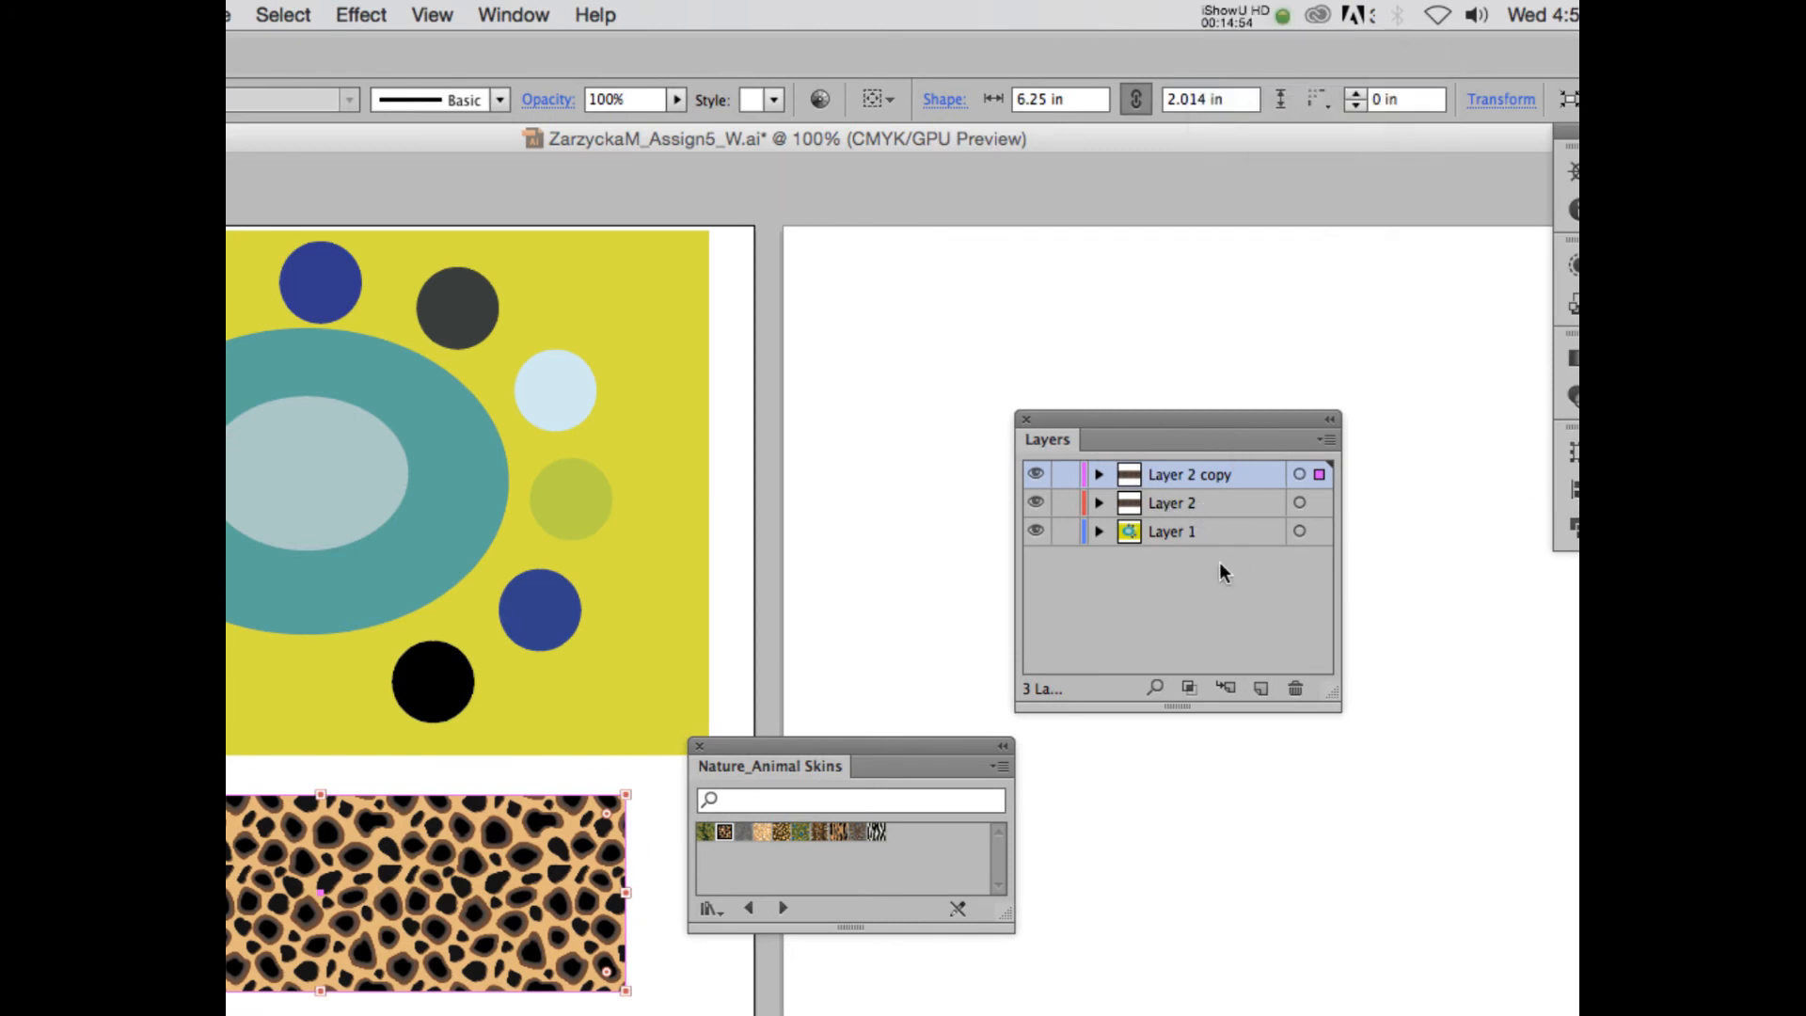
double_click(1172, 531)
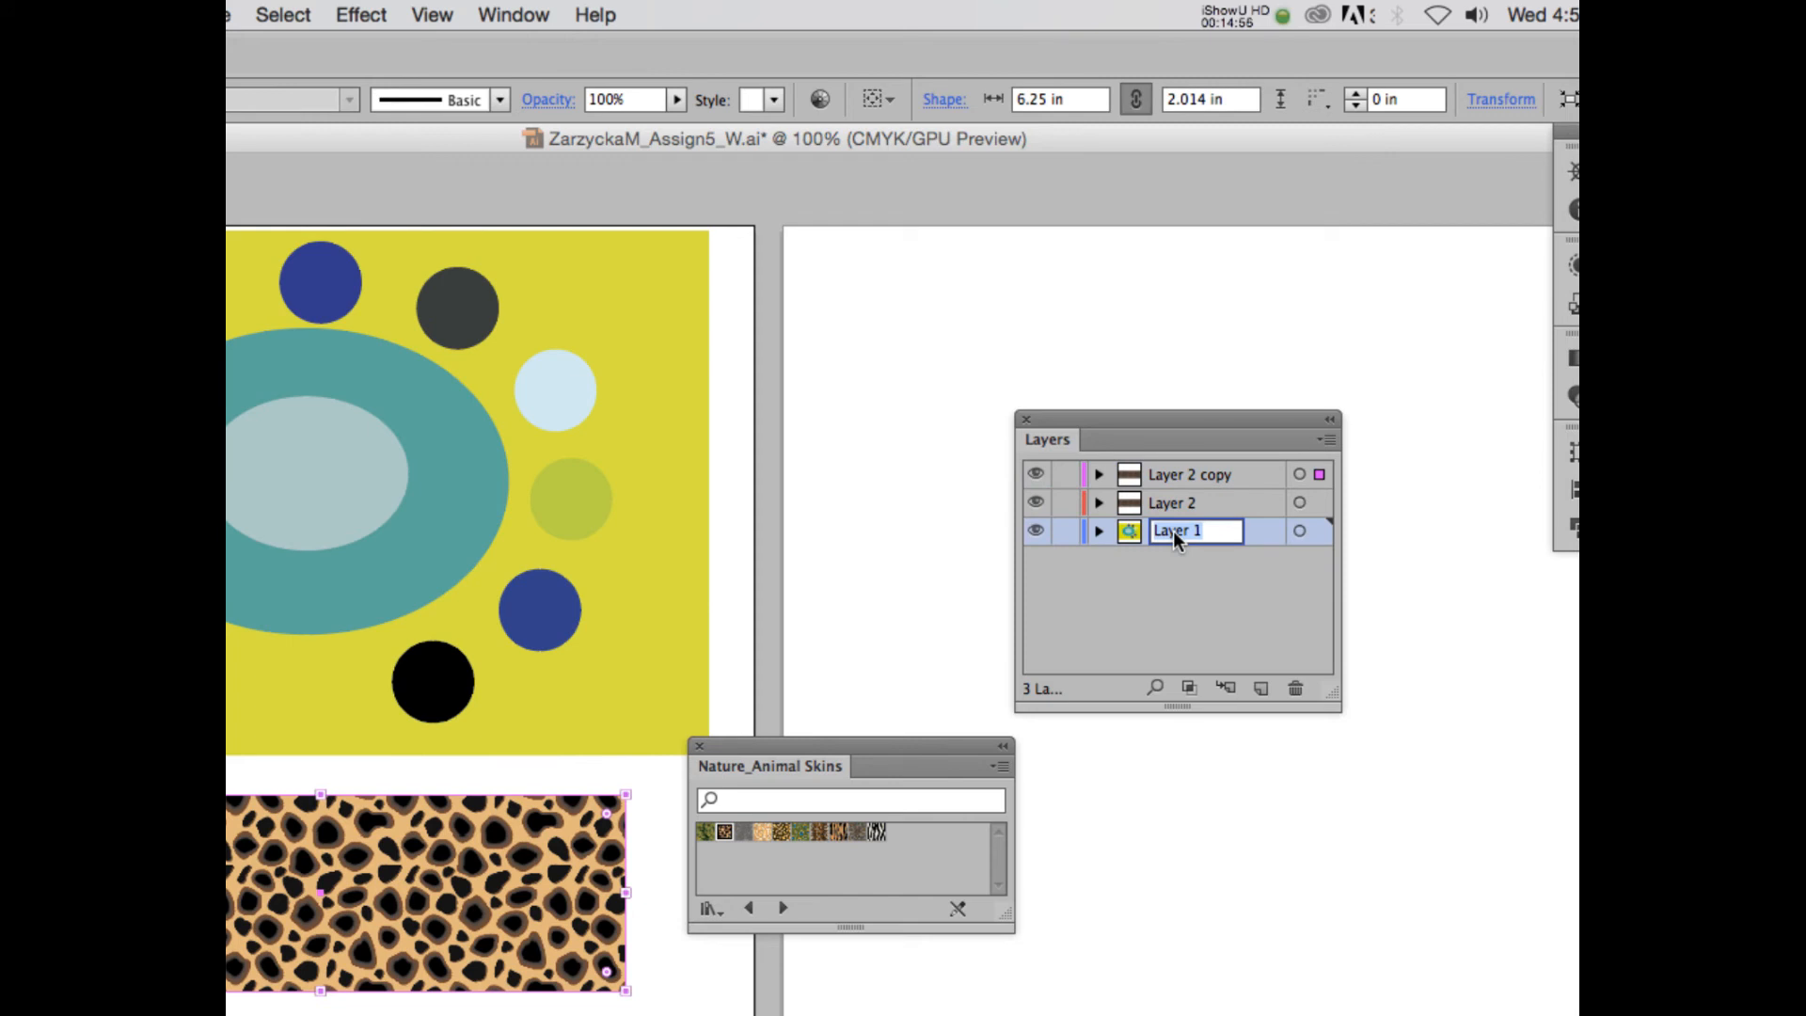
type("Blending")
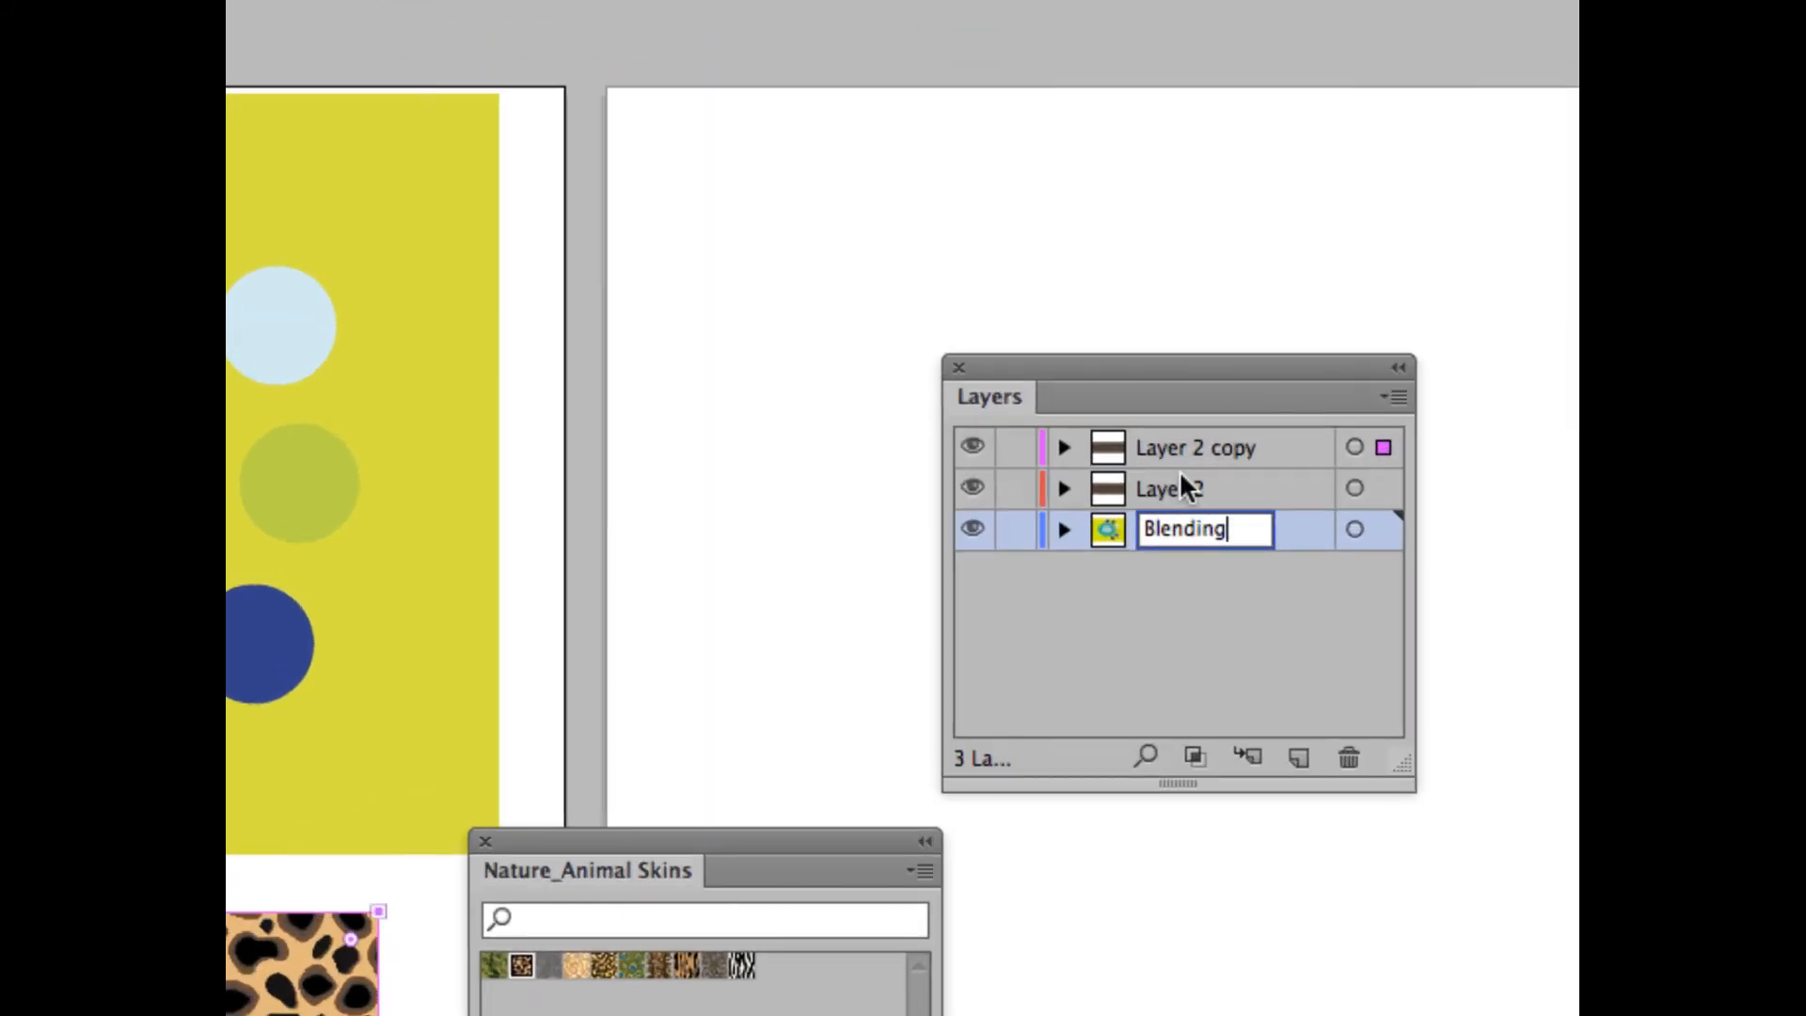
double_click(1173, 477)
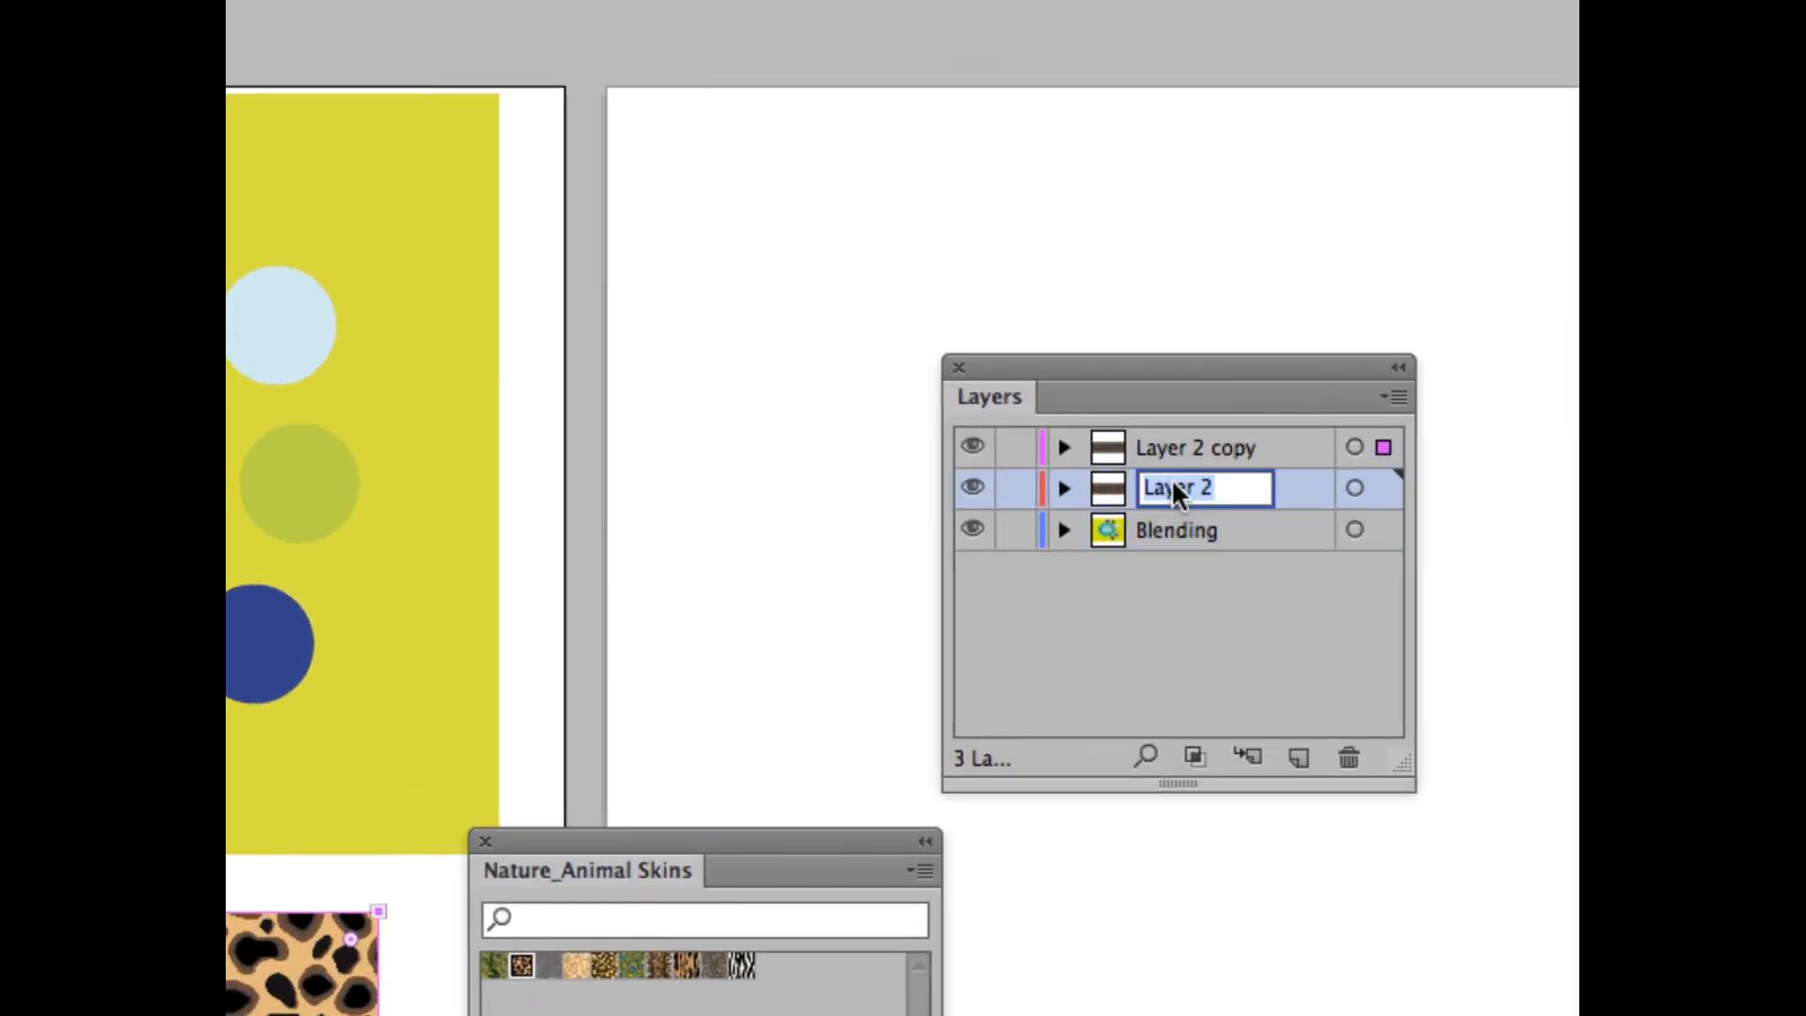
type("Clipping Mask")
double_click(1174, 450)
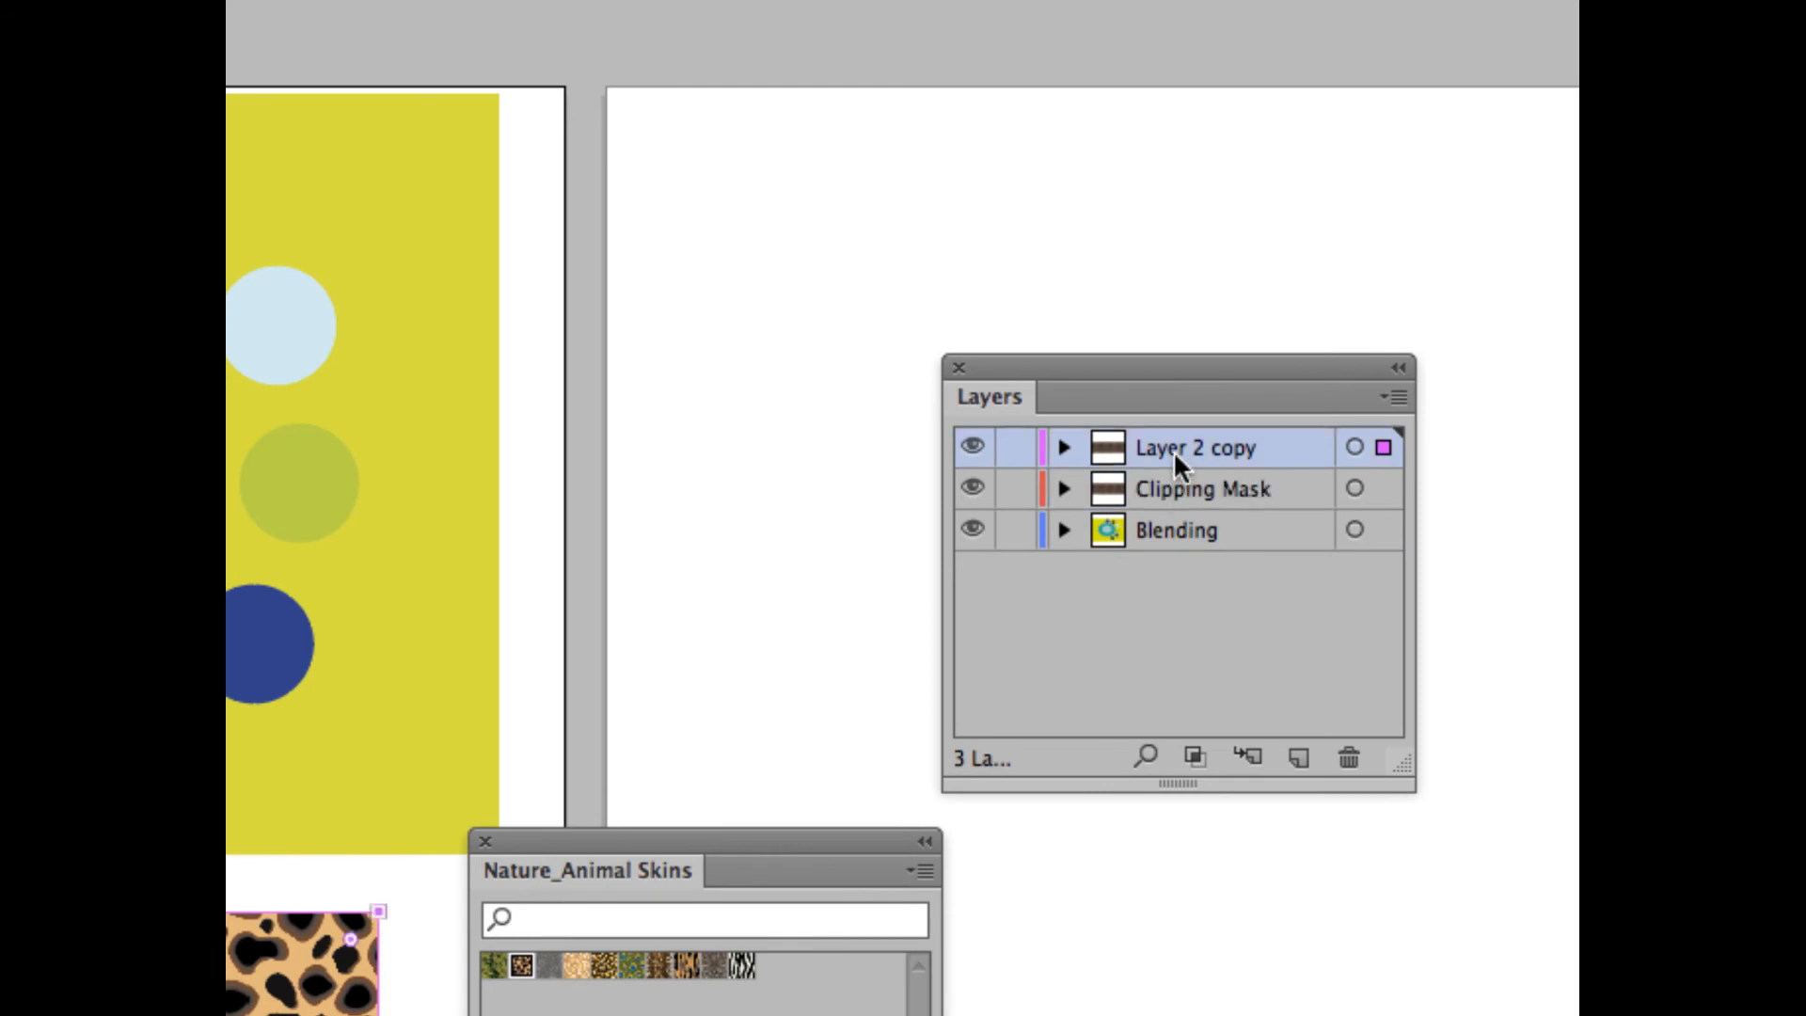
type("Opac")
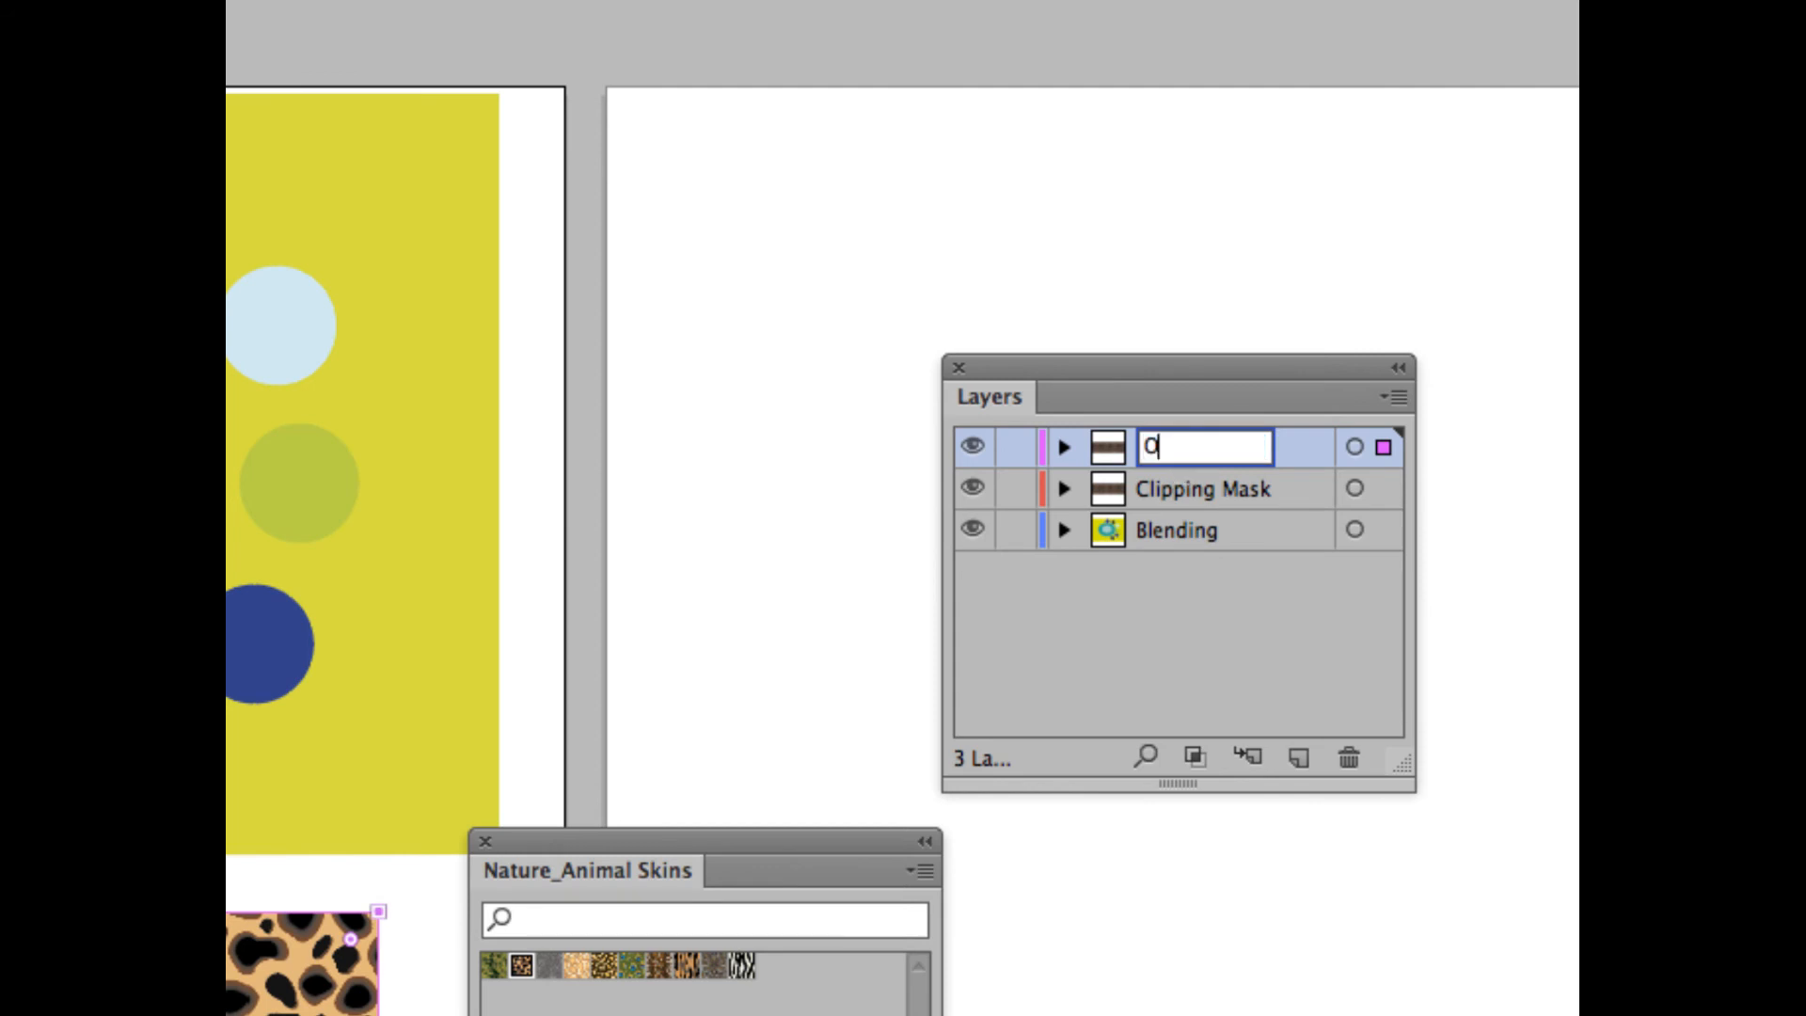
type("ity Mask")
left_click(1230, 624)
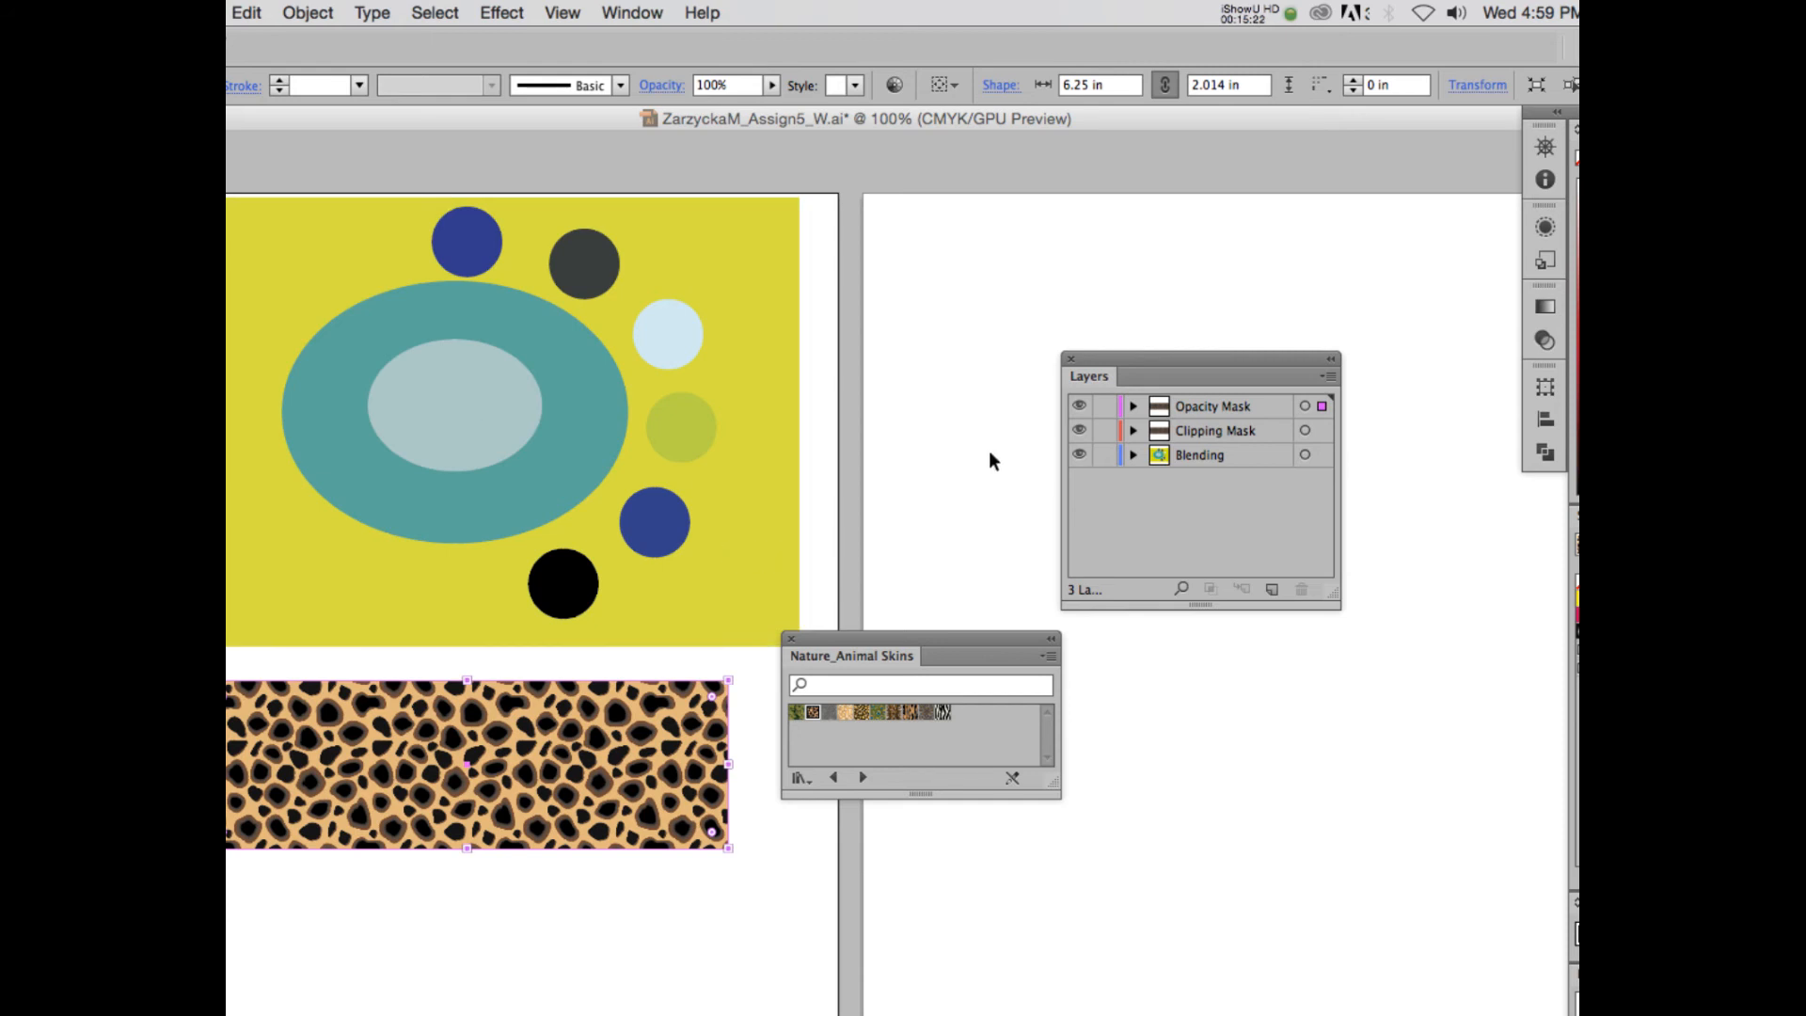
- Lock the Blending and Clipping Mask layers, and move the Opacity Mask layer's rectangle straight down below the other spotted rectangle
left_click(1104, 455)
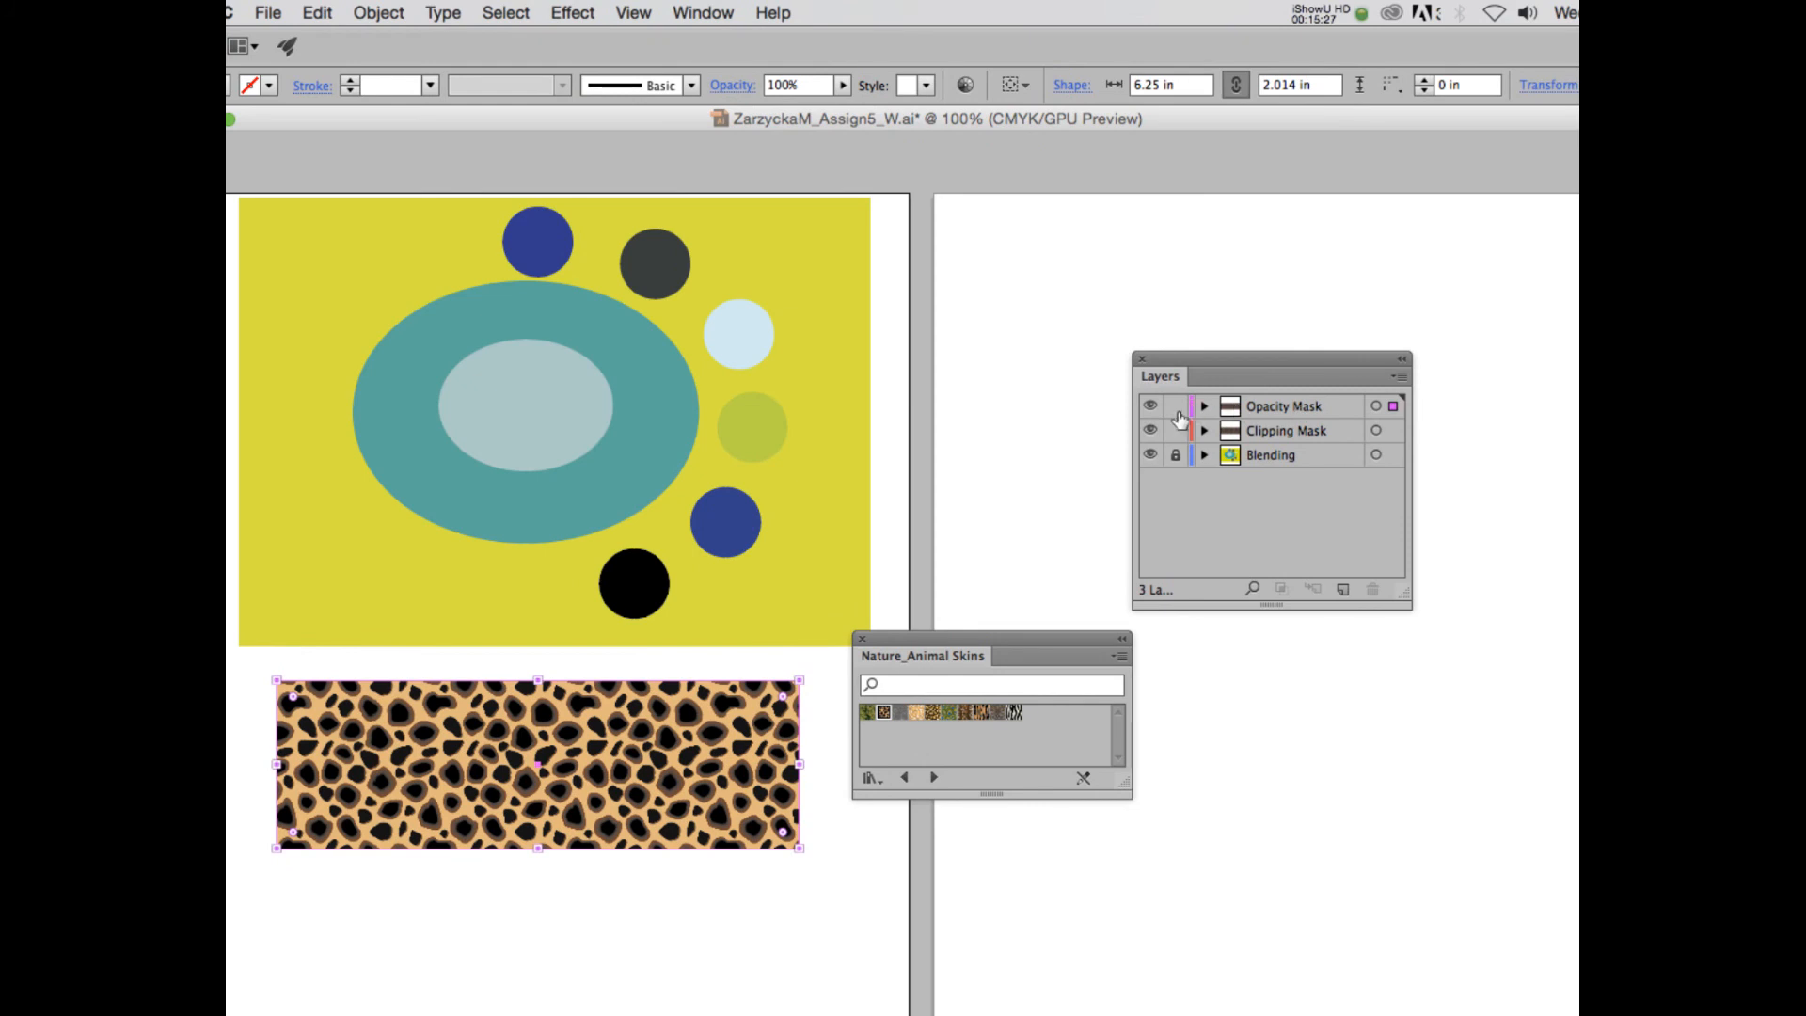
left_click(1175, 430)
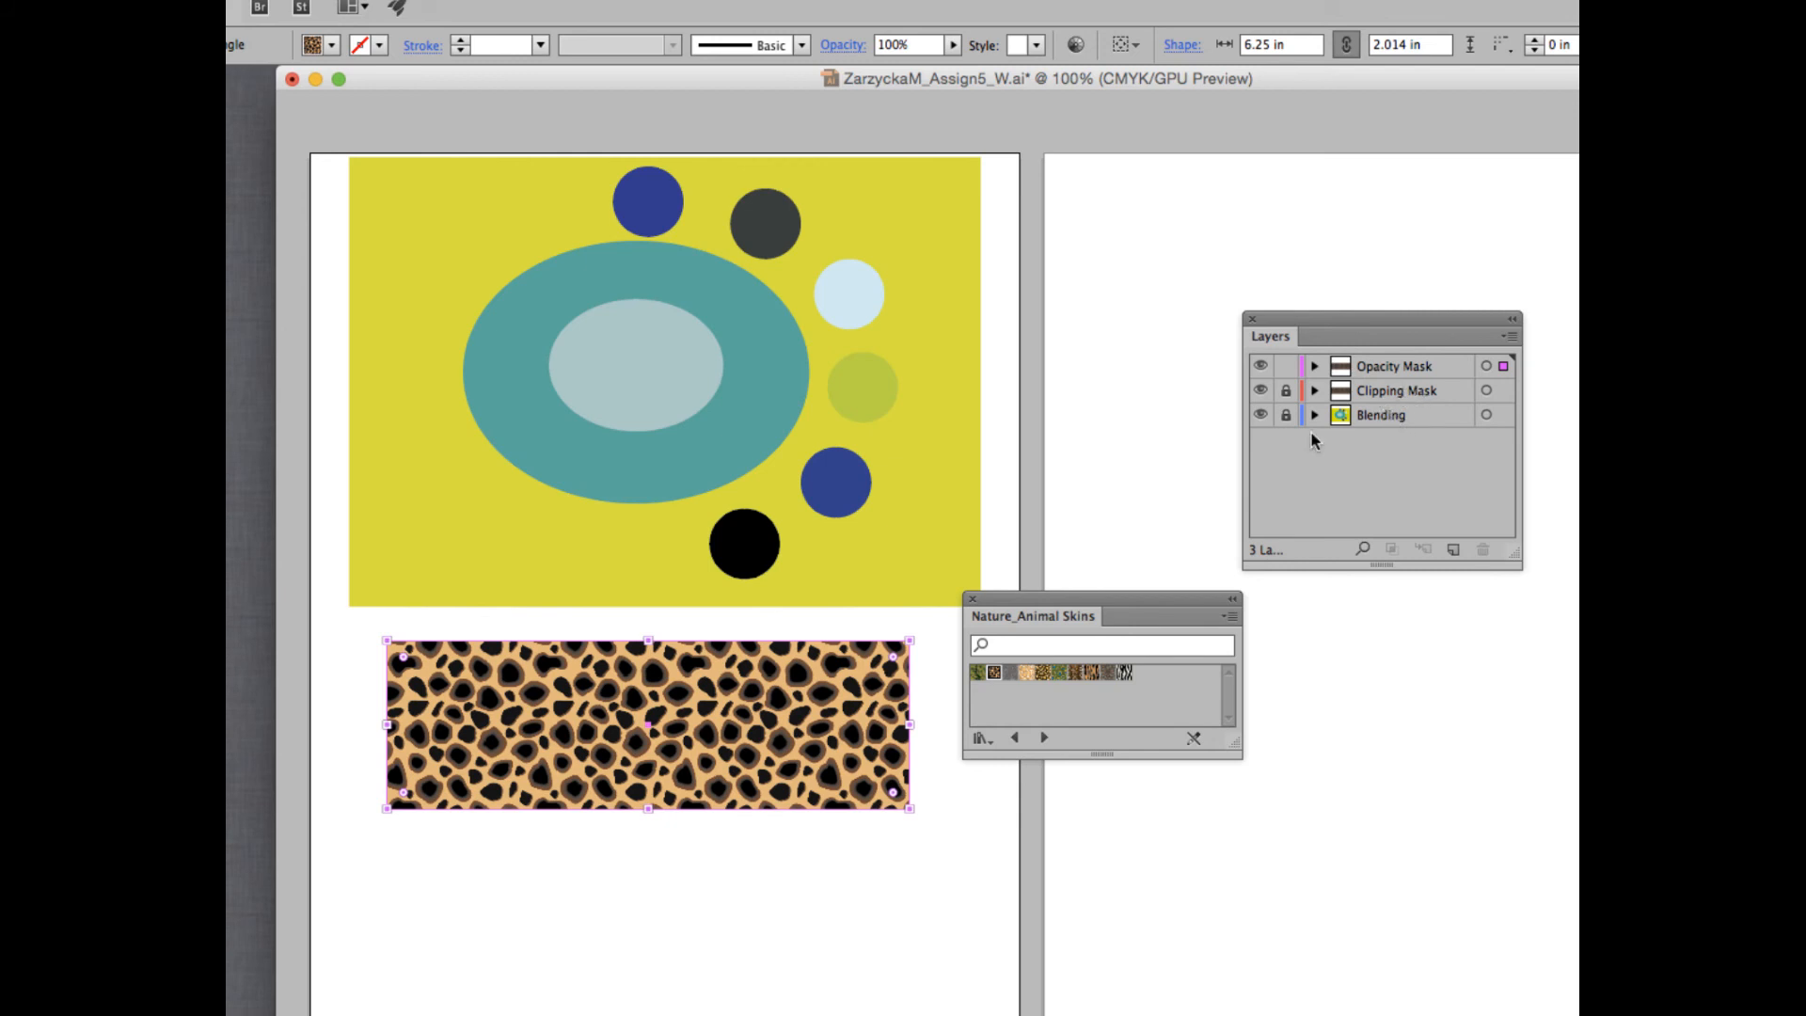
left_click_drag(743, 726, 739, 927)
scroll(734, 889, "down", 3)
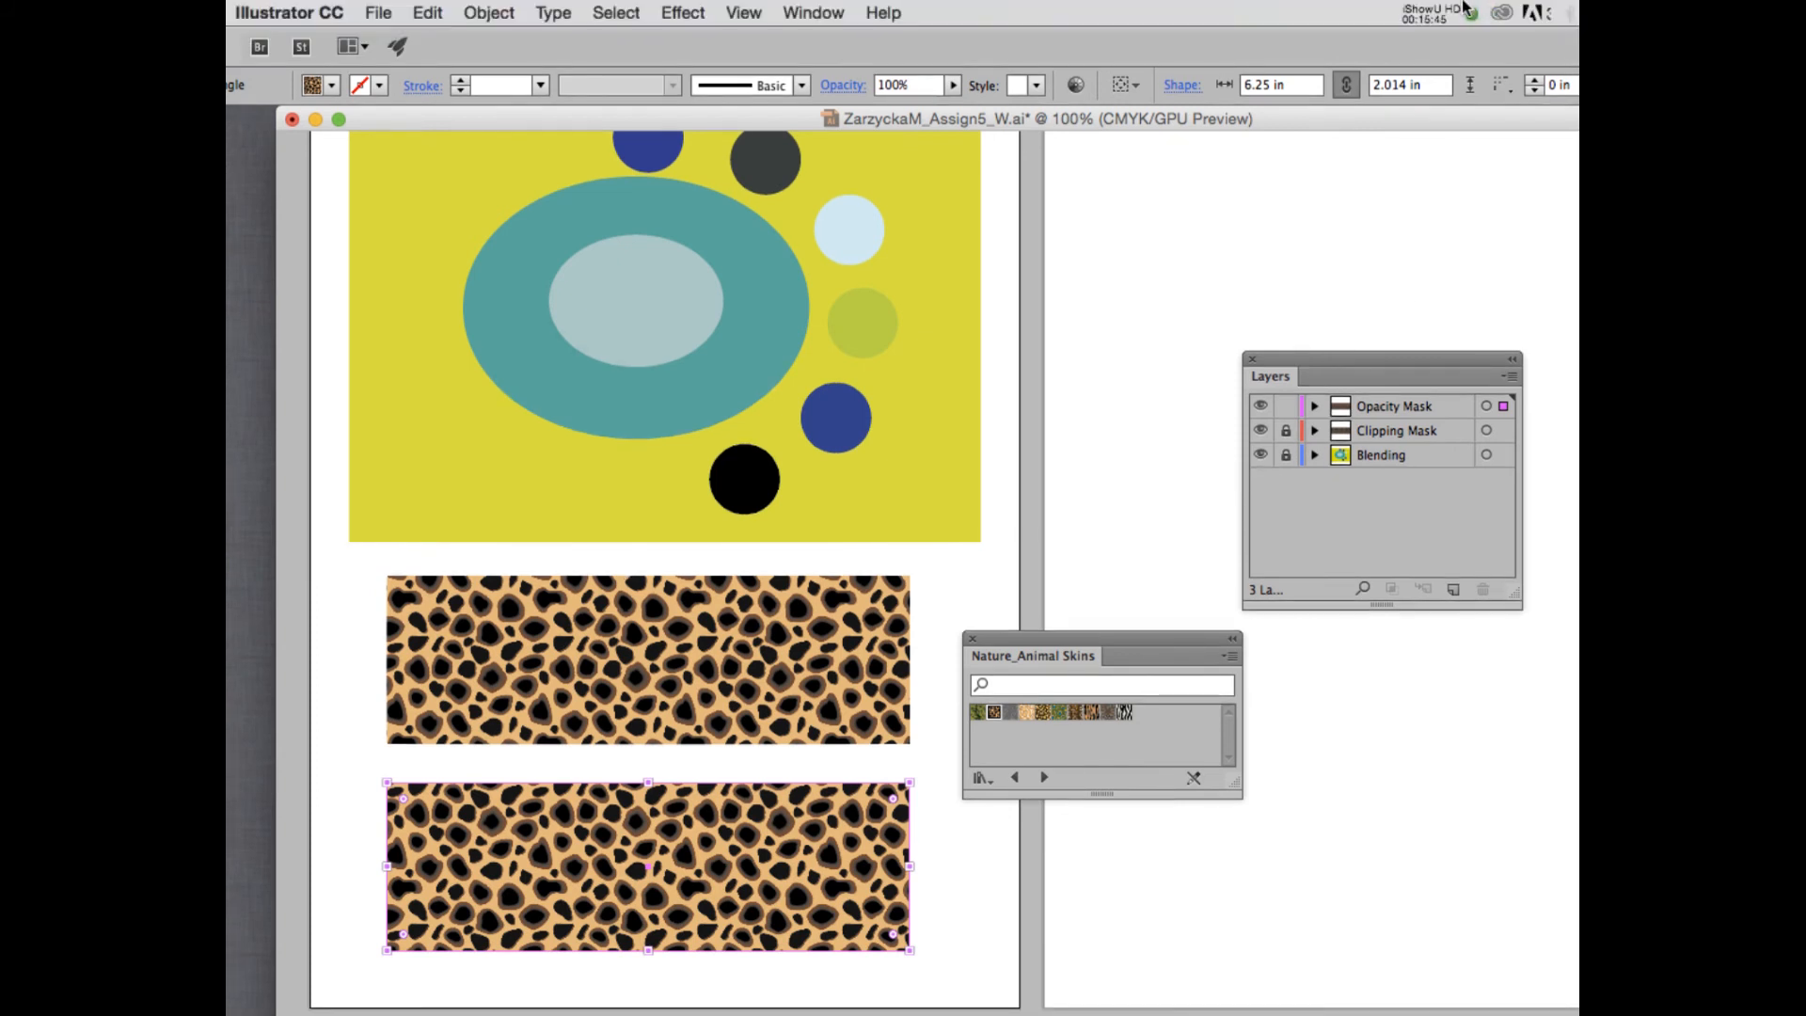
- Unlock the Clipping Mask layer and make it active, then lock the Opacity Mask layer
left_click(1426, 13)
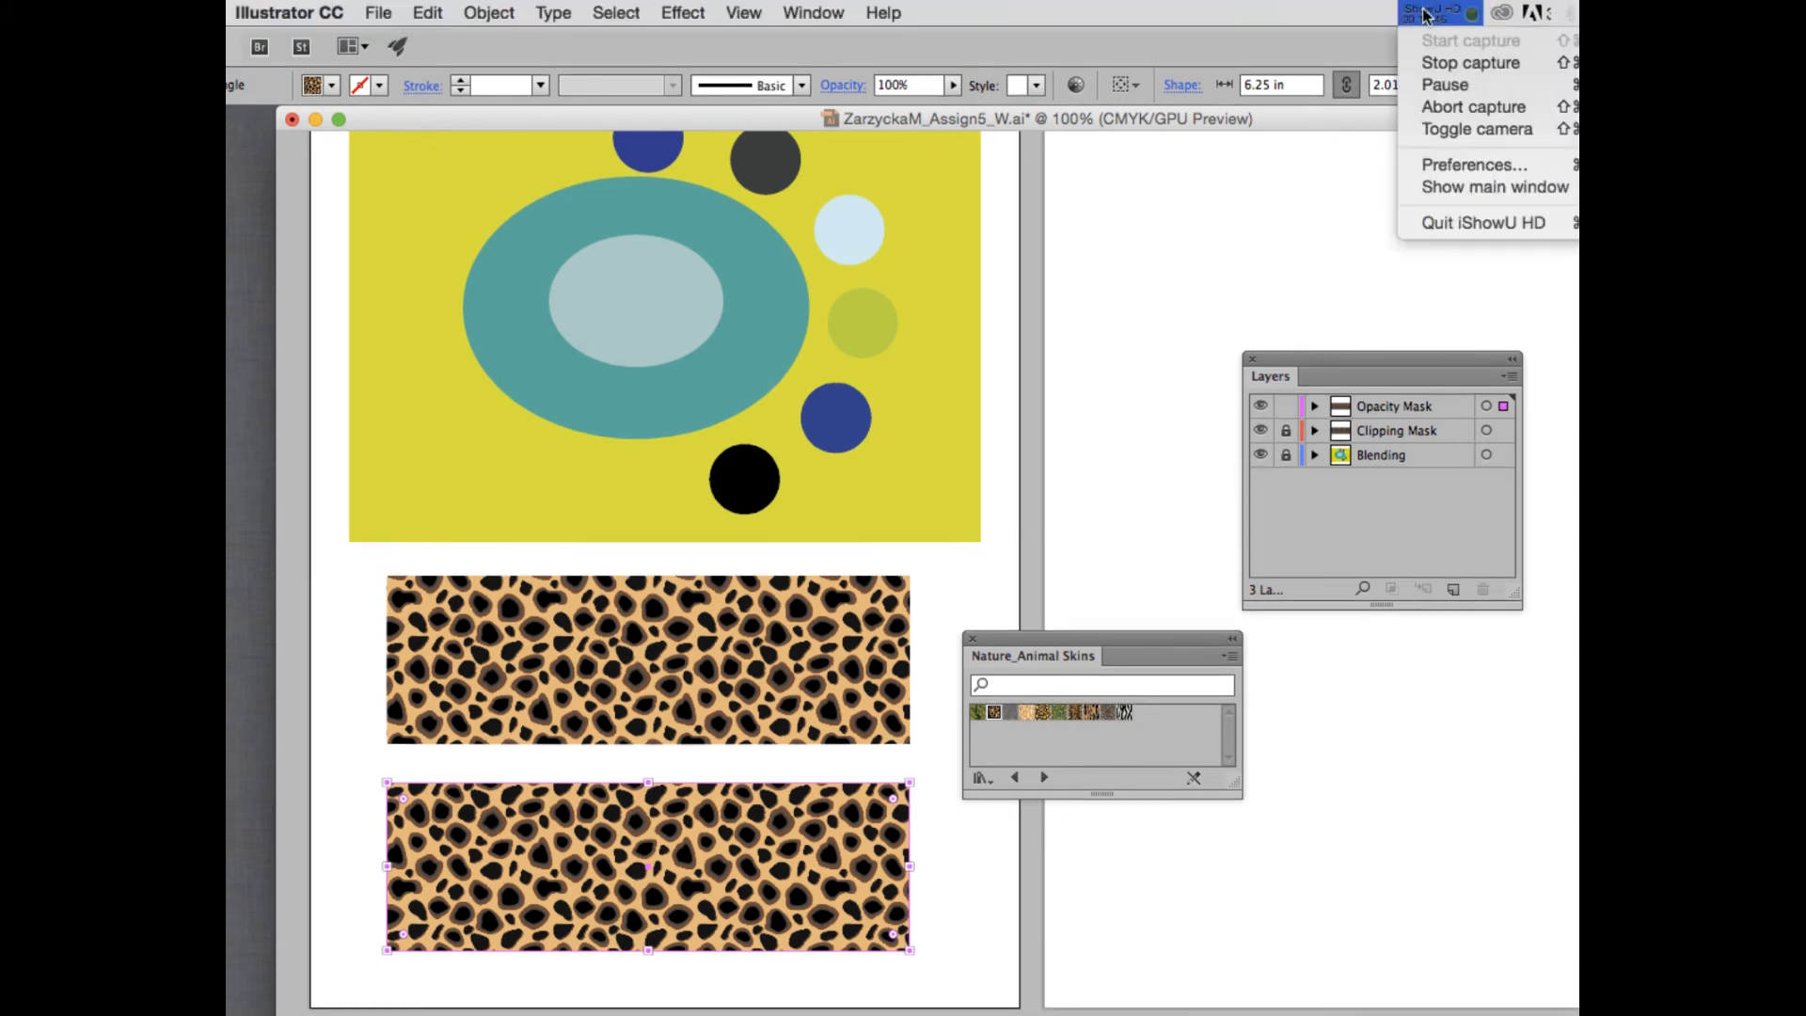
left_click(1438, 81)
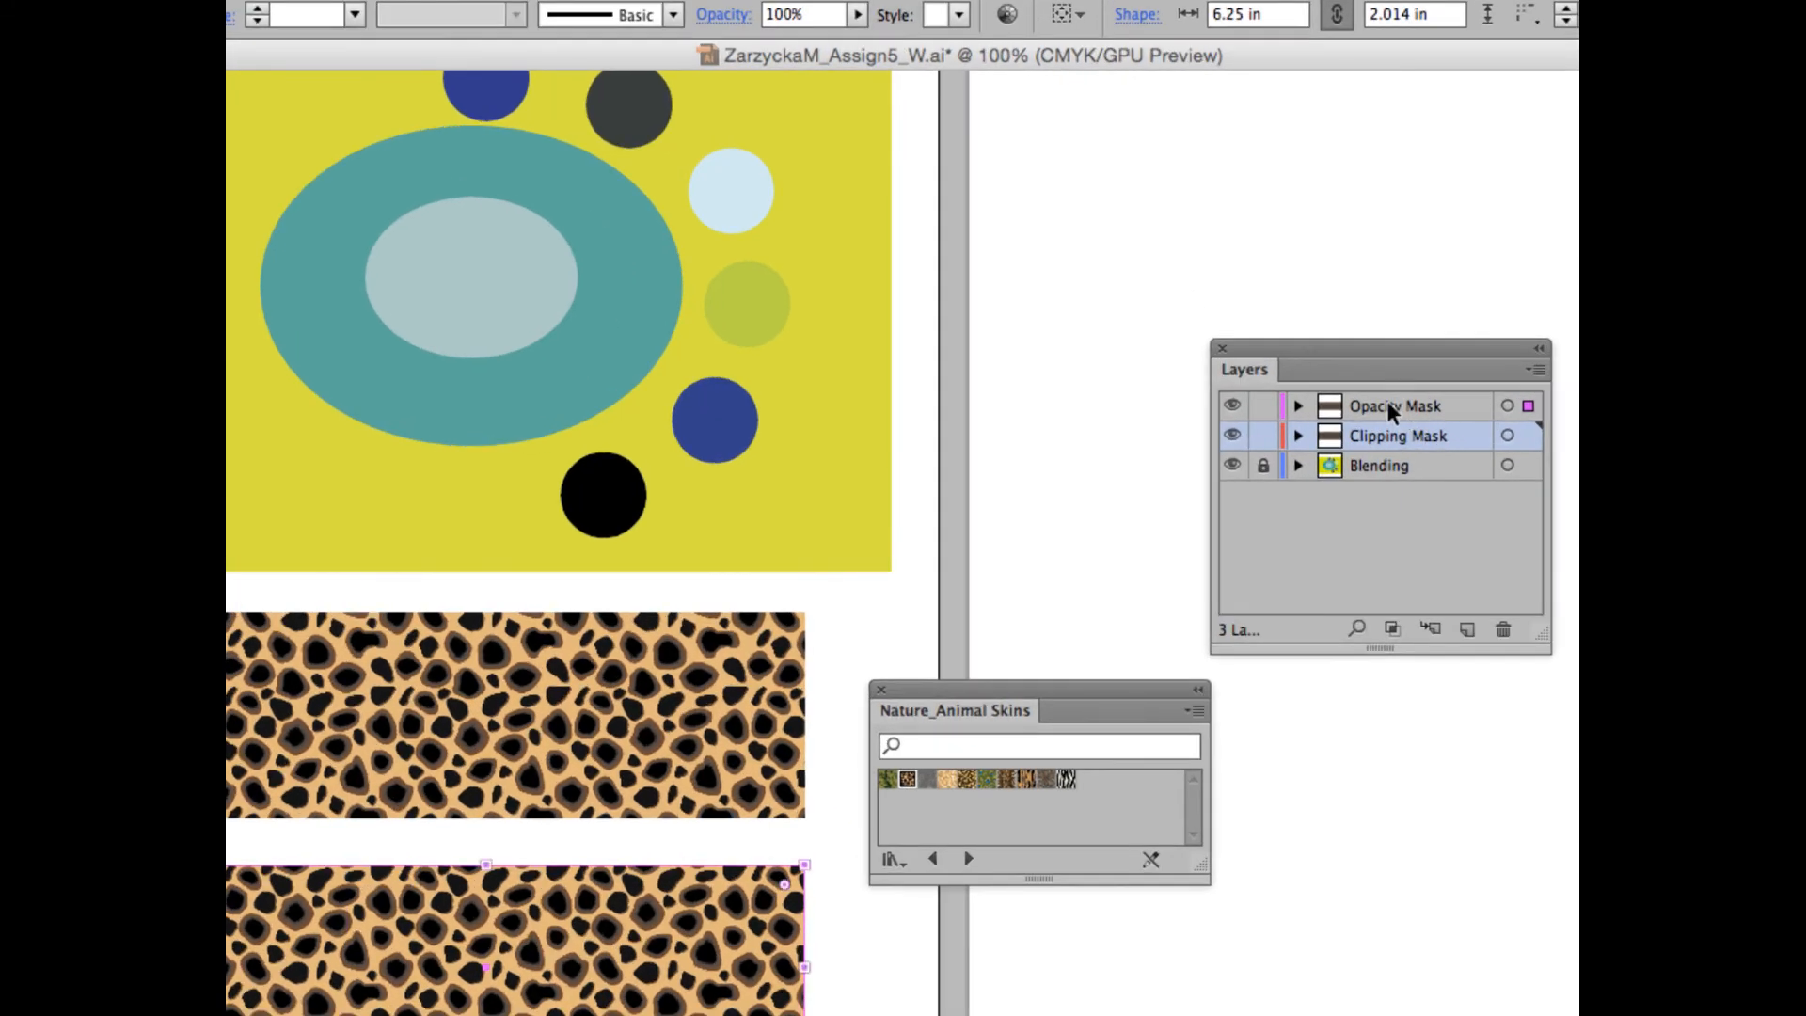
left_click(1263, 407)
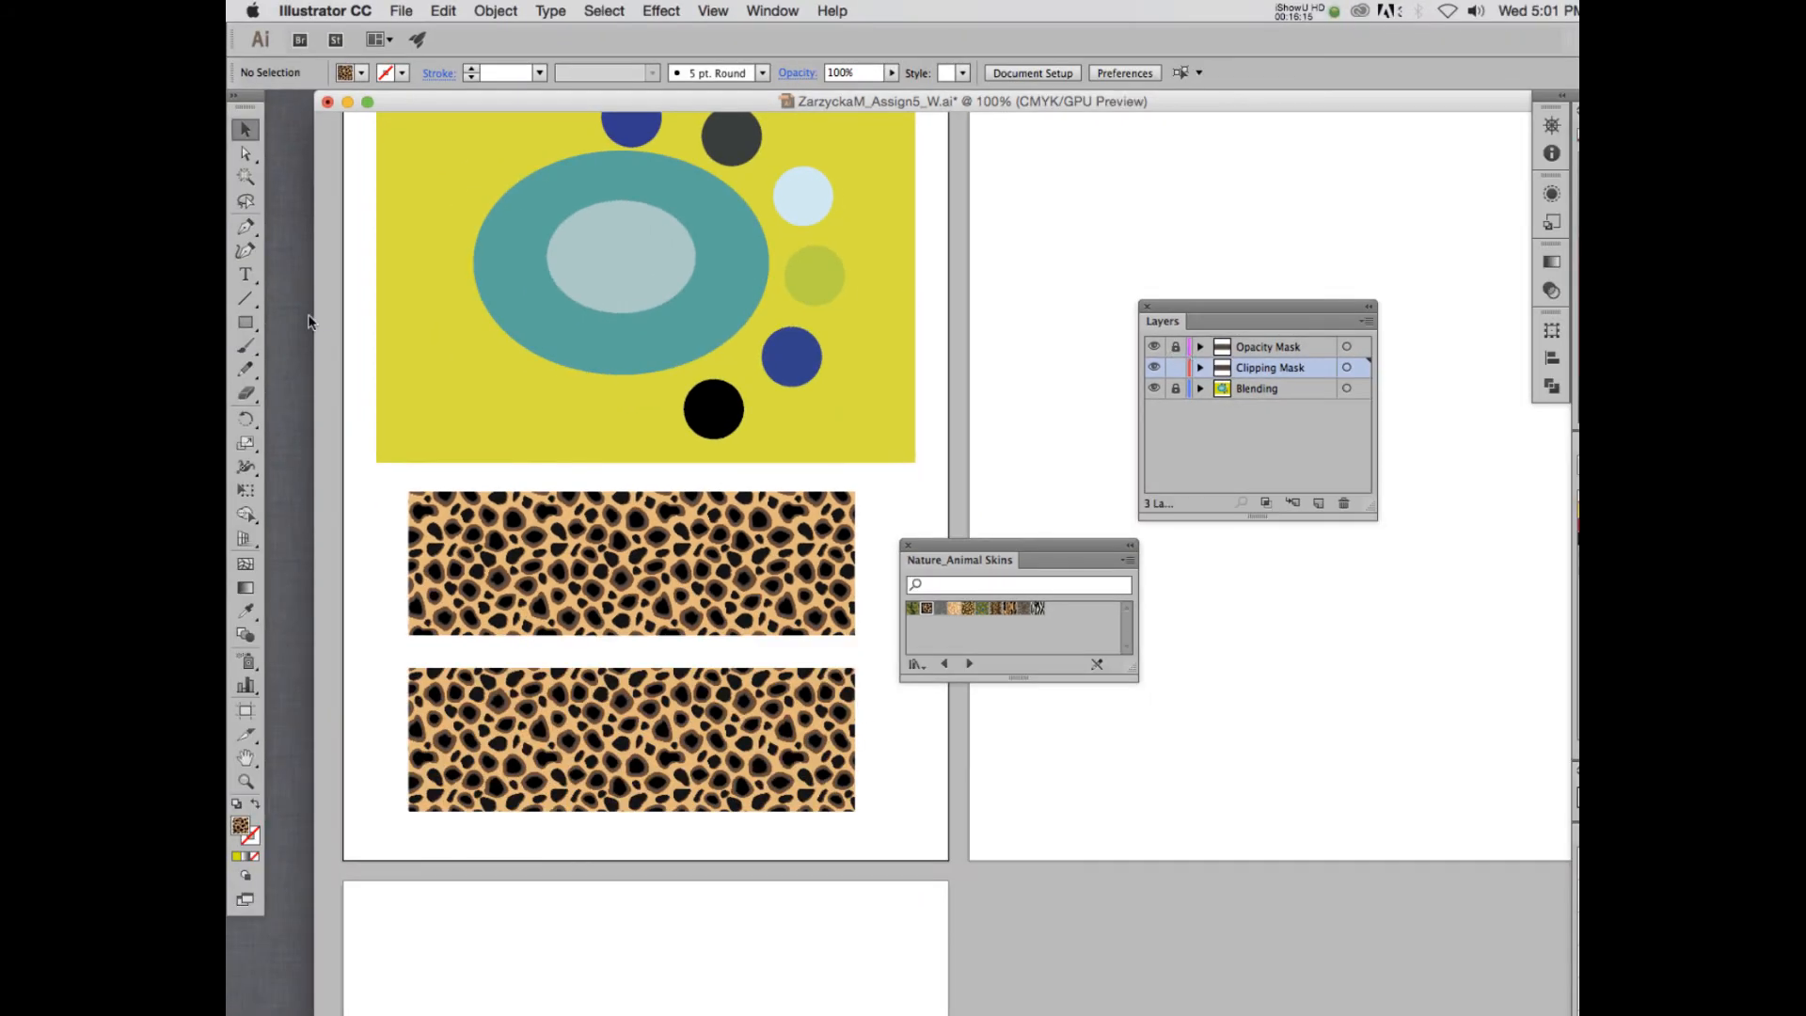
- Add the text ANIMAL on the upper spotted rectangle and fill it with white
left_click(246, 274)
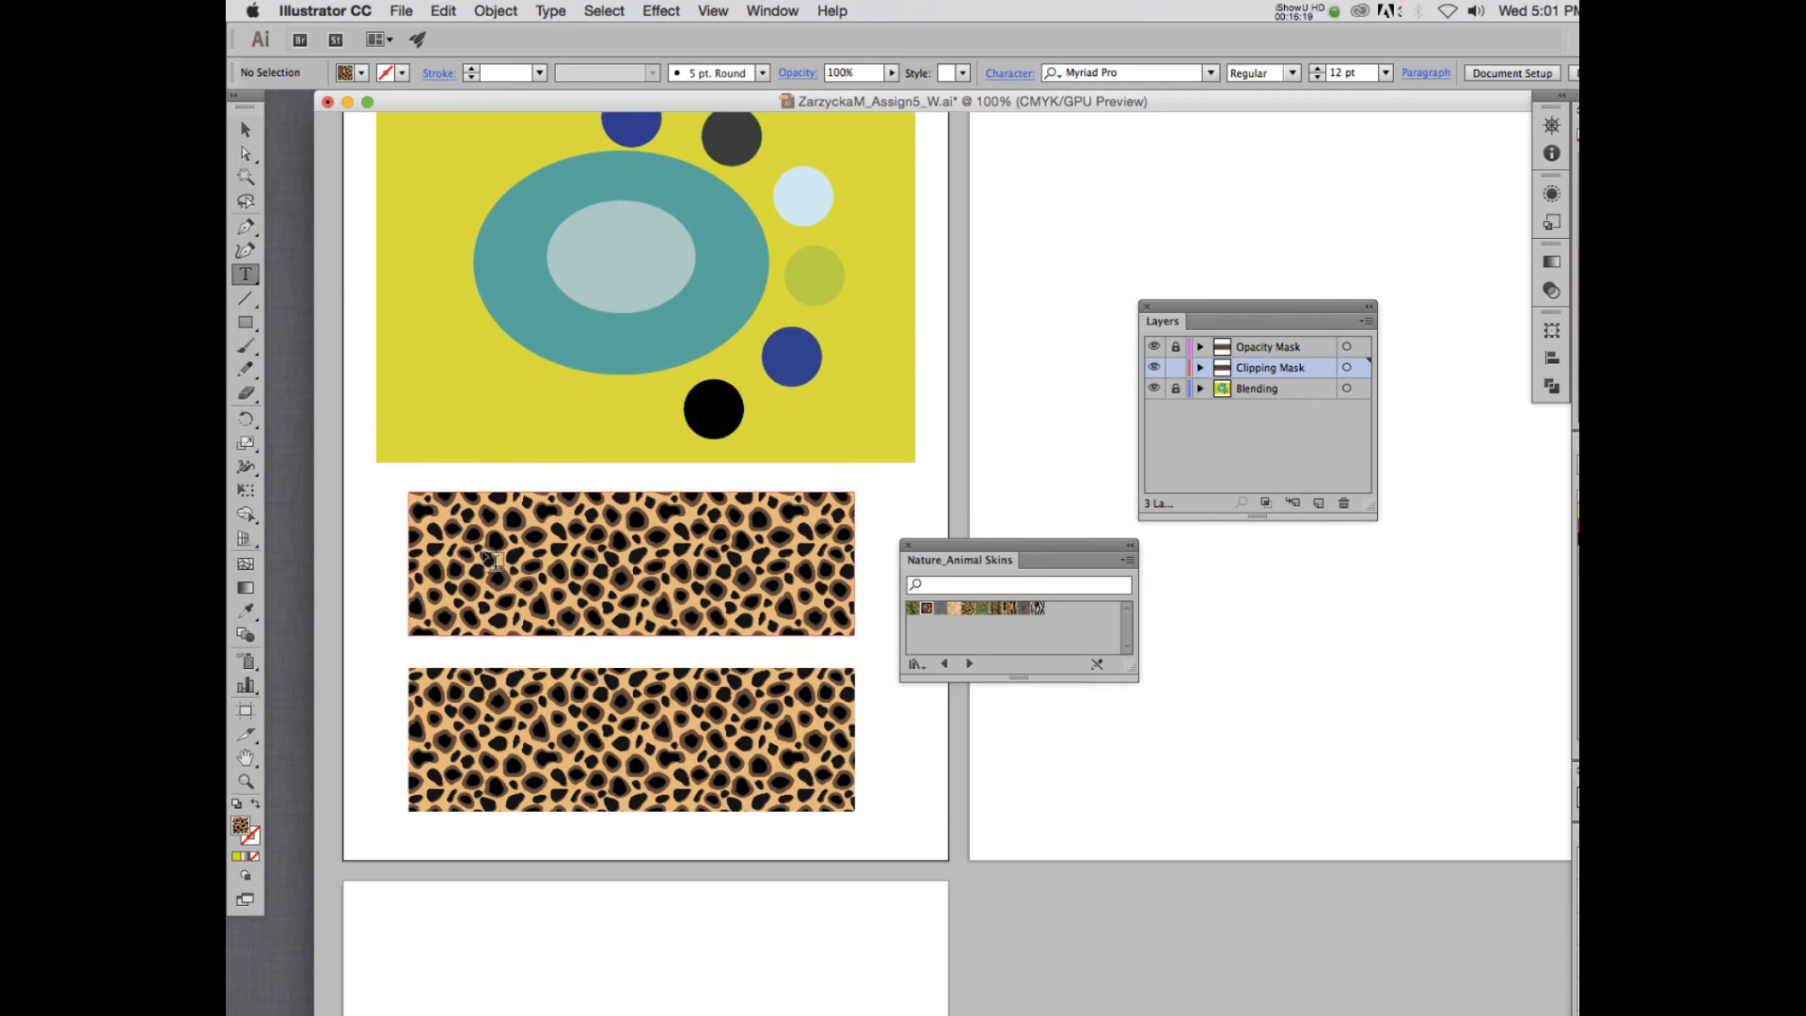
left_click(453, 553)
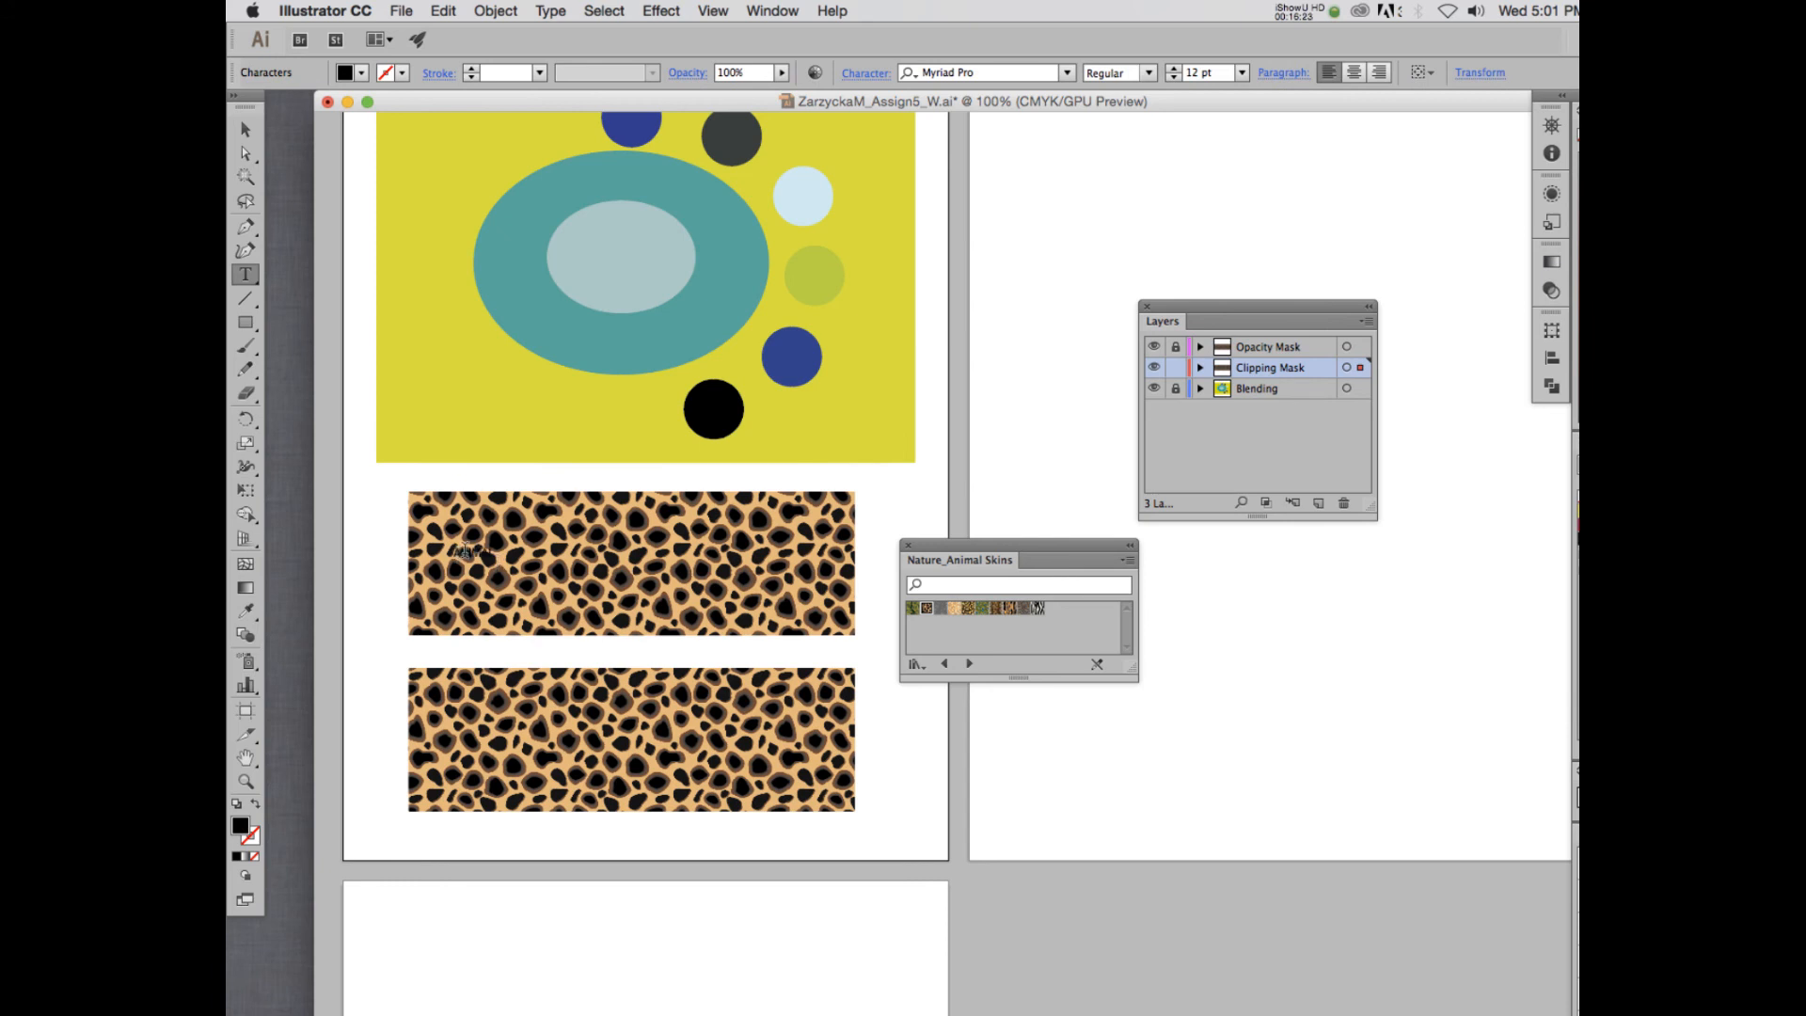
double_click(466, 551)
left_click(364, 75)
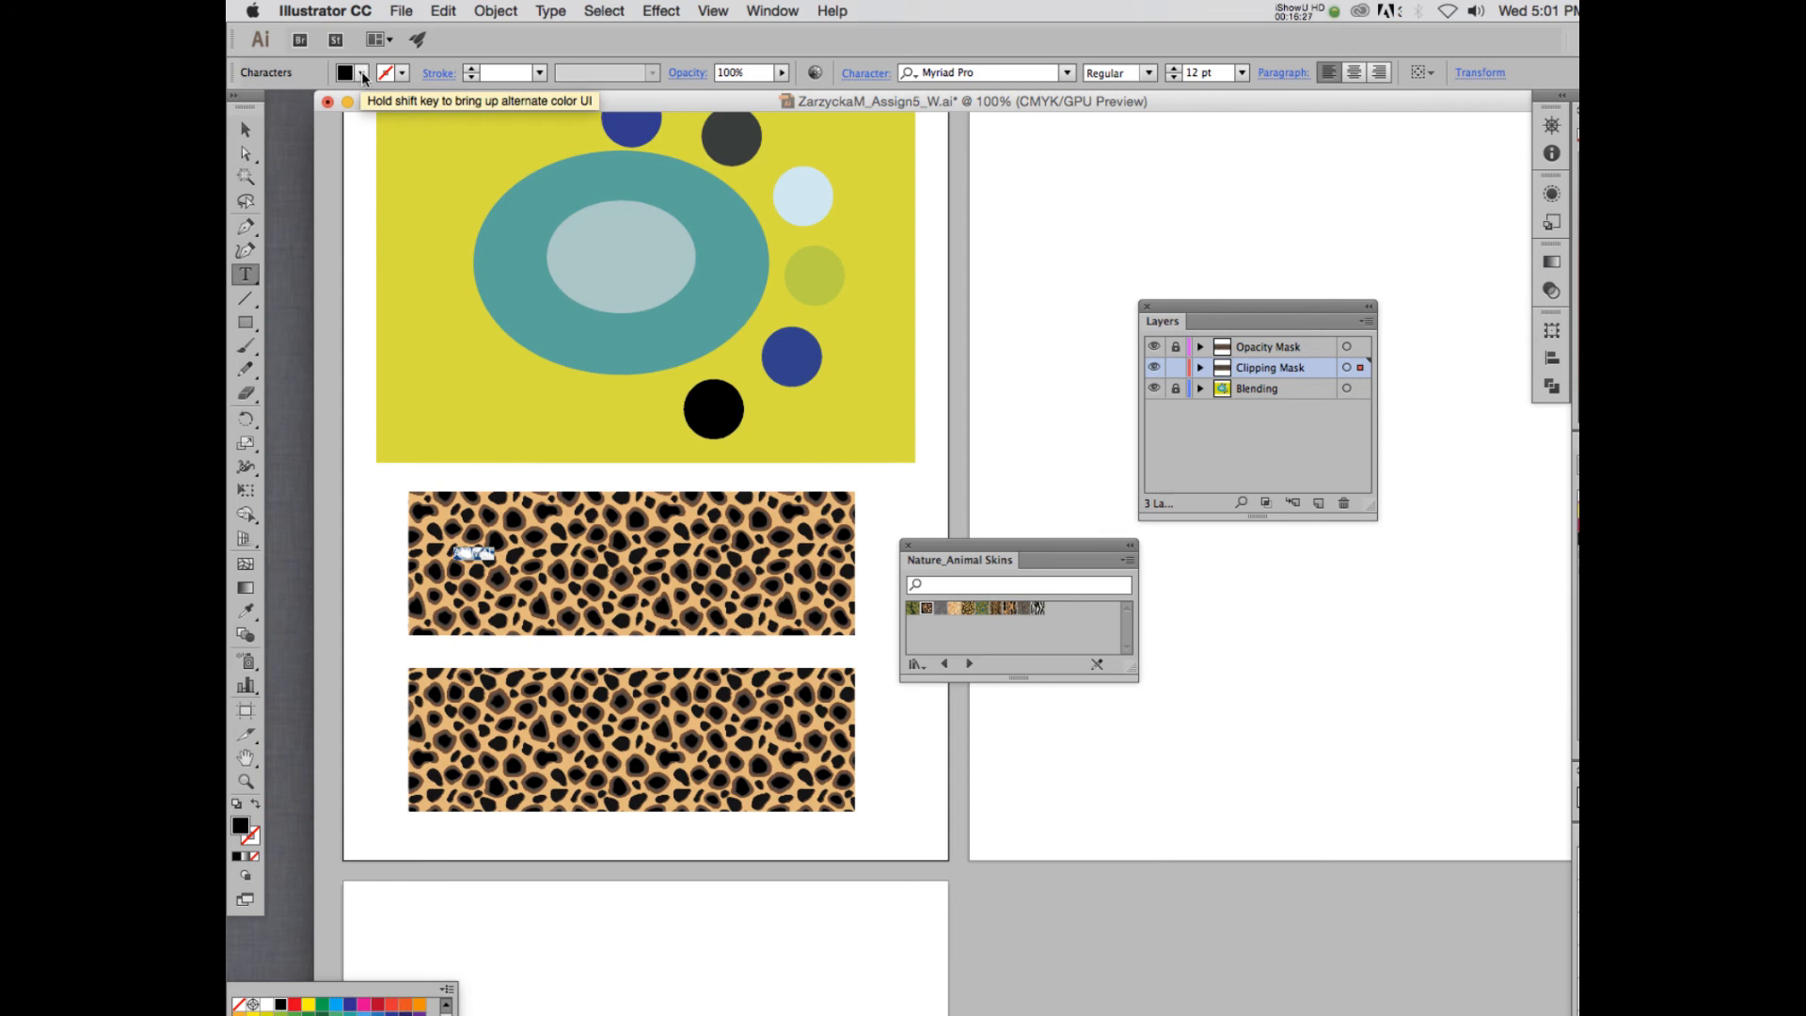
left_click(364, 77)
left_click(364, 75)
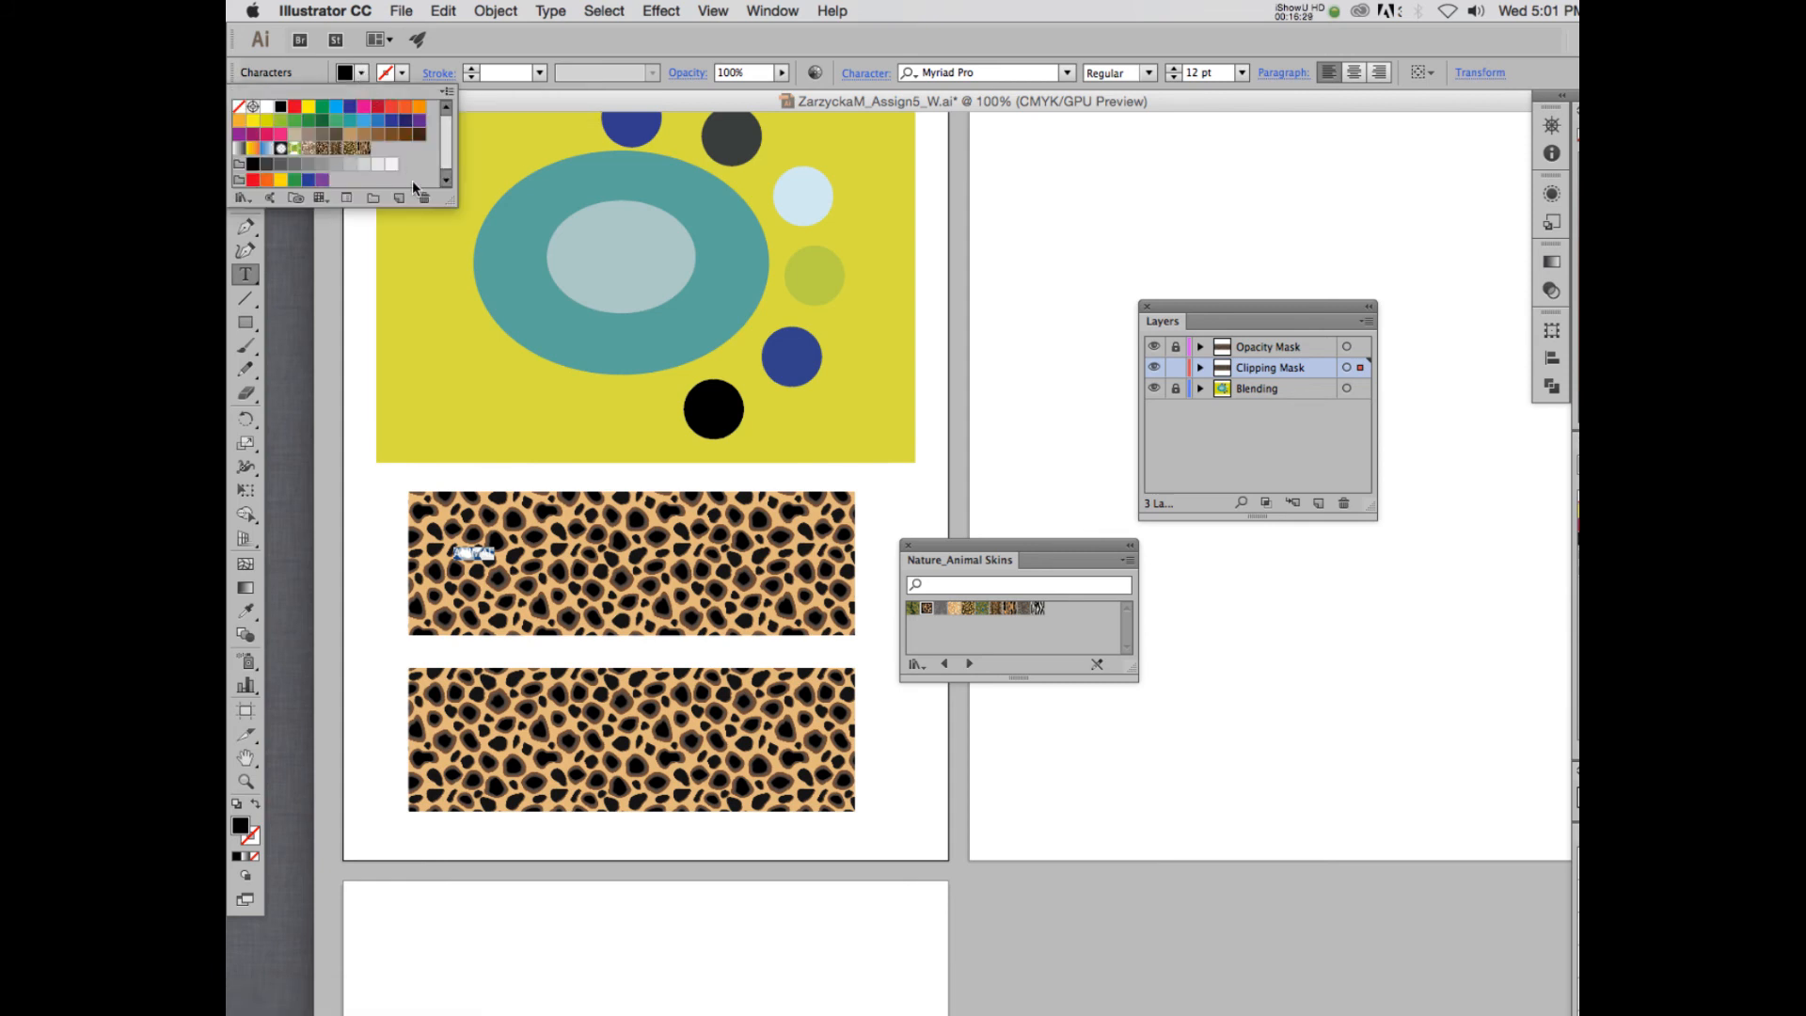
left_click(267, 109)
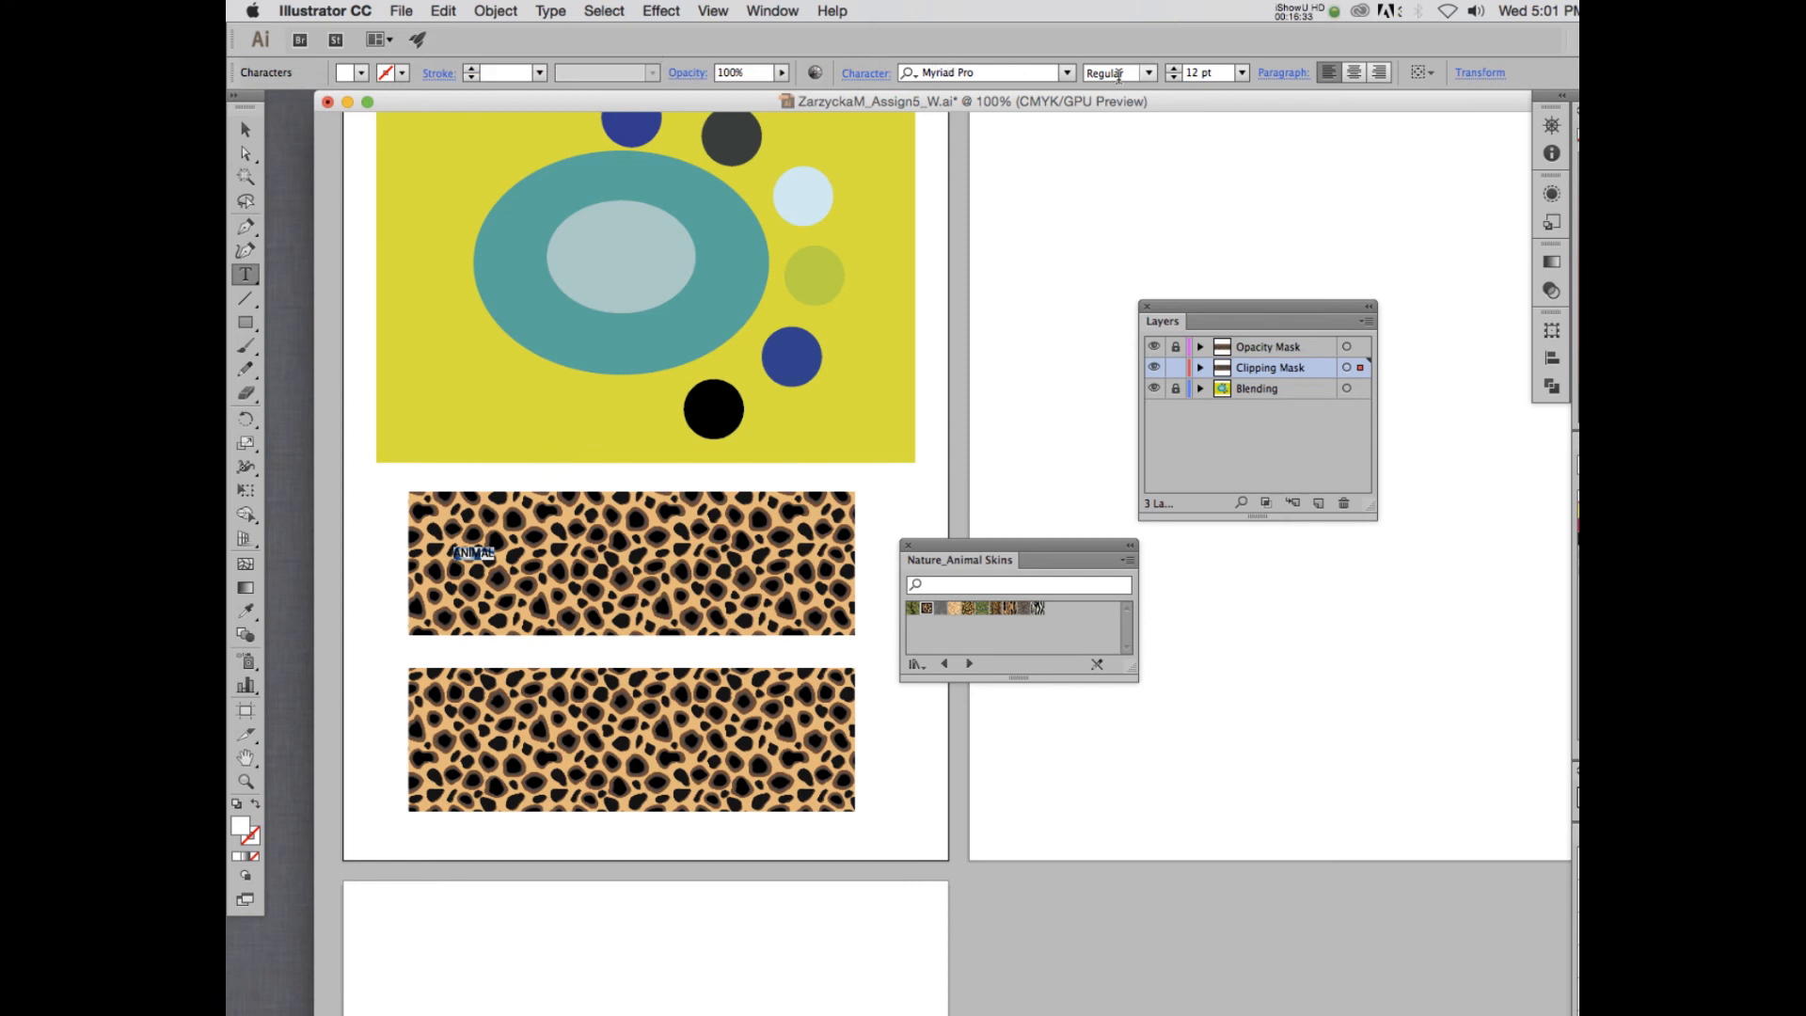
- Set the font of the ANIMAL text to Blackoak Std
left_click(1068, 74)
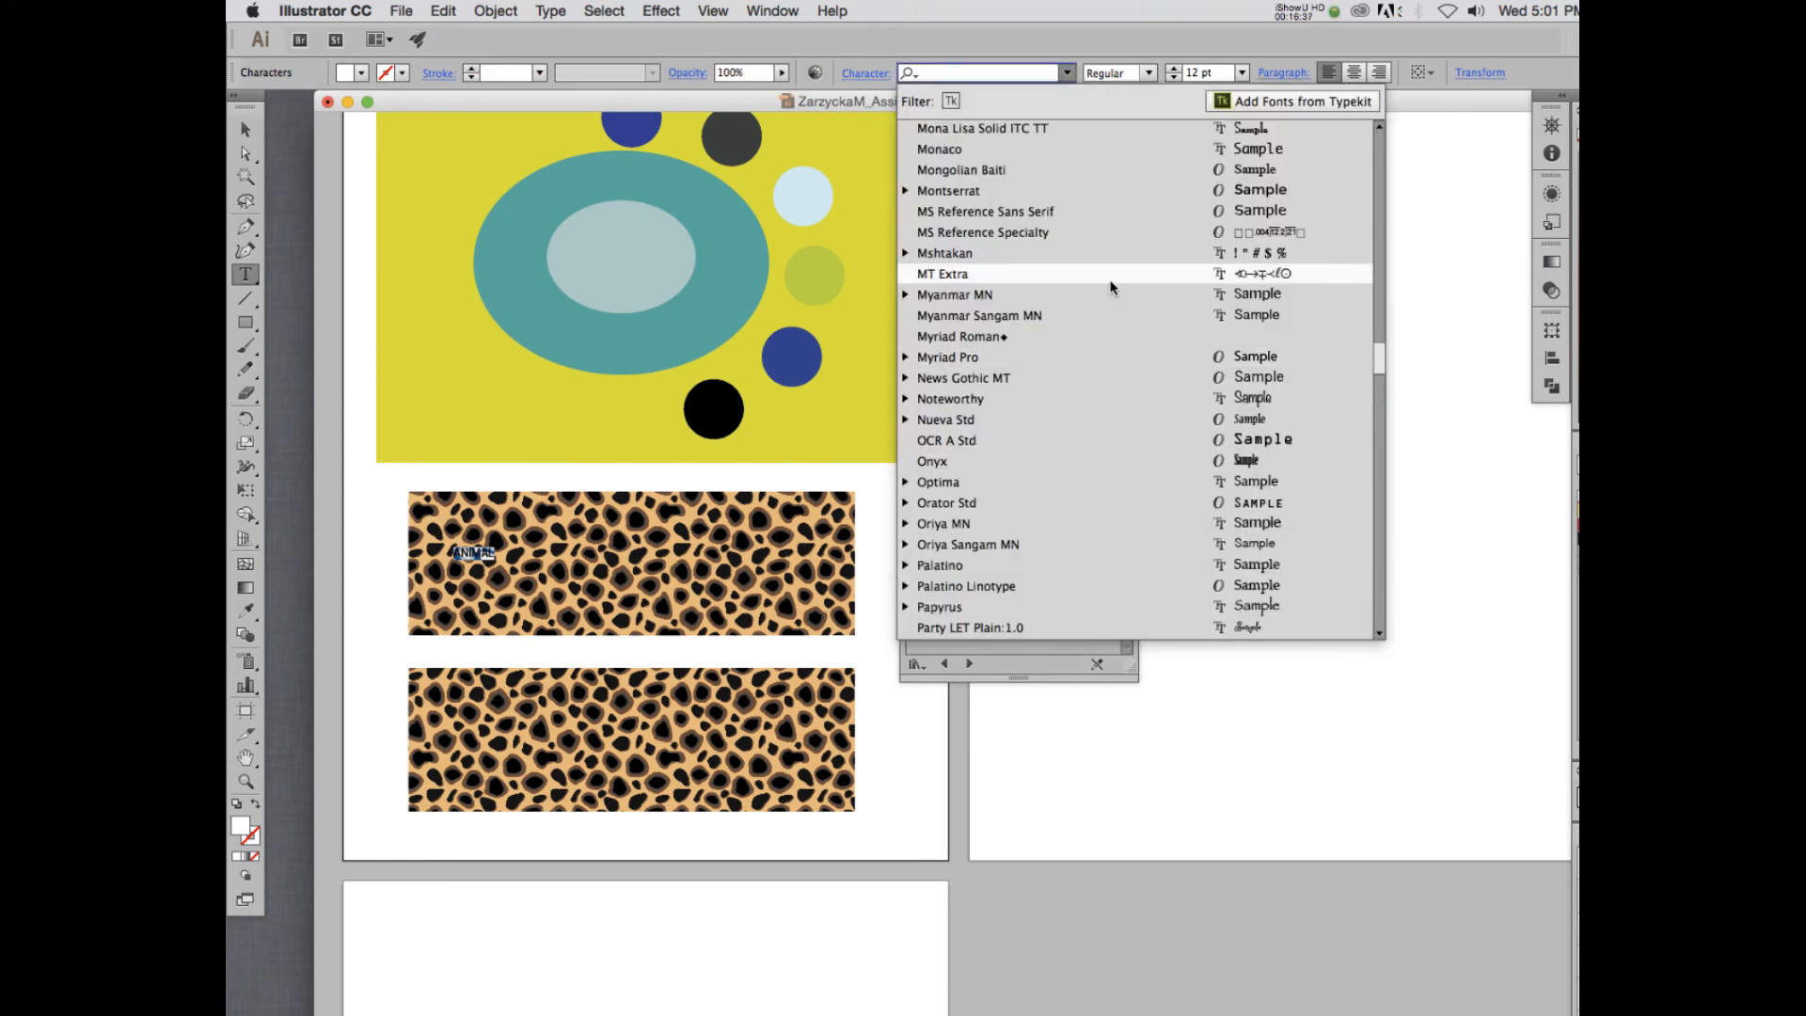
scroll(1110, 287, "up", 15)
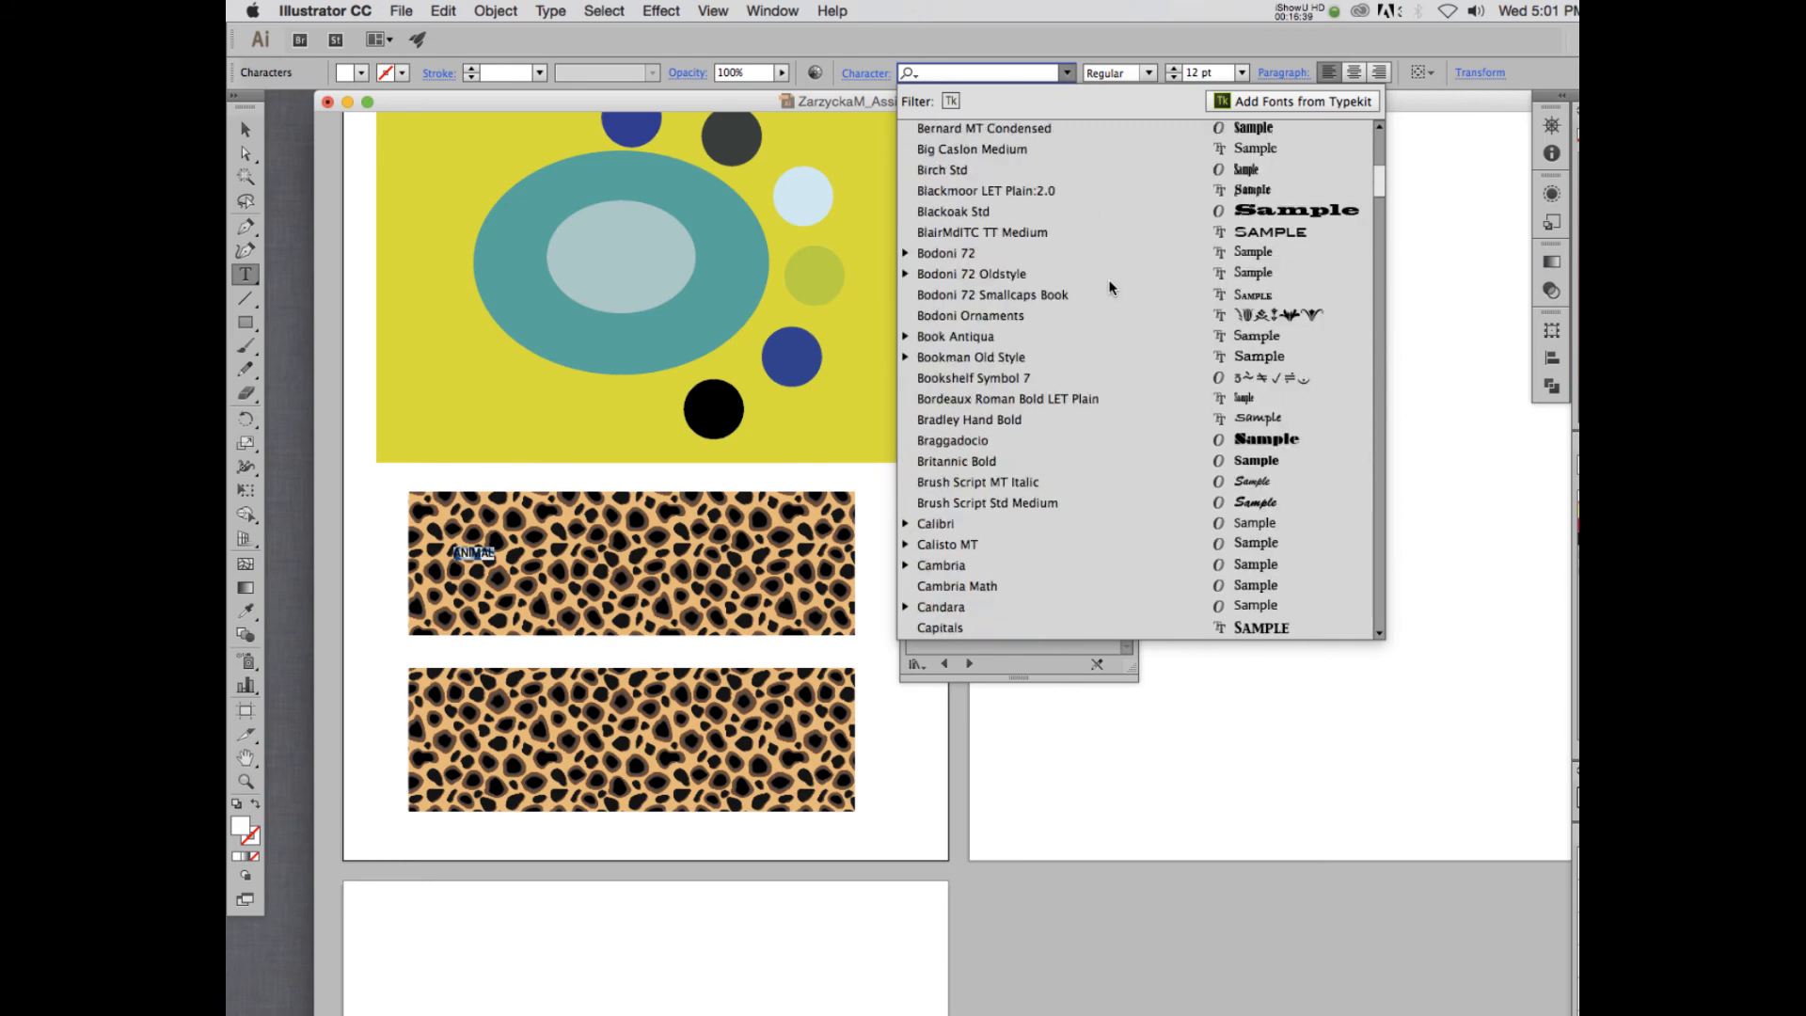
left_click(1140, 210)
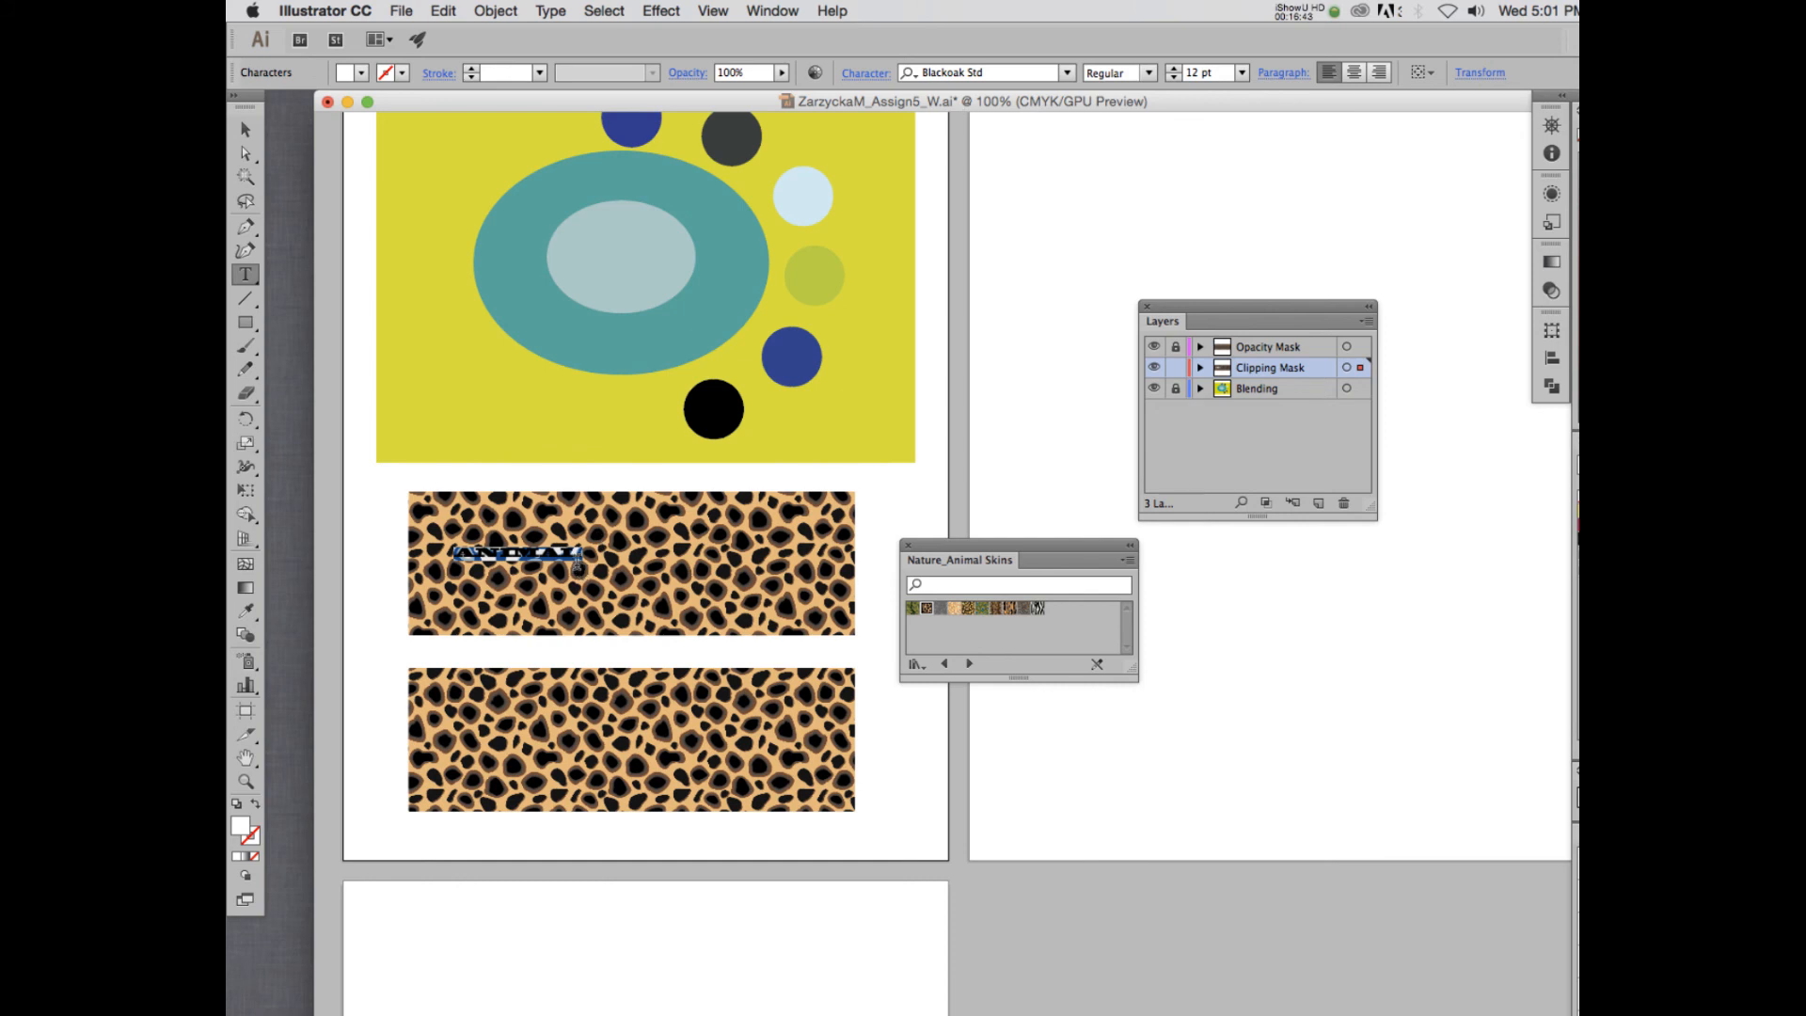
- Enlarge the ANIMAL text to about 82 pt and position it across the middle of the upper spotted rectangle
left_click(245, 129)
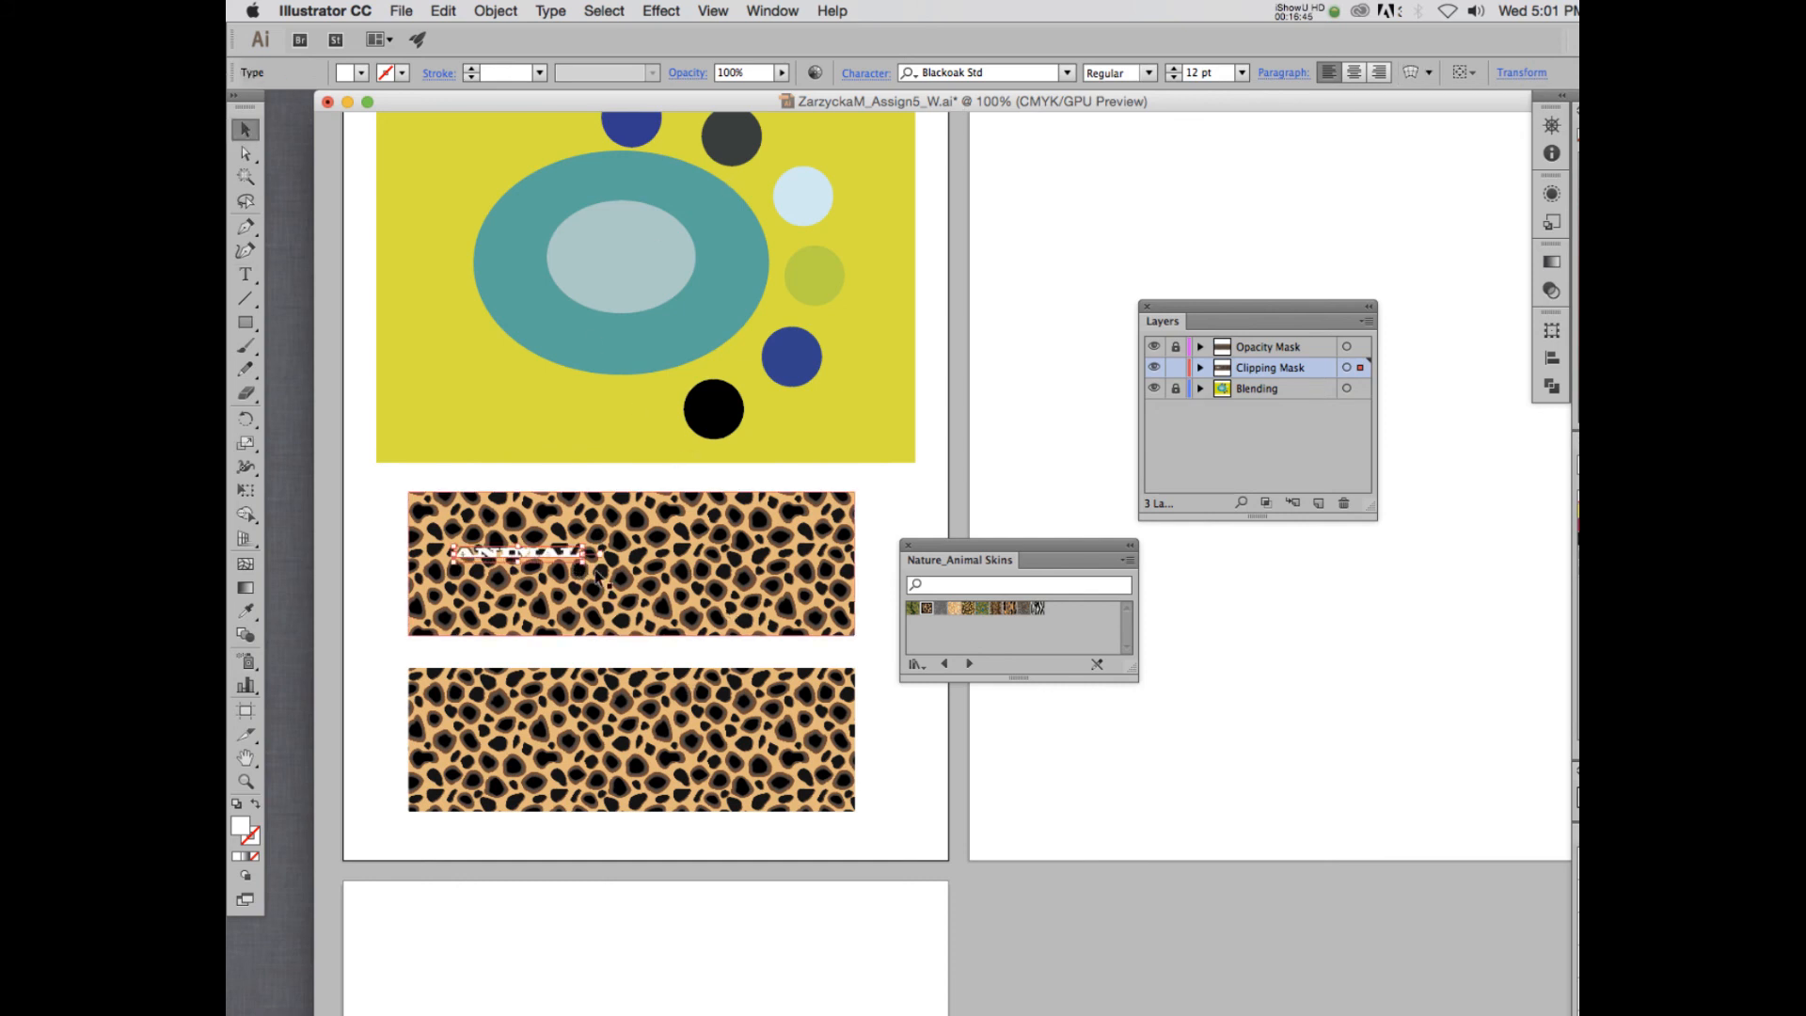
left_click_drag(585, 563, 859, 632)
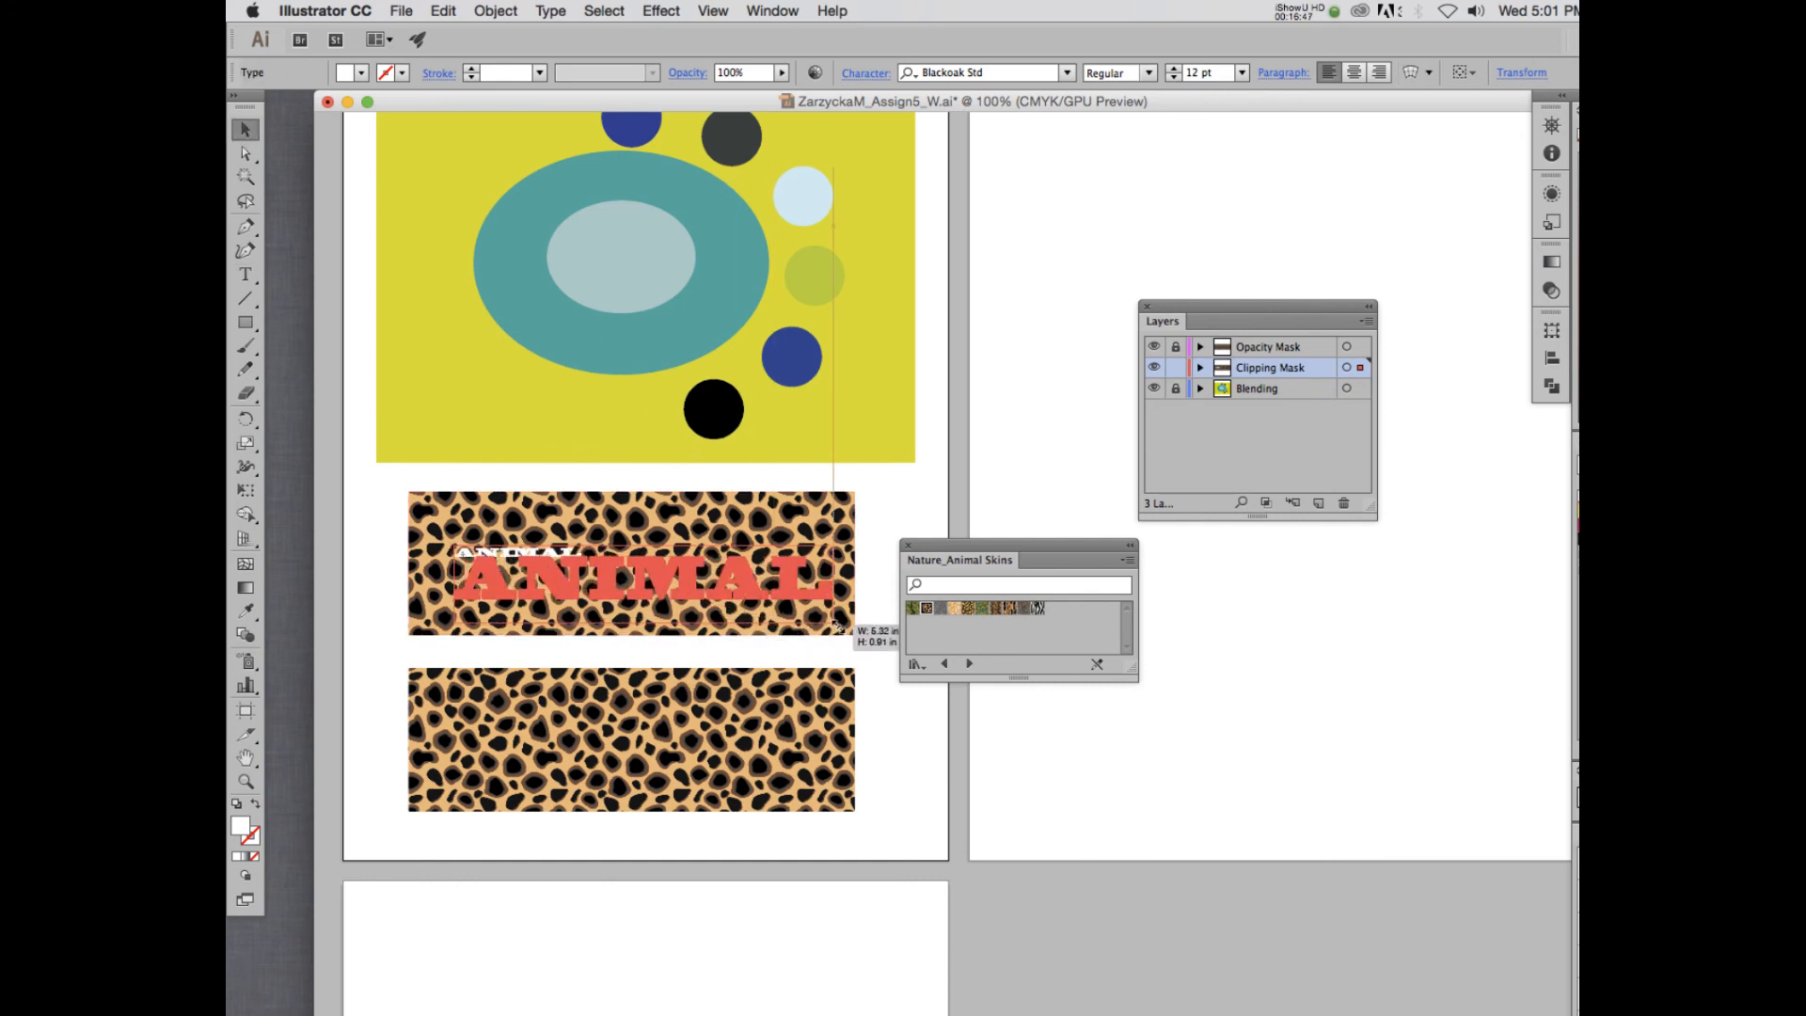
left_click_drag(785, 580, 771, 561)
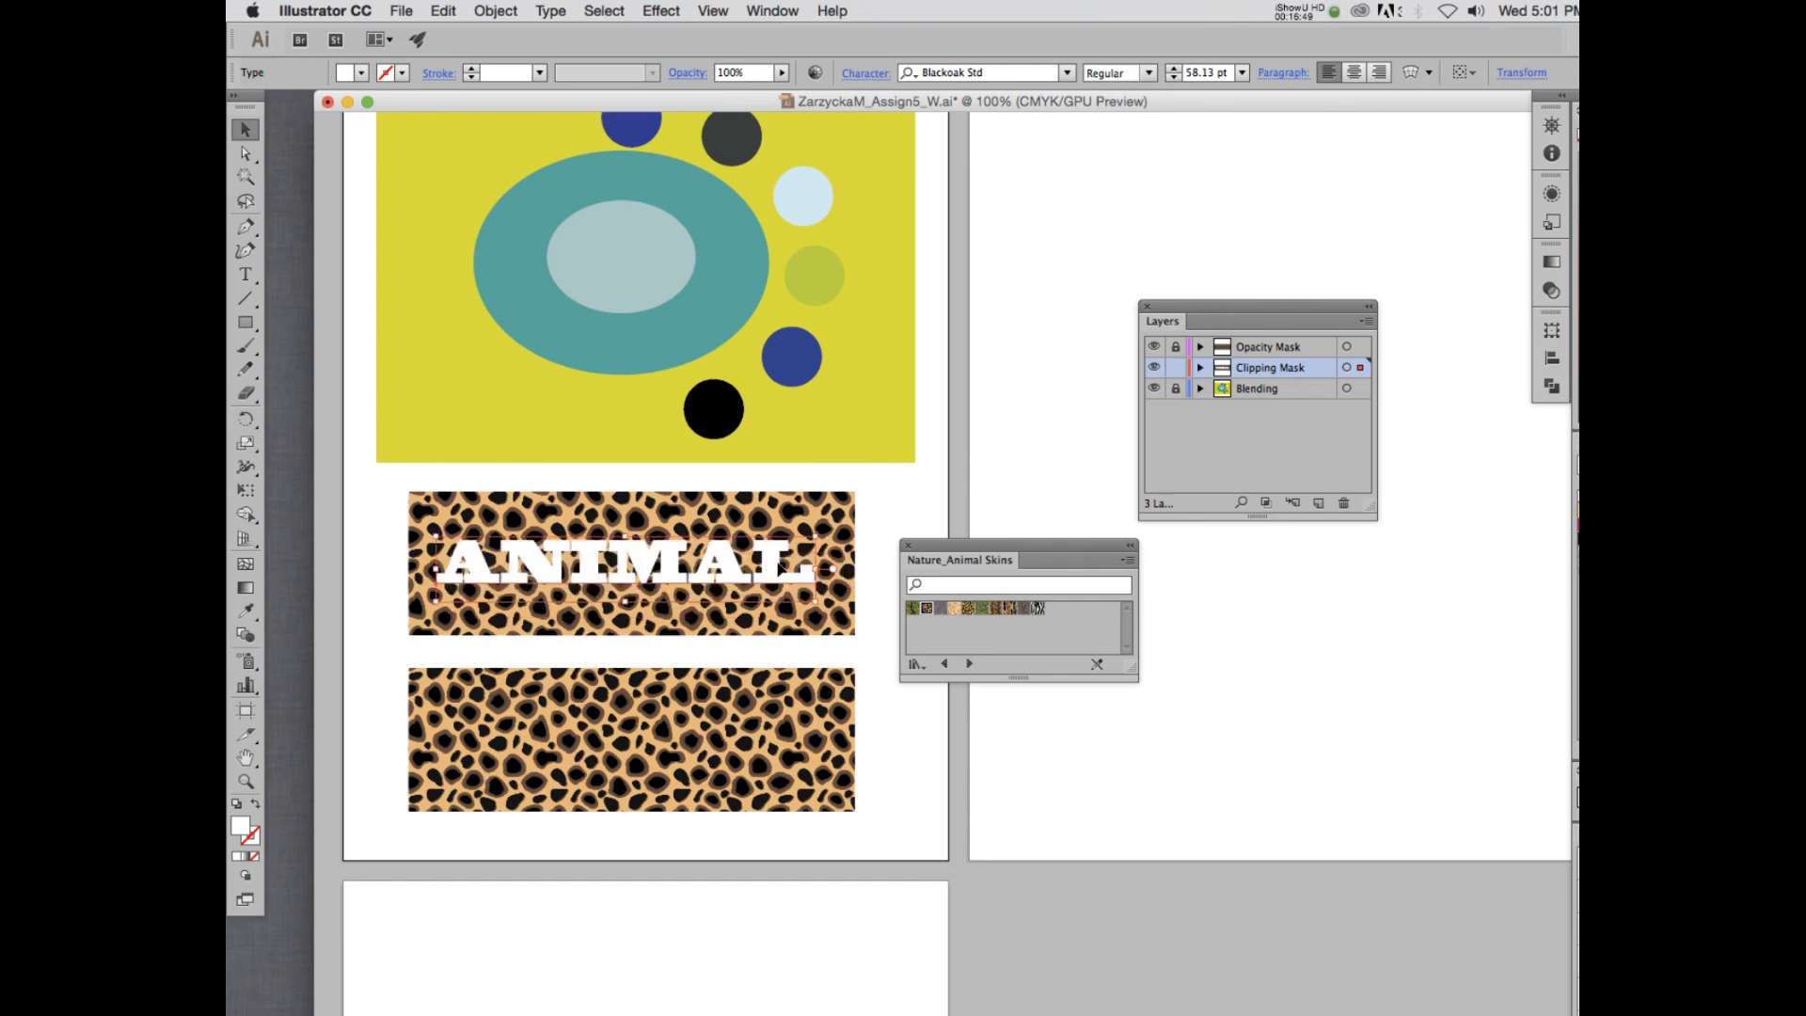
mouse_move(815, 602)
left_mouse_down()
mouse_move(854, 632)
mouse_move(807, 576)
left_mouse_up()
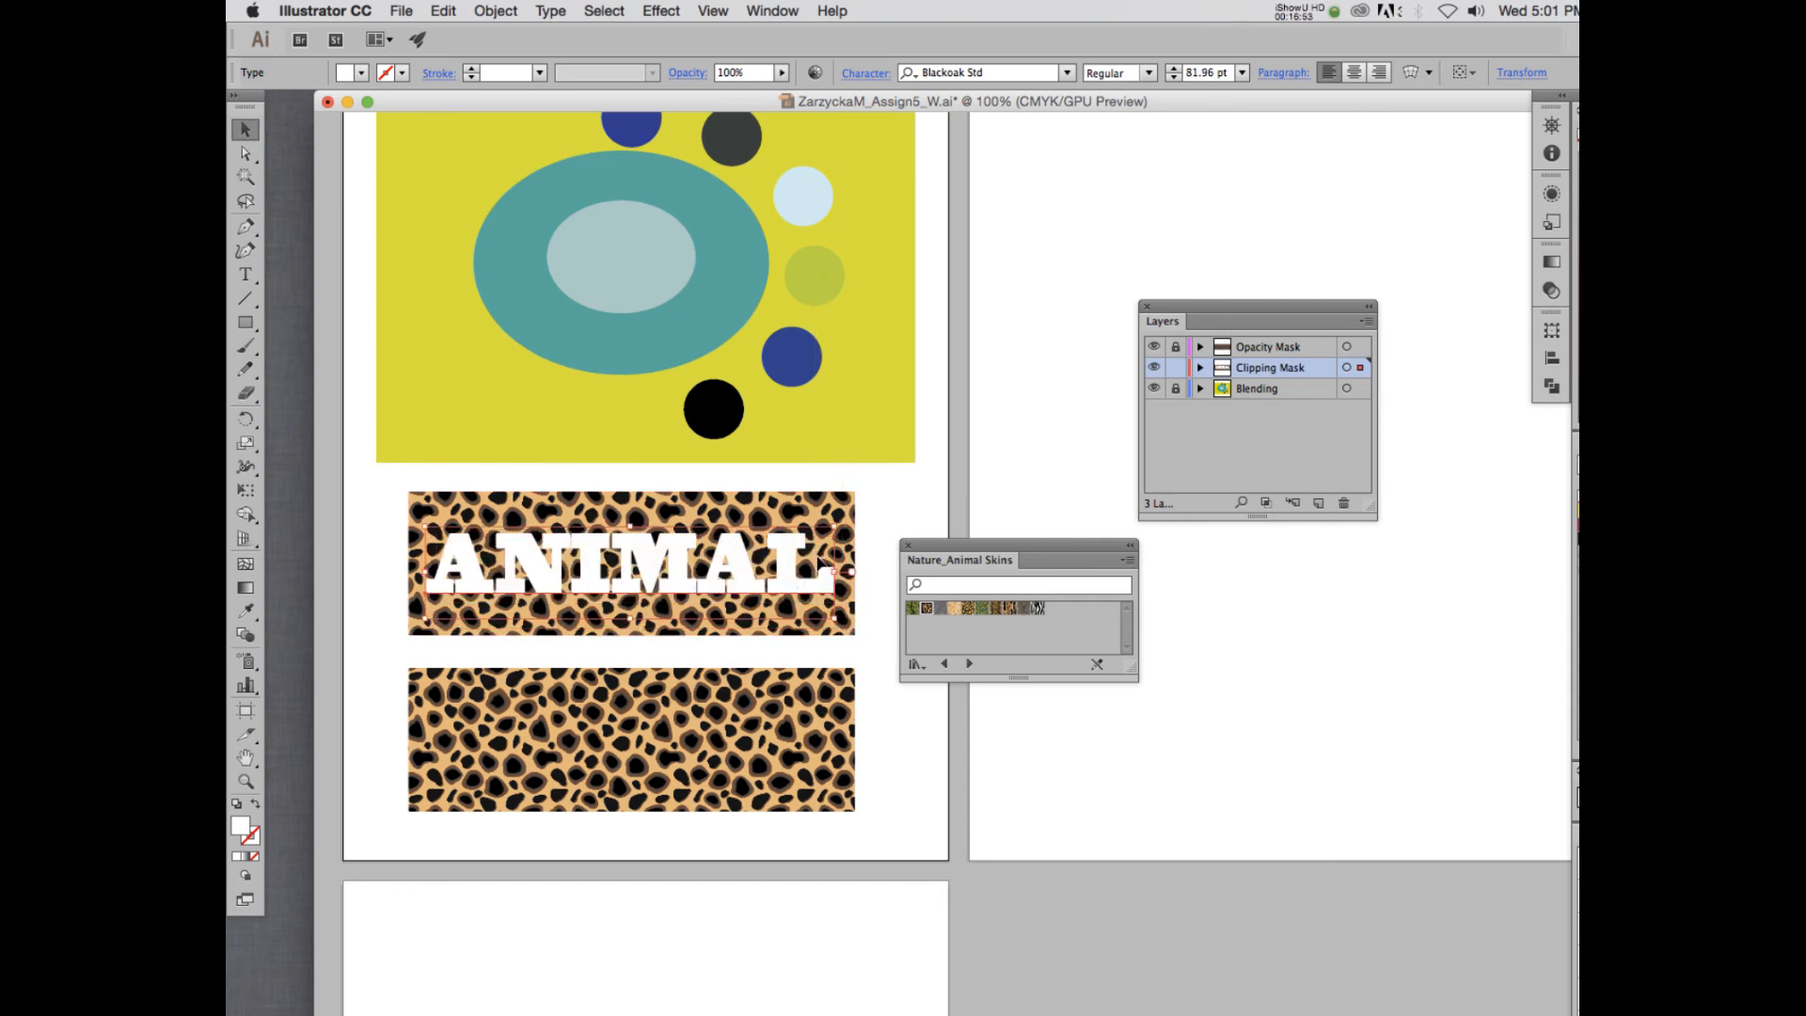
left_click(1032, 450)
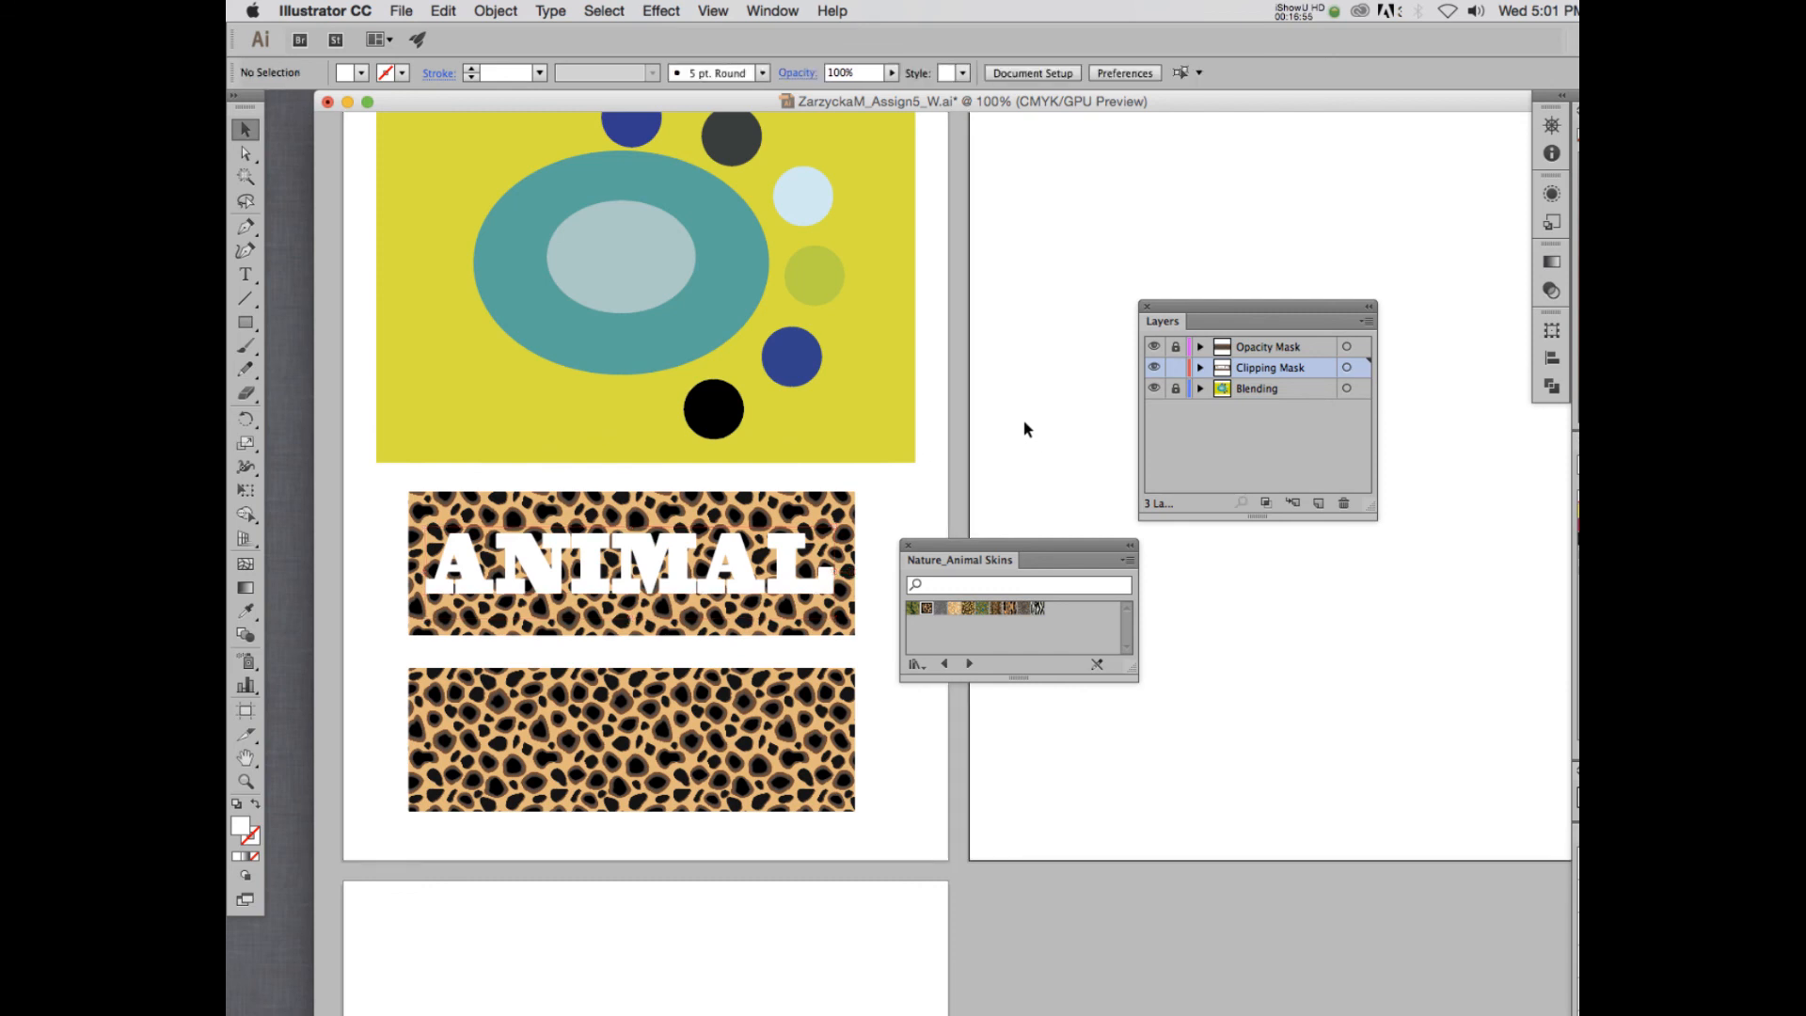
left_click(1297, 11)
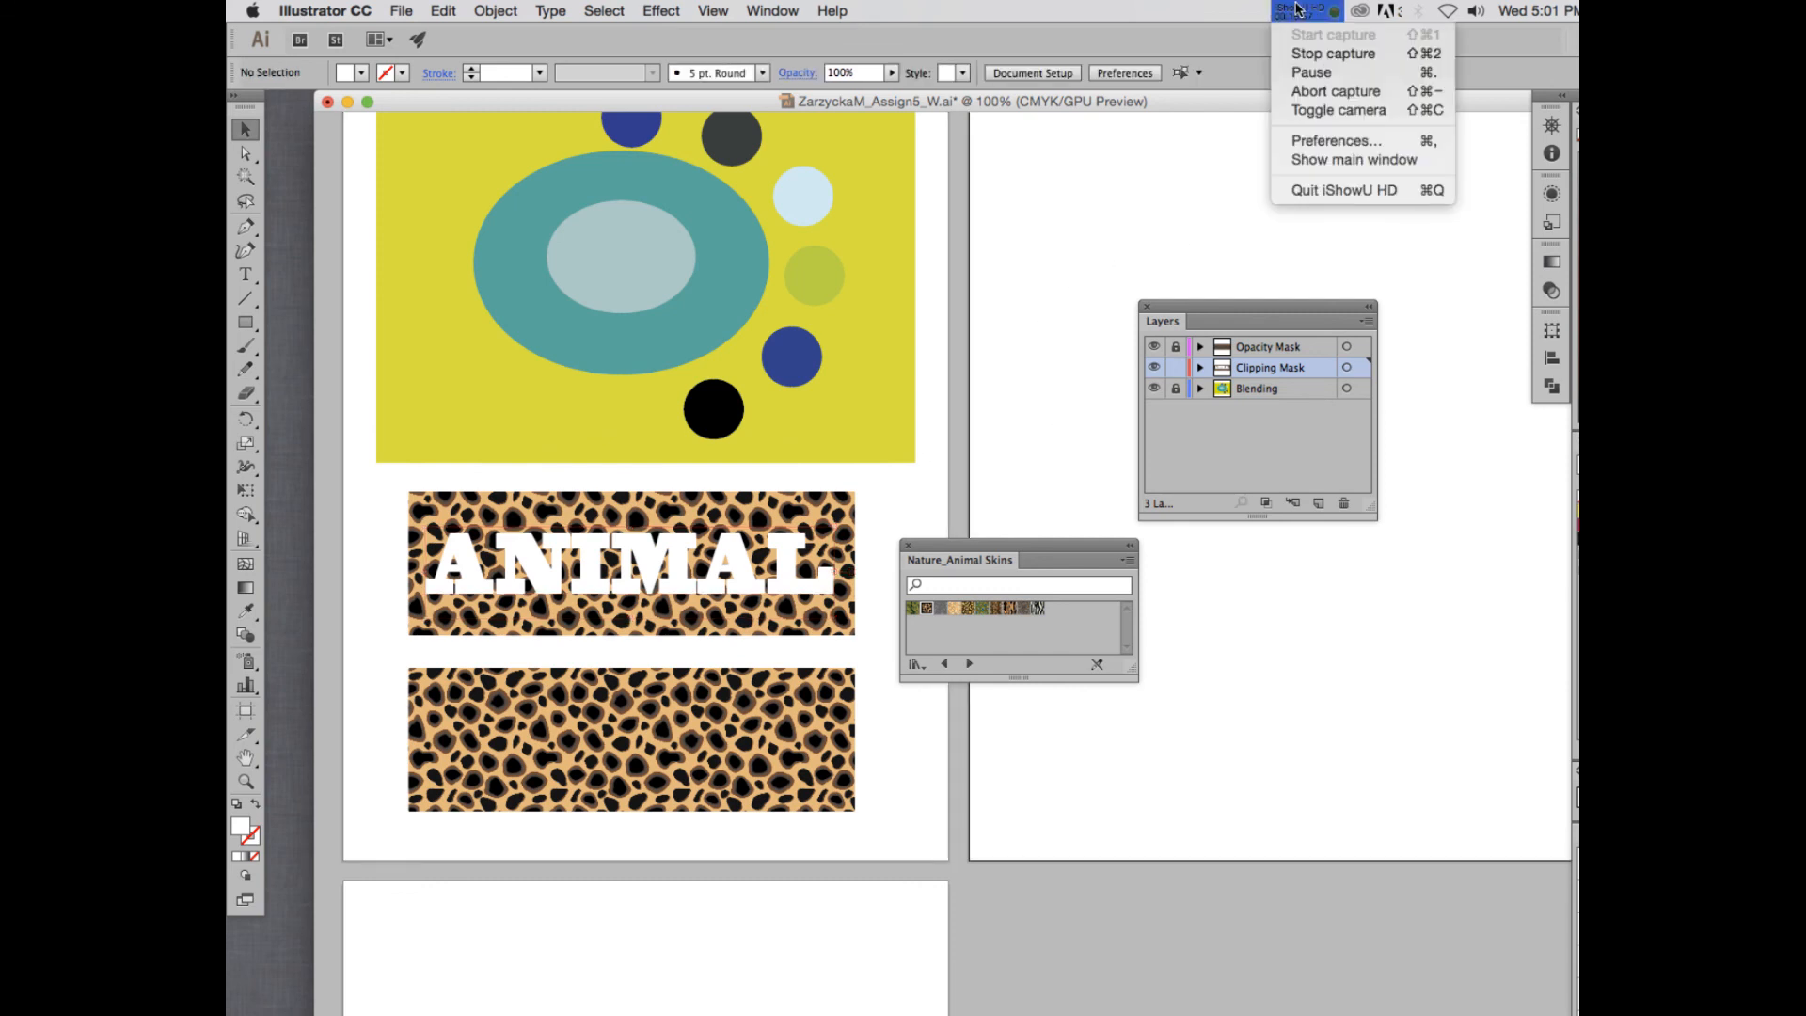
left_click(1310, 72)
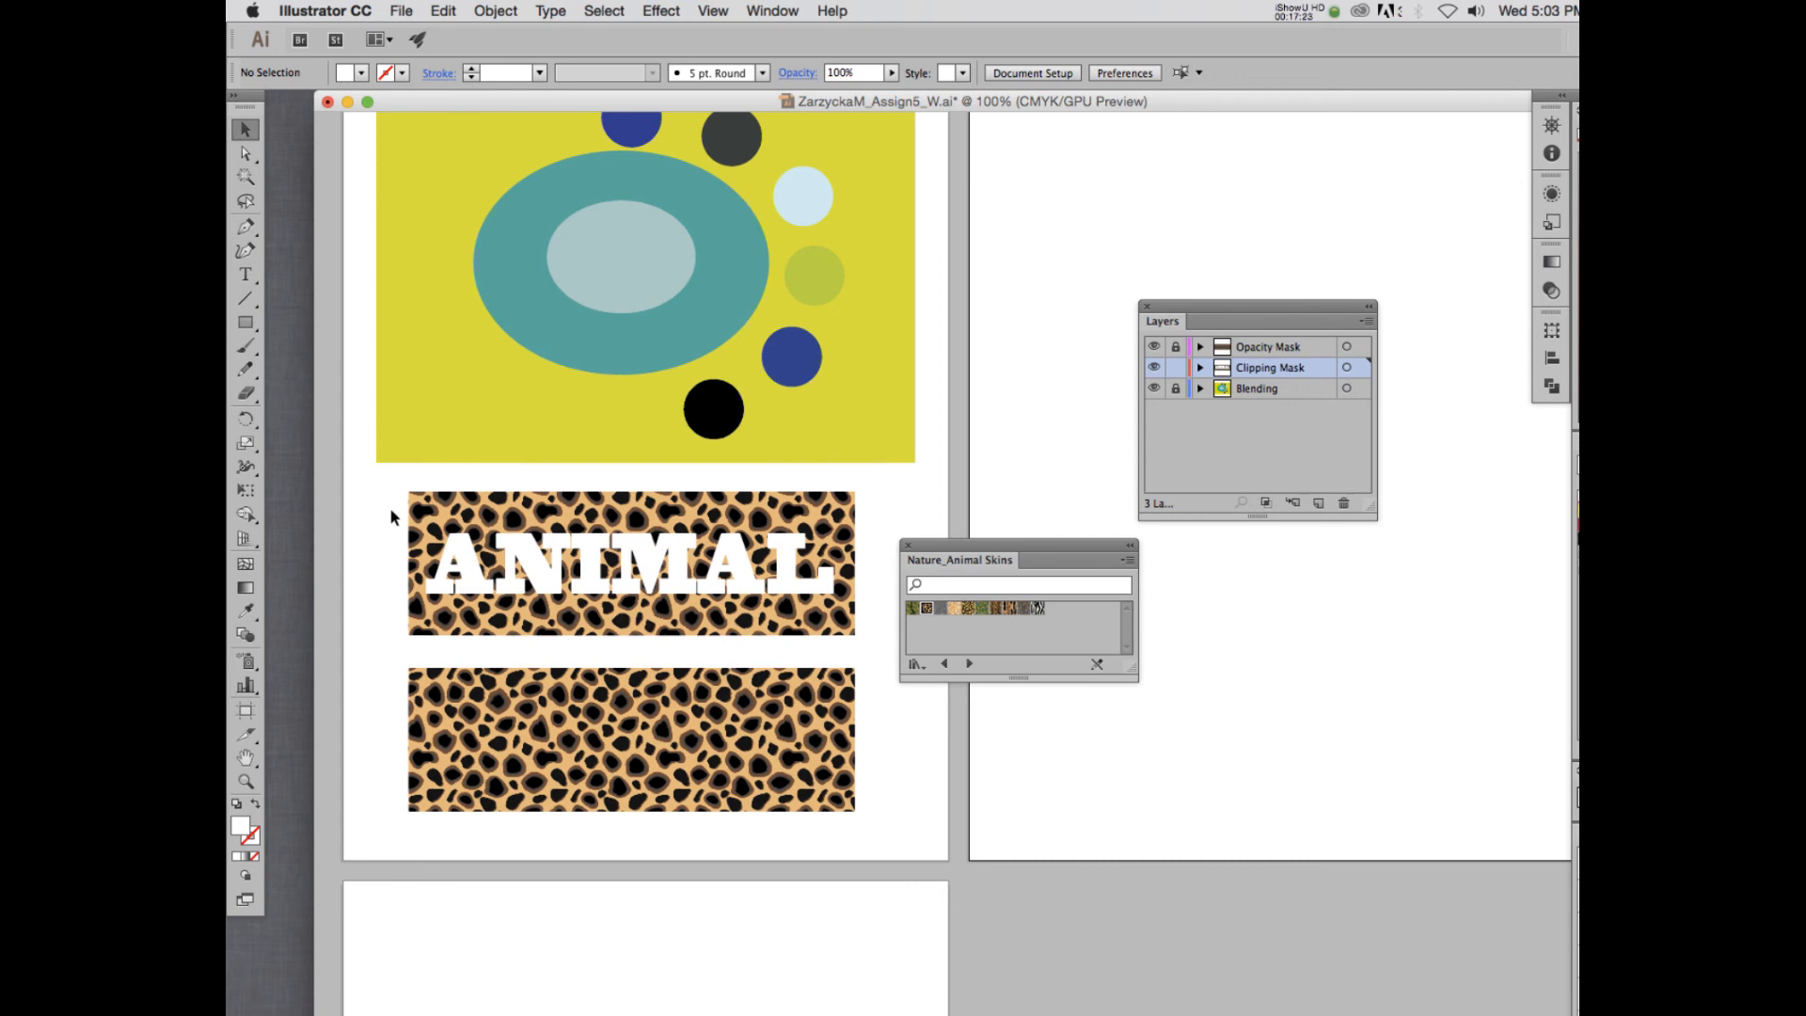
- Select the ANIMAL text together with the upper spotted rectangle and make a clipping mask from the Clipping Mask layer
left_click_drag(391, 511, 496, 593)
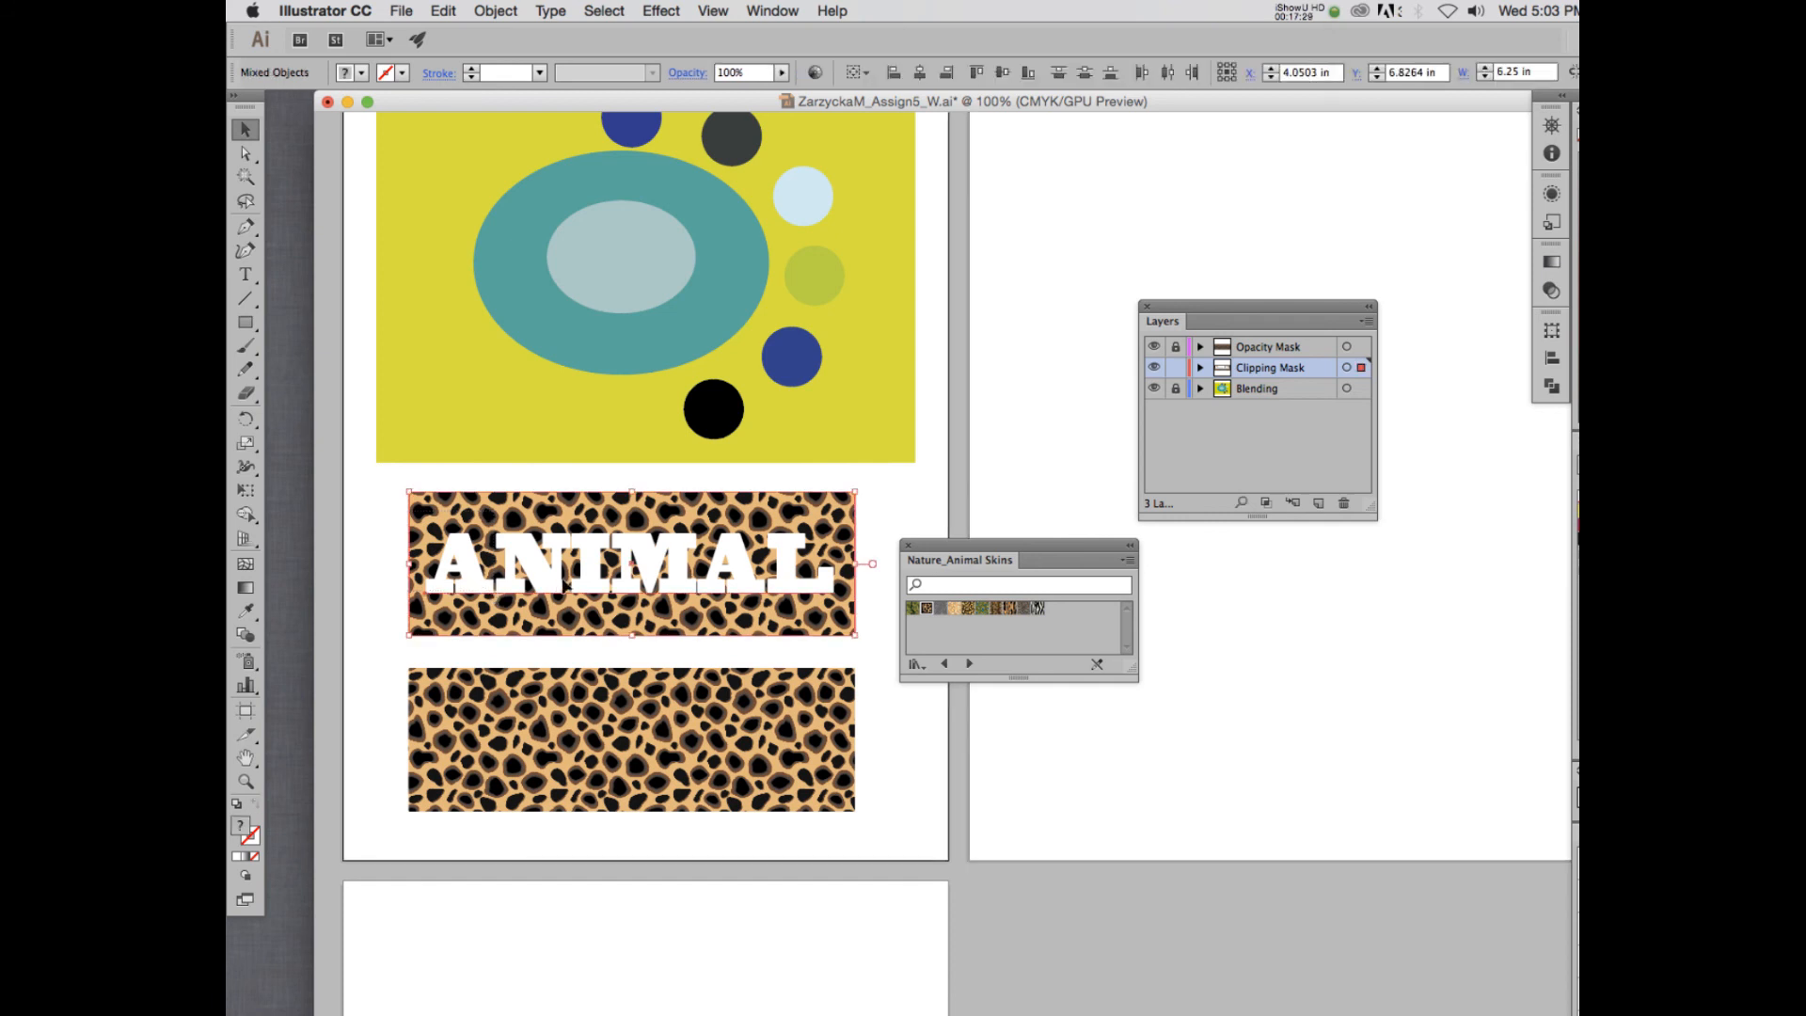
key("super+equal")
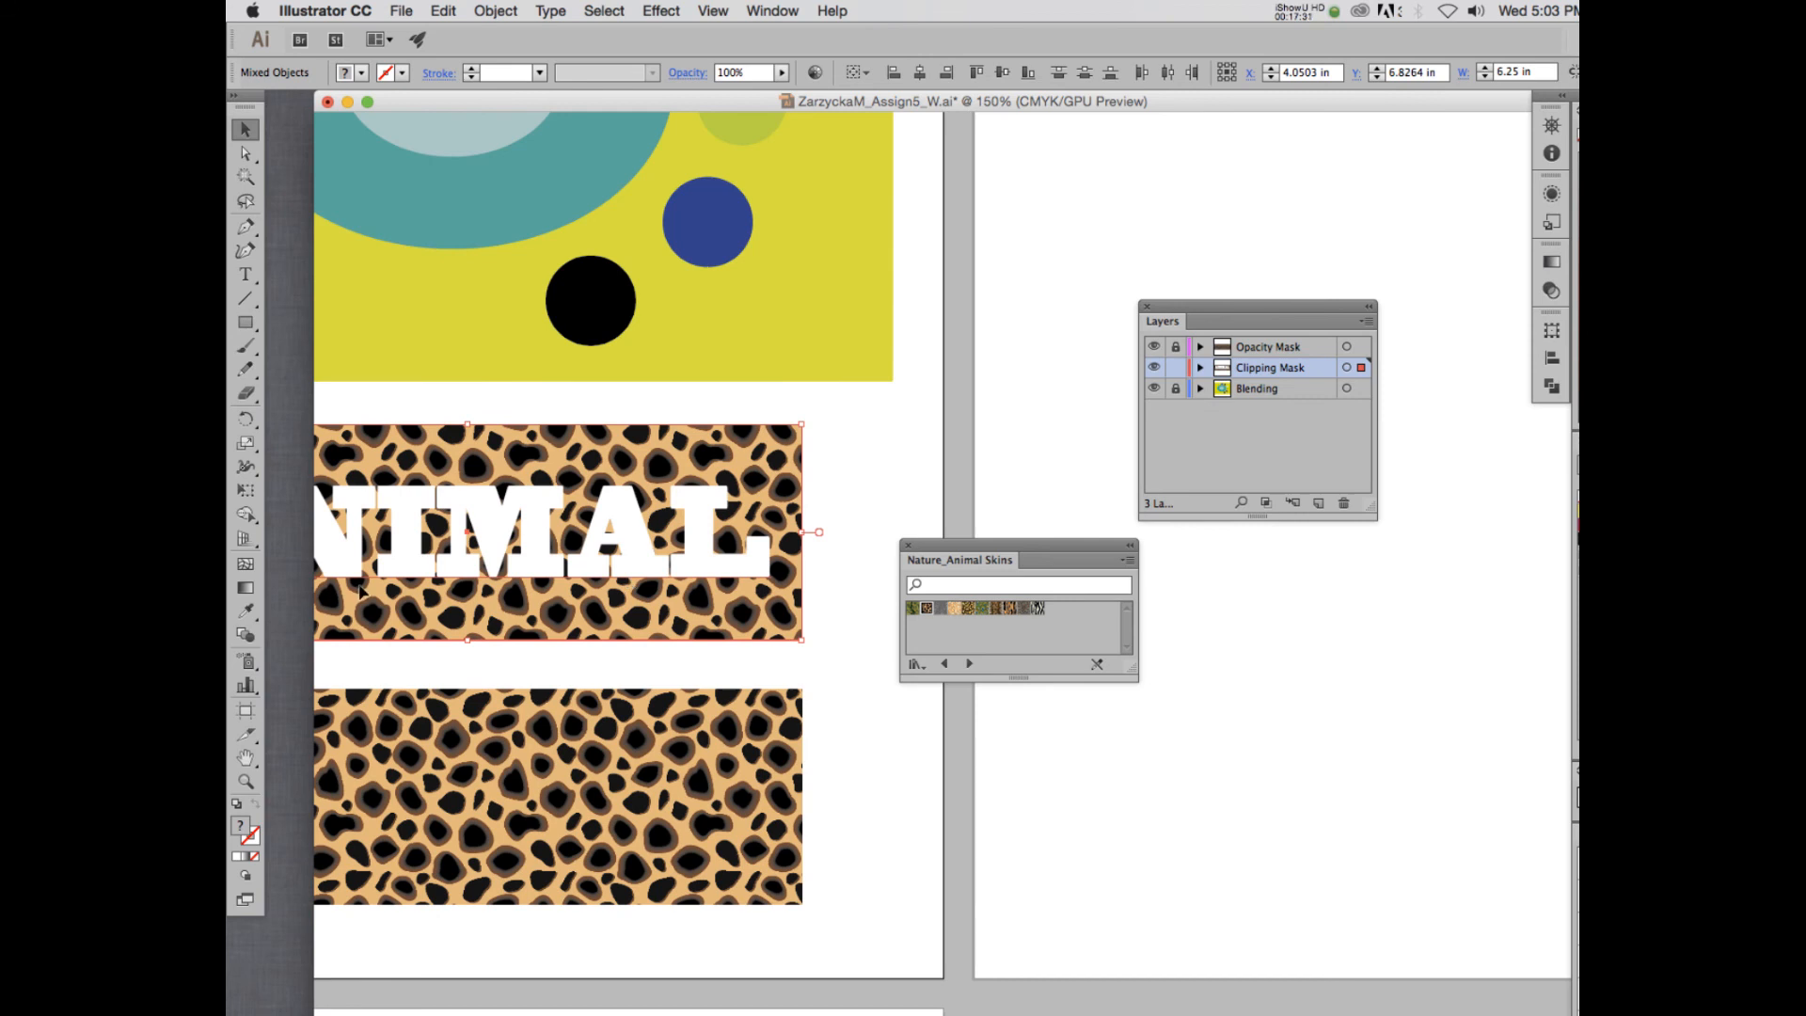
left_click(1367, 324)
left_click(1367, 323)
left_click(1367, 323)
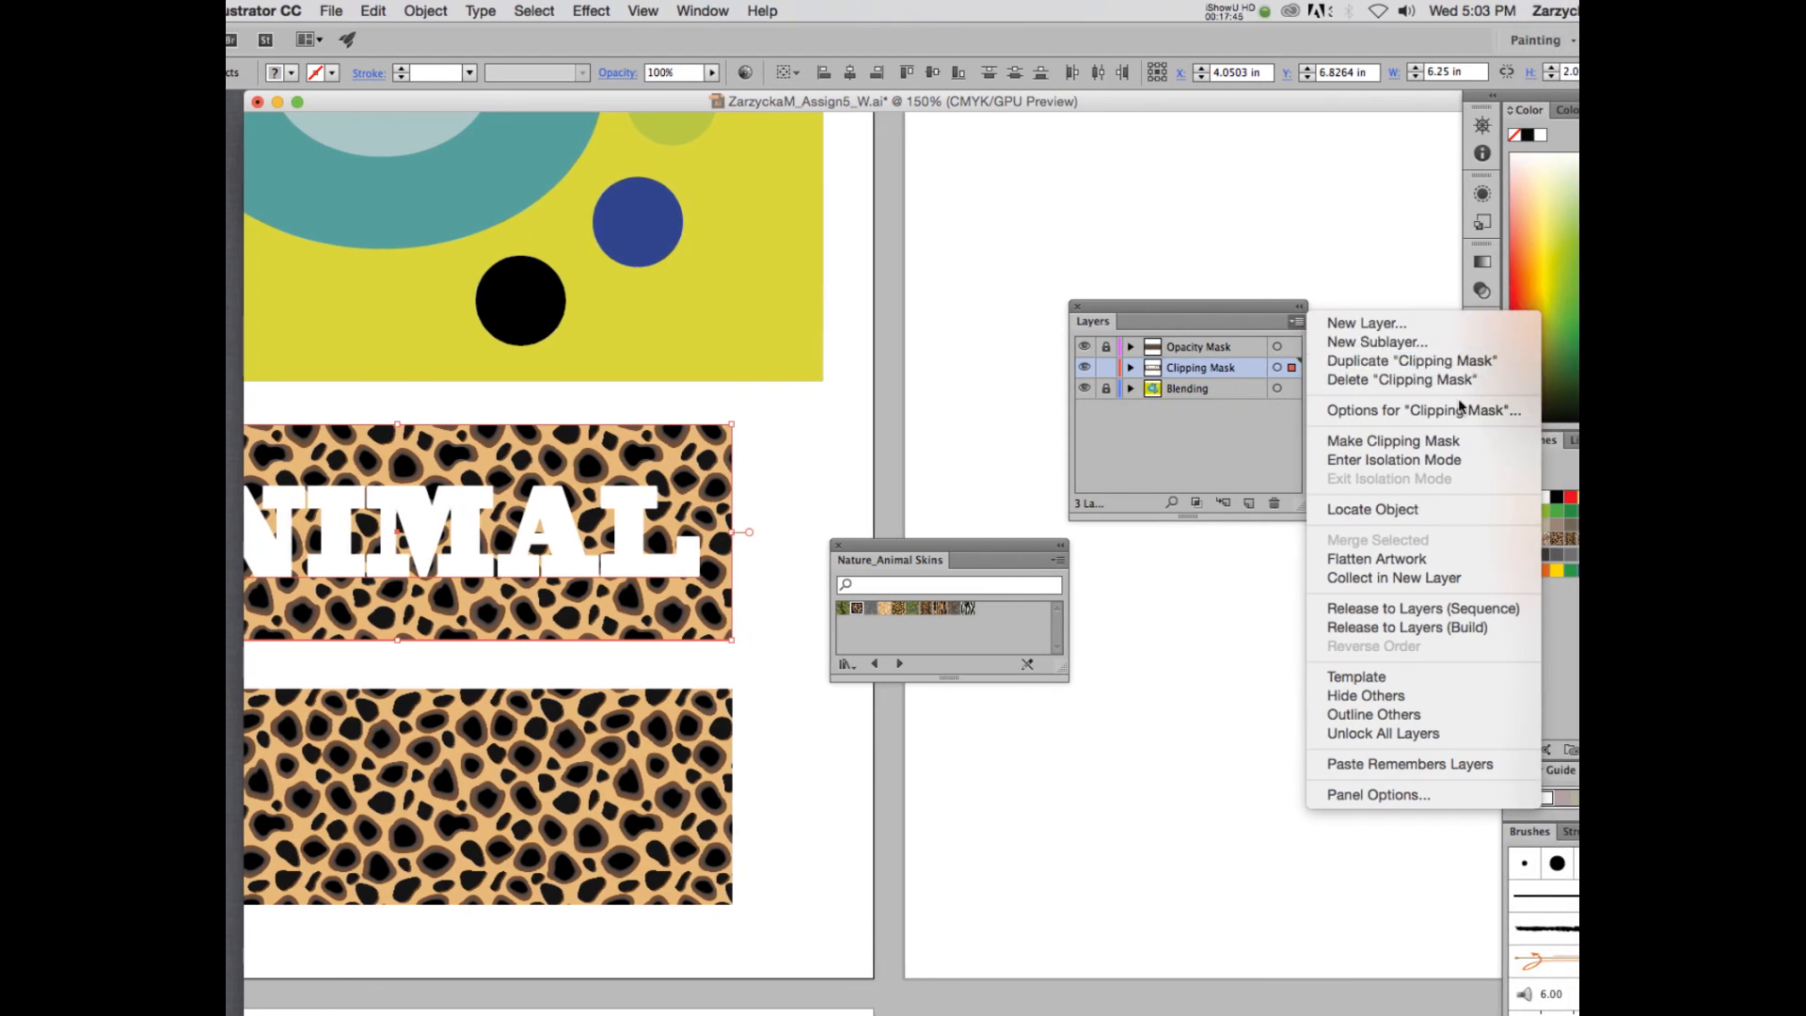
left_click(1425, 441)
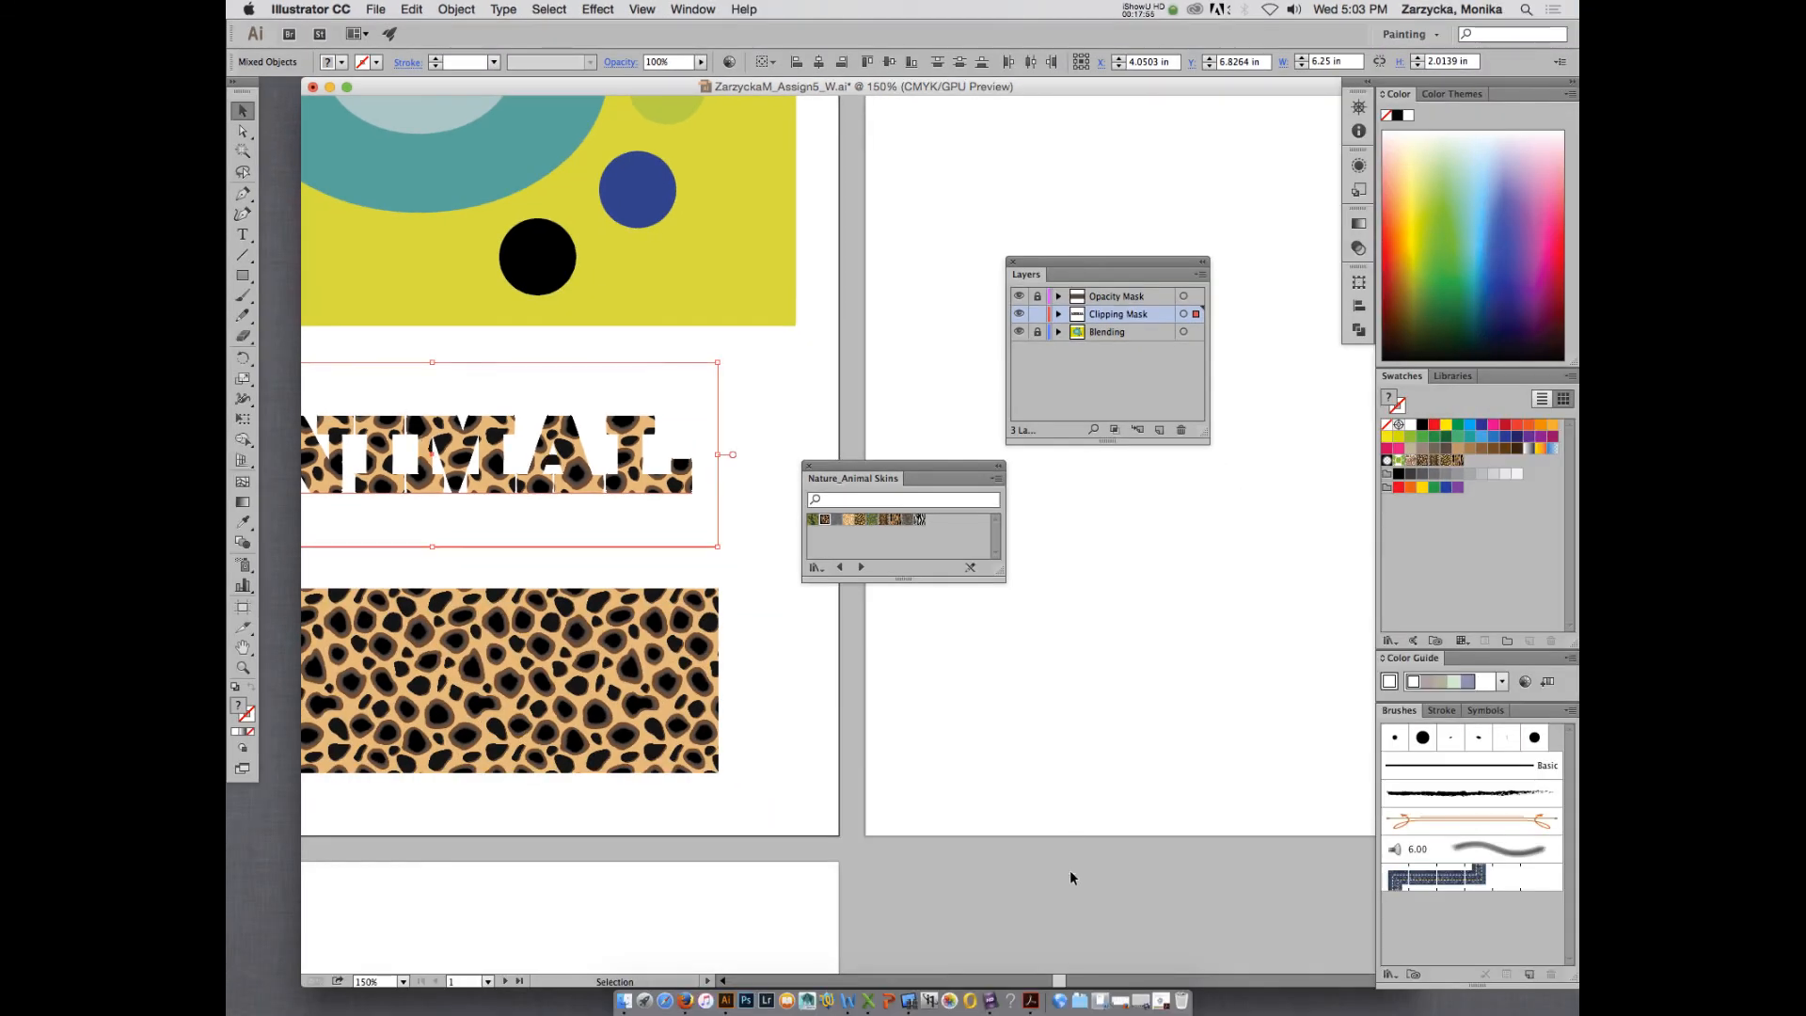
left_click_drag(1066, 976, 1049, 976)
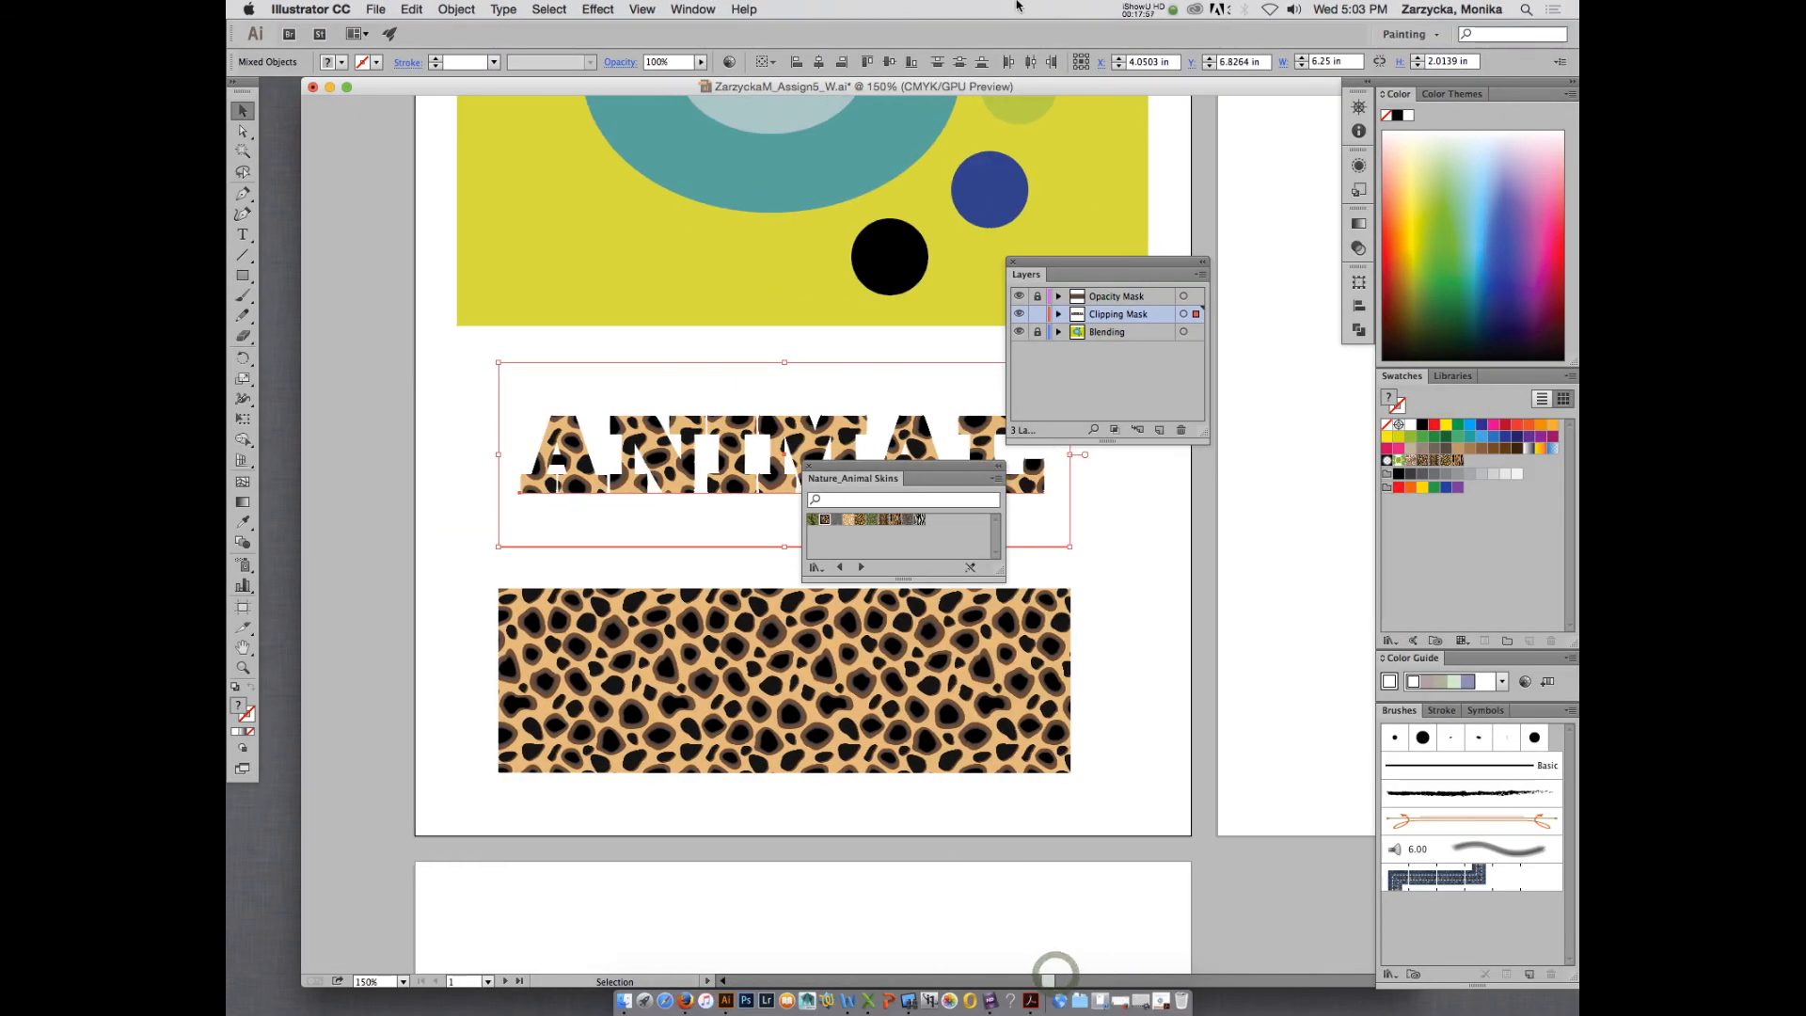
left_click(1163, 8)
left_click(1153, 61)
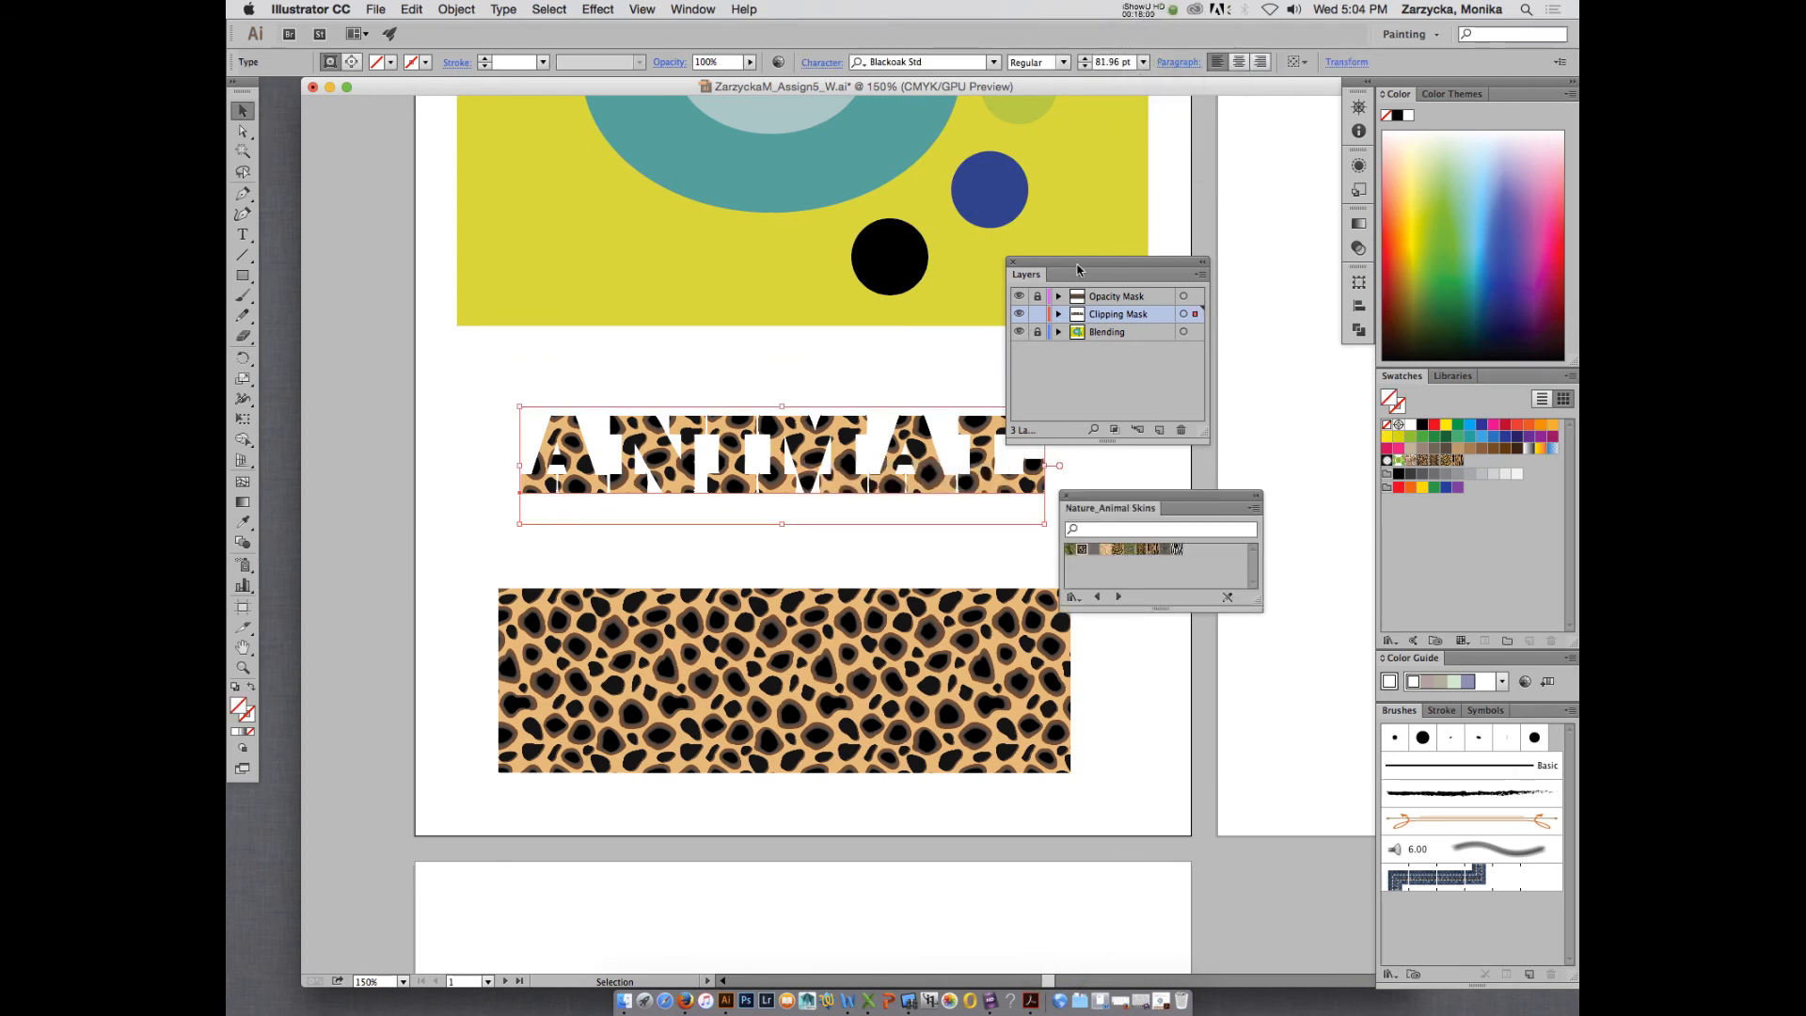
- Move the clipping ANIMAL text slightly up and to the left within the spotted pattern's area
left_click_drag(1078, 267, 1183, 261)
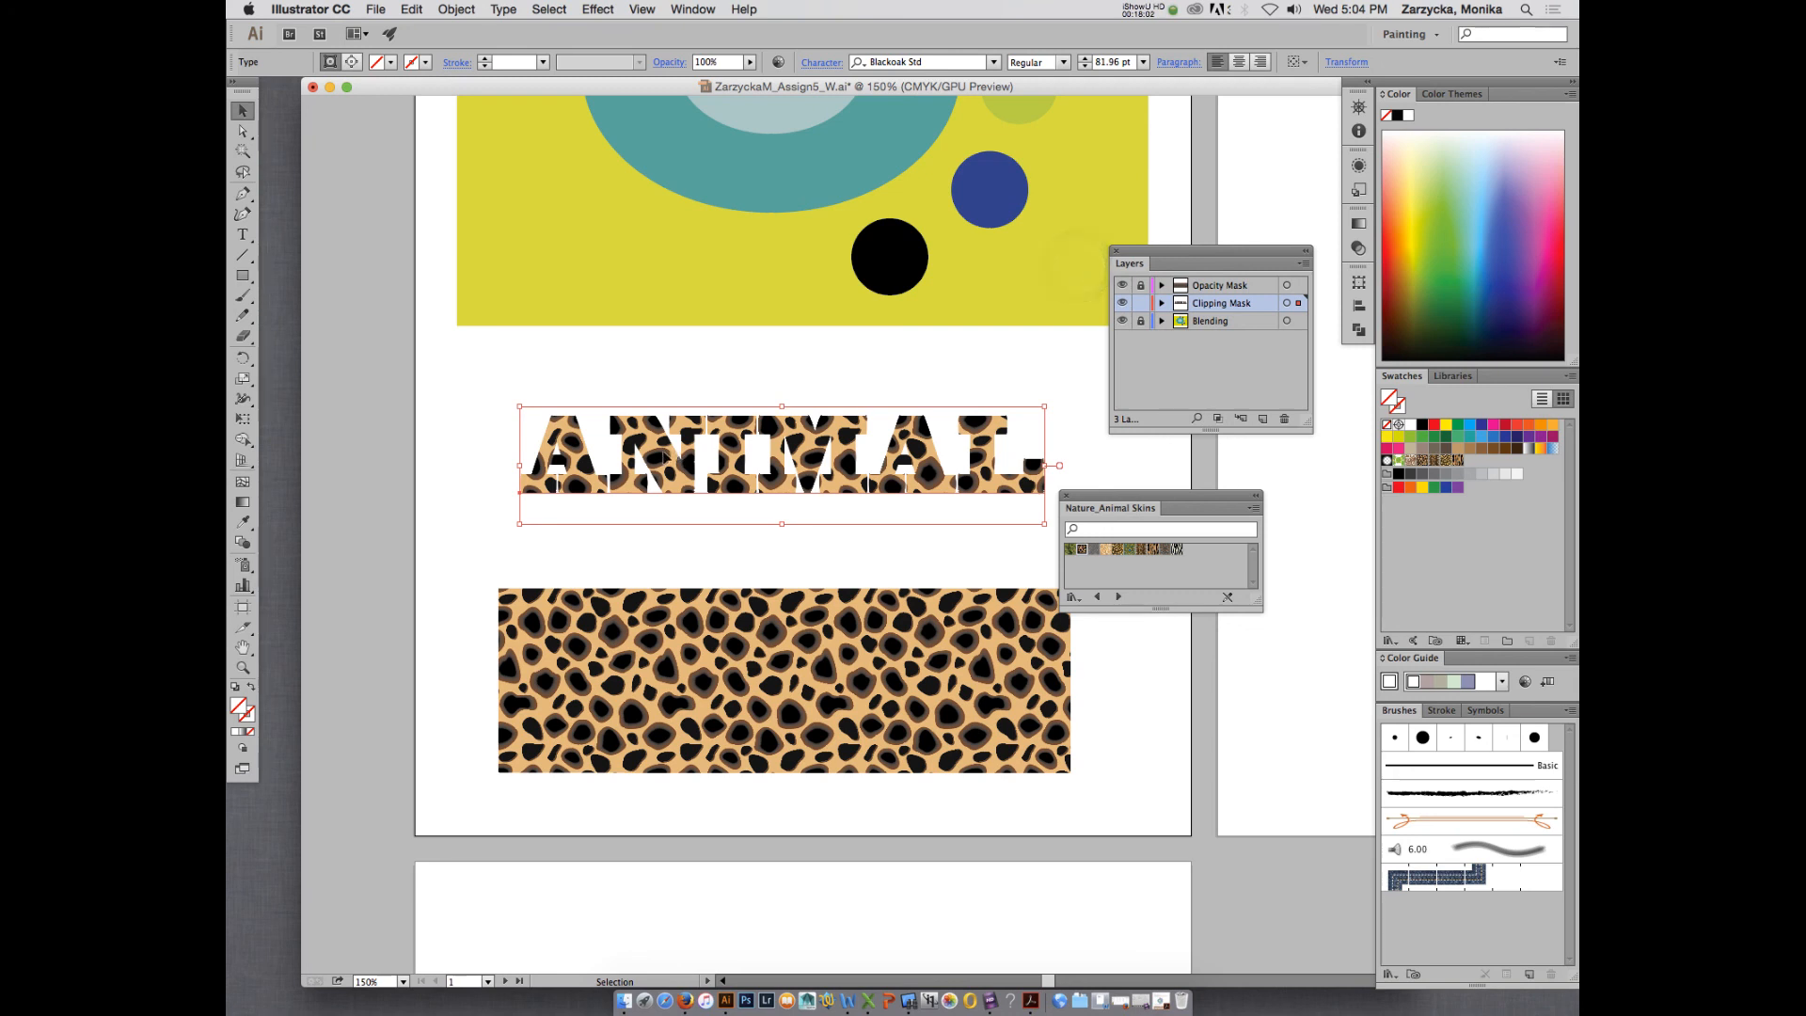
mouse_move(664, 456)
left_mouse_down()
mouse_move(677, 490)
mouse_move(676, 461)
mouse_move(570, 464)
mouse_move(682, 448)
mouse_move(639, 430)
mouse_move(576, 469)
mouse_move(652, 427)
left_mouse_up()
double_click(677, 462)
key("Escape")
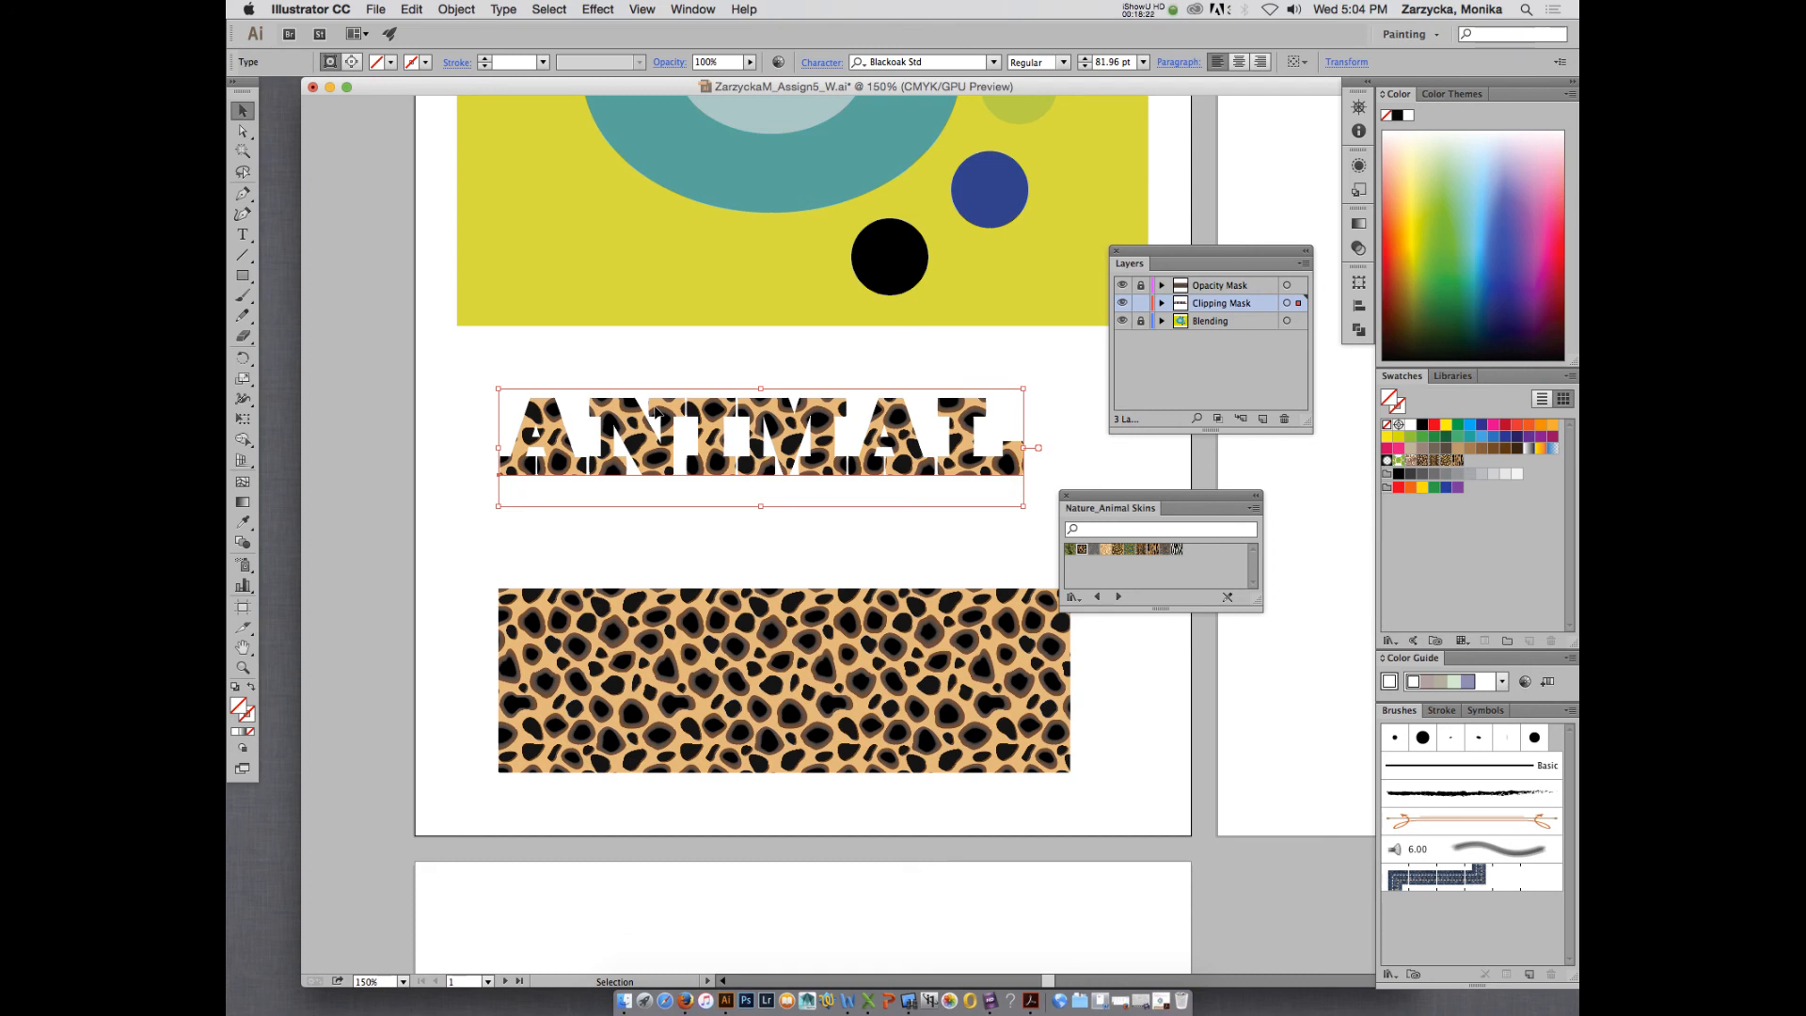
mouse_move(563, 448)
left_mouse_down()
mouse_move(603, 454)
mouse_move(551, 446)
left_mouse_up()
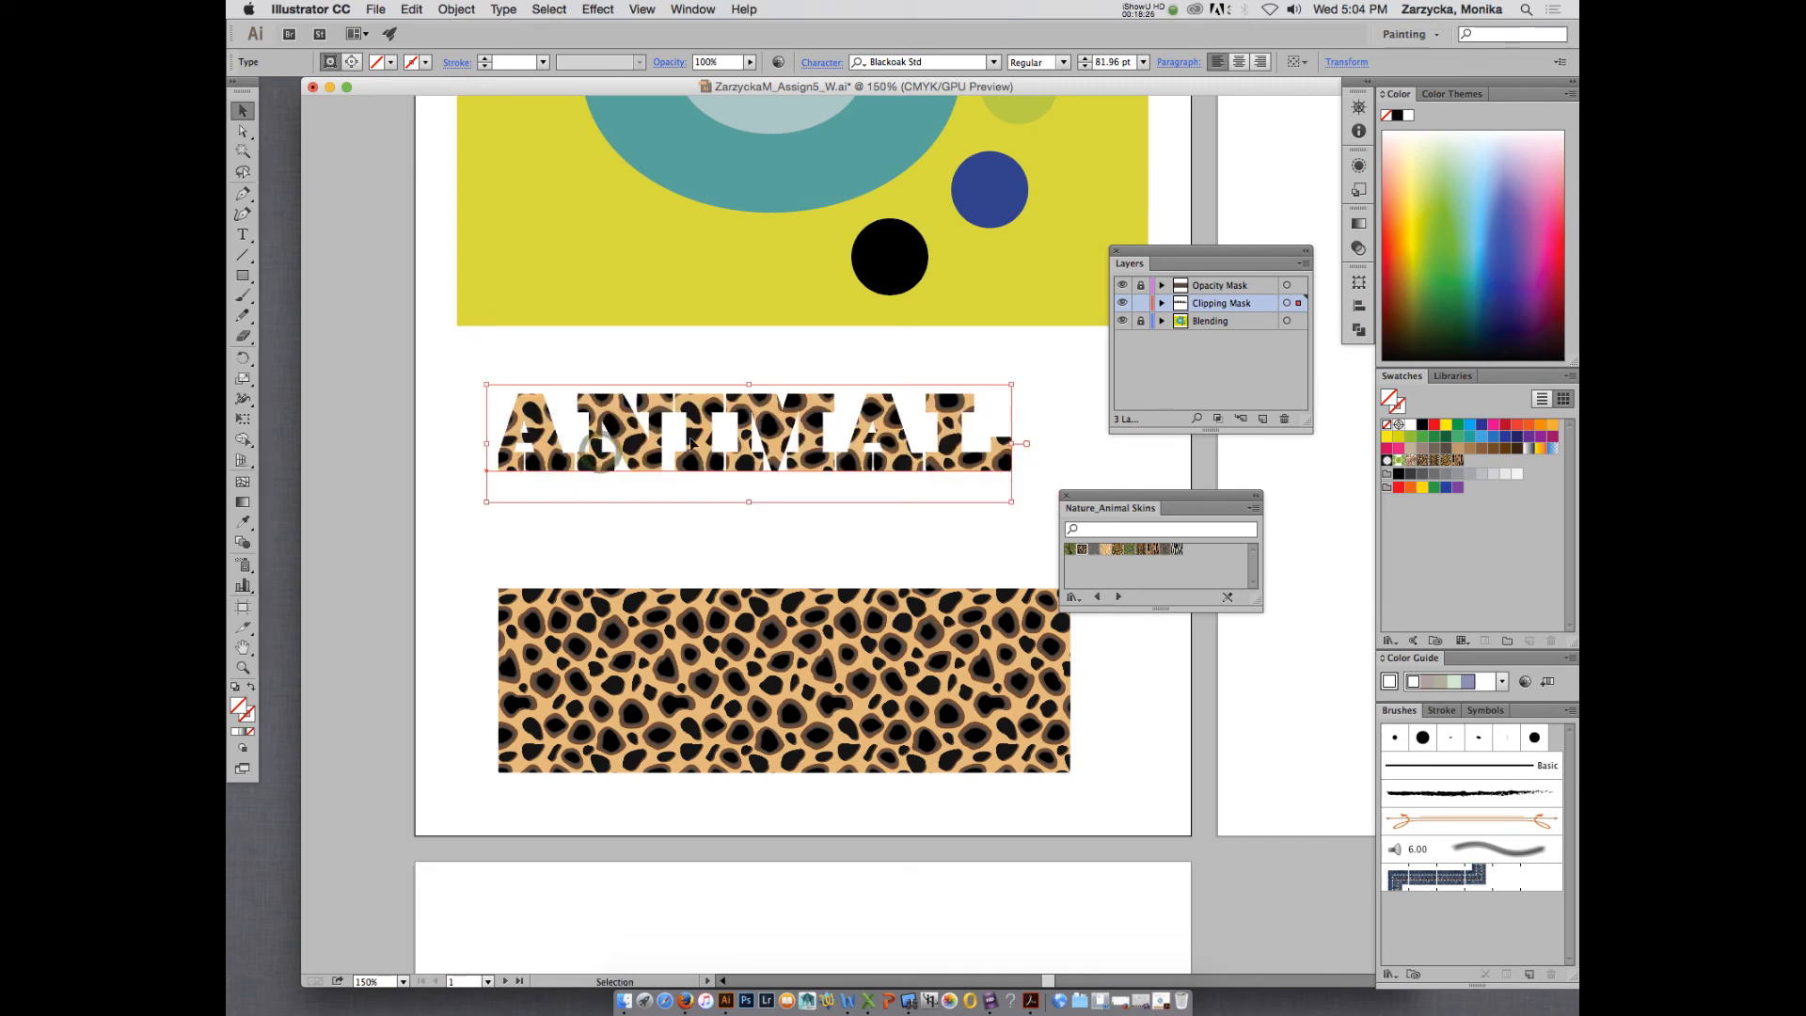
mouse_move(685, 447)
left_mouse_down()
mouse_move(759, 452)
mouse_move(692, 454)
left_mouse_up()
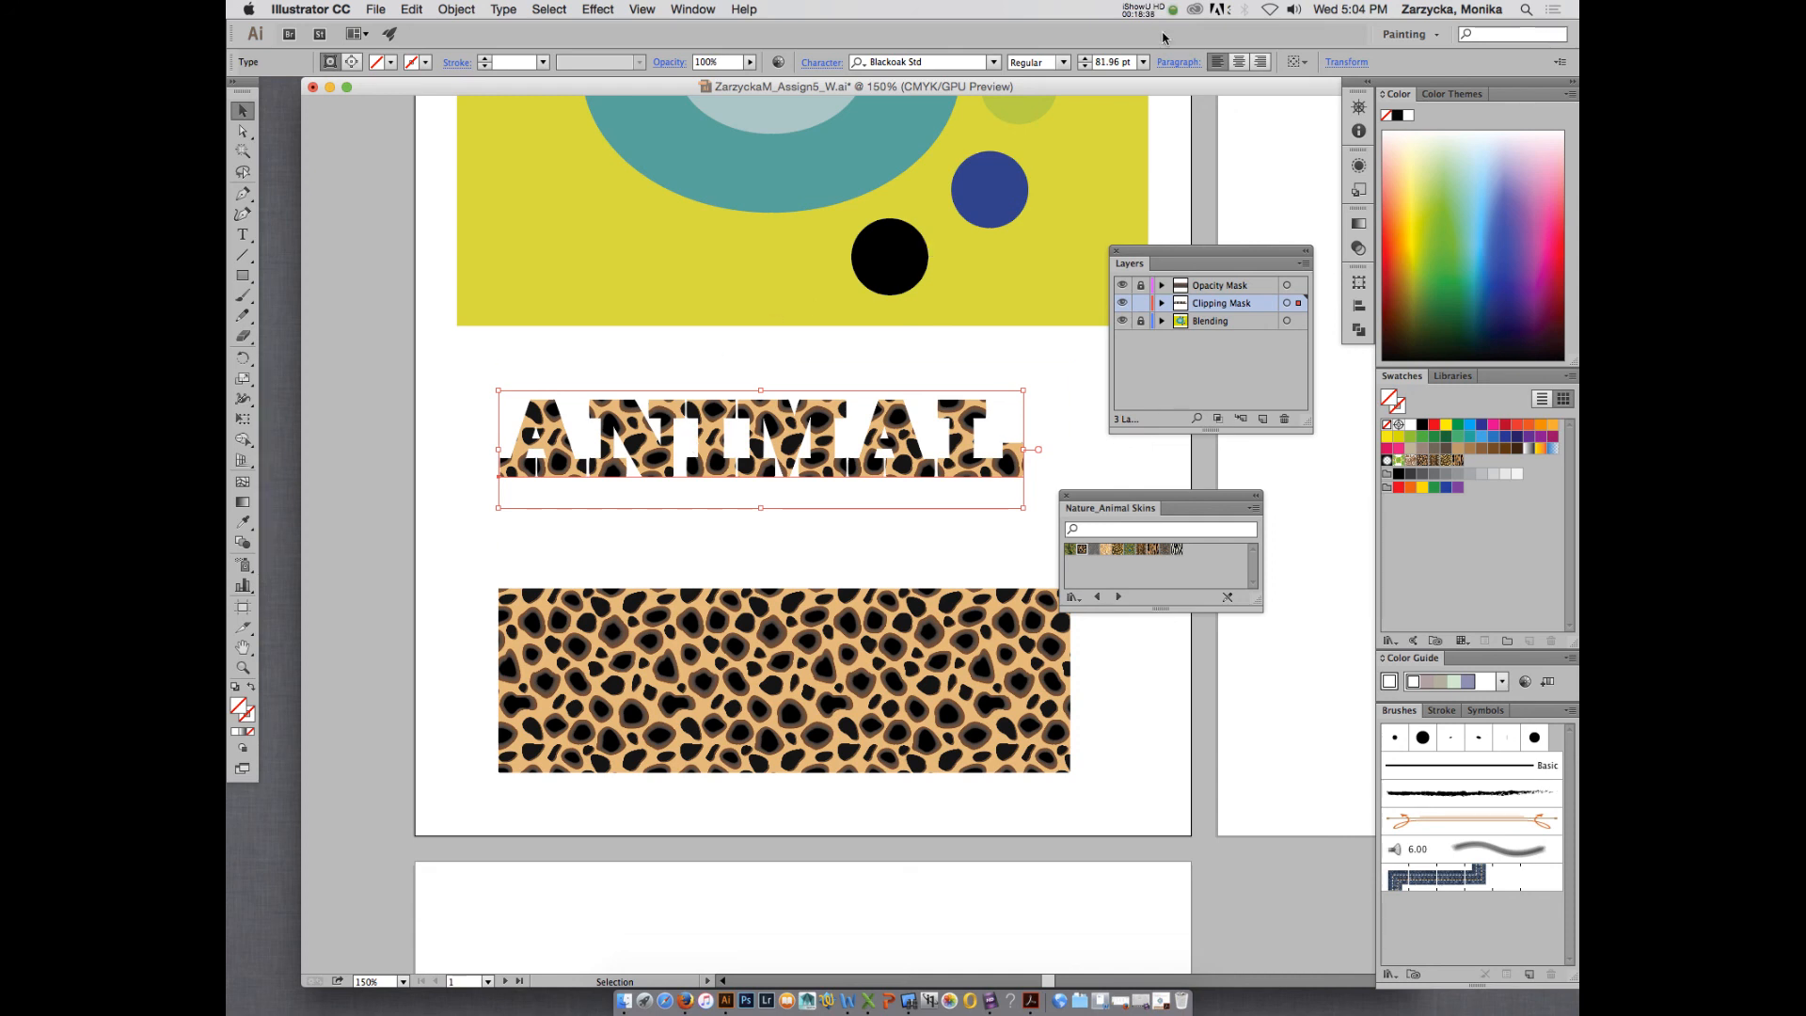
left_click(1142, 9)
left_click(1153, 66)
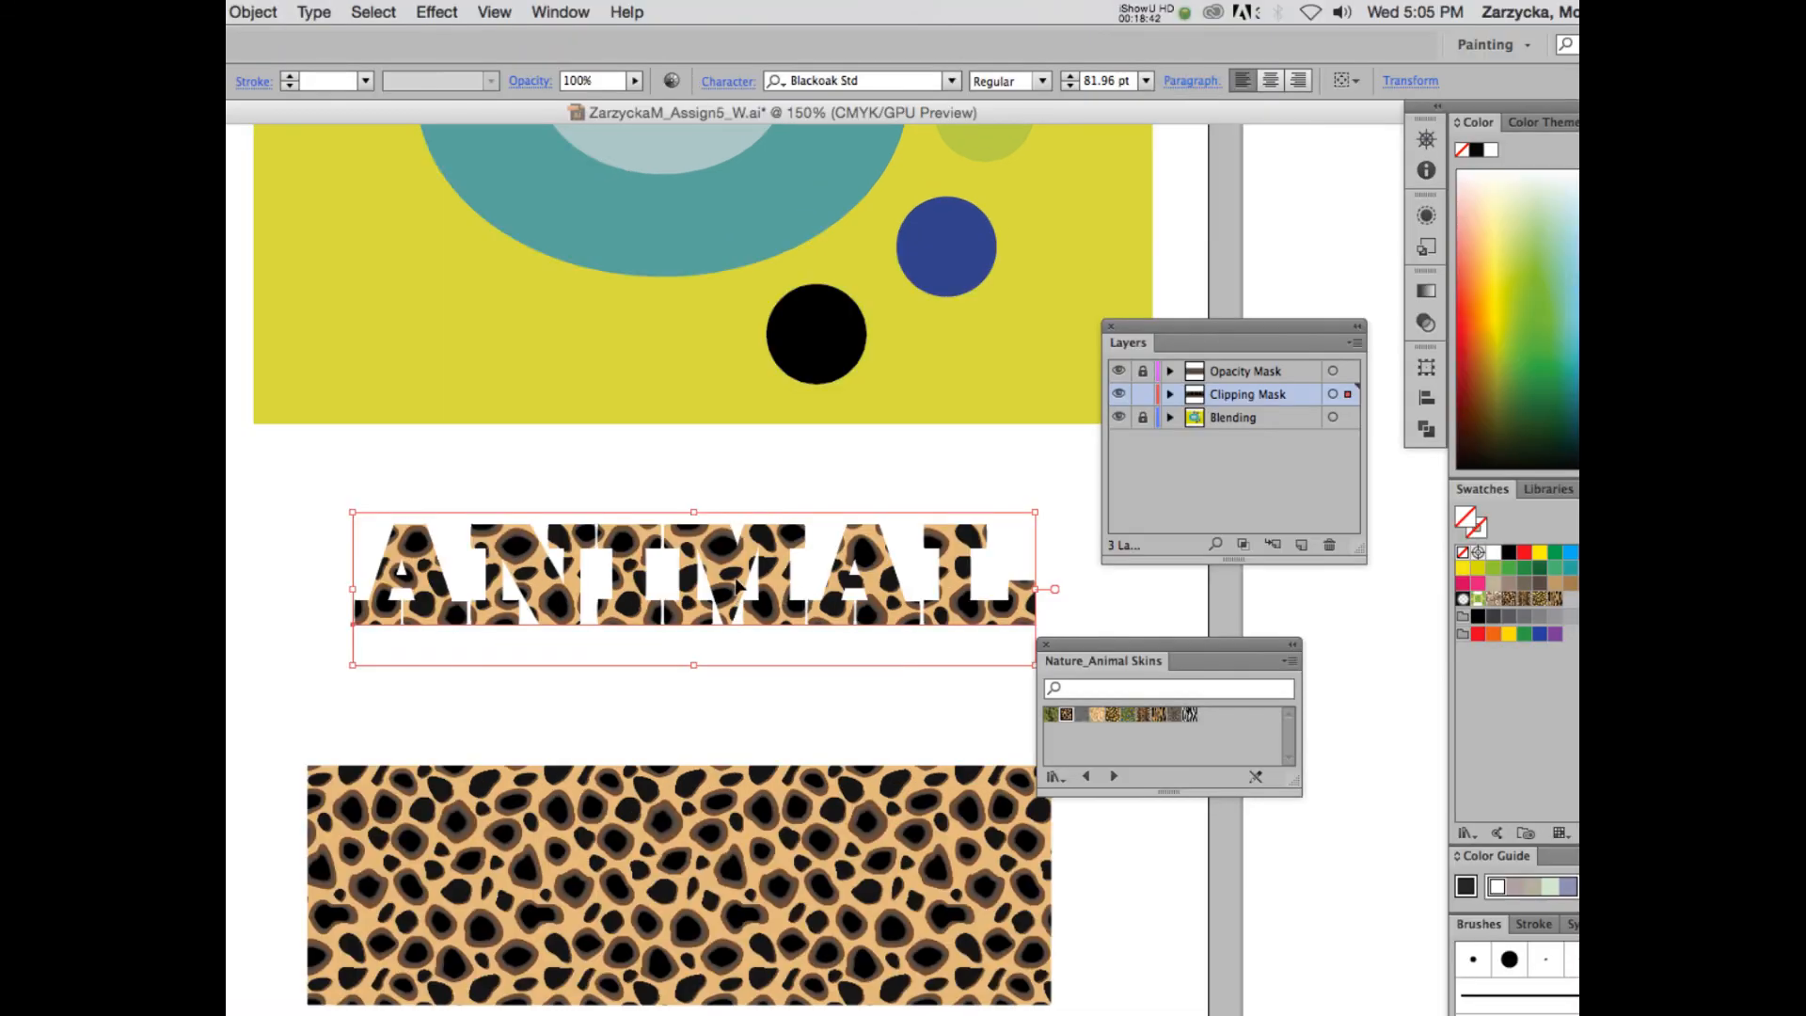
- Lock the Clipping Mask layer, then unlock the Opacity Mask layer and make it active
scroll(740, 586, "down", 2)
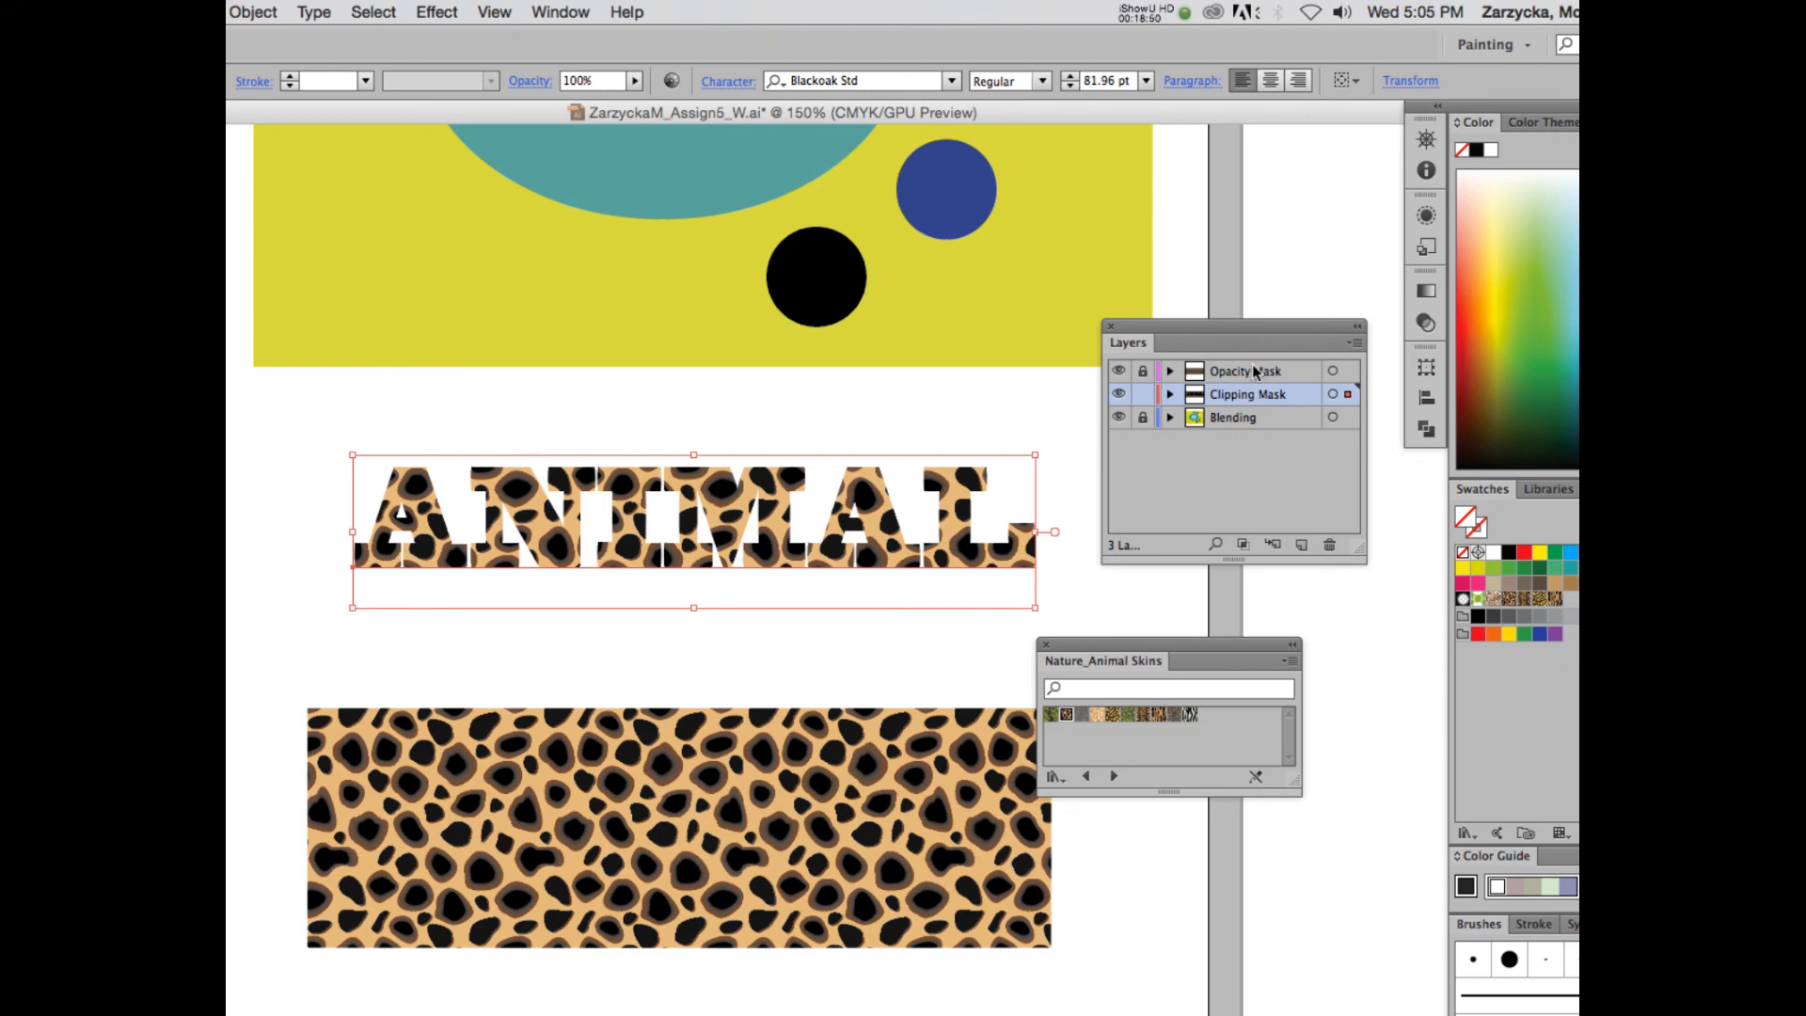
left_click(1143, 395)
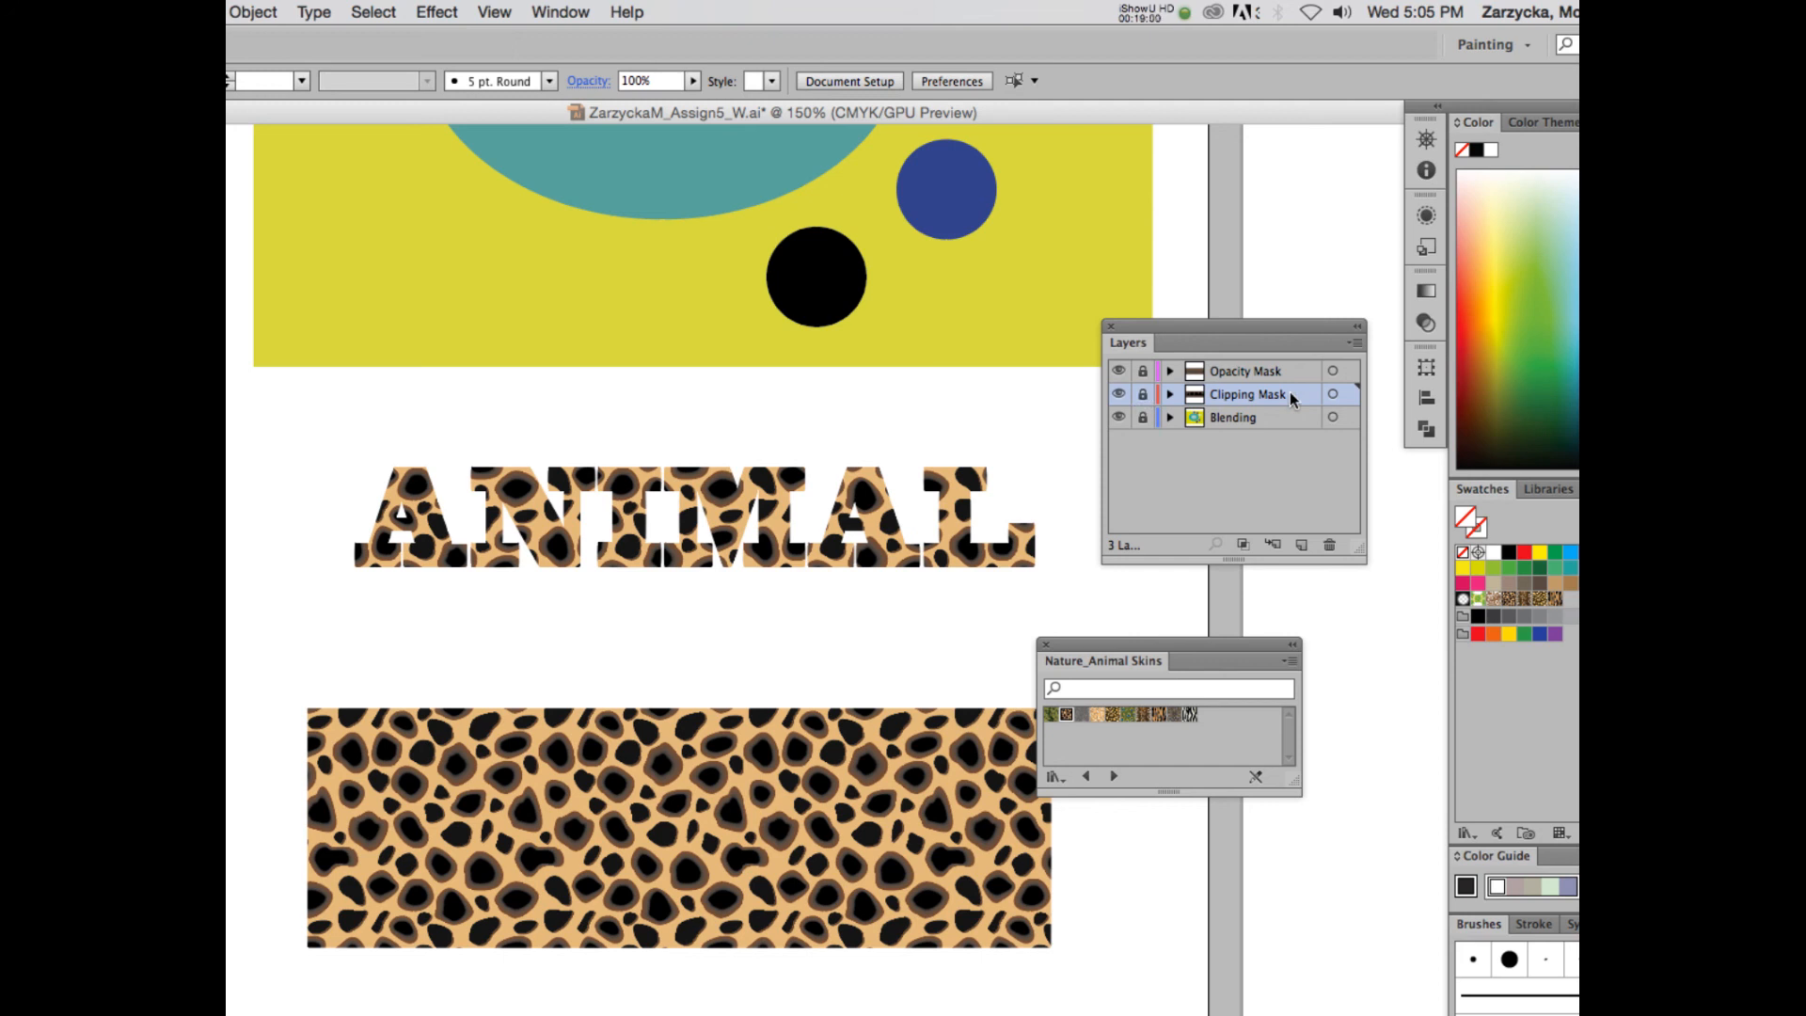
left_click(1225, 375)
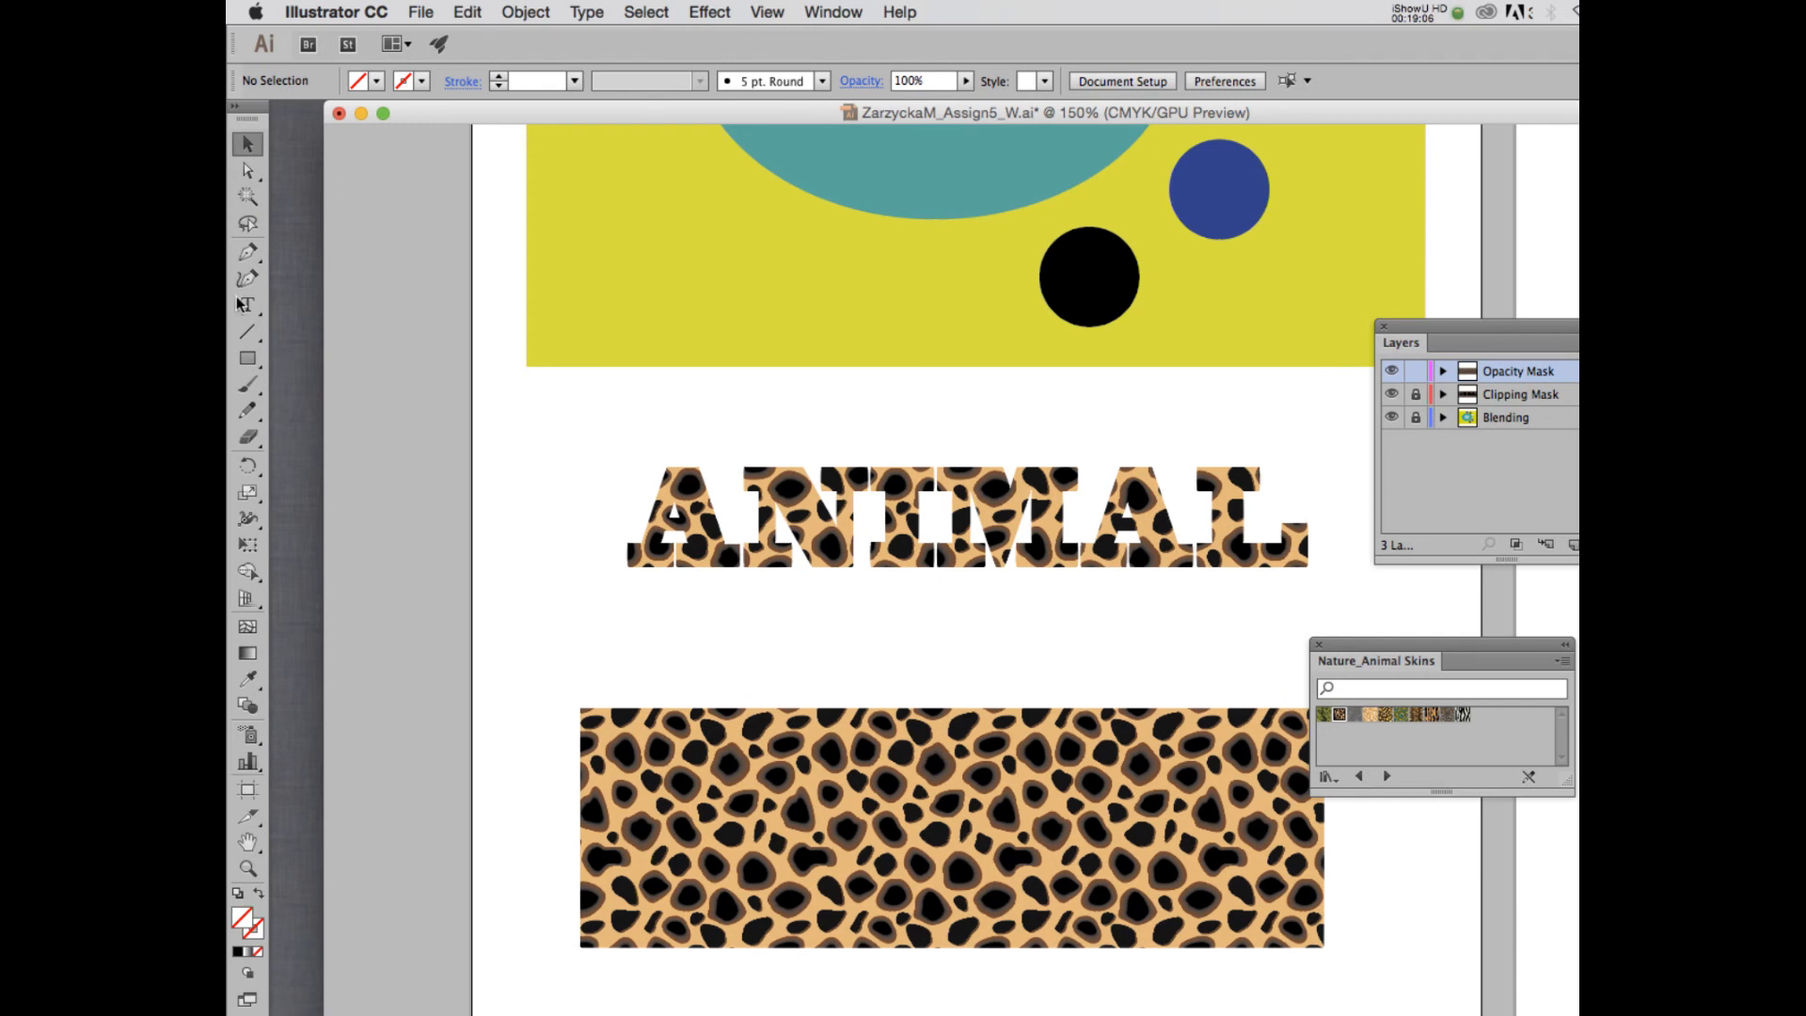
- Add the text ANIMAL on the lower spotted rectangle and fill it with white
left_click(244, 304)
scroll(763, 713, "down", 3)
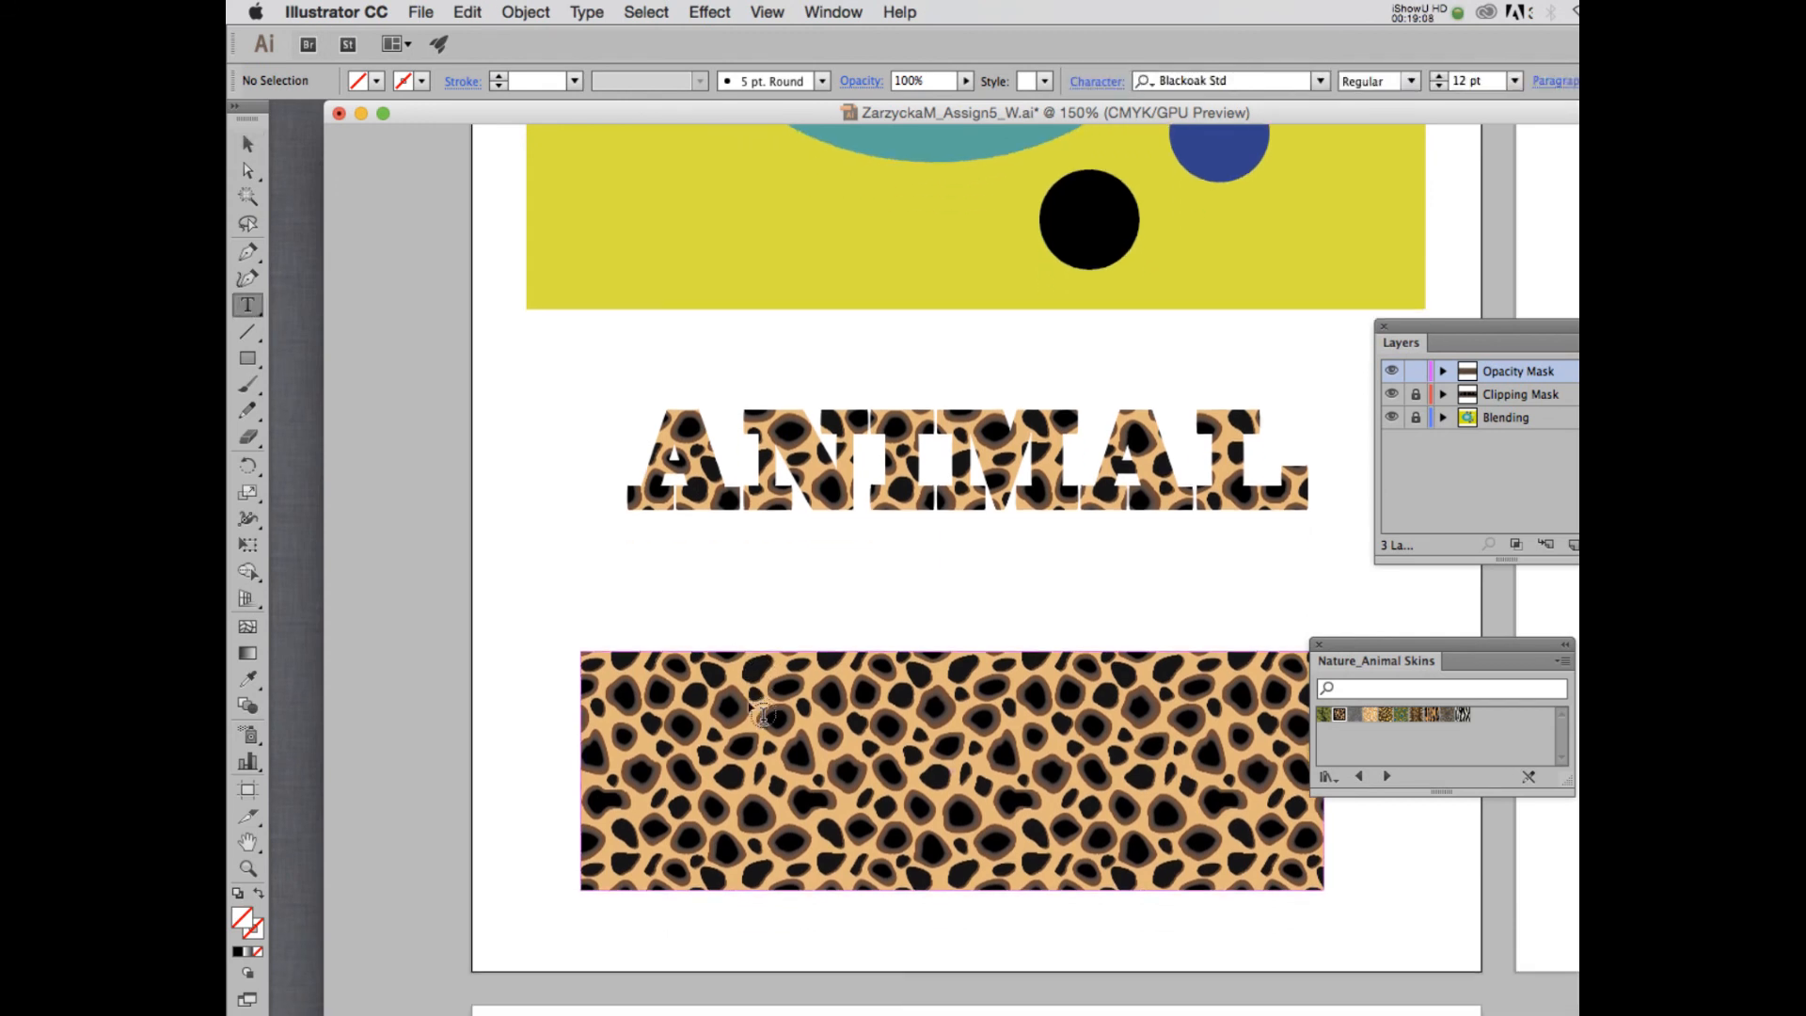
left_click(653, 730)
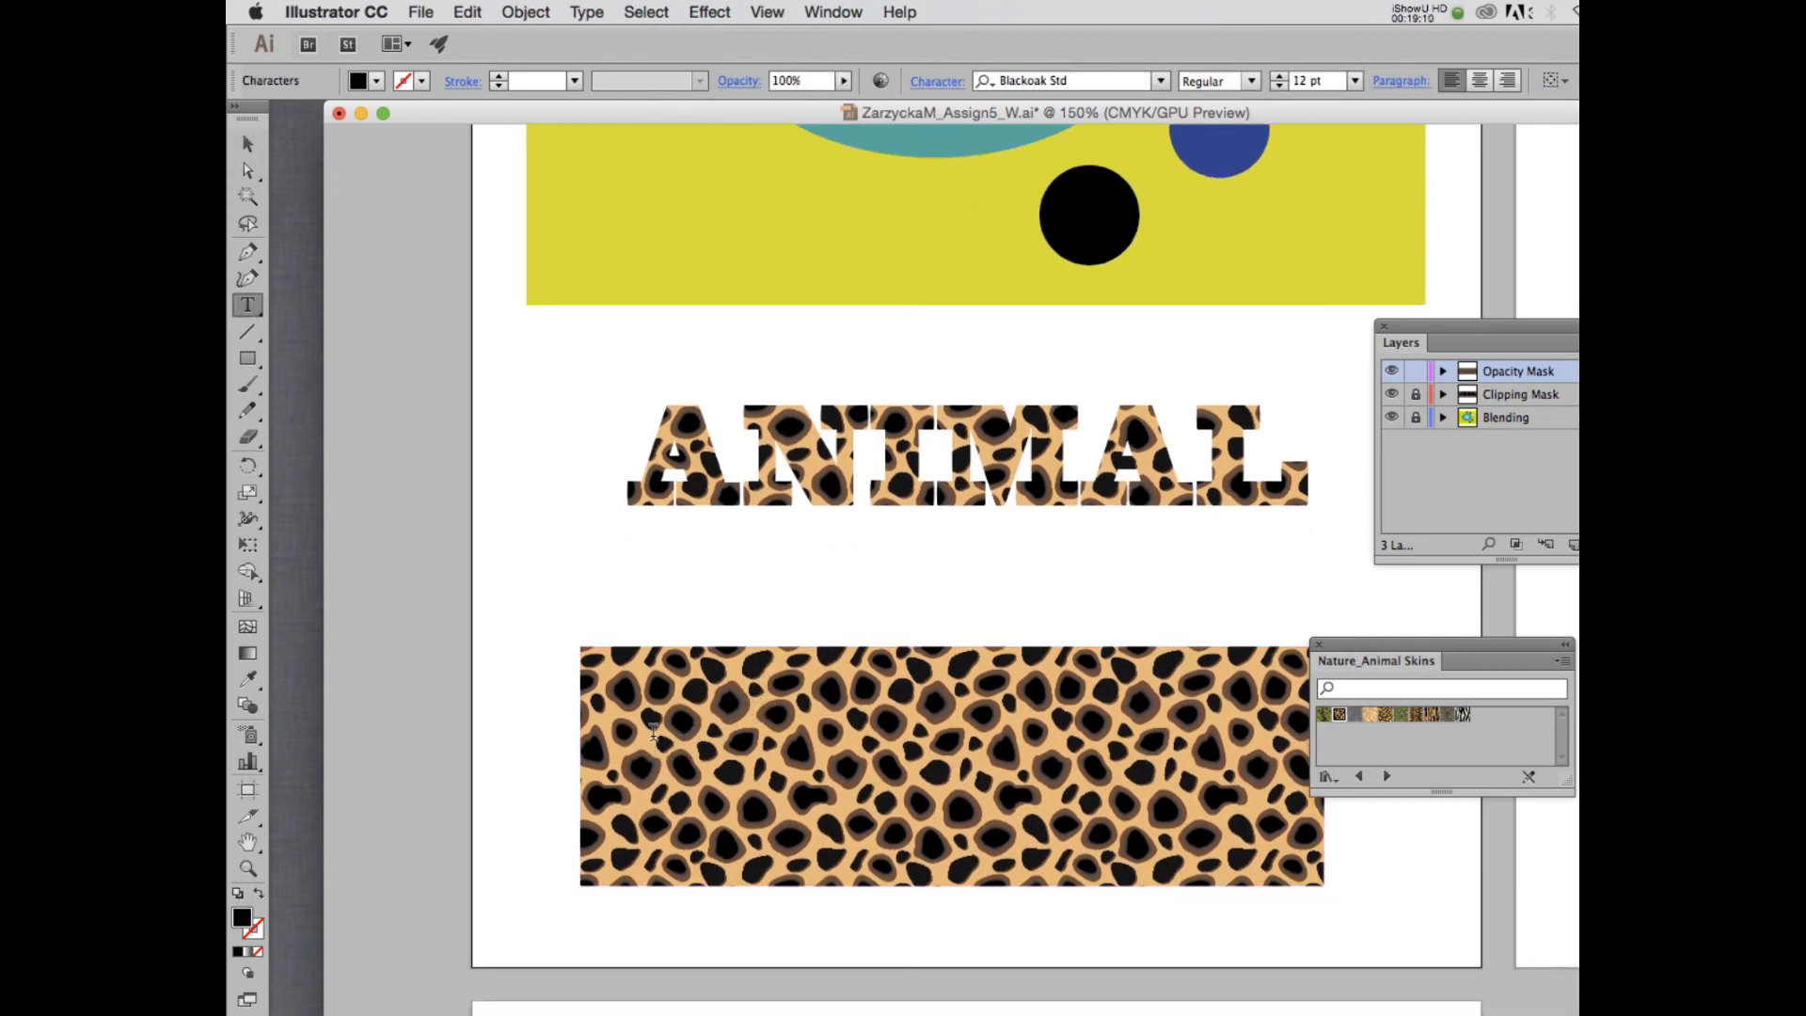
type("ANIMAL")
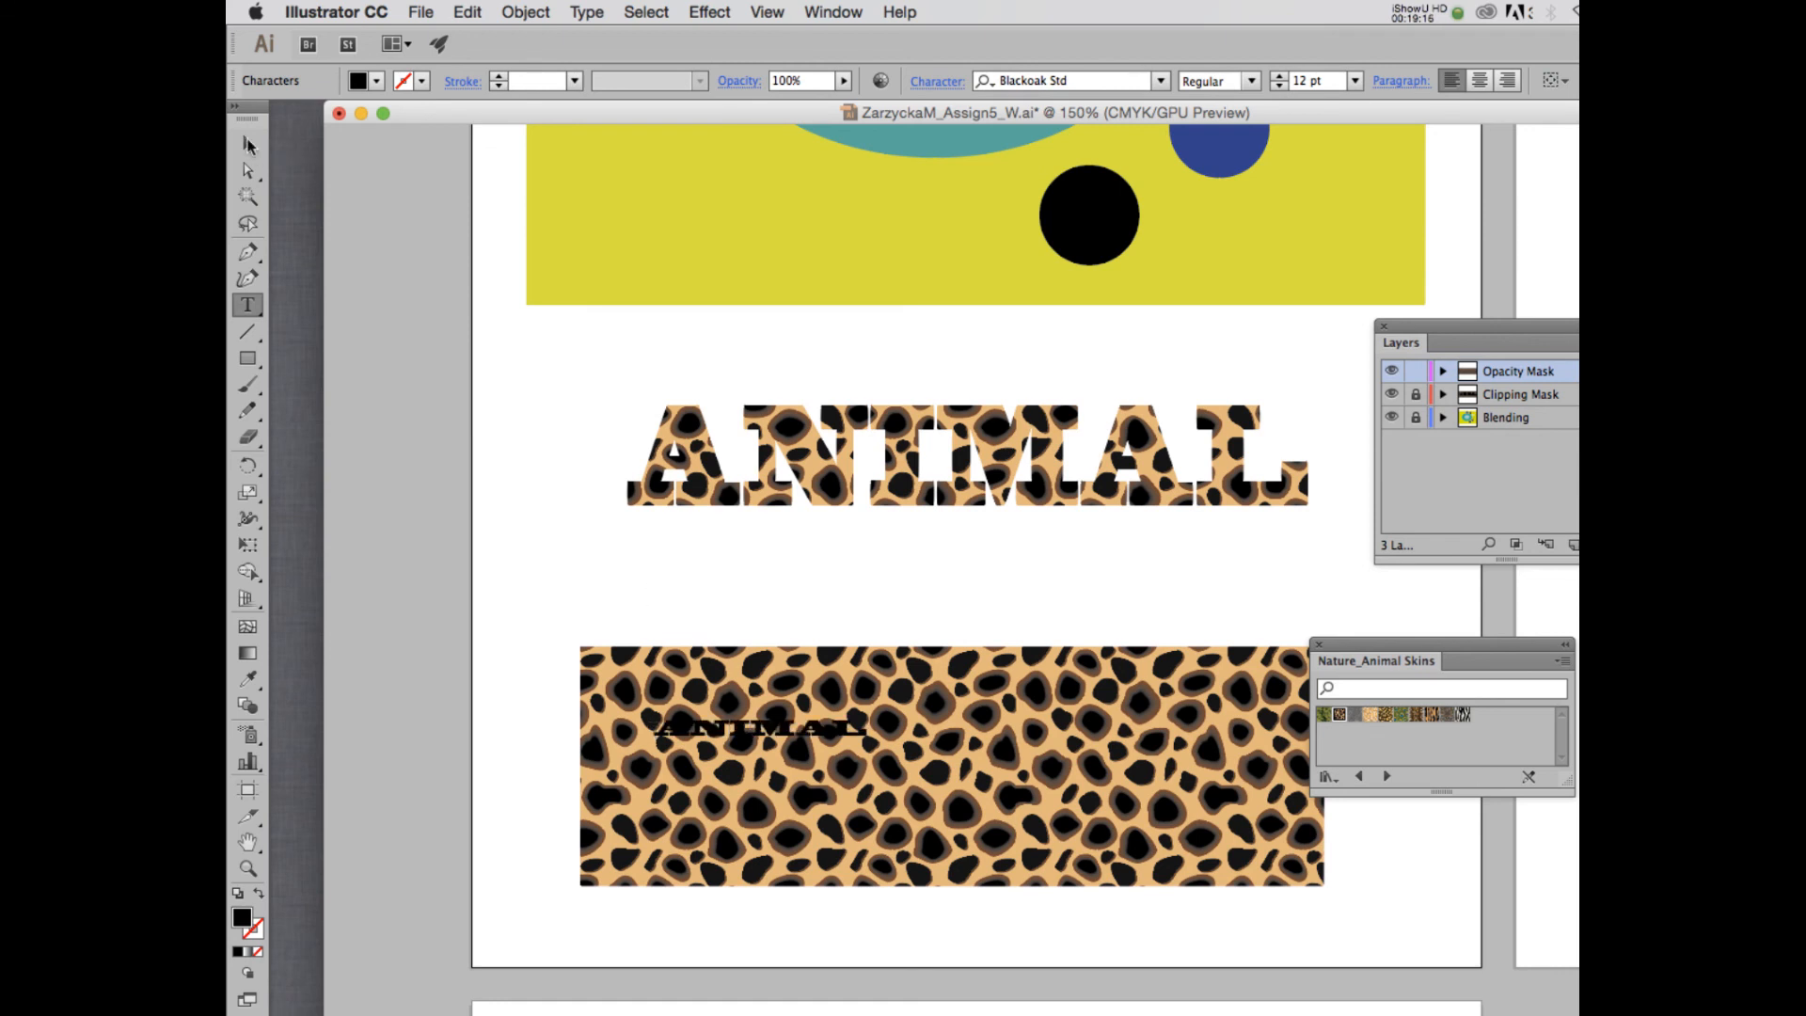
double_click(724, 722)
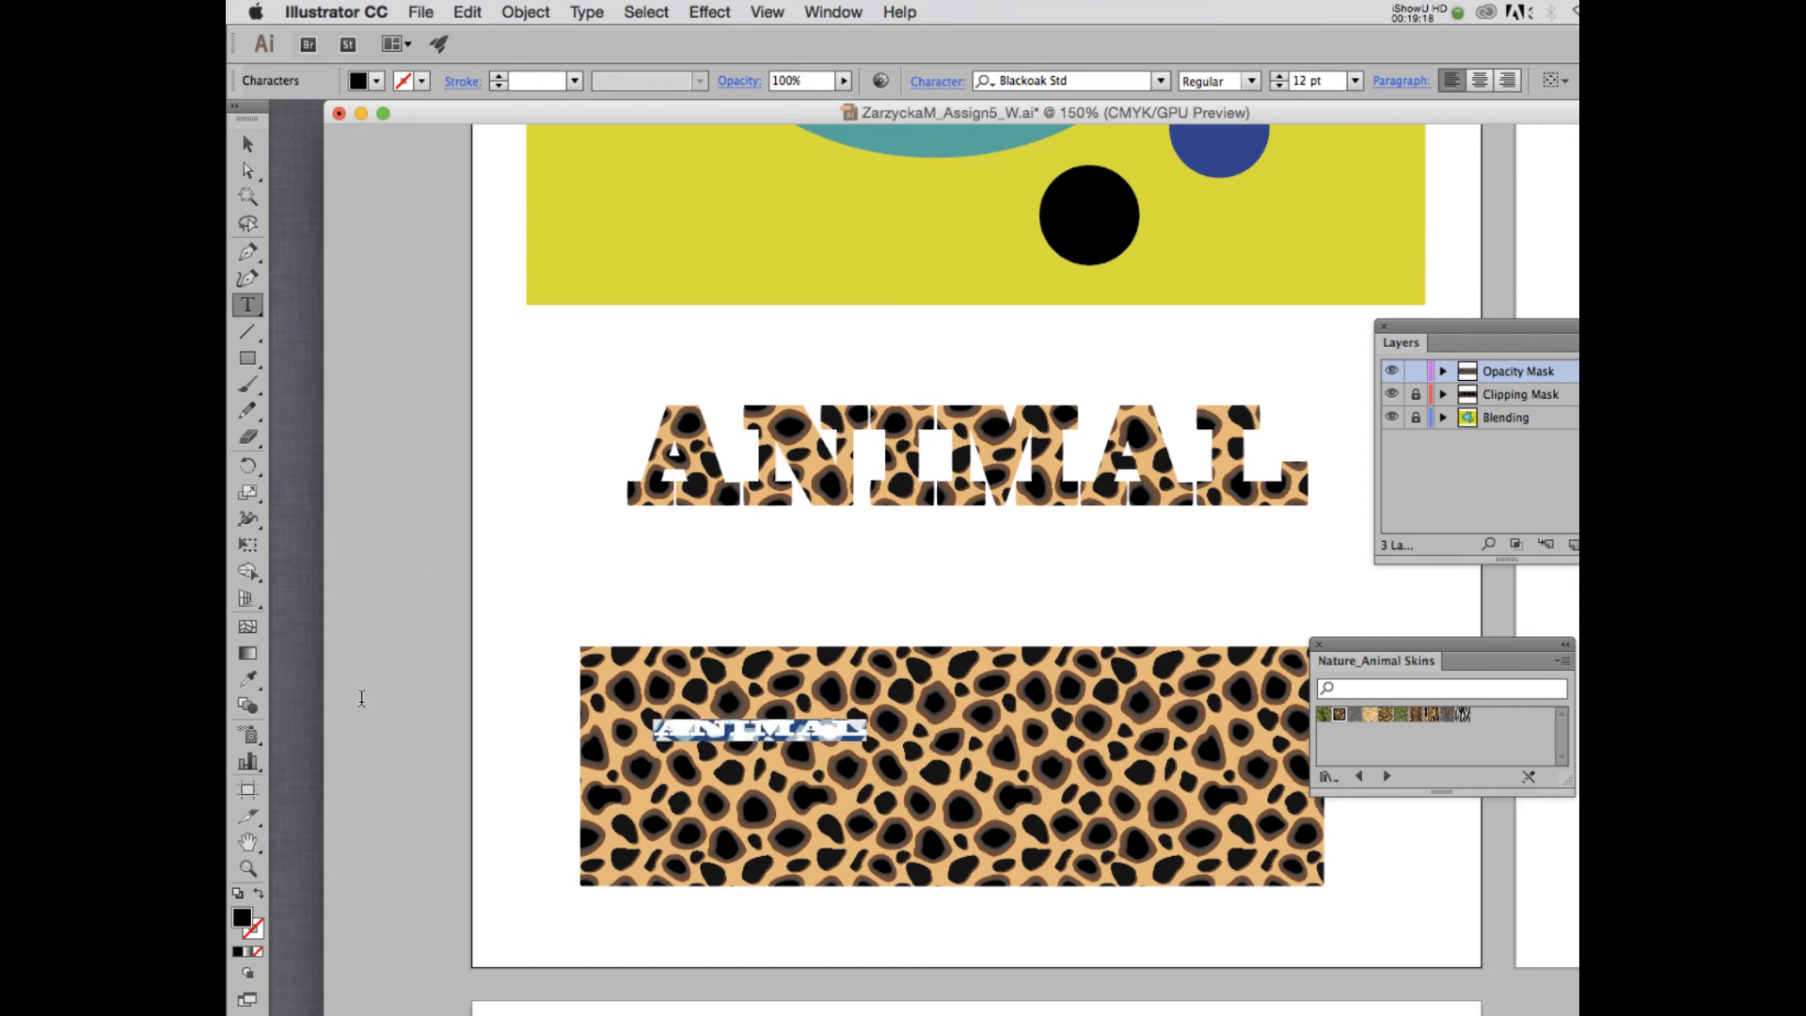
left_click(376, 81)
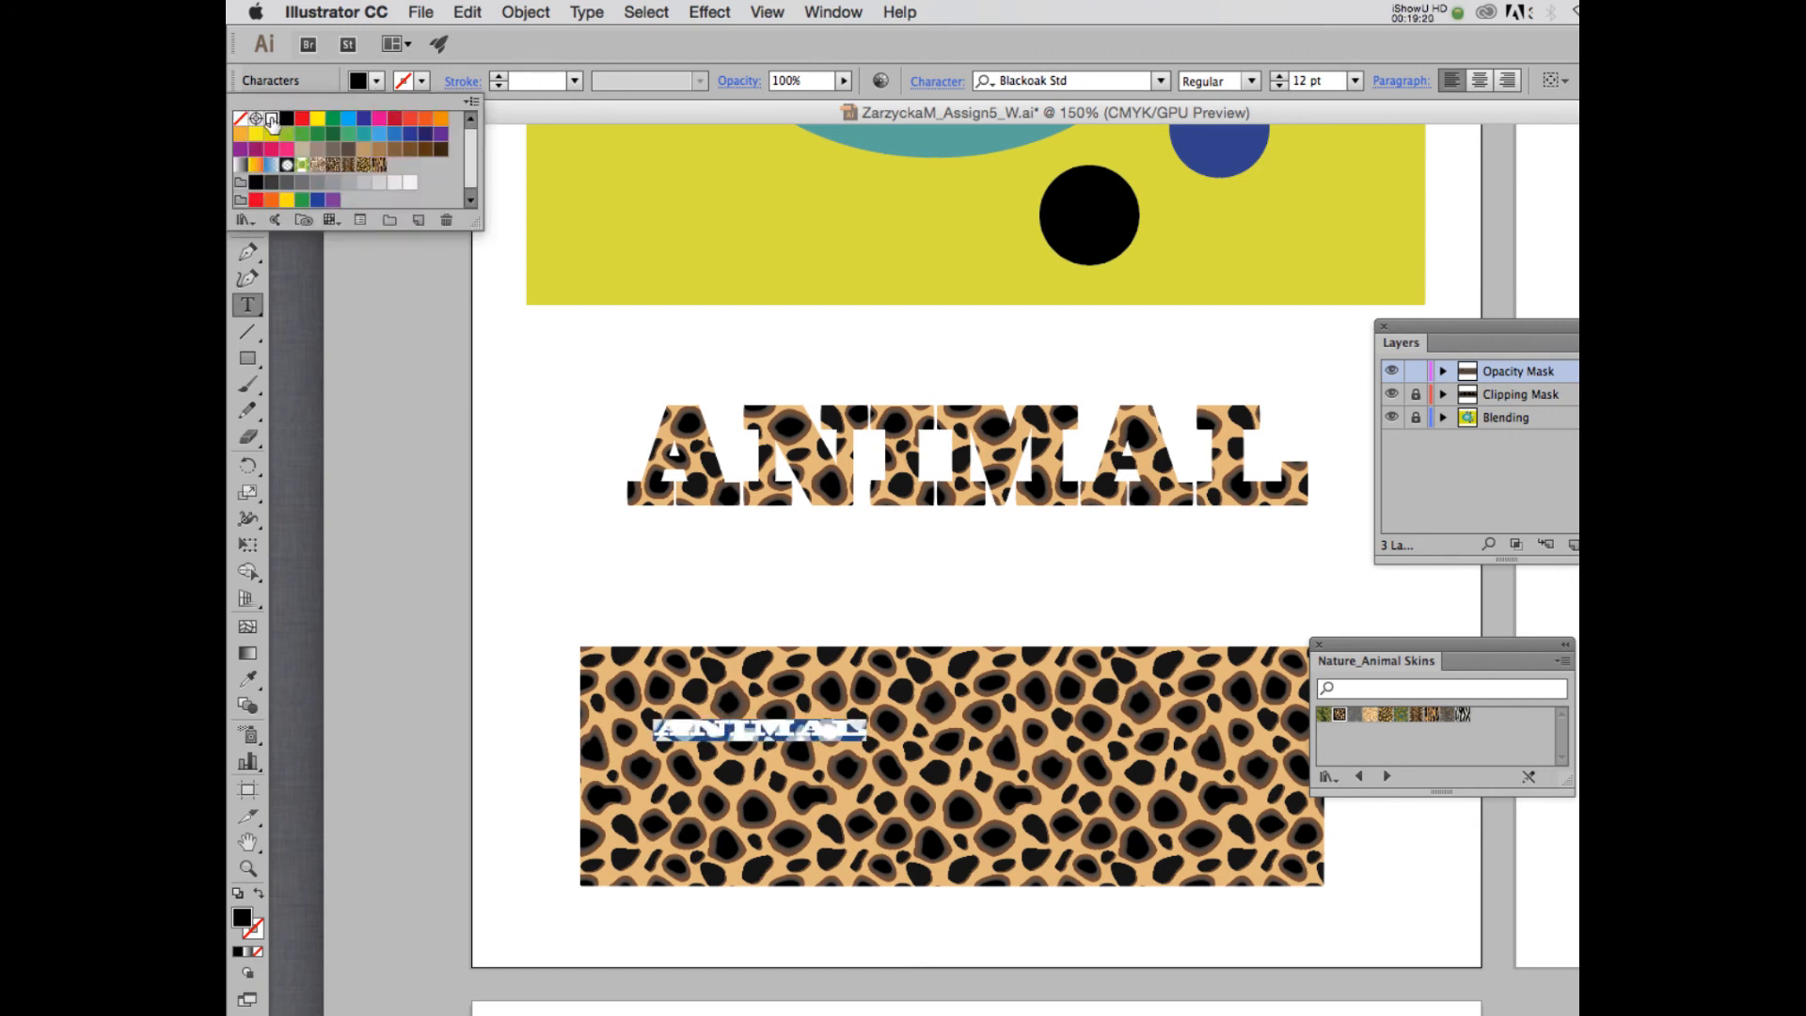
left_click(273, 118)
key("Escape")
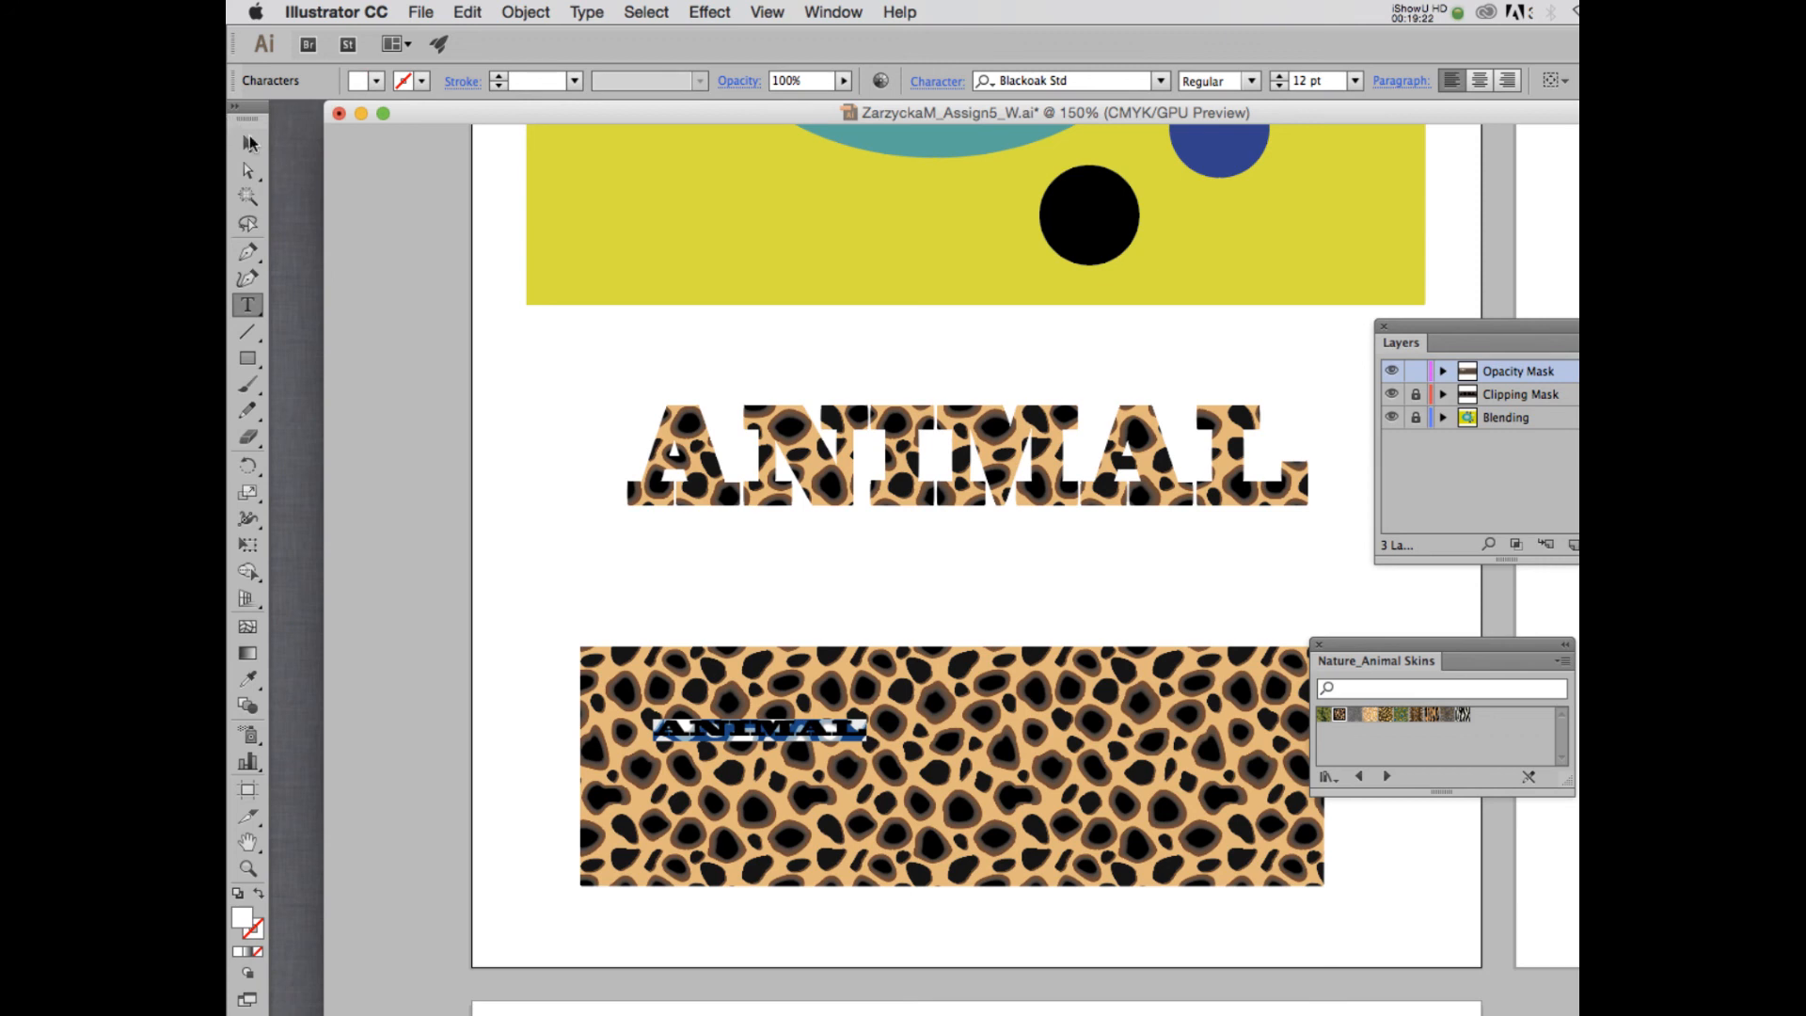
- Enlarge the new ANIMAL text to about 83 pt and position it across the middle of the lower spotted rectangle
left_click(247, 143)
left_click_drag(866, 741, 1311, 879)
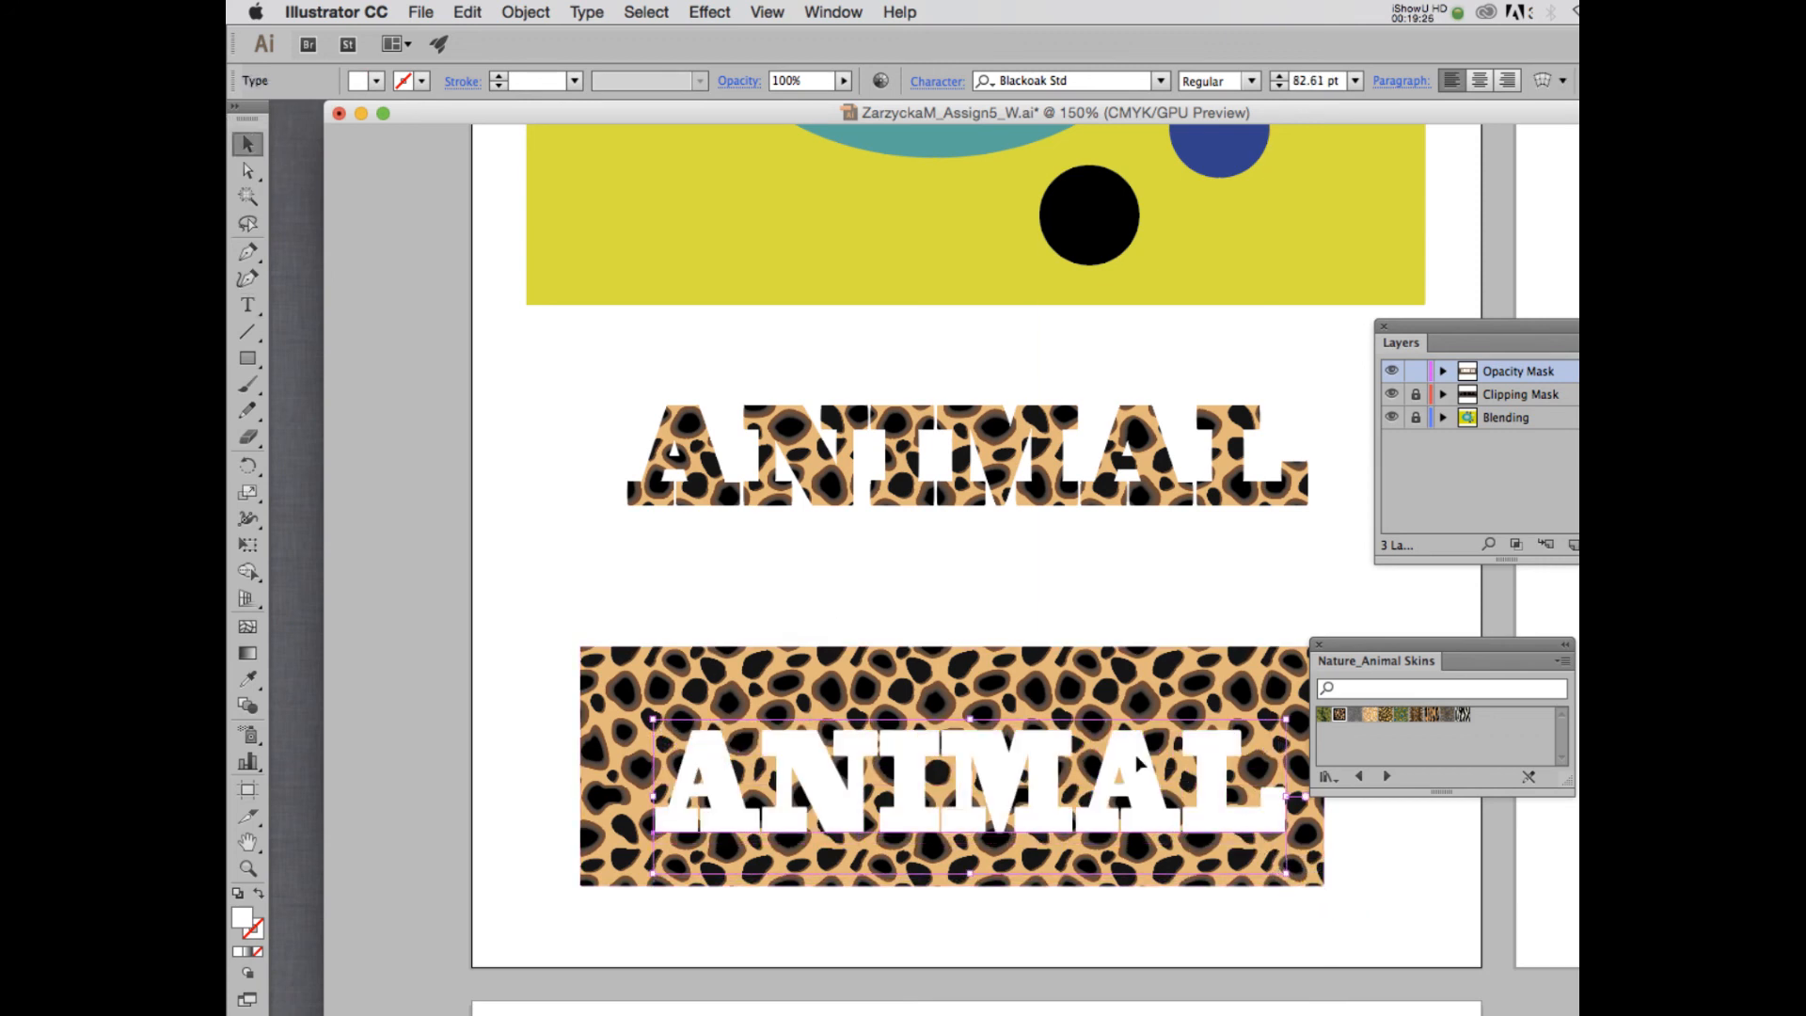
mouse_move(1112, 775)
left_mouse_down()
mouse_move(1090, 760)
mouse_move(1116, 741)
left_mouse_up()
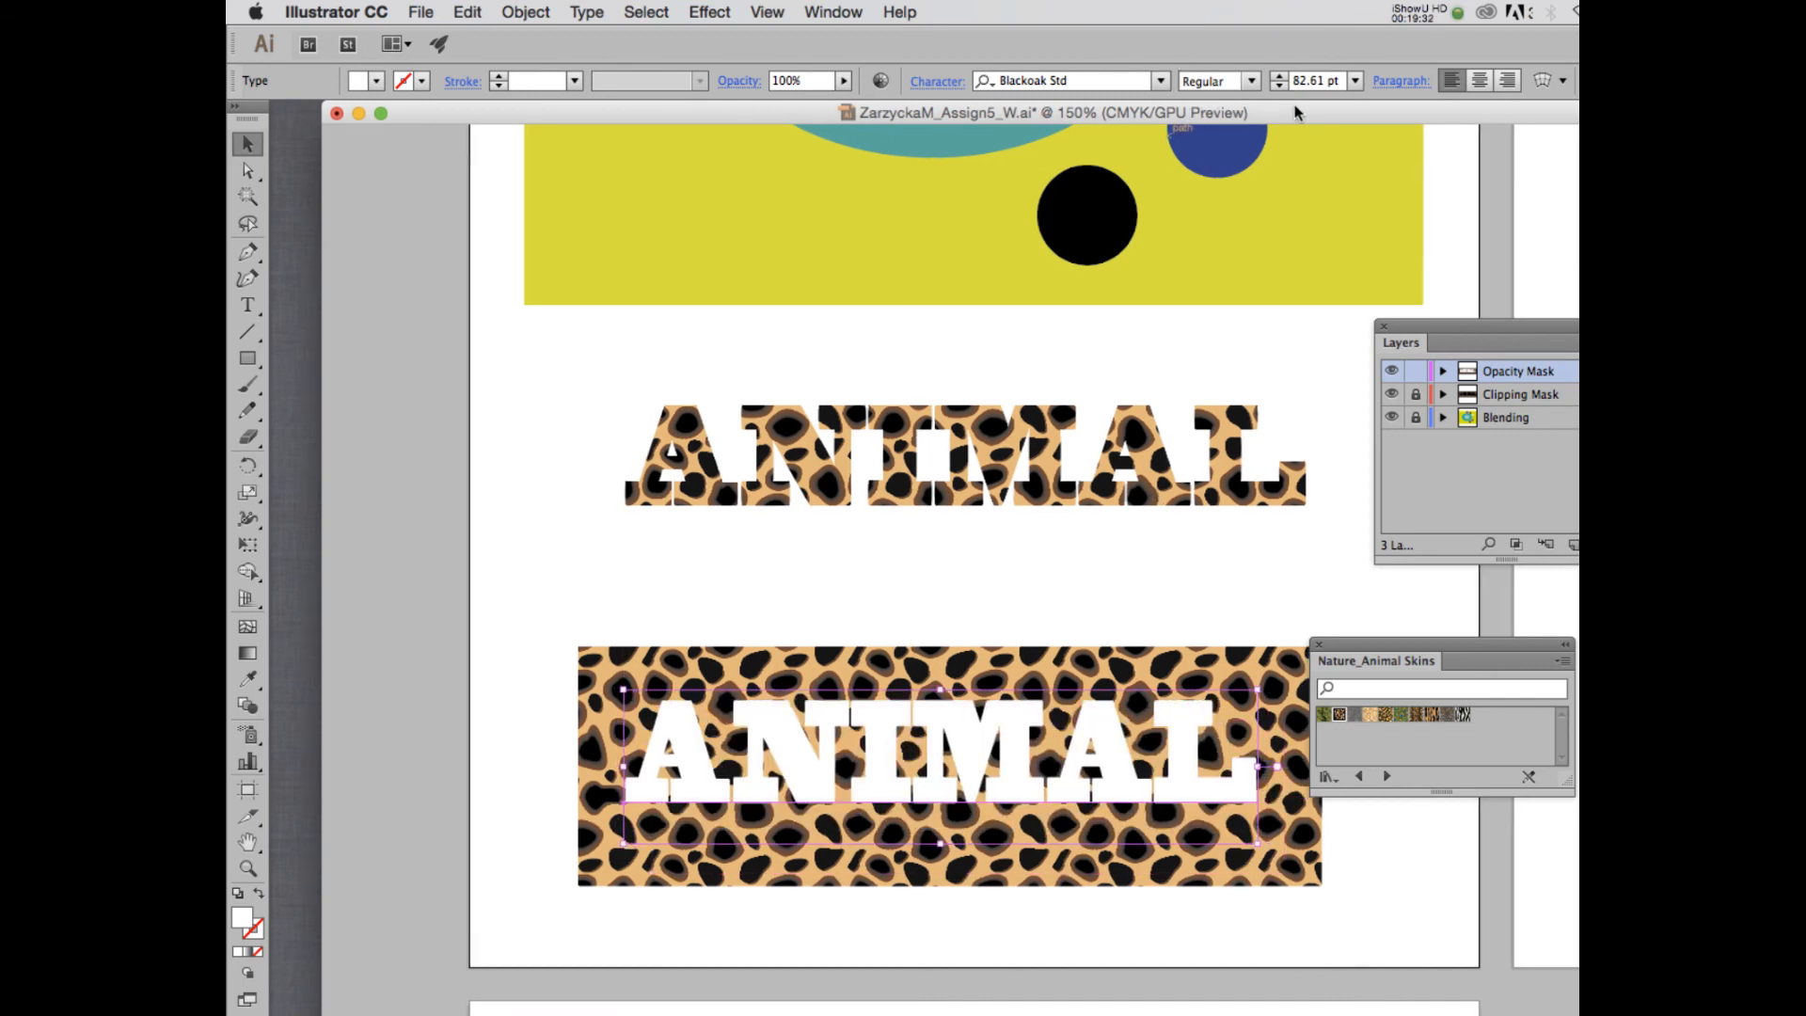